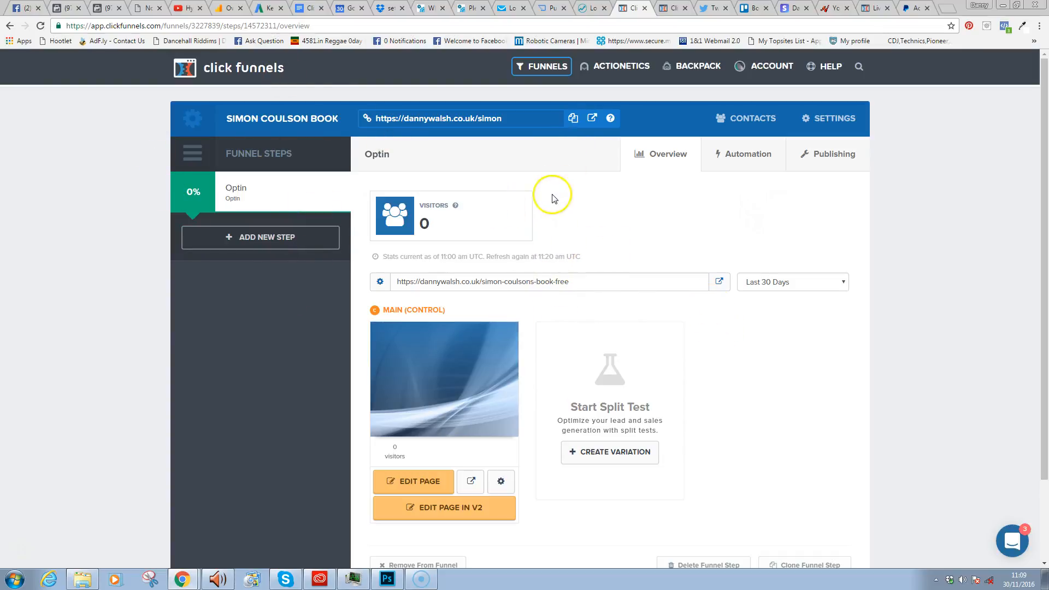
# - Open the book funnel's settings and inspect the scripts in the Head Tracking Code box
pyautogui.click(835, 117)
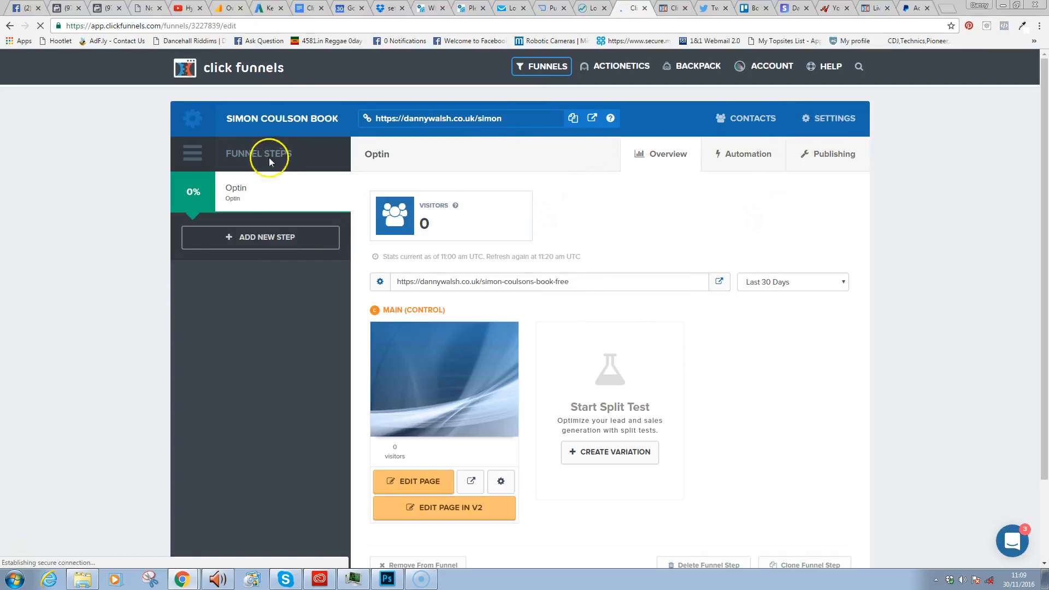
pyautogui.click(427, 407)
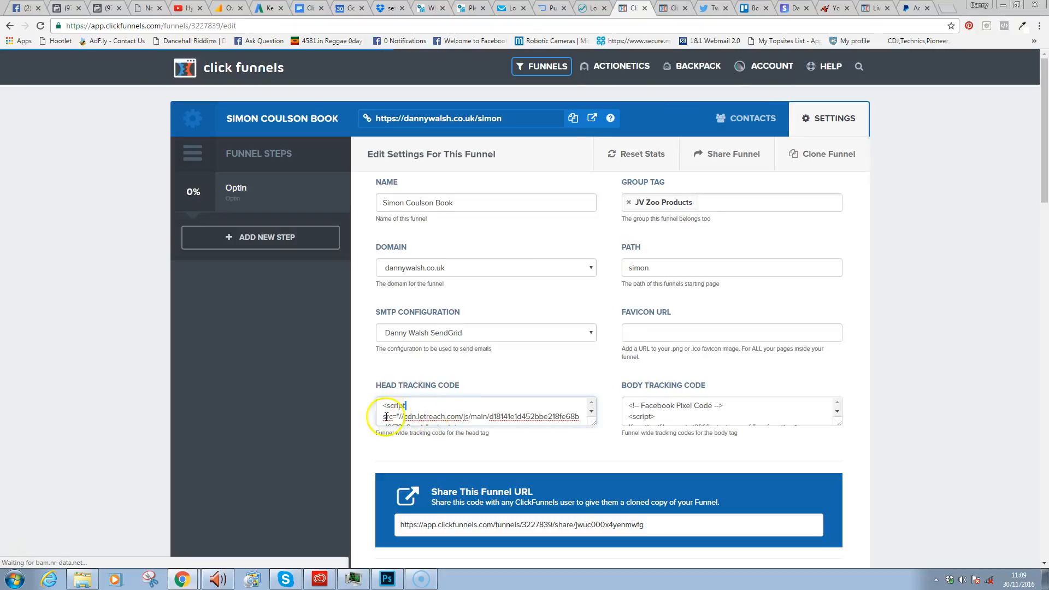
pyautogui.moveTo(594, 425); pyautogui.dragTo(593, 528)
pyautogui.moveTo(592, 435); pyautogui.dragTo(592, 431)
pyautogui.click(482, 418)
pyautogui.moveTo(482, 430); pyautogui.dragTo(386, 411)
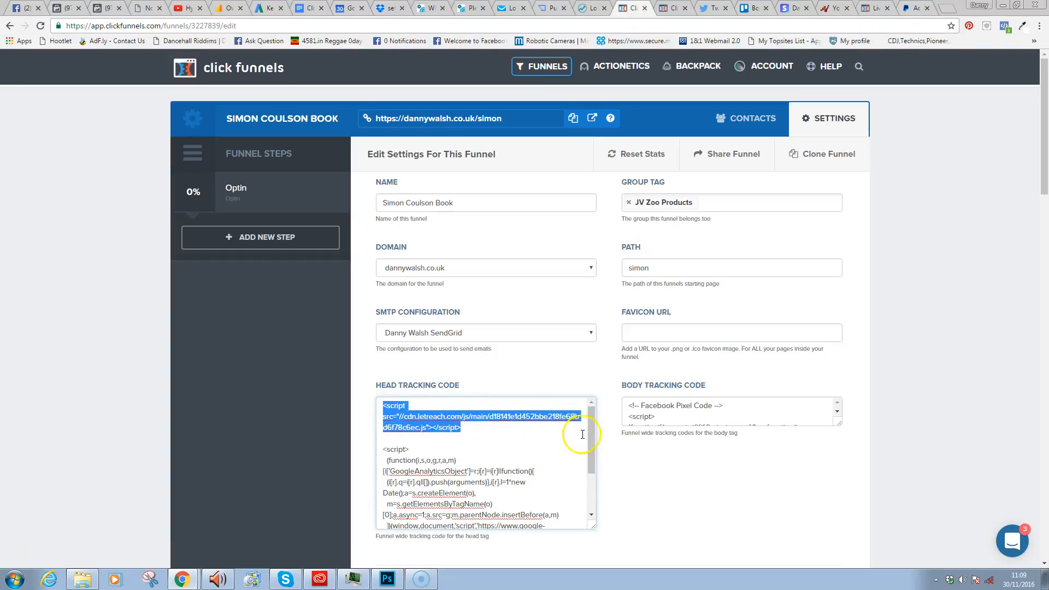
pyautogui.scroll(-1, 562, 465)
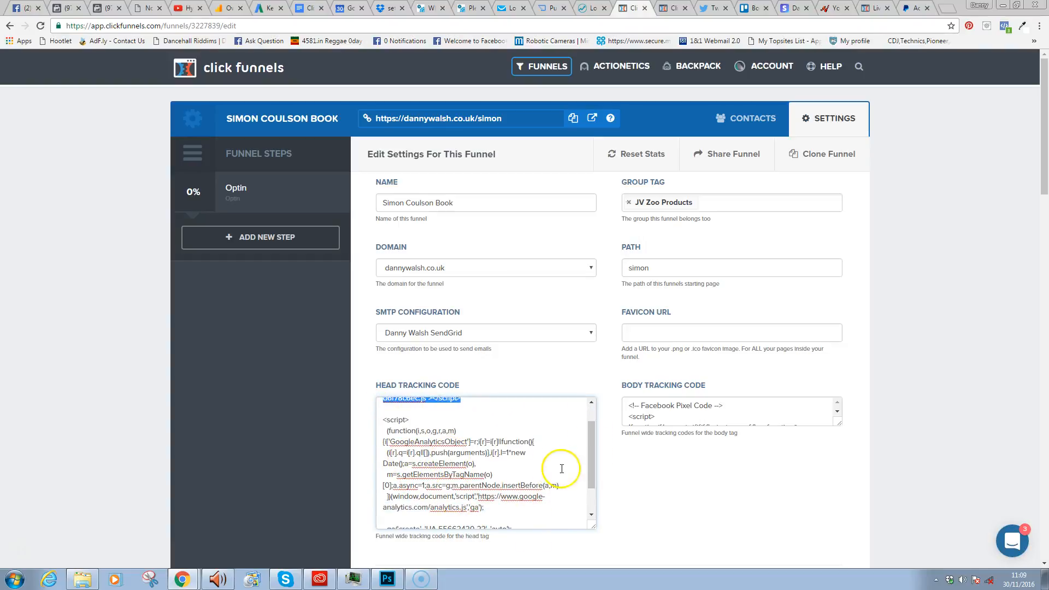
pyautogui.moveTo(593, 454); pyautogui.dragTo(592, 432)
pyautogui.click(471, 467)
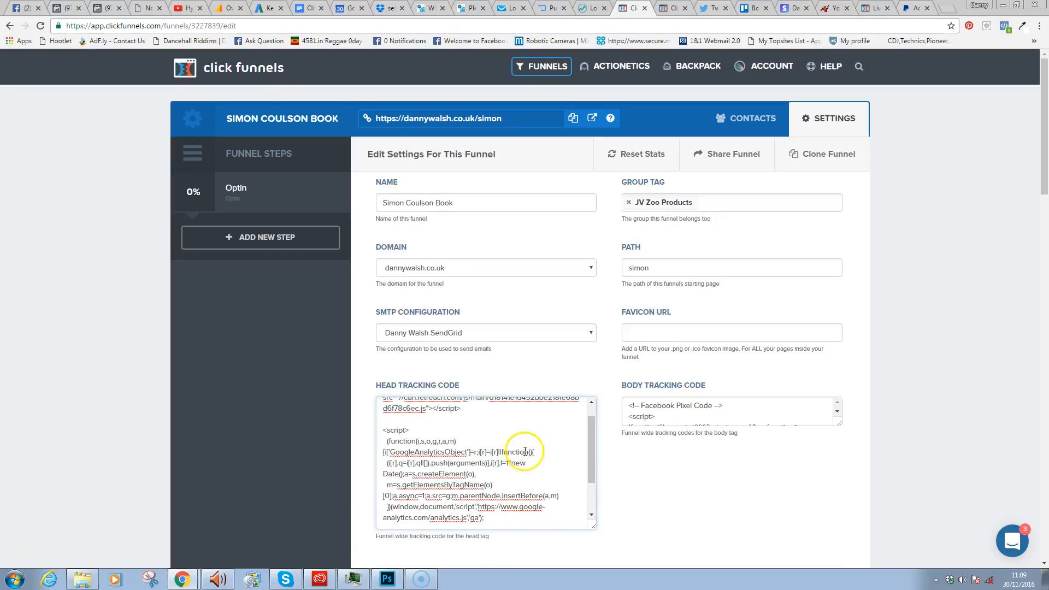
# - Review the funnel path and the Body Tracking Code box, then go to the Optin step
pyautogui.click(706, 270)
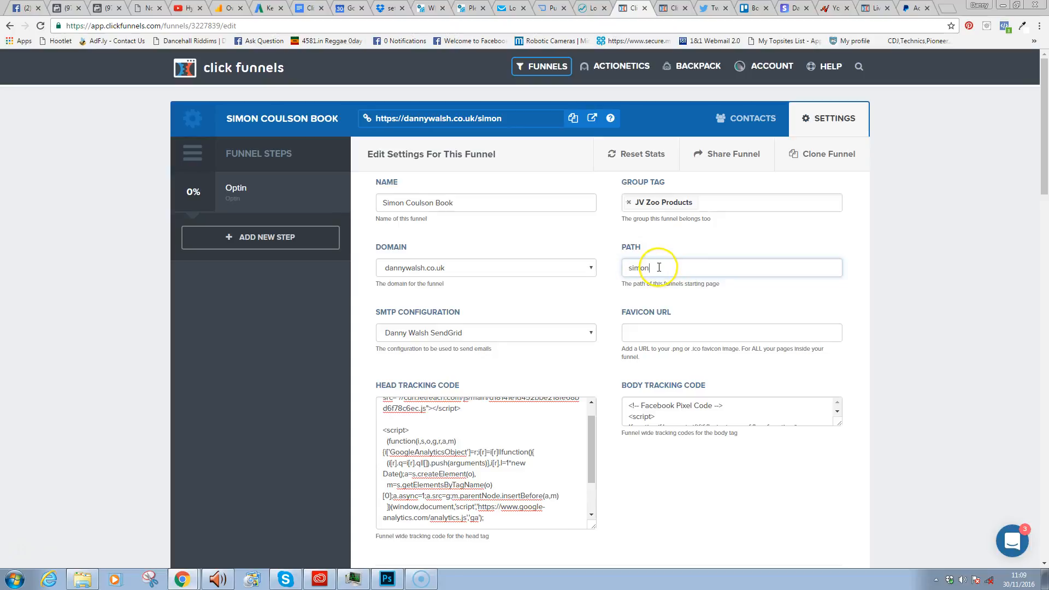
pyautogui.moveTo(838, 423); pyautogui.dragTo(838, 500)
pyautogui.click(713, 407)
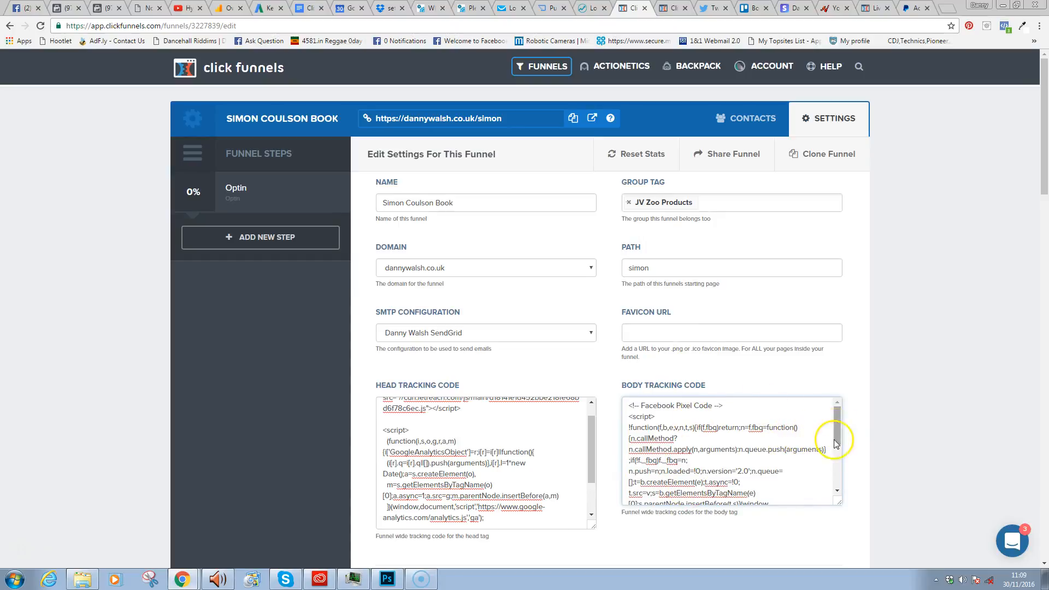
pyautogui.moveTo(837, 497); pyautogui.dragTo(822, 453)
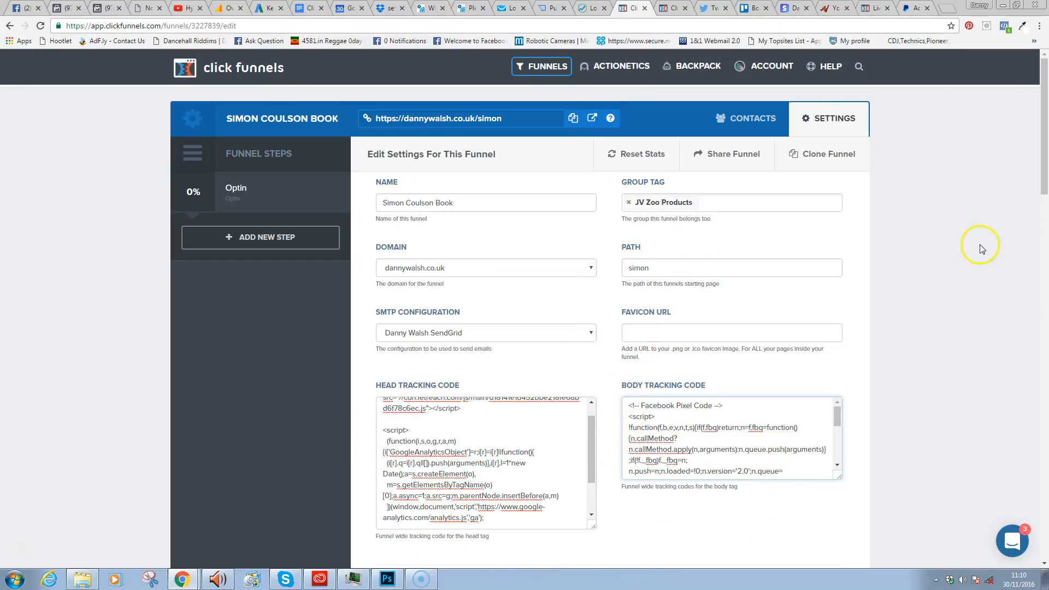
pyautogui.moveTo(1043, 181); pyautogui.dragTo(978, 533)
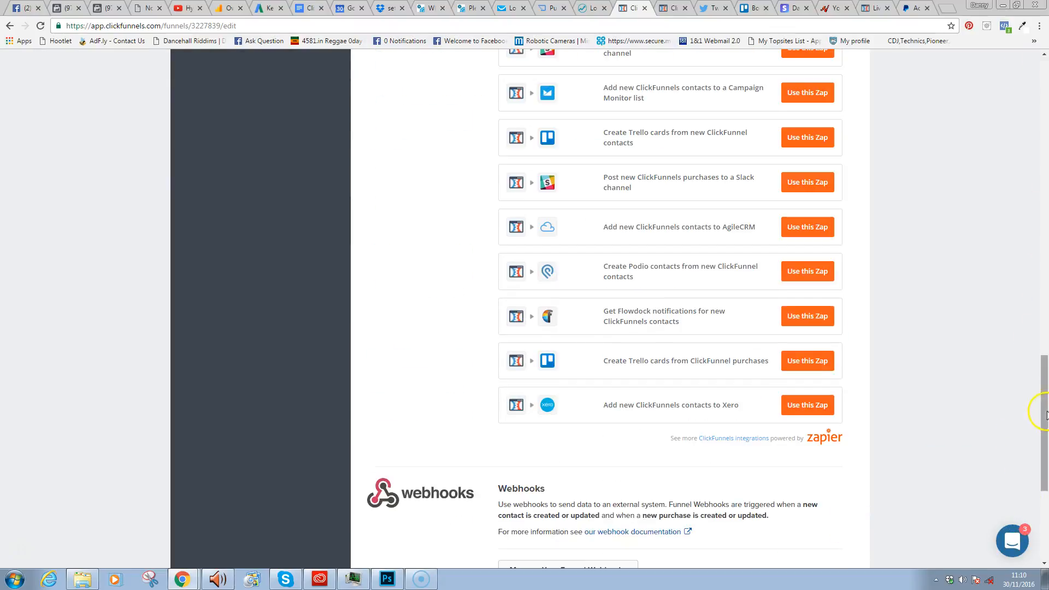
pyautogui.moveTo(1041, 417); pyautogui.dragTo(1038, 534)
pyautogui.moveTo(1044, 440); pyautogui.dragTo(1039, 98)
pyautogui.click(244, 191)
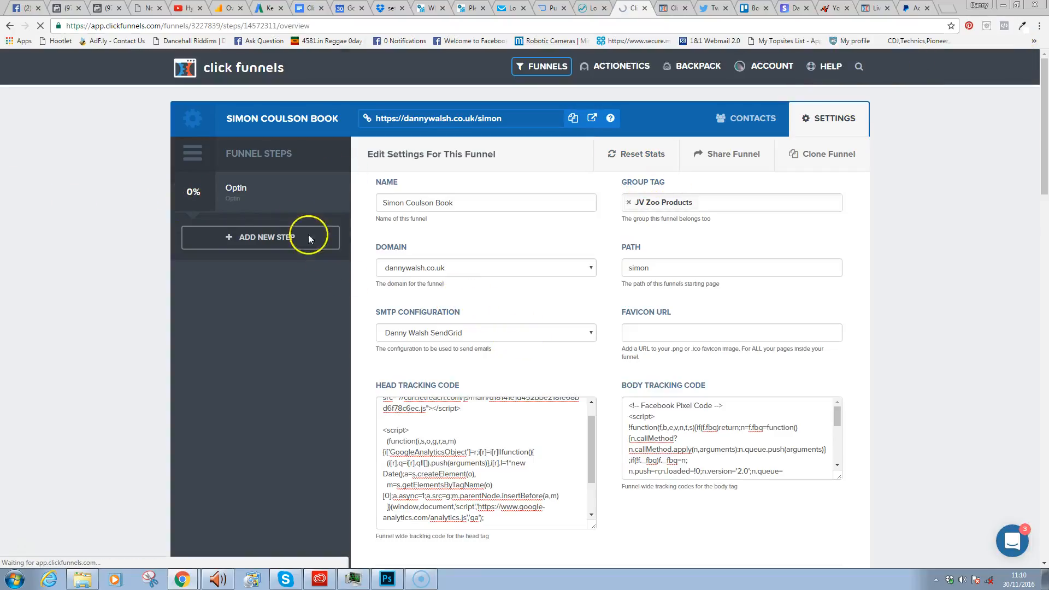
# - Confirm the Optin step's publishing path simon-coulsons-book-free on dannywalsh.co.uk and update the step
pyautogui.click(509, 117)
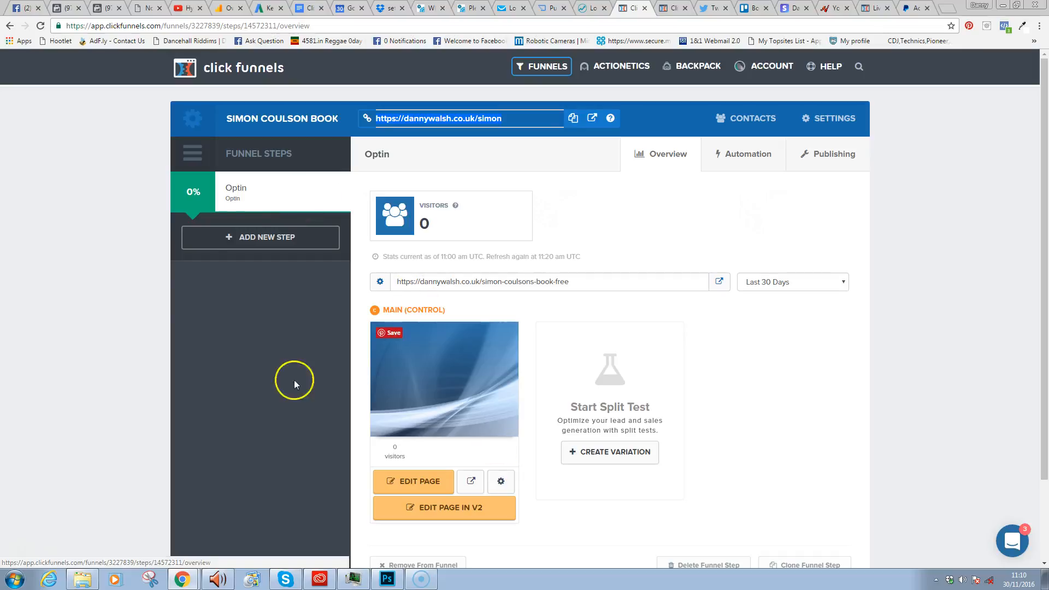
pyautogui.click(380, 283)
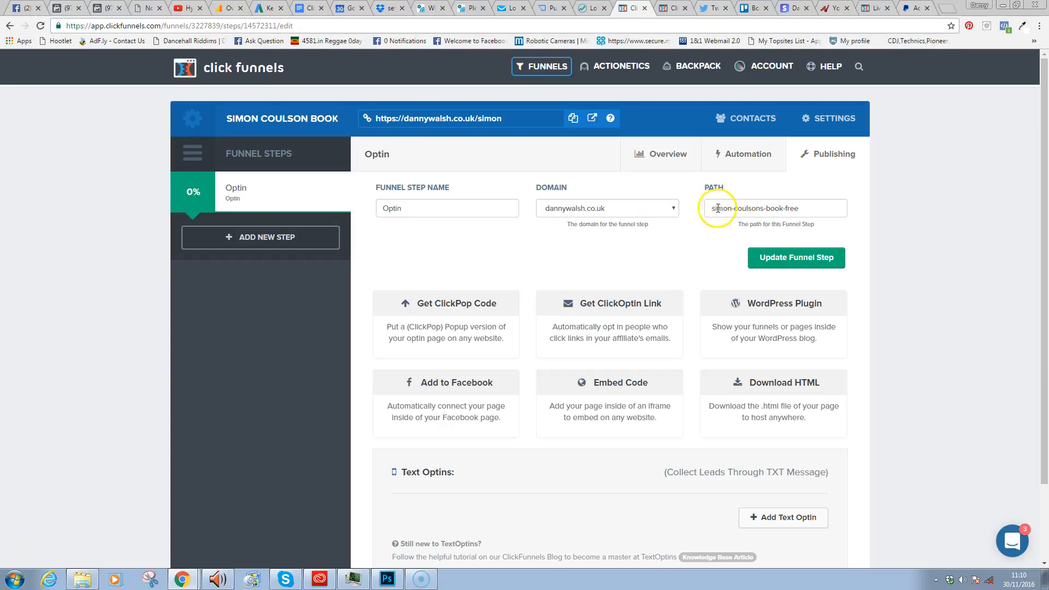
pyautogui.moveTo(742, 208); pyautogui.dragTo(746, 208)
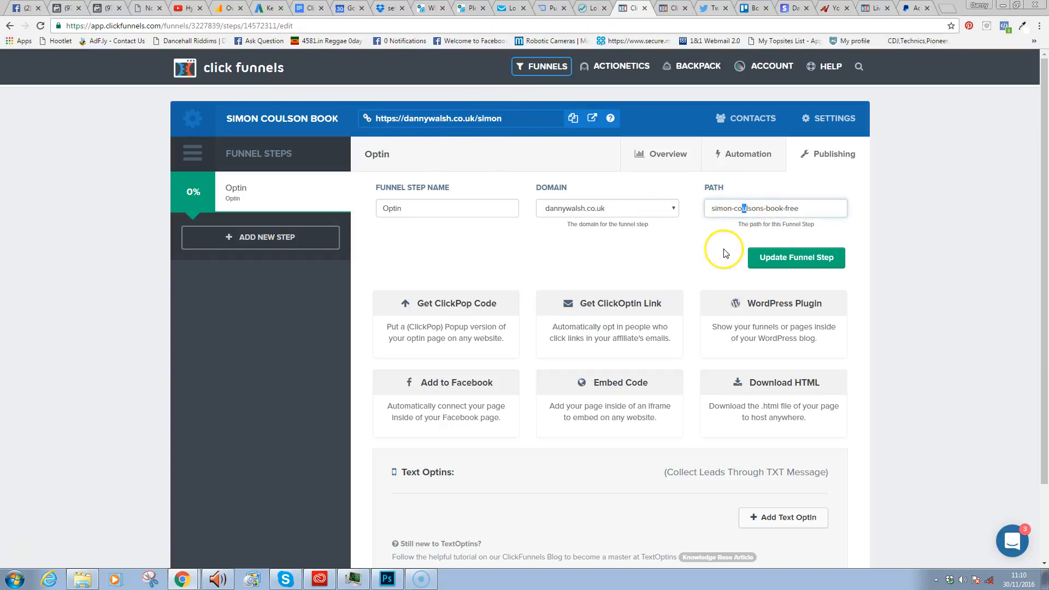
pyautogui.click(806, 209)
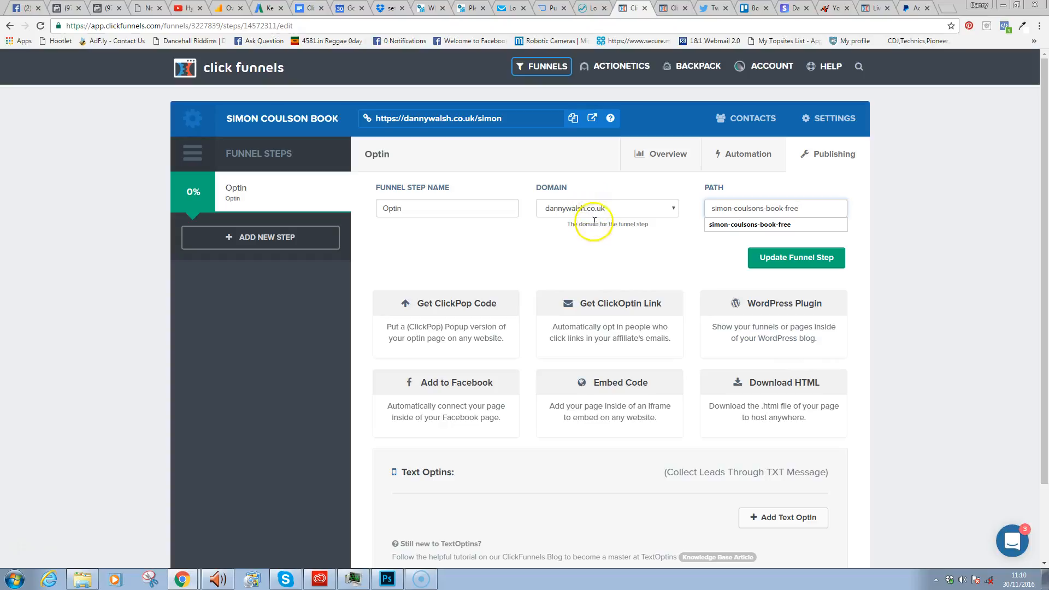
pyautogui.click(507, 121)
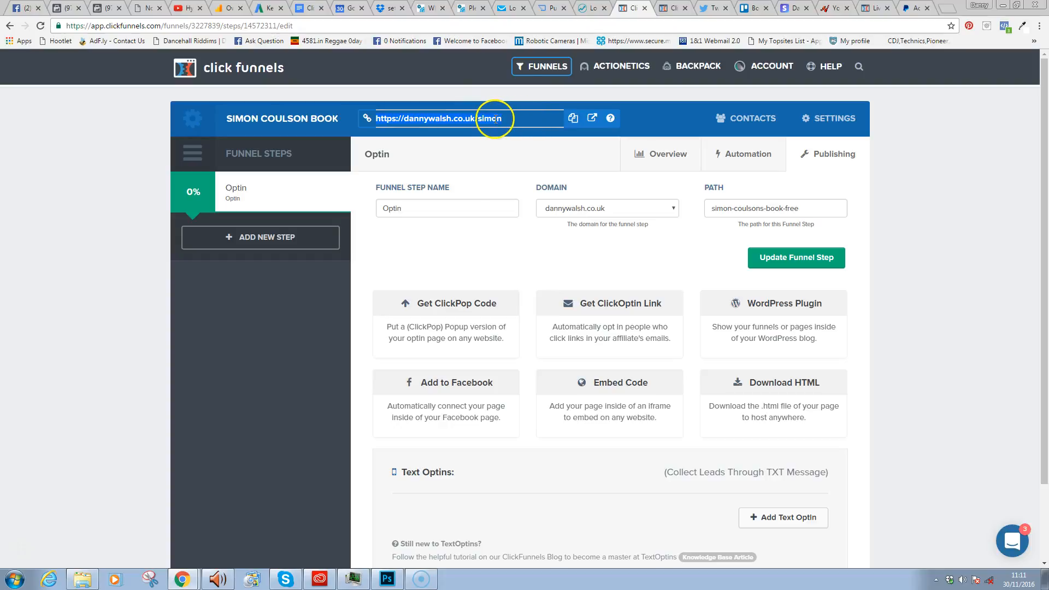
pyautogui.moveTo(719, 209); pyautogui.dragTo(808, 209)
pyautogui.click(807, 210)
pyautogui.click(794, 221)
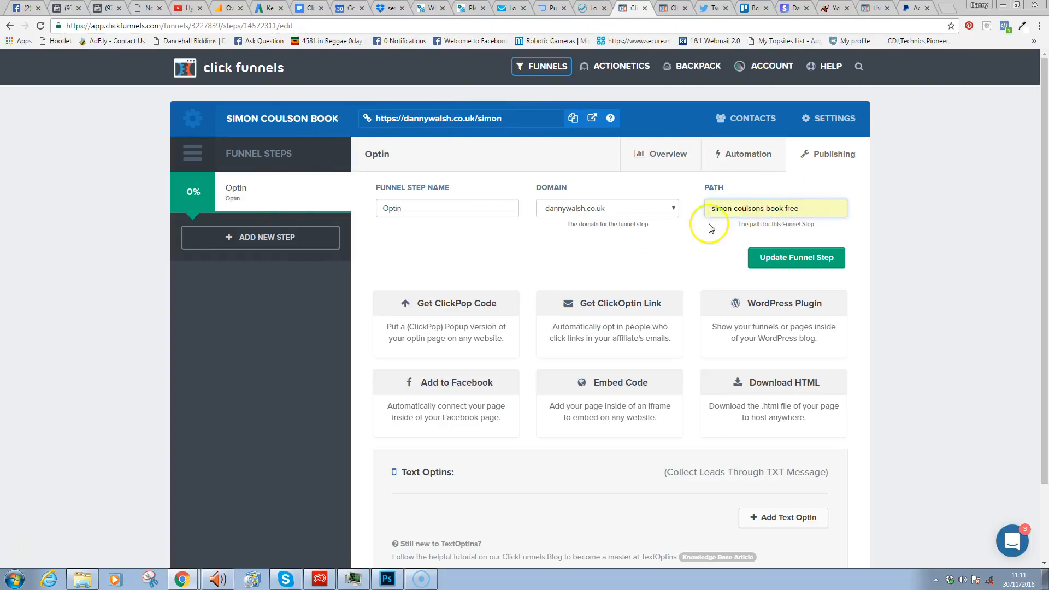
pyautogui.click(782, 258)
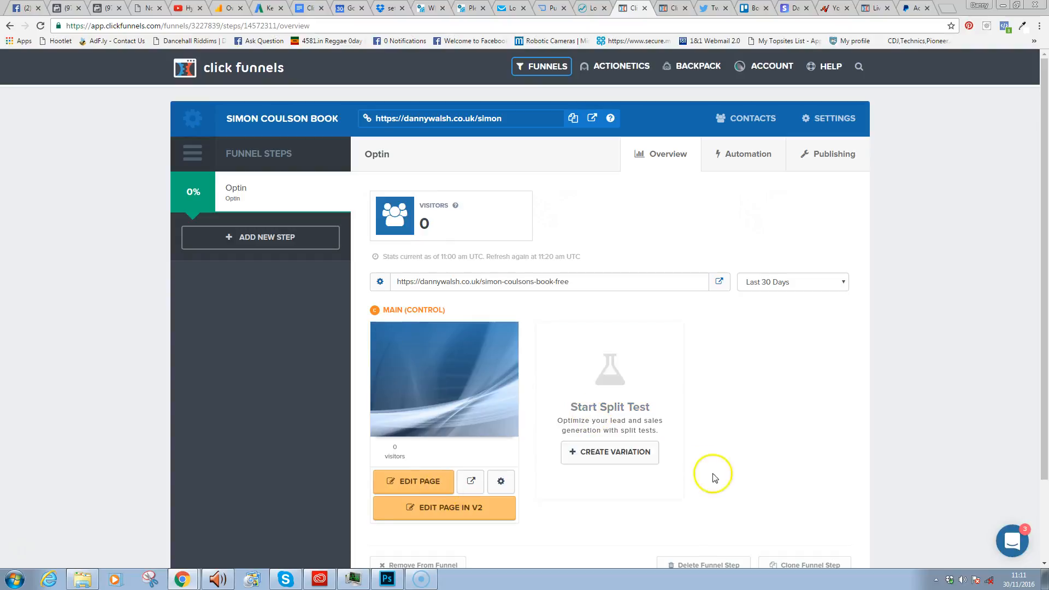
pyautogui.click(501, 481)
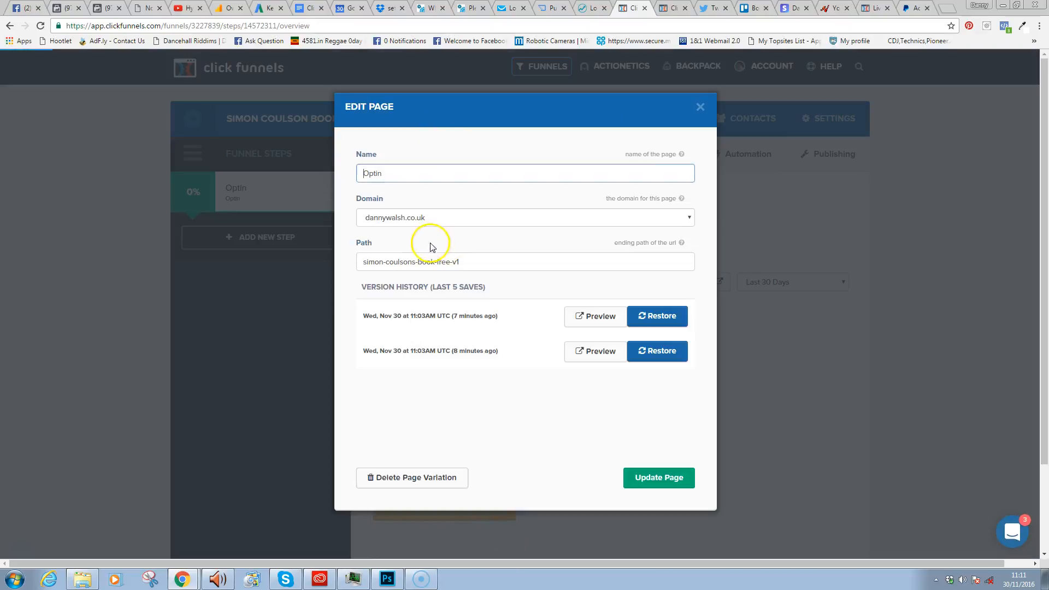
pyautogui.click(399, 217)
pyautogui.click(341, 207)
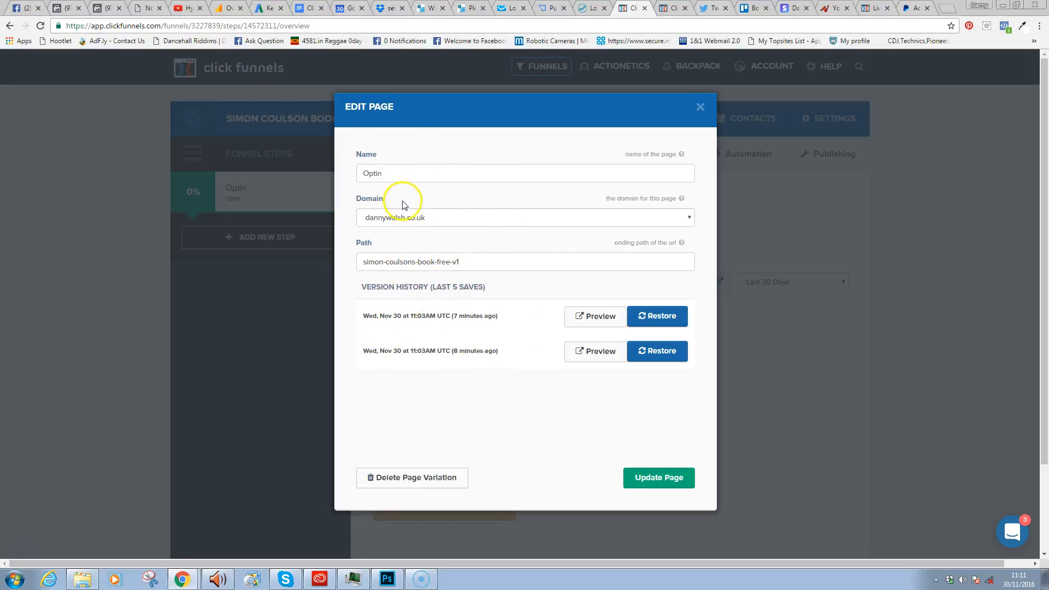
pyautogui.click(701, 106)
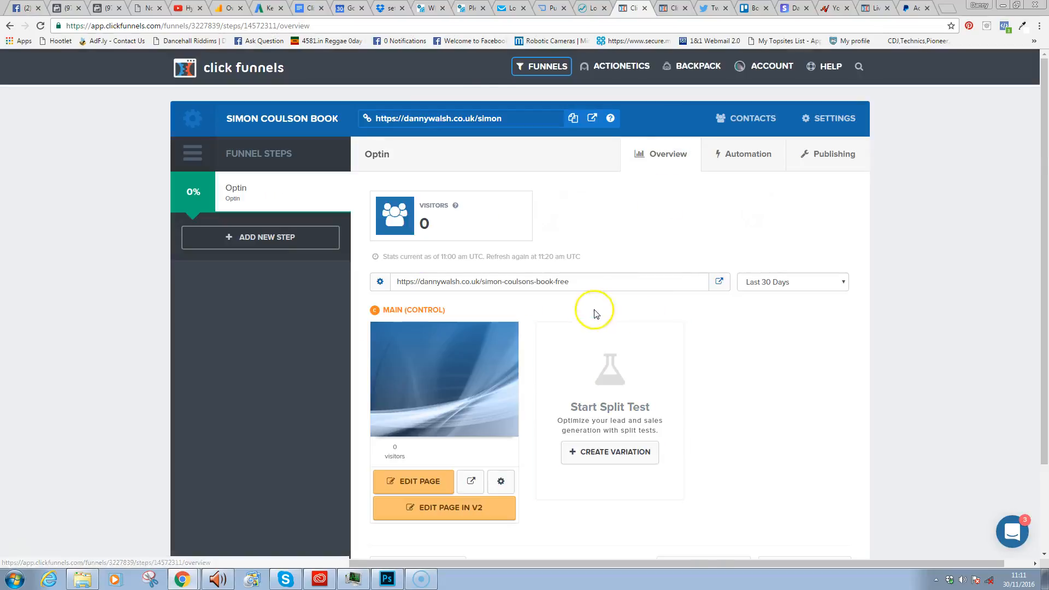
pyautogui.click(525, 118)
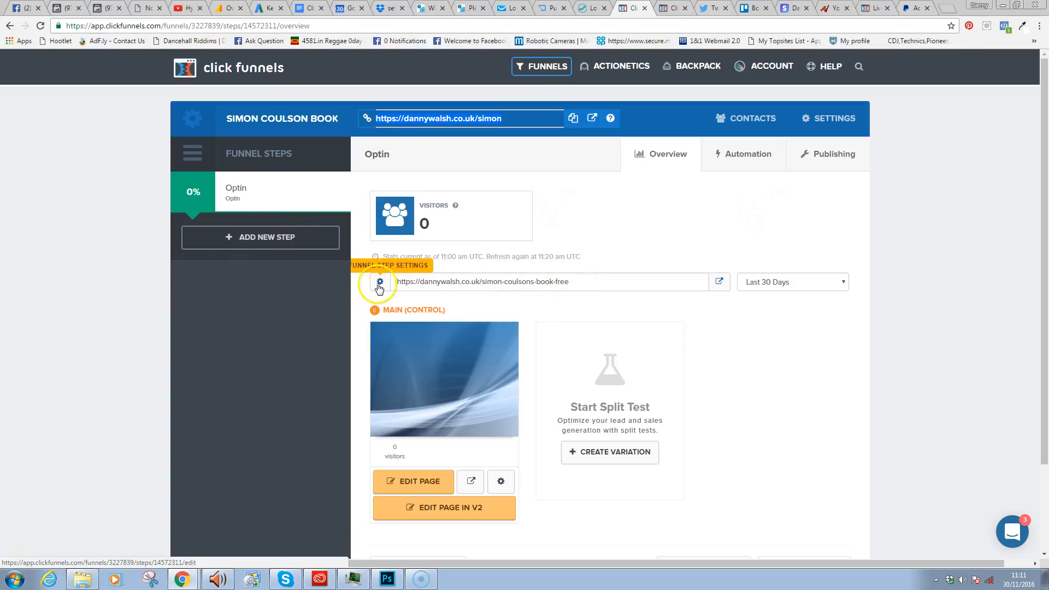
pyautogui.click(502, 486)
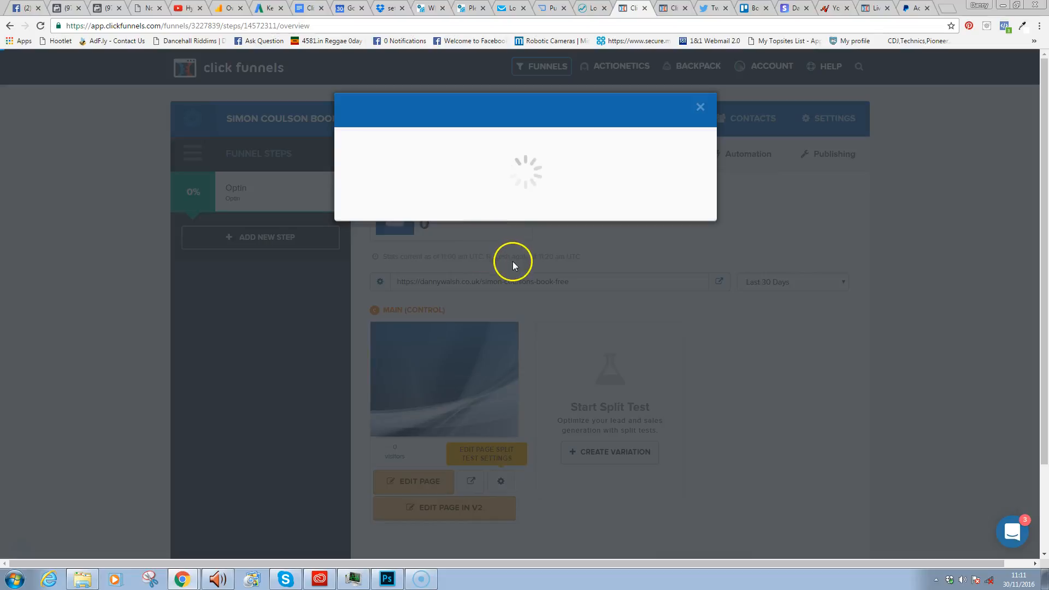
pyautogui.moveTo(480, 265); pyautogui.dragTo(454, 267)
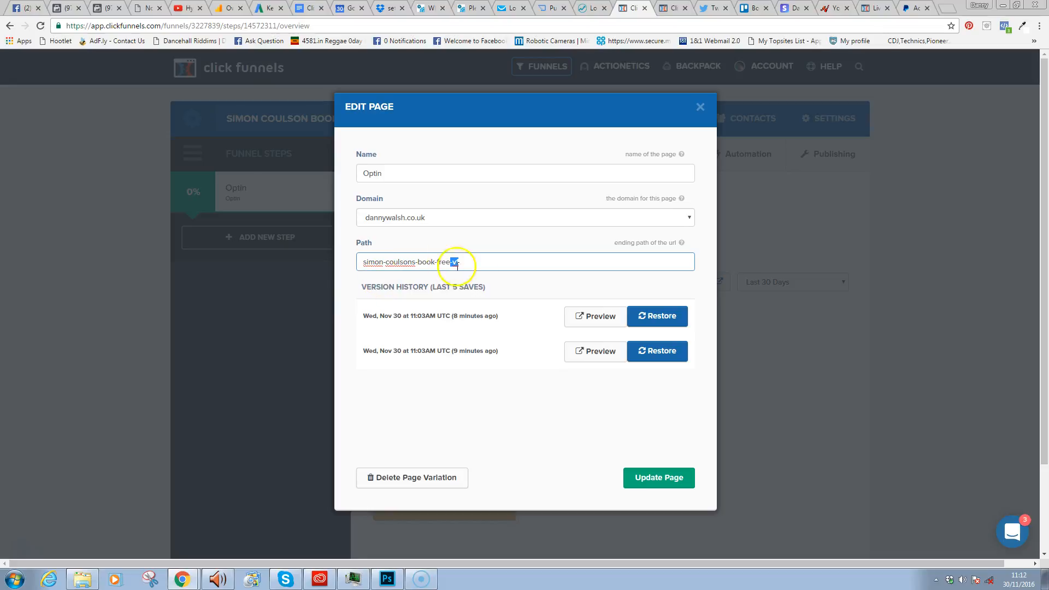
pyautogui.click(492, 262)
pyautogui.moveTo(494, 263); pyautogui.dragTo(361, 261)
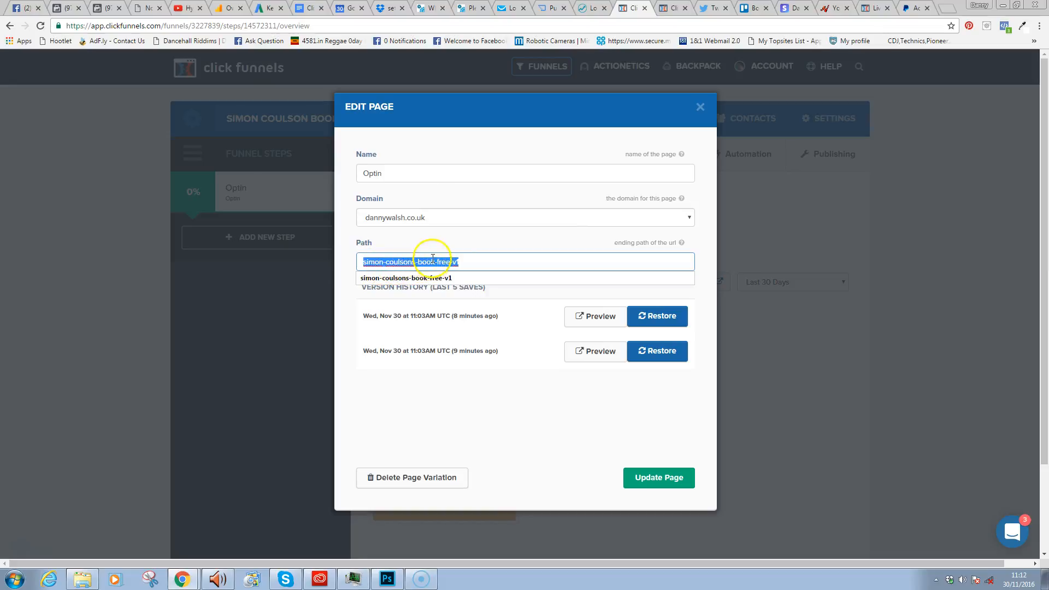
pyautogui.click(482, 261)
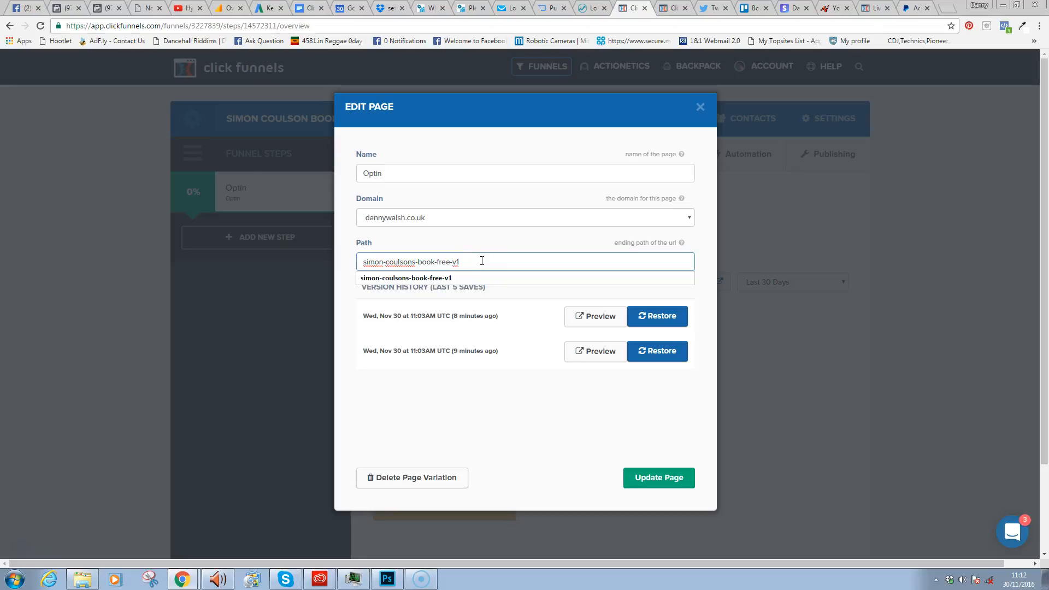
pyautogui.click(701, 107)
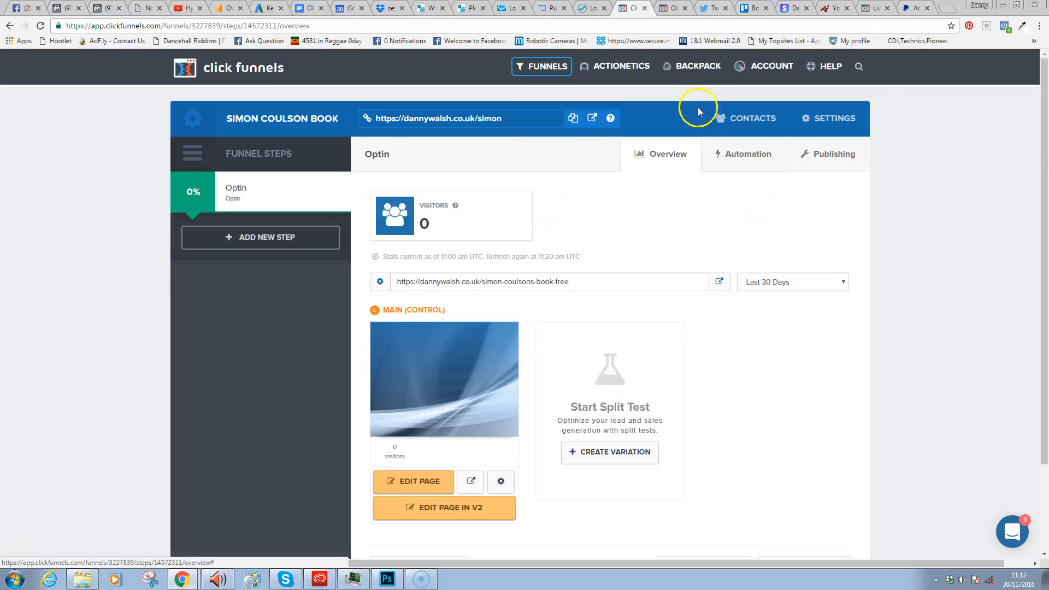
pyautogui.moveTo(520, 122); pyautogui.dragTo(421, 119)
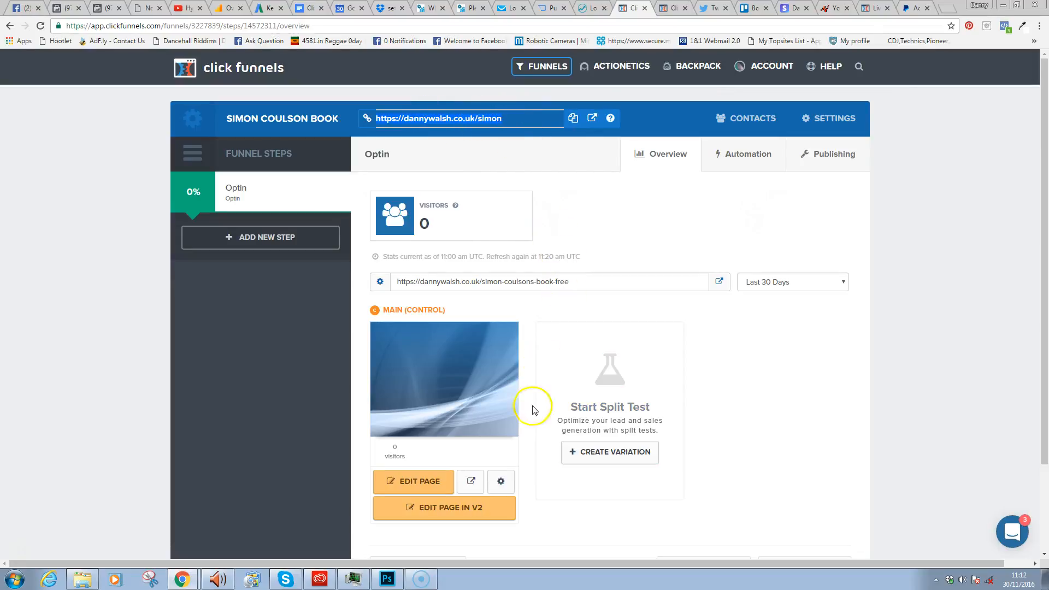
pyautogui.click(502, 489)
pyautogui.moveTo(470, 262); pyautogui.dragTo(375, 262)
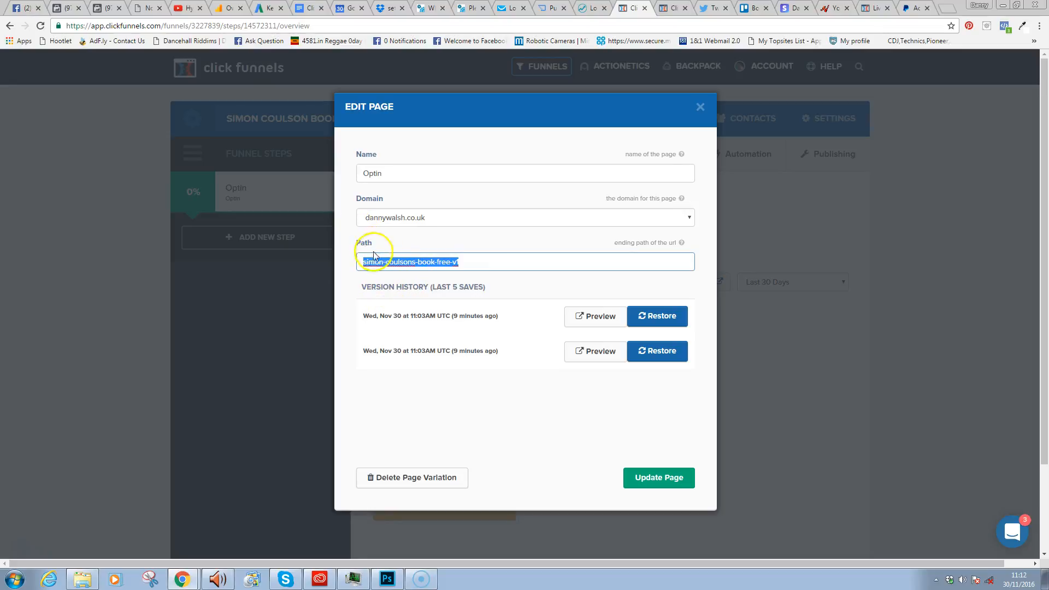
pyautogui.click(374, 260)
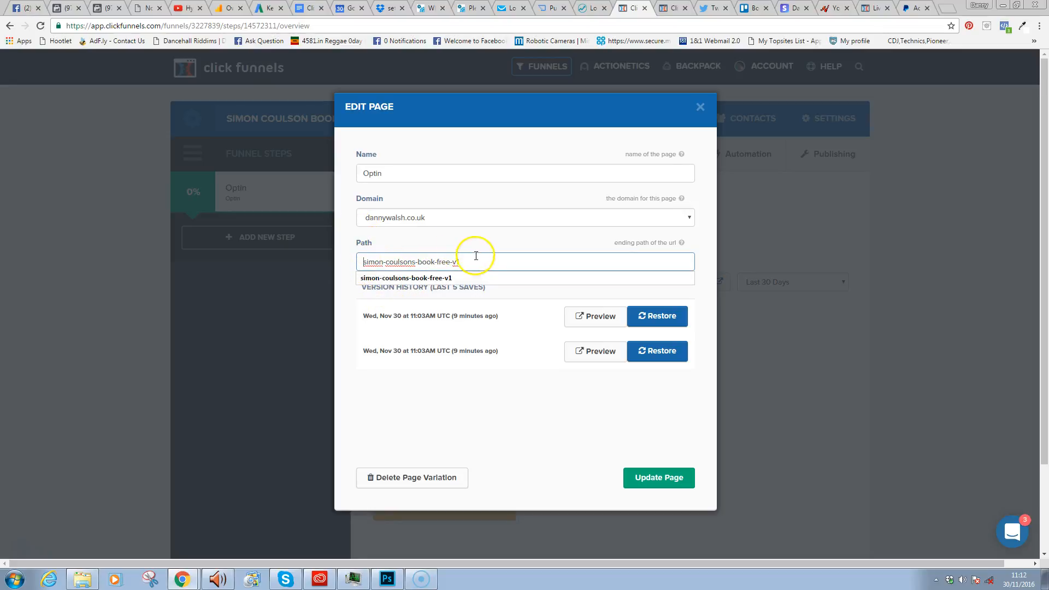
pyautogui.moveTo(479, 266); pyautogui.dragTo(352, 262)
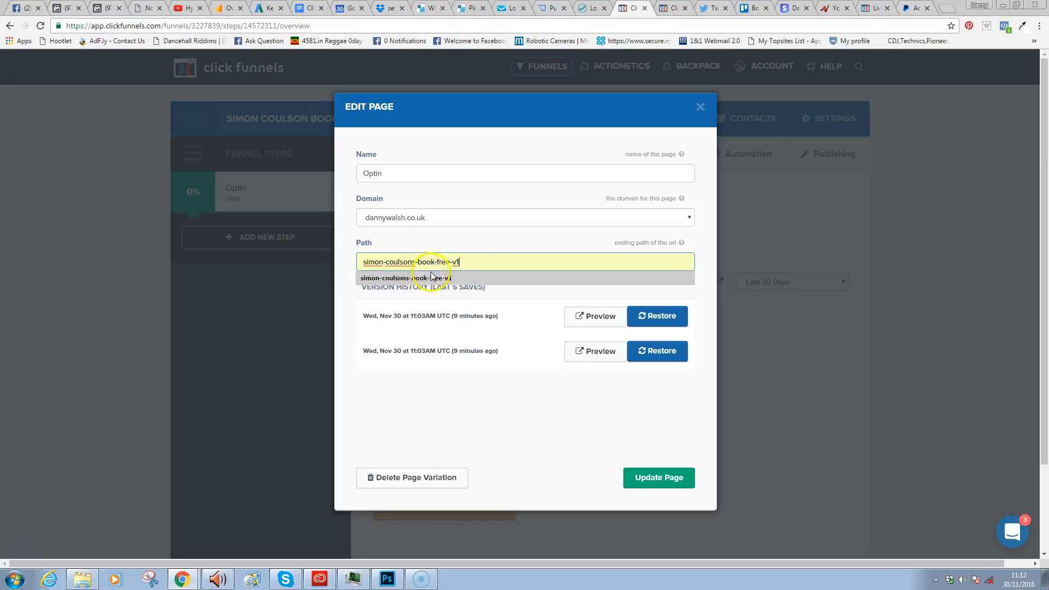
pyautogui.click(701, 116)
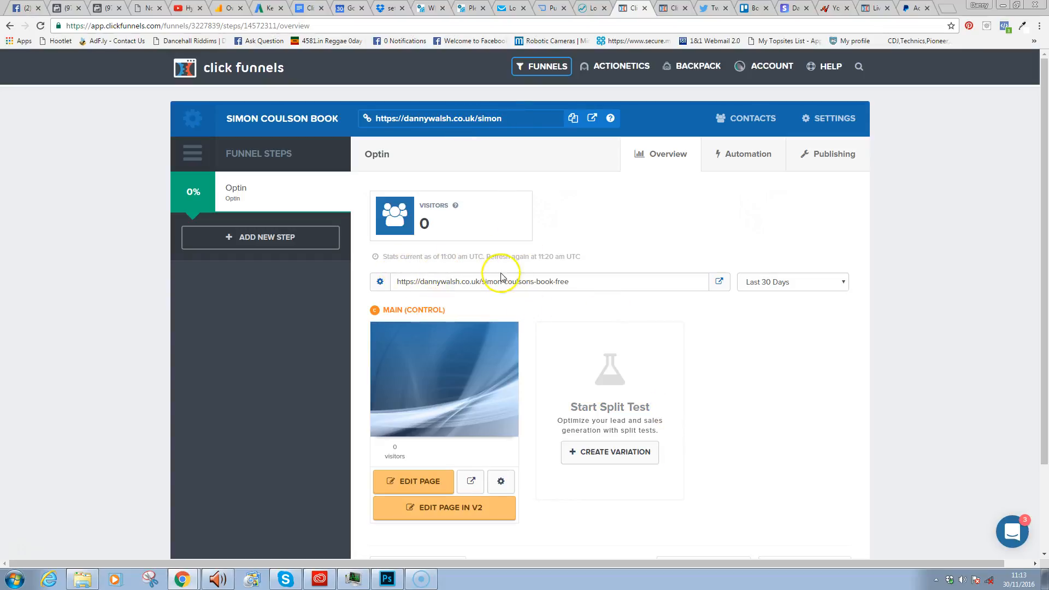
# - Check the Optin page's domain options and close the Edit Page settings unchanged
pyautogui.click(500, 482)
pyautogui.click(411, 218)
pyautogui.click(429, 212)
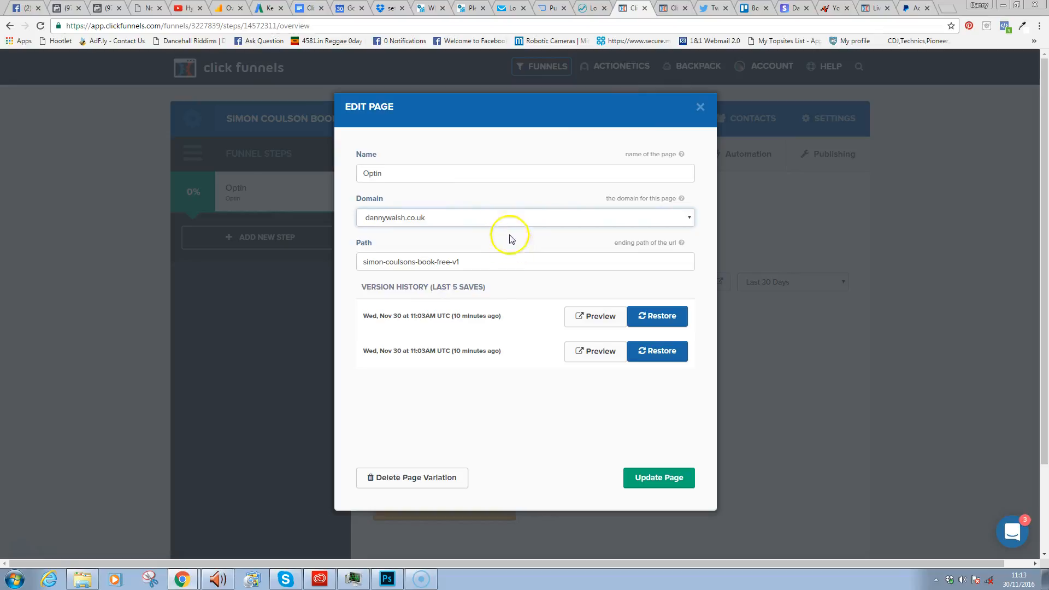
pyautogui.click(450, 219)
pyautogui.click(448, 223)
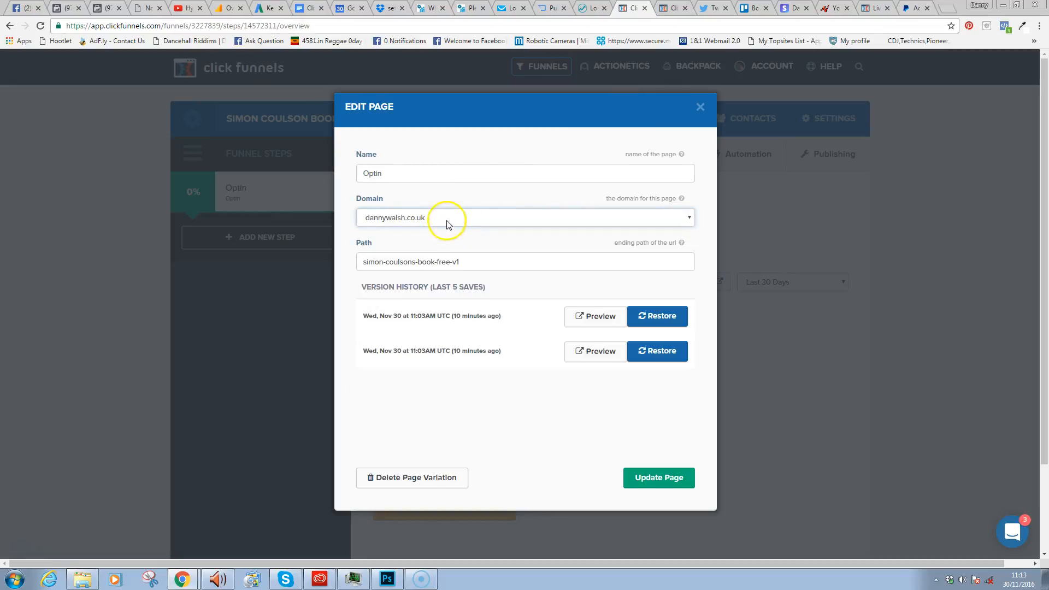
pyautogui.click(701, 107)
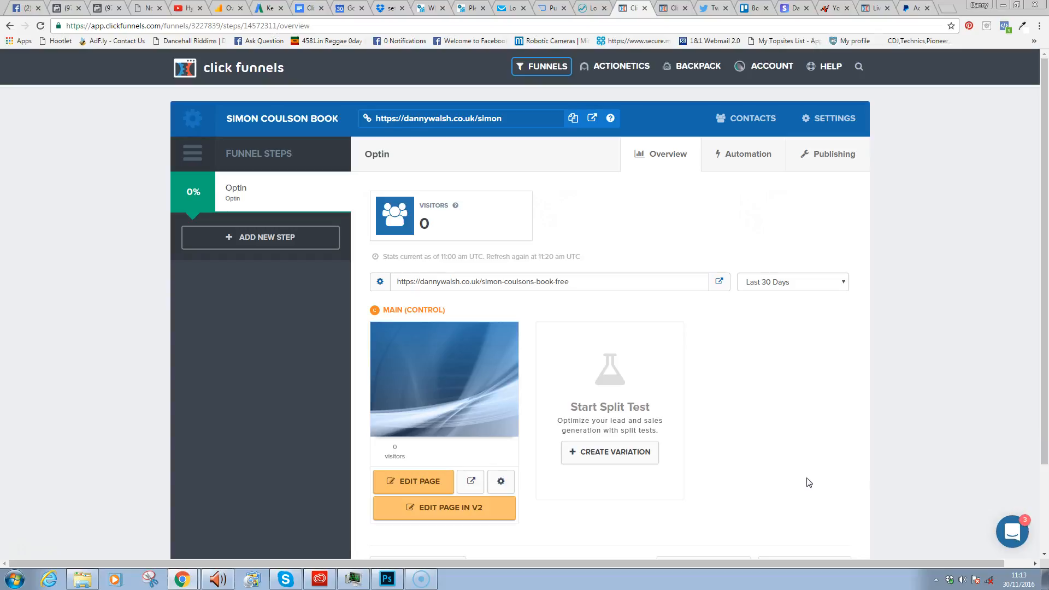
# - Open the Optin page in the V2 page editor
pyautogui.click(931, 476)
pyautogui.click(752, 523)
pyautogui.click(440, 513)
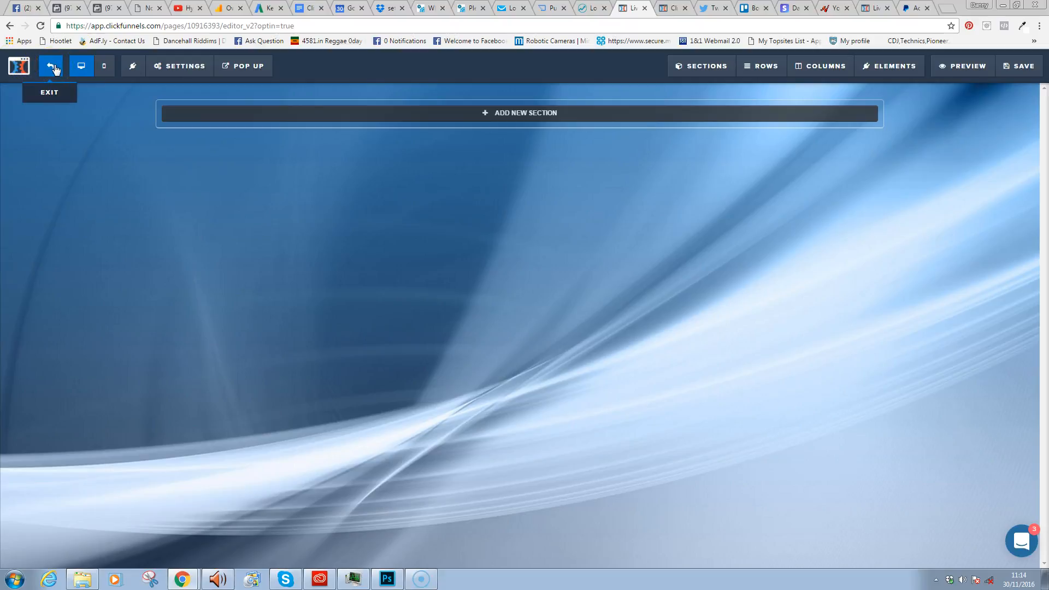
# - Toggle the blank Optin page between mobile and desktop previews, ending on desktop
pyautogui.click(104, 68)
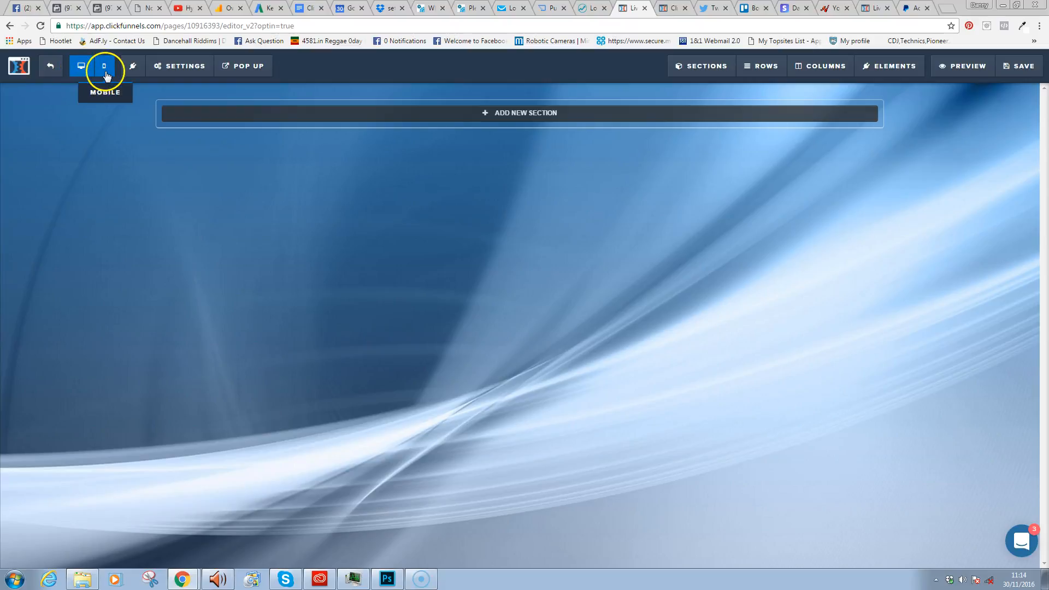
pyautogui.click(84, 67)
pyautogui.click(103, 68)
pyautogui.click(80, 71)
pyautogui.click(103, 66)
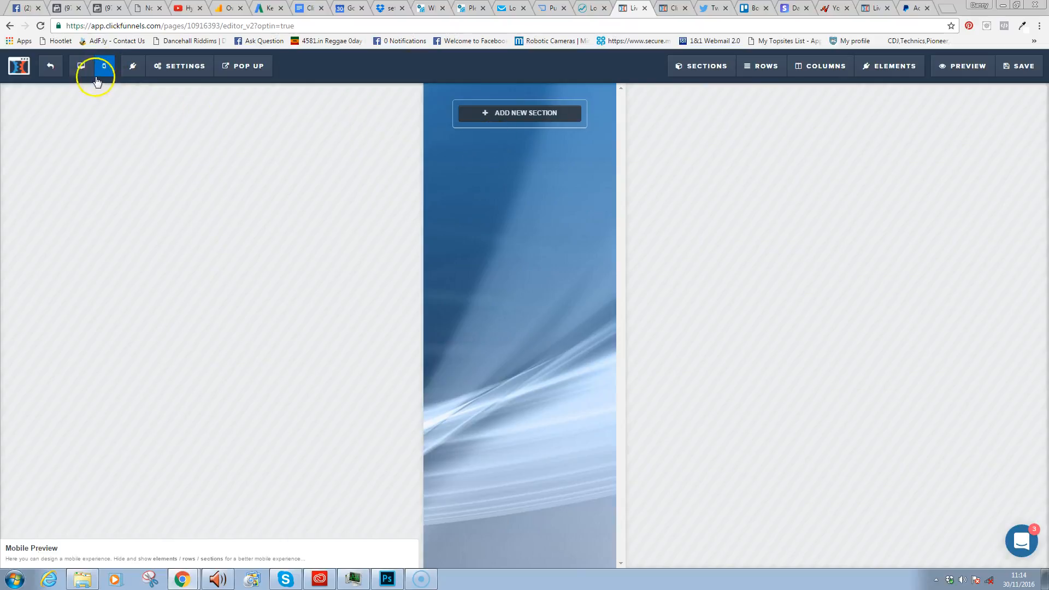
pyautogui.click(82, 67)
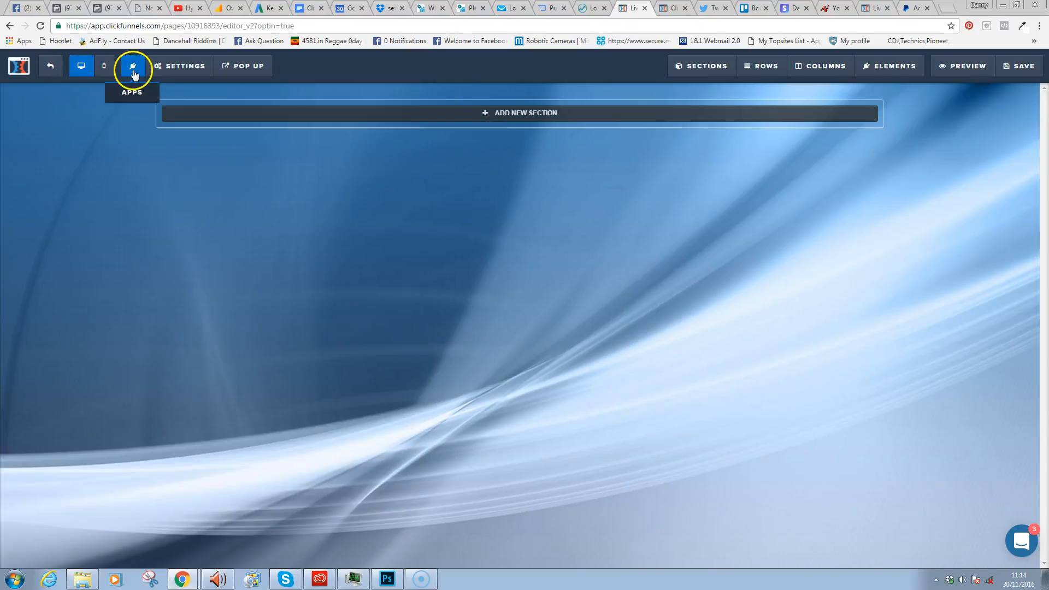
pyautogui.click(134, 67)
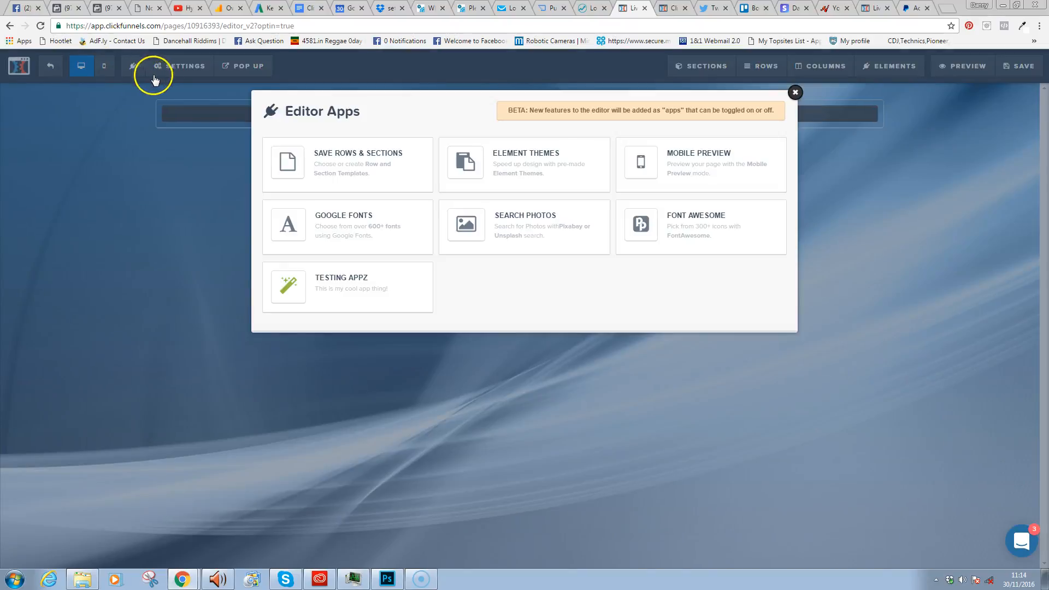
# - Try the Save Rows & Sections app, then close the Editor Apps overview
pyautogui.click(364, 161)
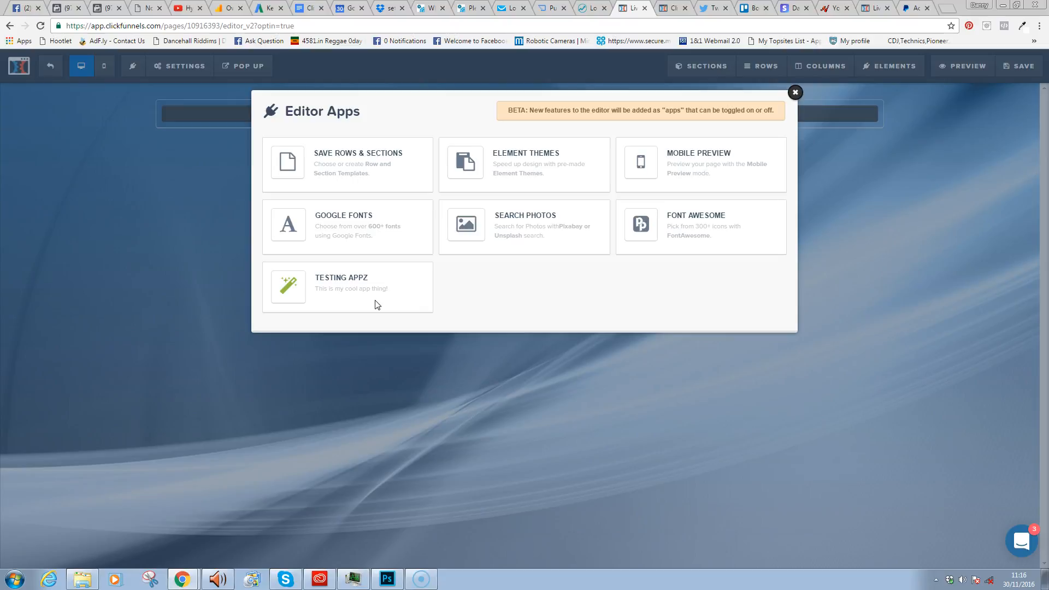
pyautogui.click(796, 94)
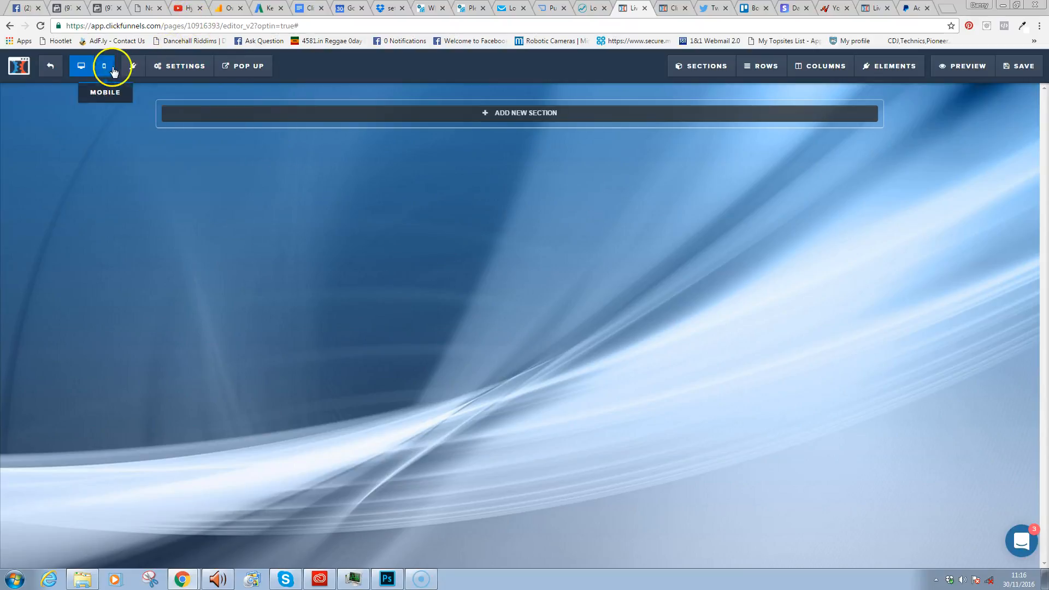
# - Show the editor's Settings dropdown menu
pyautogui.moveTo(192, 65)
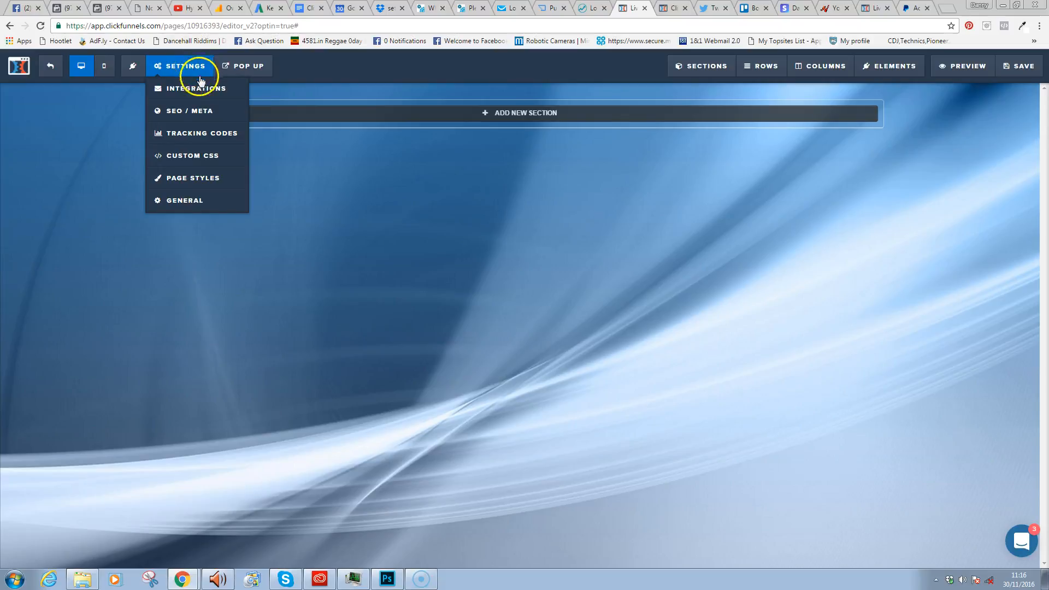
# - Look over the autoresponder Integration choices without connecting one, then open SEO / Meta settings
pyautogui.click(197, 97)
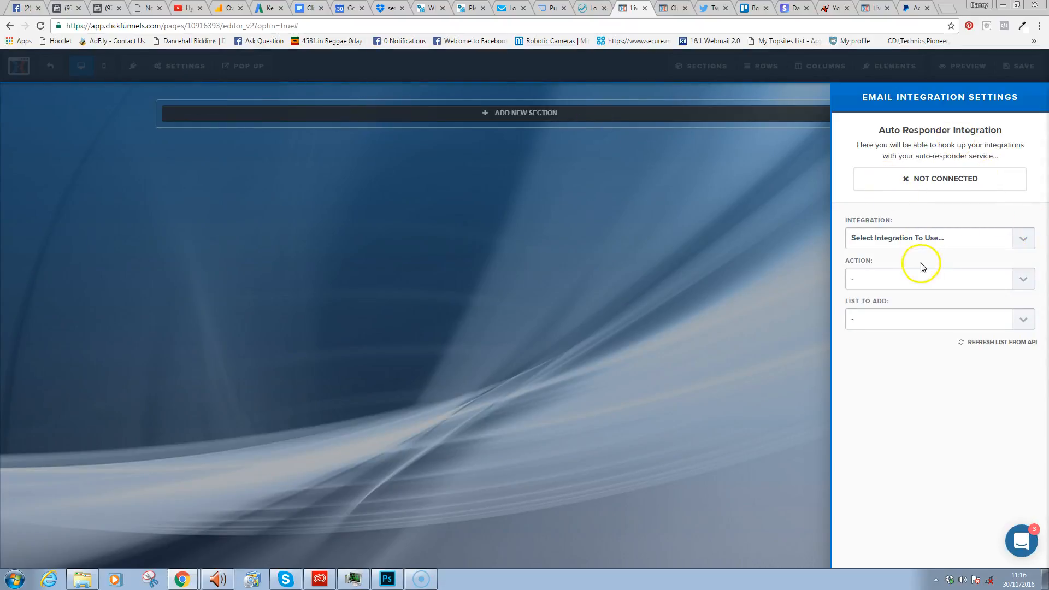
pyautogui.click(959, 242)
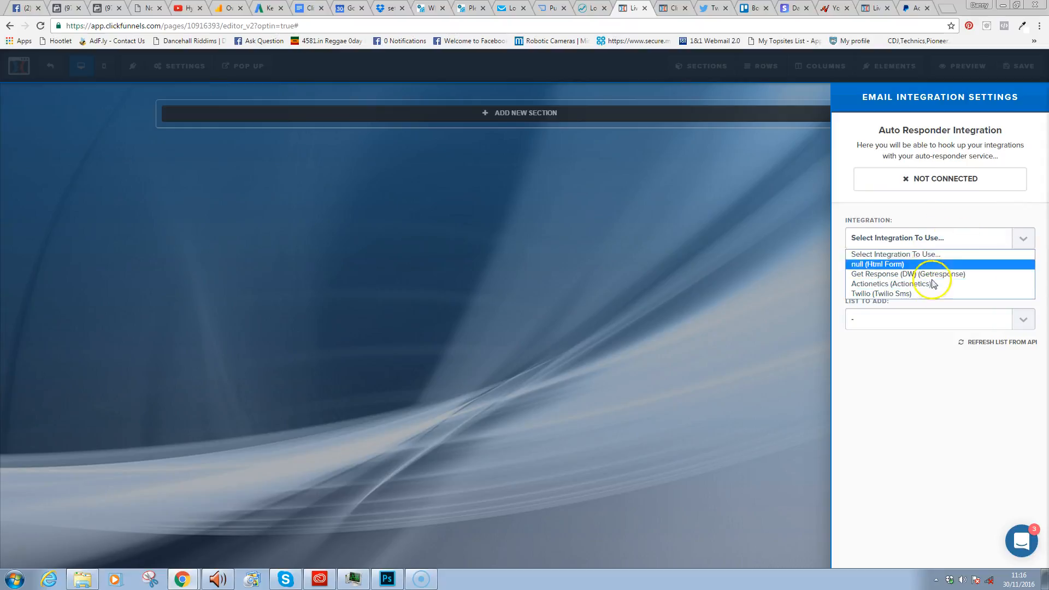
pyautogui.click(914, 212)
pyautogui.click(181, 66)
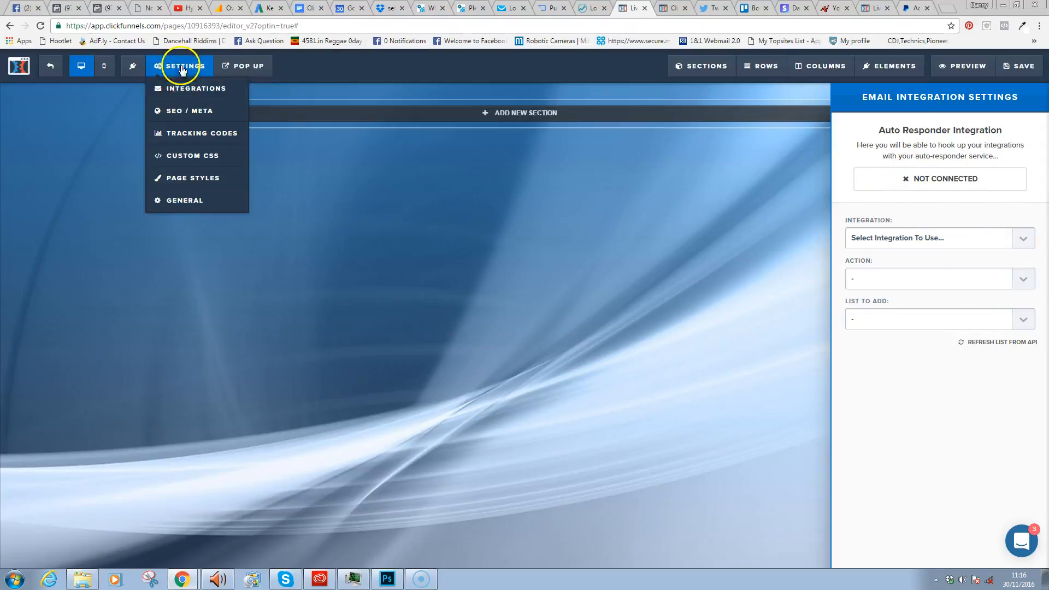
pyautogui.moveTo(181, 75)
pyautogui.click(188, 112)
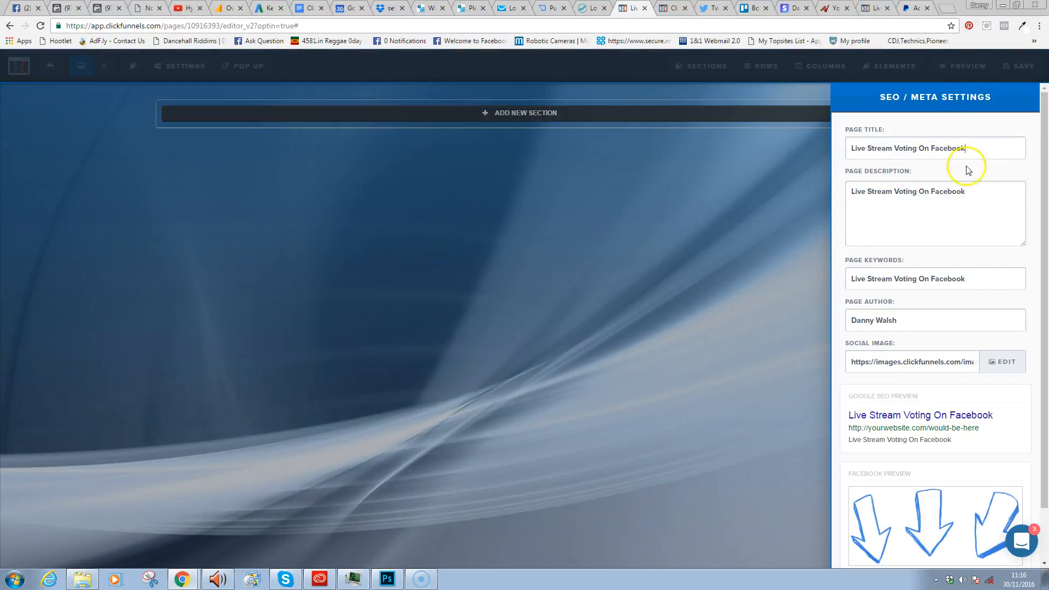
# - Replace the SEO page title with the author's Book Review & Bonus headline
pyautogui.press('Tab')
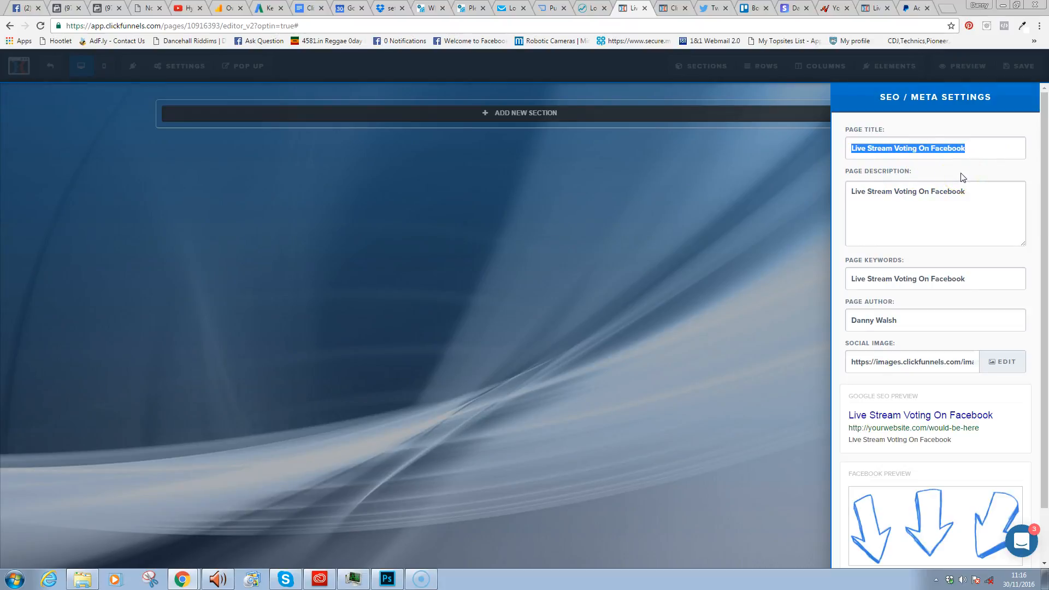
pyautogui.write('Simon Coul;')
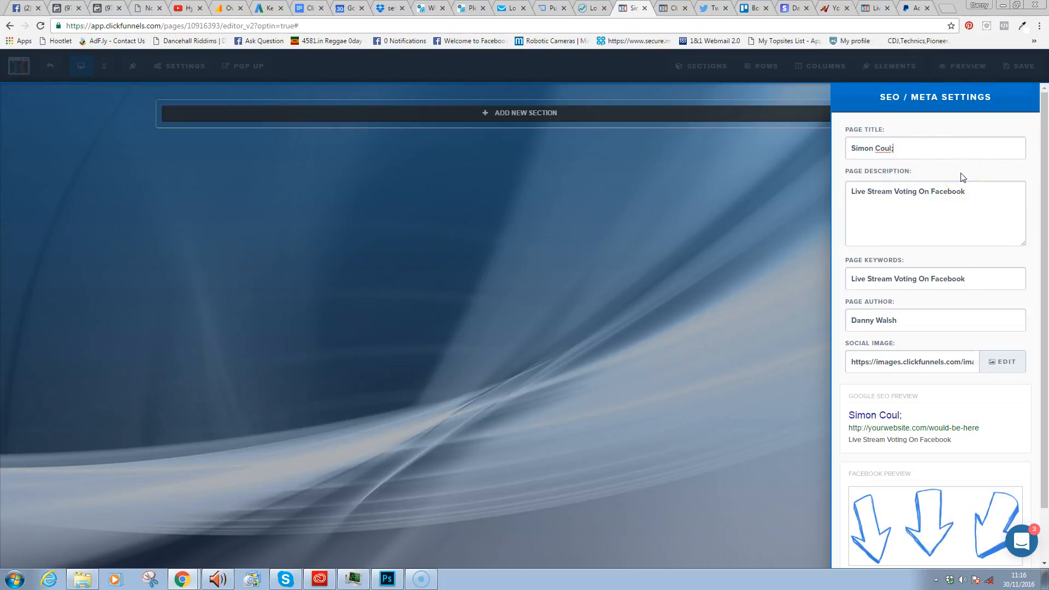
pyautogui.press('BackSpace')
pyautogui.write('son Book F')
pyautogui.press('BackSpace')
pyautogui.write('Review ')
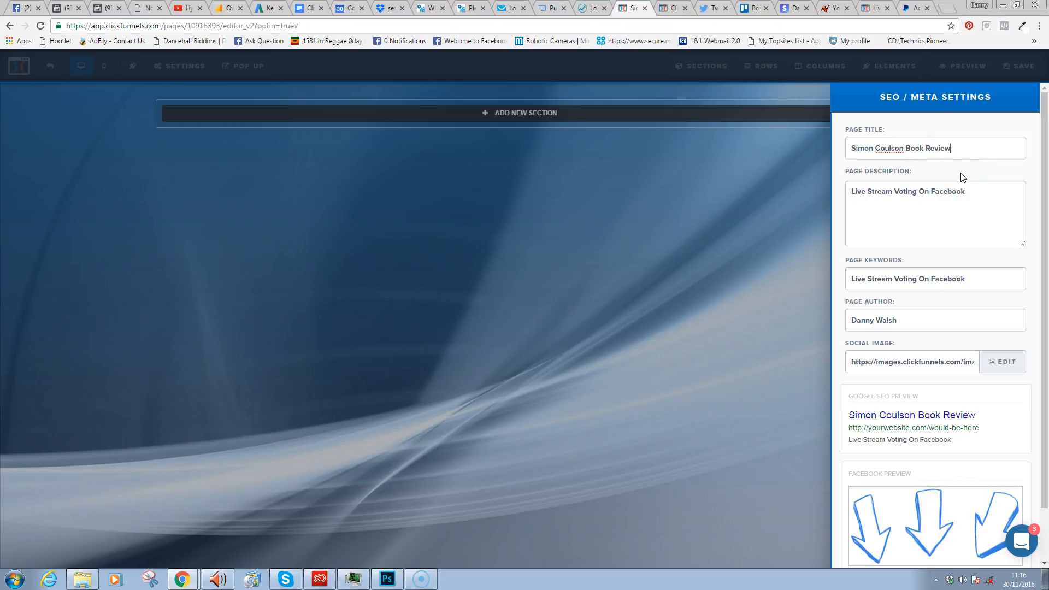
pyautogui.write('&')
pyautogui.write('Dan')
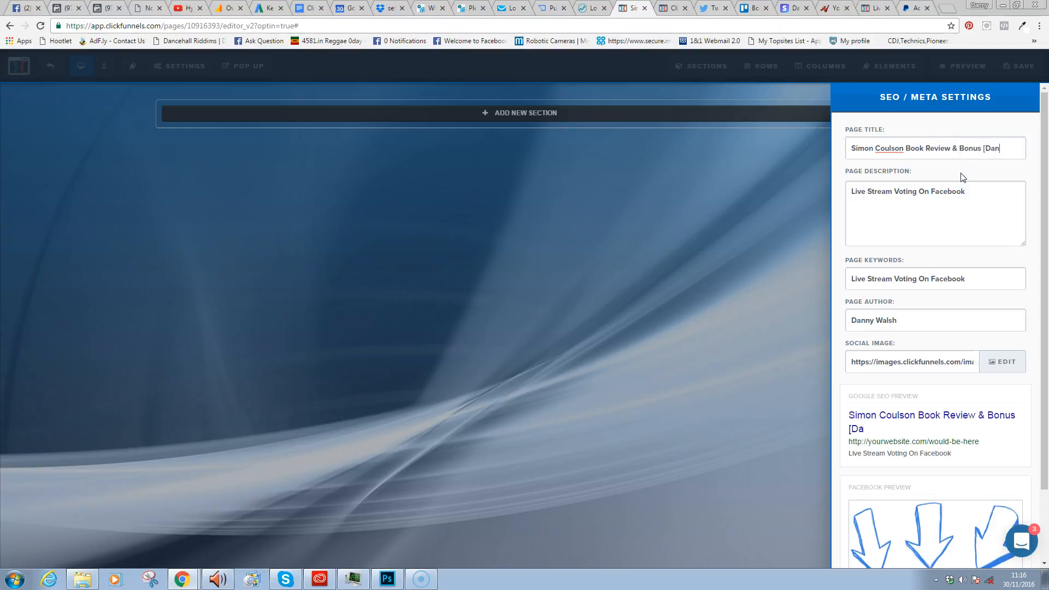
pyautogui.write('ny Walsh]')
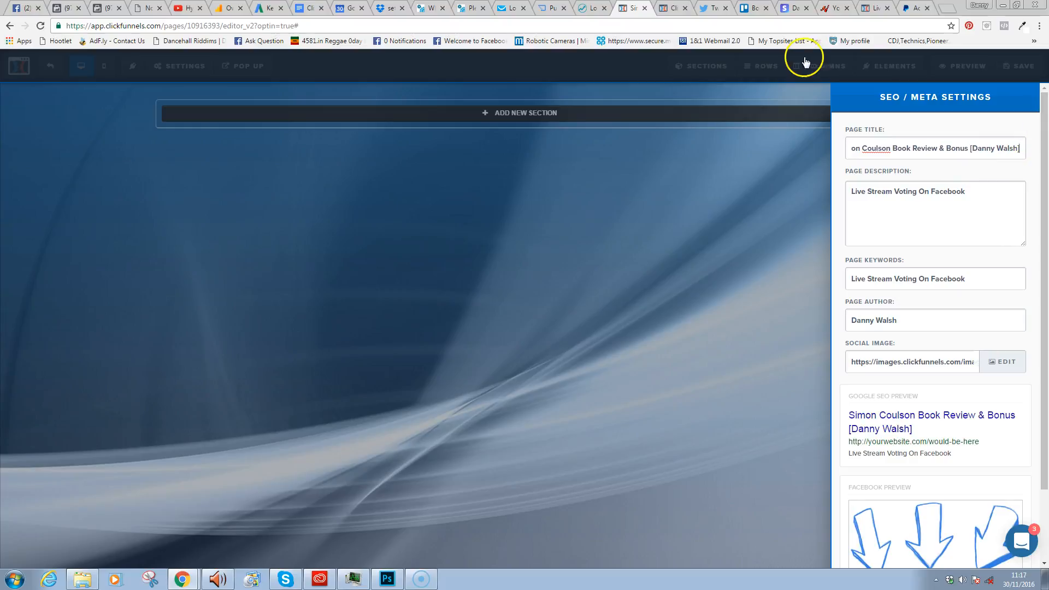
# - Copy the new page title into the Page Description field
pyautogui.hotkey('ctrl', 'a')
pyautogui.hotkey('ctrl', 'c')
pyautogui.click(959, 219)
pyautogui.hotkey('ctrl', 'a')
pyautogui.hotkey('ctrl', 'v')
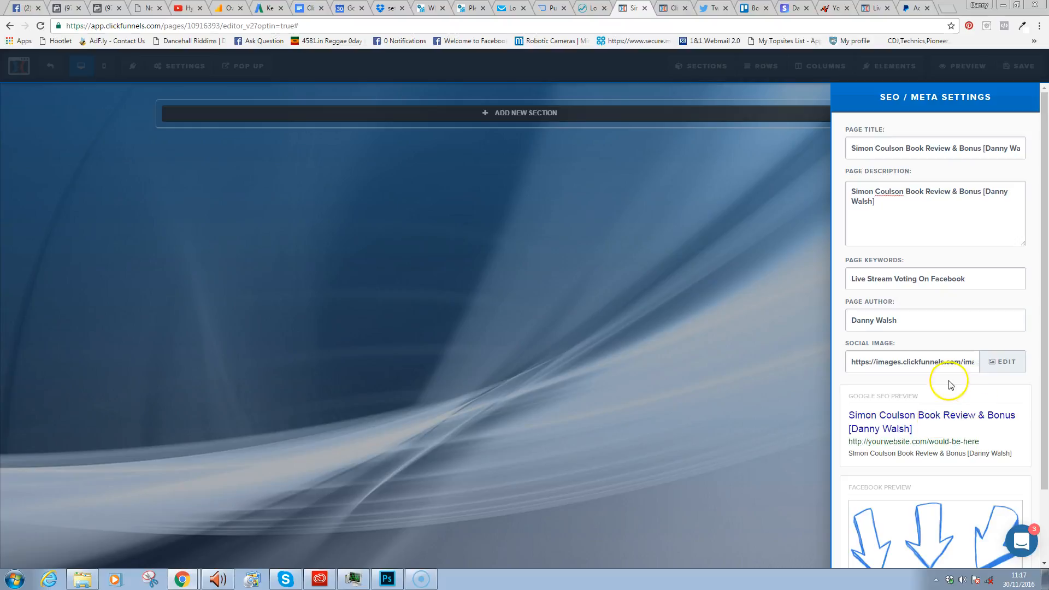
# - Replace the page keywords with author, Free Book and Click Funnels terms, then edit the Social Image
pyautogui.moveTo(1047, 247)
pyautogui.mouseDown()
pyautogui.moveTo(1046, 268)
pyautogui.moveTo(1038, 250)
pyautogui.mouseUp()
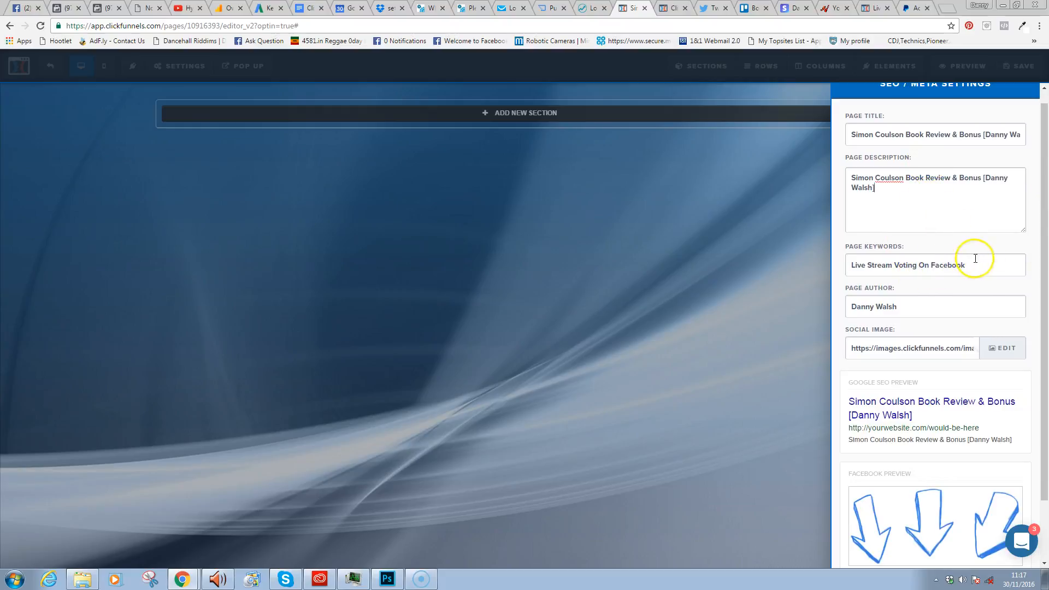
pyautogui.moveTo(984, 265); pyautogui.dragTo(840, 271)
pyautogui.write('S')
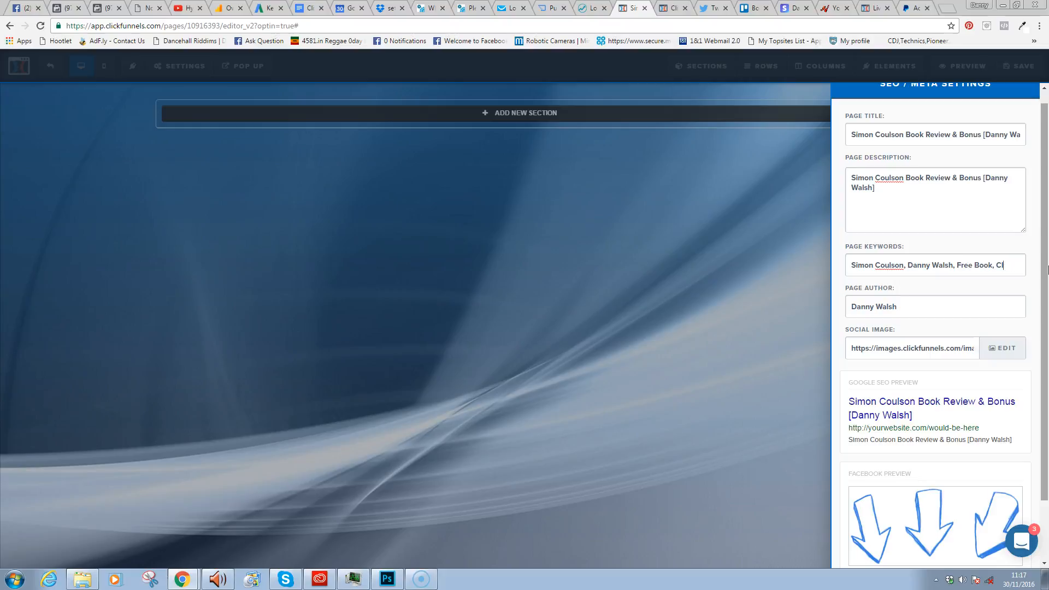
pyautogui.write('Funnels')
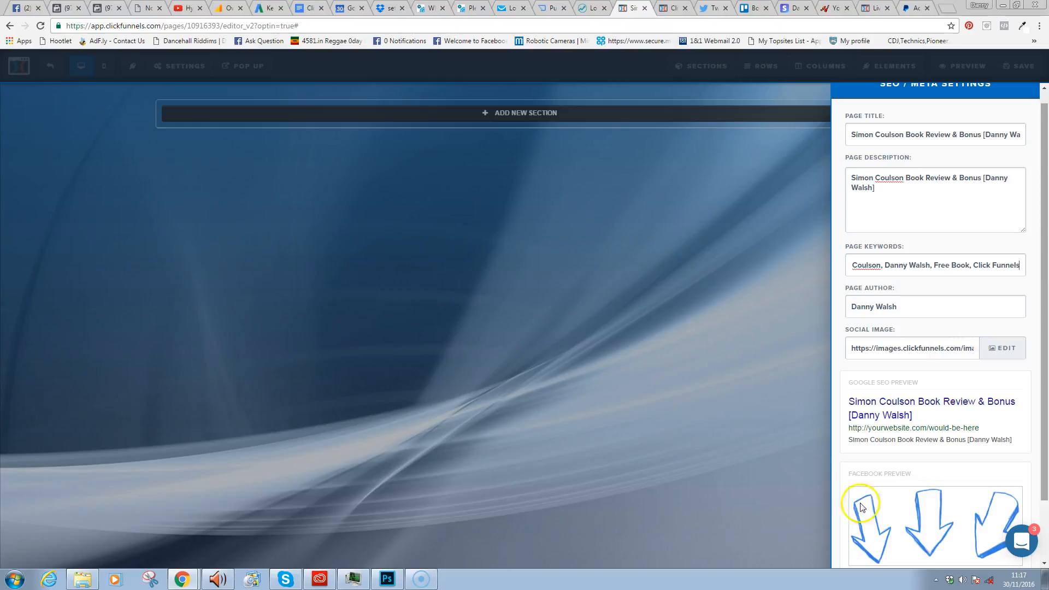
pyautogui.click(1004, 348)
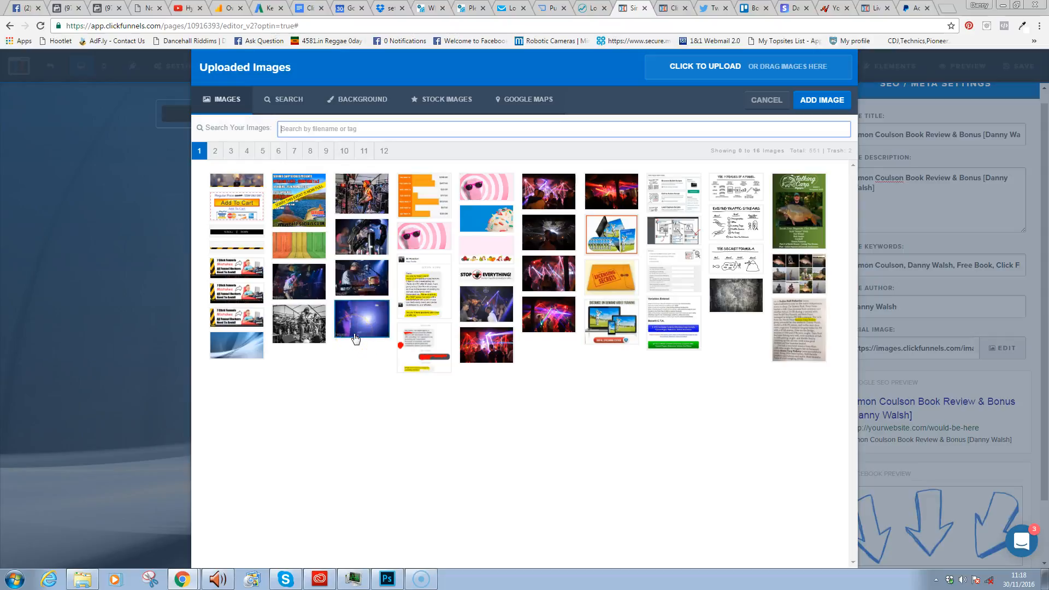
# - Open the Interpreneur affiliate link in a new tab and pause the book launch video
pyautogui.click(190, 581)
pyautogui.click(183, 556)
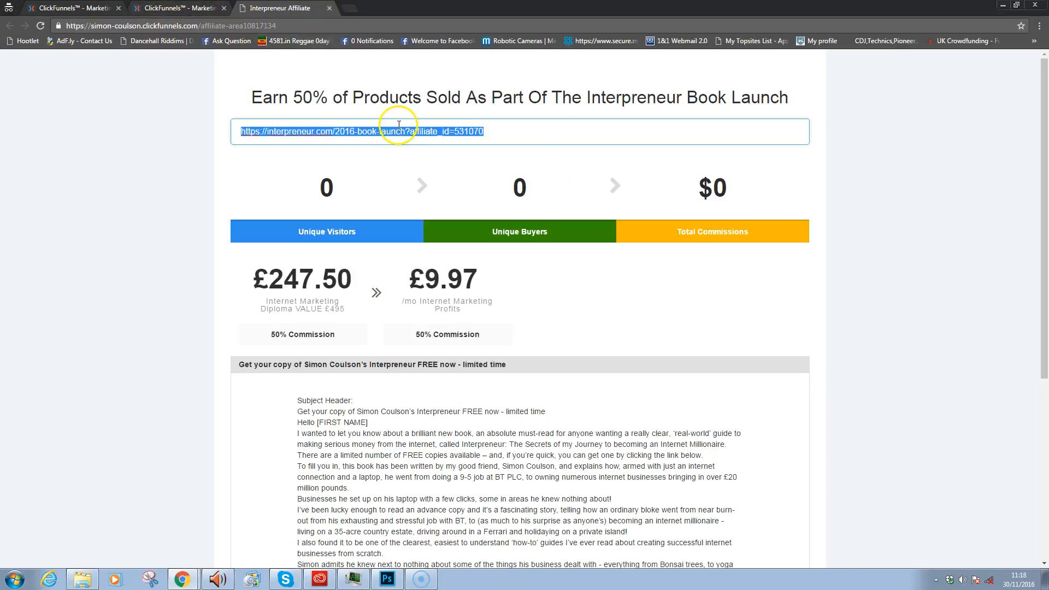
pyautogui.rightClick(399, 131)
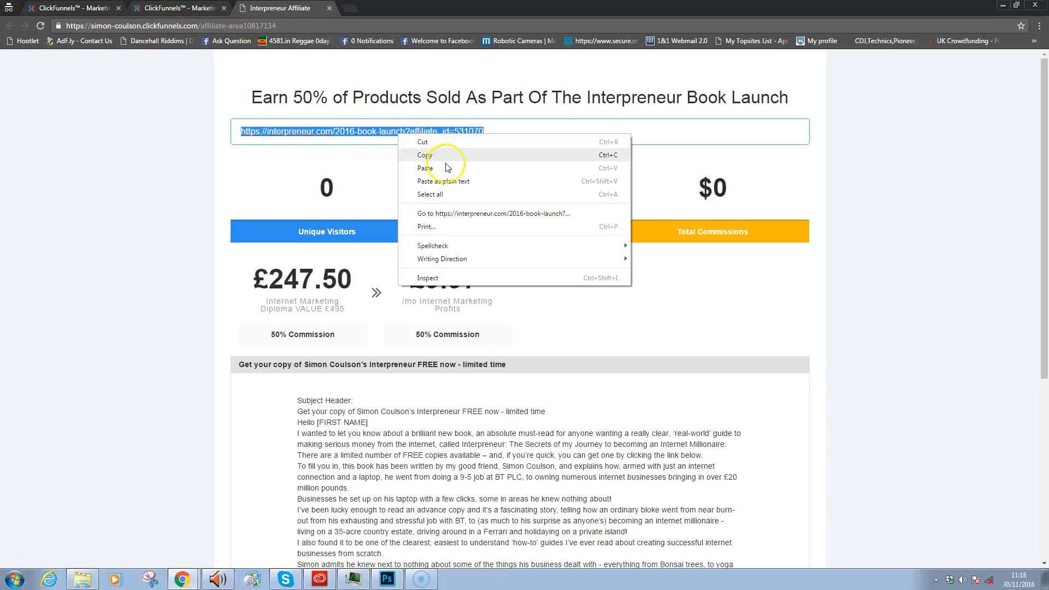
pyautogui.click(457, 213)
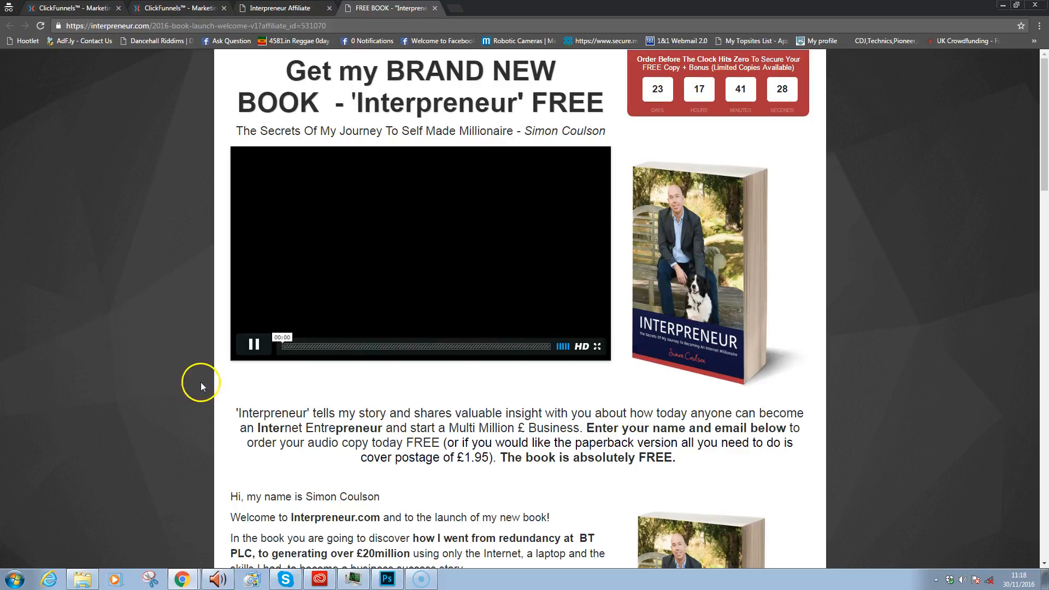
pyautogui.click(254, 345)
# - Copy the book cover image address, dismiss the sign-up popup, and return to the ClickFunnels editor
pyautogui.rightClick(691, 213)
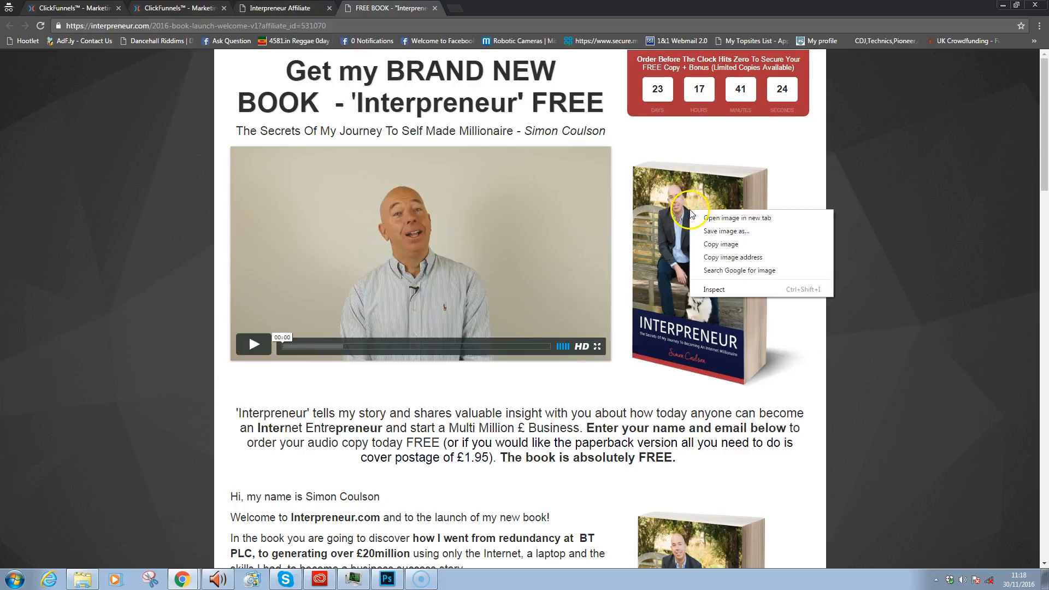
pyautogui.click(747, 258)
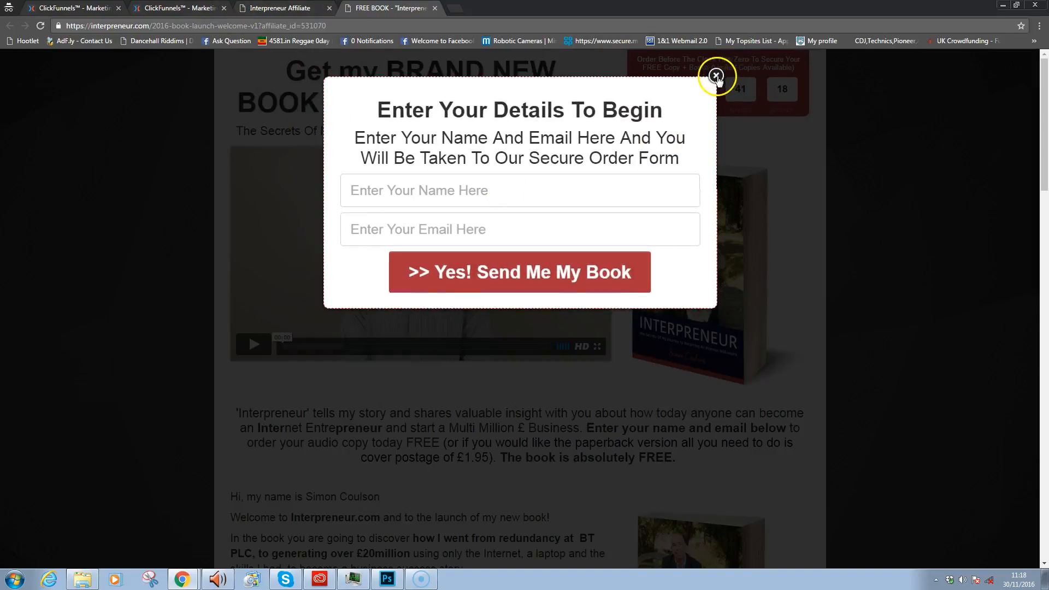
pyautogui.click(717, 76)
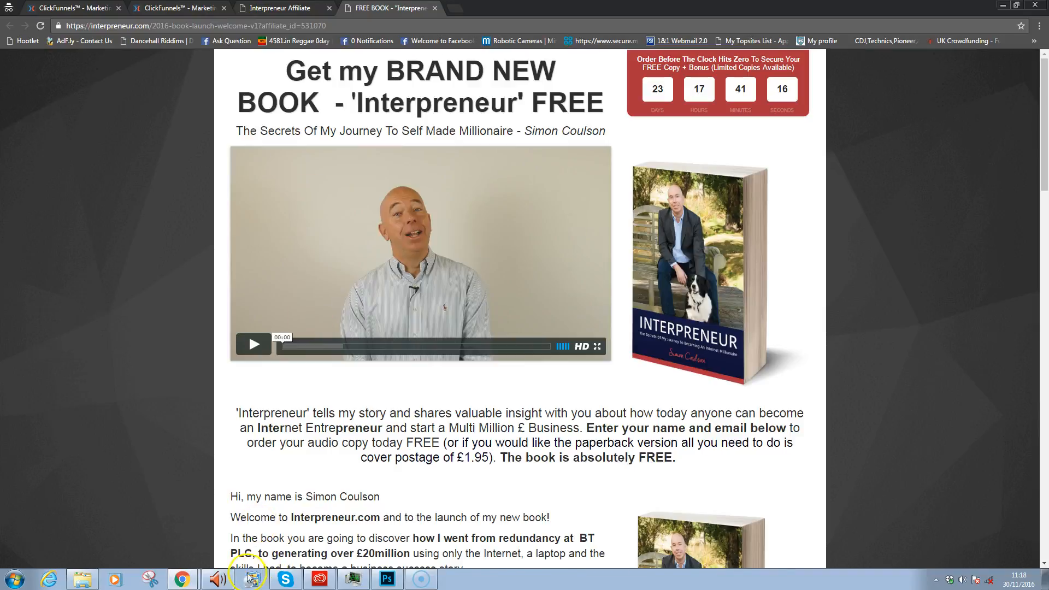
pyautogui.click(191, 584)
pyautogui.click(153, 534)
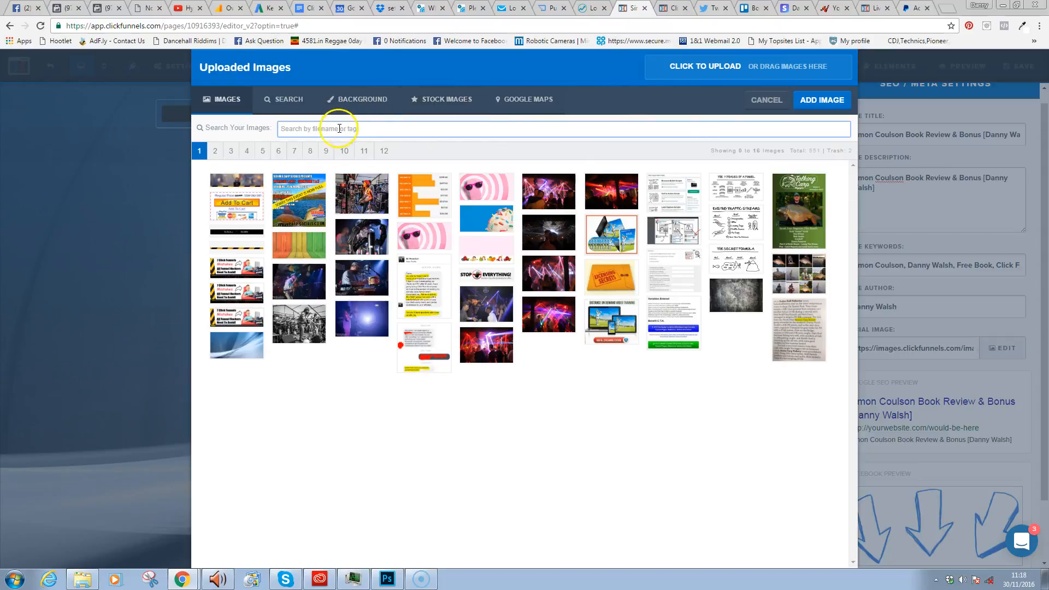
# - Replace the Social Image URL with the pasted Interpreneur book cover image address
pyautogui.click(782, 105)
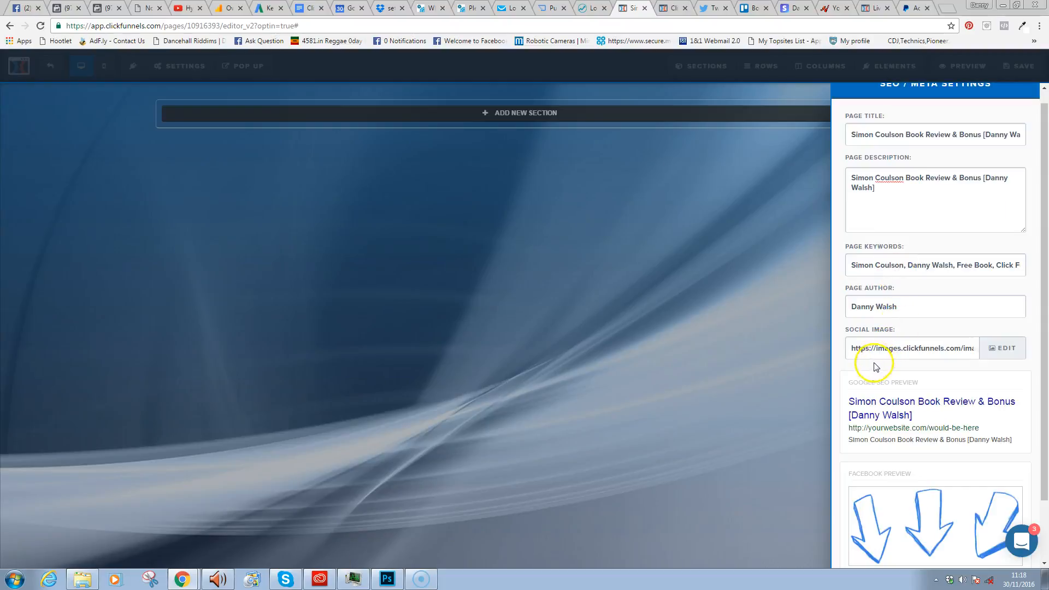
pyautogui.click(875, 358)
pyautogui.hotkey('ctrl', 'v')
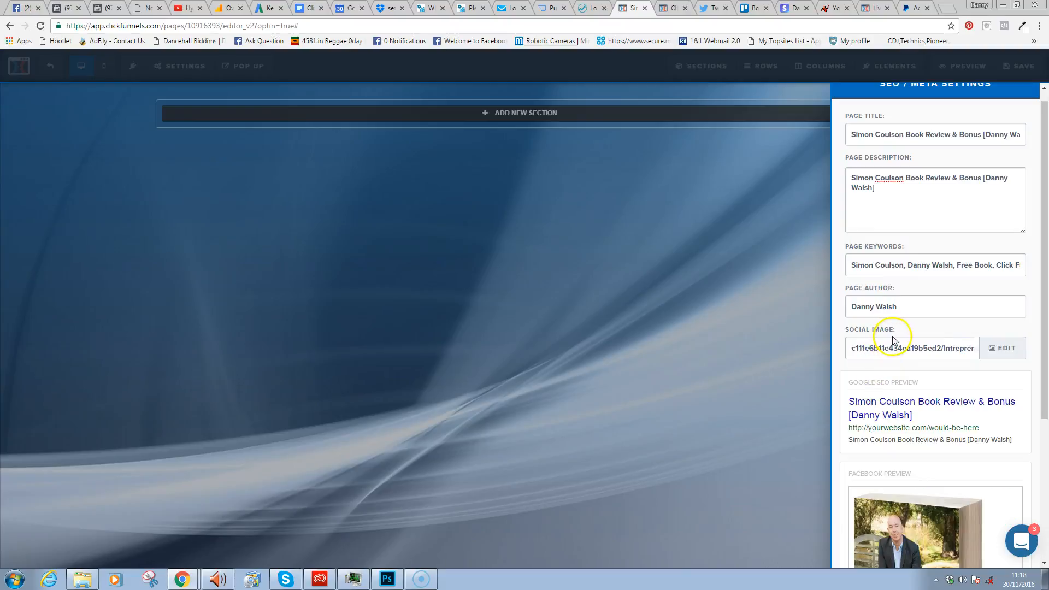
pyautogui.click(894, 348)
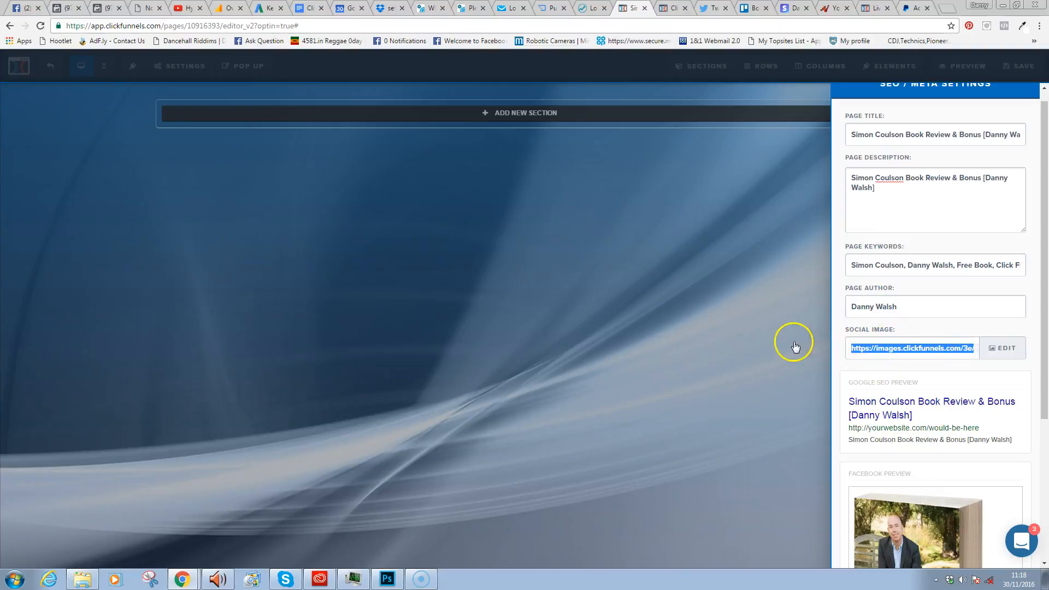
pyautogui.click(961, 350)
pyautogui.moveTo(961, 353); pyautogui.dragTo(878, 350)
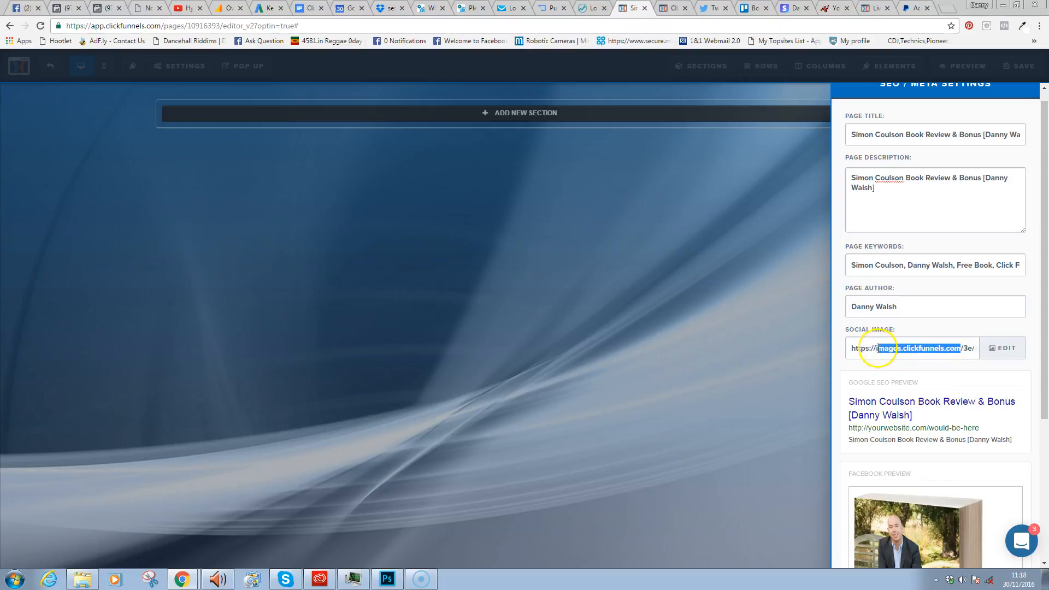
pyautogui.moveTo(1038, 321); pyautogui.dragTo(1033, 487)
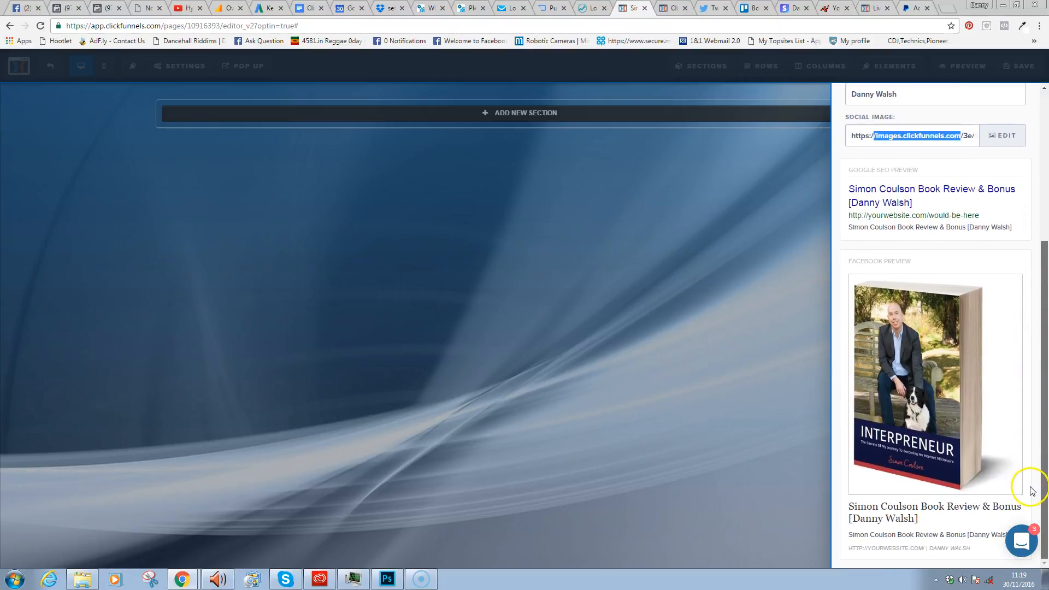
pyautogui.moveTo(1033, 440); pyautogui.dragTo(1031, 276)
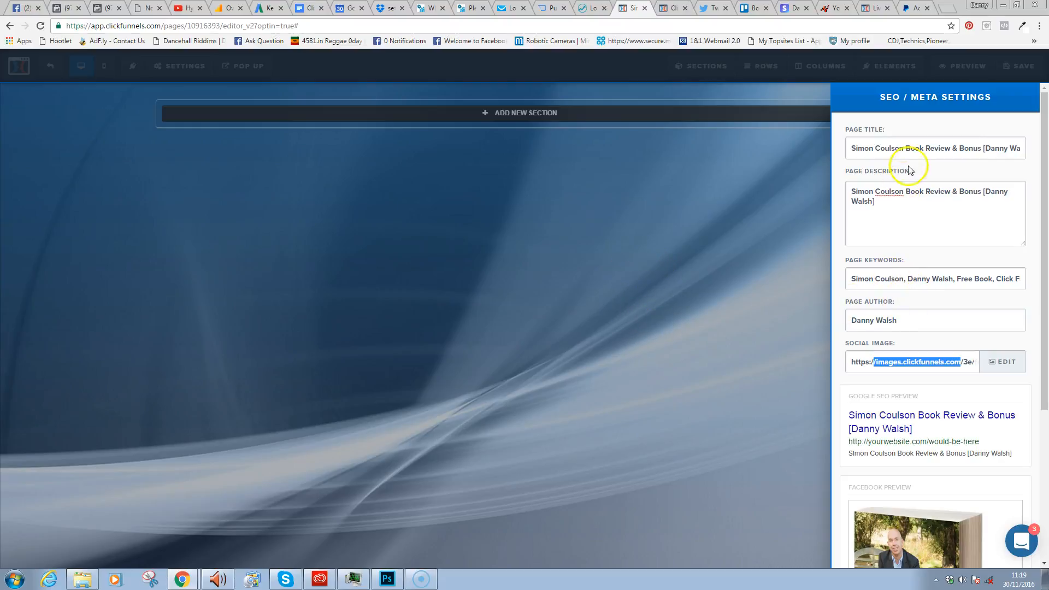
pyautogui.moveTo(1046, 347); pyautogui.dragTo(1045, 271)
# - Delete the Facebook pixel code from the page's header tracking code
pyautogui.click(660, 249)
pyautogui.click(177, 65)
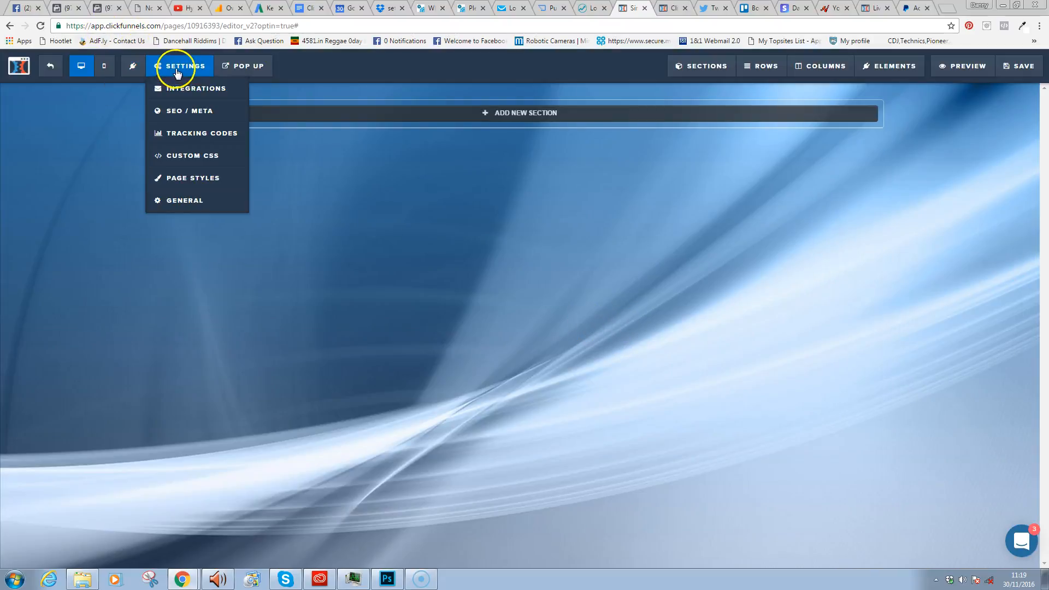
pyautogui.click(186, 134)
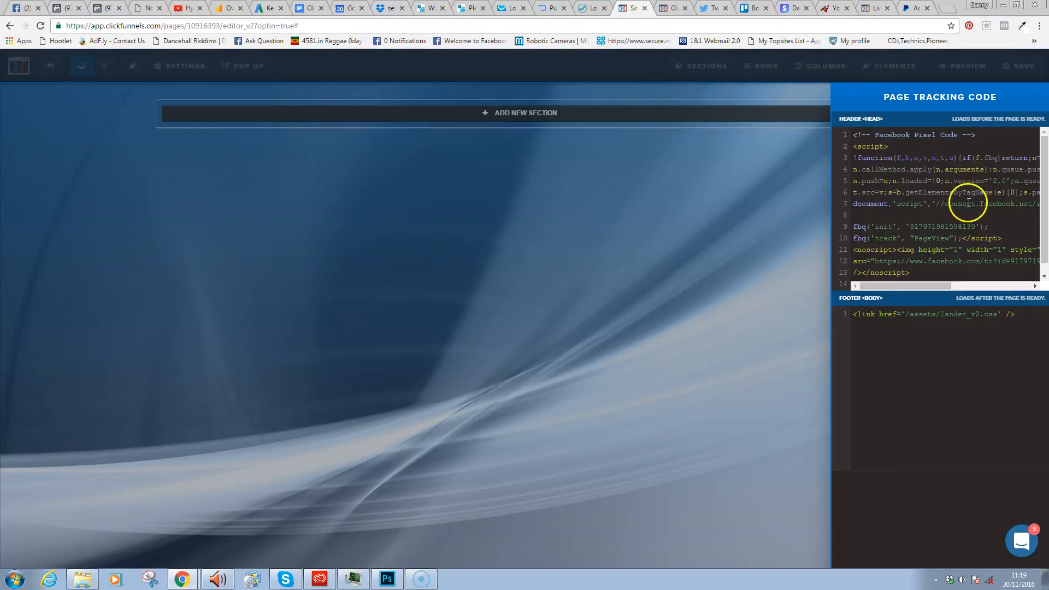
pyautogui.moveTo(1046, 167); pyautogui.dragTo(1047, 184)
pyautogui.hotkey('ctrl', 'a')
pyautogui.press('Delete')
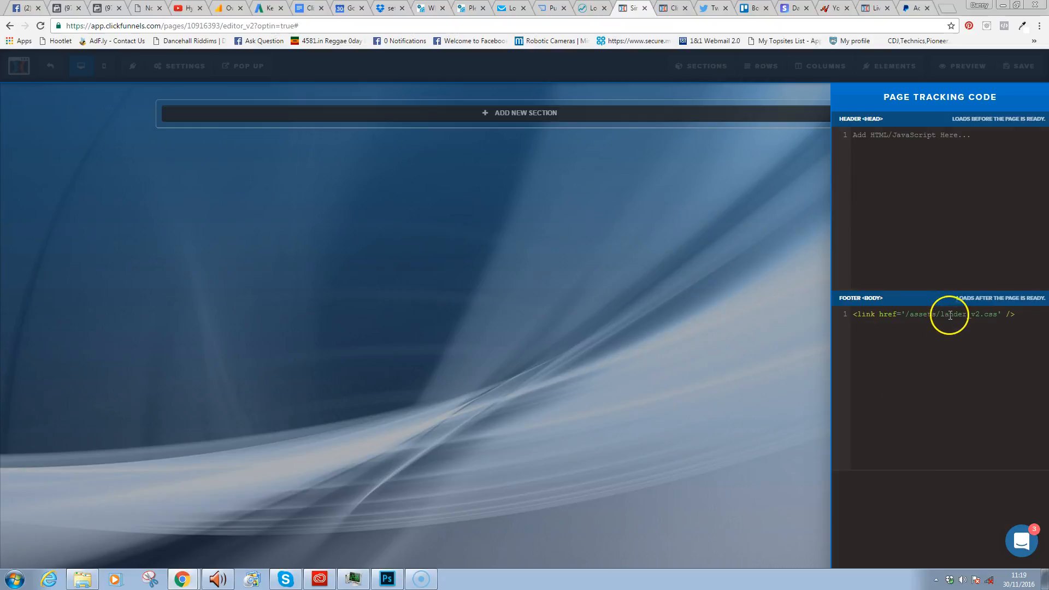
# - Clear the footer tracking code line and close the tracking code settings
pyautogui.hotkey('ctrl', 'a')
pyautogui.press('Delete')
pyautogui.click(886, 354)
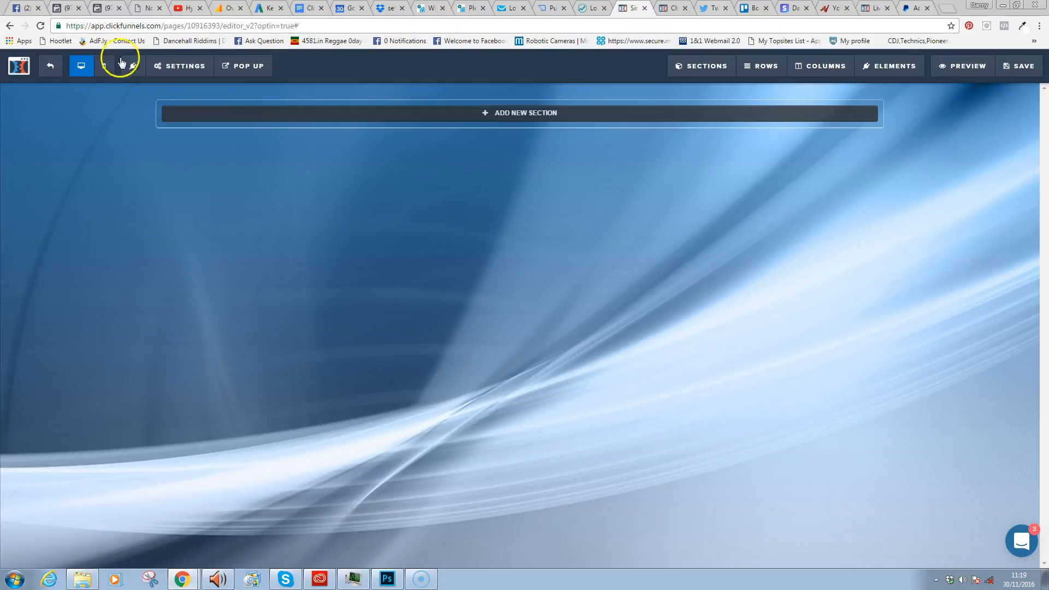
pyautogui.click(164, 66)
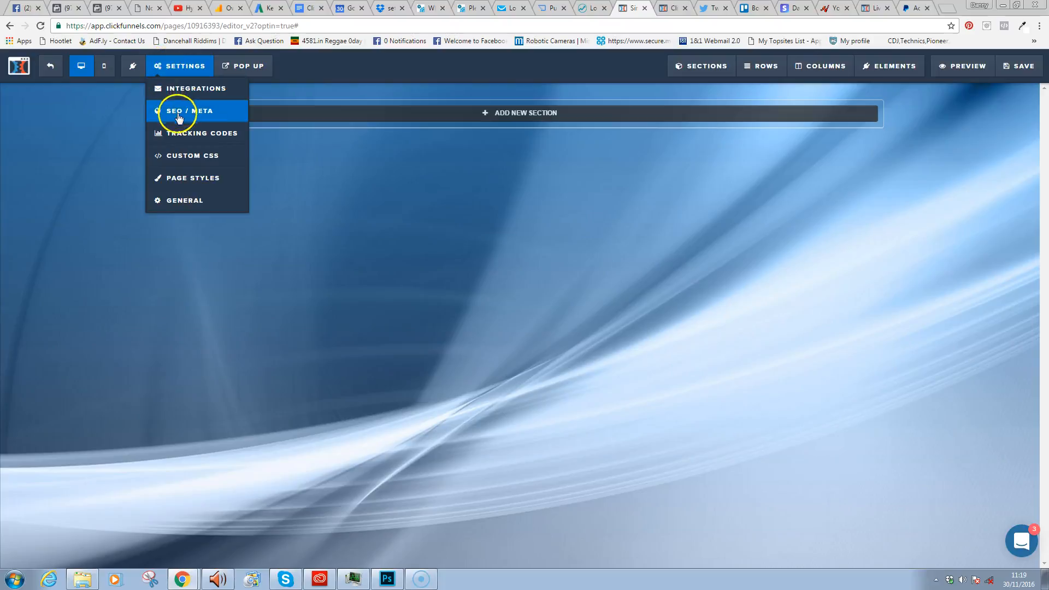
# - Check Custom CSS and Page Styles without changing anything, then save the Optin page
pyautogui.click(190, 158)
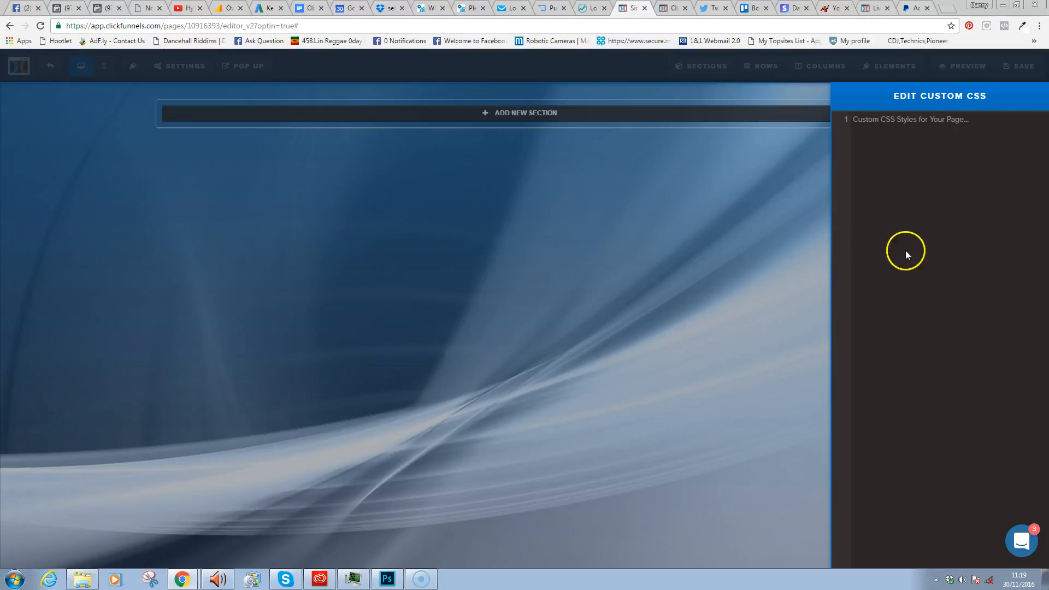
pyautogui.click(402, 224)
pyautogui.moveTo(192, 76)
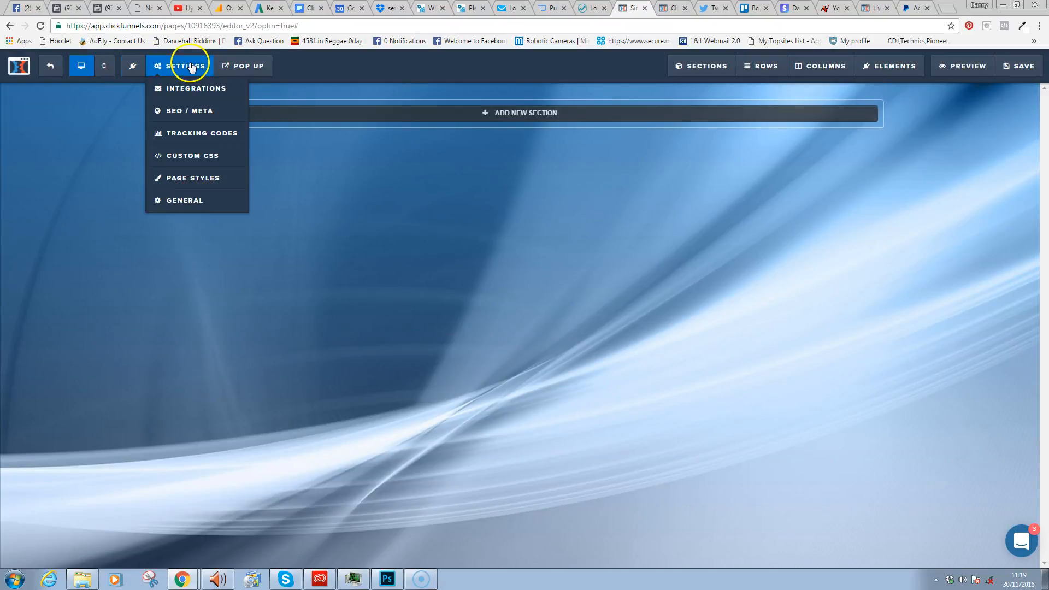
pyautogui.click(192, 179)
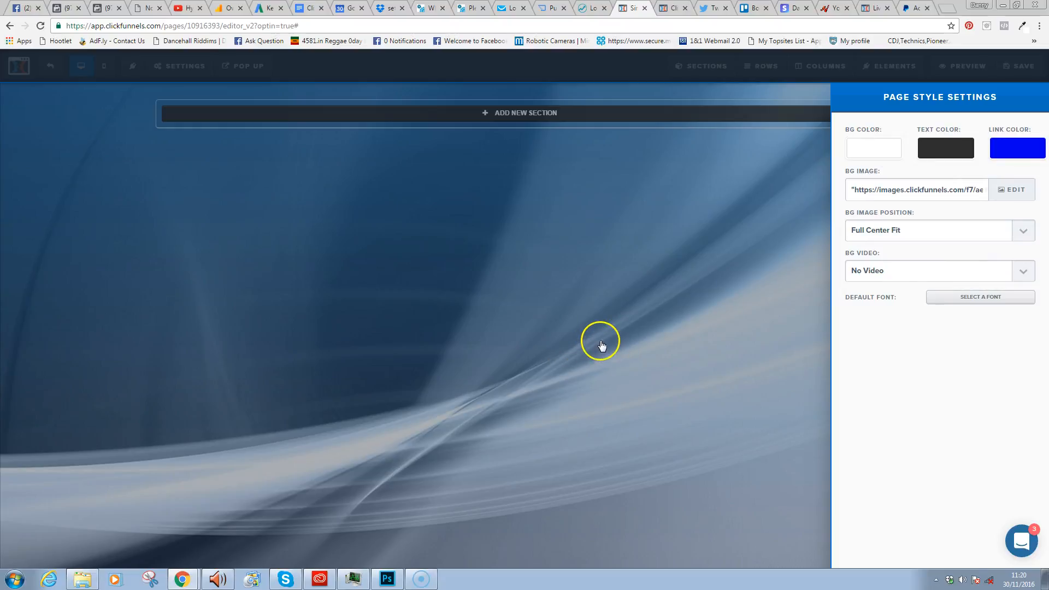
pyautogui.click(604, 324)
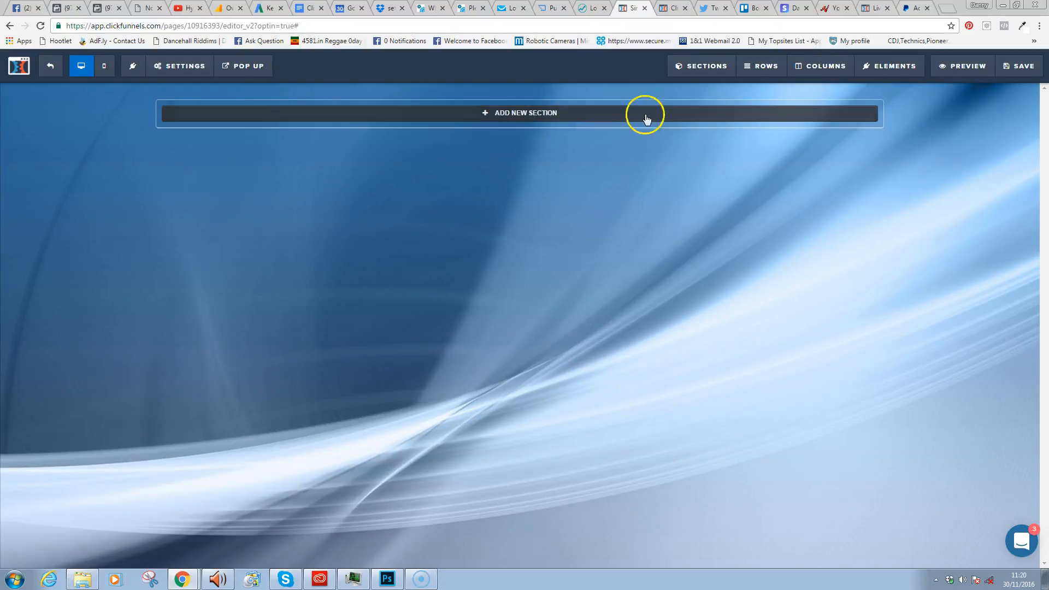
pyautogui.click(1018, 66)
# - In General settings, clear the On Submit Go To URL and choose Show Affiliate Badge
pyautogui.click(183, 66)
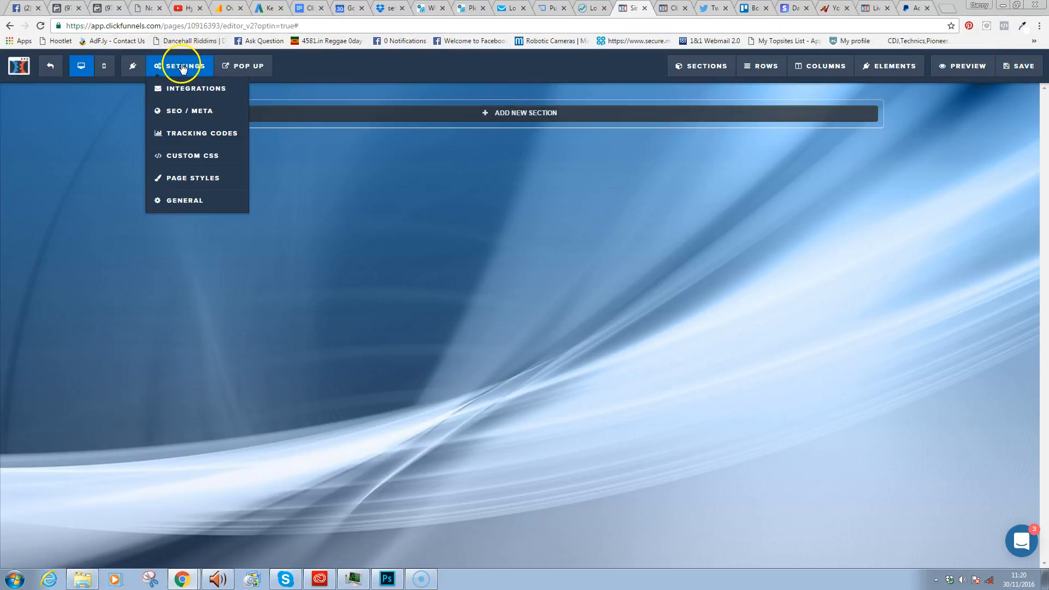
pyautogui.click(198, 201)
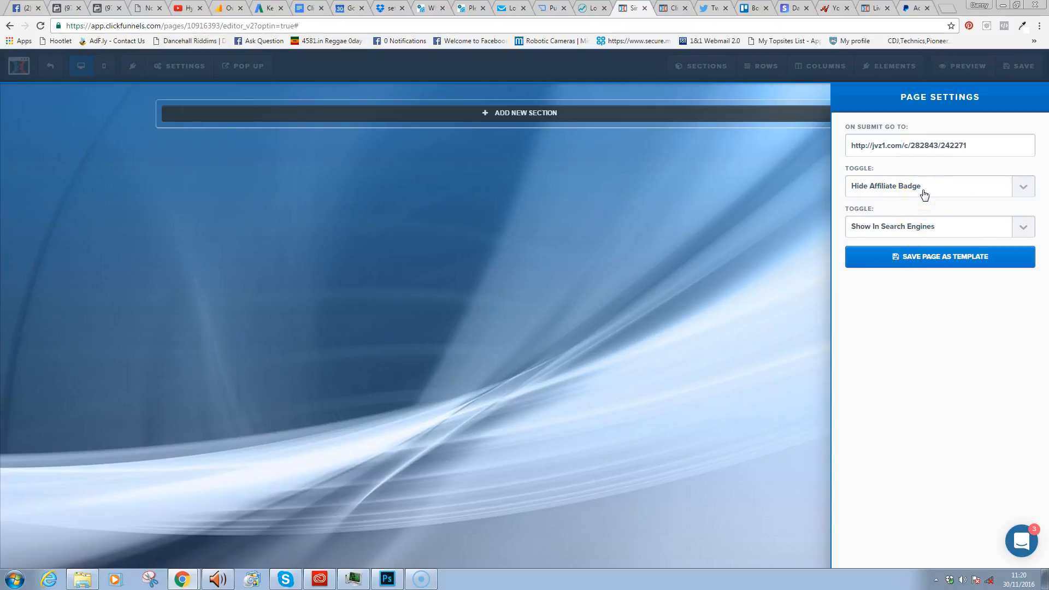
pyautogui.moveTo(967, 145); pyautogui.dragTo(856, 159)
pyautogui.press('BackSpace')
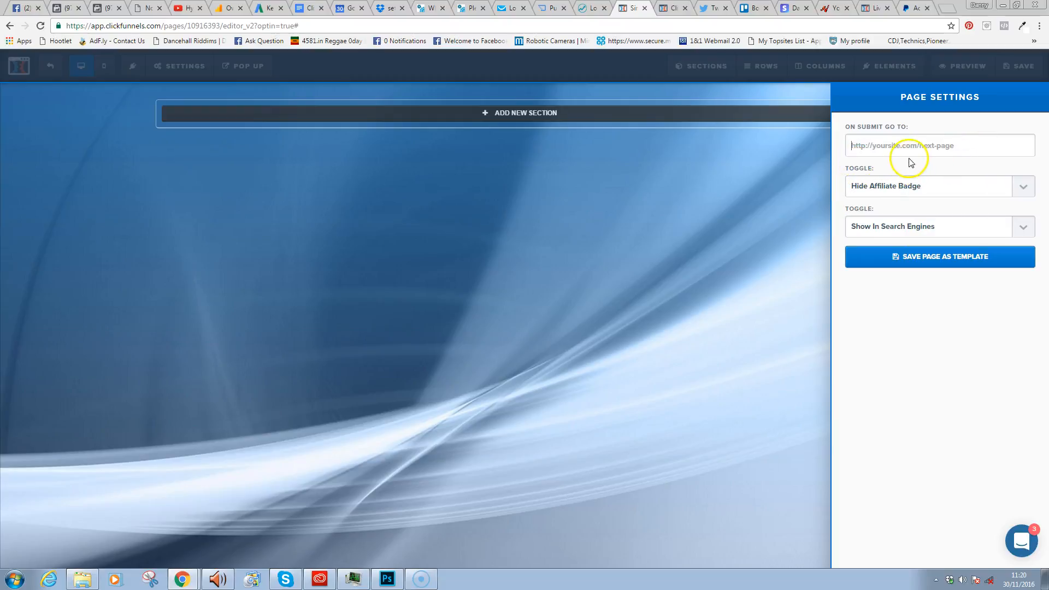
pyautogui.click(926, 191)
pyautogui.click(910, 211)
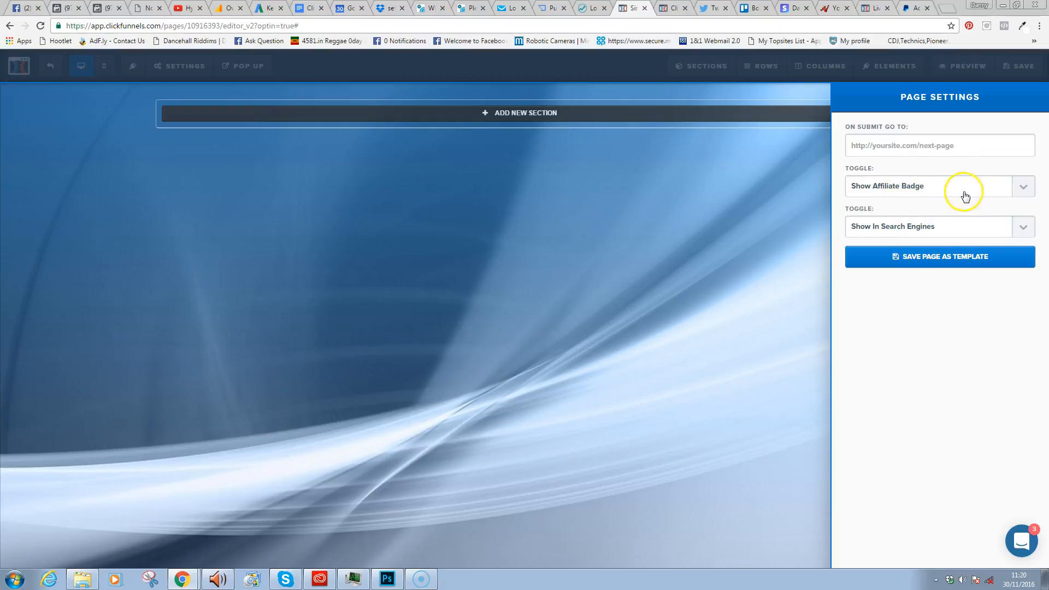
# - Dismiss the Save as Template box and save the page
pyautogui.click(926, 255)
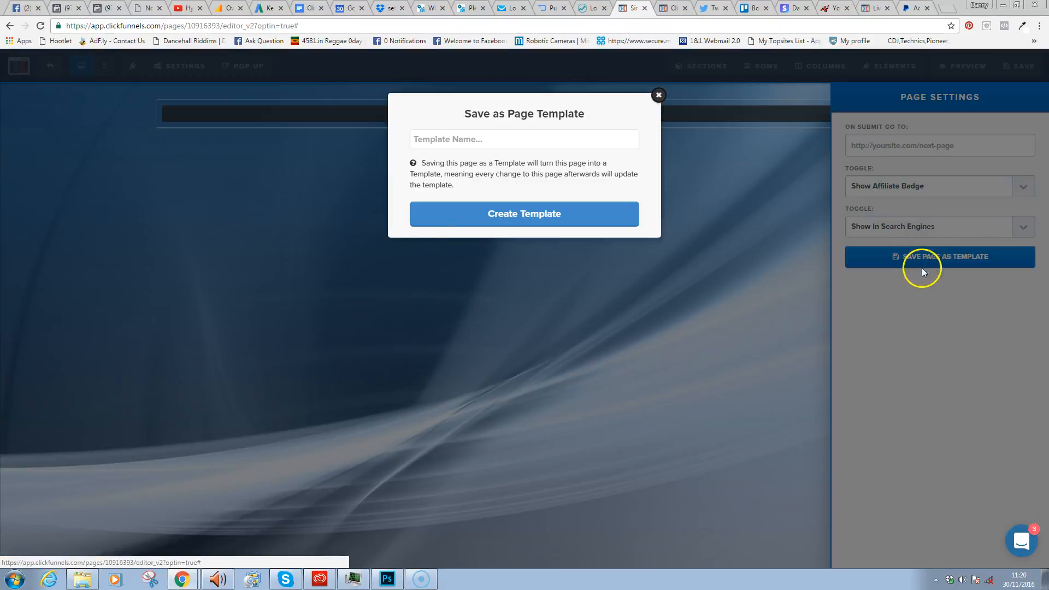
pyautogui.click(658, 94)
pyautogui.click(1018, 66)
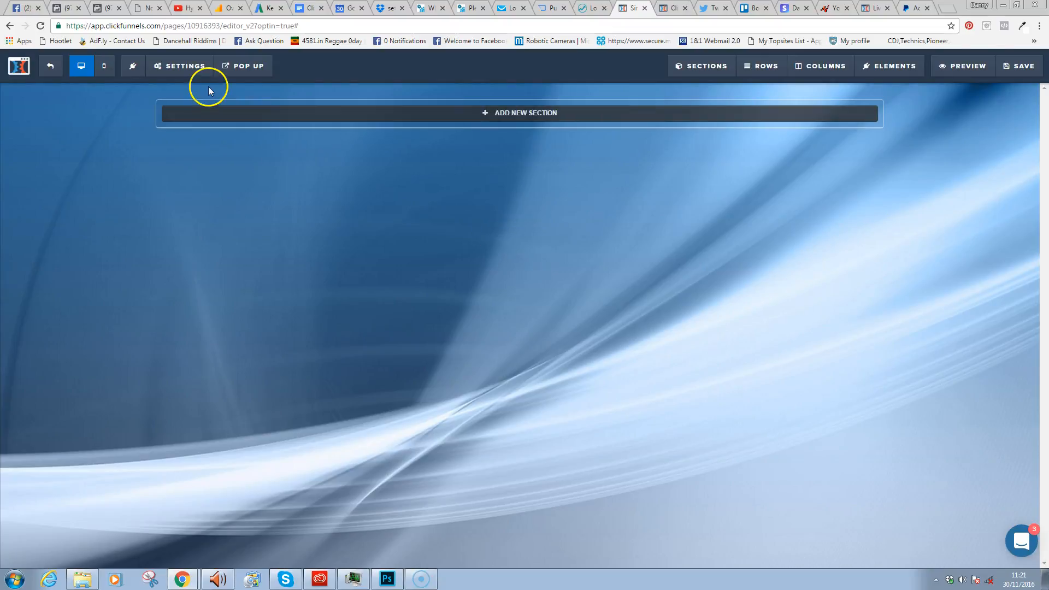
pyautogui.click(186, 67)
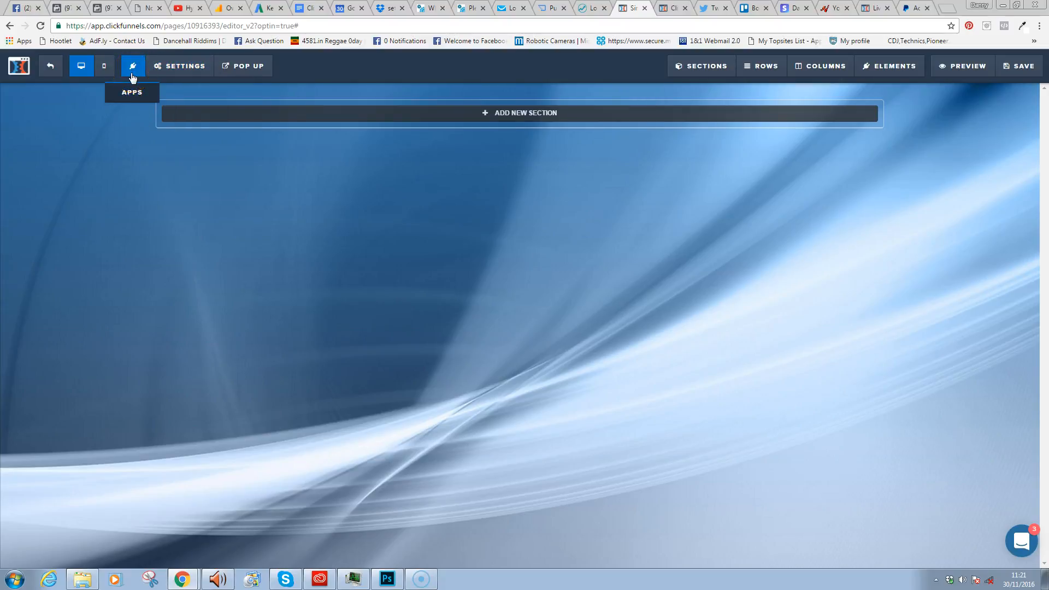
pyautogui.click(192, 67)
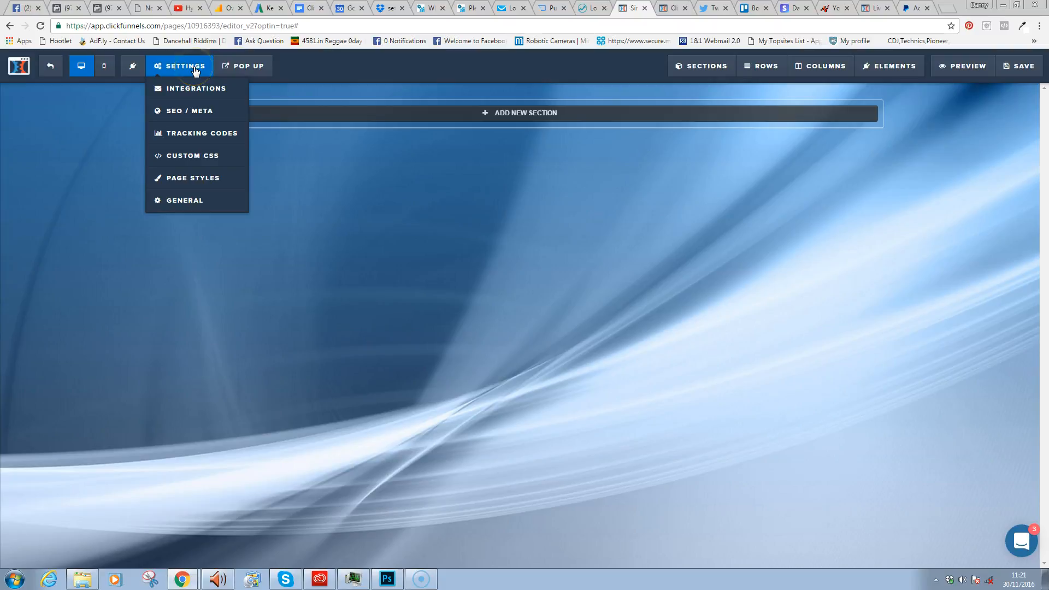
pyautogui.click(190, 121)
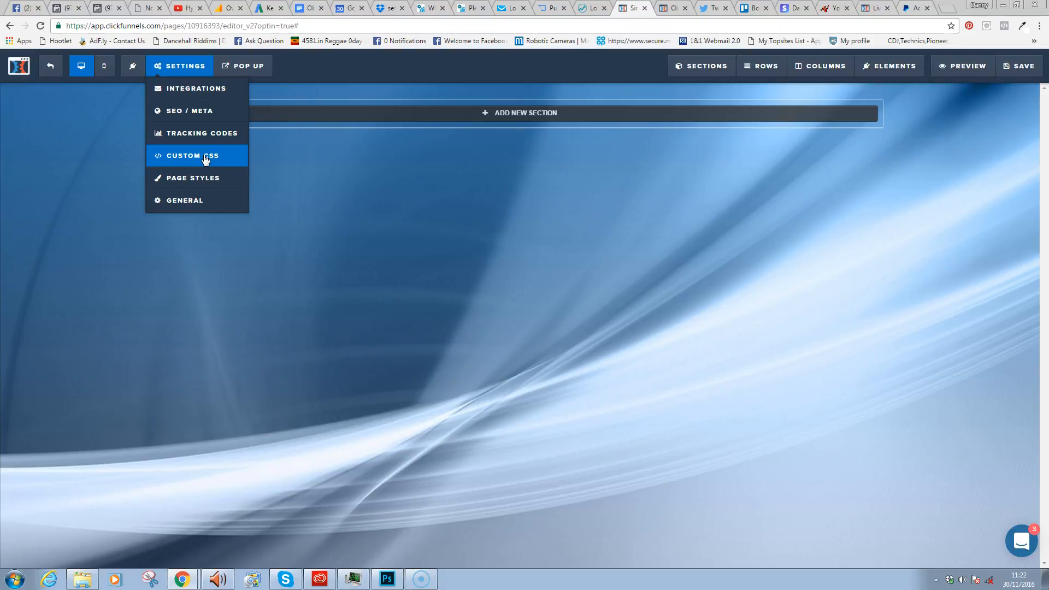
pyautogui.moveTo(243, 64)
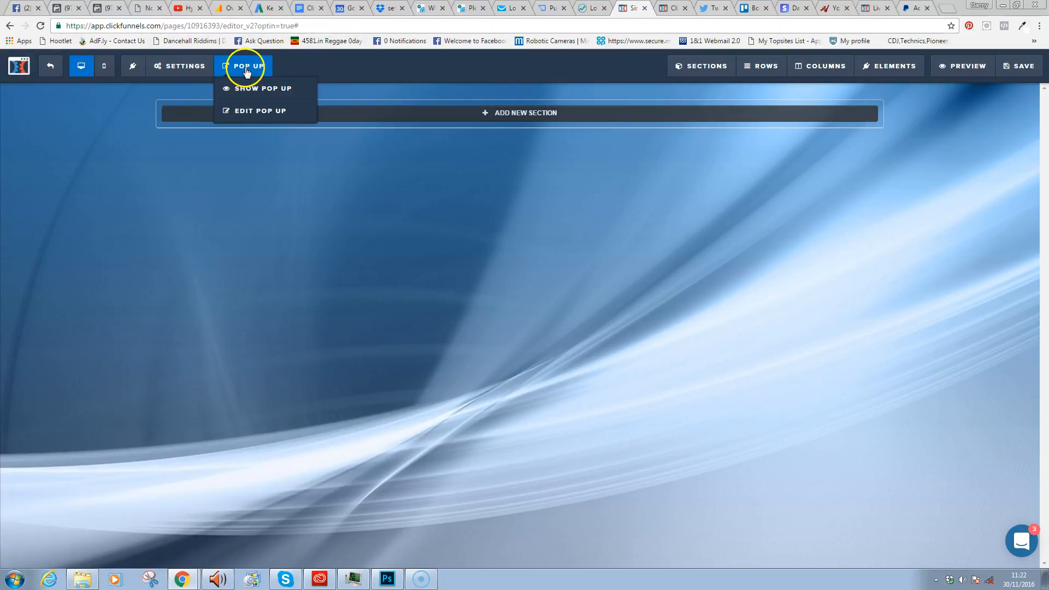
# - Preview the empty pop-up, open and close its settings, then exit the pop-up editor
pyautogui.click(256, 88)
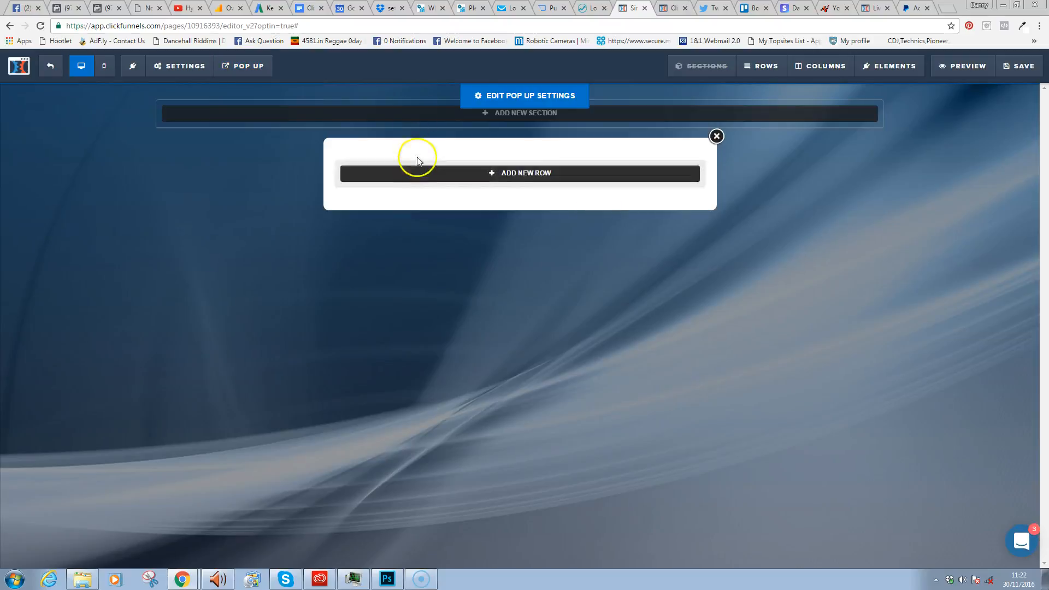
pyautogui.click(716, 136)
pyautogui.moveTo(246, 71)
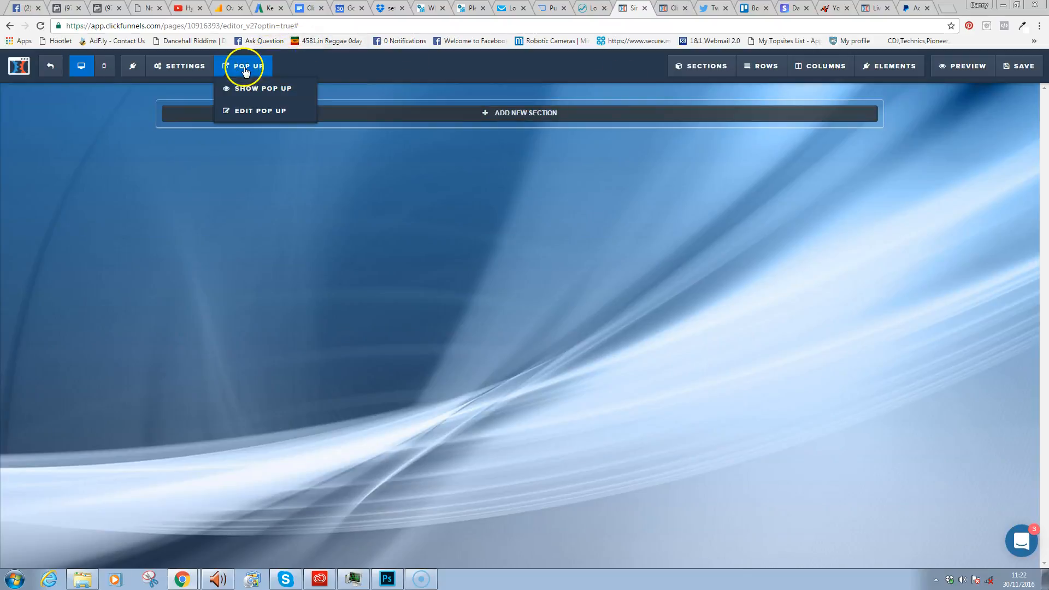
pyautogui.click(260, 110)
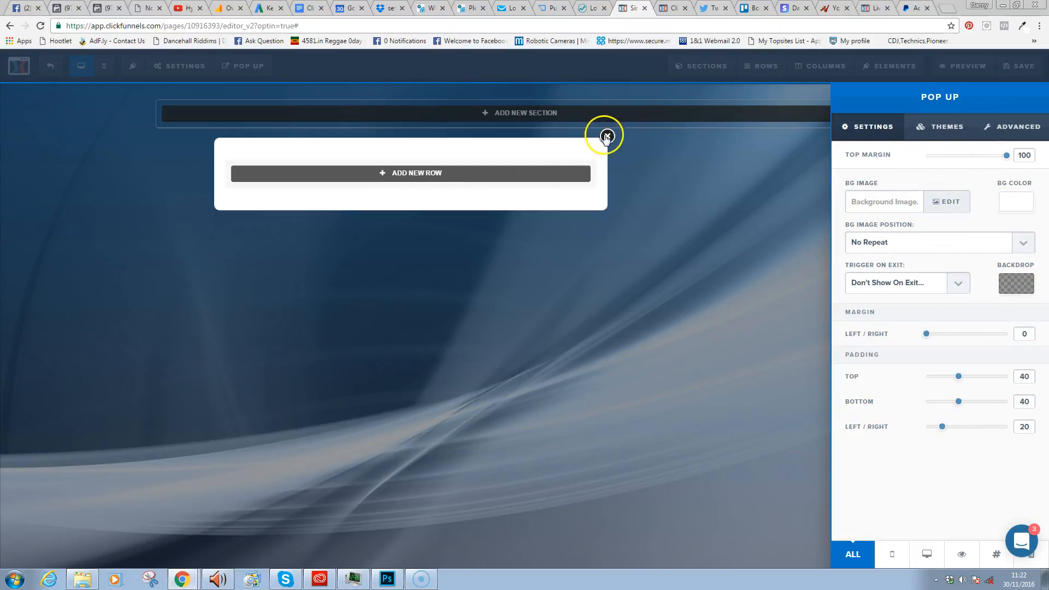
pyautogui.click(601, 326)
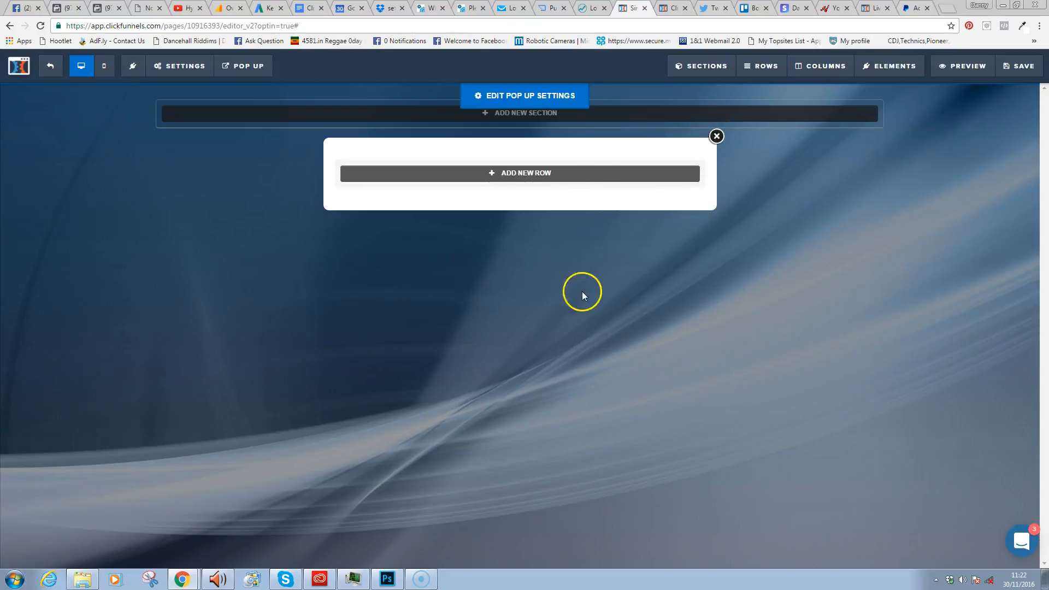
pyautogui.moveTo(249, 68)
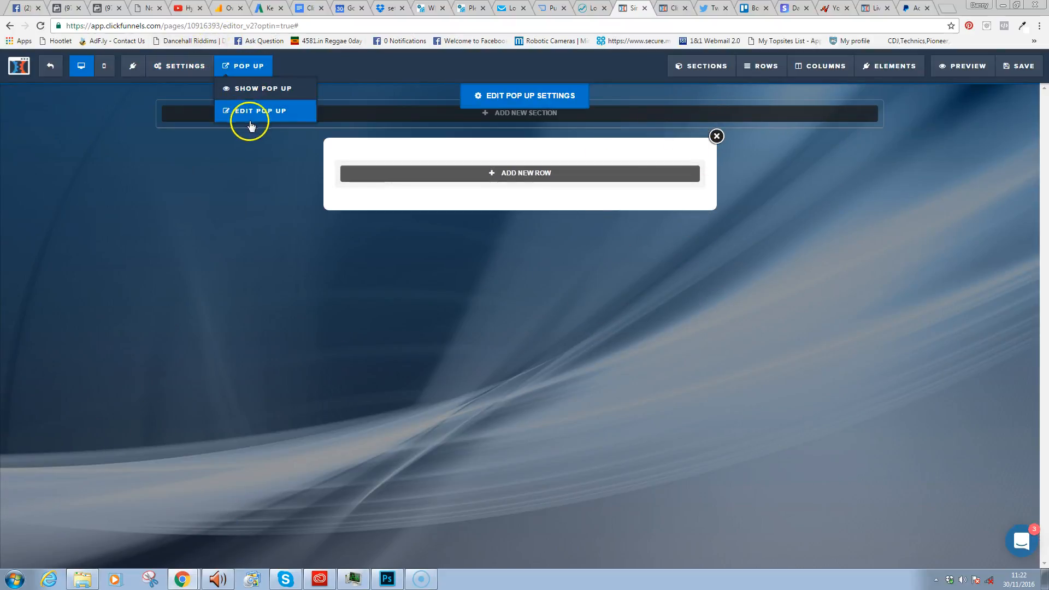
pyautogui.click(717, 137)
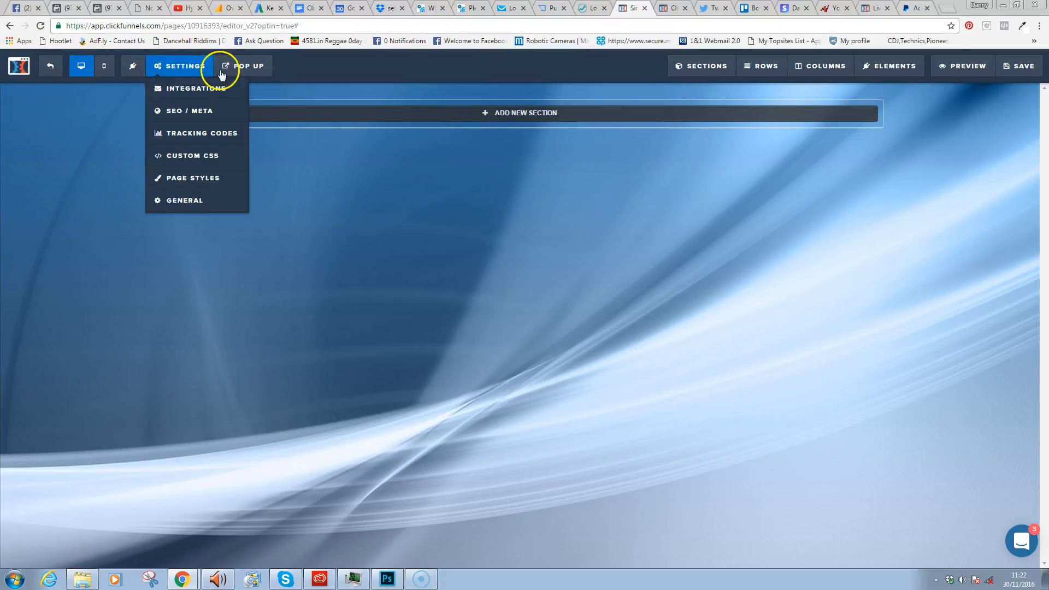
pyautogui.moveTo(723, 74)
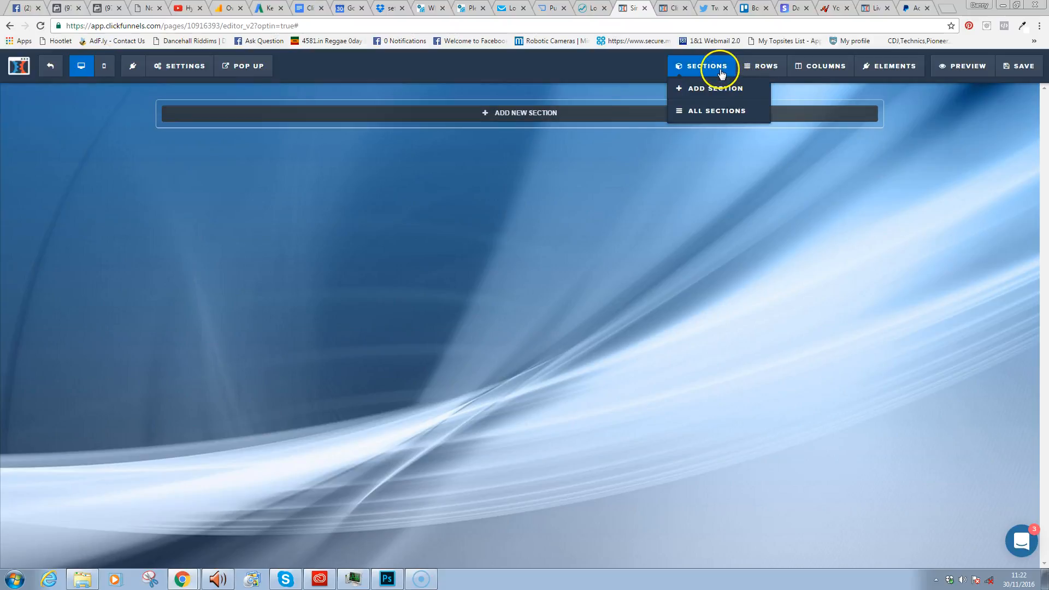
pyautogui.moveTo(761, 66)
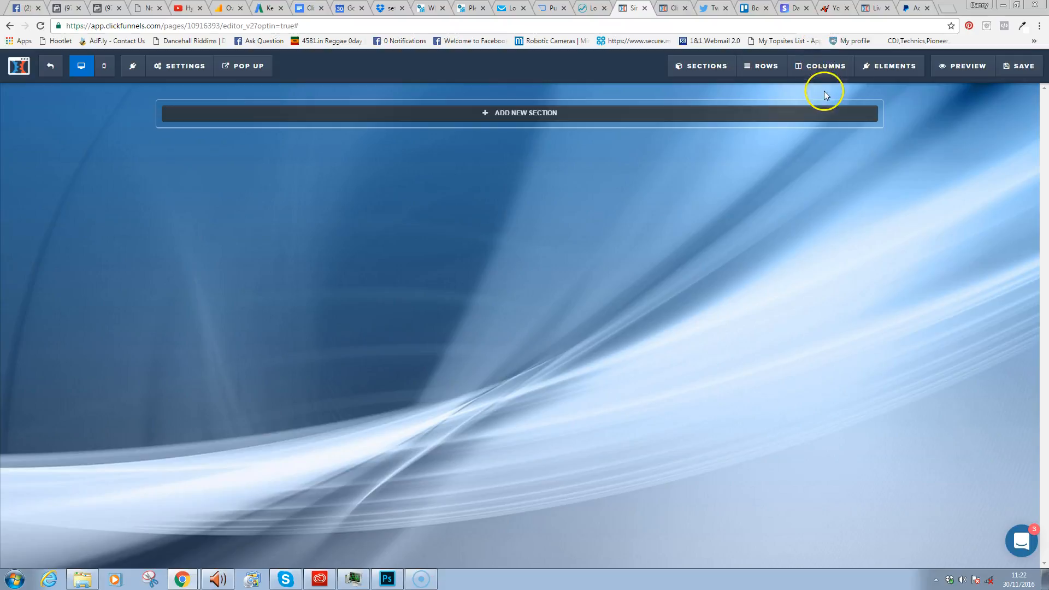
pyautogui.moveTo(875, 73)
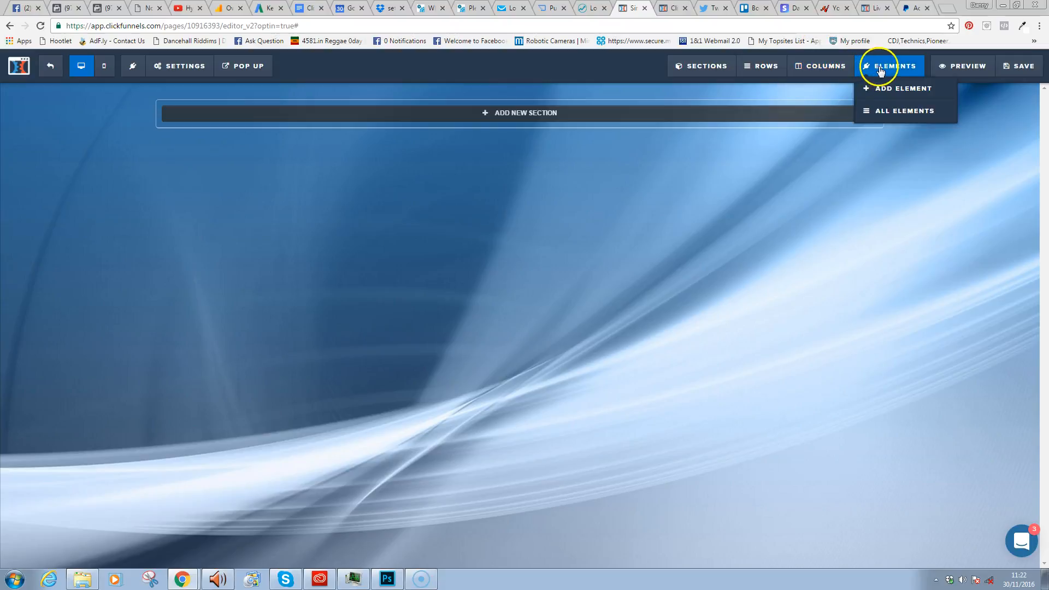
pyautogui.click(901, 89)
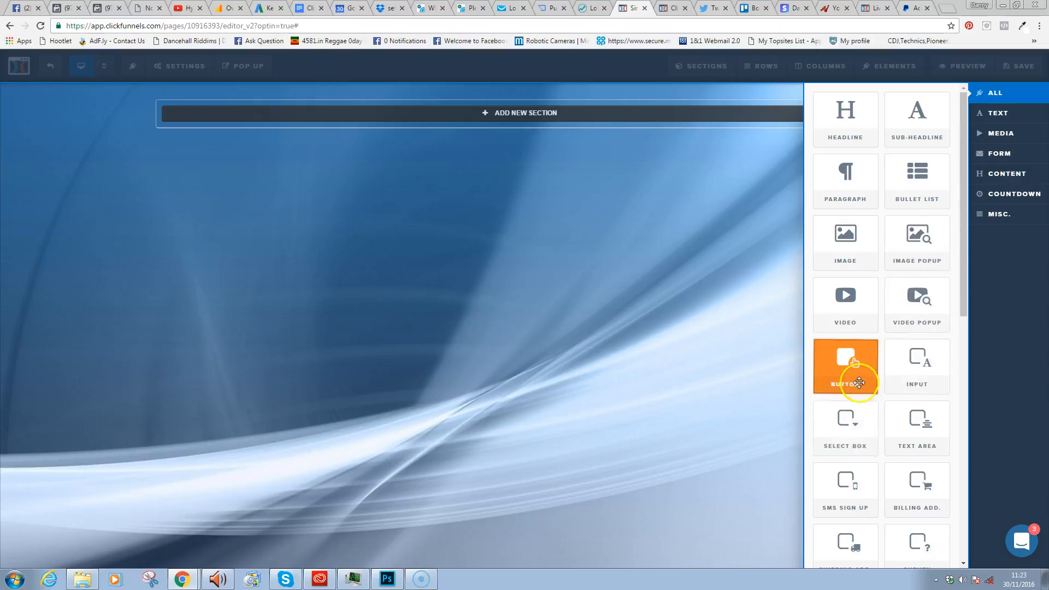
pyautogui.scroll(-9, 963, 333)
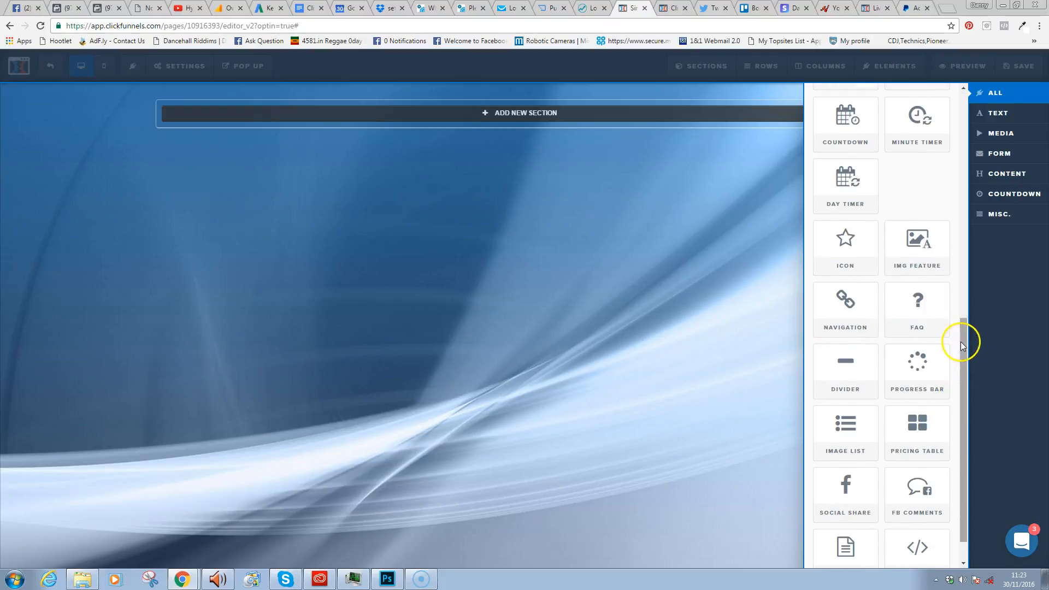
pyautogui.scroll(-1, 961, 374)
pyautogui.scroll(10, 961, 457)
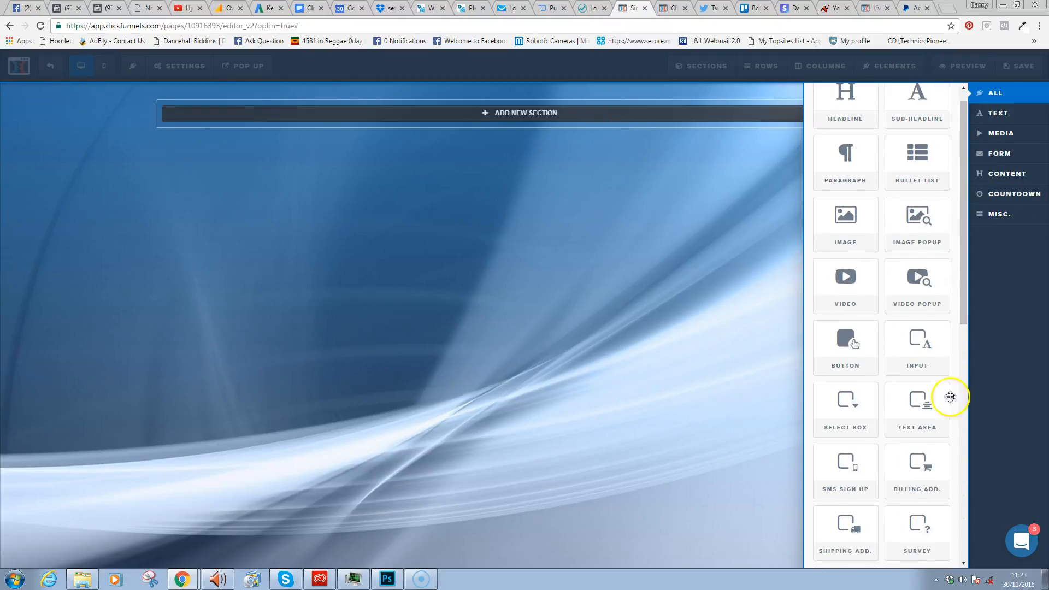
pyautogui.scroll(1, 963, 206)
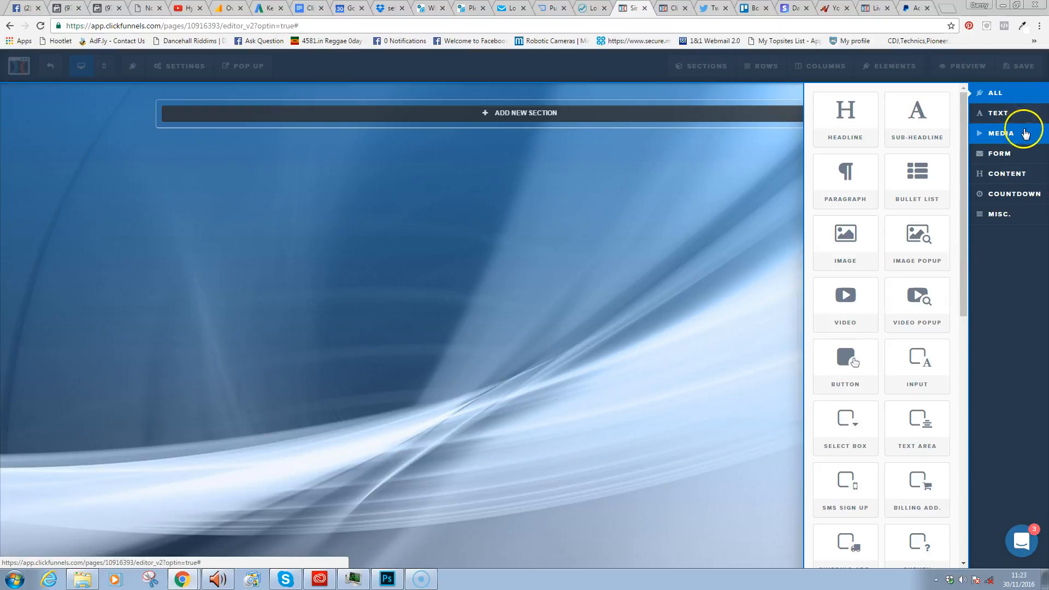
pyautogui.click(1016, 198)
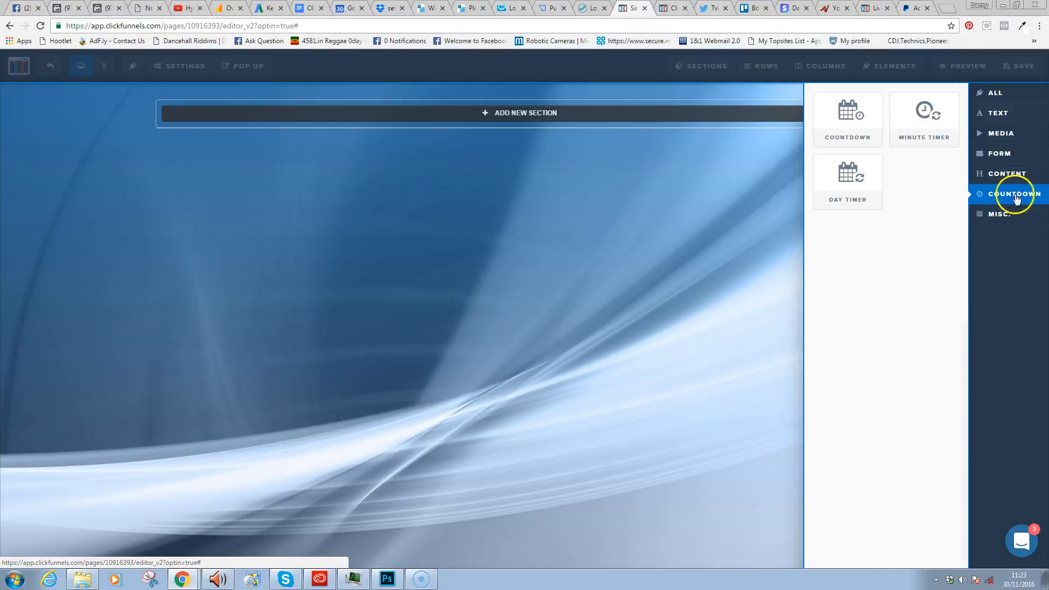
pyautogui.click(1018, 133)
pyautogui.click(1011, 153)
pyautogui.click(1019, 179)
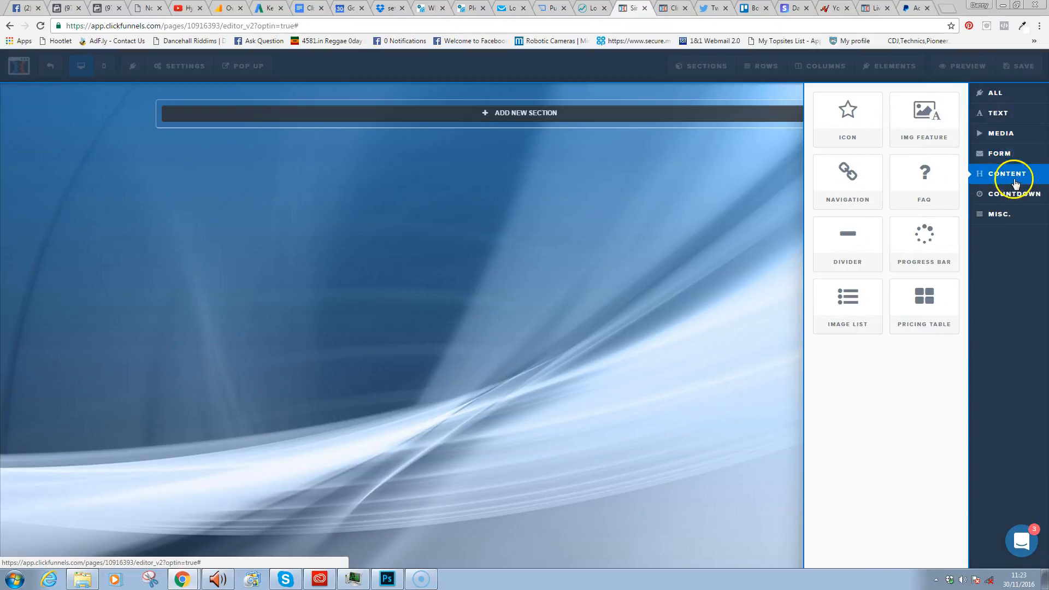
pyautogui.click(1005, 112)
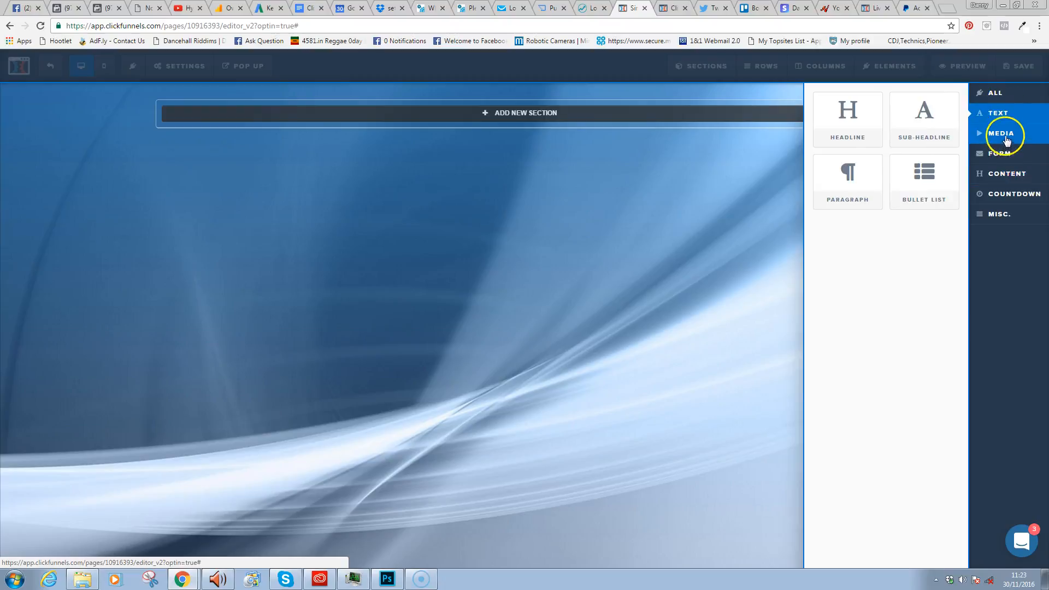
pyautogui.click(1003, 134)
pyautogui.click(1005, 194)
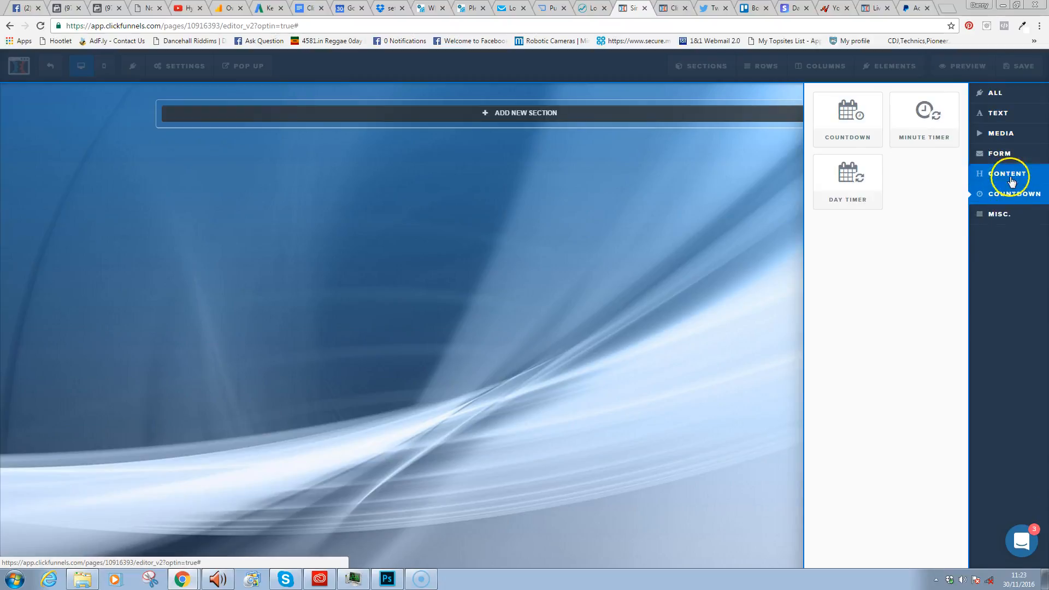
pyautogui.click(1007, 160)
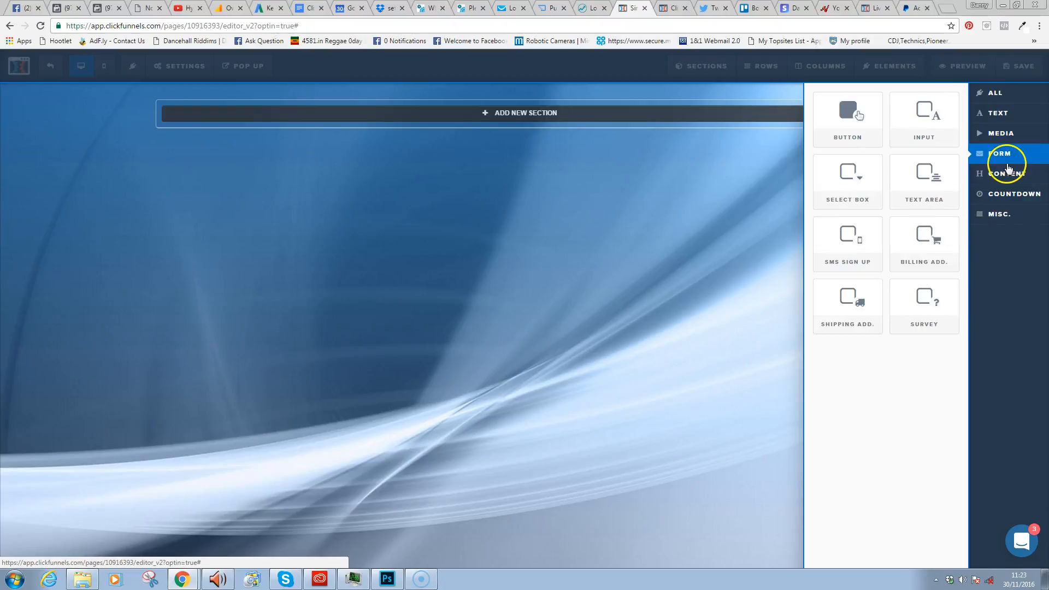
pyautogui.click(996, 93)
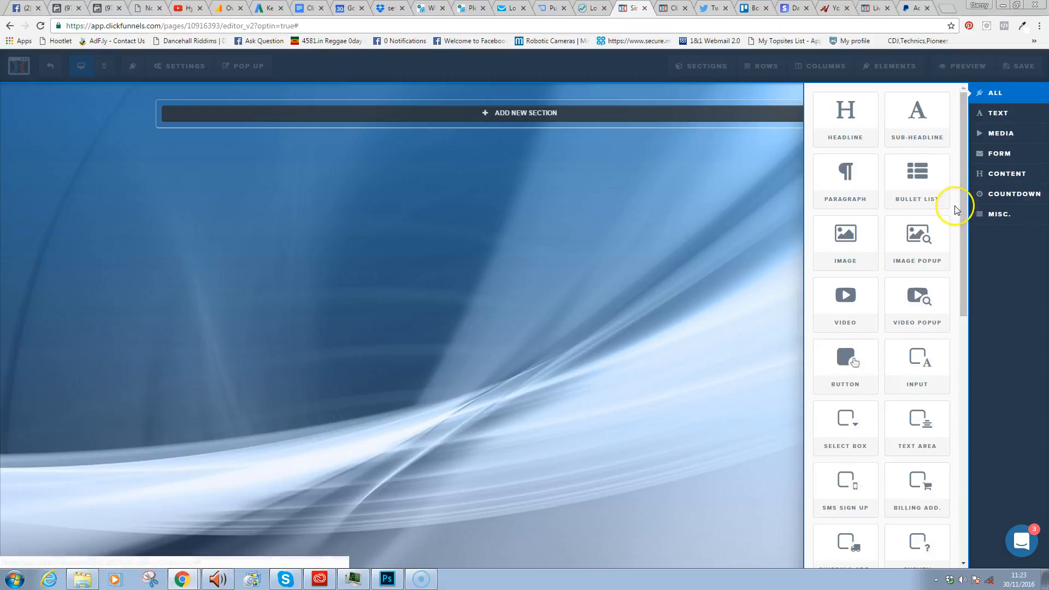
pyautogui.moveTo(846, 117); pyautogui.dragTo(566, 54)
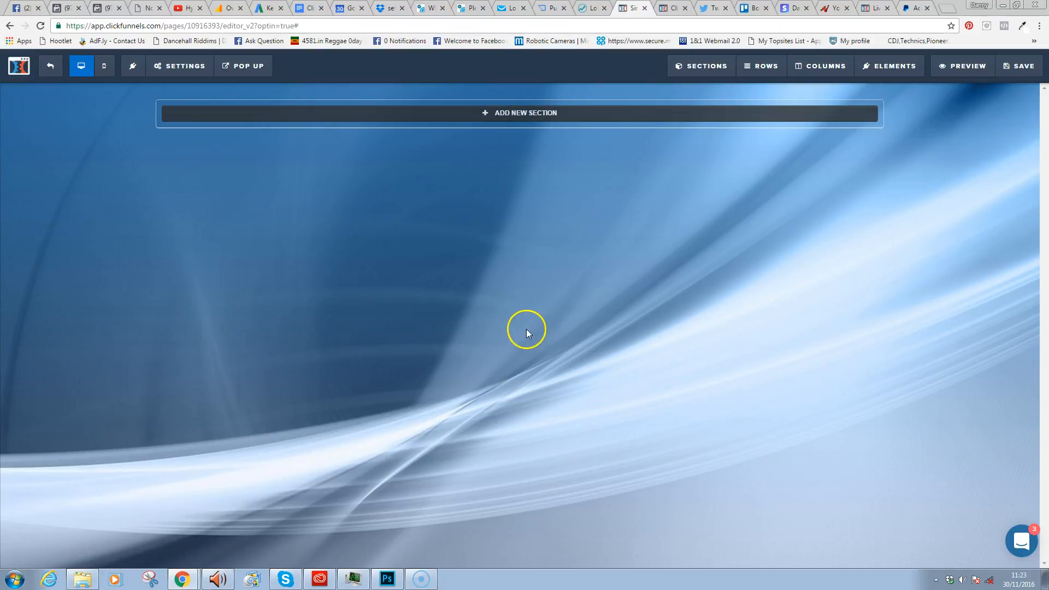
# - Save the empty Optin page with only its blue background image
pyautogui.moveTo(867, 73)
pyautogui.moveTo(705, 66)
pyautogui.click(1023, 68)
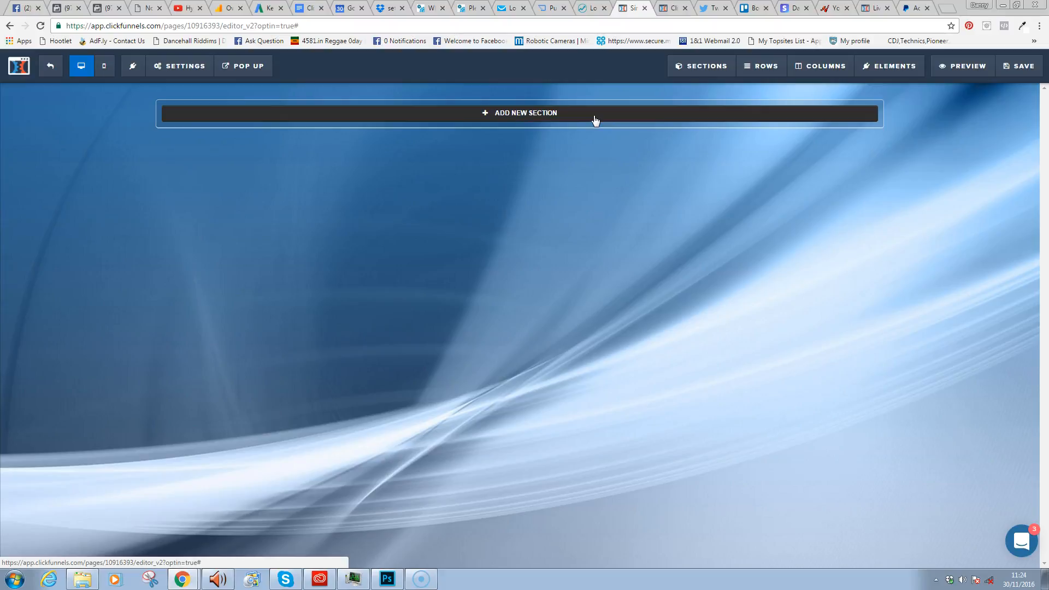
# - Look over the Interpreneur free-book page in Chrome, then return and start adding a new section
pyautogui.moveTo(195, 583)
pyautogui.click(230, 553)
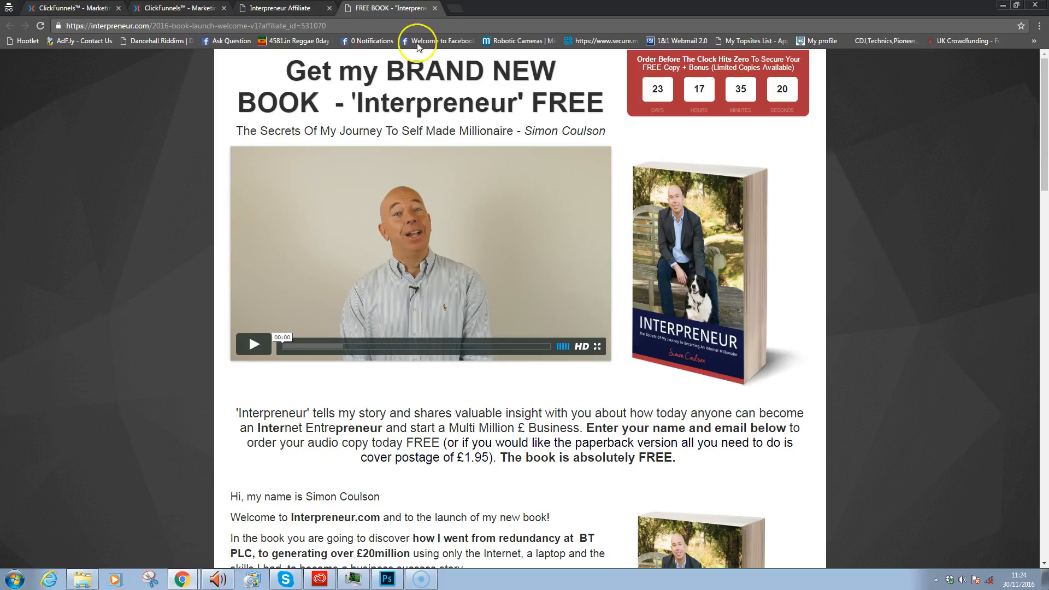
pyautogui.moveTo(1047, 66)
pyautogui.mouseDown()
pyautogui.moveTo(1018, 298)
pyautogui.moveTo(1018, 472)
pyautogui.moveTo(1040, 285)
pyautogui.moveTo(1043, 101)
pyautogui.moveTo(1031, 79)
pyautogui.mouseUp()
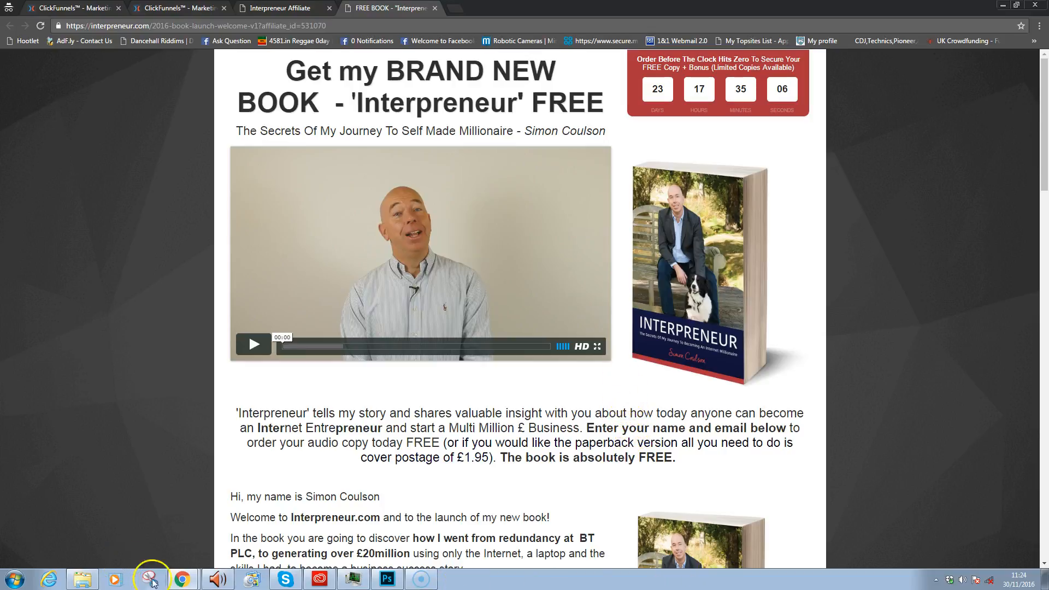
pyautogui.moveTo(182, 579)
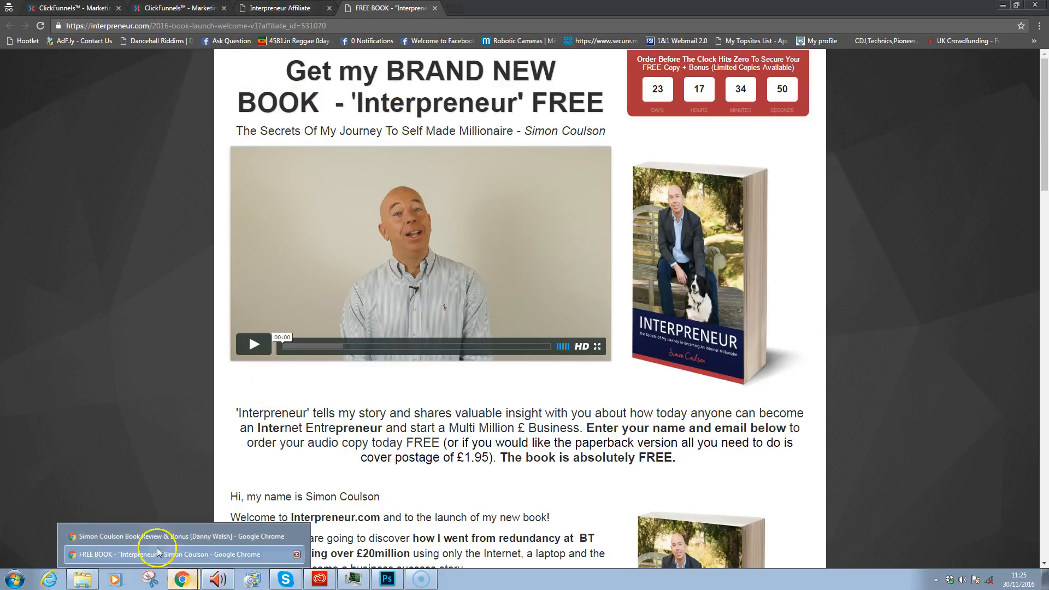
pyautogui.click(182, 537)
pyautogui.click(564, 114)
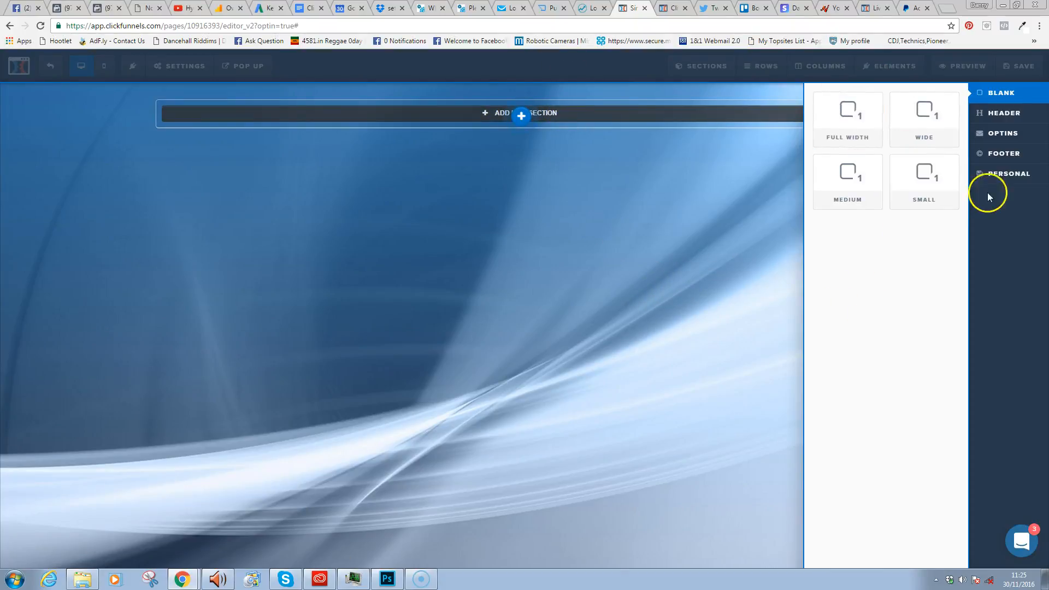
# - Browse the Header, Optins, Footer and Personal templates, then add a blank Medium section
pyautogui.click(1006, 116)
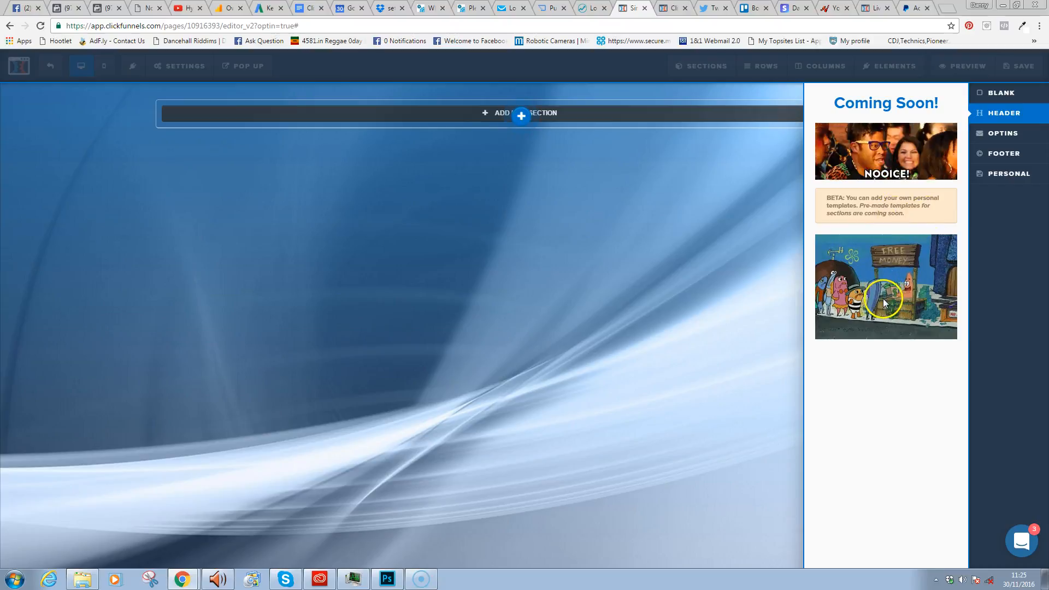
pyautogui.click(1003, 134)
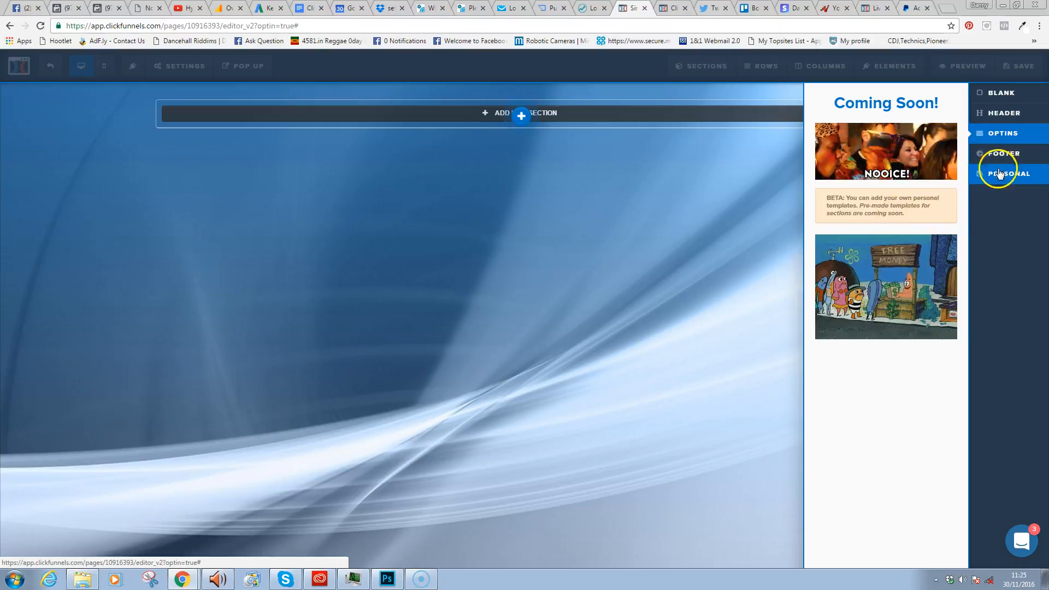
pyautogui.click(1006, 156)
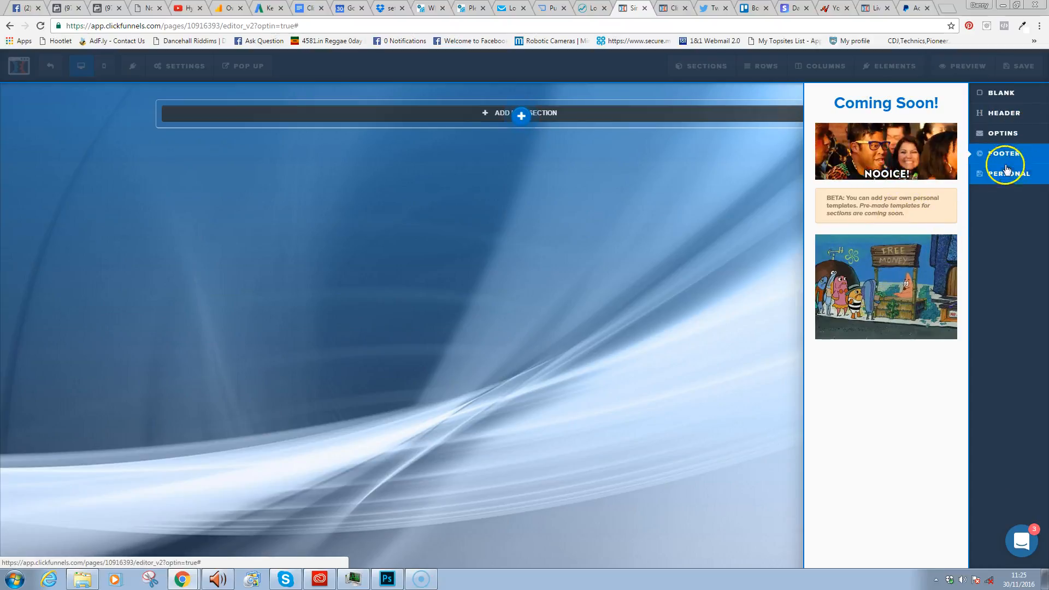
pyautogui.click(1008, 172)
pyautogui.click(1005, 124)
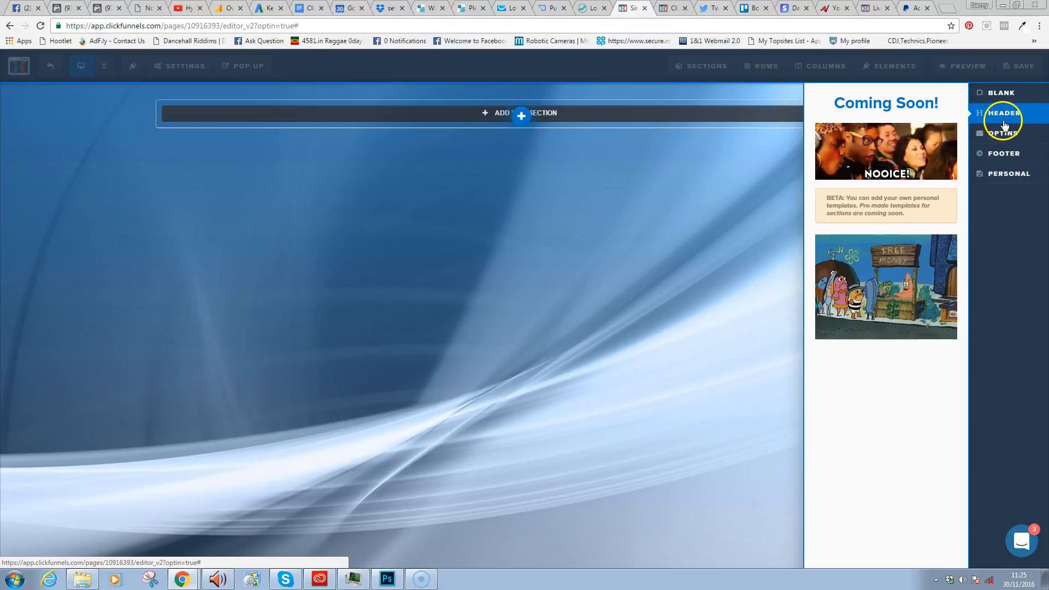
pyautogui.click(1001, 94)
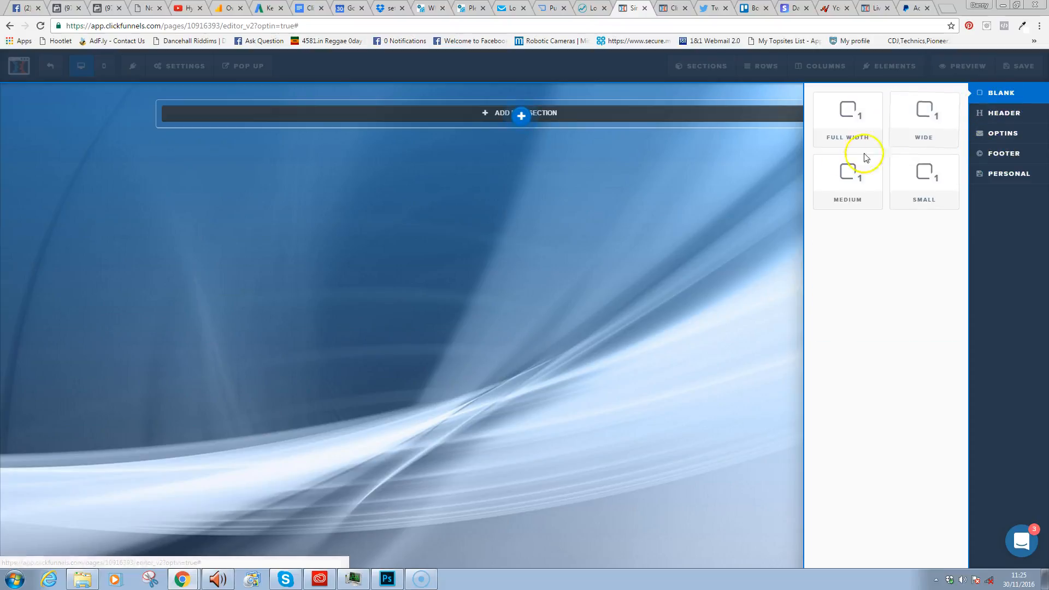
pyautogui.click(857, 182)
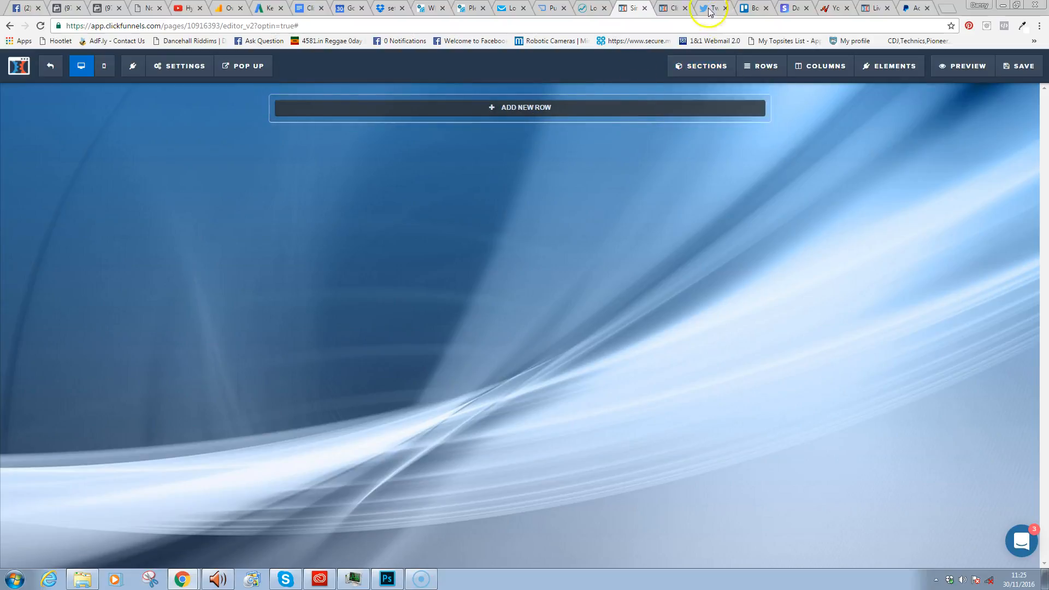
# - Set the section's top padding to 20 and top margin to 40
pyautogui.moveTo(785, 88)
pyautogui.click(772, 91)
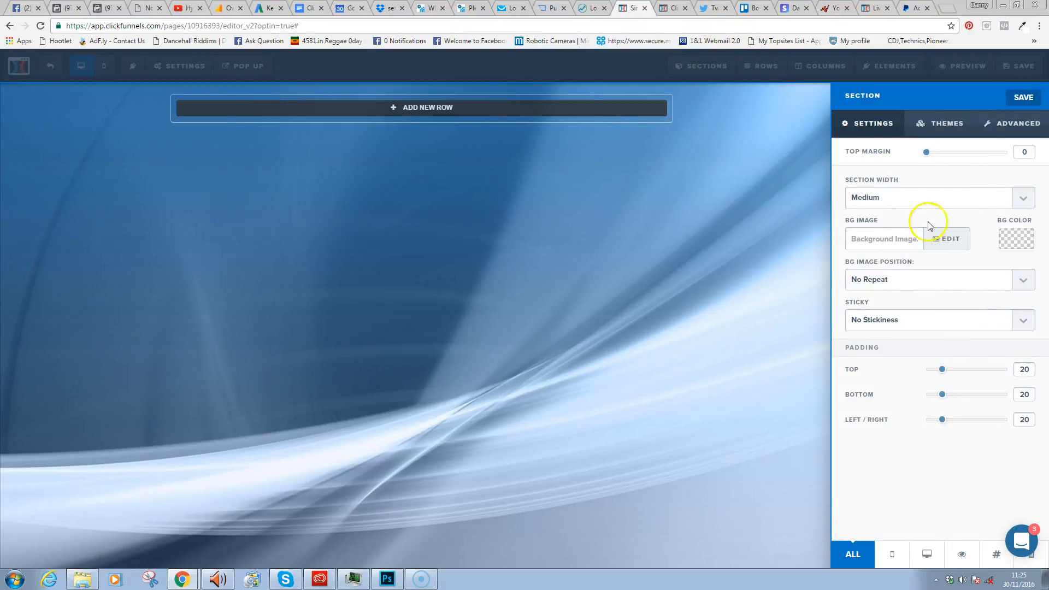
pyautogui.moveTo(1025, 369); pyautogui.dragTo(1000, 373)
pyautogui.click(679, 286)
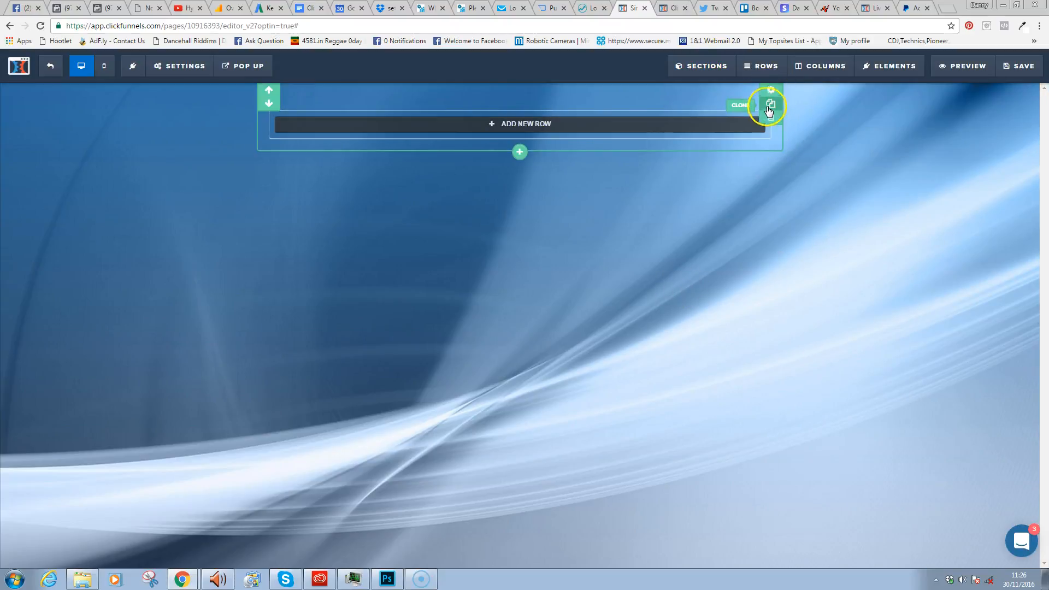
pyautogui.click(771, 90)
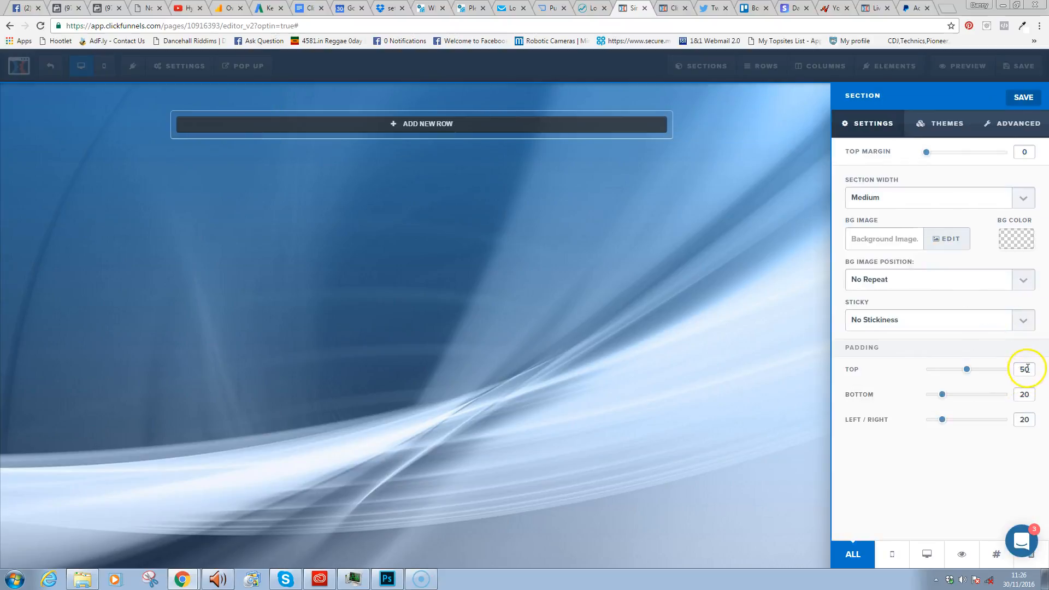
pyautogui.write('0')
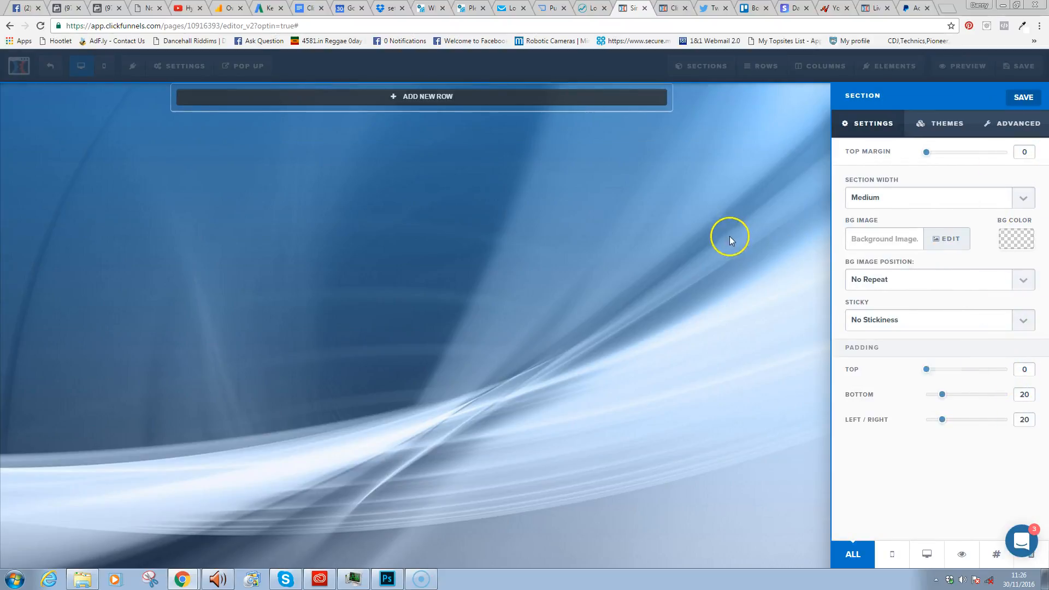
pyautogui.click(730, 237)
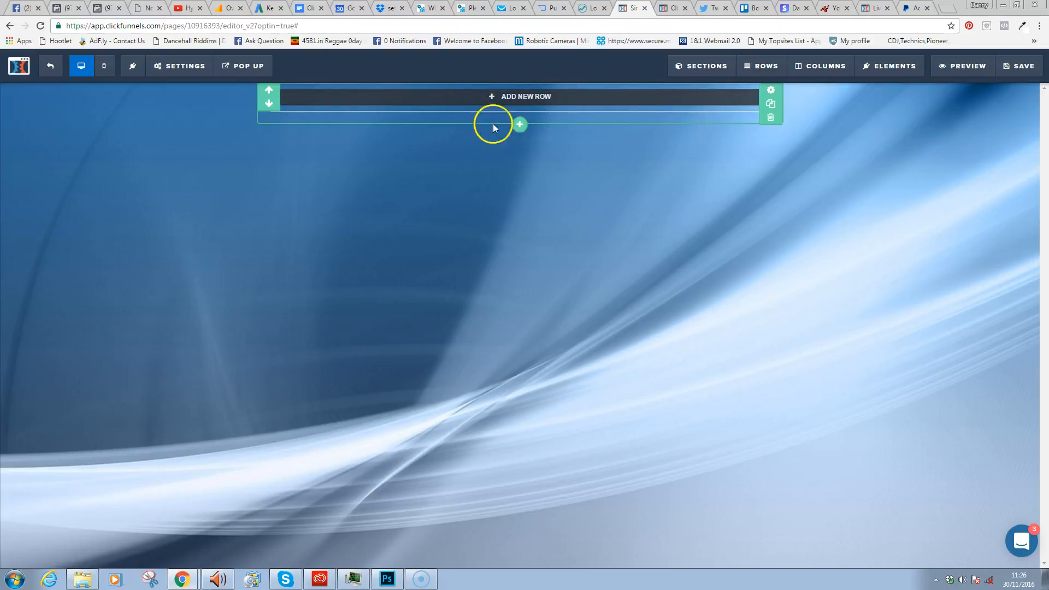
pyautogui.click(771, 90)
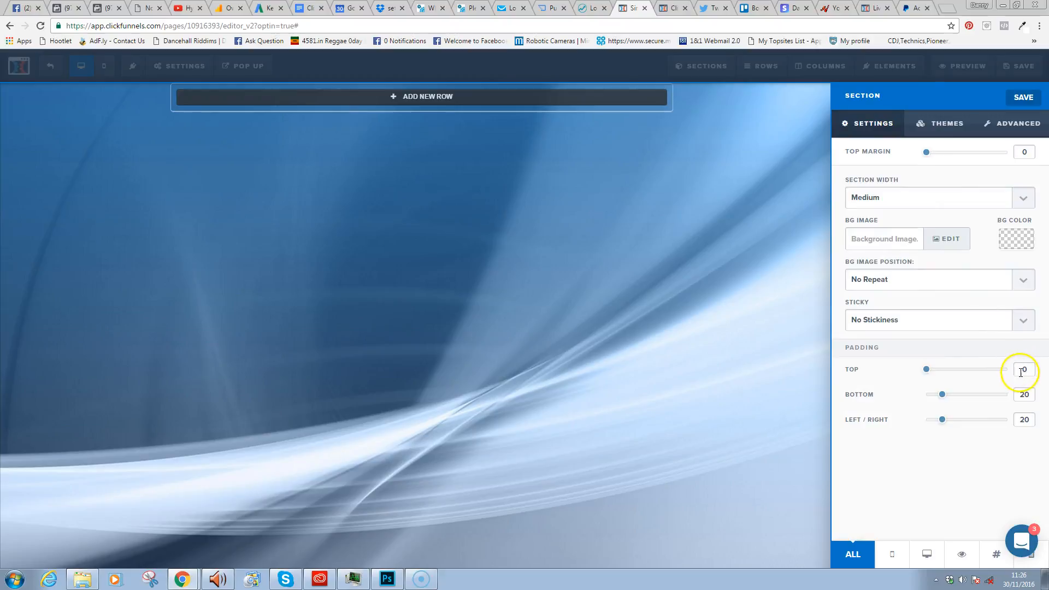
pyautogui.write('2')
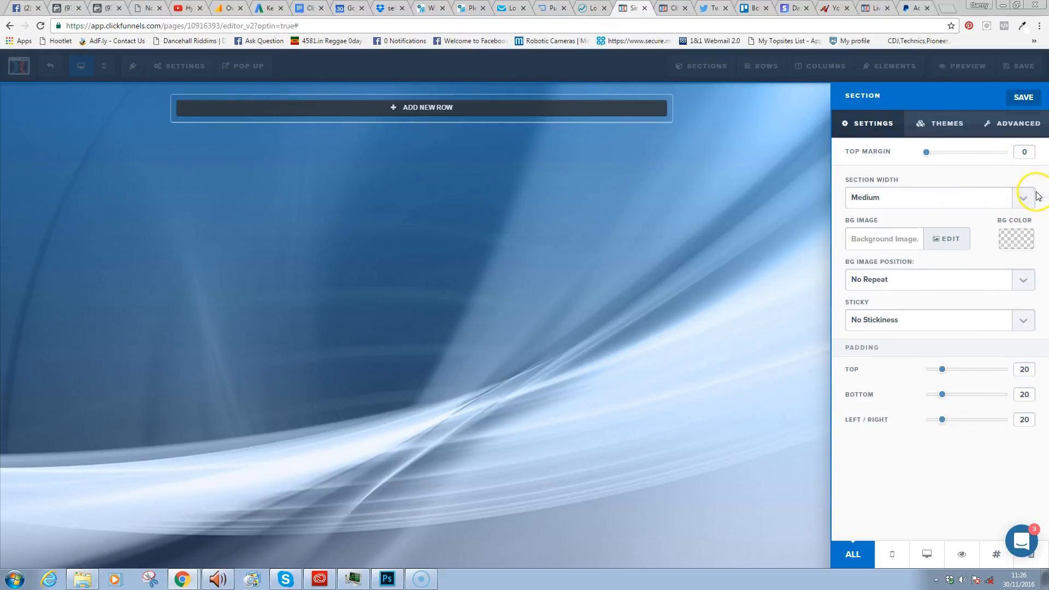
pyautogui.write('4')
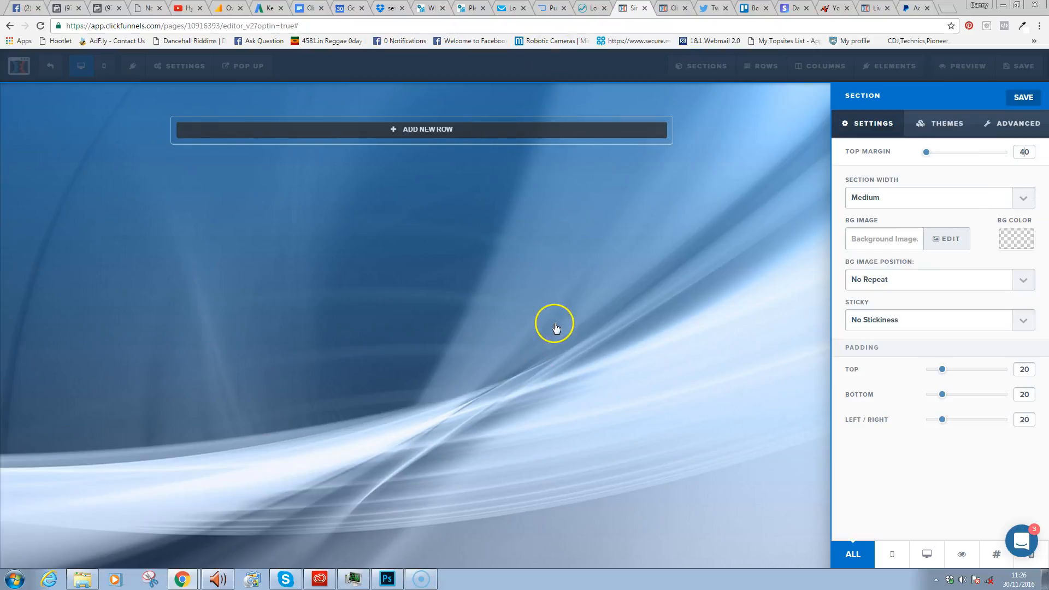
# - Give the section a fully opaque white background colour
pyautogui.click(1023, 244)
pyautogui.moveTo(1022, 275); pyautogui.dragTo(940, 236)
pyautogui.moveTo(964, 353); pyautogui.dragTo(1045, 351)
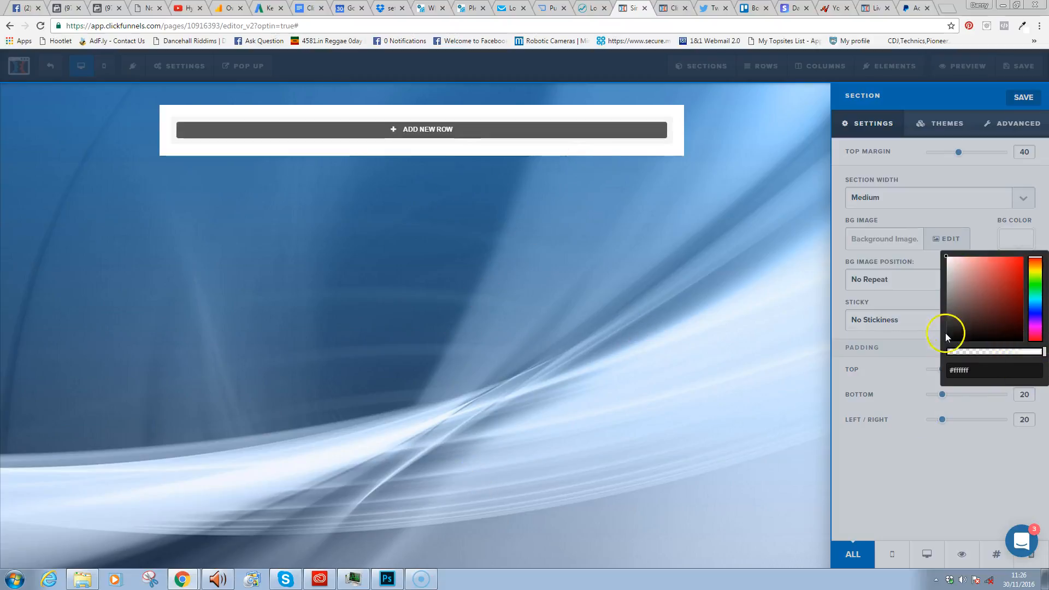
pyautogui.click(841, 259)
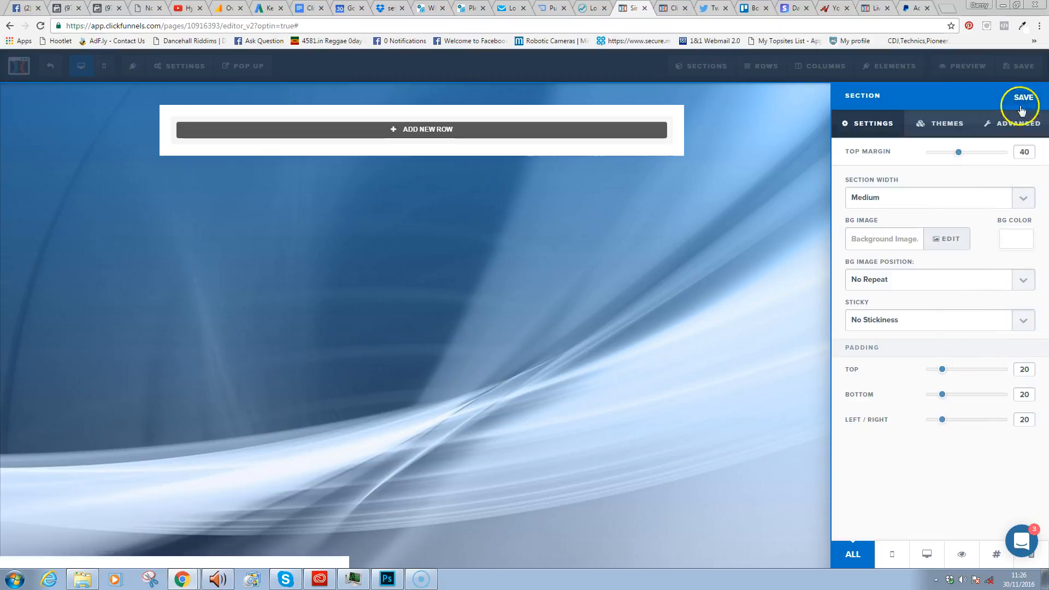
pyautogui.click(948, 123)
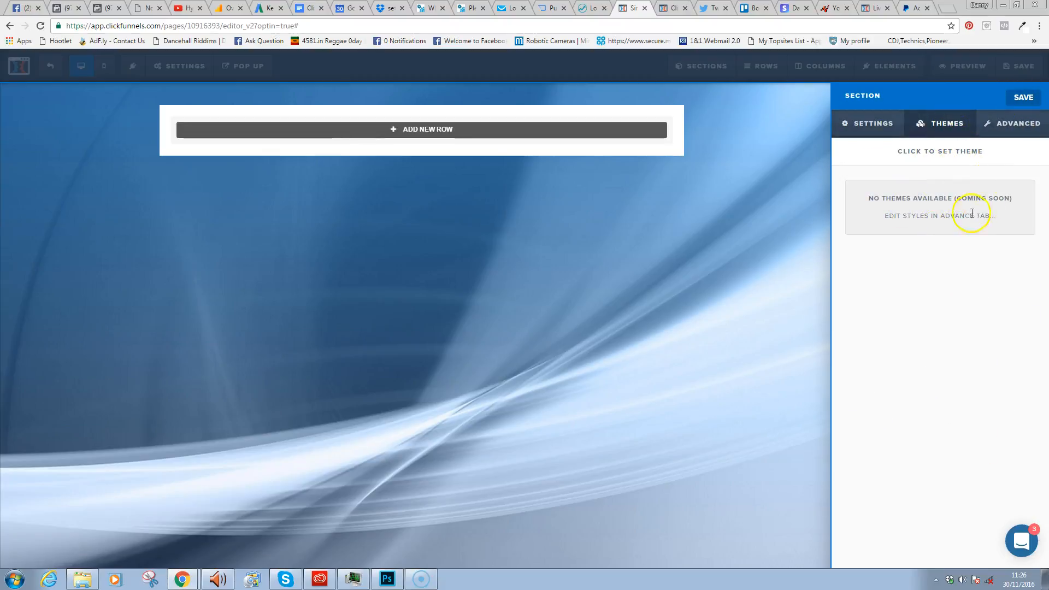
# - Style the section with a 40% drop shadow, dashed full border and 10px corner radius, then save
pyautogui.click(1019, 126)
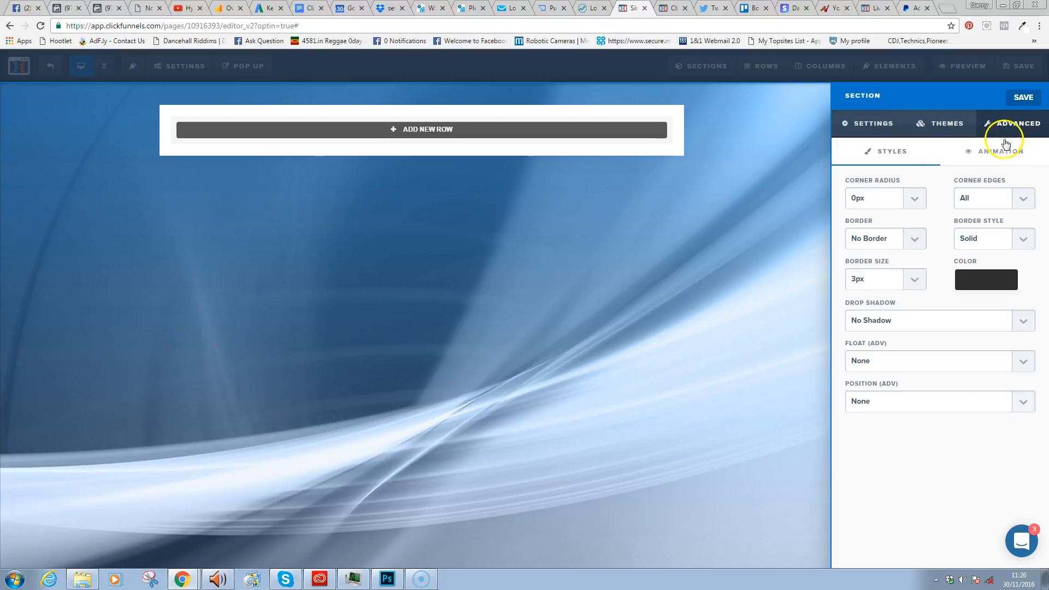
pyautogui.click(938, 328)
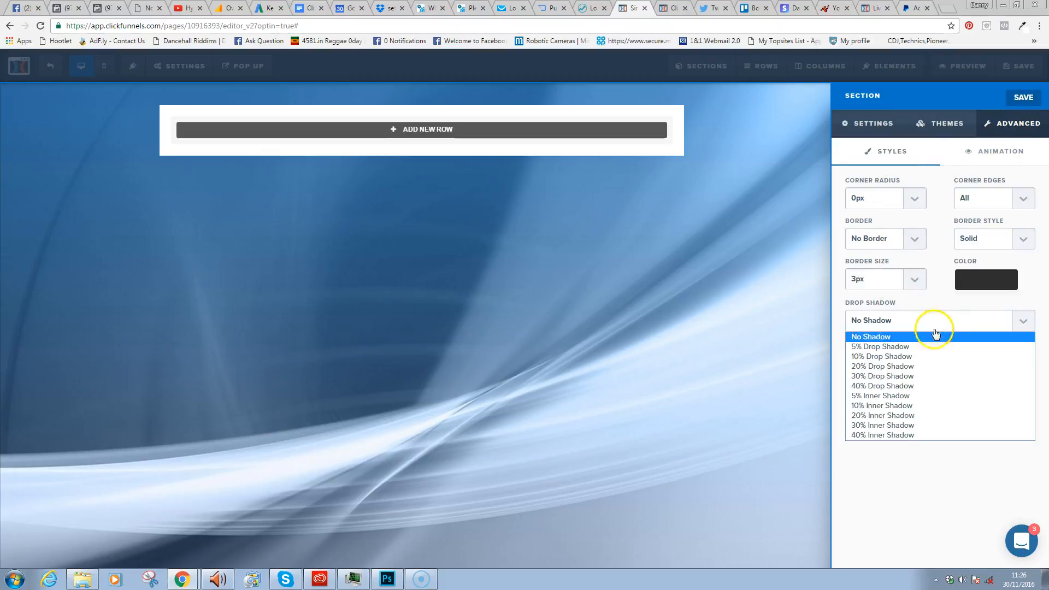
pyautogui.click(883, 387)
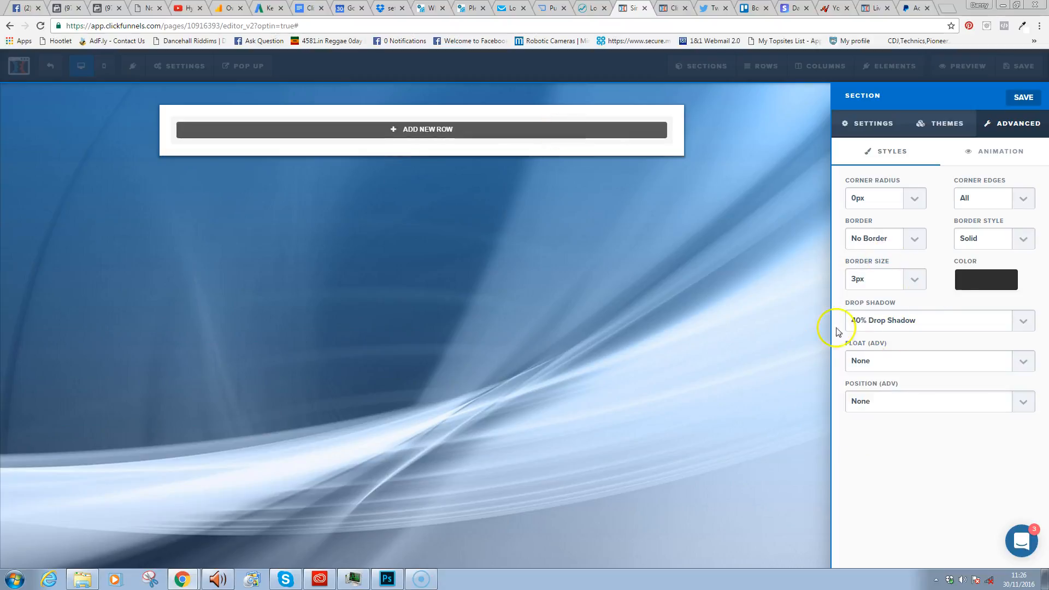
pyautogui.click(918, 246)
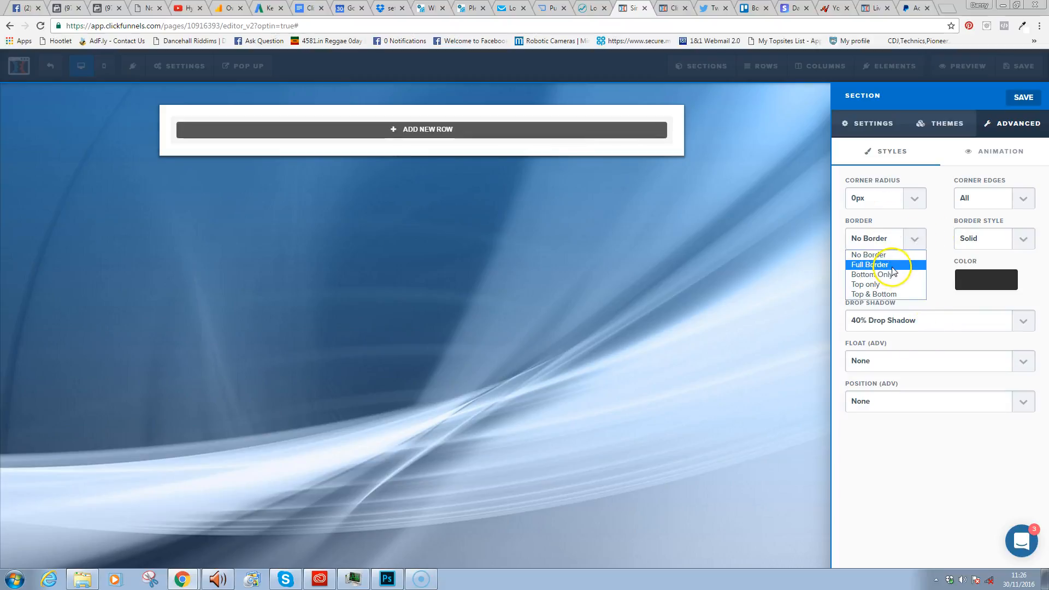
pyautogui.click(886, 265)
pyautogui.click(1031, 246)
pyautogui.click(1000, 265)
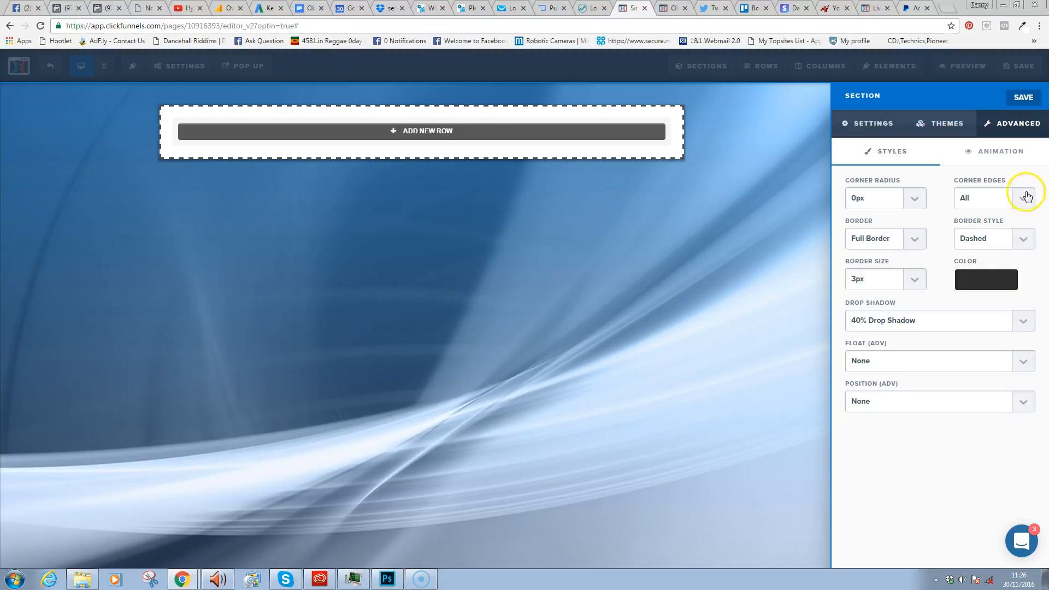
pyautogui.click(912, 200)
pyautogui.click(899, 238)
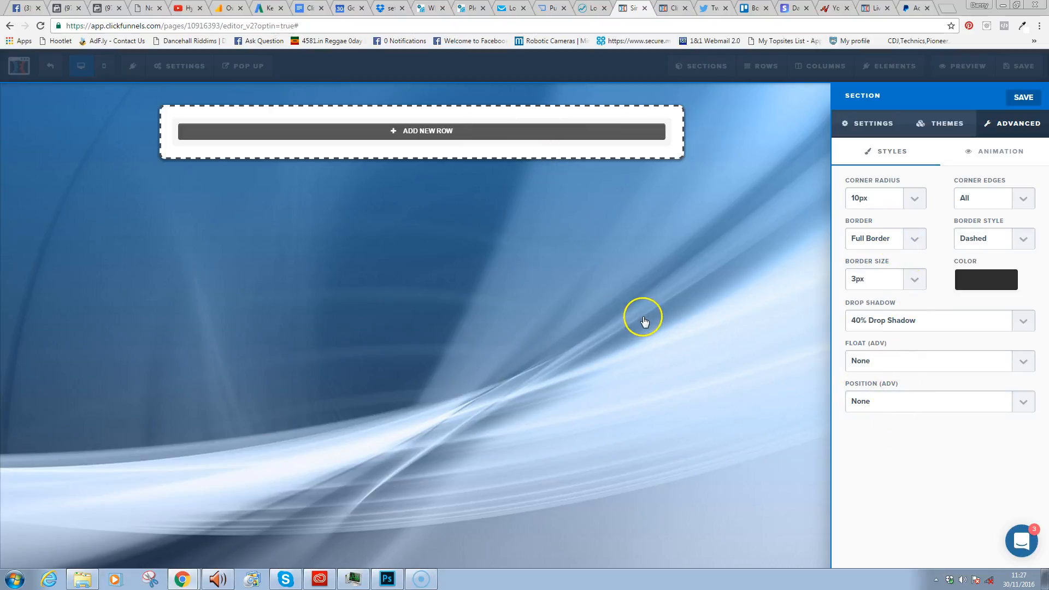
pyautogui.click(1025, 98)
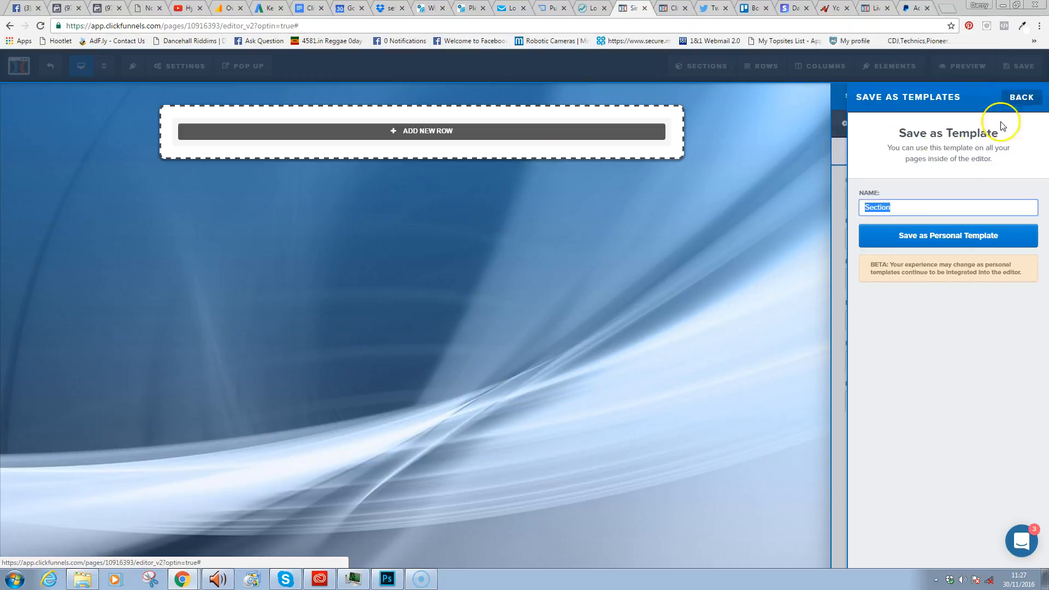
# - Close the Save as Template panel and save the page with its styled section
pyautogui.click(804, 189)
pyautogui.click(1014, 74)
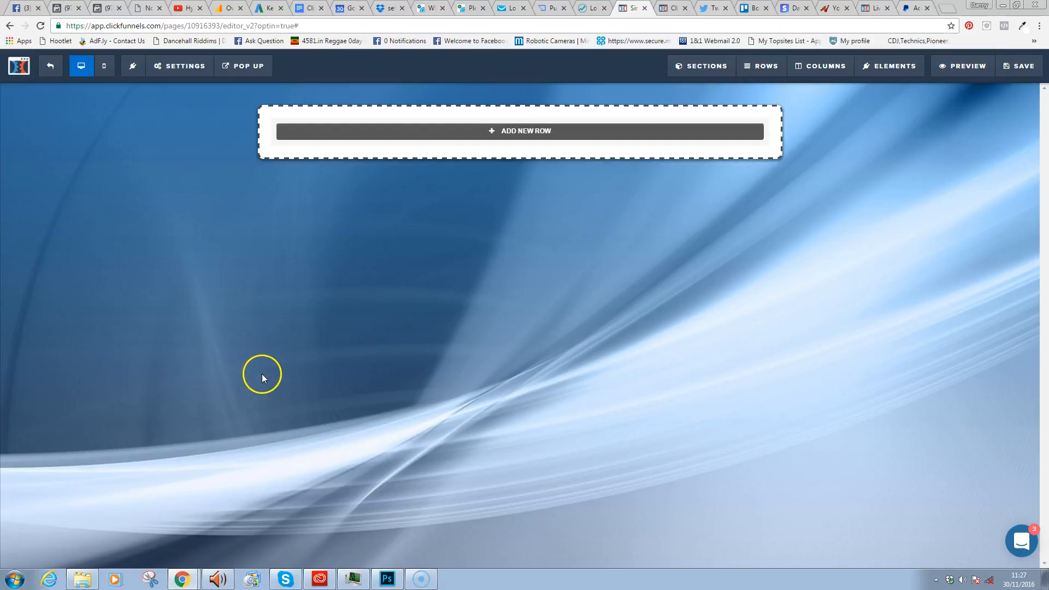
# - Add a 1 Column row to the section and drag a Video element into it
pyautogui.click(564, 137)
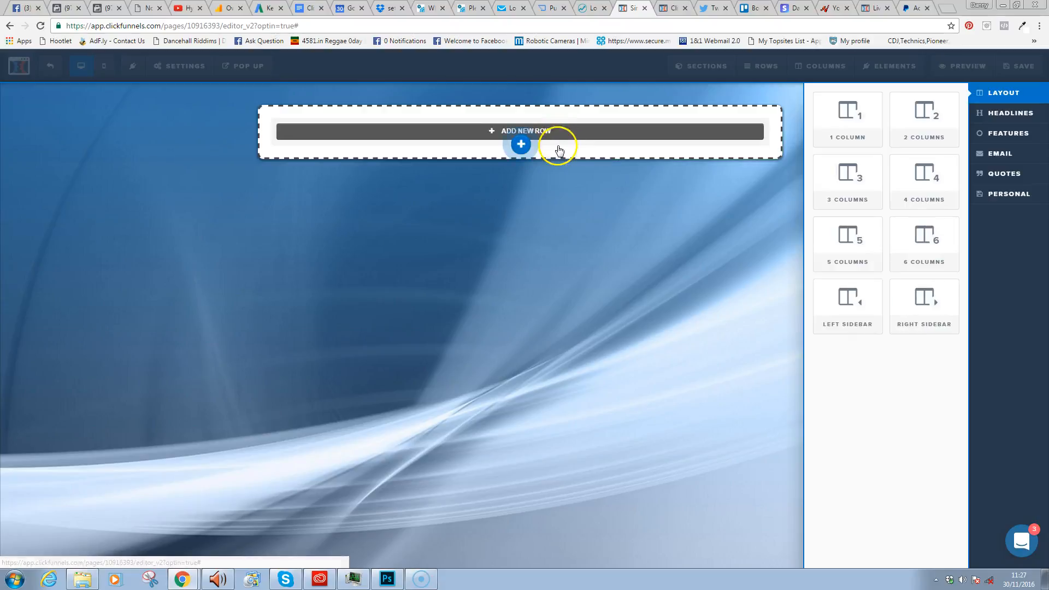
pyautogui.click(852, 127)
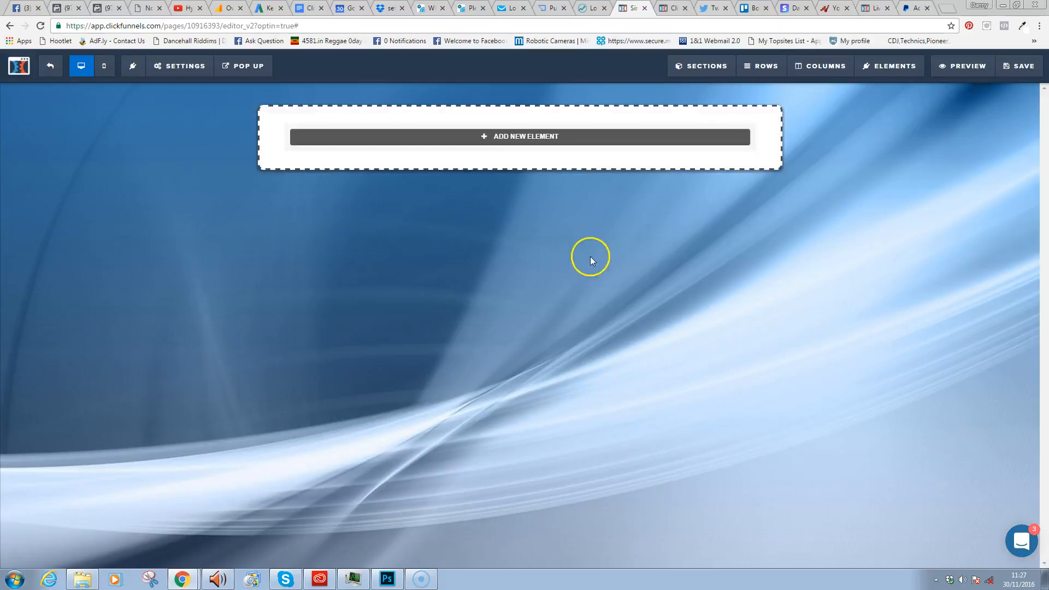
pyautogui.click(683, 138)
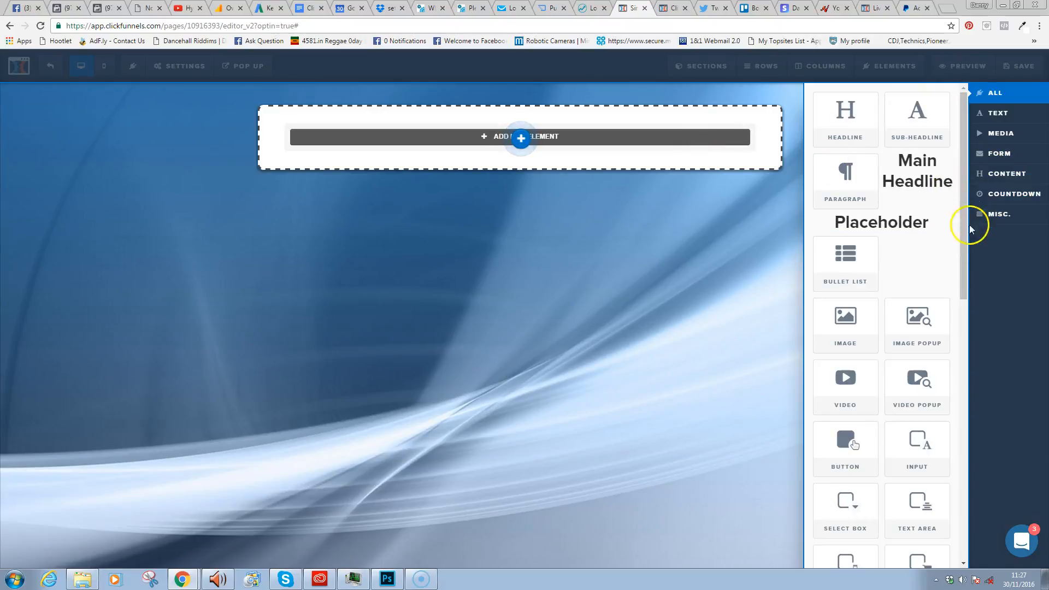
pyautogui.scroll(-1, 962, 220)
pyautogui.moveTo(963, 220); pyautogui.dragTo(959, 274)
pyautogui.moveTo(855, 232); pyautogui.dragTo(521, 156)
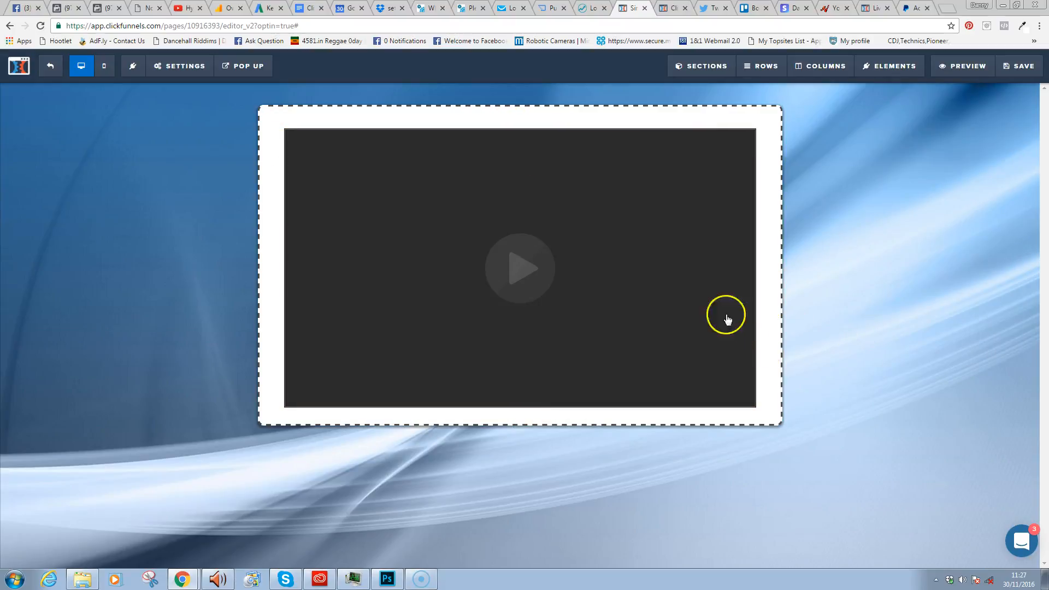
# - Set the video type to YouTube and try a framed video theme
pyautogui.click(679, 291)
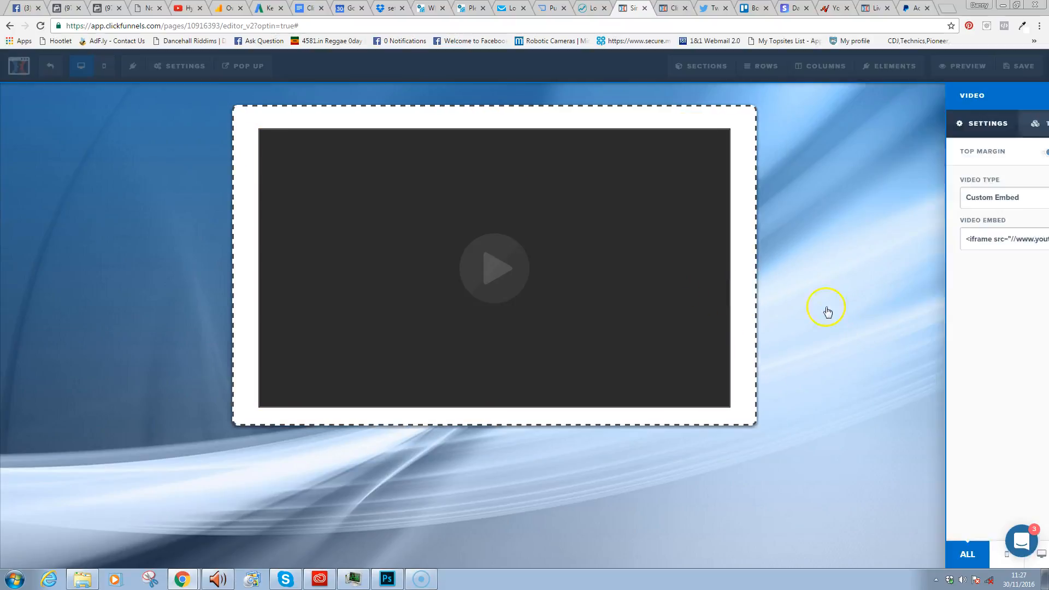
pyautogui.click(897, 206)
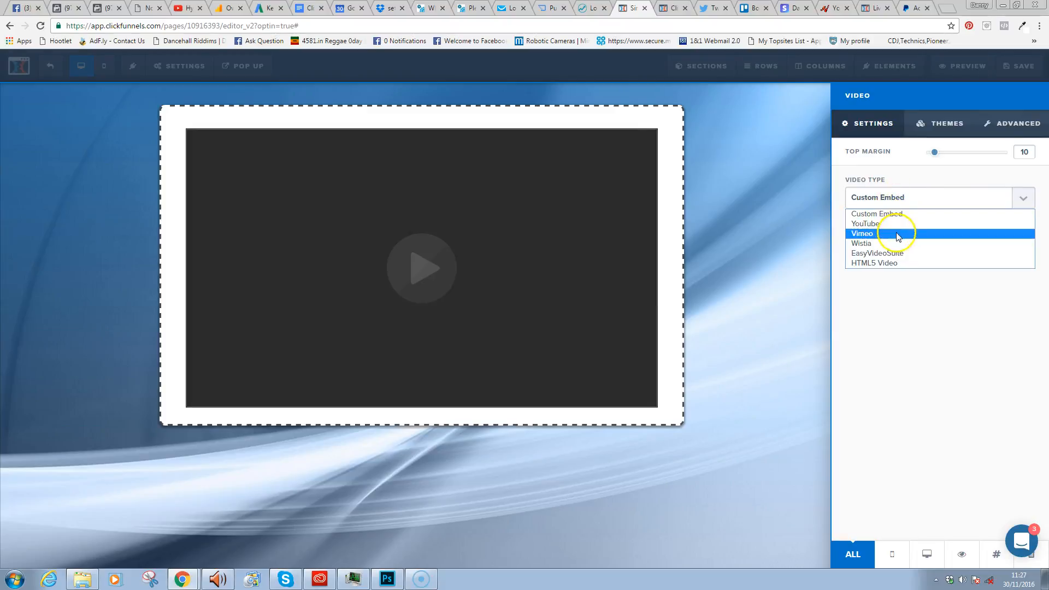
pyautogui.click(895, 221)
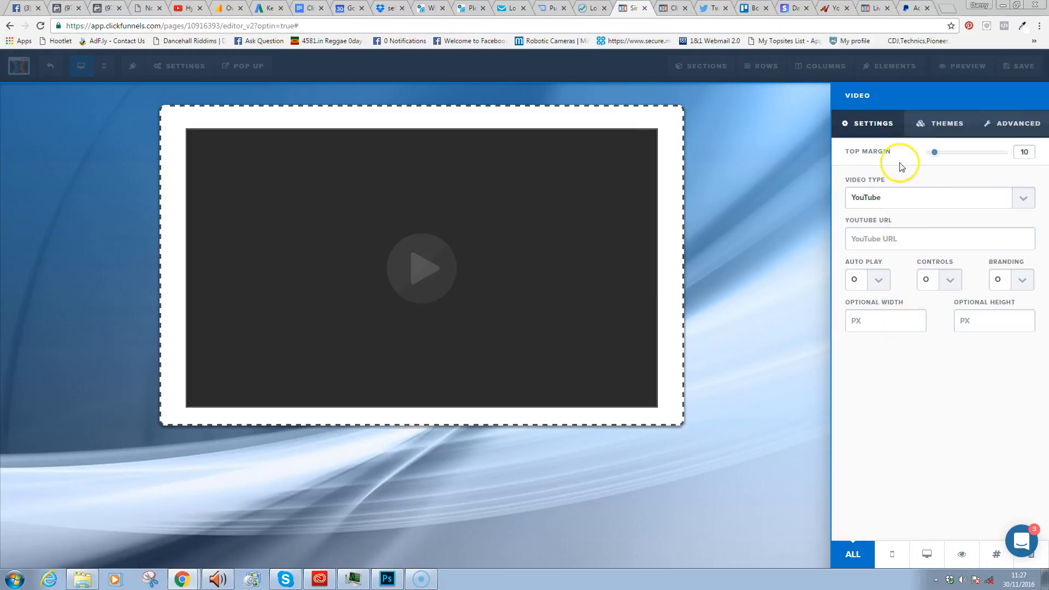
pyautogui.click(1004, 122)
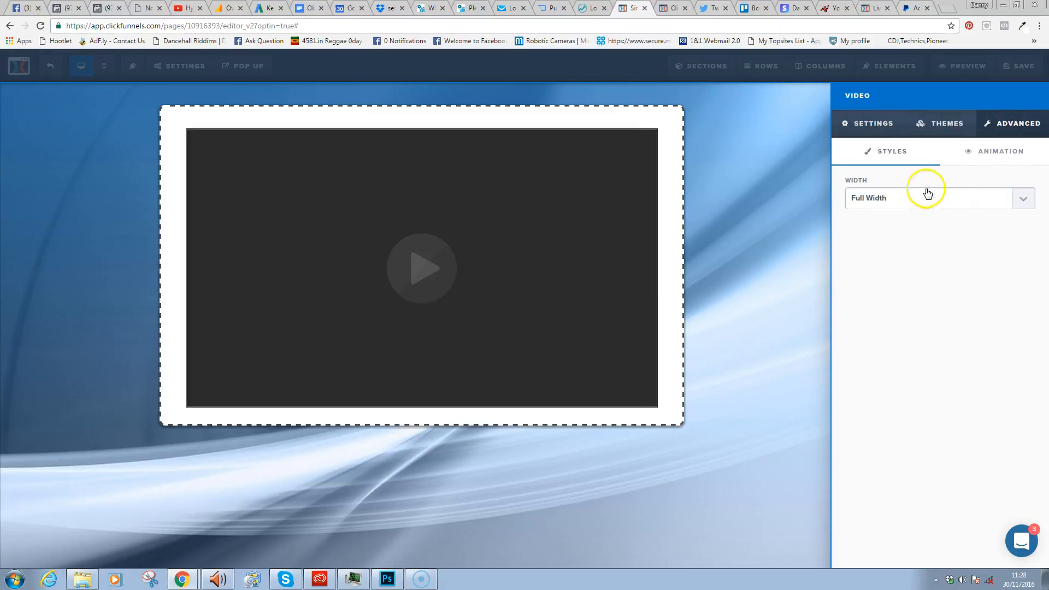
pyautogui.click(951, 125)
pyautogui.scroll(-3, 1041, 256)
pyautogui.moveTo(1041, 254); pyautogui.dragTo(1047, 431)
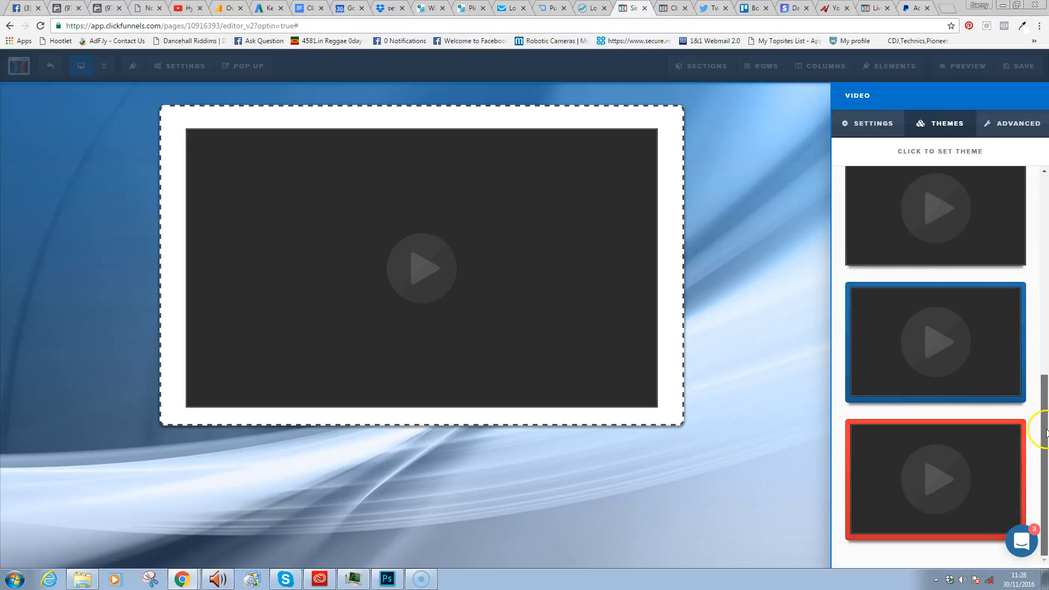
pyautogui.click(1000, 403)
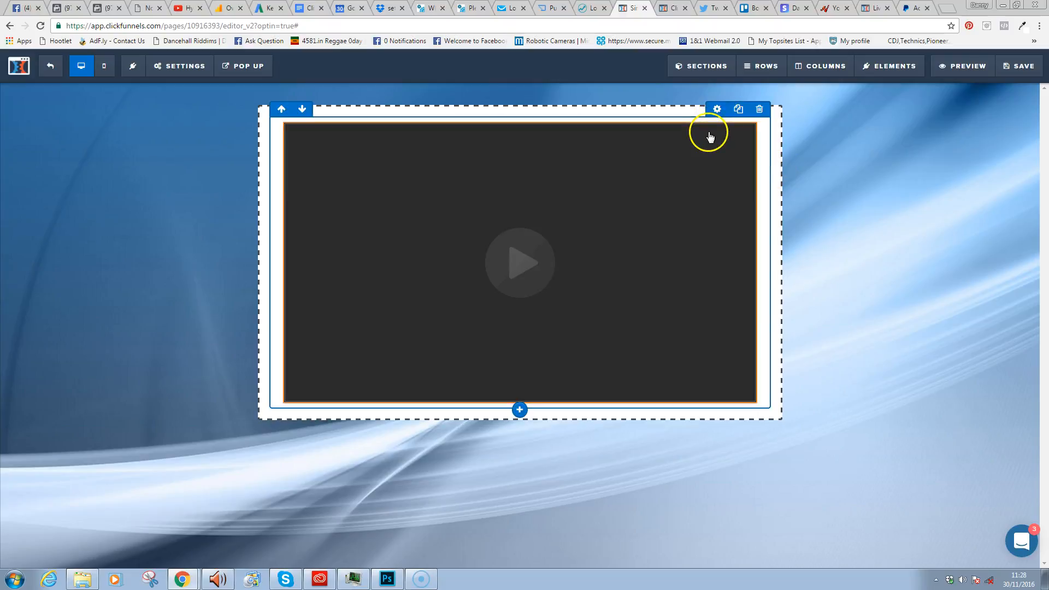
# - Apply the blue-bordered theme to the video and dismiss the desktop notification
pyautogui.click(677, 110)
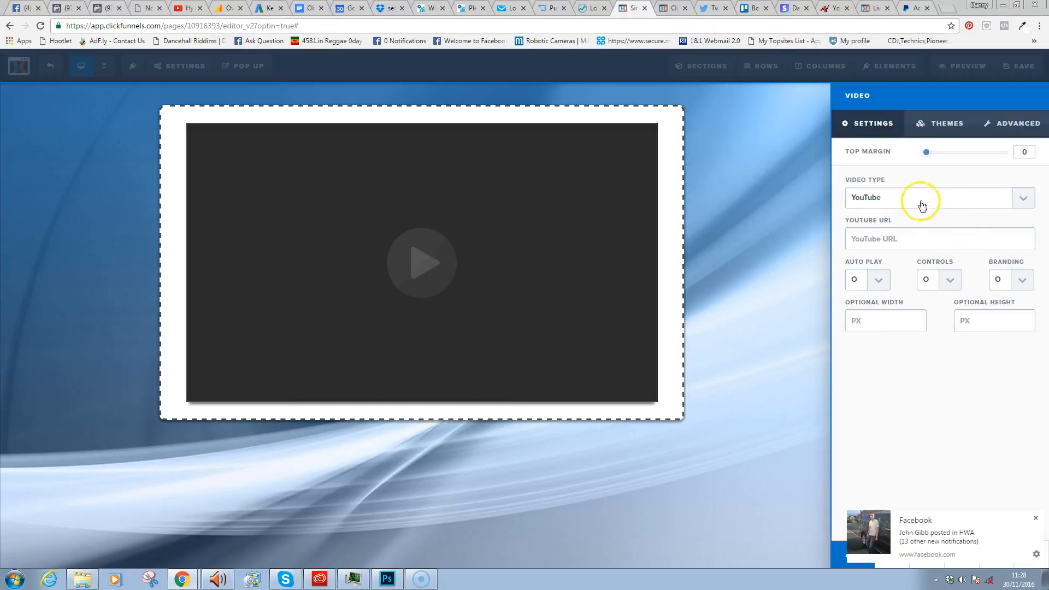
pyautogui.click(948, 121)
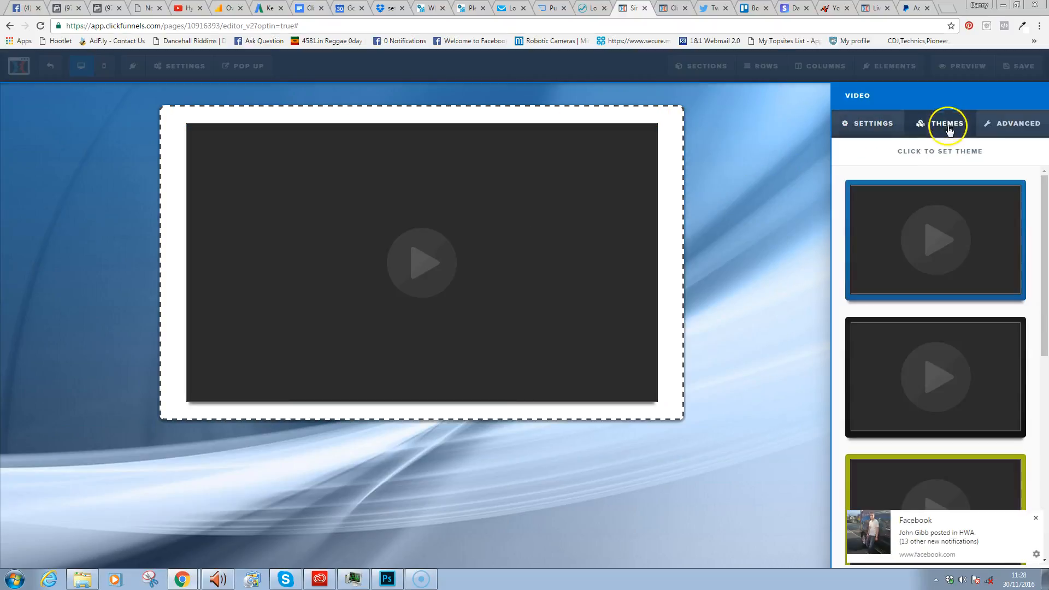
pyautogui.click(966, 269)
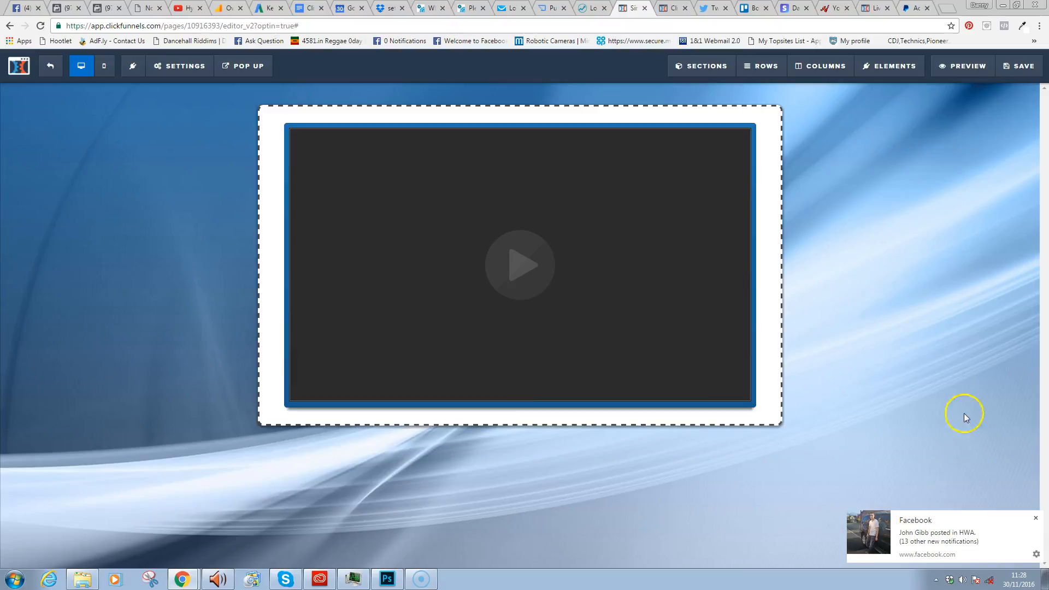
pyautogui.click(1036, 519)
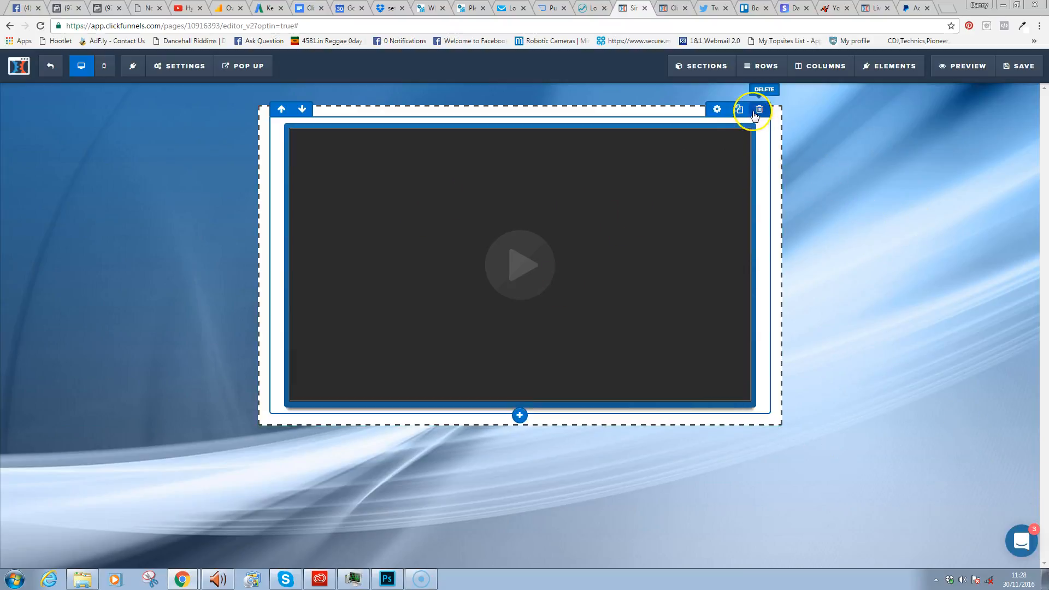
pyautogui.moveTo(777, 118)
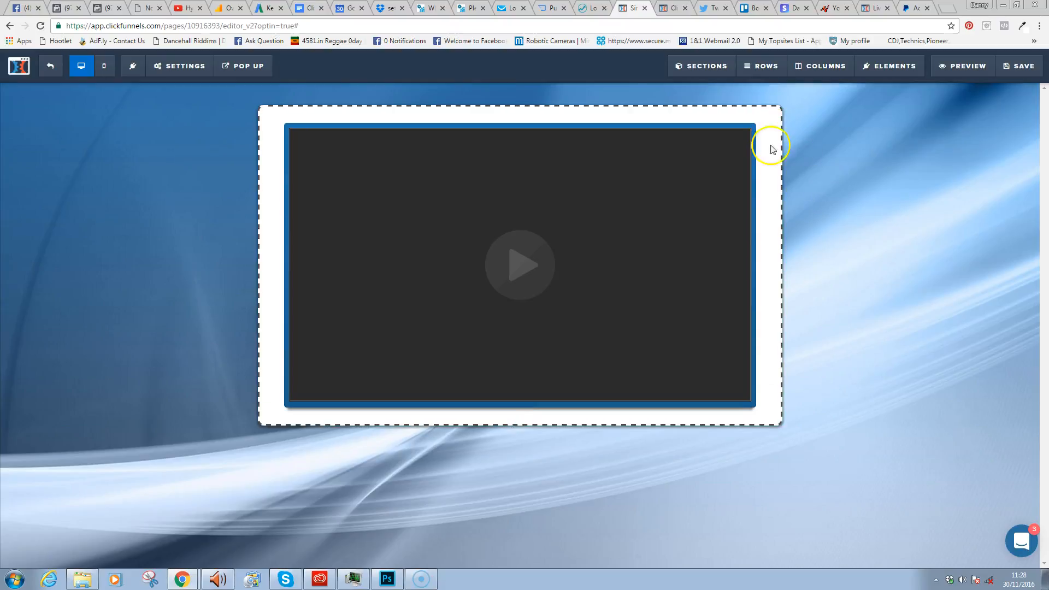
# - Look through the section's advanced styles, themes and border colour choices without changing them
pyautogui.click(771, 114)
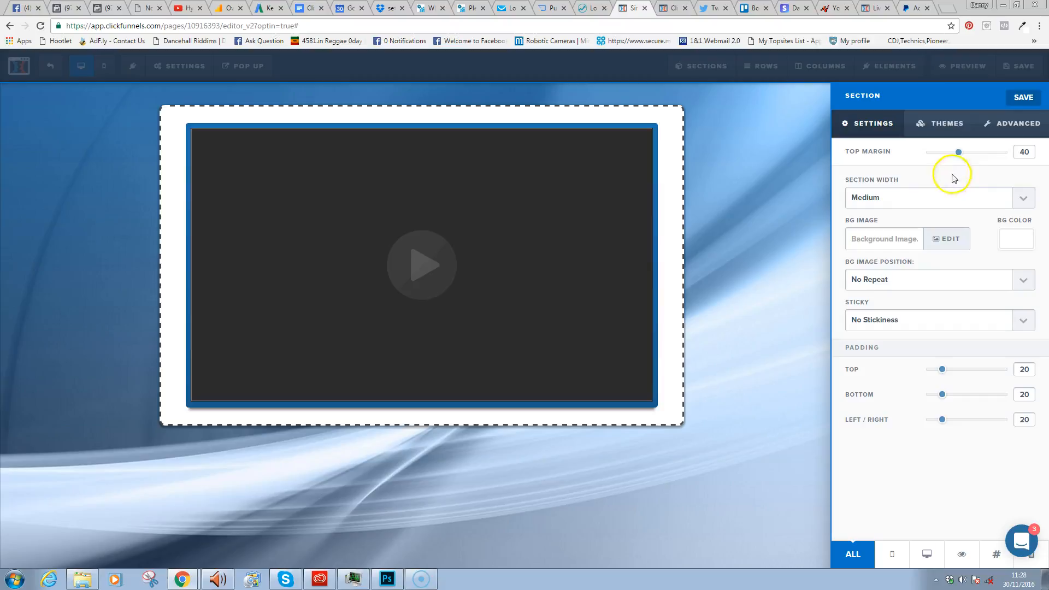
pyautogui.click(1012, 123)
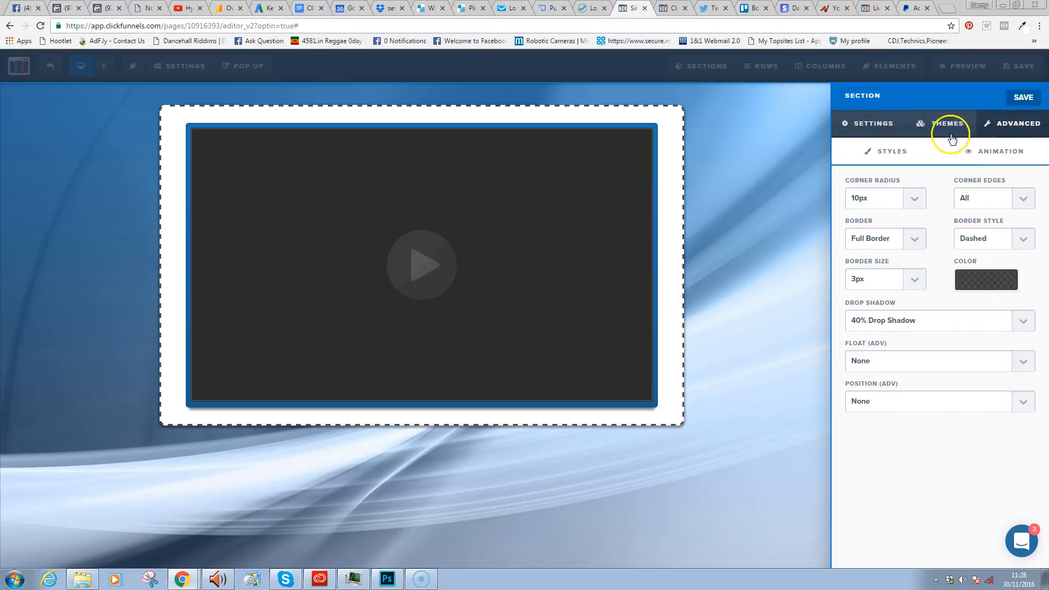
pyautogui.click(932, 123)
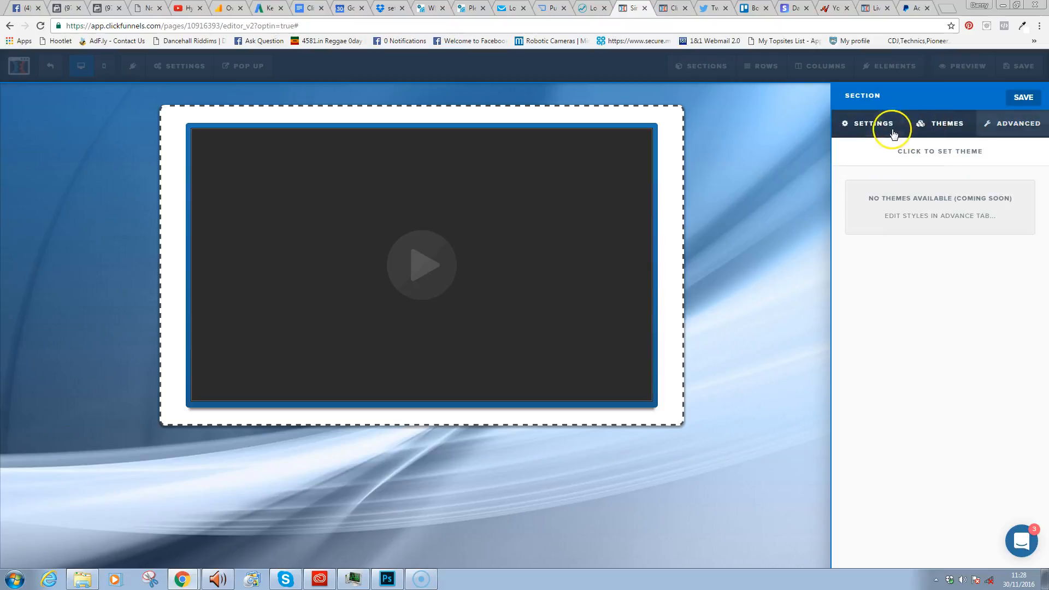
pyautogui.click(1011, 124)
pyautogui.click(997, 287)
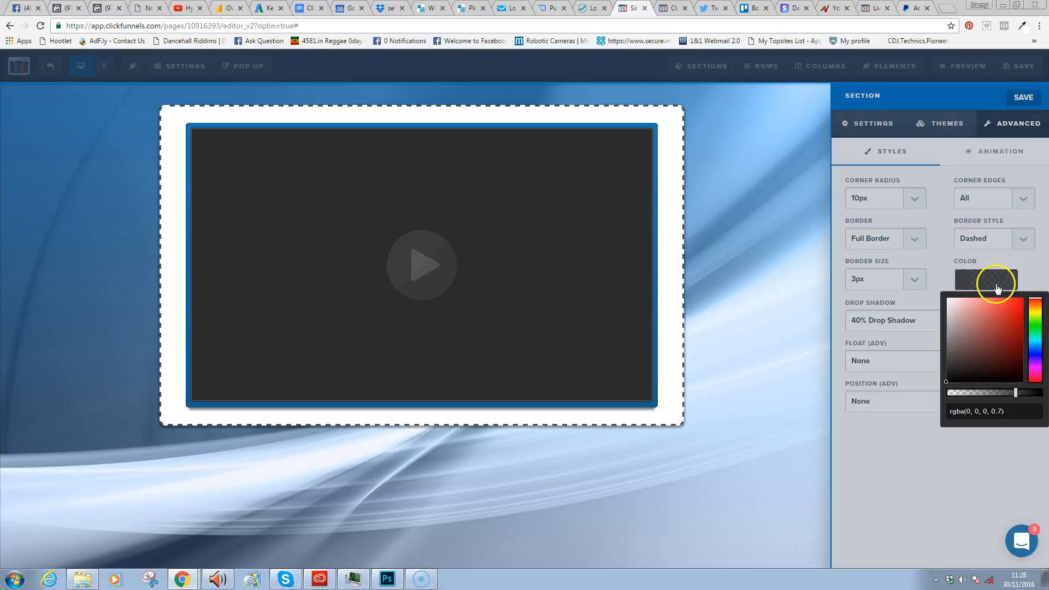
pyautogui.click(938, 263)
pyautogui.click(788, 262)
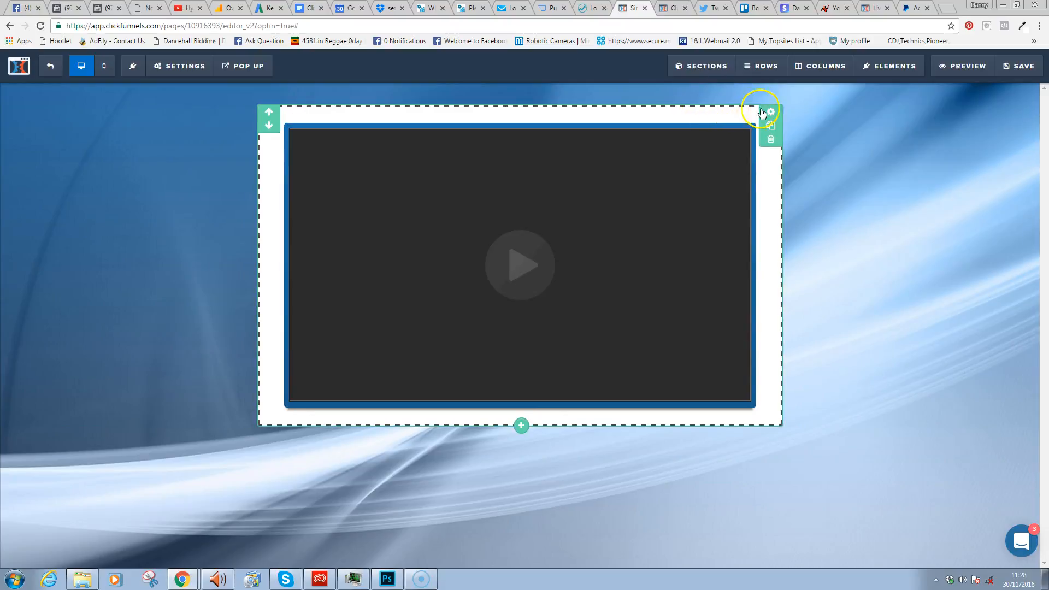
# - Lower the section background colour's alpha to make it translucent white
pyautogui.click(778, 118)
pyautogui.click(1014, 241)
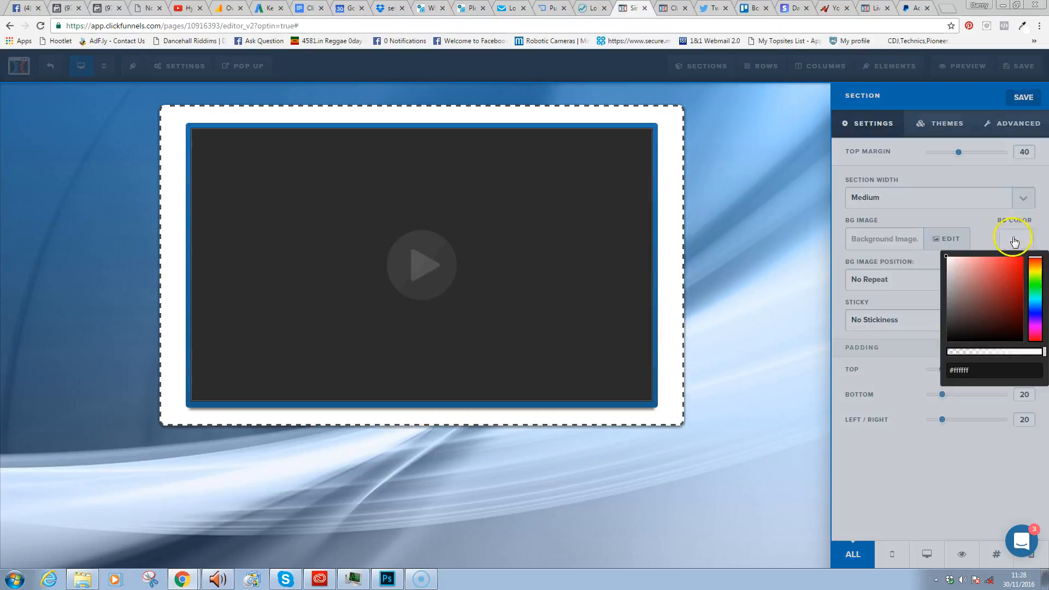
pyautogui.moveTo(1008, 355)
pyautogui.mouseDown()
pyautogui.moveTo(961, 353)
pyautogui.moveTo(1002, 354)
pyautogui.mouseUp()
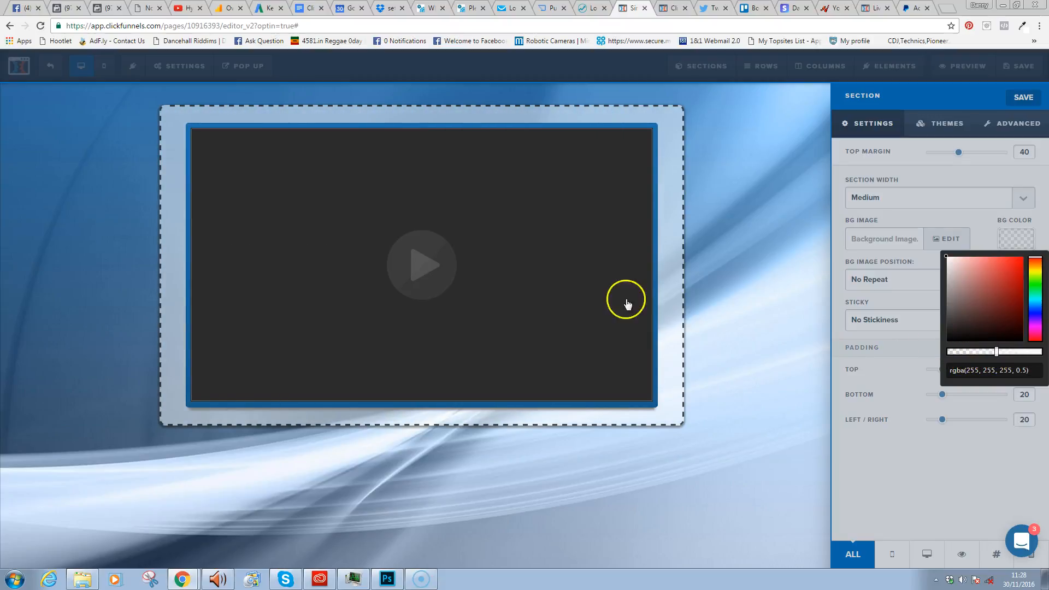
pyautogui.click(560, 242)
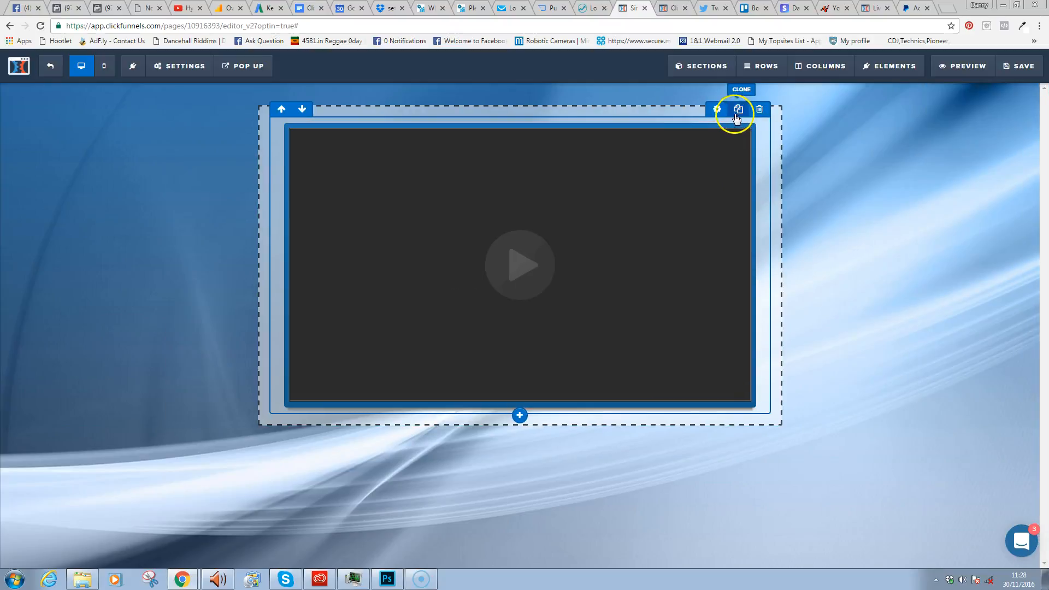
# - Apply the yellow-green frame theme to the video
pyautogui.moveTo(722, 184)
pyautogui.click(707, 118)
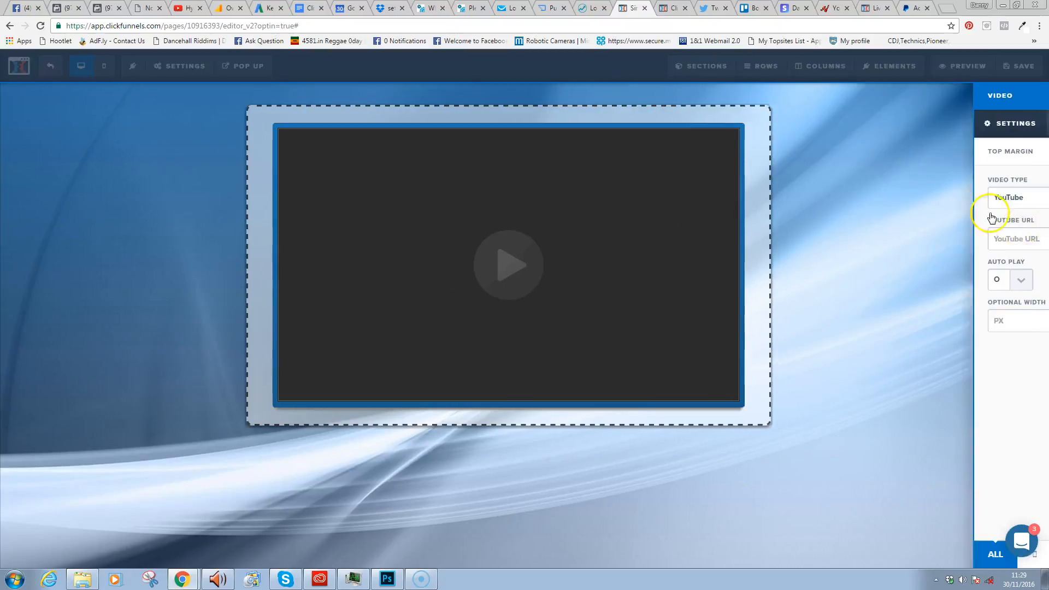
pyautogui.click(947, 124)
pyautogui.click(970, 476)
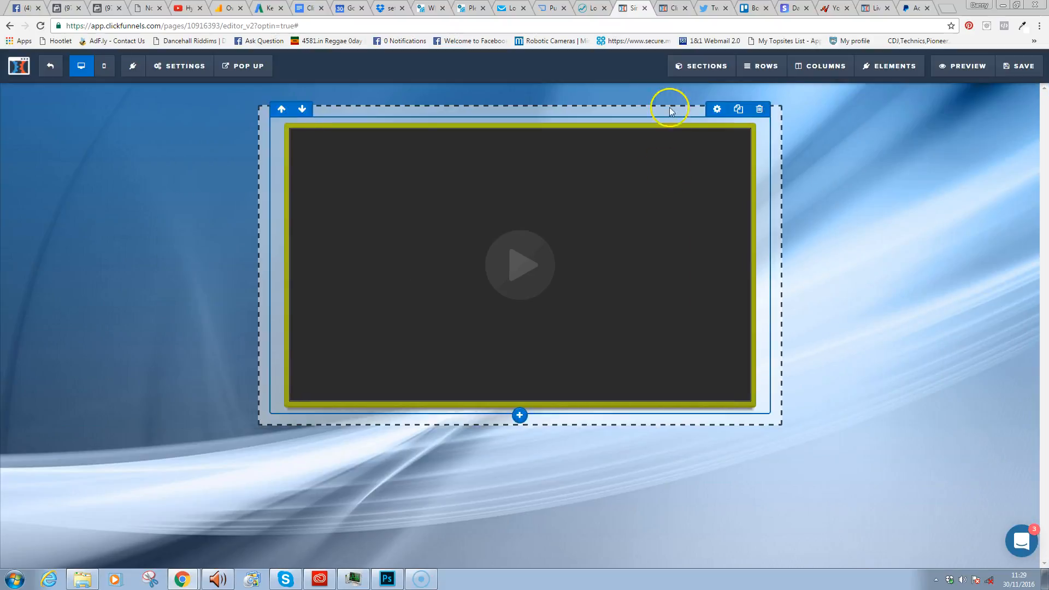
# - Set the section border style to Solid and its drop shadow to None
pyautogui.moveTo(747, 107)
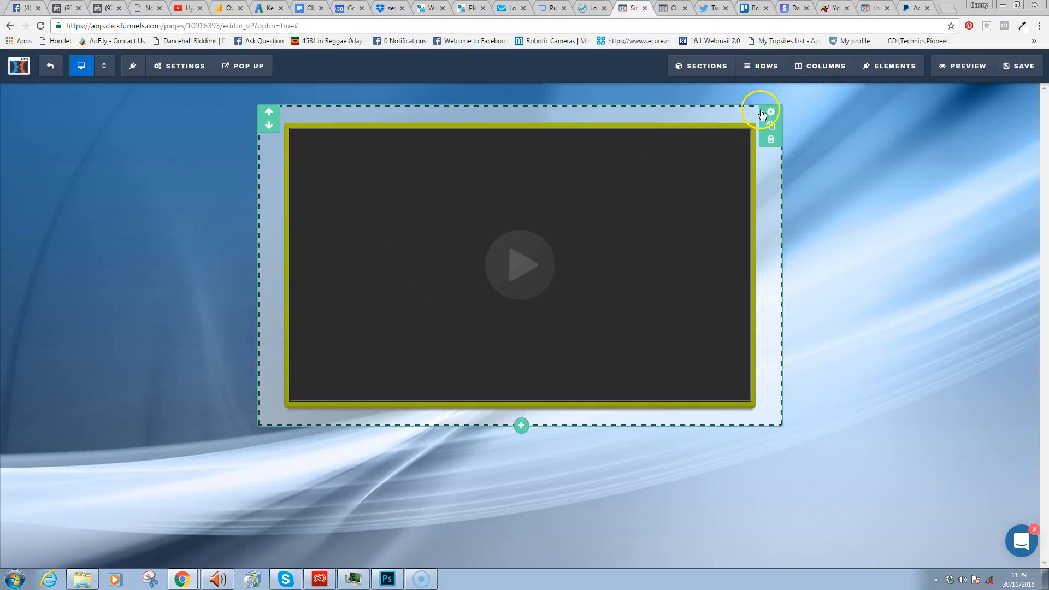
pyautogui.click(769, 113)
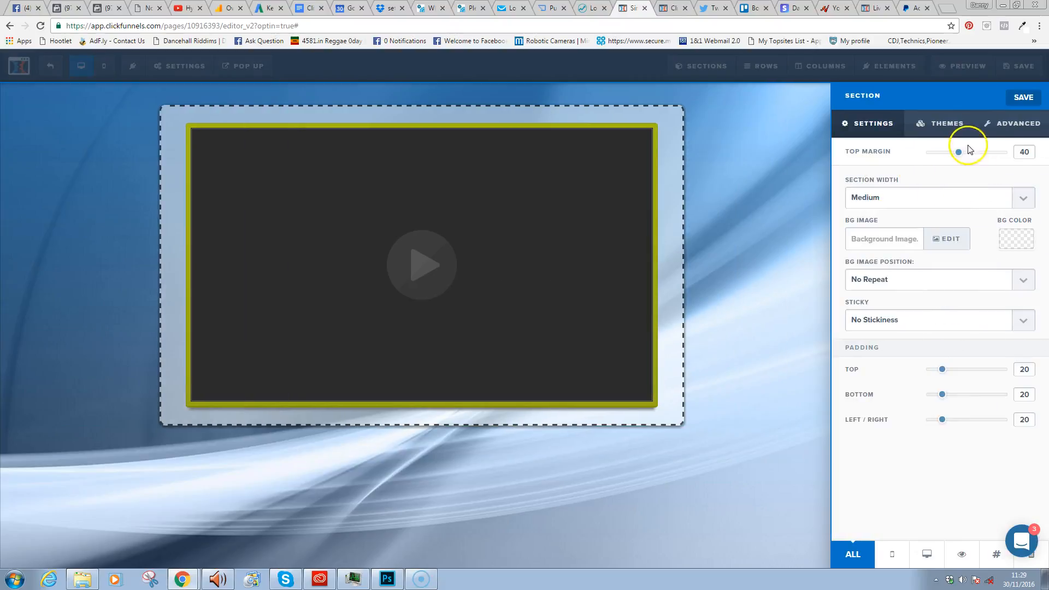
pyautogui.click(1018, 123)
pyautogui.click(995, 239)
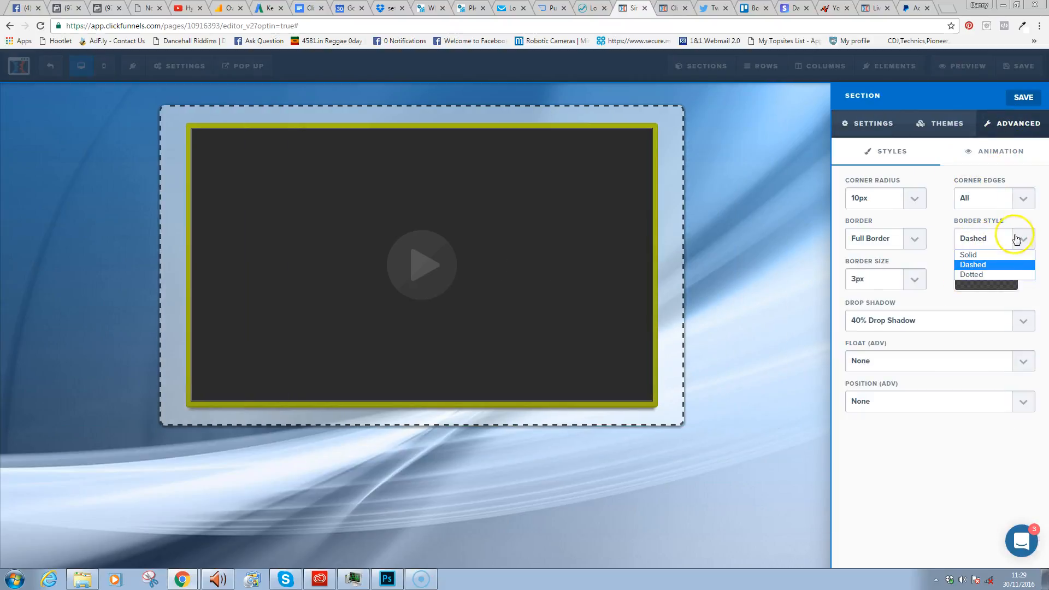
pyautogui.click(981, 254)
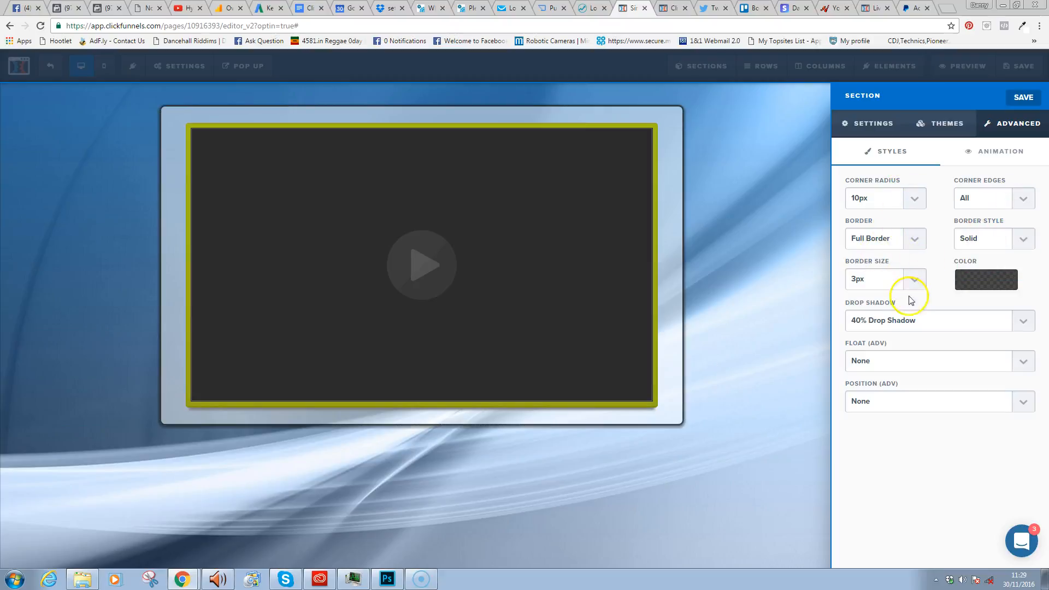
pyautogui.click(916, 320)
pyautogui.click(909, 331)
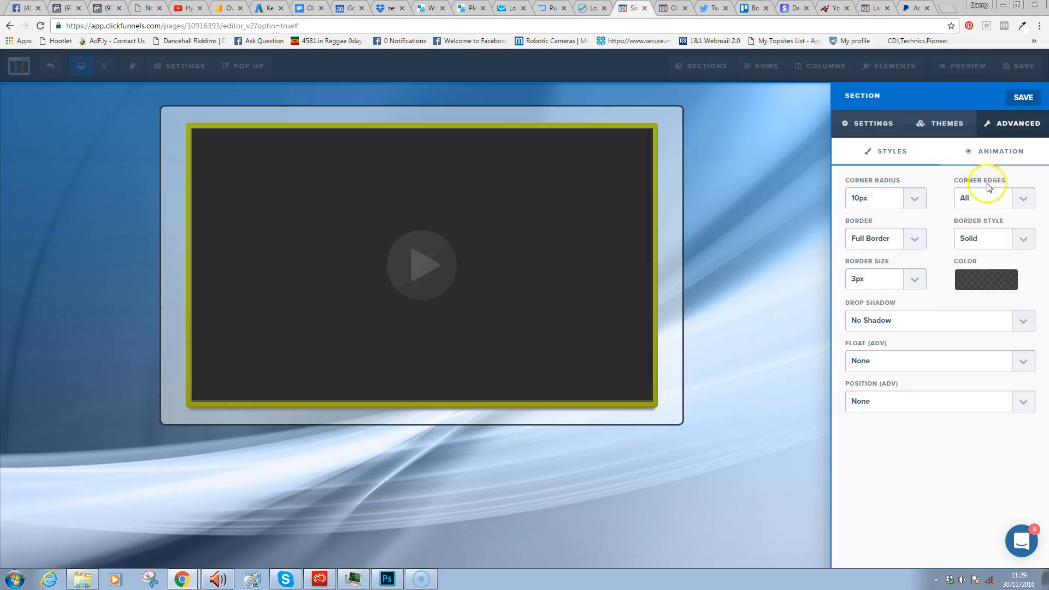
# - Keep the border style Solid and set the section border to None
pyautogui.click(1027, 244)
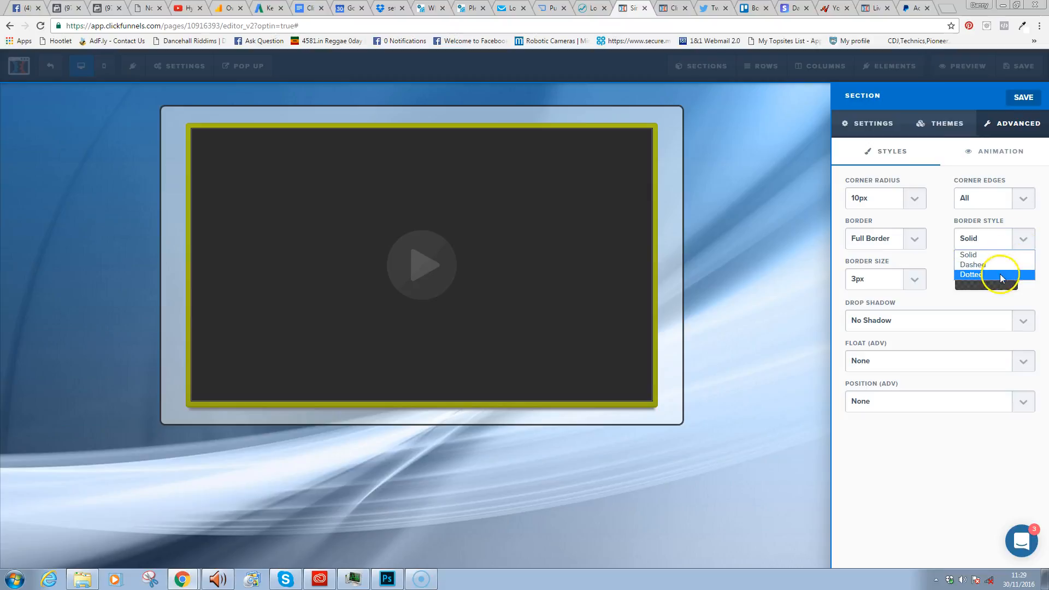
pyautogui.click(984, 253)
pyautogui.click(914, 239)
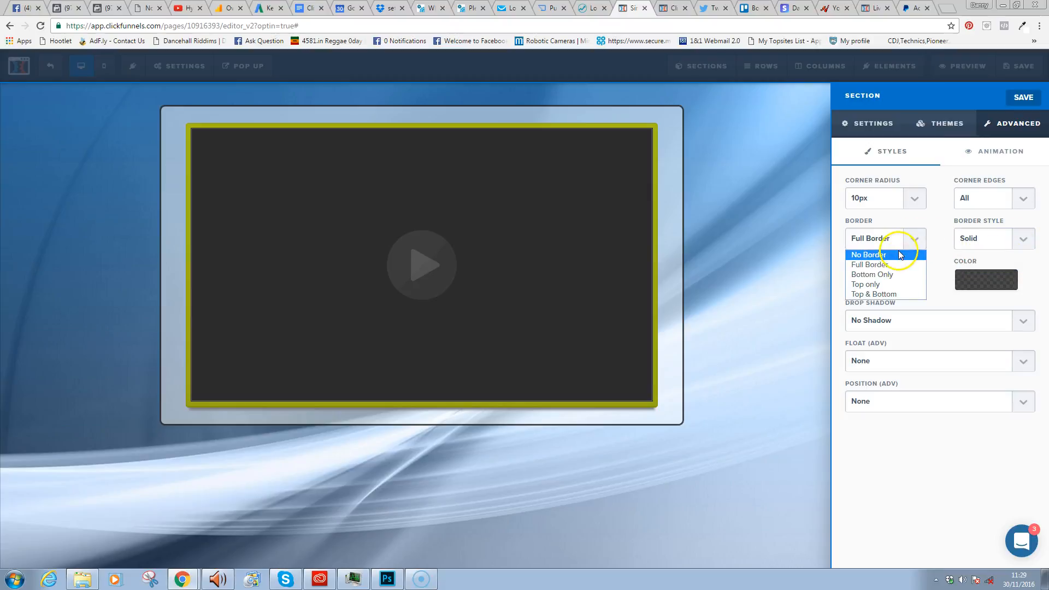
pyautogui.click(900, 255)
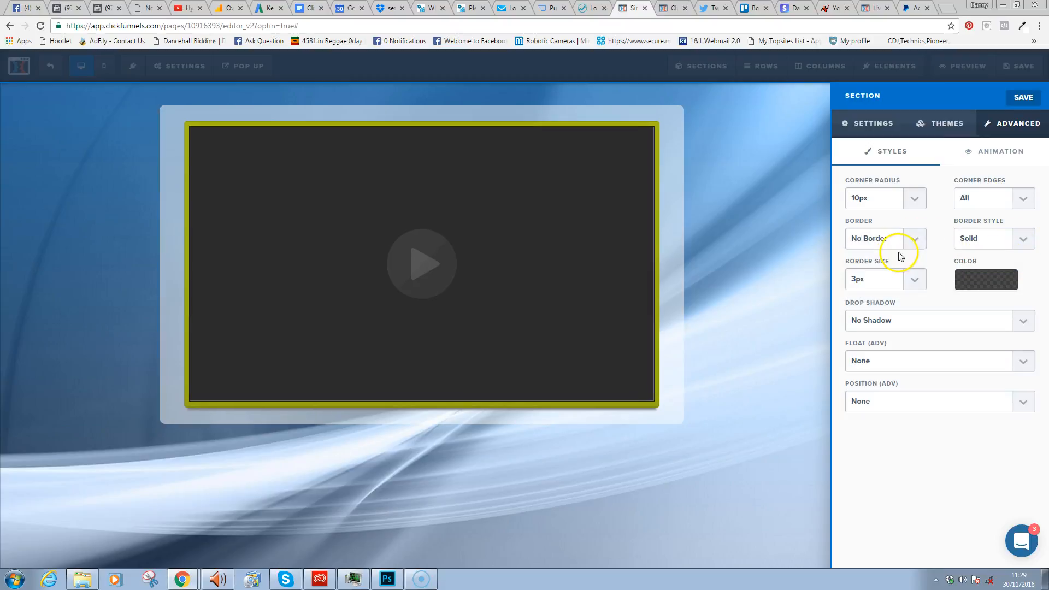
pyautogui.click(781, 232)
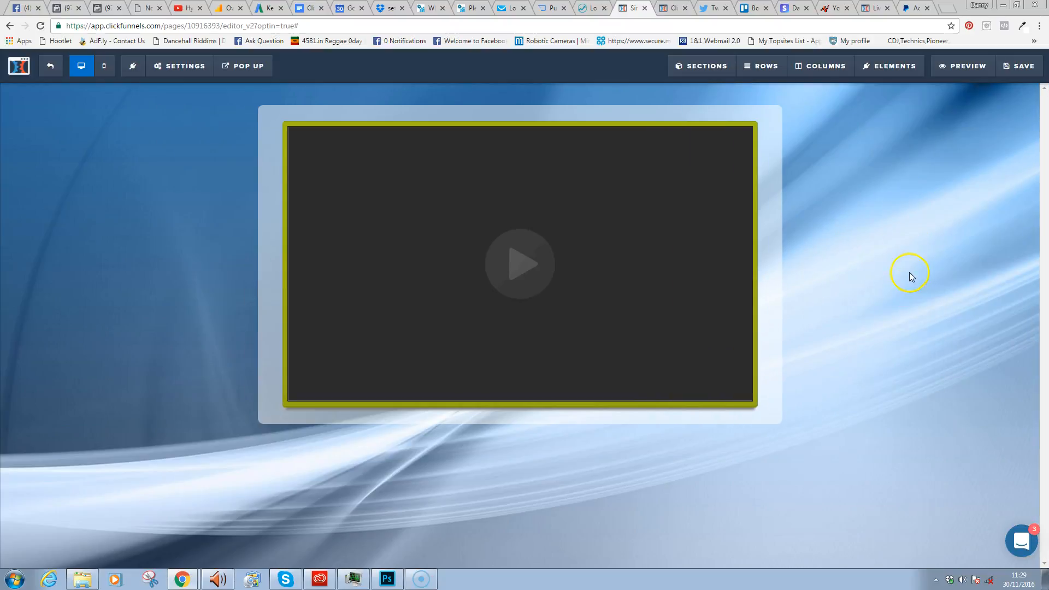
pyautogui.moveTo(609, 187)
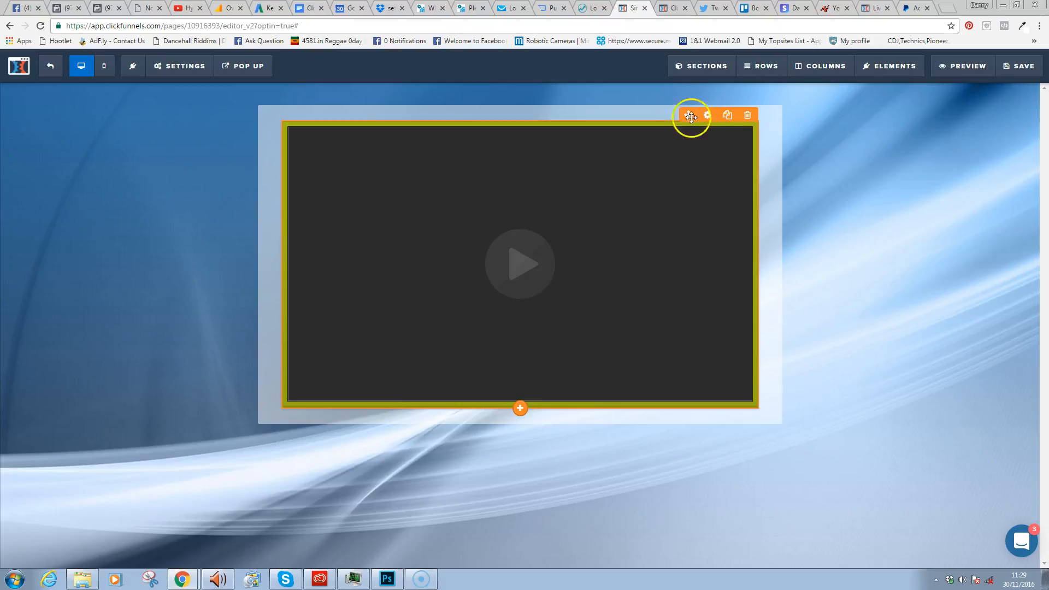
# - Change the section's top, bottom and left/right padding from 20 to 10
pyautogui.click(732, 131)
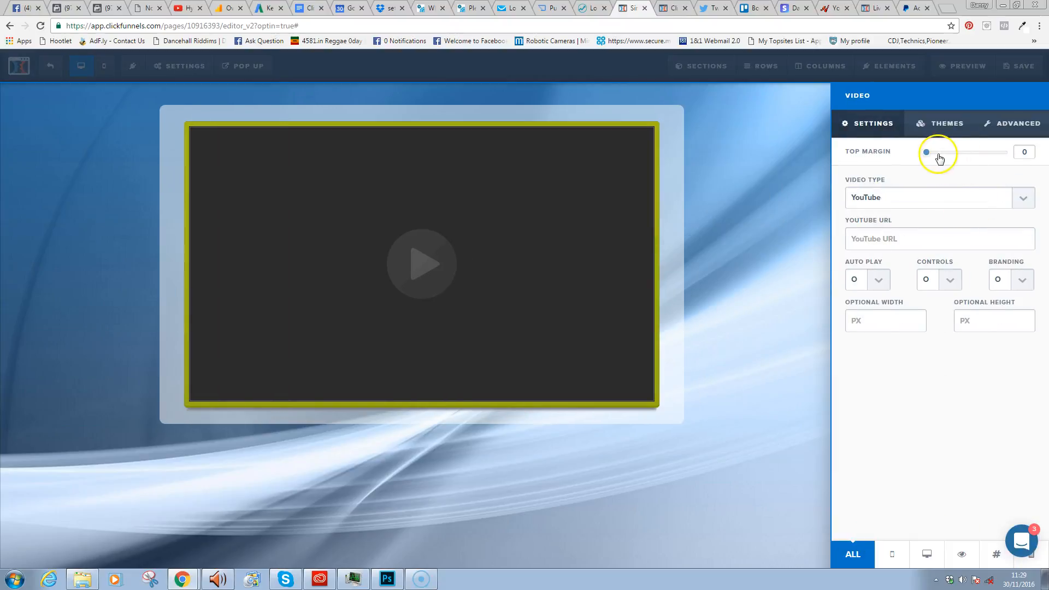
pyautogui.click(745, 180)
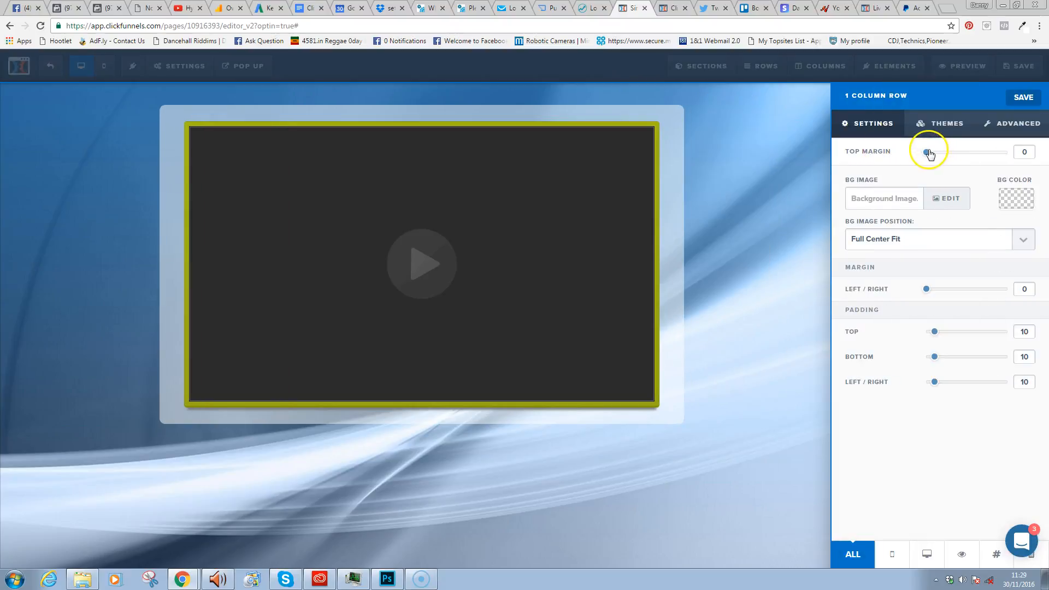
pyautogui.click(745, 179)
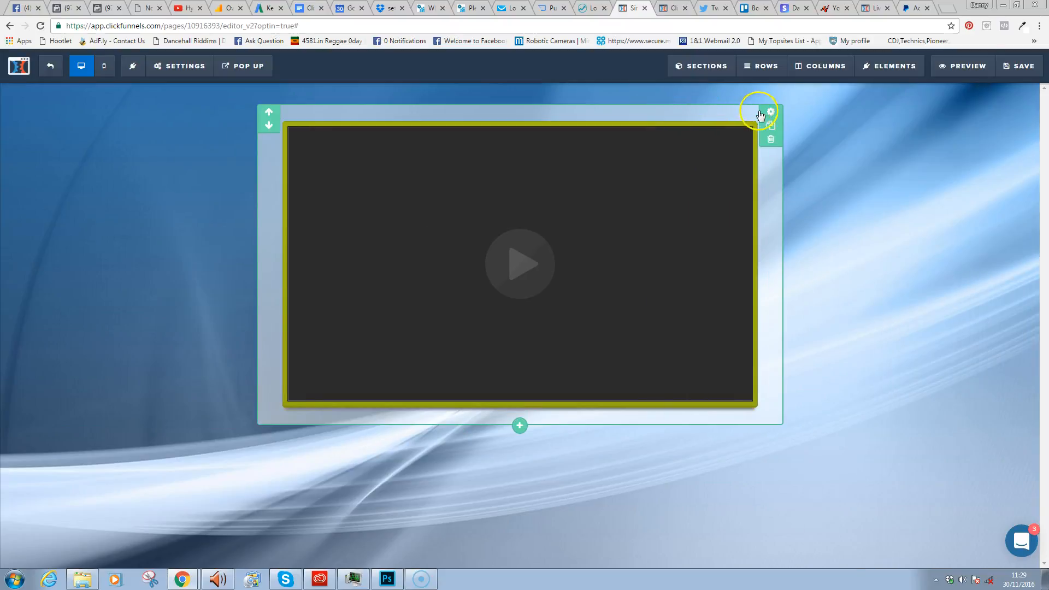
pyautogui.click(760, 115)
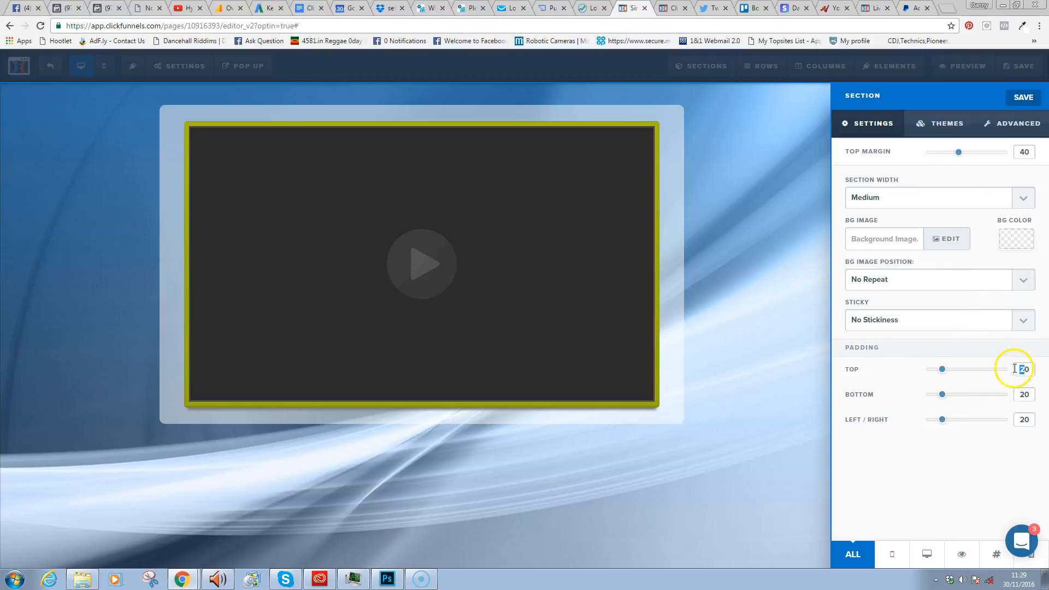
pyautogui.write('1')
pyautogui.write('1')
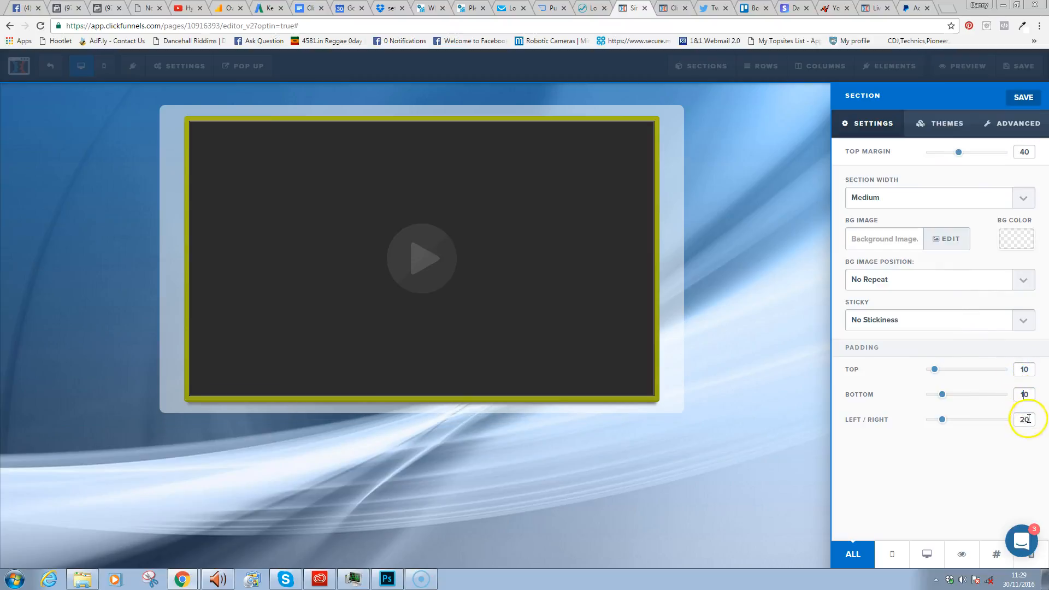
pyautogui.write('10')
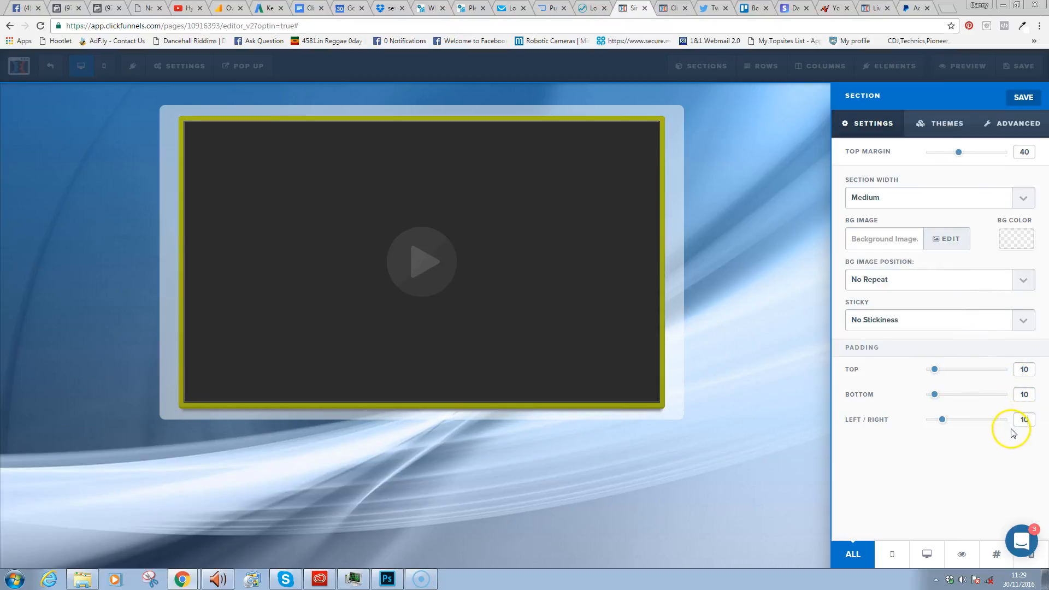
pyautogui.click(768, 383)
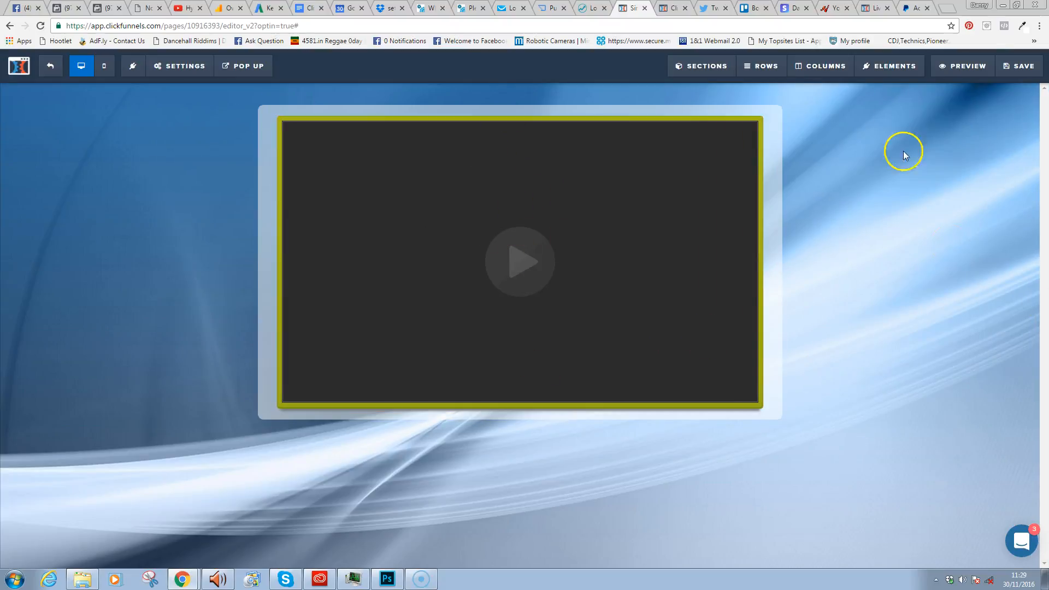
pyautogui.moveTo(891, 66)
pyautogui.click(893, 88)
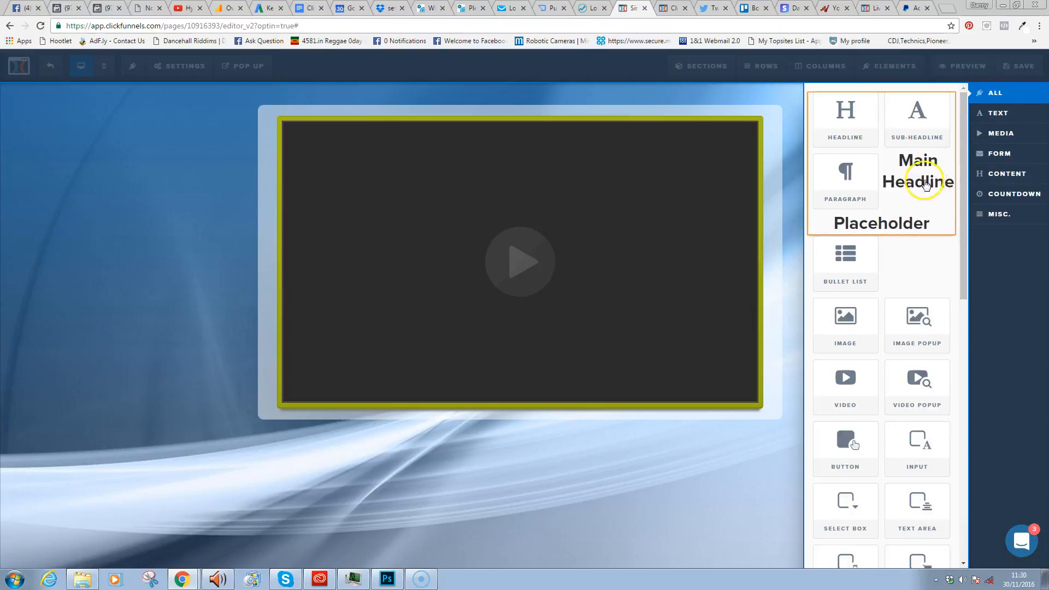
pyautogui.moveTo(850, 122); pyautogui.dragTo(604, 134)
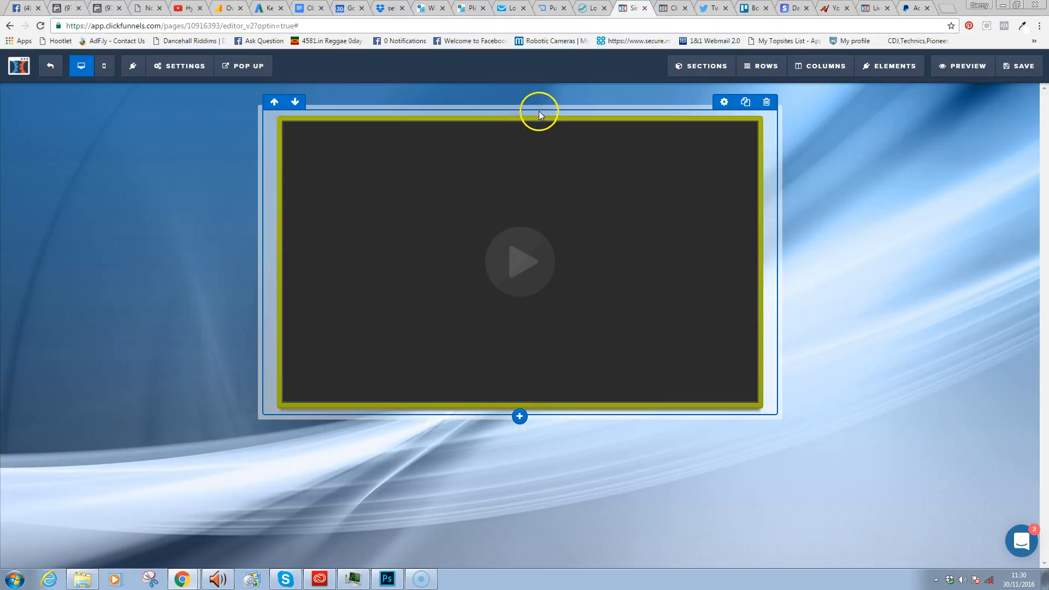
pyautogui.moveTo(895, 67)
pyautogui.click(905, 86)
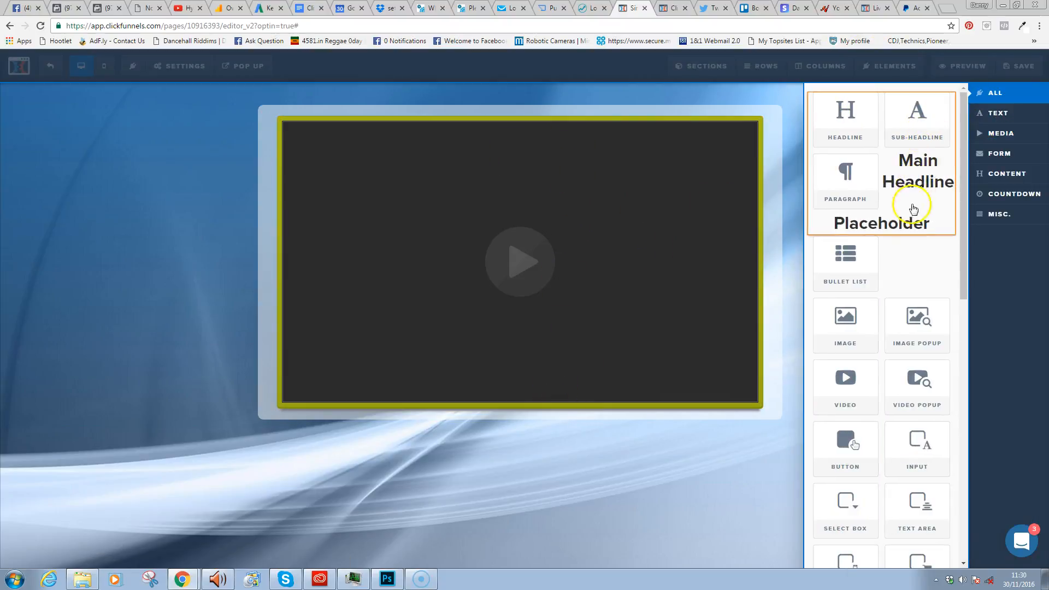
pyautogui.moveTo(940, 123)
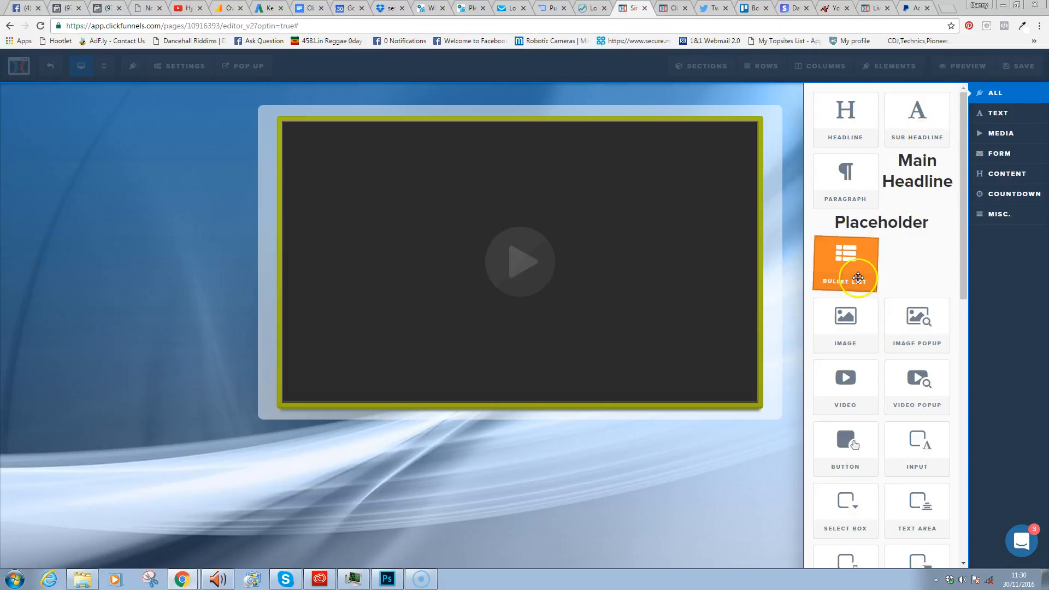
pyautogui.moveTo(846, 383); pyautogui.dragTo(582, 134)
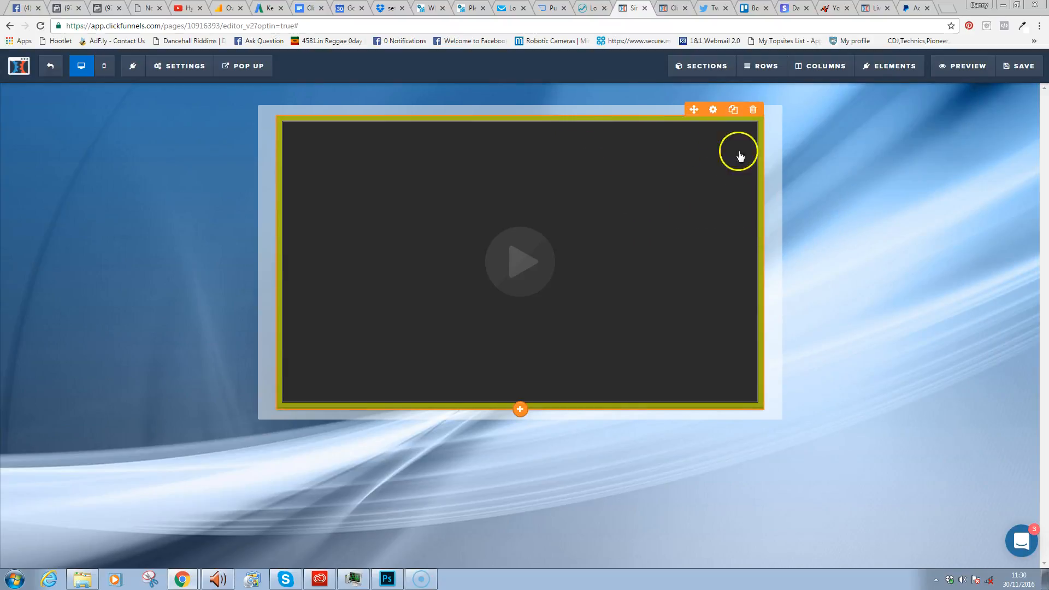
pyautogui.moveTo(886, 64)
pyautogui.click(903, 86)
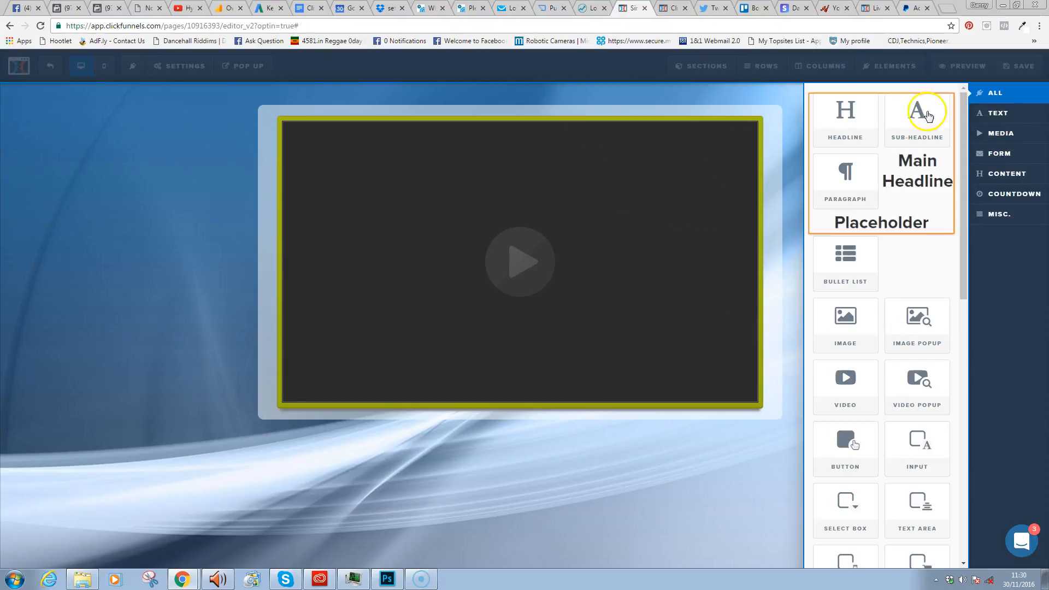
pyautogui.click(996, 112)
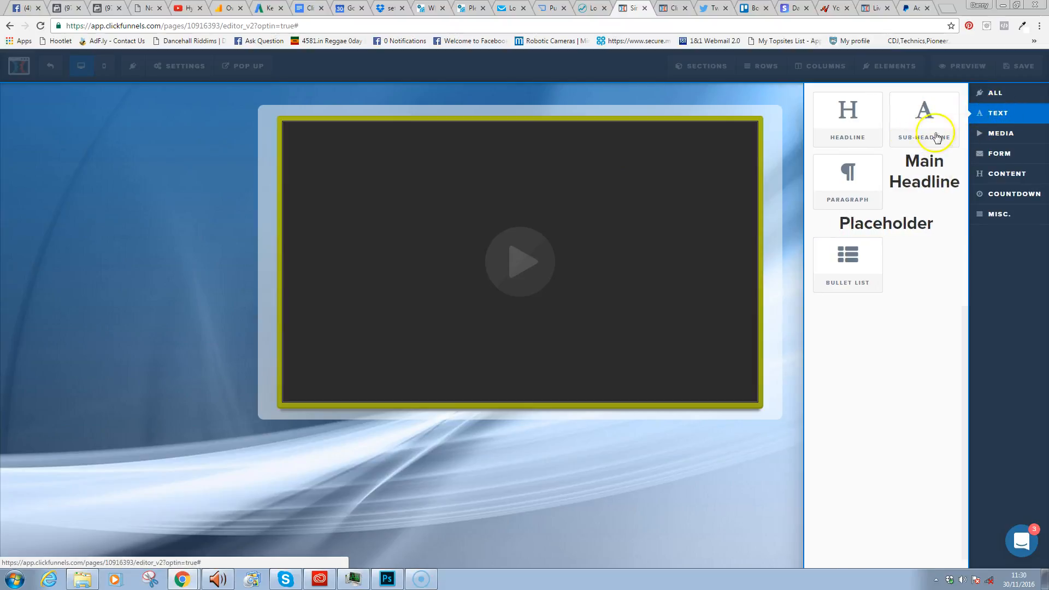
pyautogui.moveTo(923, 186); pyautogui.dragTo(672, 186)
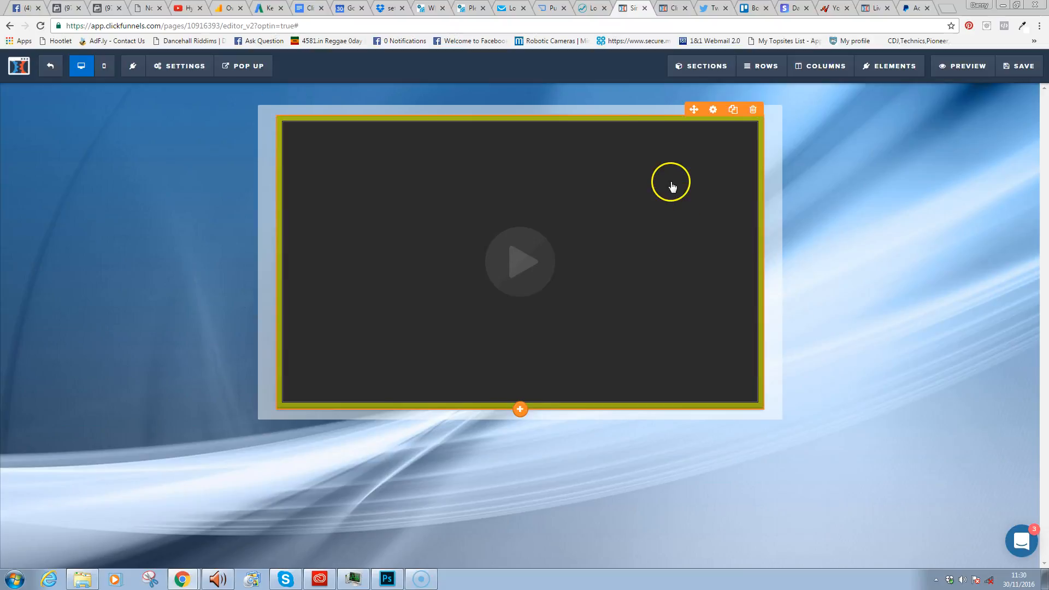
pyautogui.moveTo(909, 64)
pyautogui.click(909, 87)
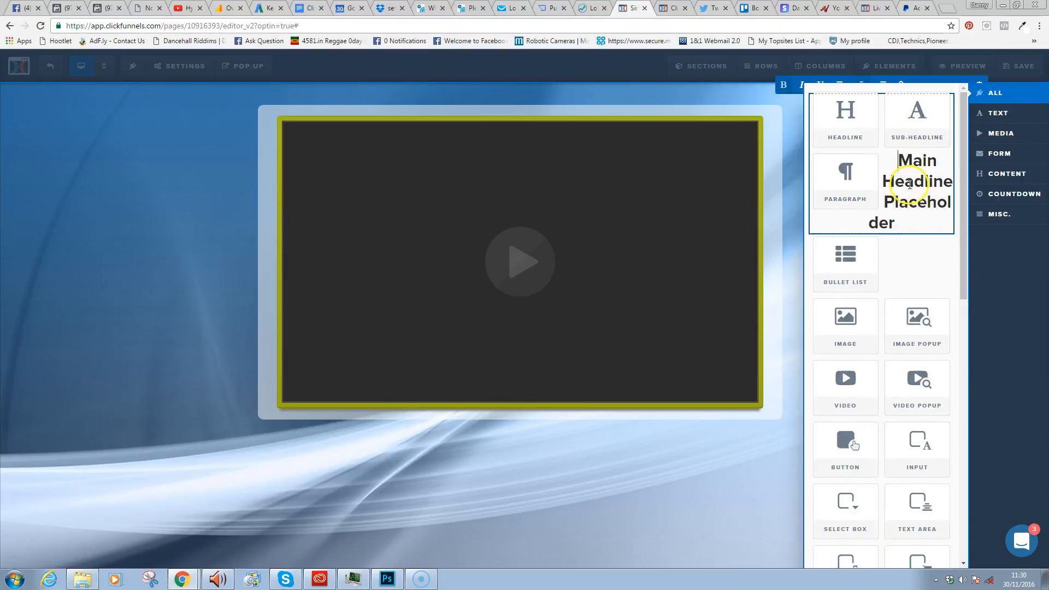
pyautogui.moveTo(903, 222); pyautogui.dragTo(895, 153)
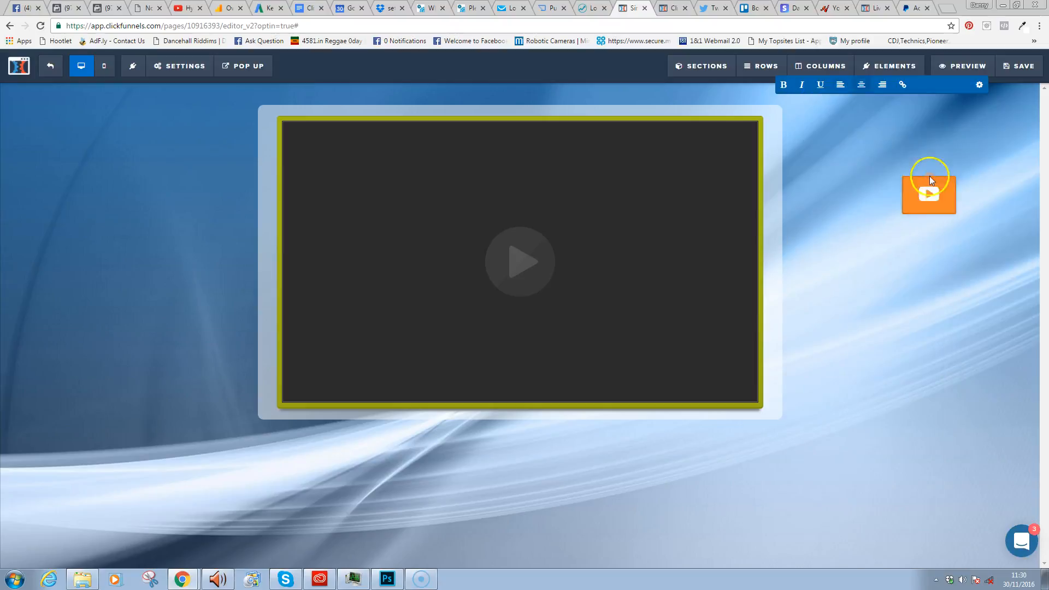
pyautogui.moveTo(897, 54); pyautogui.dragTo(631, 336)
pyautogui.moveTo(597, 382); pyautogui.dragTo(466, 113)
pyautogui.moveTo(913, 206); pyautogui.dragTo(230, 175)
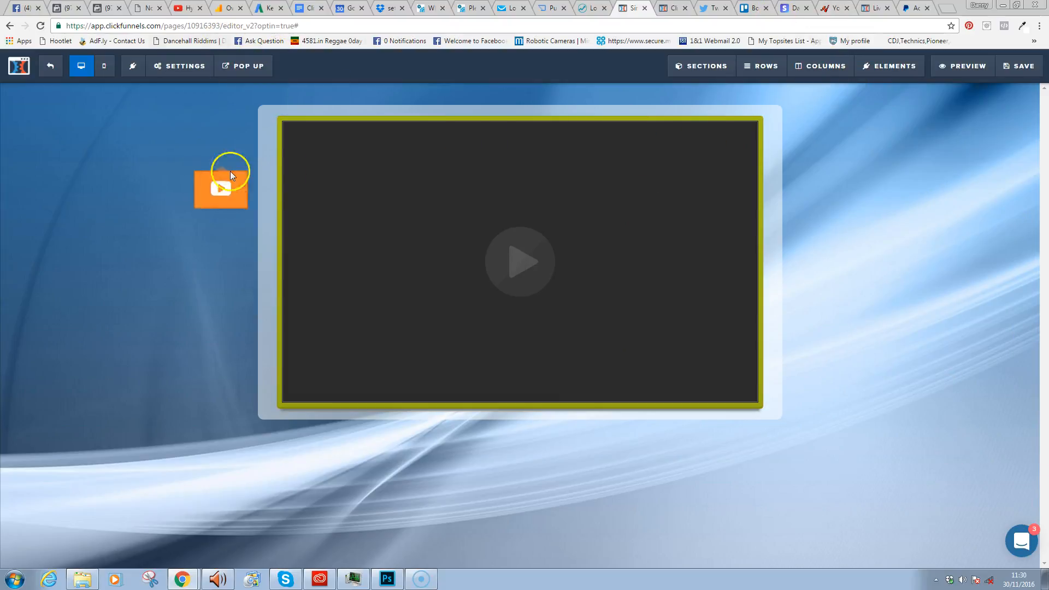
pyautogui.moveTo(408, 160); pyautogui.dragTo(472, 79)
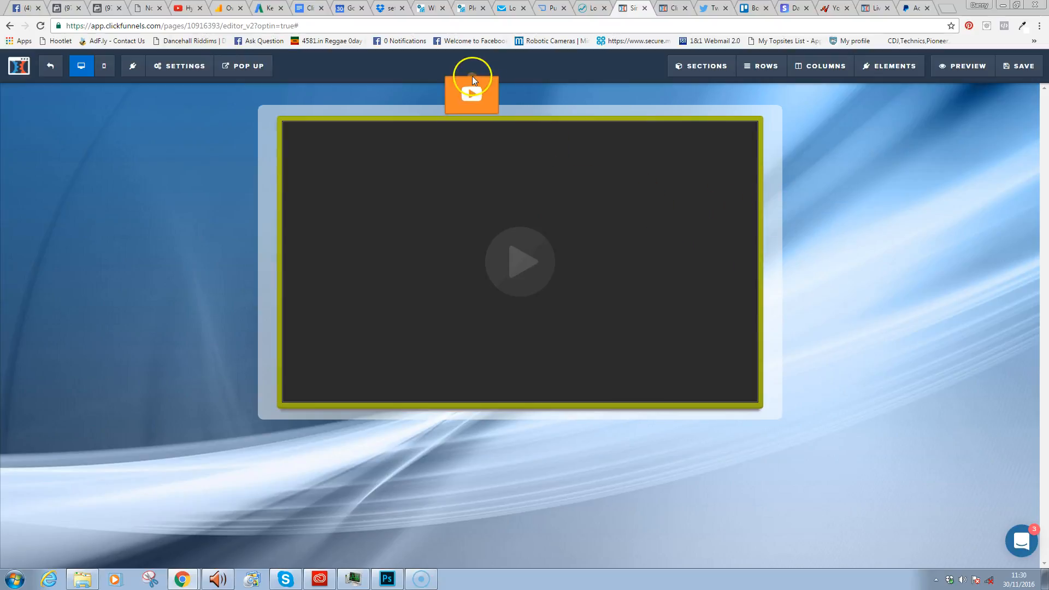
pyautogui.moveTo(509, 180); pyautogui.dragTo(800, 188)
pyautogui.rightClick(800, 188)
pyautogui.click(749, 228)
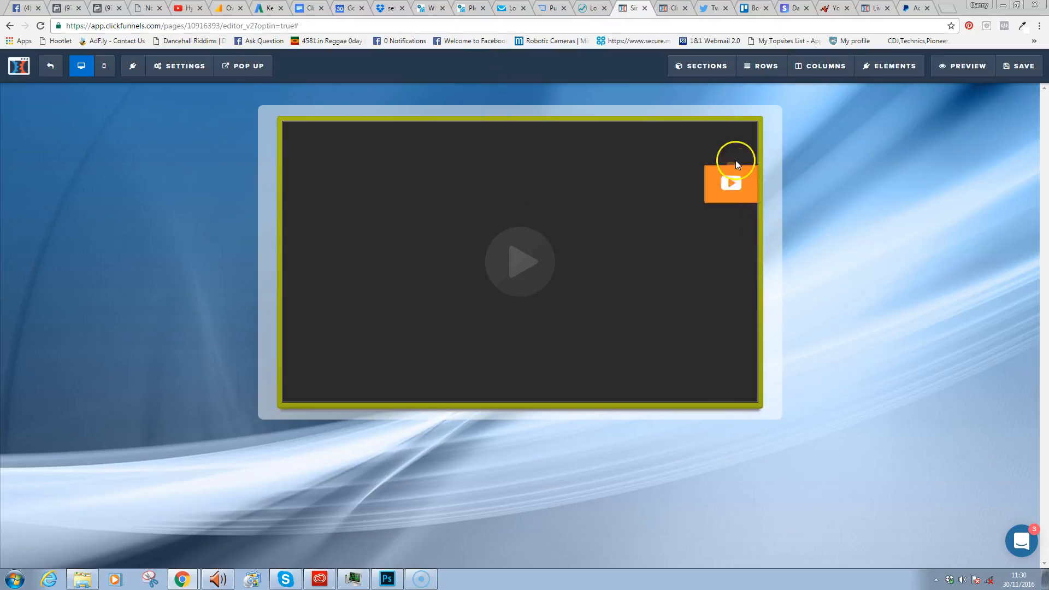
pyautogui.moveTo(539, 320); pyautogui.dragTo(111, 51)
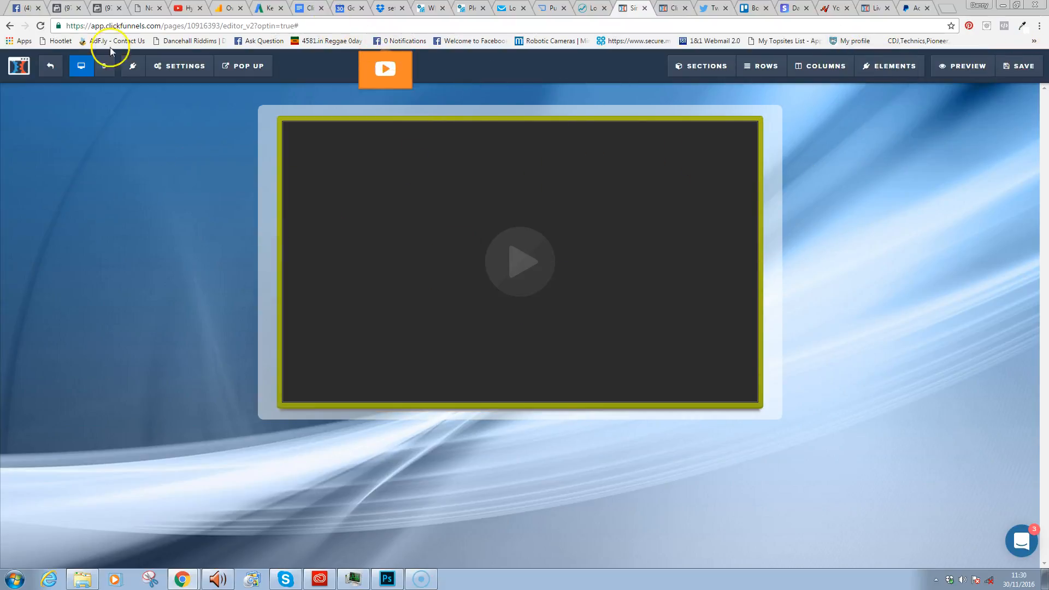
# - Reload the page and add a single-column row containing a video element
pyautogui.click(42, 25)
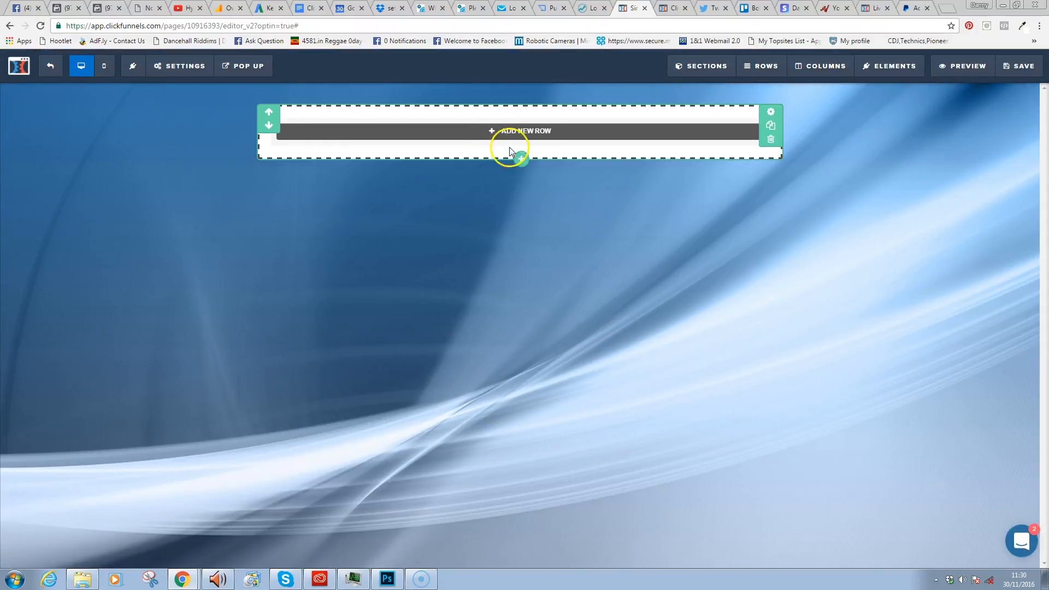
pyautogui.click(510, 161)
pyautogui.click(853, 117)
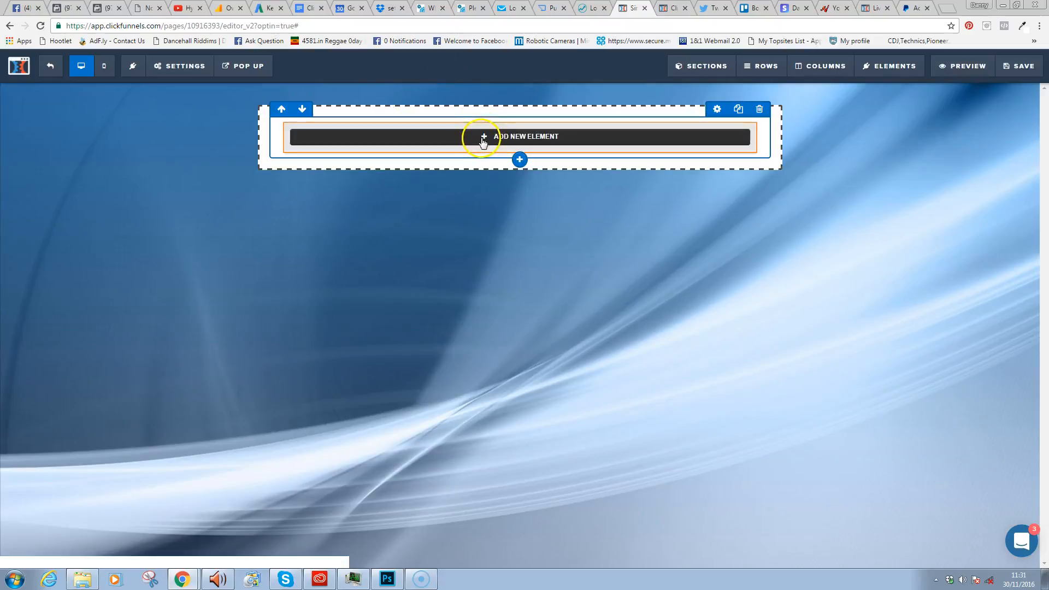
pyautogui.click(483, 139)
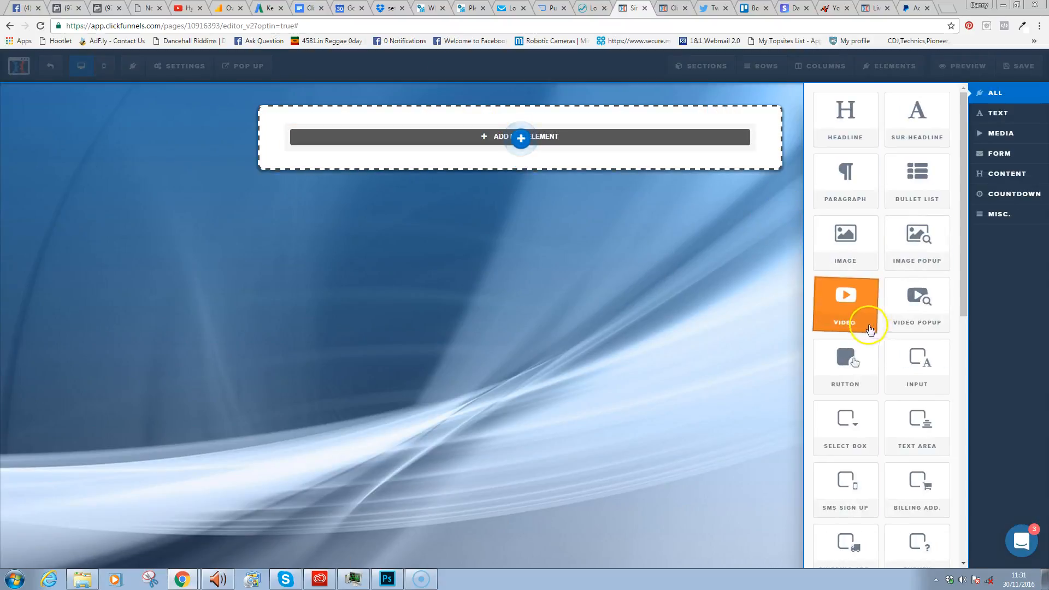
pyautogui.click(870, 328)
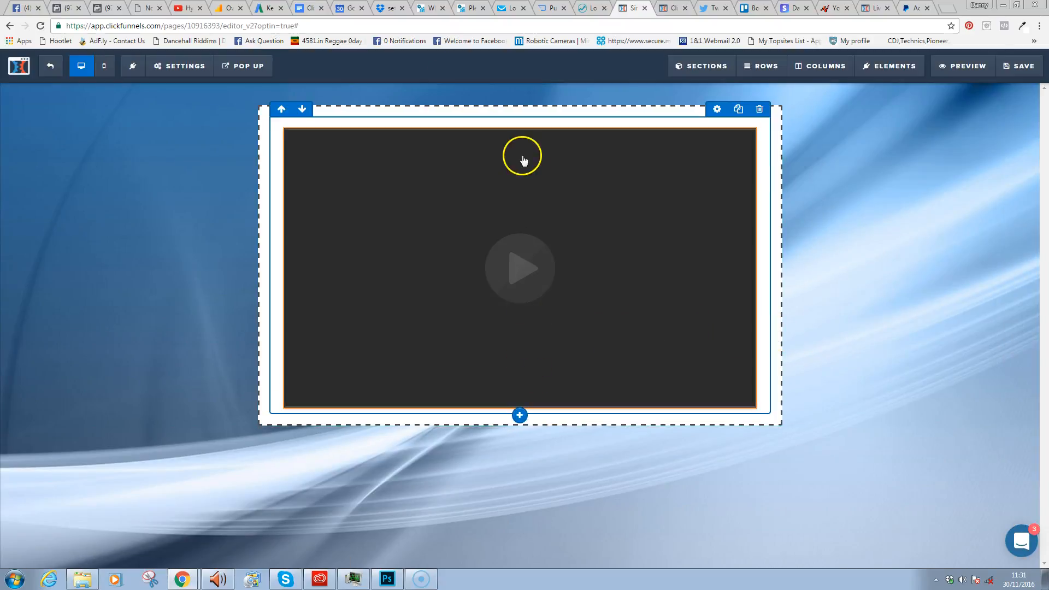
# - Add a Main Headline Placeholder headline and move it above the video
pyautogui.click(525, 411)
pyautogui.click(859, 127)
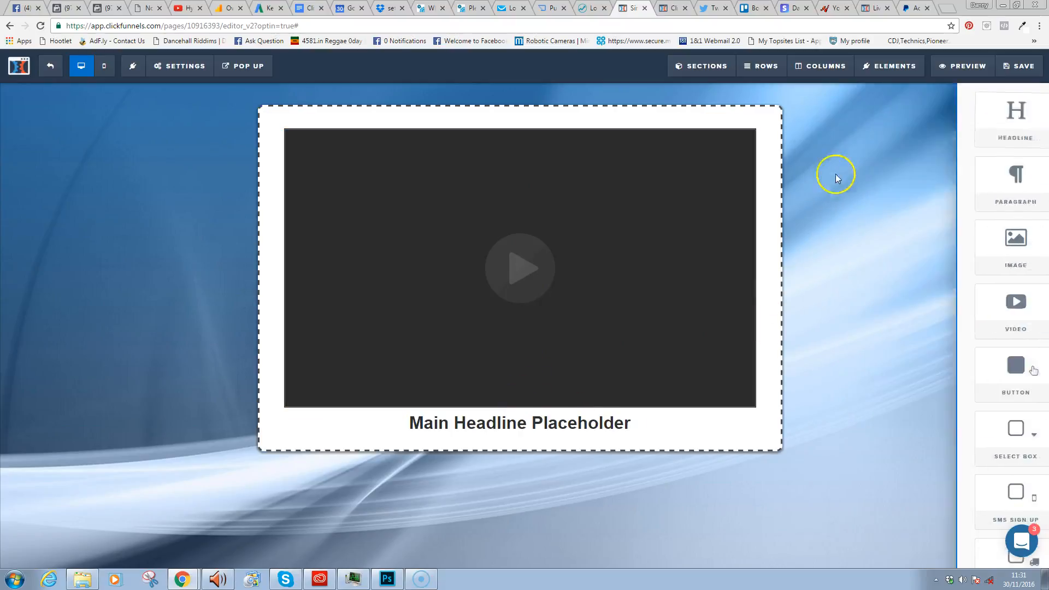
pyautogui.click(626, 422)
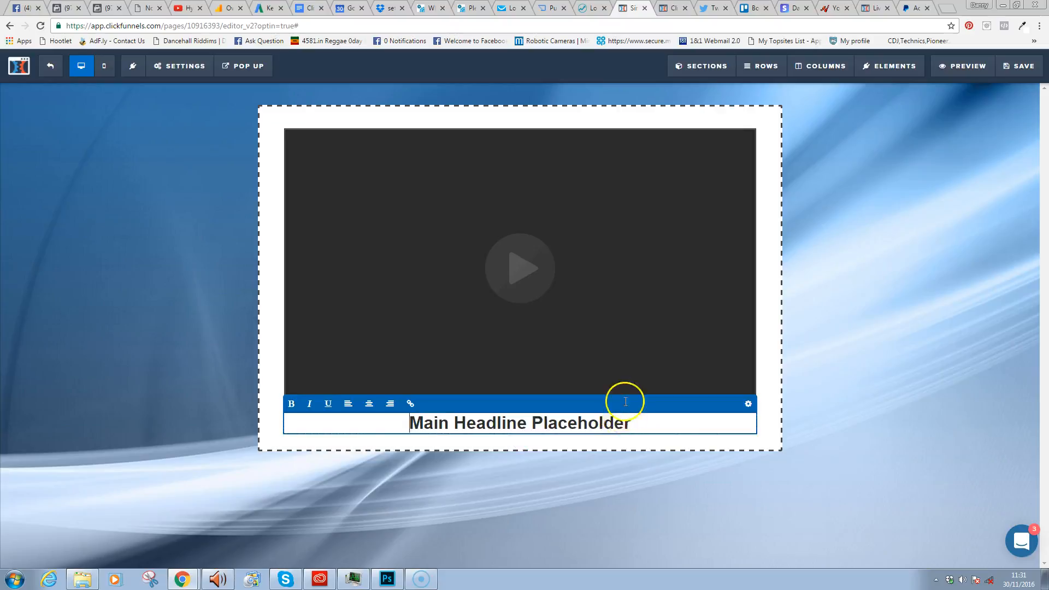
pyautogui.doubleClick(623, 423)
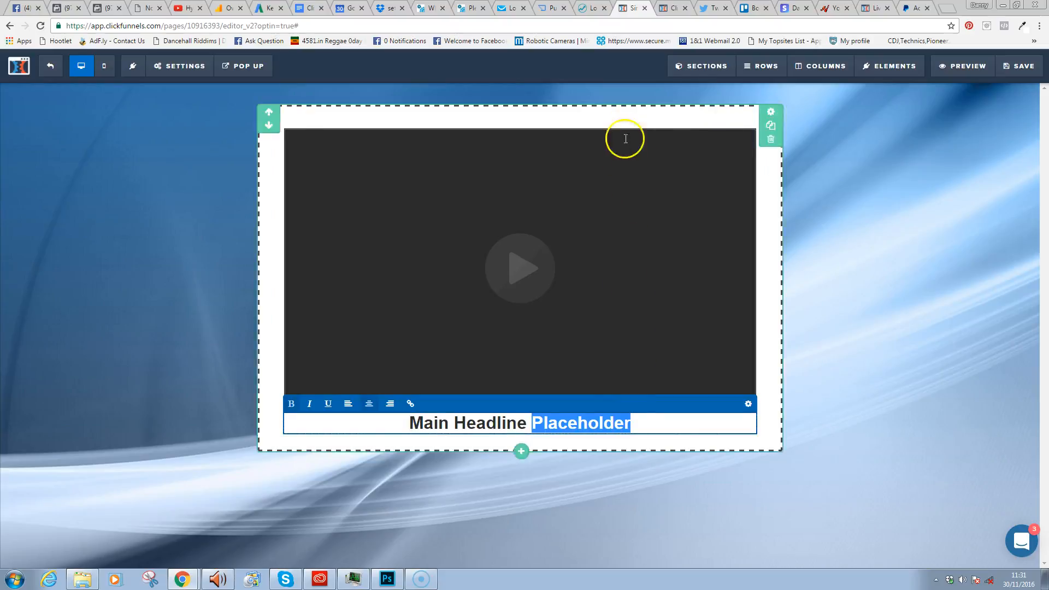
pyautogui.click(768, 437)
pyautogui.moveTo(610, 407); pyautogui.dragTo(575, 131)
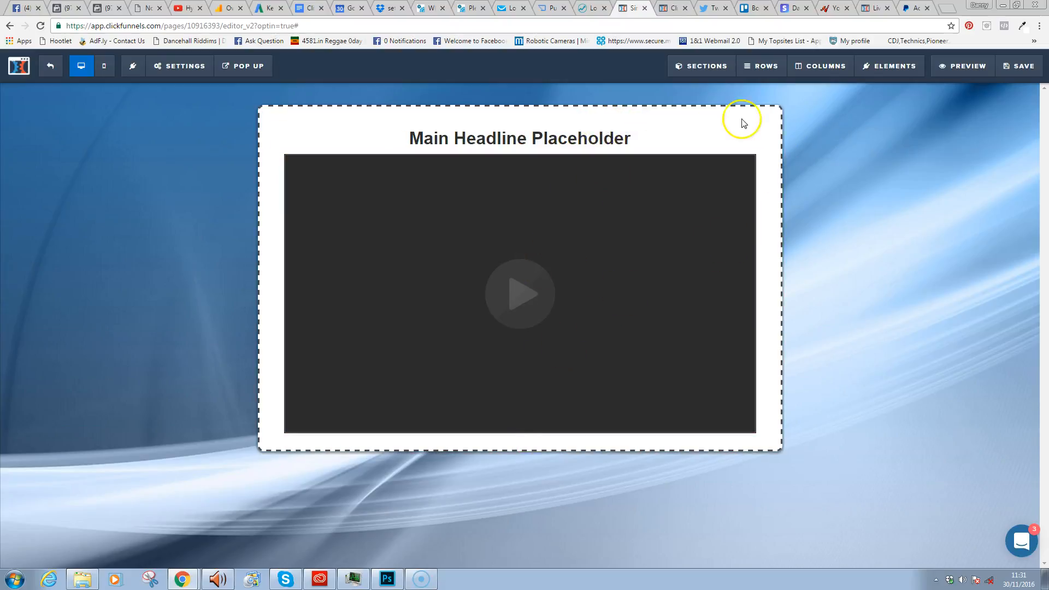
# - Set the section background colour alpha to 0.46 for a semi-transparent white
pyautogui.click(771, 114)
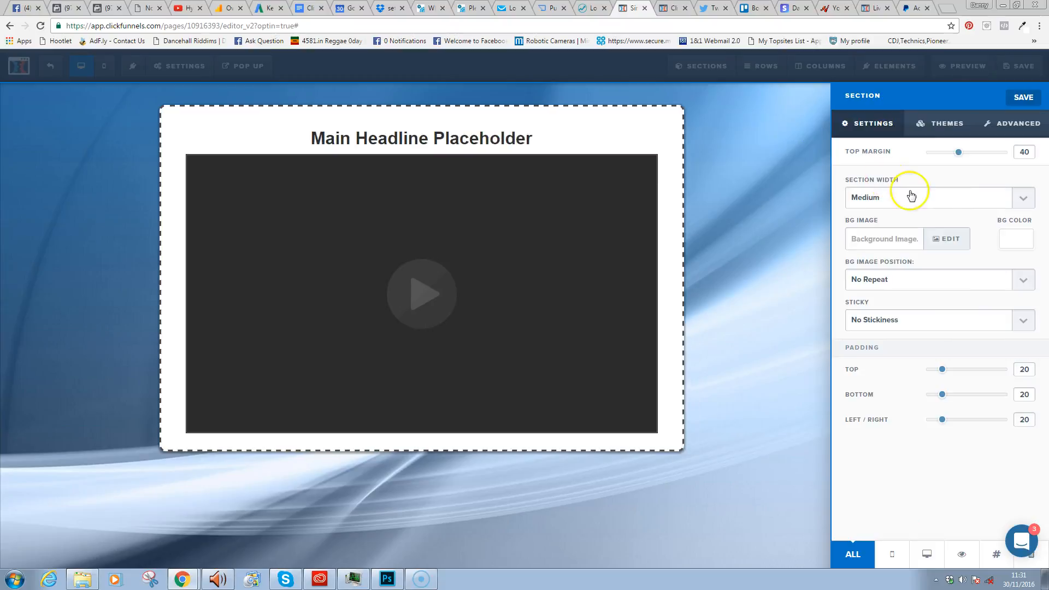
pyautogui.click(1011, 249)
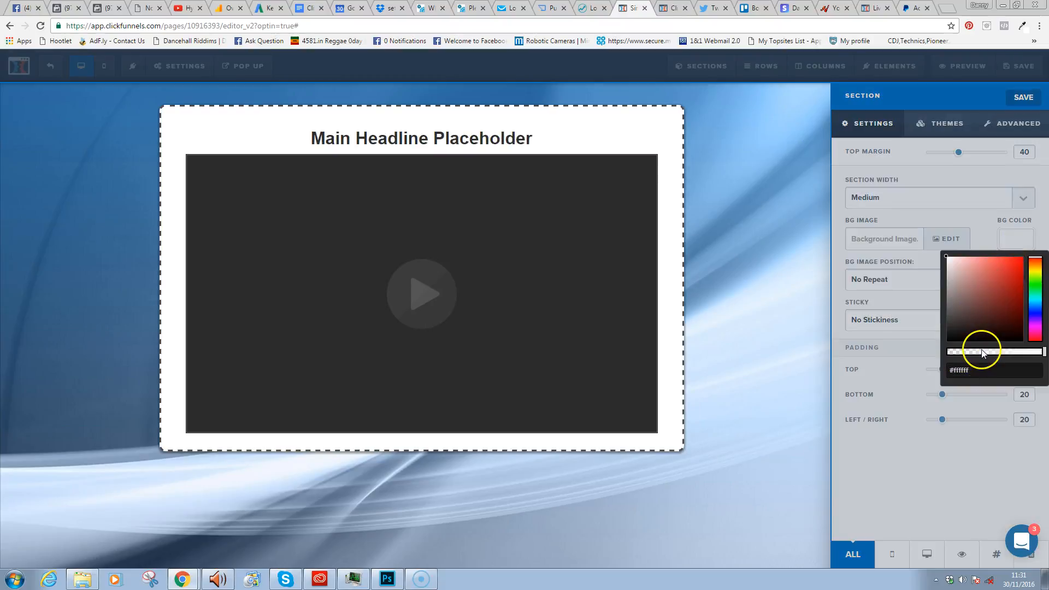
pyautogui.moveTo(982, 353); pyautogui.dragTo(994, 354)
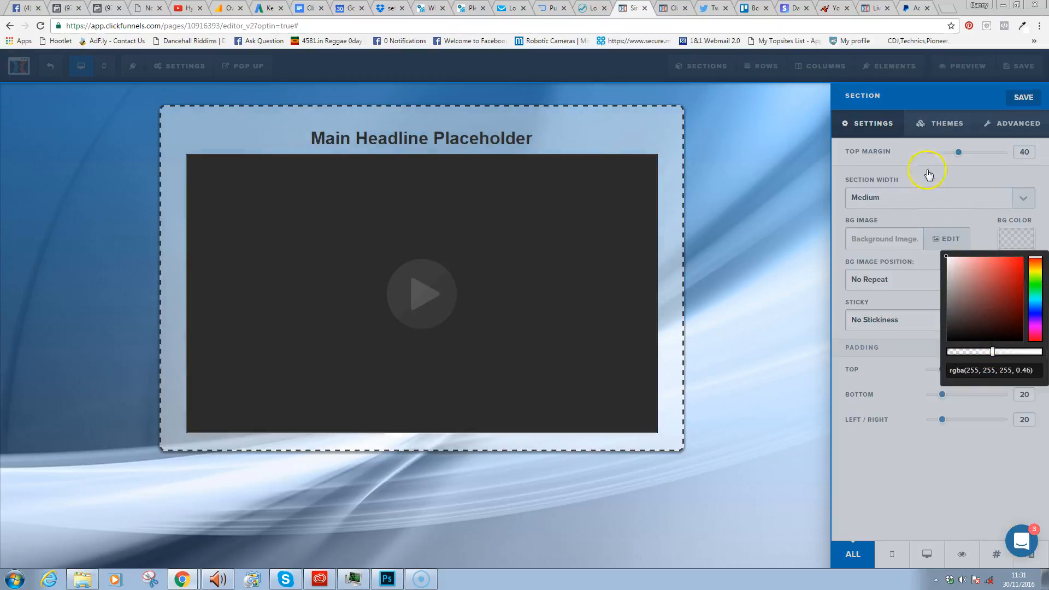
pyautogui.click(1009, 129)
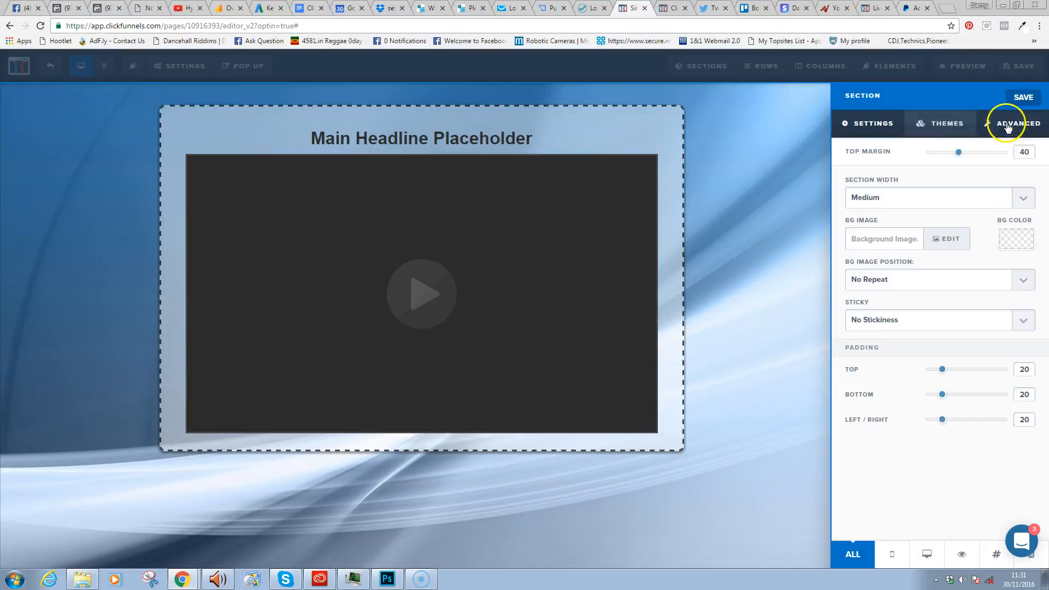
# - Set the section border to No Border and drop shadow to No Shadow
pyautogui.click(1016, 125)
pyautogui.click(888, 238)
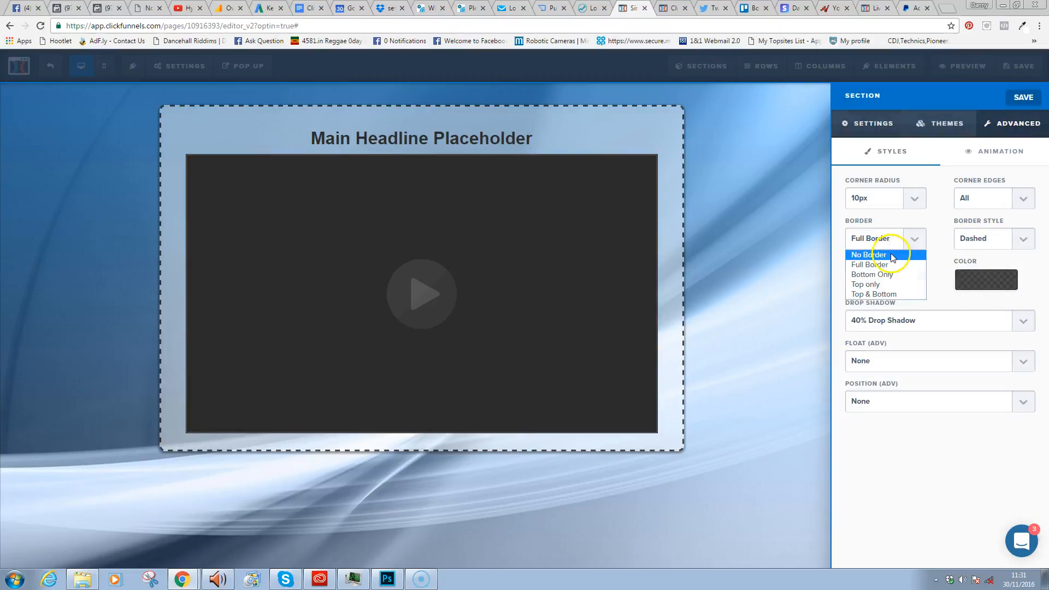
pyautogui.click(875, 253)
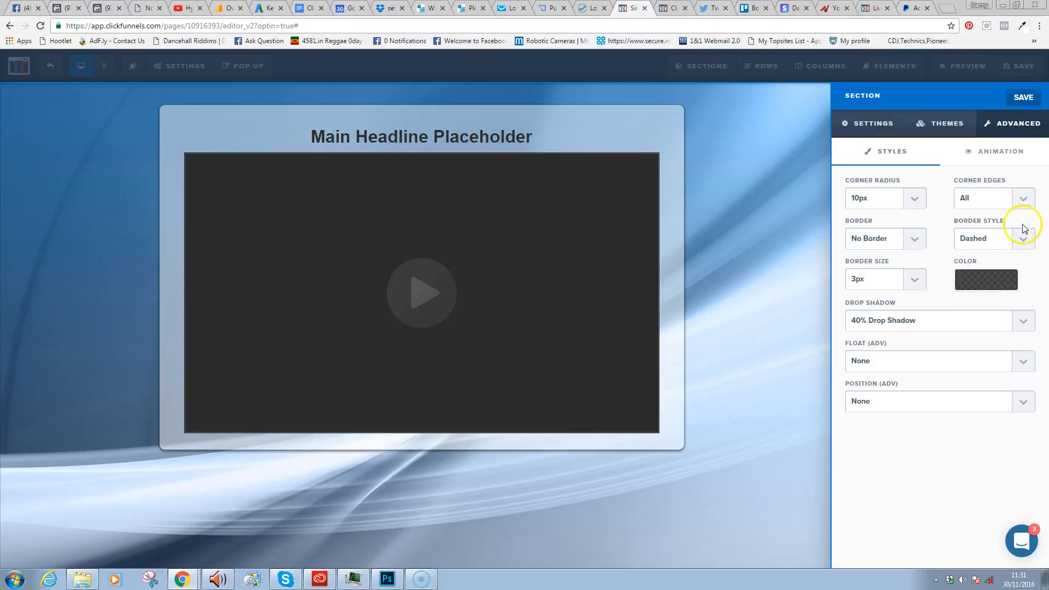
pyautogui.click(916, 290)
pyautogui.click(936, 289)
pyautogui.click(909, 320)
pyautogui.click(886, 337)
pyautogui.click(623, 261)
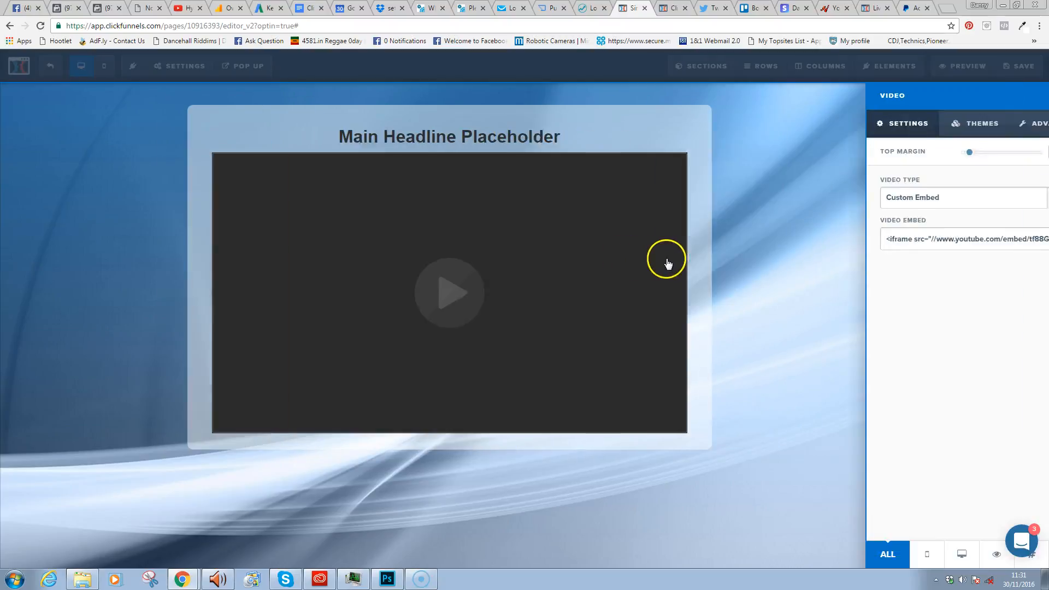
# - Apply the yellow-bordered theme to the video and set its top margin to 10
pyautogui.click(944, 131)
pyautogui.click(935, 465)
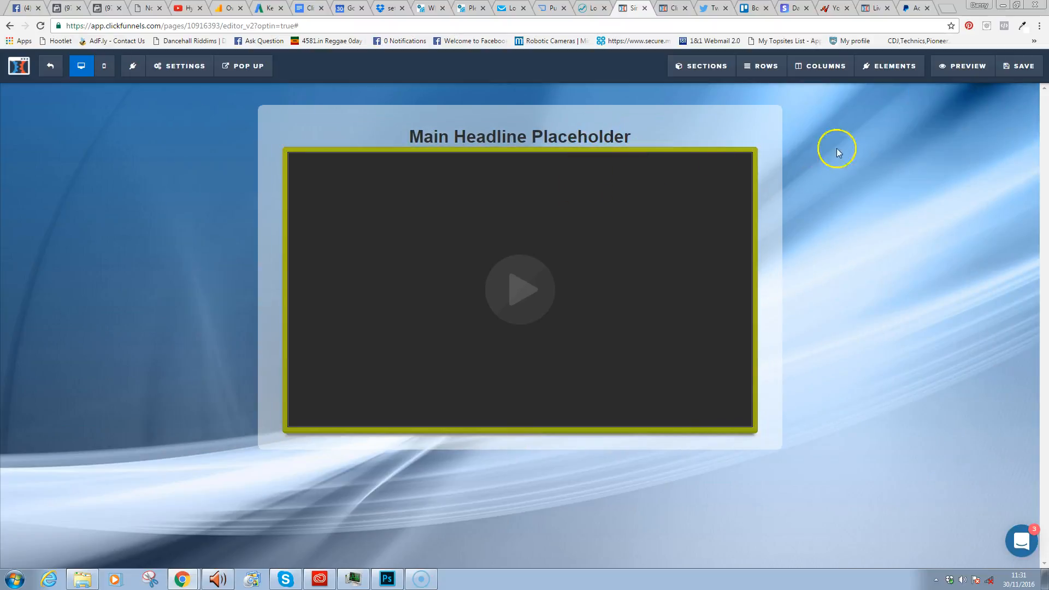
pyautogui.click(711, 150)
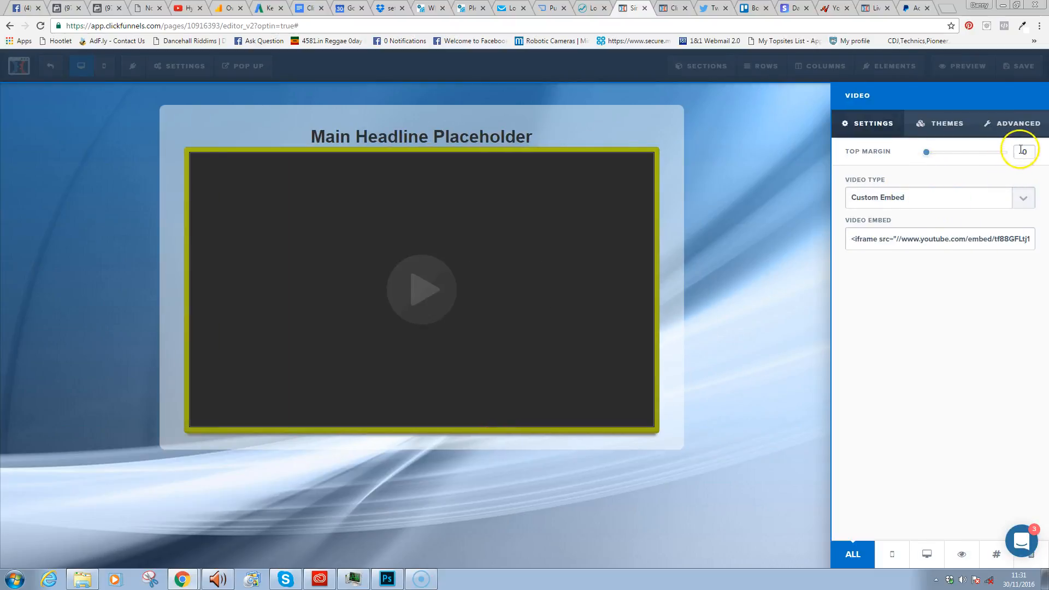
pyautogui.write('1')
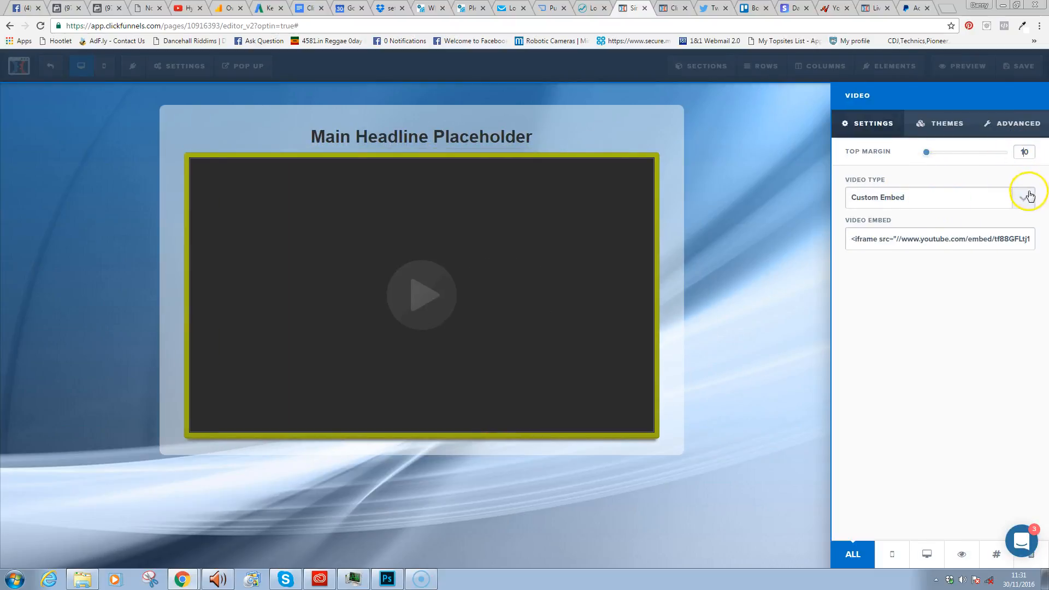
pyautogui.click(714, 159)
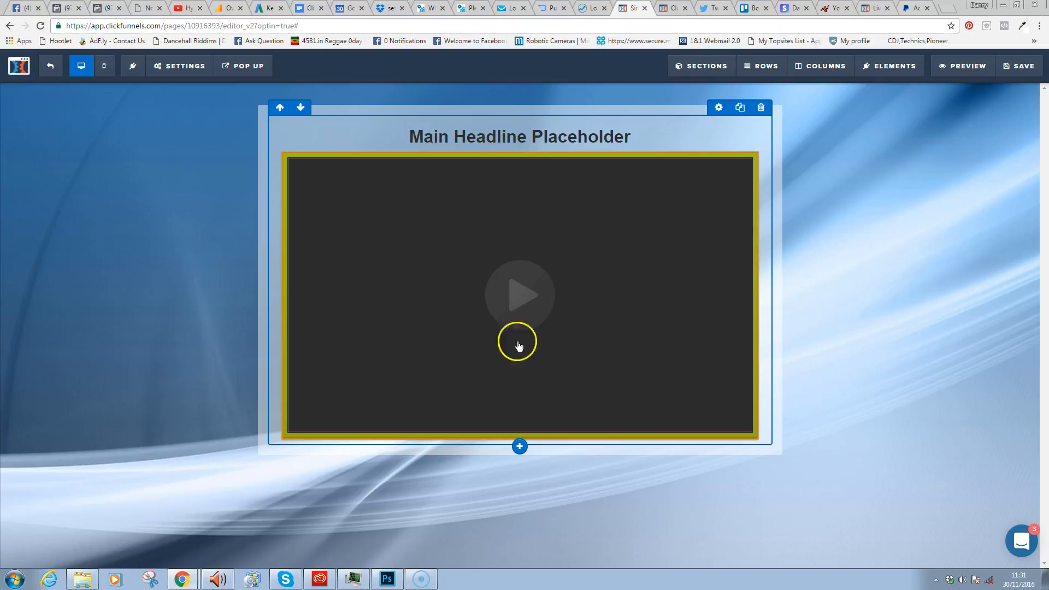
# - Add a Click to Sign Up button below the video and try a bold orange theme
pyautogui.click(520, 441)
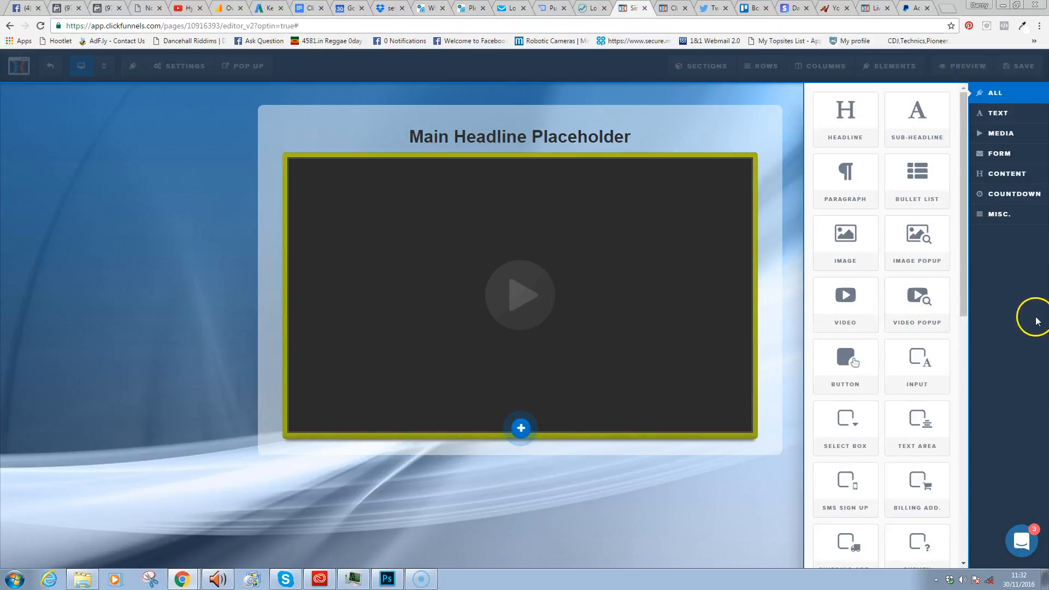
pyautogui.click(839, 372)
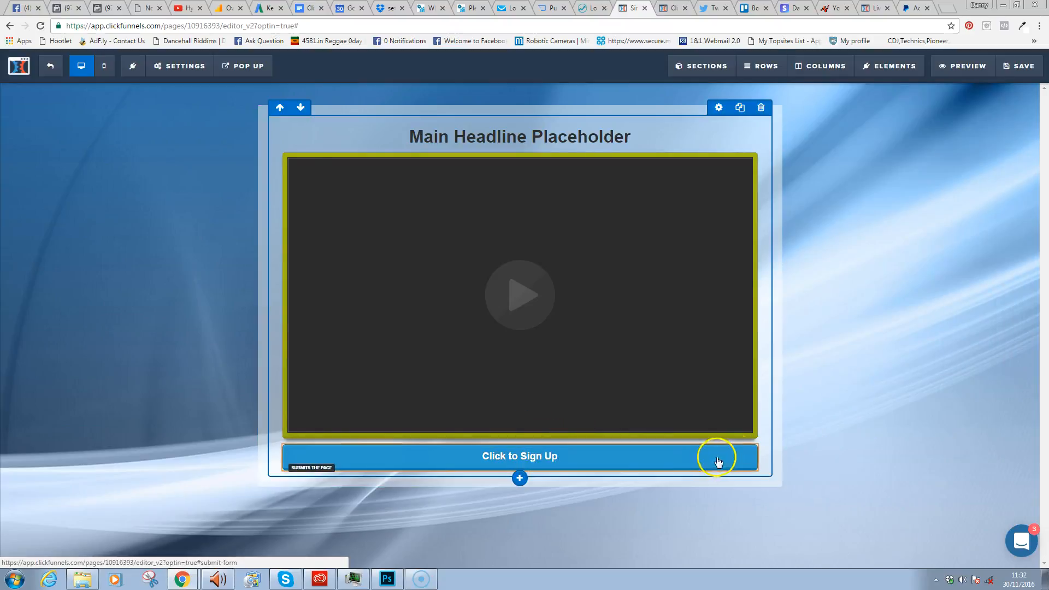
pyautogui.click(698, 459)
pyautogui.click(947, 117)
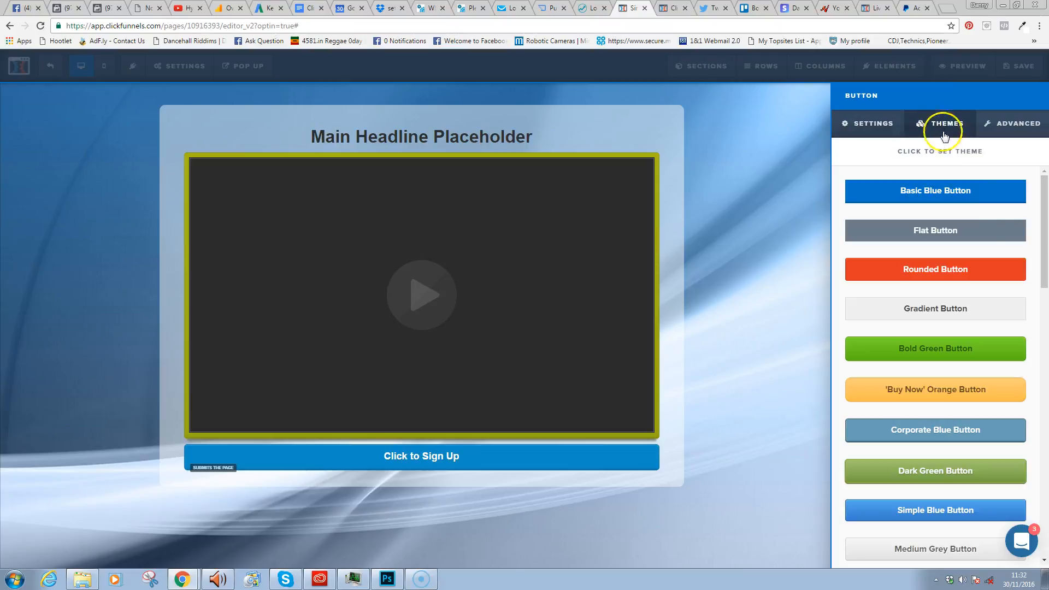
pyautogui.scroll(-2, 1045, 252)
pyautogui.moveTo(1046, 252); pyautogui.dragTo(1025, 366)
pyautogui.click(941, 330)
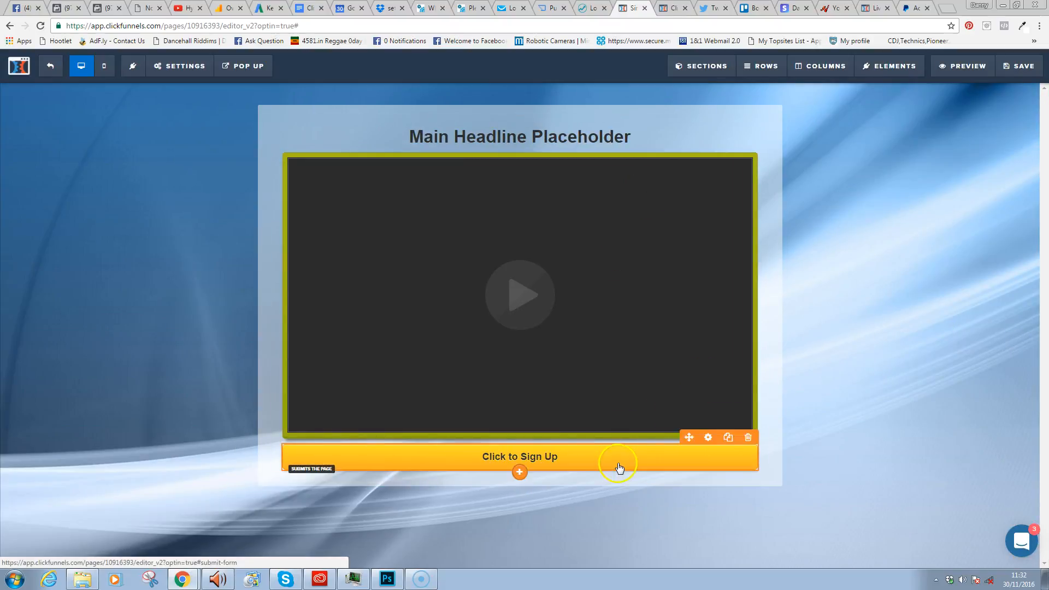
# - Restyle the sign-up button with the Dark Blue Button theme
pyautogui.click(708, 438)
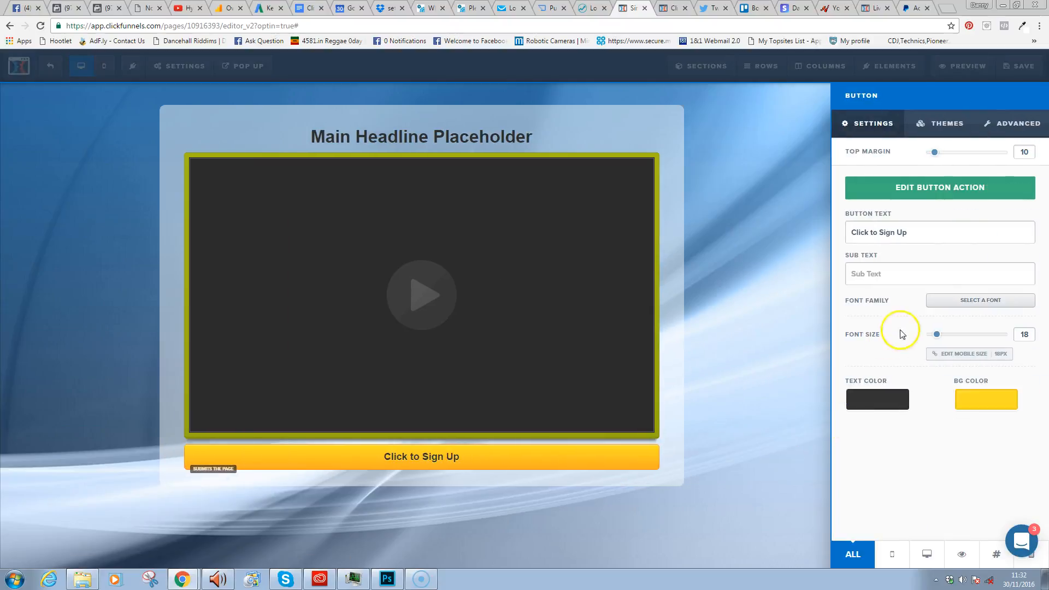
pyautogui.click(952, 135)
pyautogui.scroll(-6, 1032, 345)
pyautogui.scroll(3, 1033, 350)
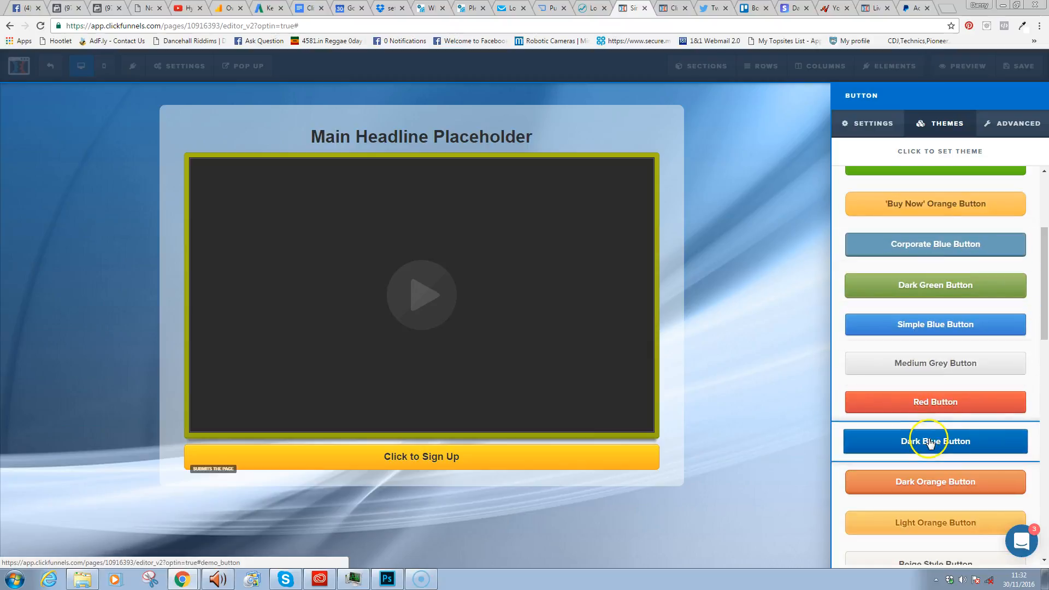
pyautogui.click(929, 438)
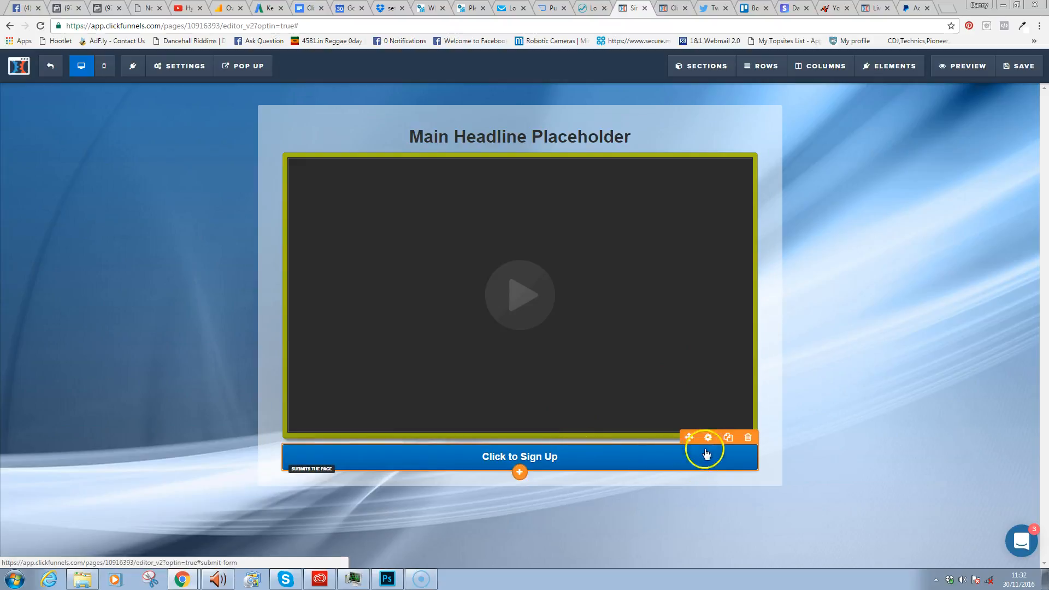
pyautogui.click(747, 433)
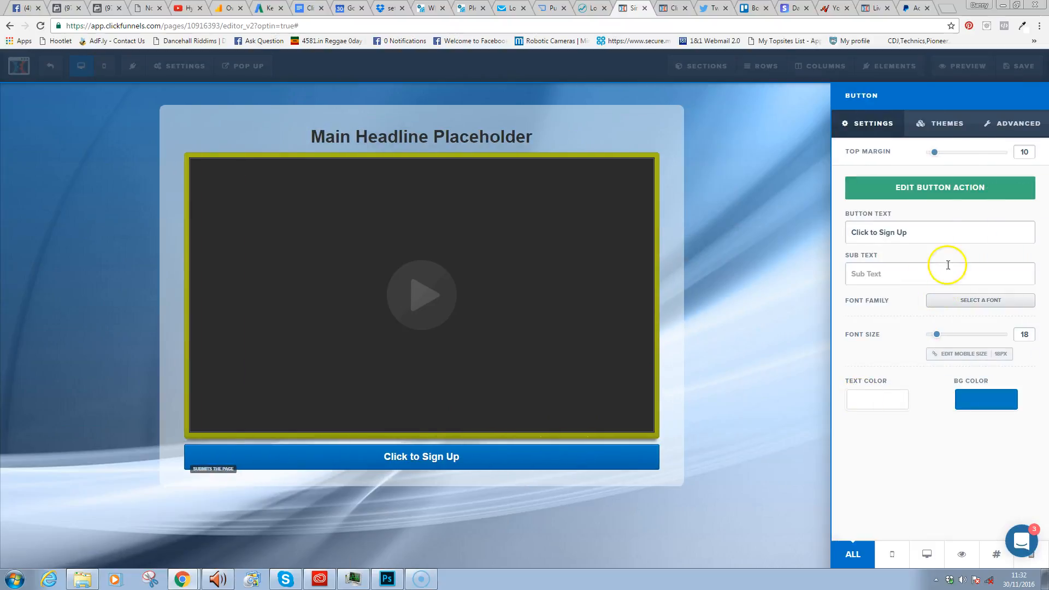
# - Raise the button's font size from 18 to 30 and try the Pink theme
pyautogui.moveTo(942, 338); pyautogui.dragTo(953, 338)
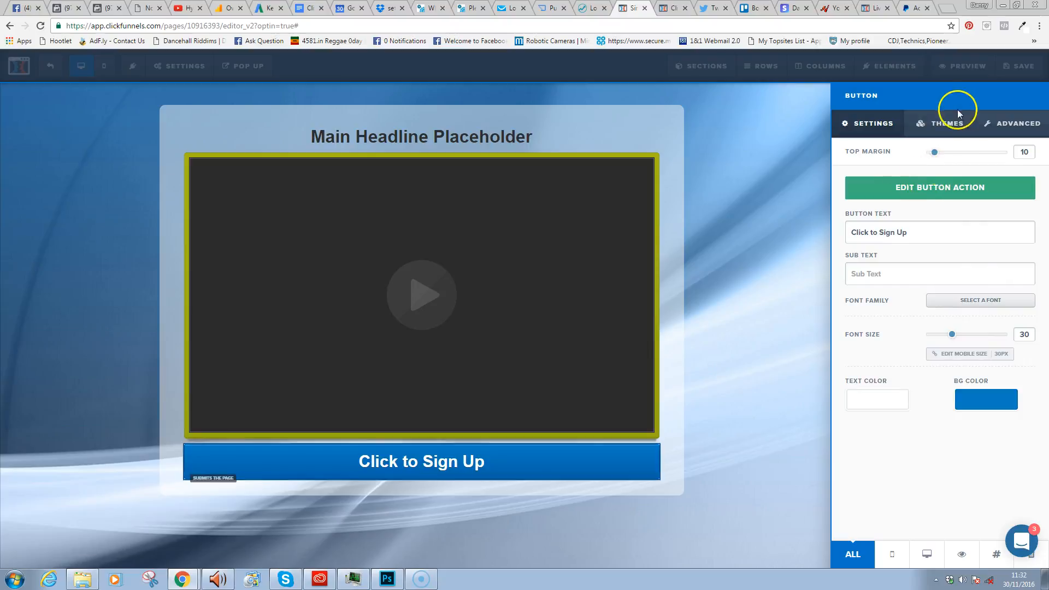
pyautogui.click(940, 123)
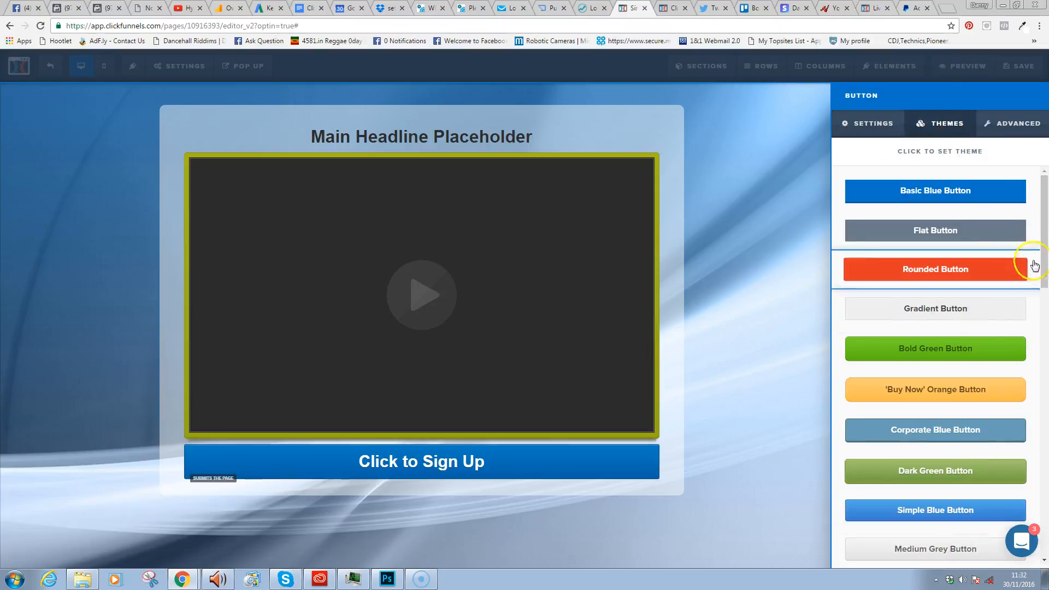
pyautogui.moveTo(1043, 219); pyautogui.dragTo(1044, 508)
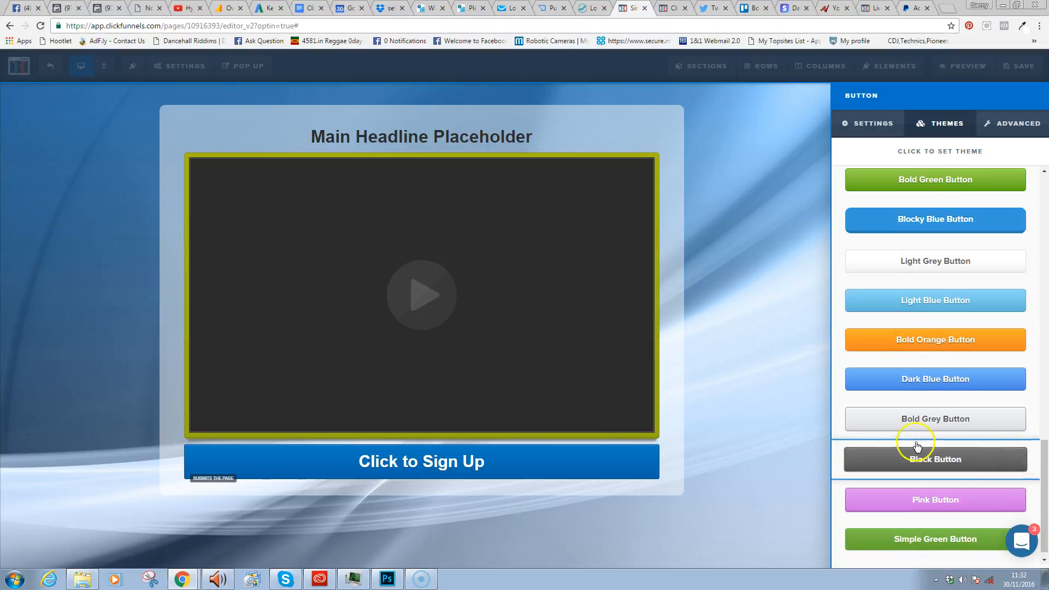
pyautogui.click(938, 504)
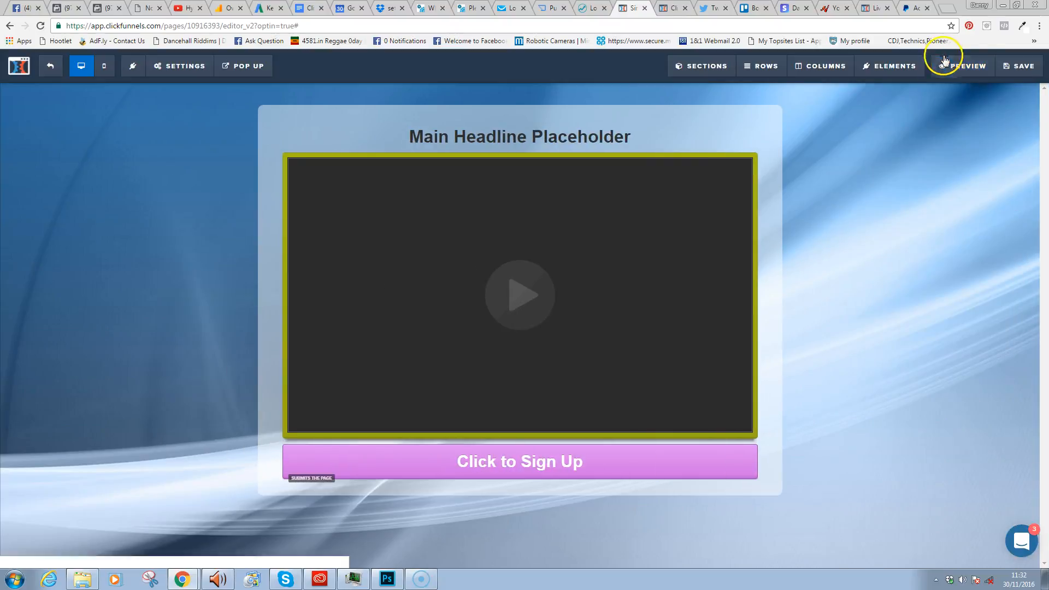
# - Try the 'Buy Now' Orange button theme, then reapply Dark Blue Button
pyautogui.click(670, 473)
pyautogui.click(946, 122)
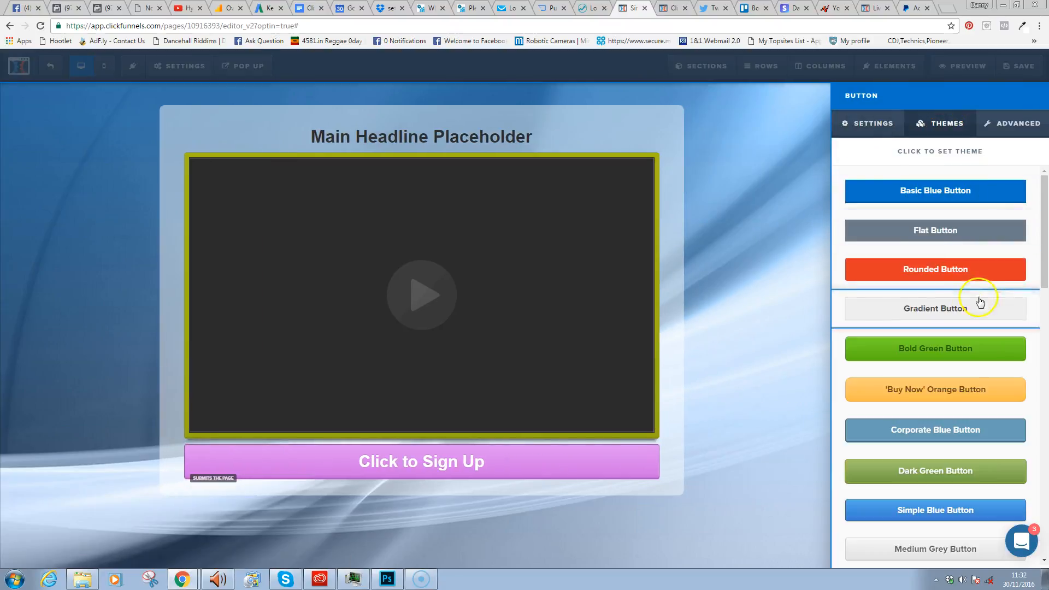
pyautogui.click(969, 400)
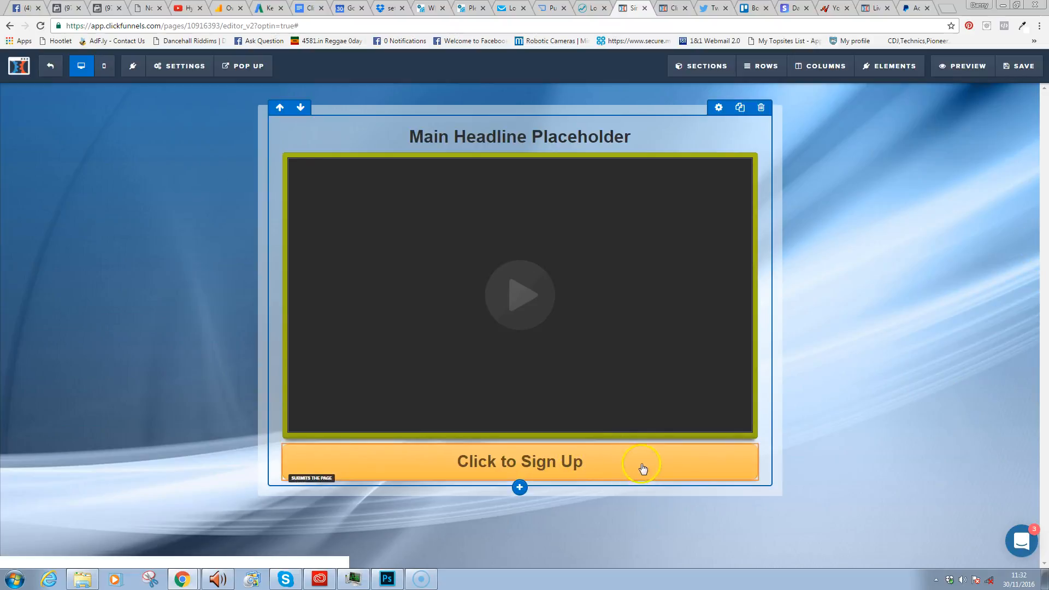
pyautogui.click(614, 470)
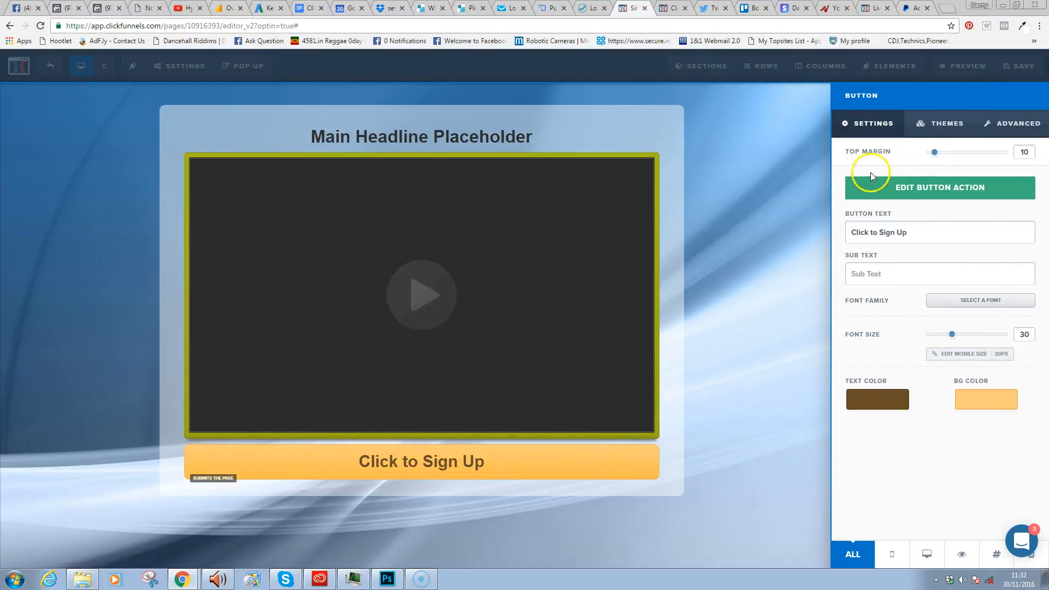
pyautogui.click(943, 123)
pyautogui.scroll(-1, 1045, 292)
pyautogui.moveTo(1046, 292); pyautogui.dragTo(1041, 350)
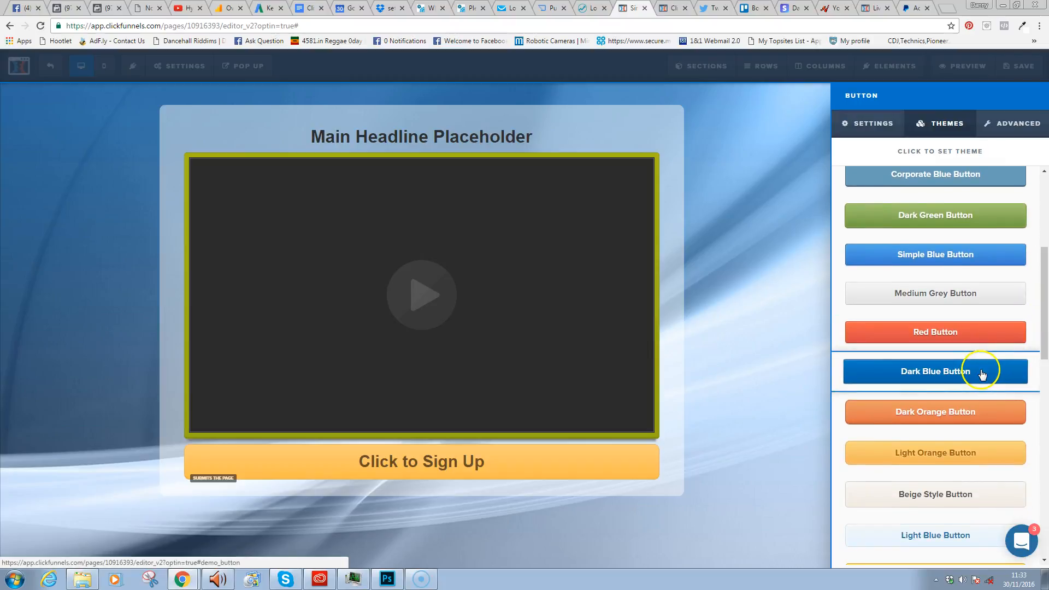
pyautogui.click(982, 373)
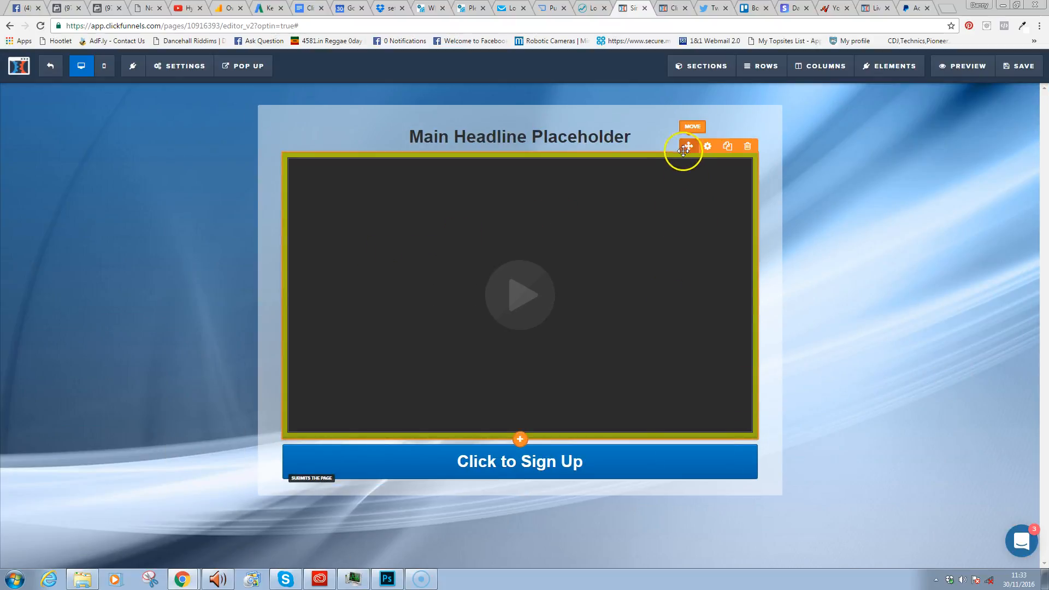
# - Apply the black frame theme to the video
pyautogui.click(709, 147)
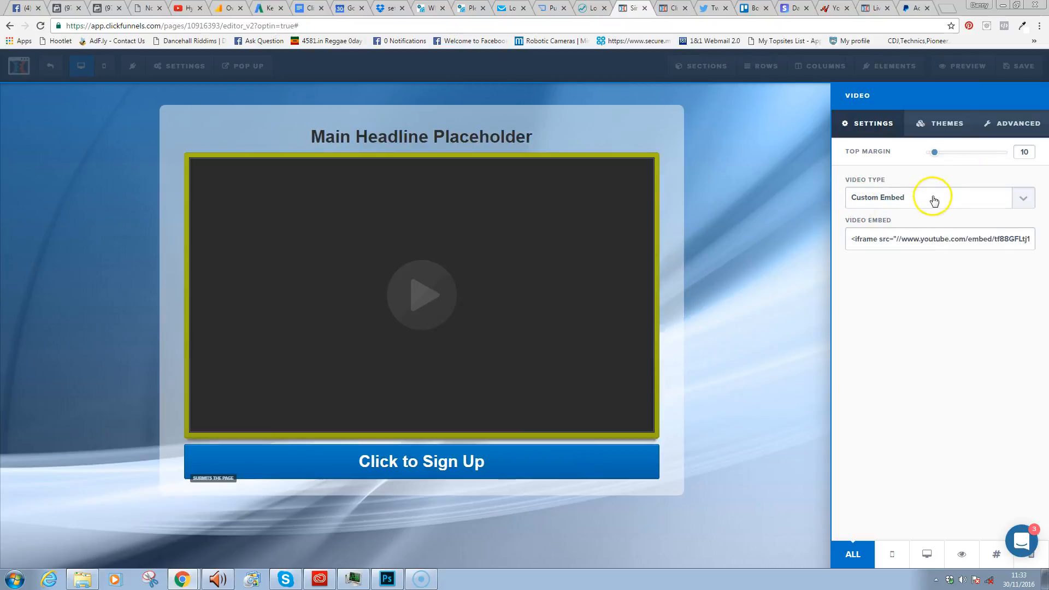
pyautogui.click(948, 124)
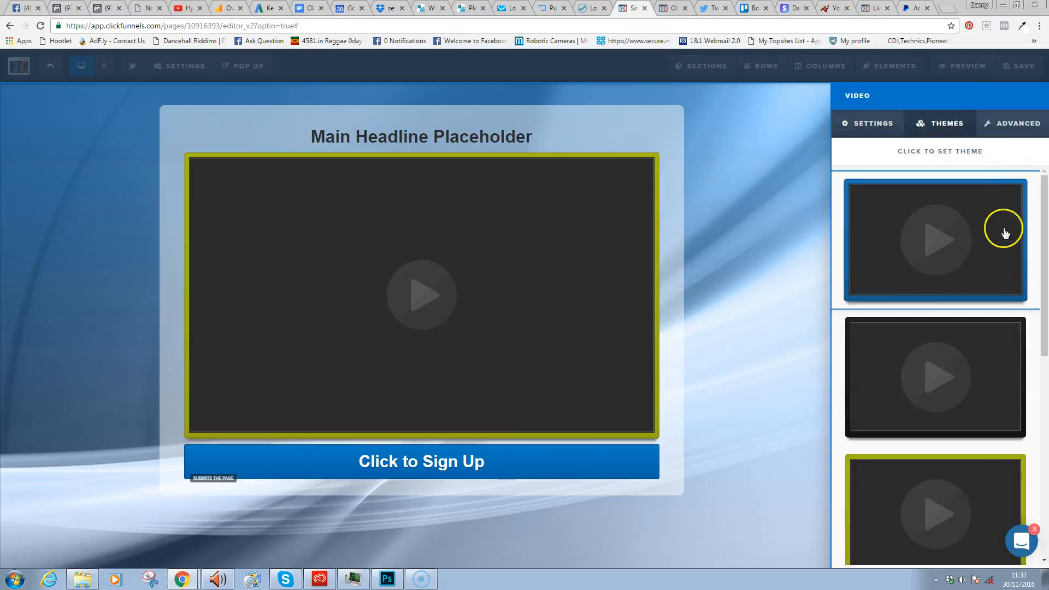
pyautogui.click(987, 372)
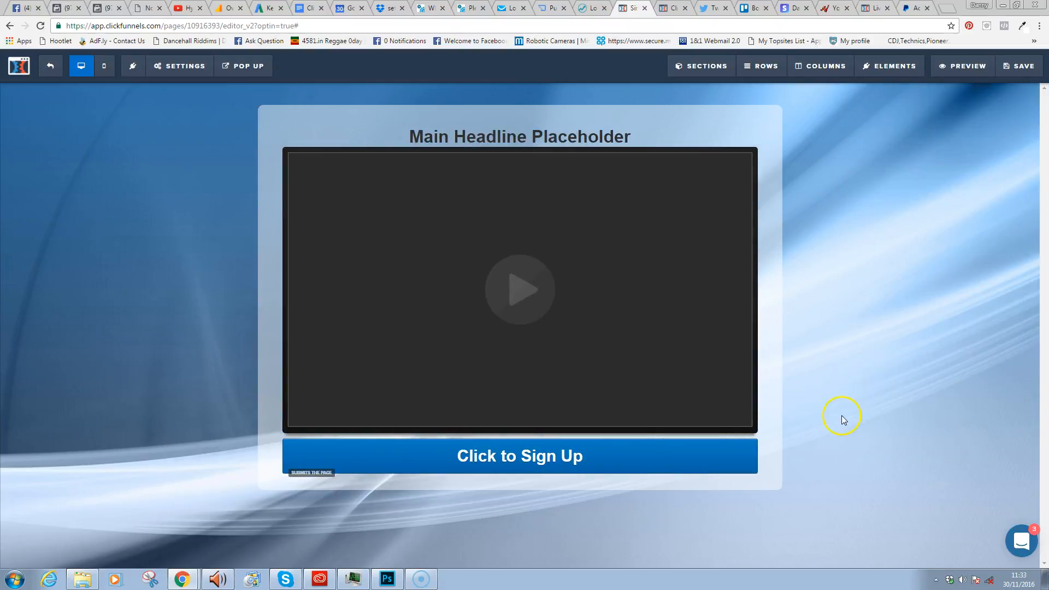
# - Enlarge the headline to font size 40 and reduce its top margin to 5
pyautogui.click(650, 135)
pyautogui.moveTo(651, 135); pyautogui.dragTo(393, 147)
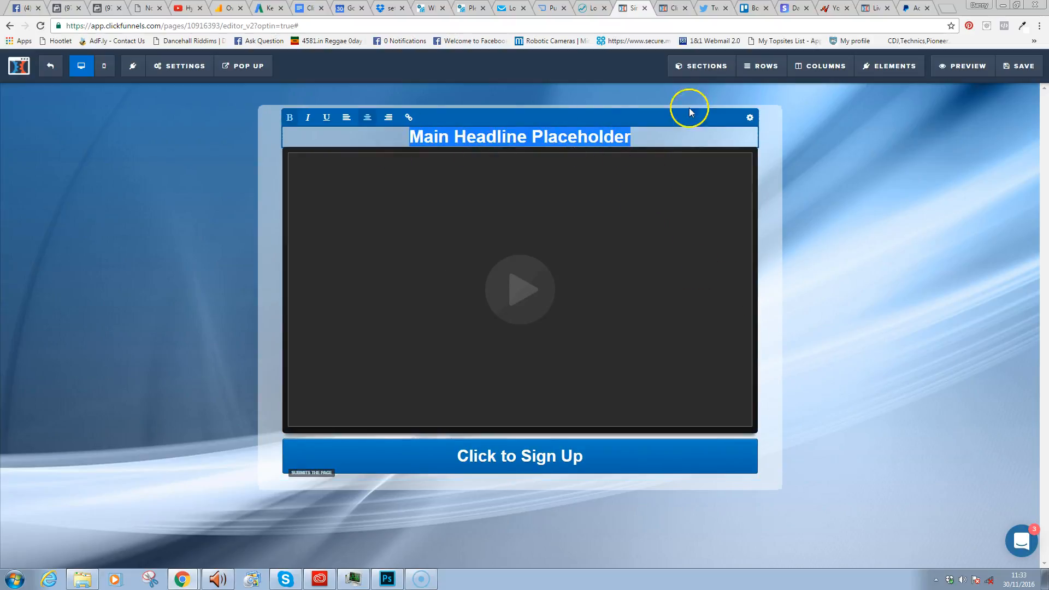
pyautogui.click(750, 118)
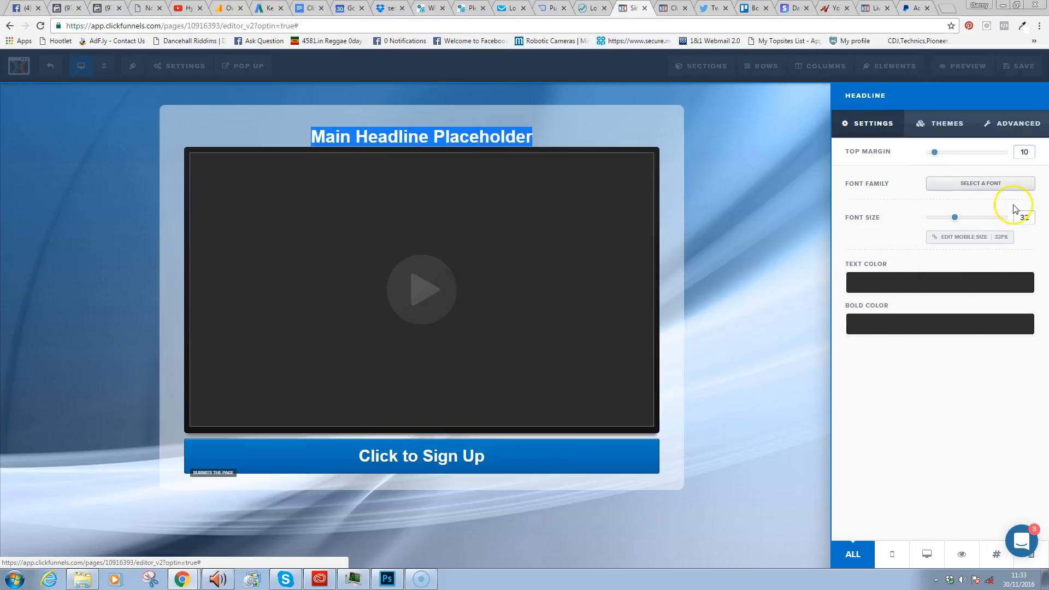
pyautogui.moveTo(959, 220); pyautogui.dragTo(966, 219)
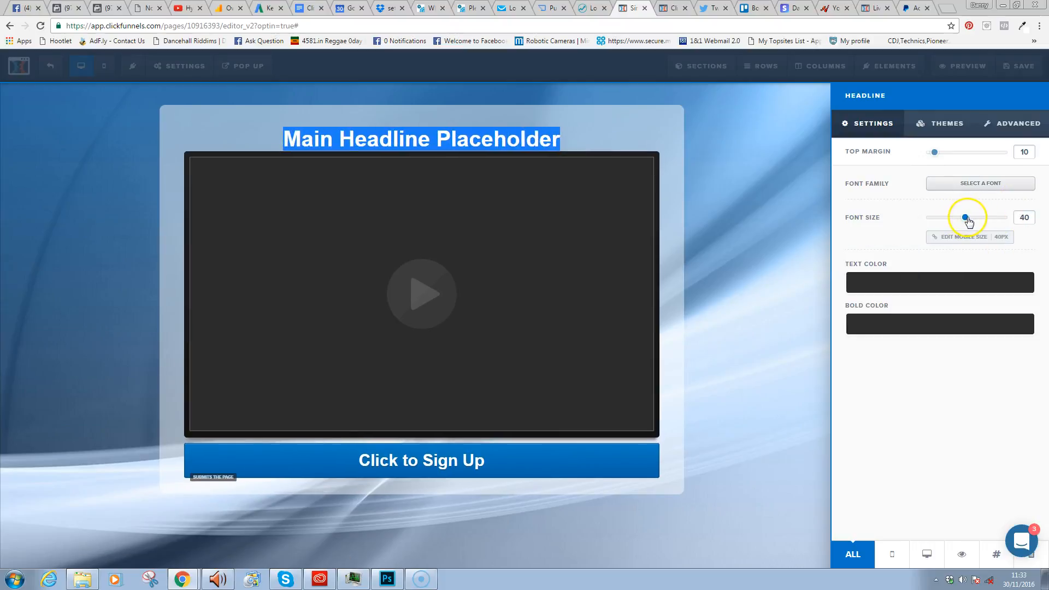
pyautogui.moveTo(932, 156); pyautogui.dragTo(930, 156)
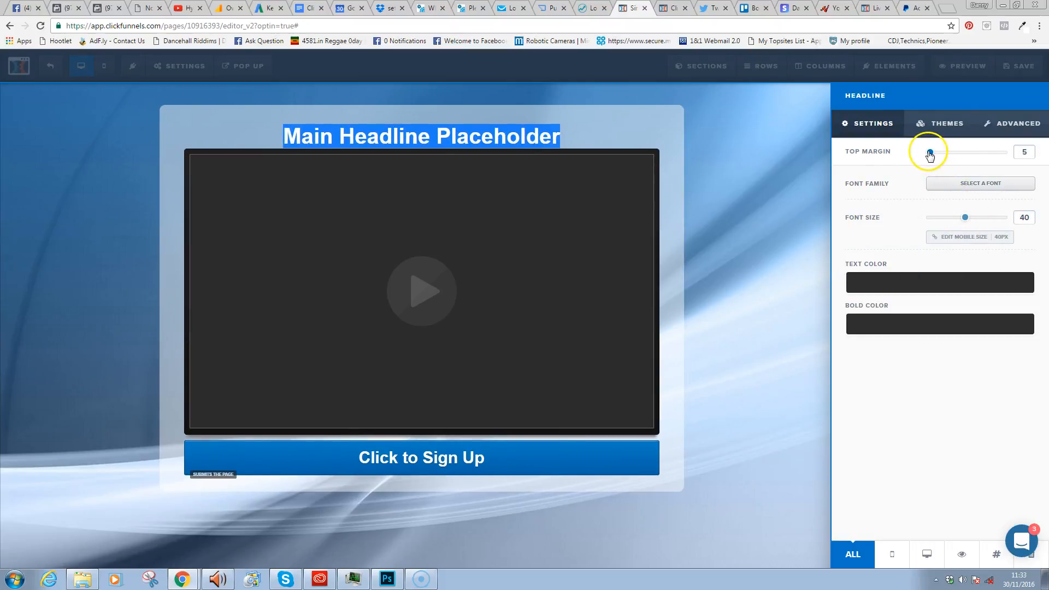
pyautogui.click(600, 277)
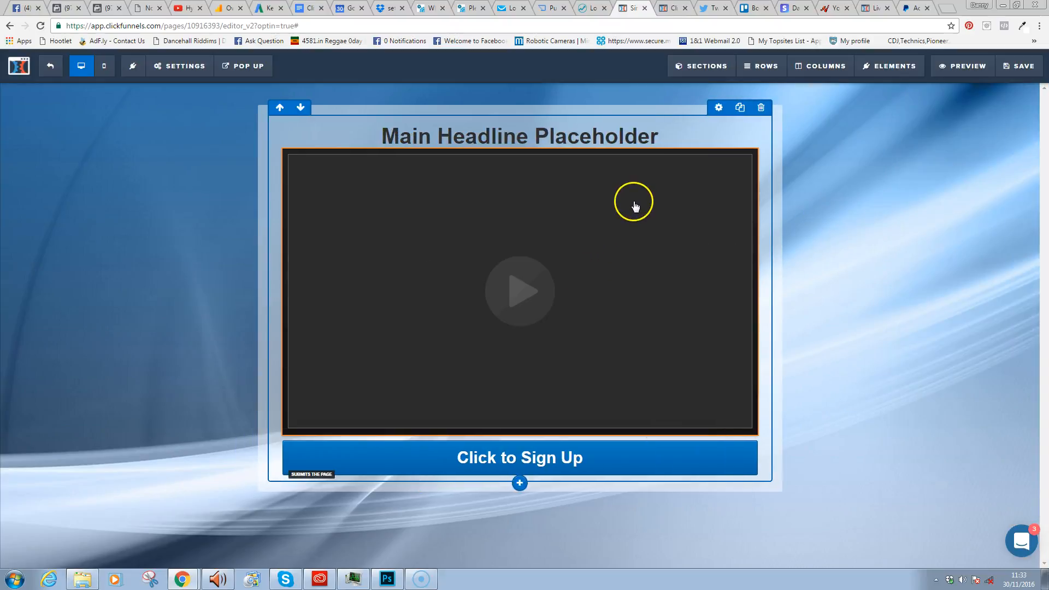
# - Give the video a top margin of 5 and save the page
pyautogui.click(714, 146)
pyautogui.moveTo(931, 157); pyautogui.dragTo(939, 157)
pyautogui.click(787, 145)
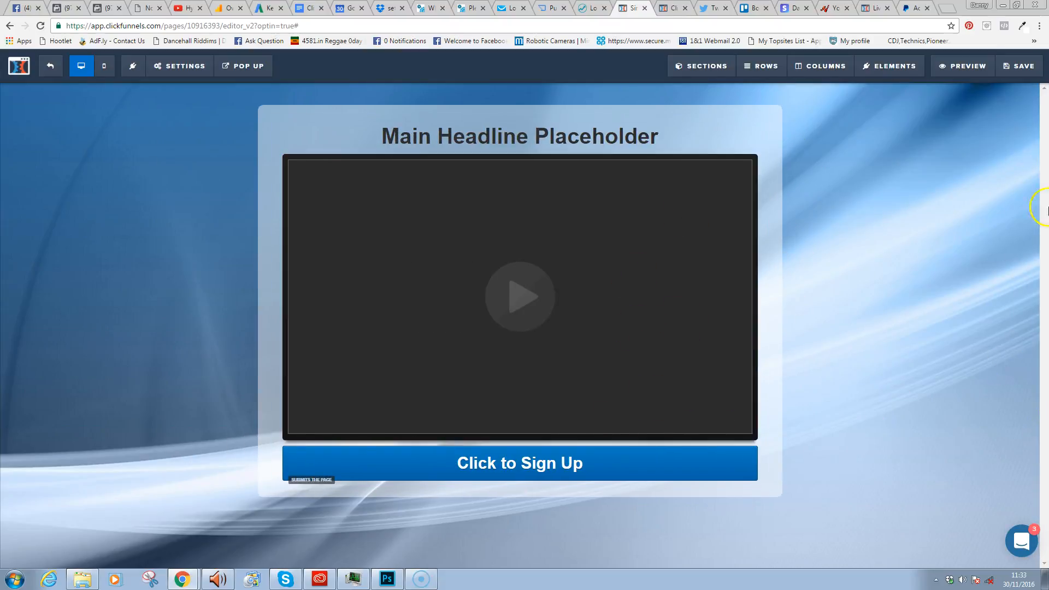
pyautogui.click(1016, 70)
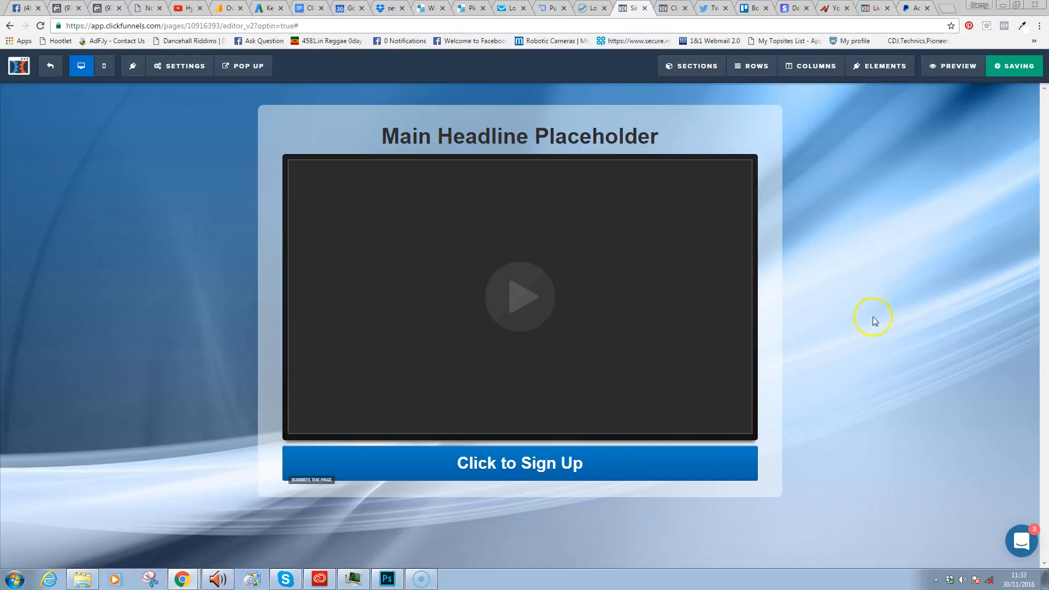
# - Change the button text to 'YES! I Want A Free Copy Of' the author's New Book
pyautogui.click(656, 468)
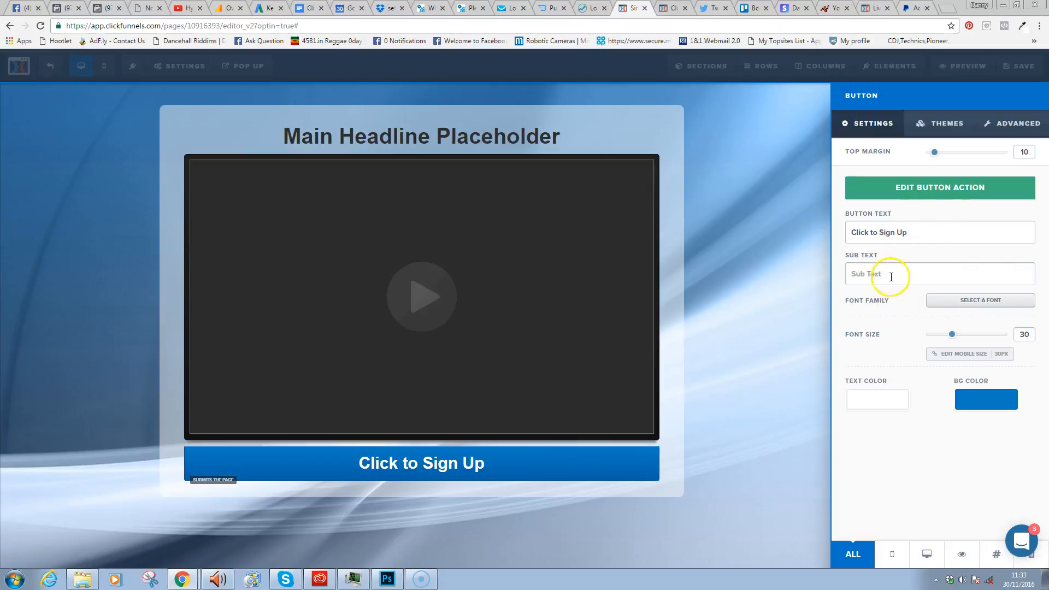
pyautogui.moveTo(920, 232); pyautogui.dragTo(847, 233)
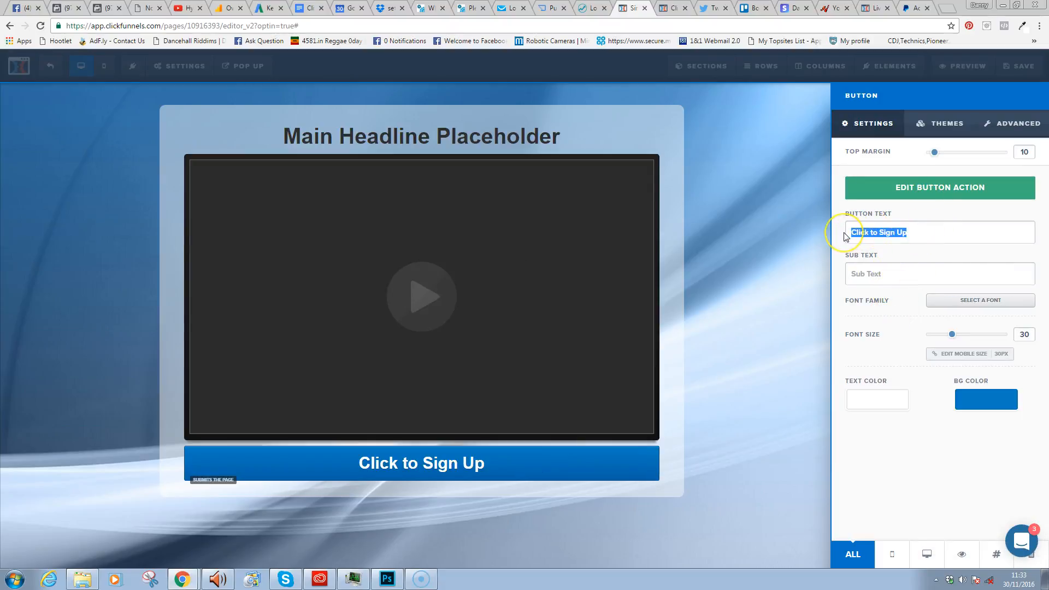
pyautogui.write('YES!')
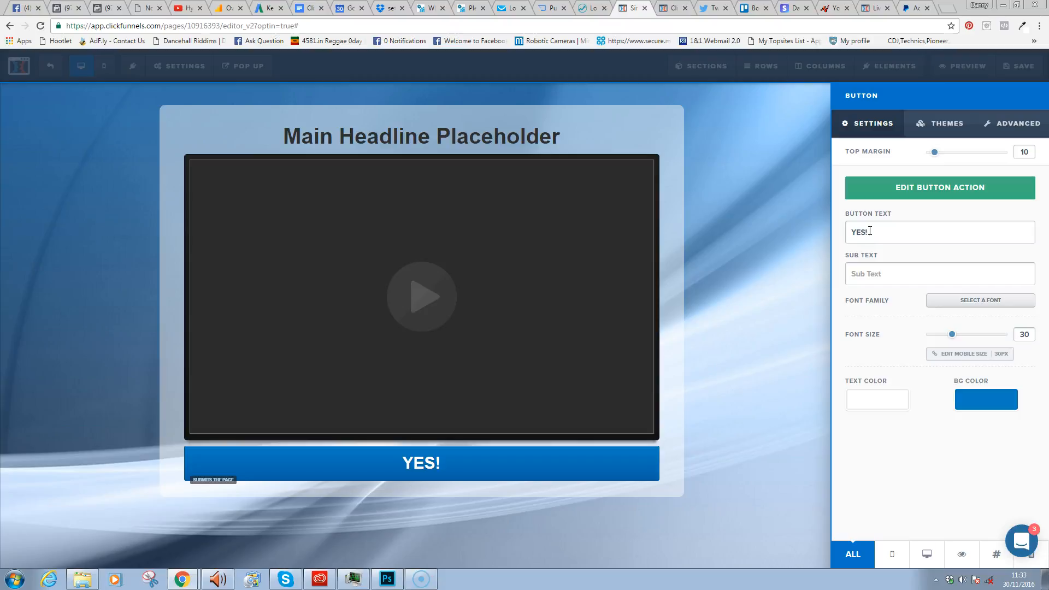
pyautogui.write('Want A Free ')
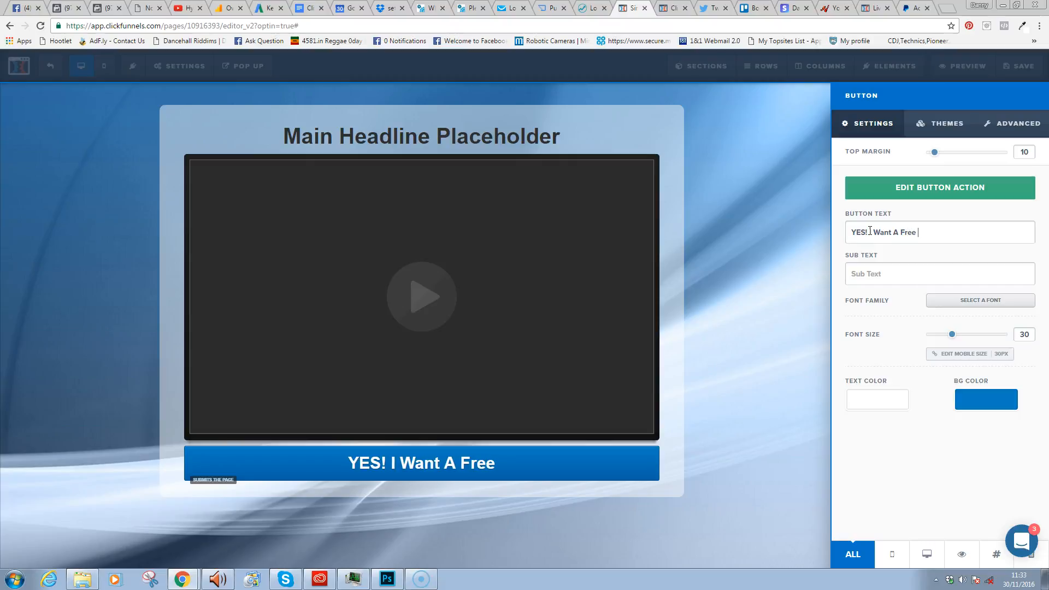
pyautogui.write('Copy Of Simon')
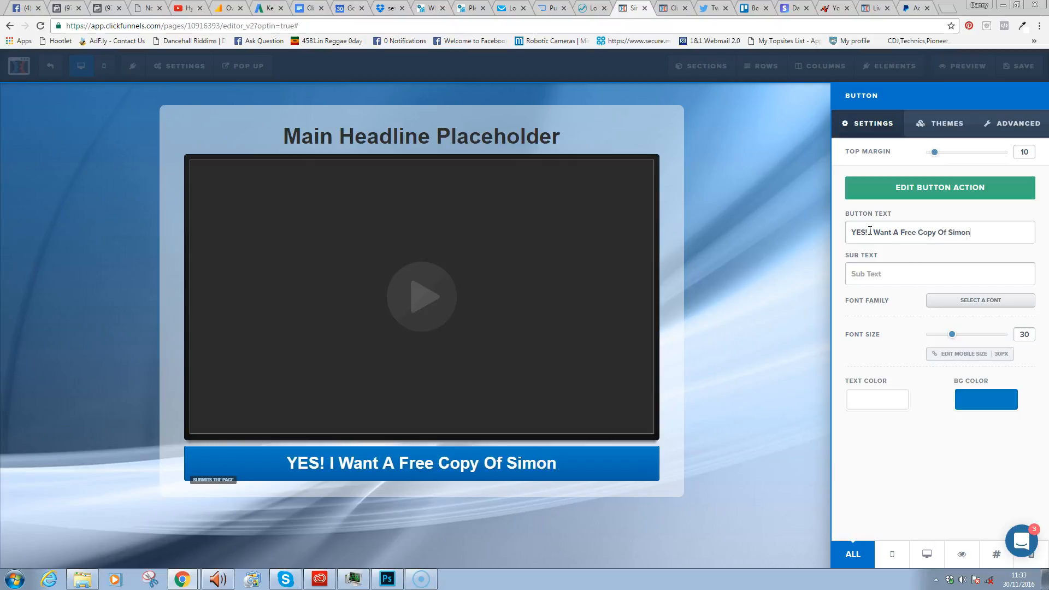
pyautogui.write("'s Ne w Book")
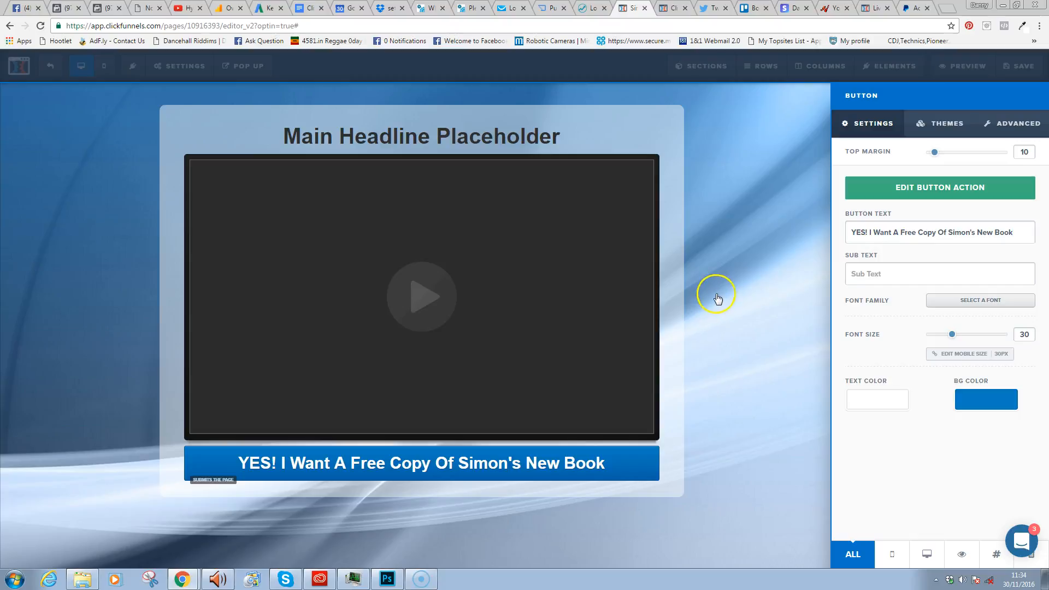
pyautogui.click(581, 147)
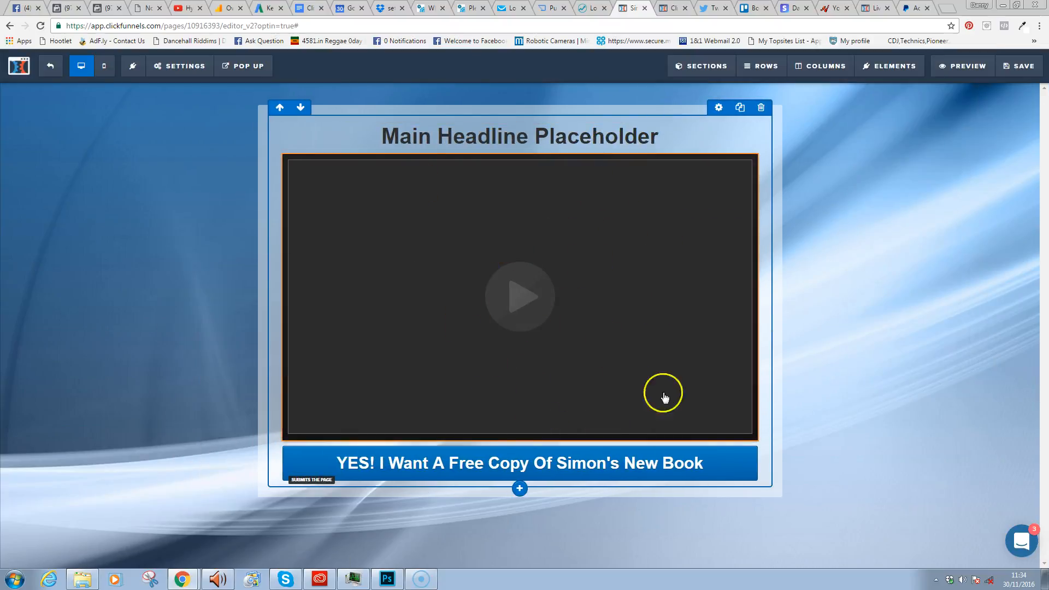
# - Set the video element's Video Type to YouTube
pyautogui.click(505, 353)
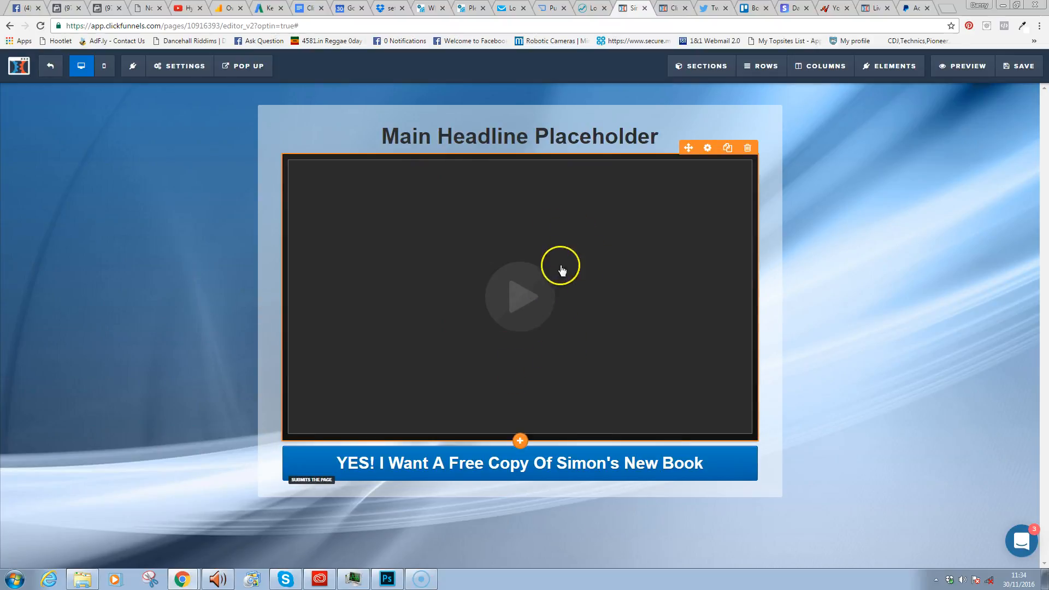
pyautogui.click(633, 292)
pyautogui.click(946, 200)
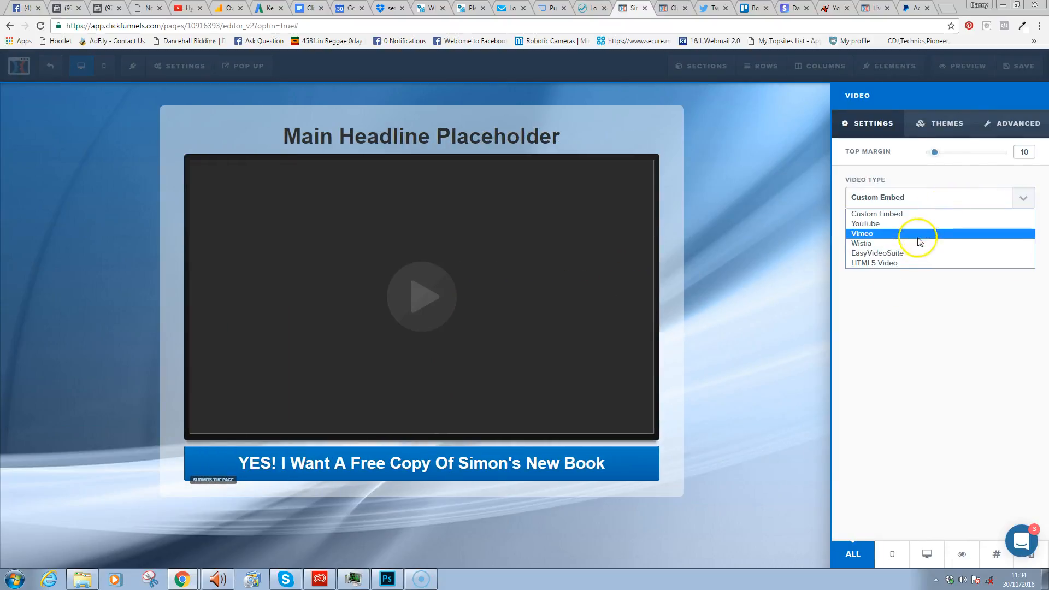
pyautogui.click(918, 224)
pyautogui.click(962, 241)
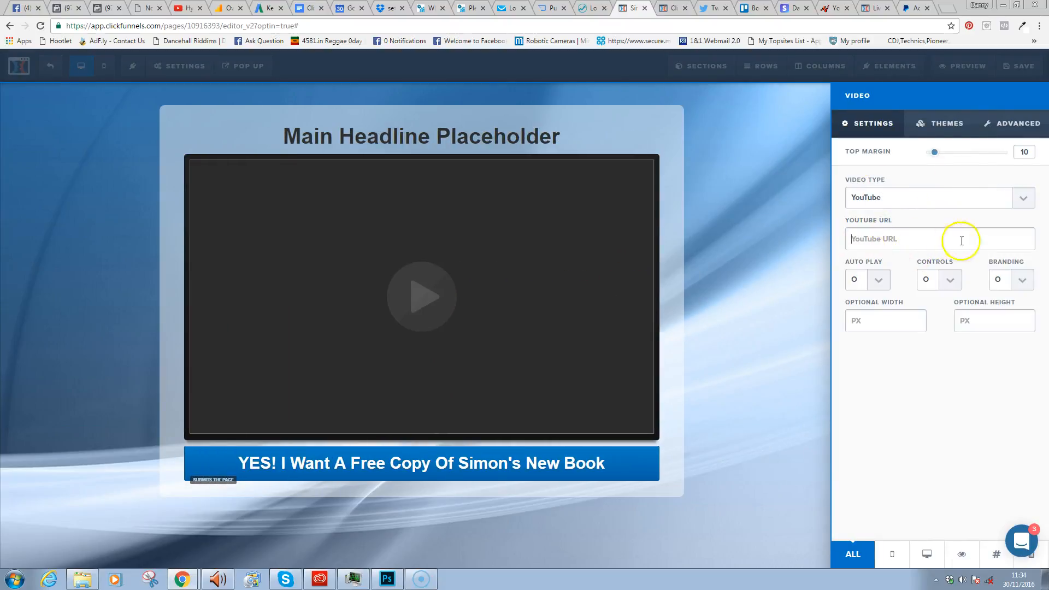
# - Replace the placeholder headline text, leaving it reading 'Get'
pyautogui.click(423, 136)
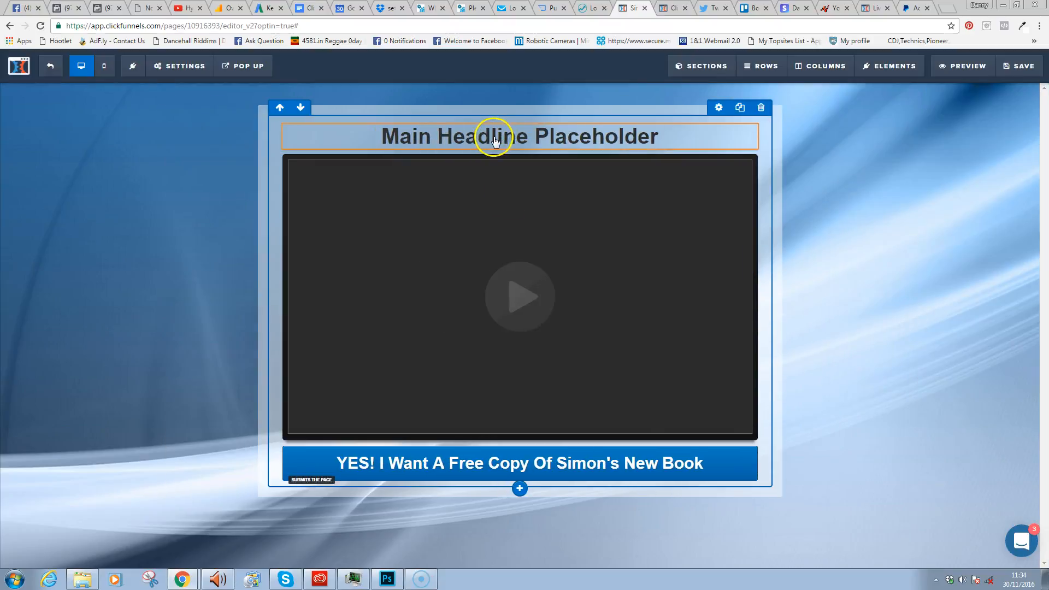
pyautogui.tripleClick(496, 136)
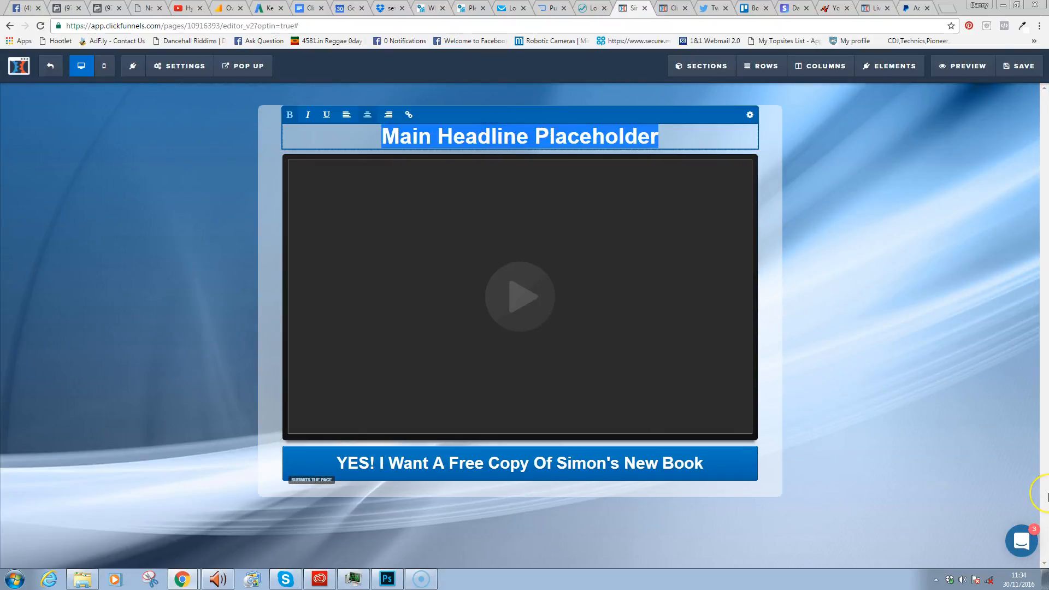
pyautogui.write('FREE Book')
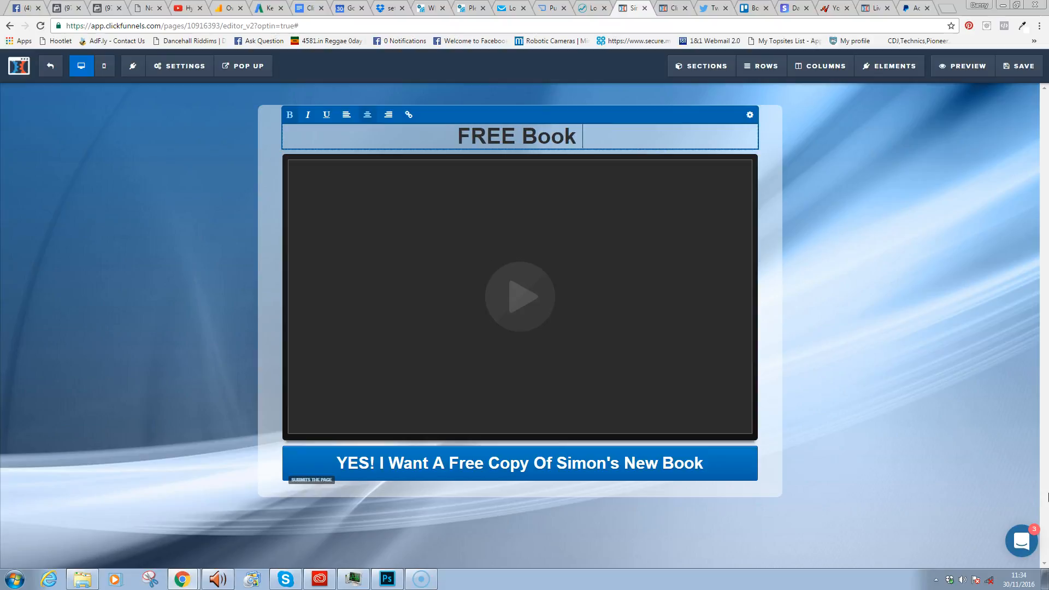
pyautogui.press('BackSpace')
pyautogui.press('BackSpace')
pyautogui.press('BackSpace')
pyautogui.hotkey('ctrl', 'a')
pyautogui.write('Ge')
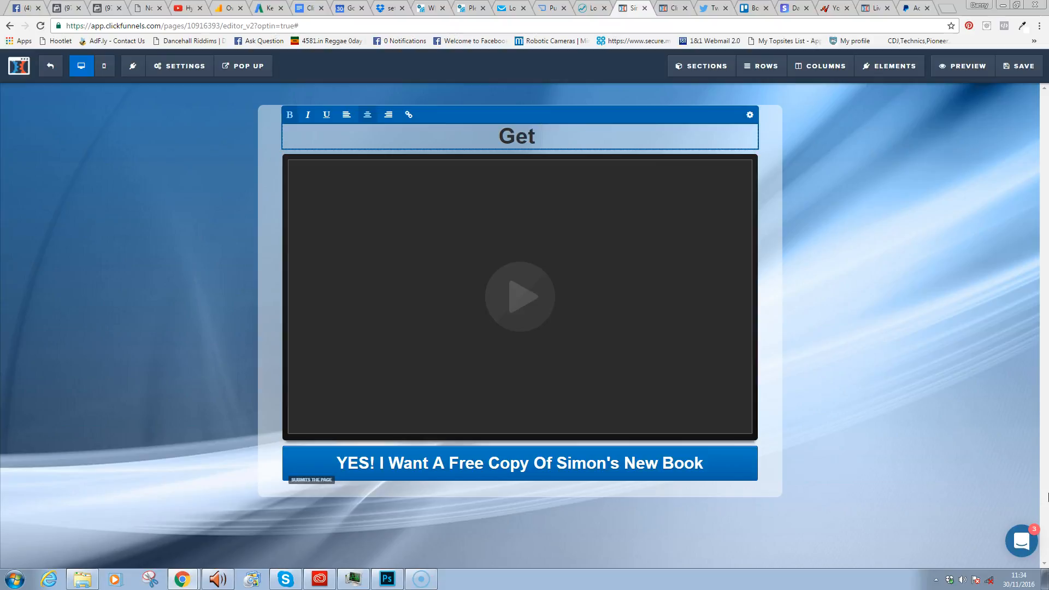
# - Copy the title 'Interpreneur' from the book's sales page and return to the ClickFunnels editor
pyautogui.moveTo(200, 574)
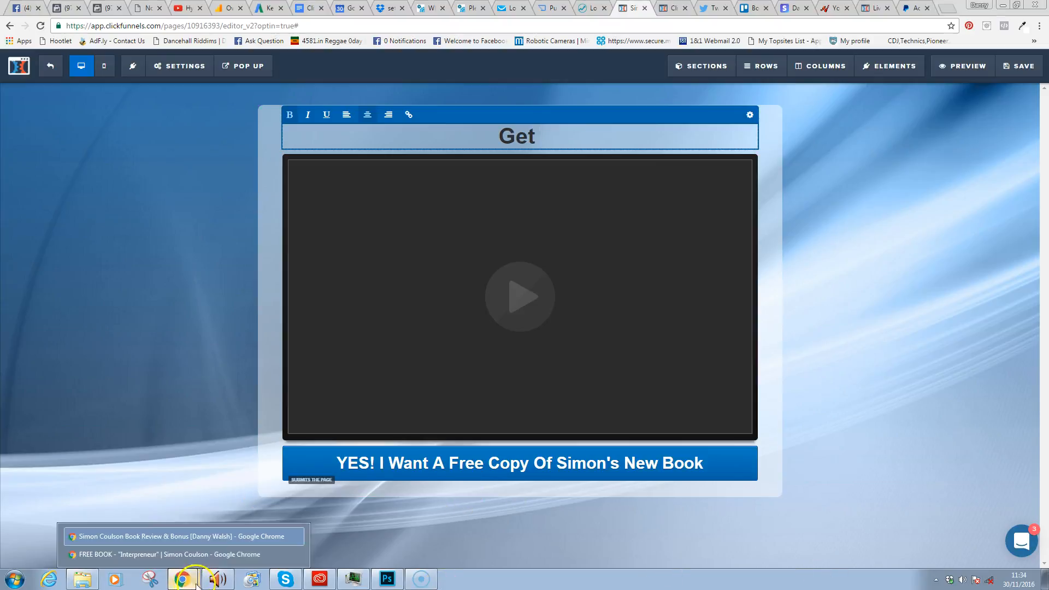
pyautogui.click(230, 553)
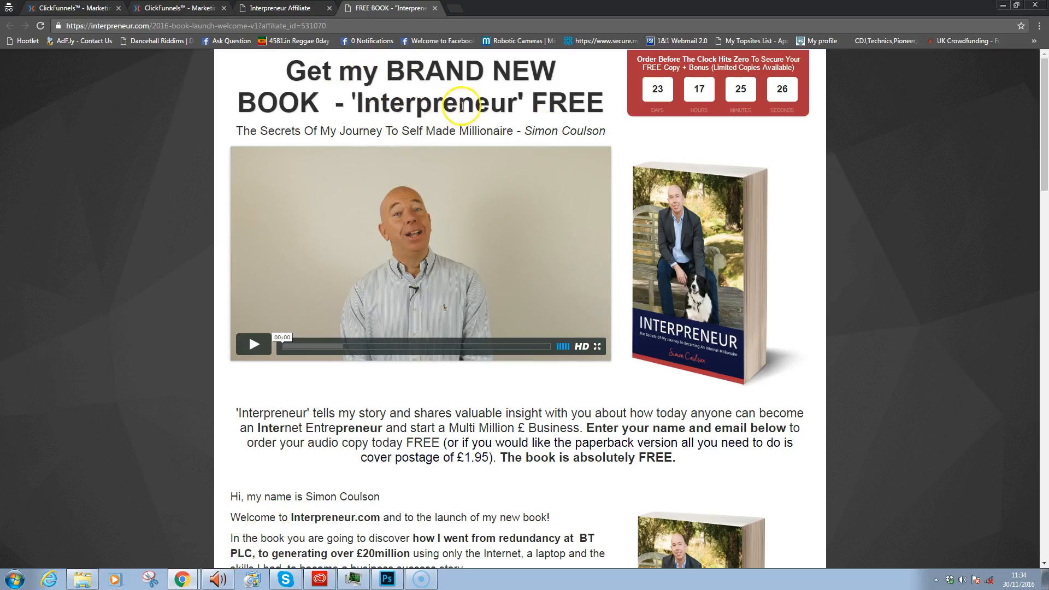
pyautogui.moveTo(517, 104); pyautogui.dragTo(357, 113)
pyautogui.rightClick(362, 113)
pyautogui.click(391, 120)
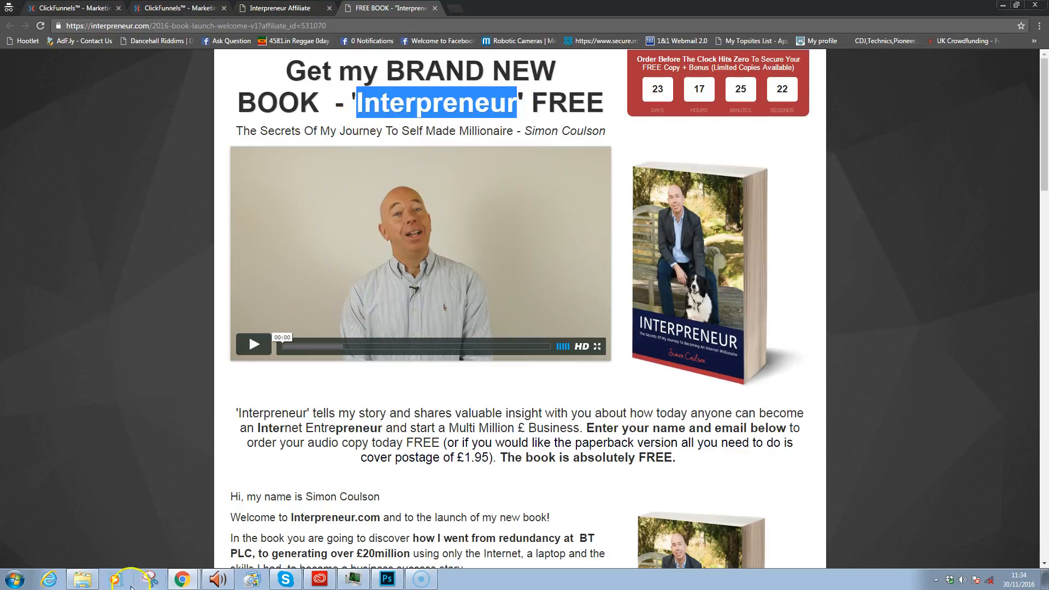
pyautogui.moveTo(182, 578)
pyautogui.click(159, 536)
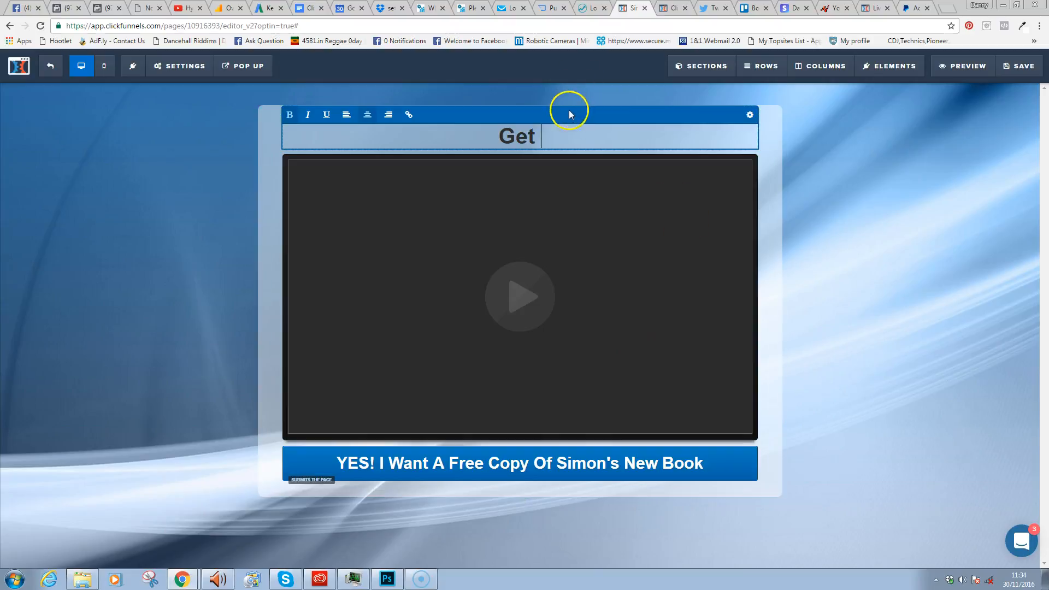
# - Write the headline 'Get Interpreneur, The Brand New Book By' the author '& My Exclusive Bonus'
pyautogui.hotkey('ctrl', 'v')
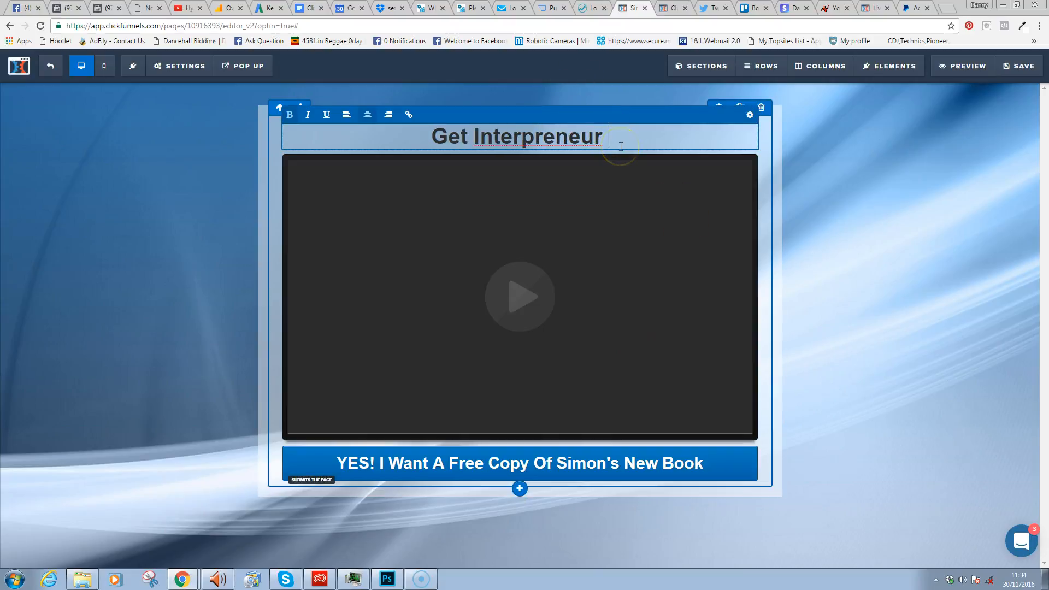
pyautogui.write('Pl')
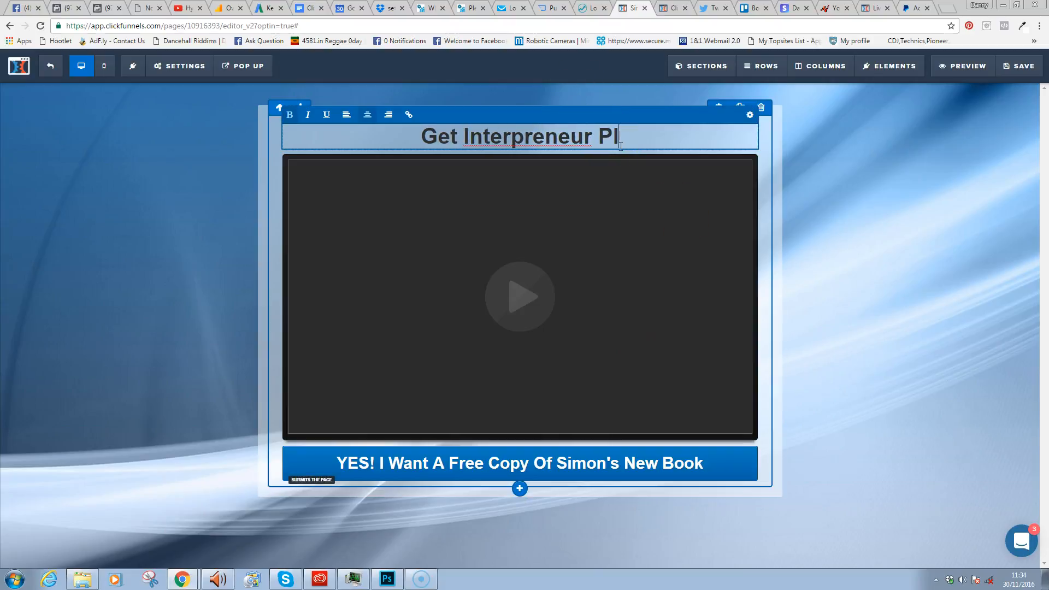
pyautogui.write('us My ')
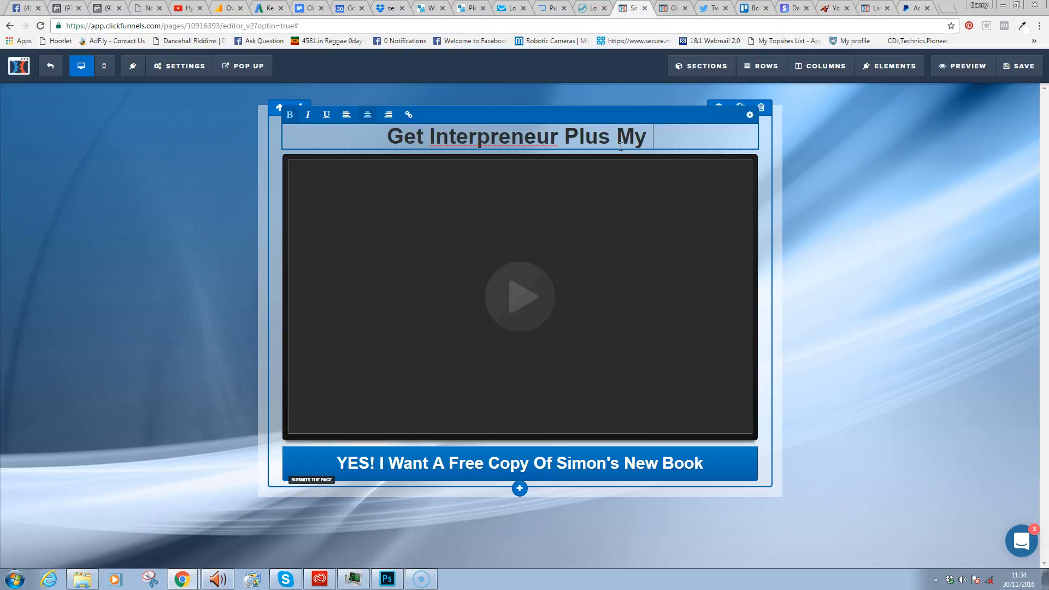
pyautogui.write('Exclusiv')
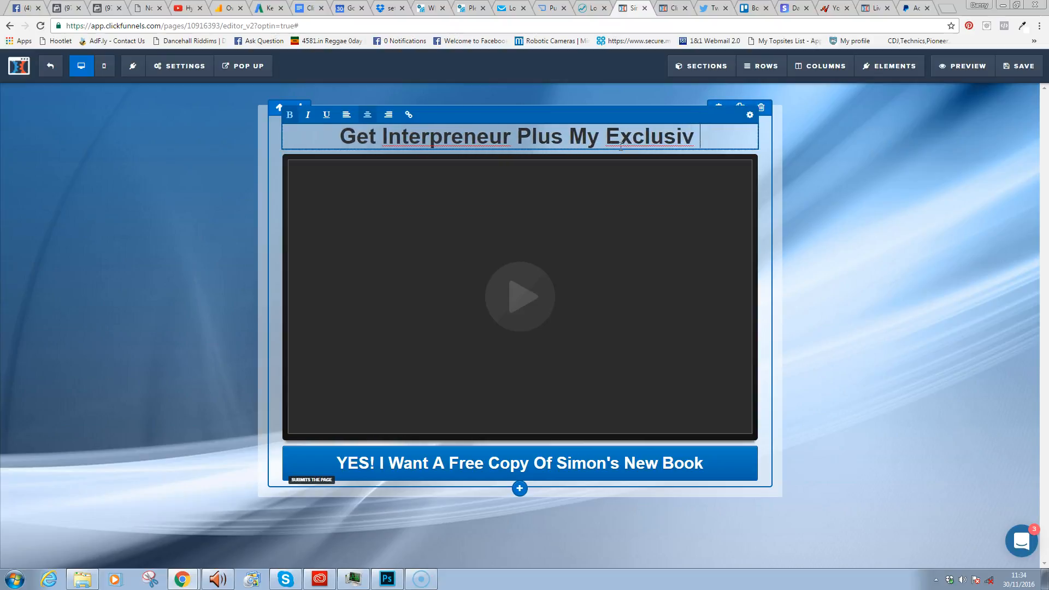
pyautogui.write('e Bonmus')
pyautogui.press('BackSpace')
pyautogui.press('BackSpace')
pyautogui.press('BackSpace')
pyautogui.press('BackSpace')
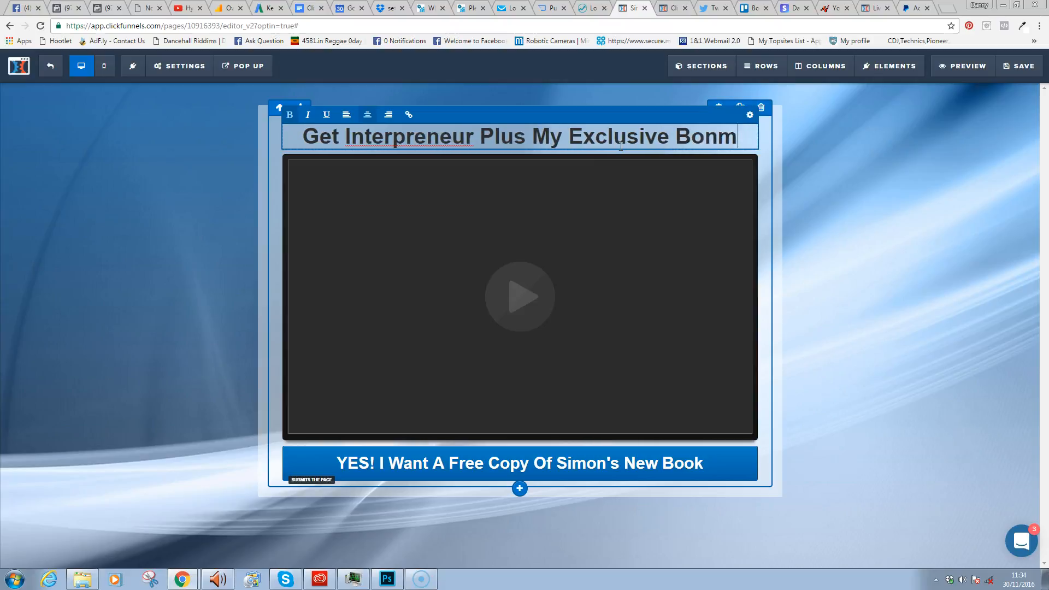
pyautogui.write('nus')
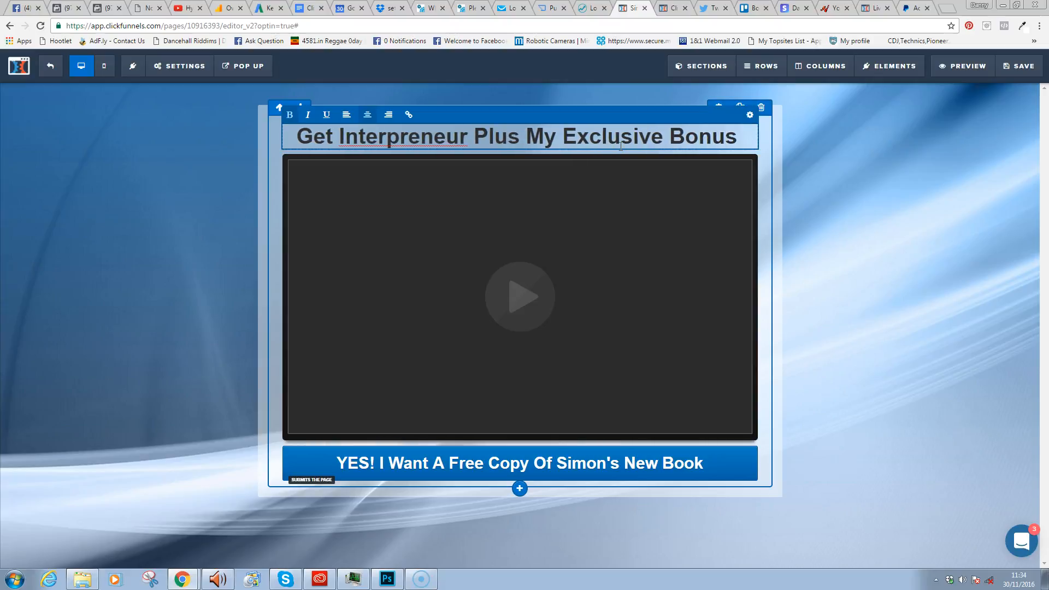
pyautogui.click(469, 137)
pyautogui.write('Interpreneur')
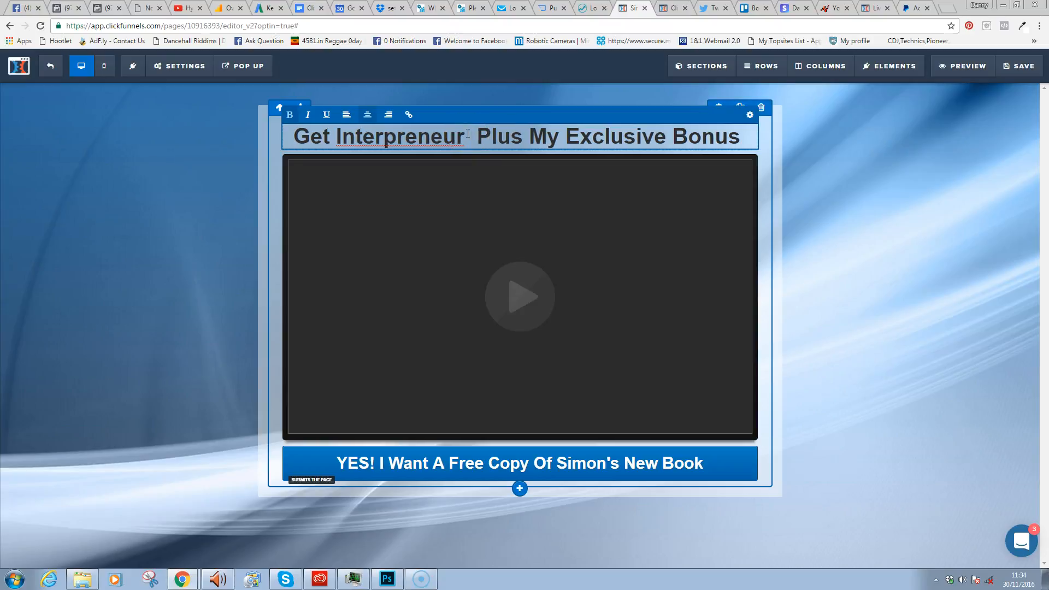
pyautogui.write(', The ')
pyautogui.write('Brand New B')
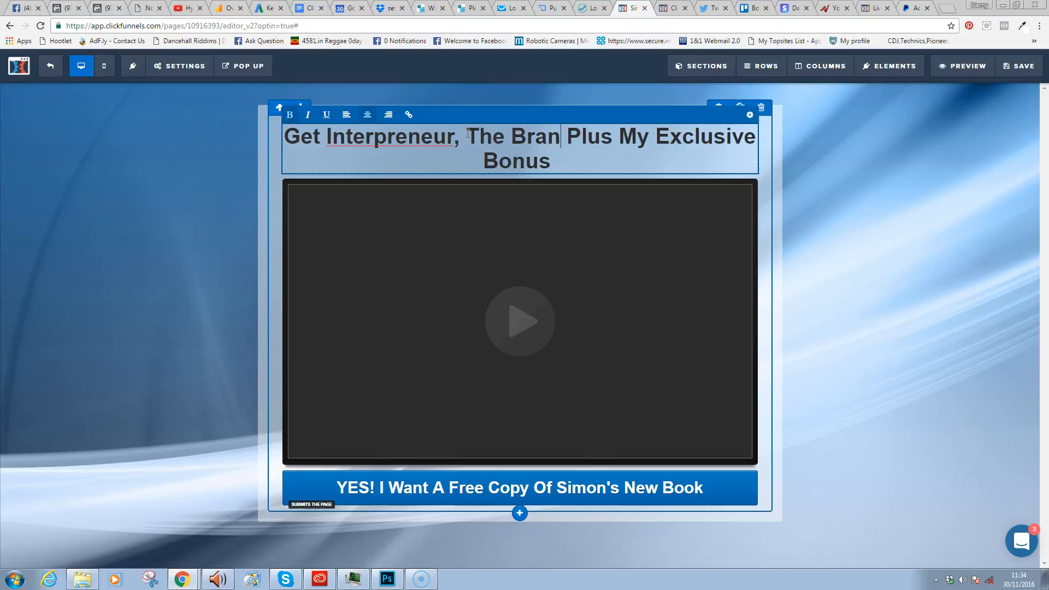
pyautogui.write('ook By S')
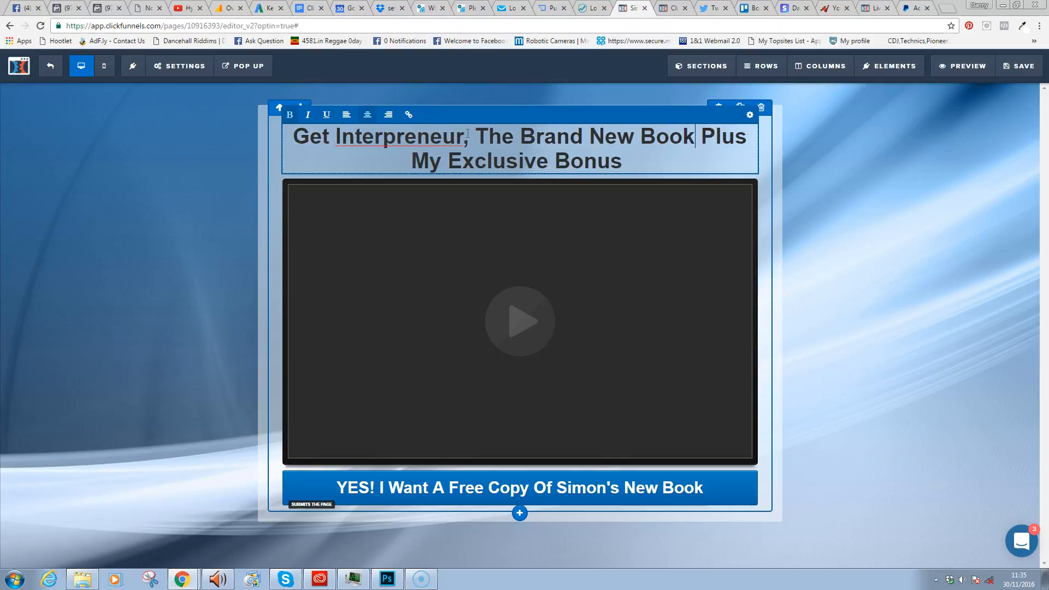
pyautogui.write('imon Cou Plus My Exclusive Bon')
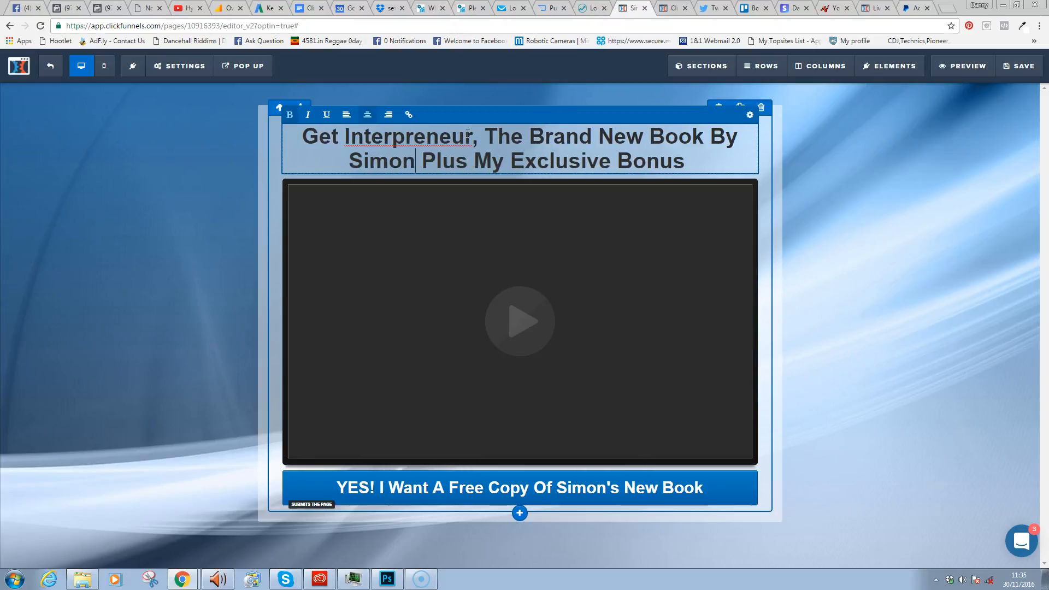
pyautogui.press('BackSpace')
pyautogui.write('lson')
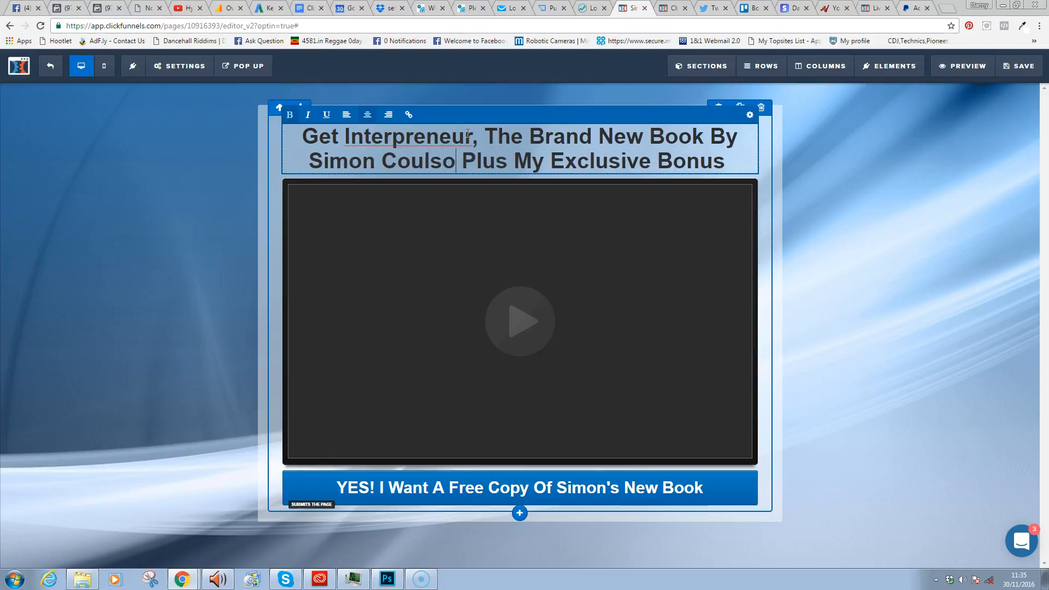
pyautogui.press('Delete')
pyautogui.press('Delete')
pyautogui.press('Delete')
pyautogui.press('Delete')
pyautogui.press('Delete')
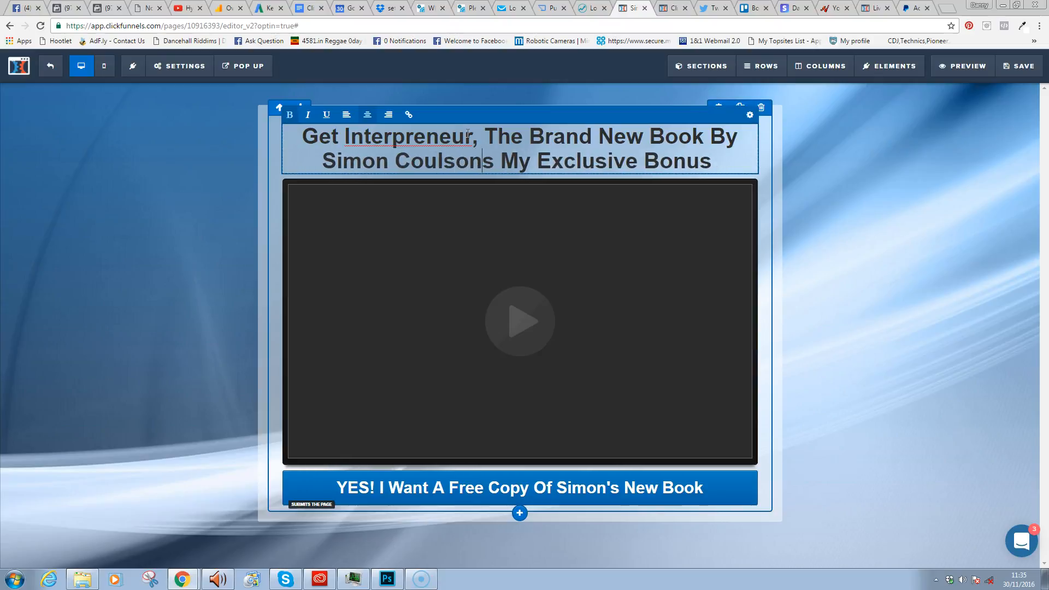
pyautogui.write('&')
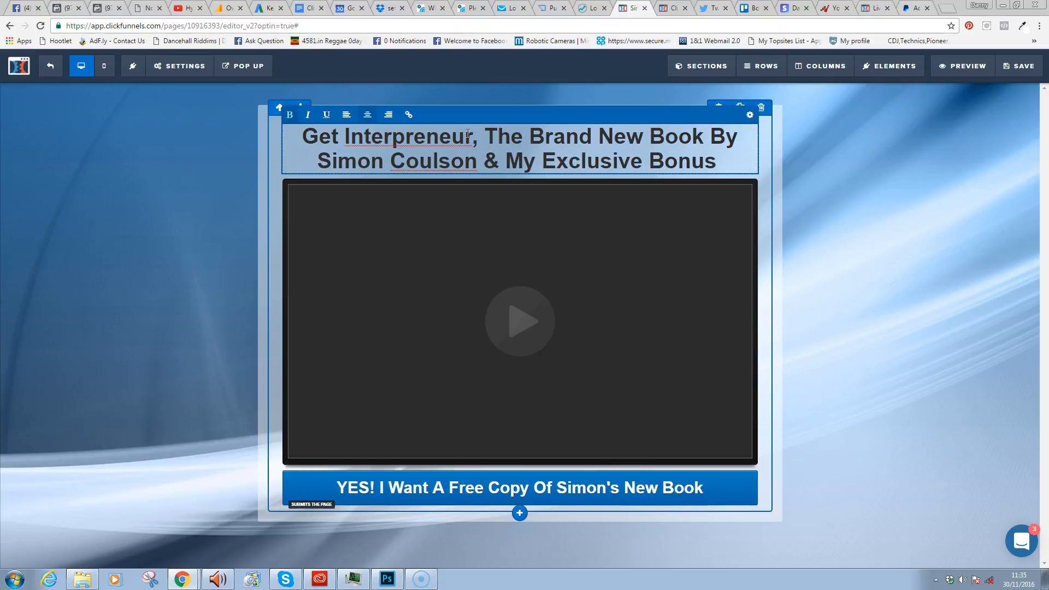
# - Raise the headline font size from 40 to 48 and bring up the font chooser
pyautogui.click(749, 114)
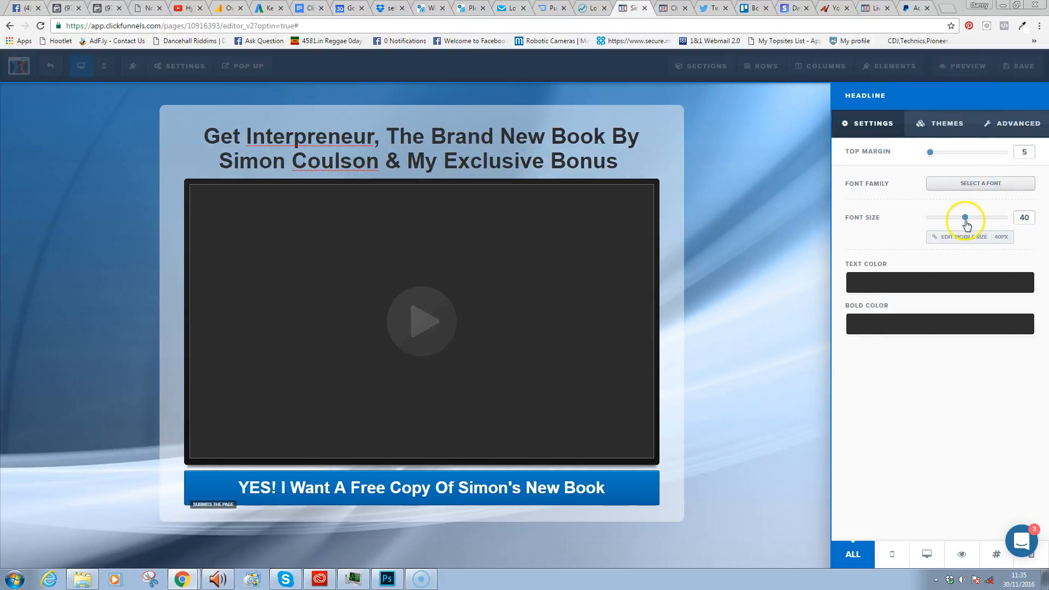
pyautogui.moveTo(968, 225); pyautogui.dragTo(966, 223)
pyautogui.moveTo(967, 217); pyautogui.dragTo(978, 225)
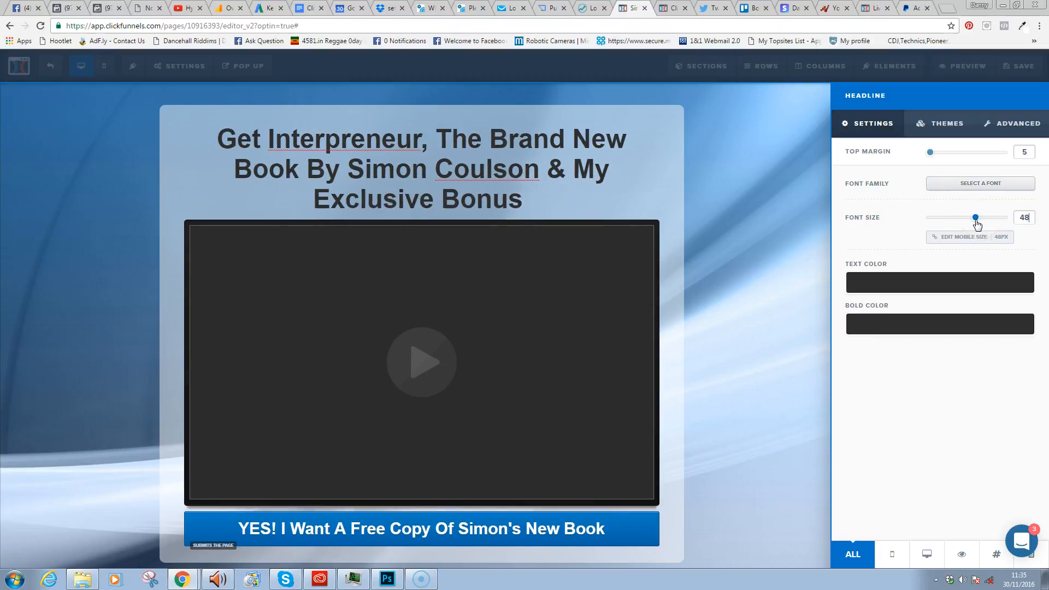
pyautogui.click(982, 185)
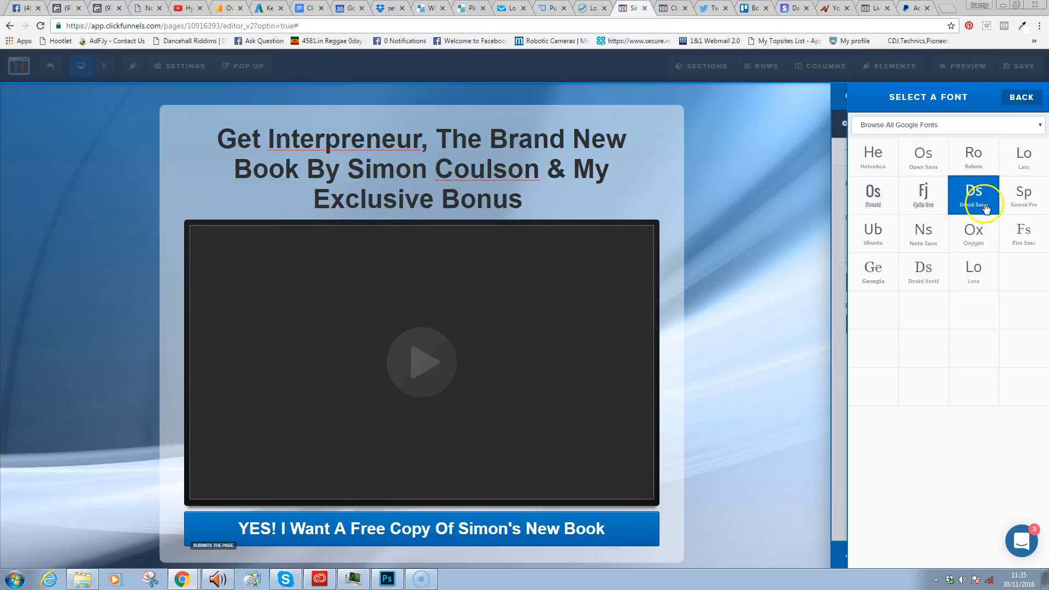
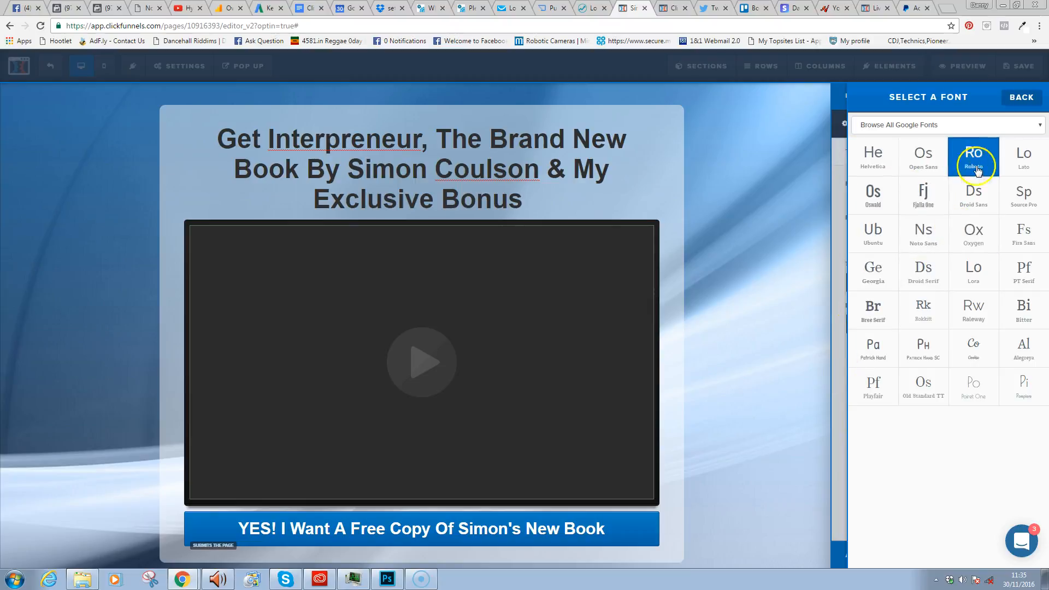
# - Try Bad Script, Bitter and Noto Sans as the headline font
pyautogui.click(1012, 126)
pyautogui.moveTo(1040, 149); pyautogui.dragTo(1039, 171)
pyautogui.click(937, 189)
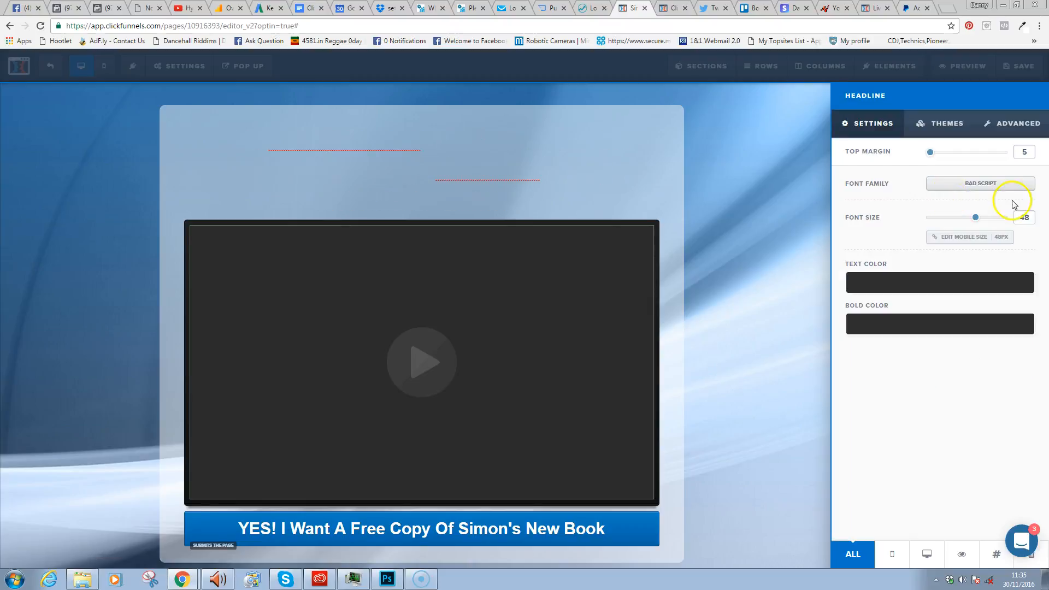
pyautogui.click(961, 184)
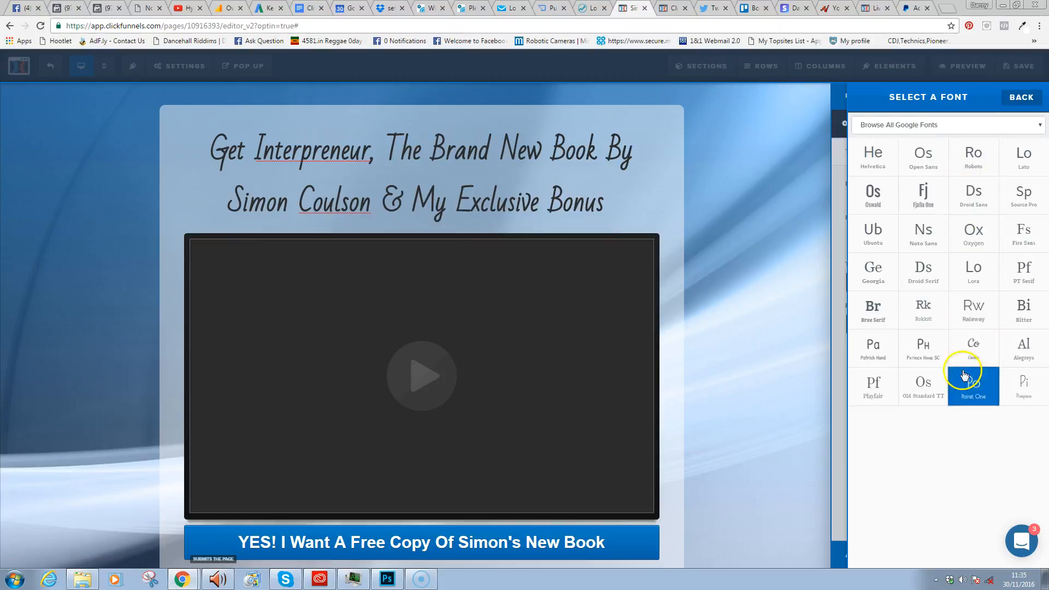
pyautogui.click(1021, 311)
pyautogui.click(982, 183)
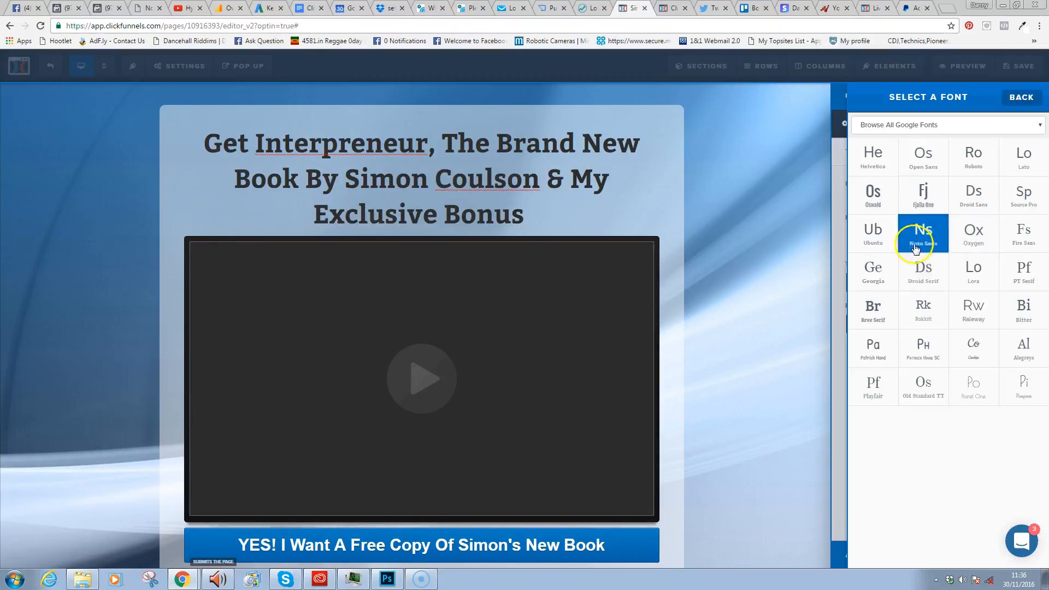
pyautogui.click(920, 240)
# - Try Bree Serif and Oxygen, then settle on Fjalla One for the headline
pyautogui.click(931, 186)
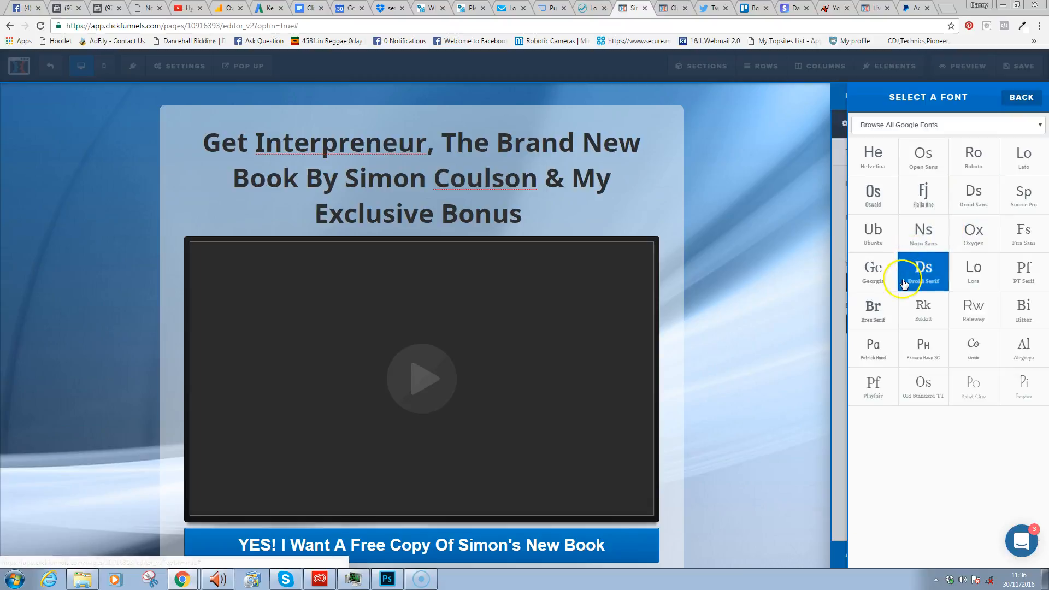
pyautogui.click(878, 307)
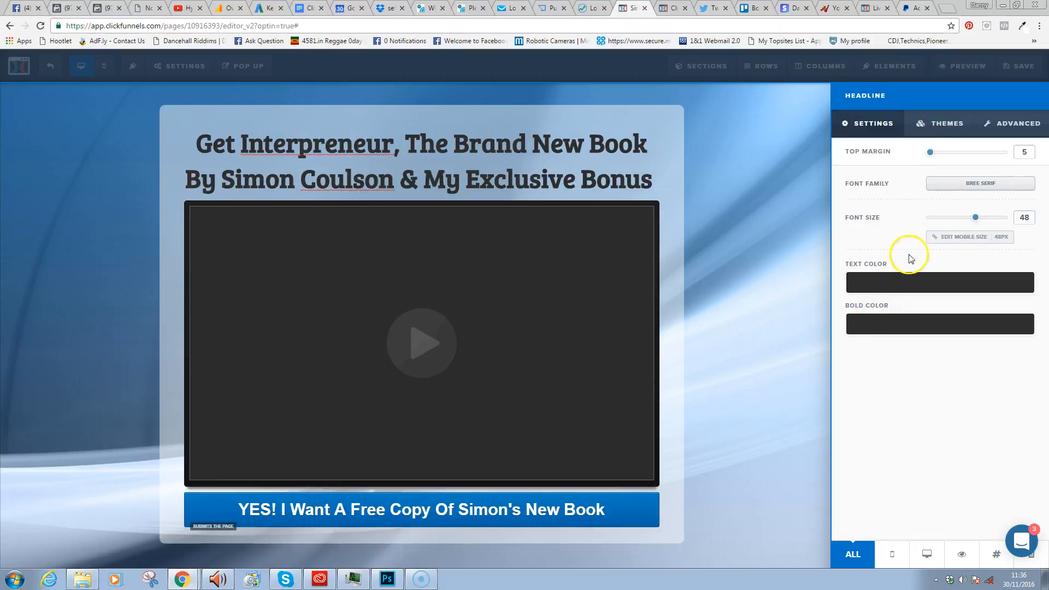
pyautogui.click(976, 183)
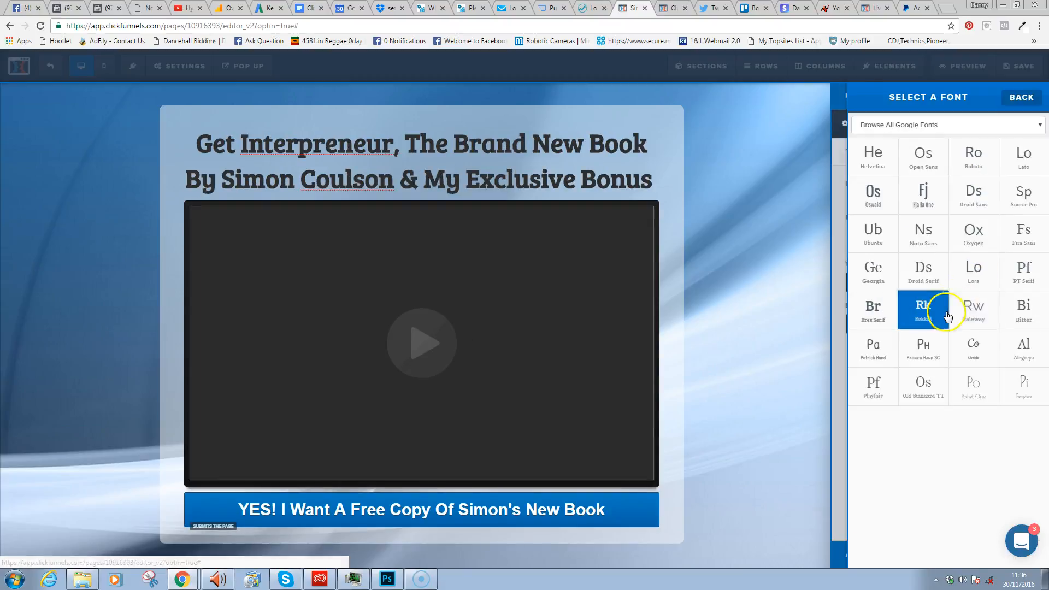
pyautogui.click(975, 237)
pyautogui.click(982, 183)
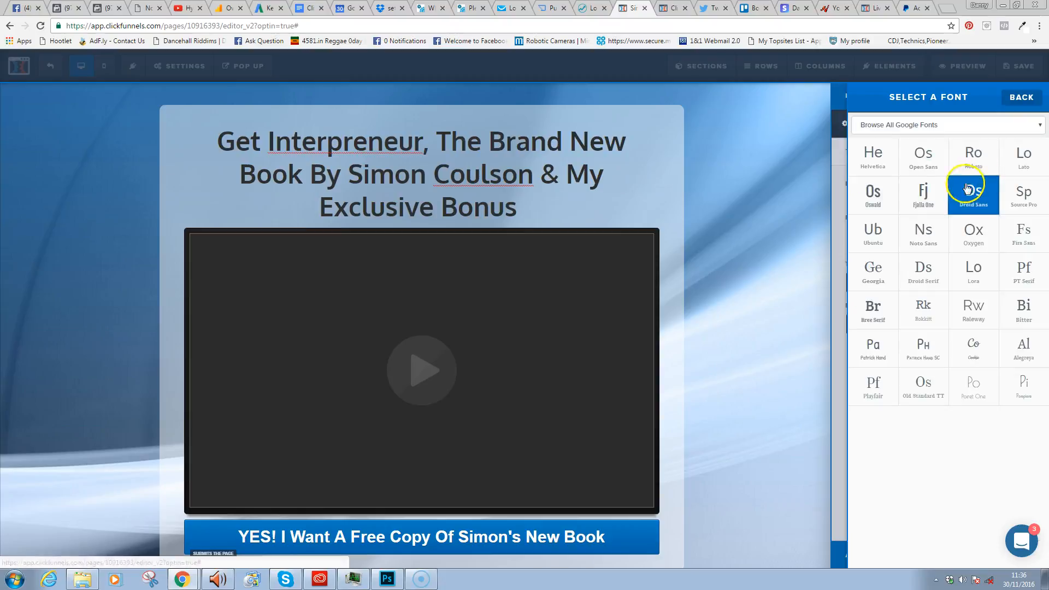
pyautogui.click(923, 192)
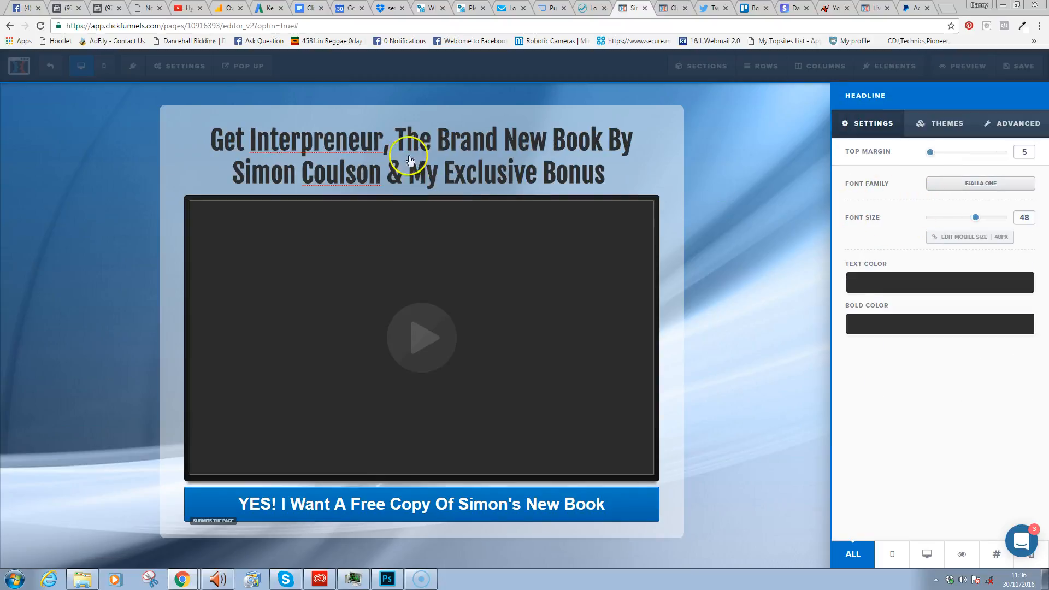
pyautogui.click(541, 171)
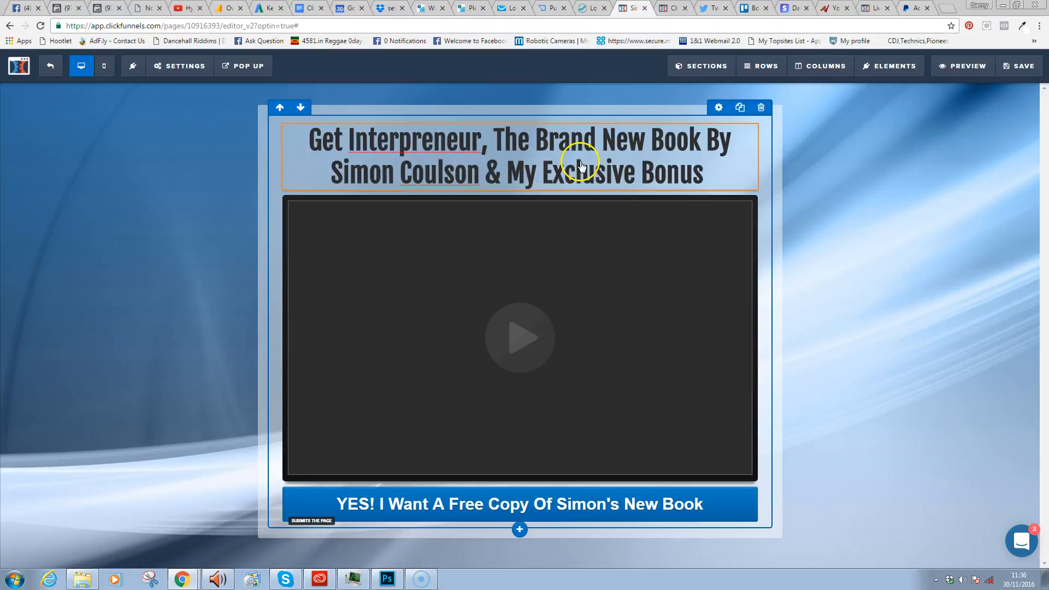
# - Insert a sub-headline element below the headline and save the page
pyautogui.click(532, 192)
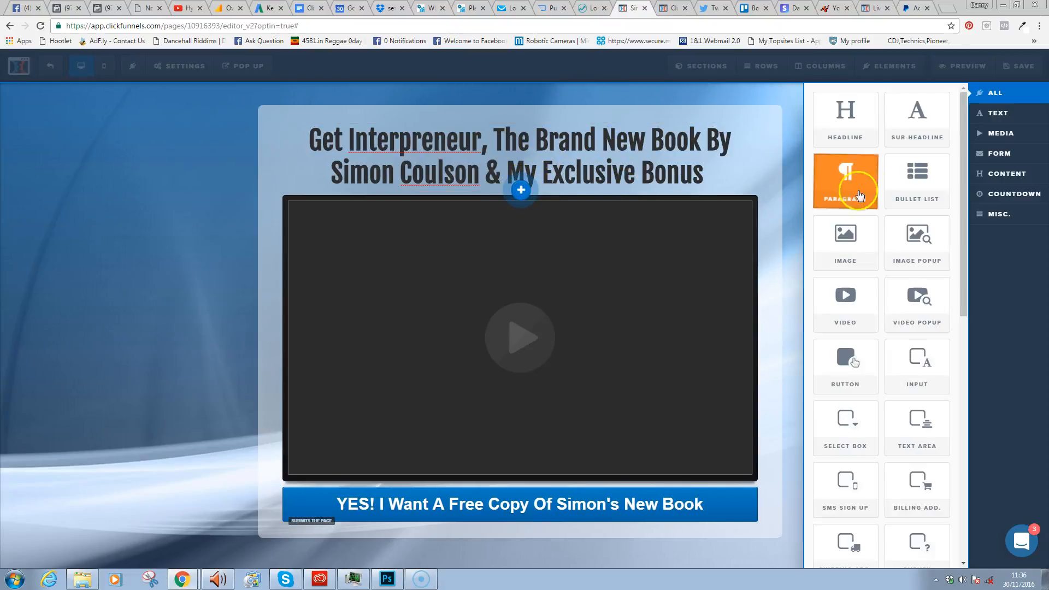
pyautogui.click(923, 138)
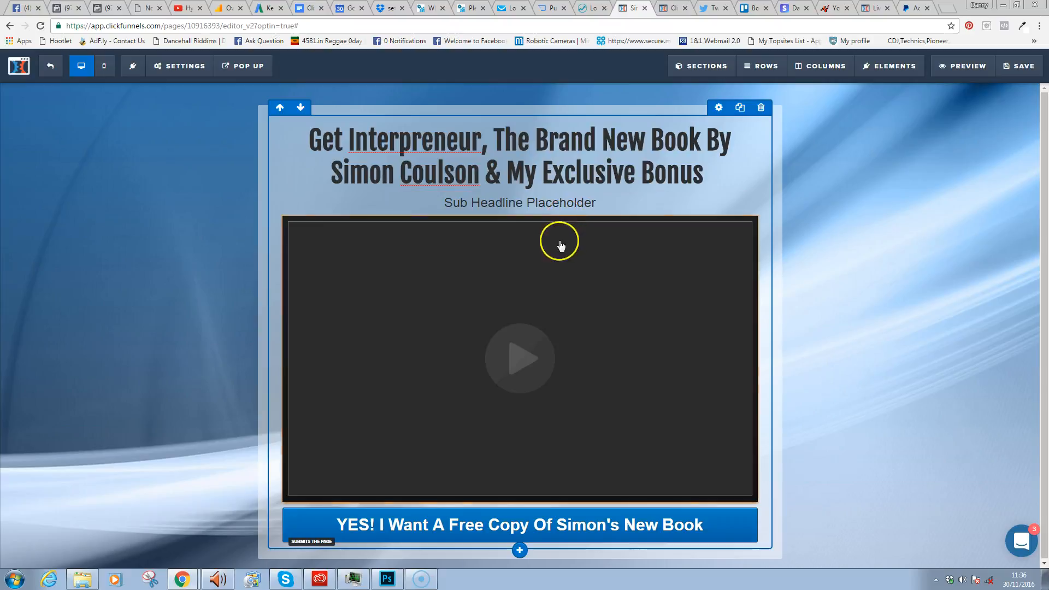
pyautogui.click(610, 204)
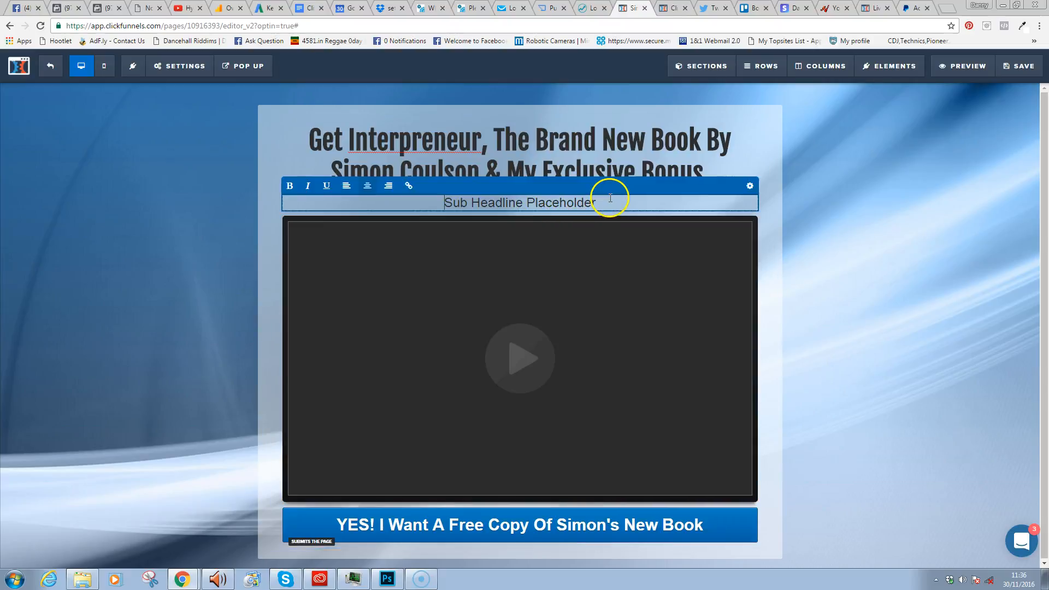
pyautogui.click(1015, 67)
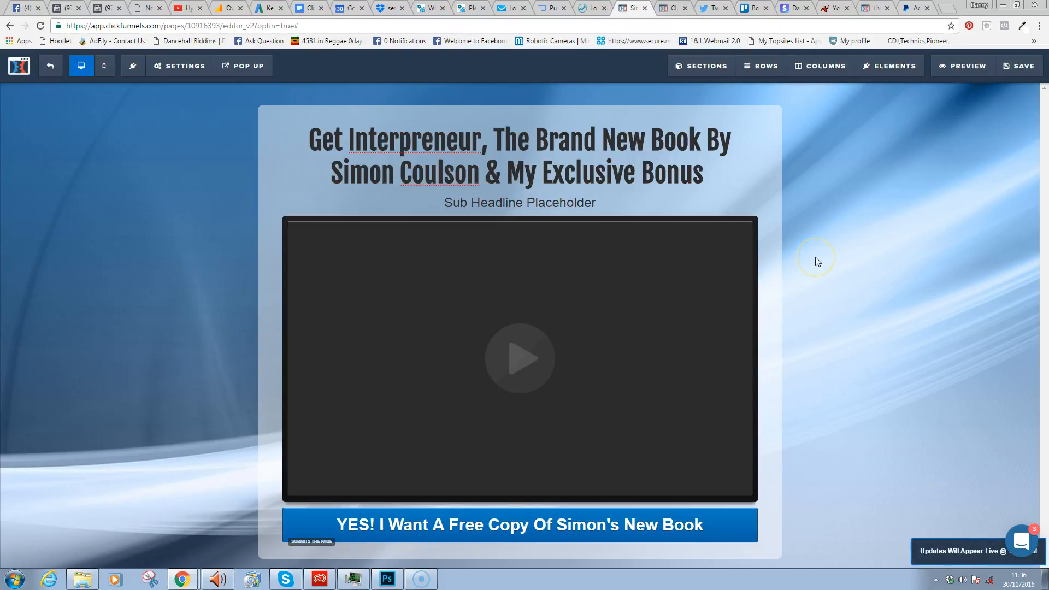
# - Write the sub-headline 'For A Limited Time You Can Get This Book Delivered For FREE (Just Cover The Postage Fee Of £1.95)'
pyautogui.click(585, 202)
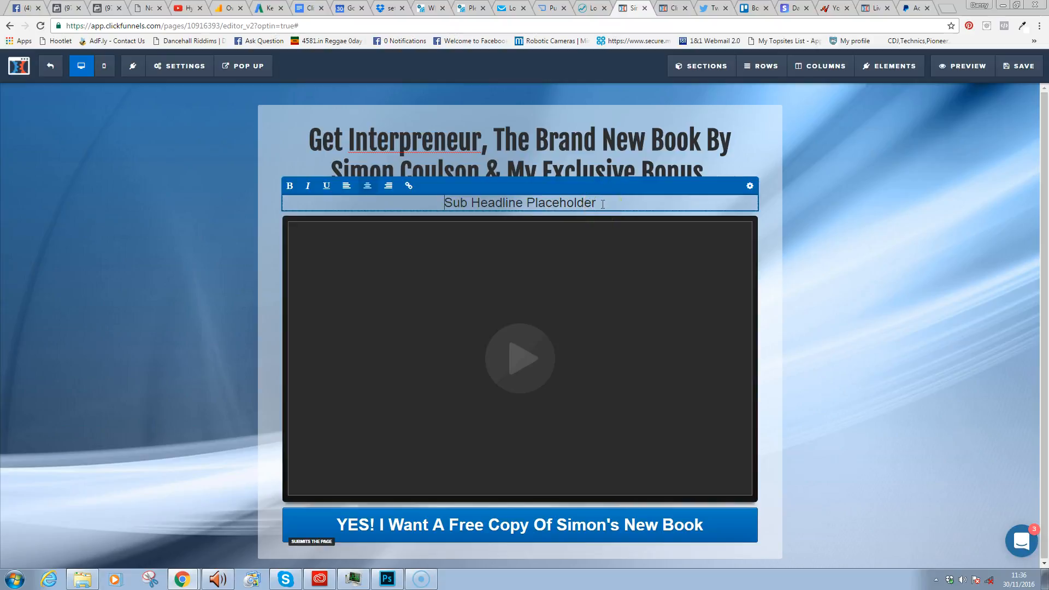
pyautogui.tripleClick(603, 204)
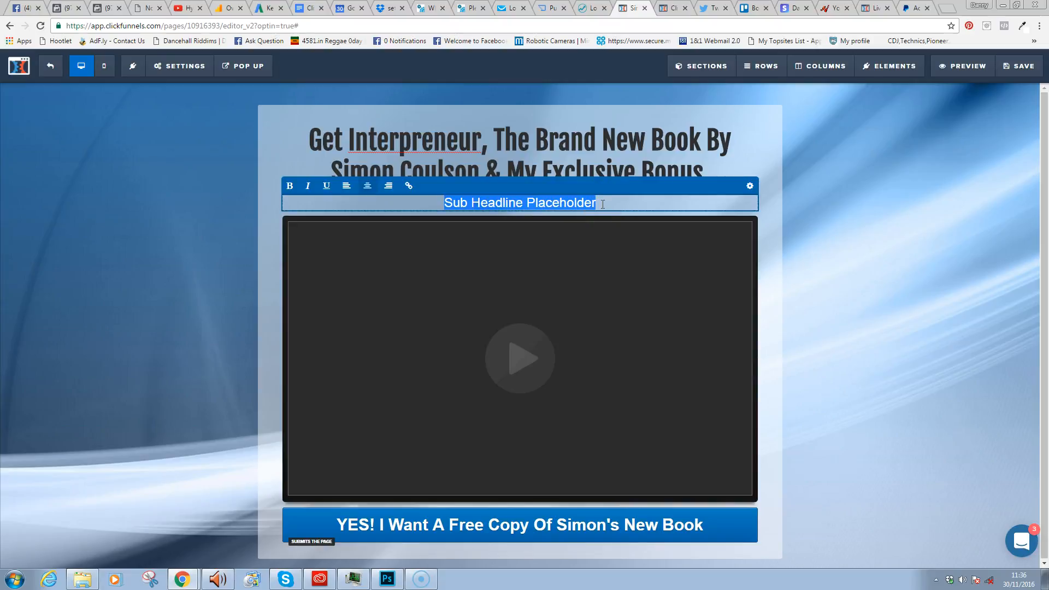
pyautogui.write('For')
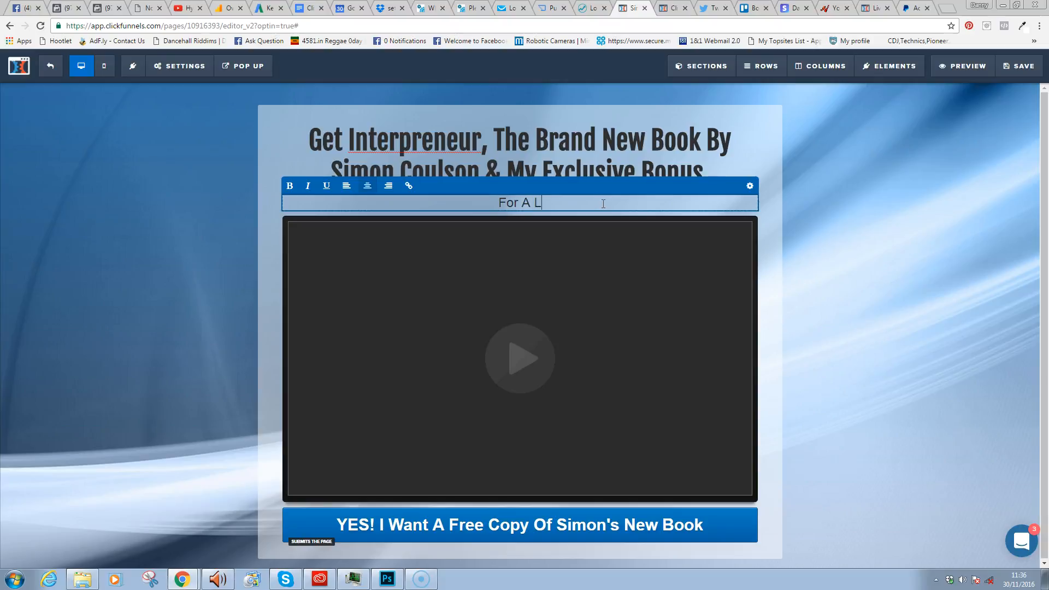
pyautogui.write('A Limited Time')
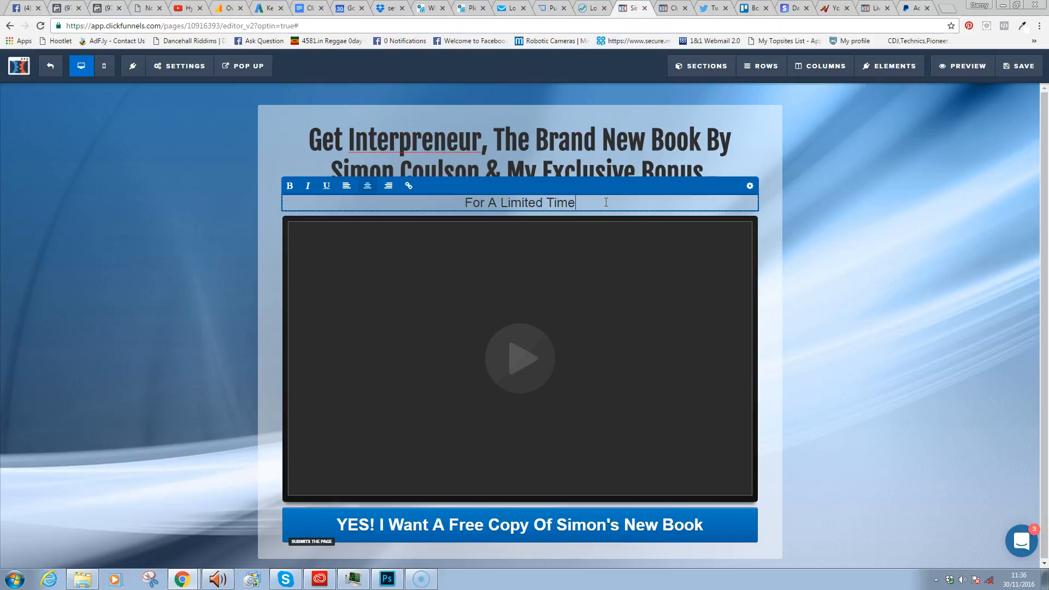
pyautogui.write(' You CAn')
pyautogui.press('BackSpace')
pyautogui.press('BackSpace')
pyautogui.write('an Get This ')
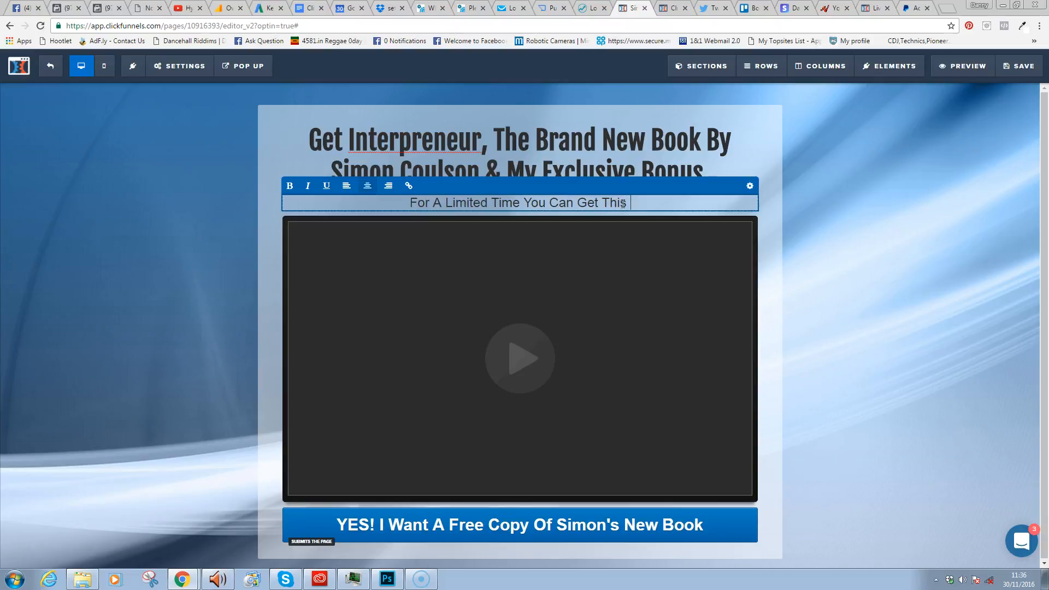
pyautogui.write('Book Delive')
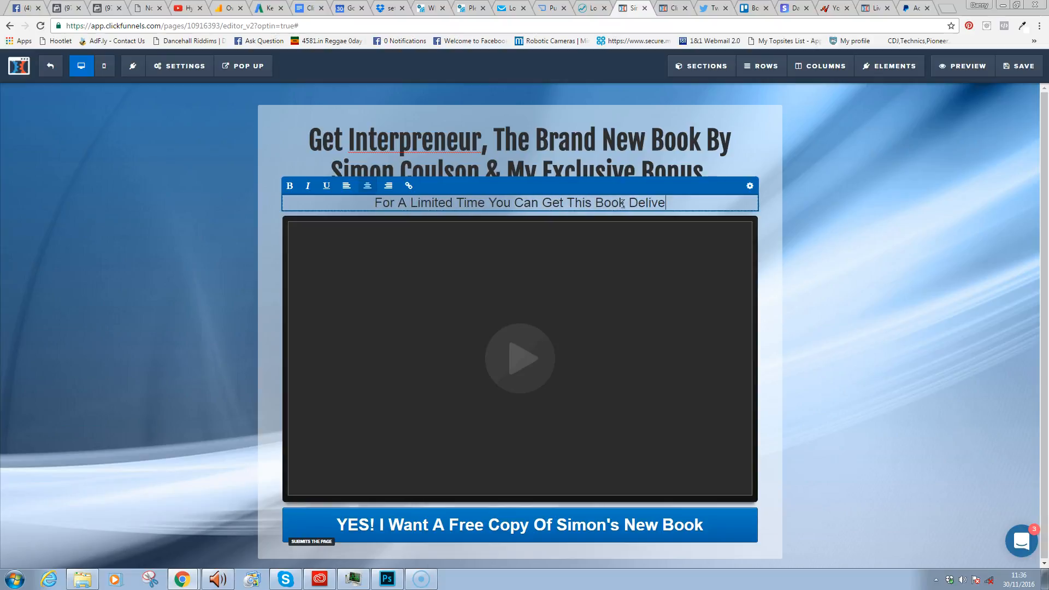
pyautogui.write('red For ')
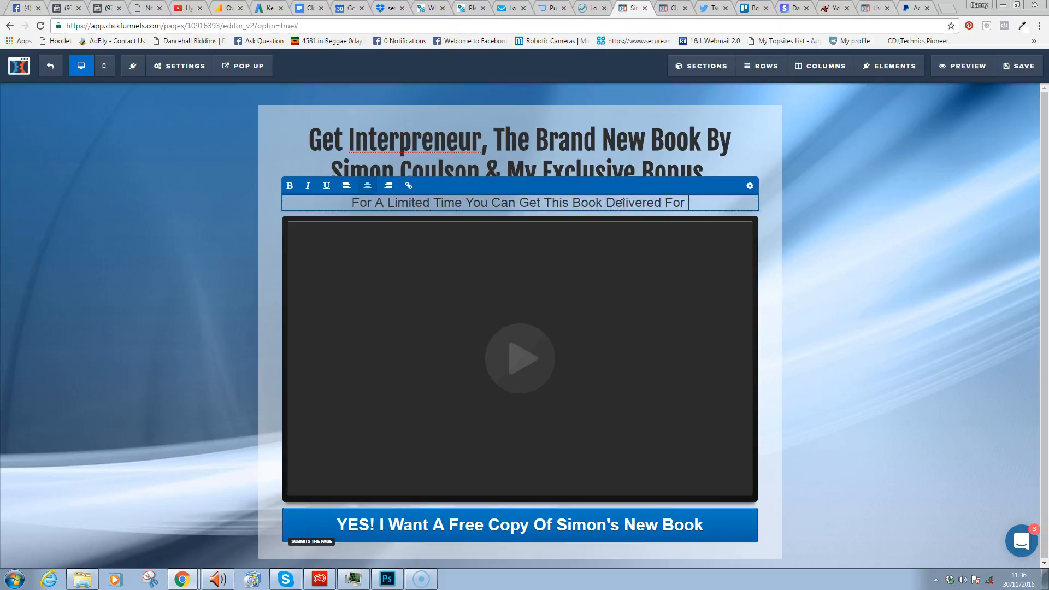
pyautogui.write('FREE (Jus')
pyautogui.press('BackSpace')
pyautogui.press('BackSpace')
pyautogui.press('BackSpace')
pyautogui.write('Cover THe')
pyautogui.press('BackSpace')
pyautogui.press('BackSpace')
pyautogui.write('he')
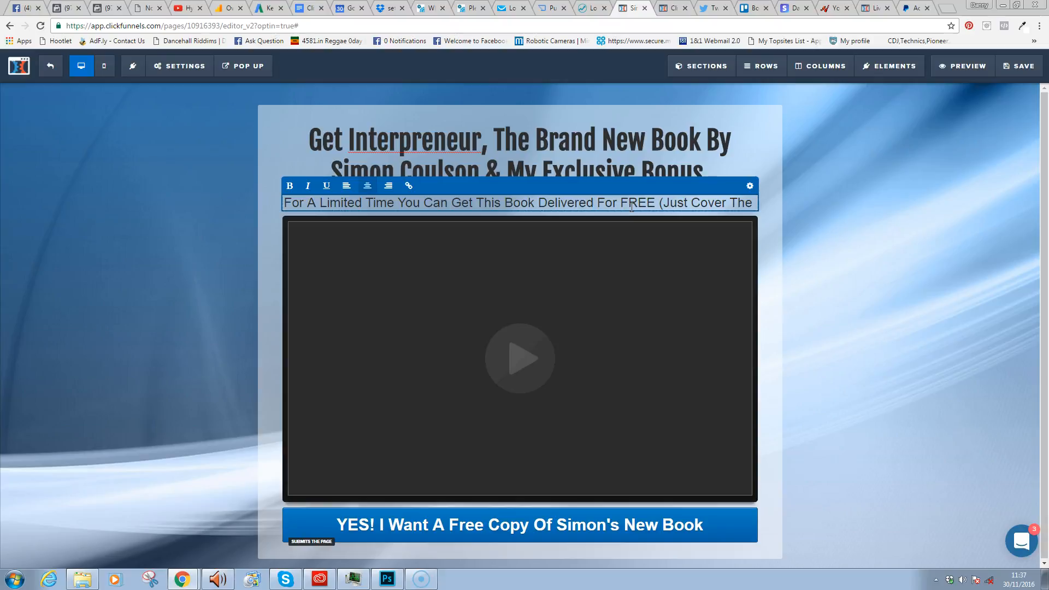
pyautogui.write('Post')
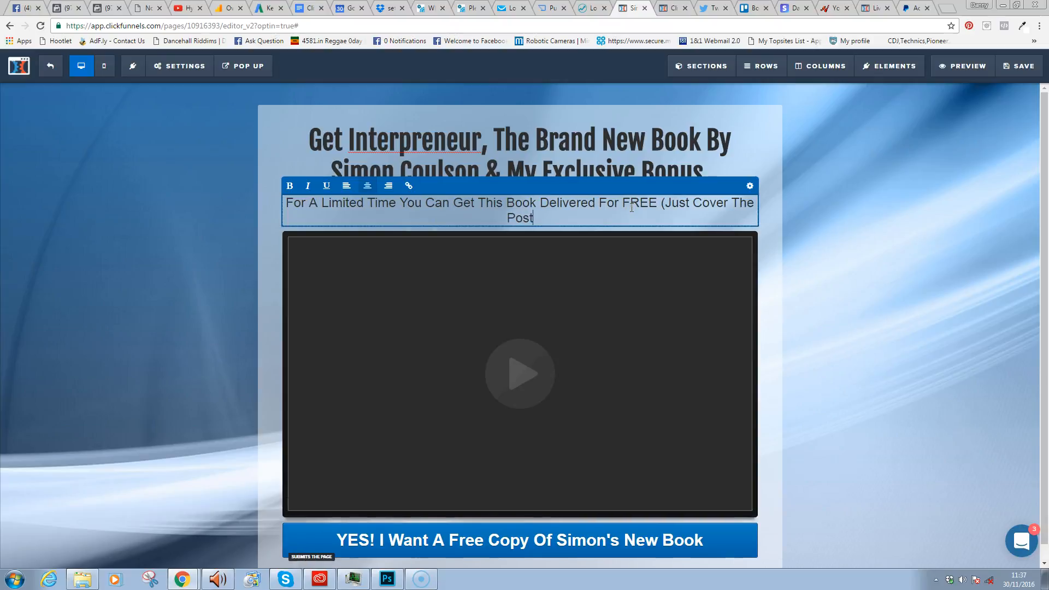
pyautogui.write('age & Fee ')
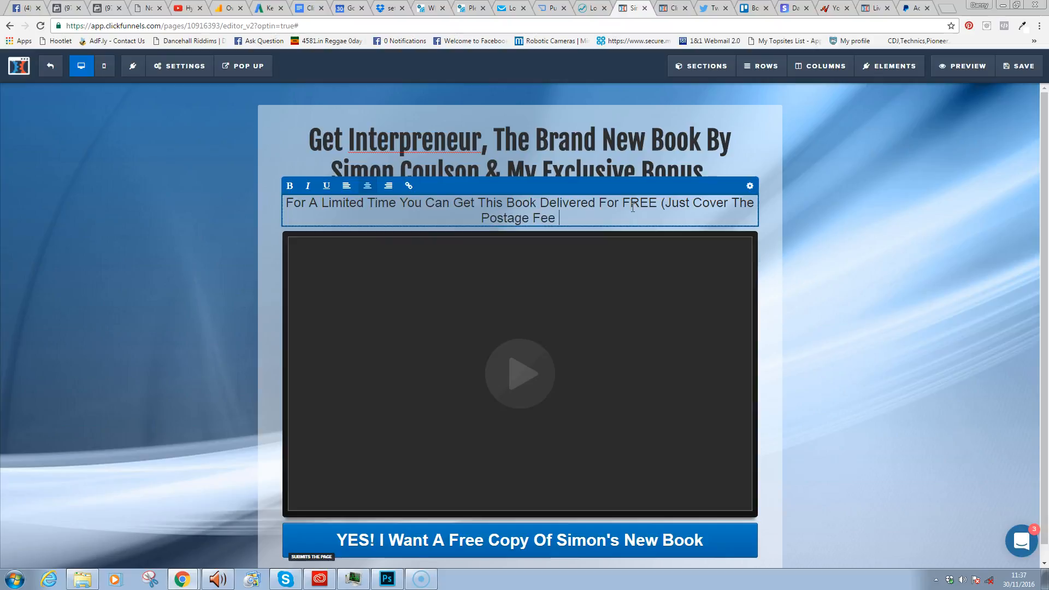
pyautogui.write('Of £1')
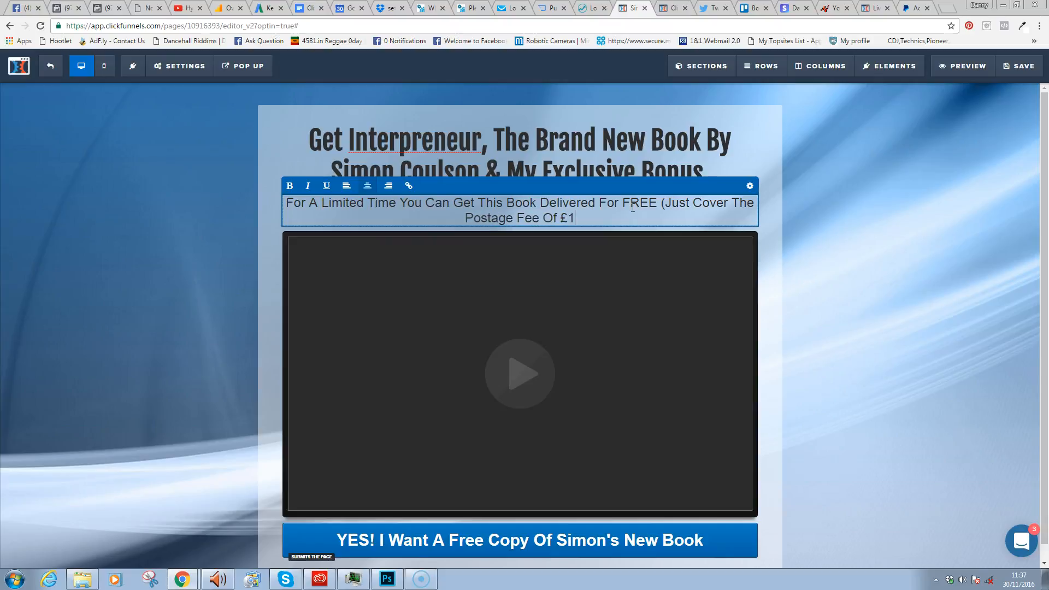
pyautogui.write('.95)')
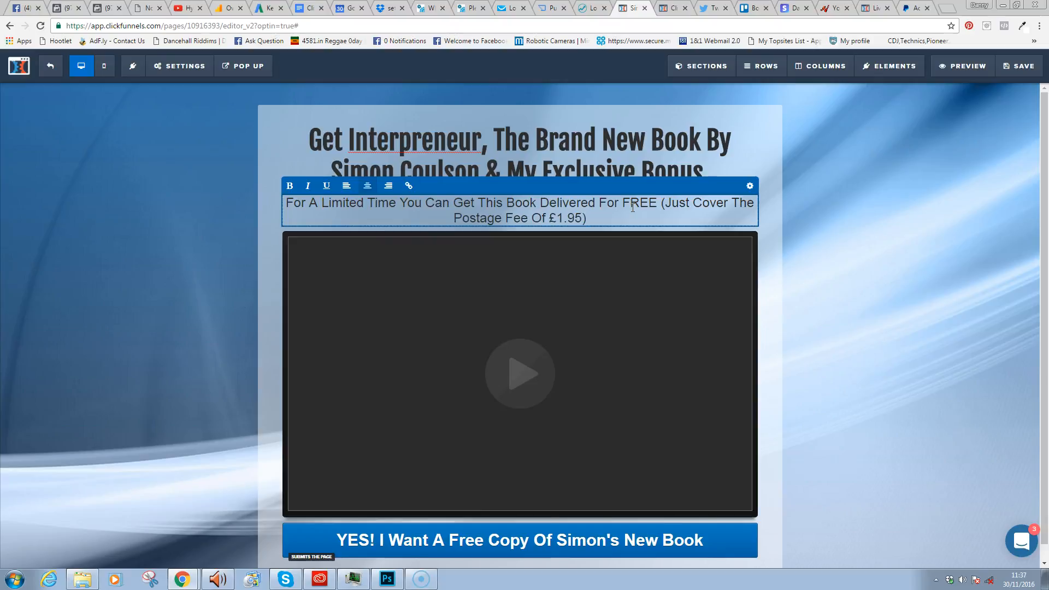
# - Set the sub-headline font size to 18 and its text colour to dark grey #474343
pyautogui.click(750, 187)
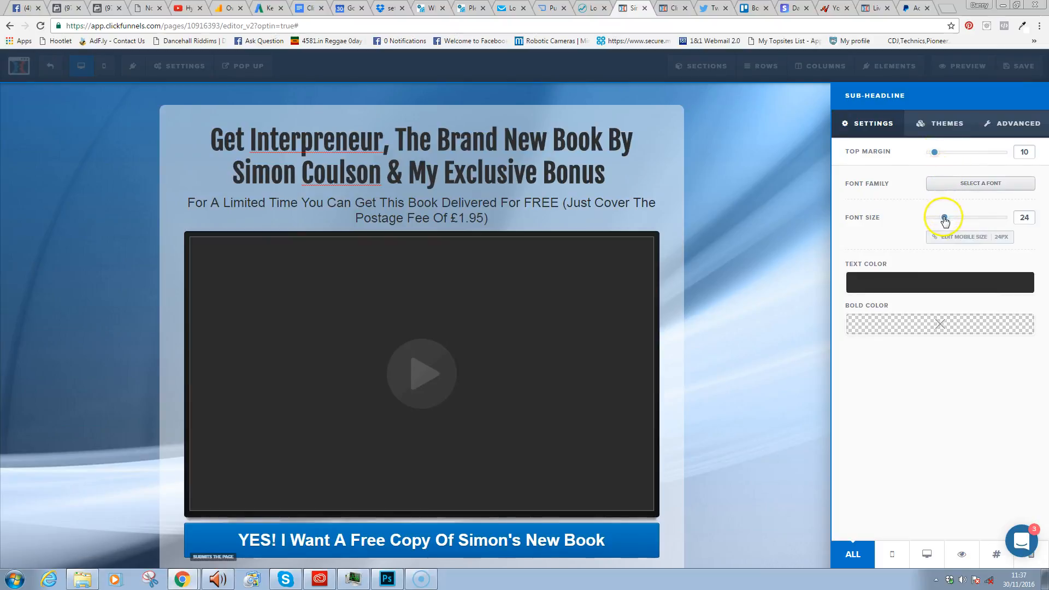
pyautogui.moveTo(944, 218); pyautogui.dragTo(937, 217)
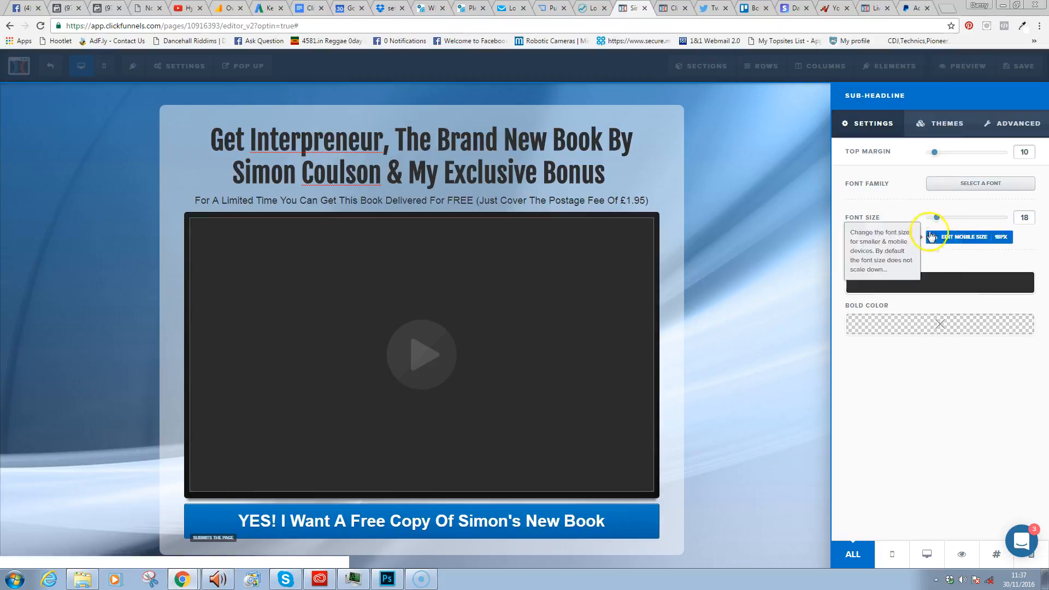
pyautogui.click(947, 285)
pyautogui.click(921, 313)
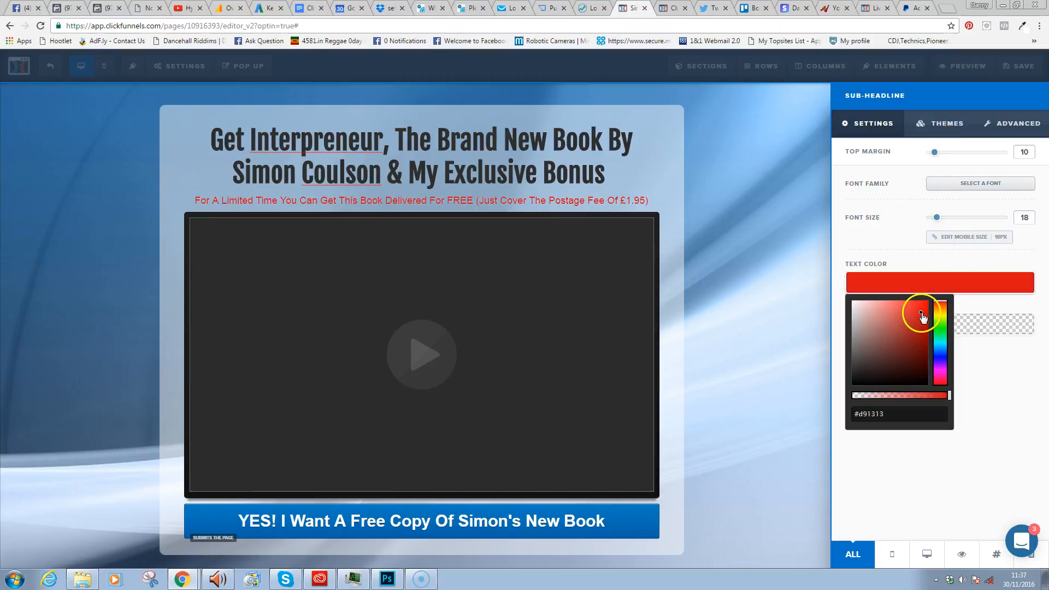
pyautogui.moveTo(944, 316); pyautogui.dragTo(946, 306)
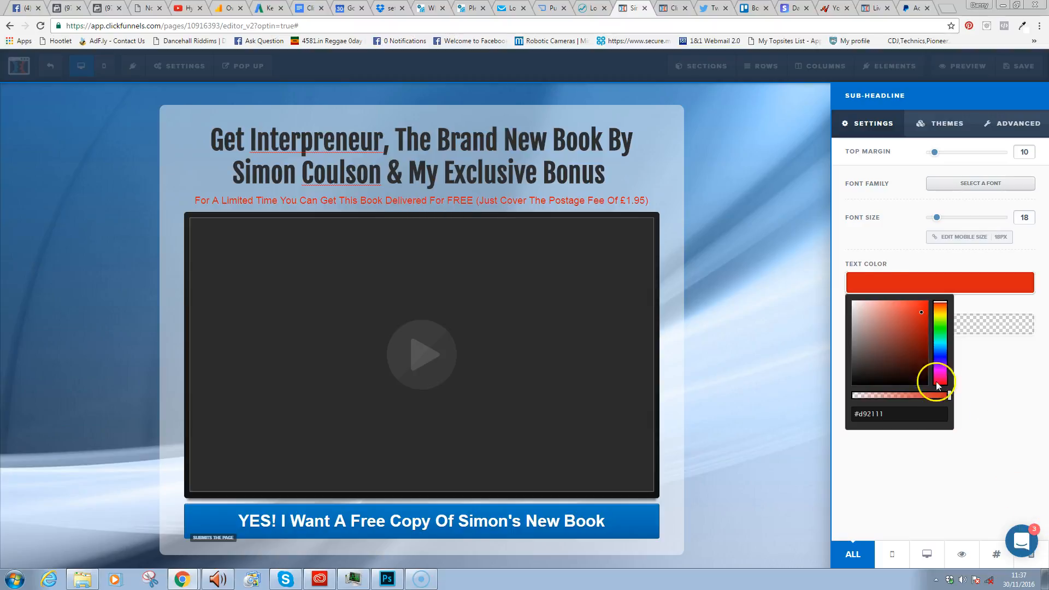
pyautogui.click(857, 303)
pyautogui.moveTo(856, 304)
pyautogui.mouseDown()
pyautogui.moveTo(863, 322)
pyautogui.moveTo(845, 364)
pyautogui.moveTo(856, 364)
pyautogui.mouseUp()
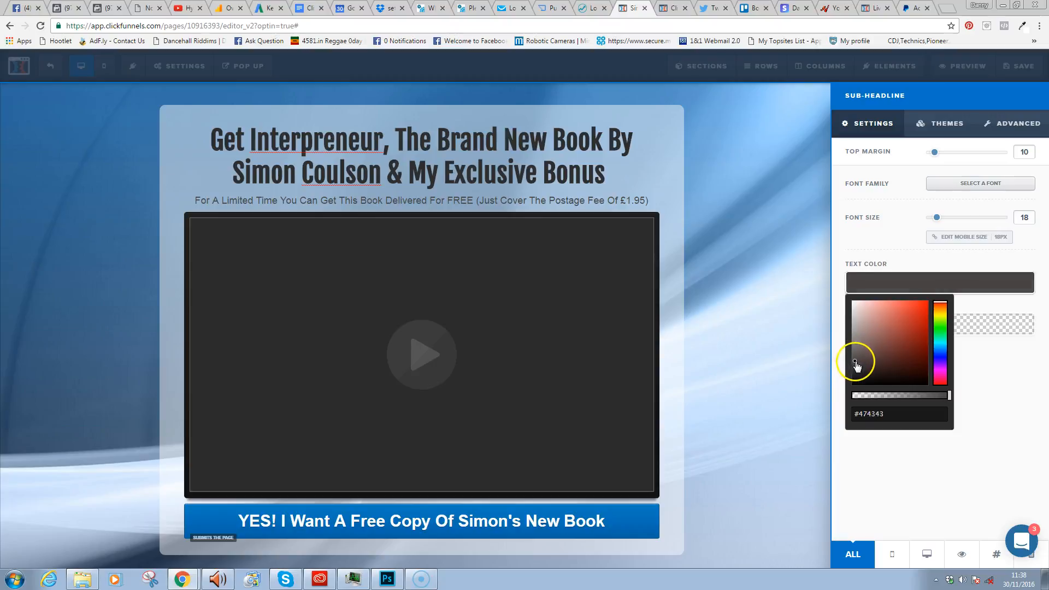
pyautogui.click(581, 140)
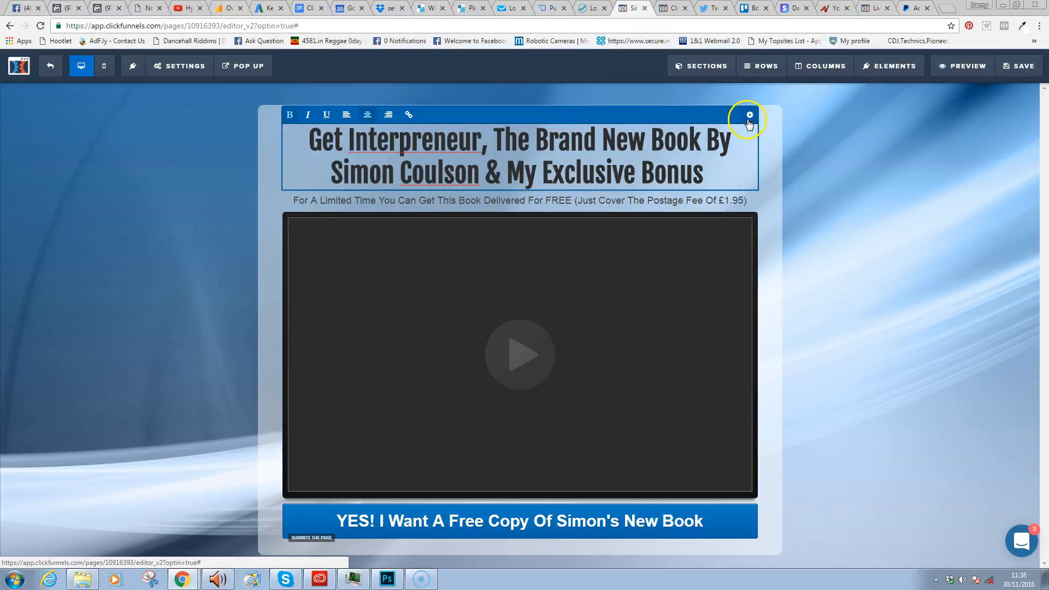
# - Enlarge the headline font size from 48 to 54
pyautogui.click(749, 115)
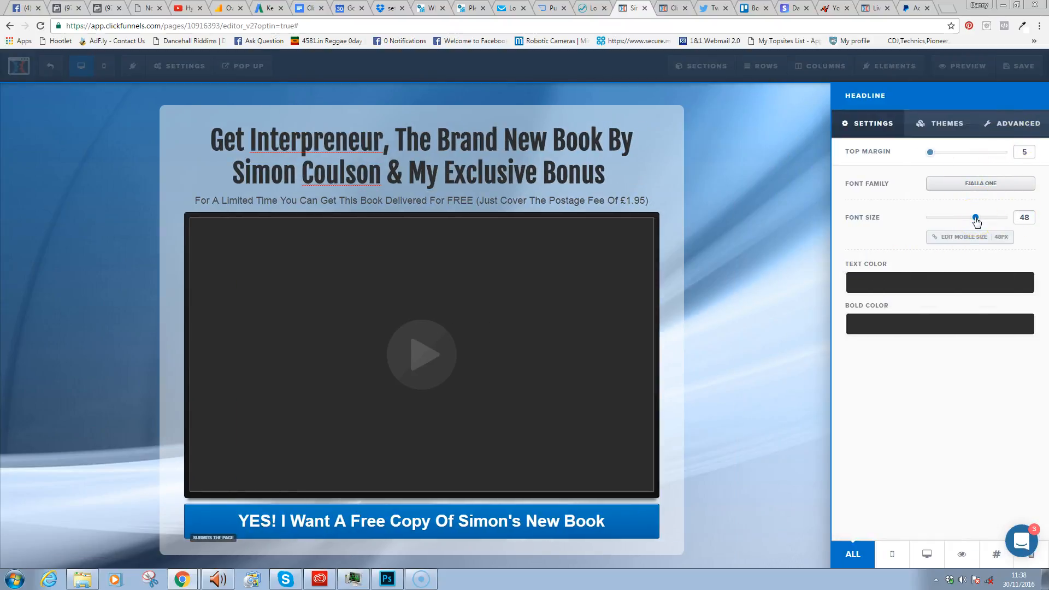
pyautogui.moveTo(978, 221); pyautogui.dragTo(984, 221)
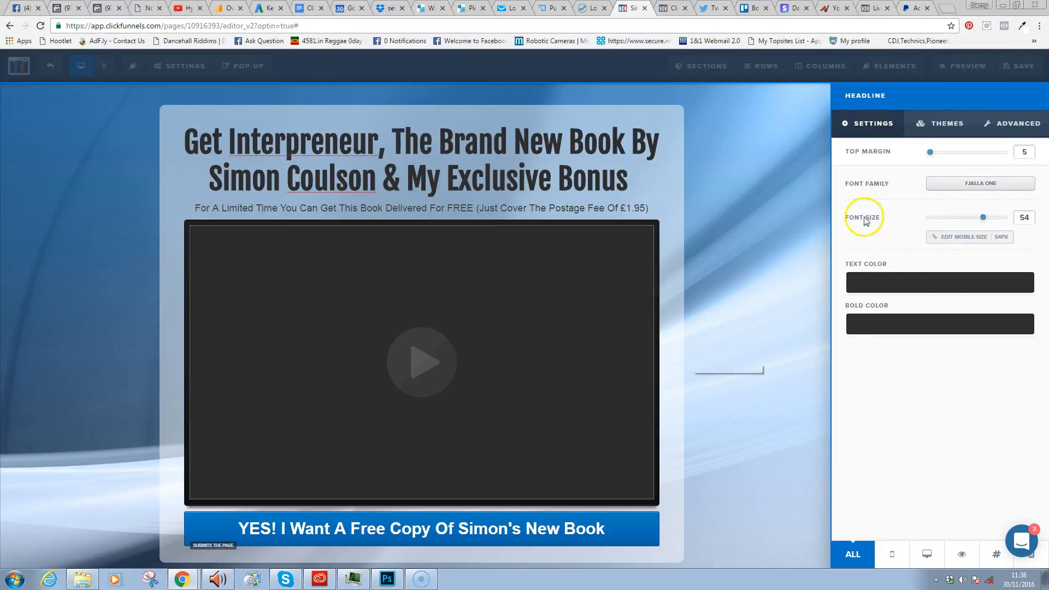
pyautogui.click(1020, 76)
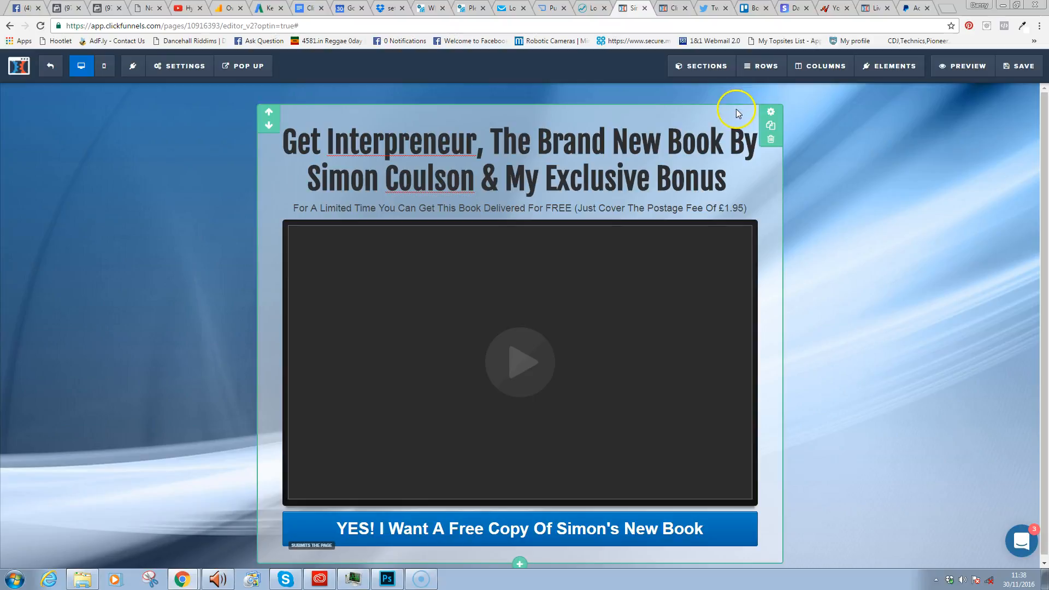
# - Reduce the section's top margin from 40 to 20
pyautogui.click(776, 111)
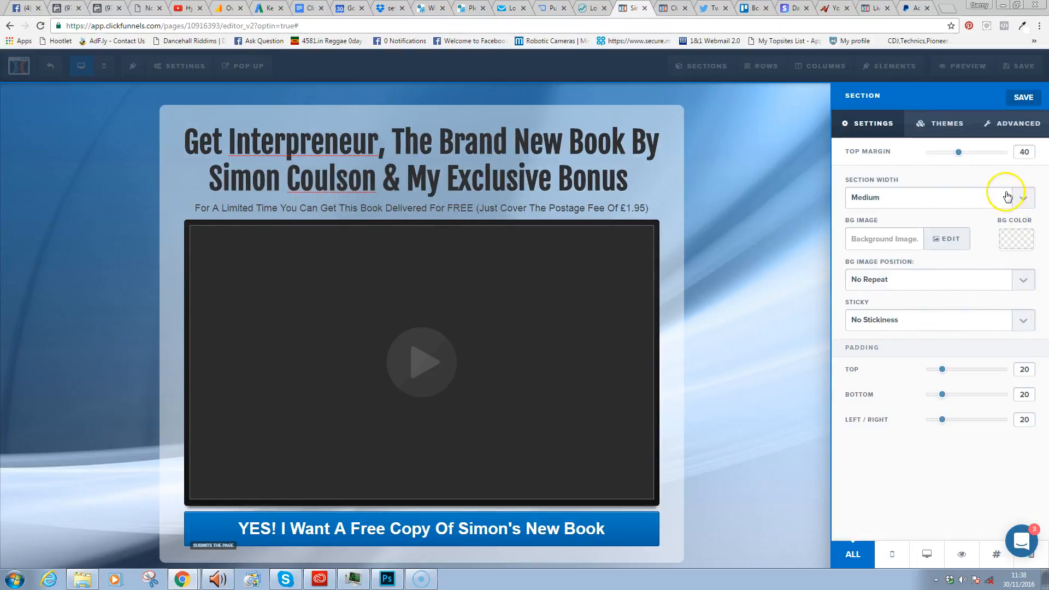
pyautogui.doubleClick(1025, 152)
pyautogui.write('20')
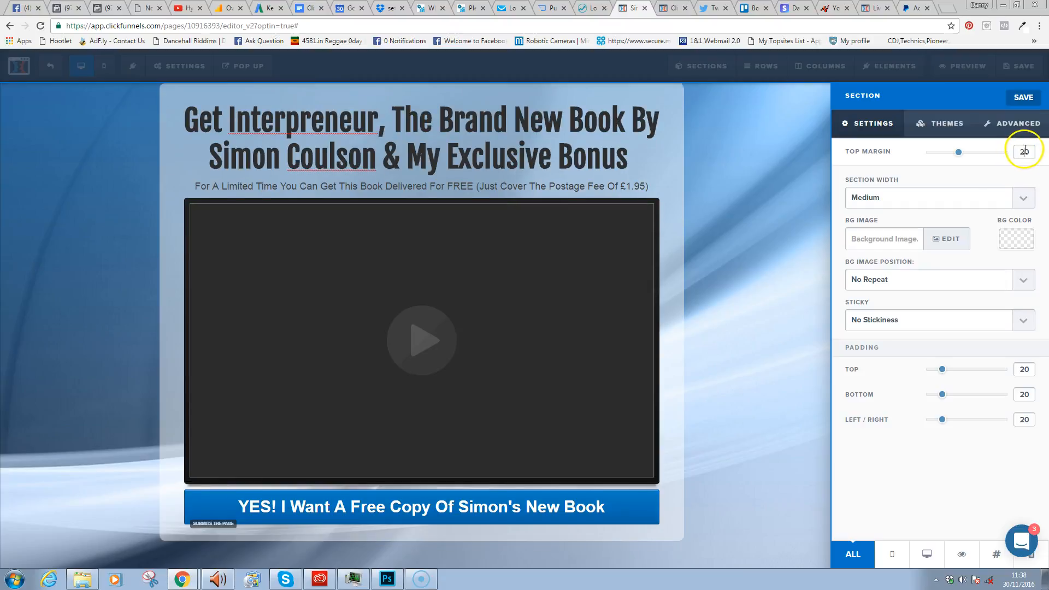
pyautogui.click(770, 228)
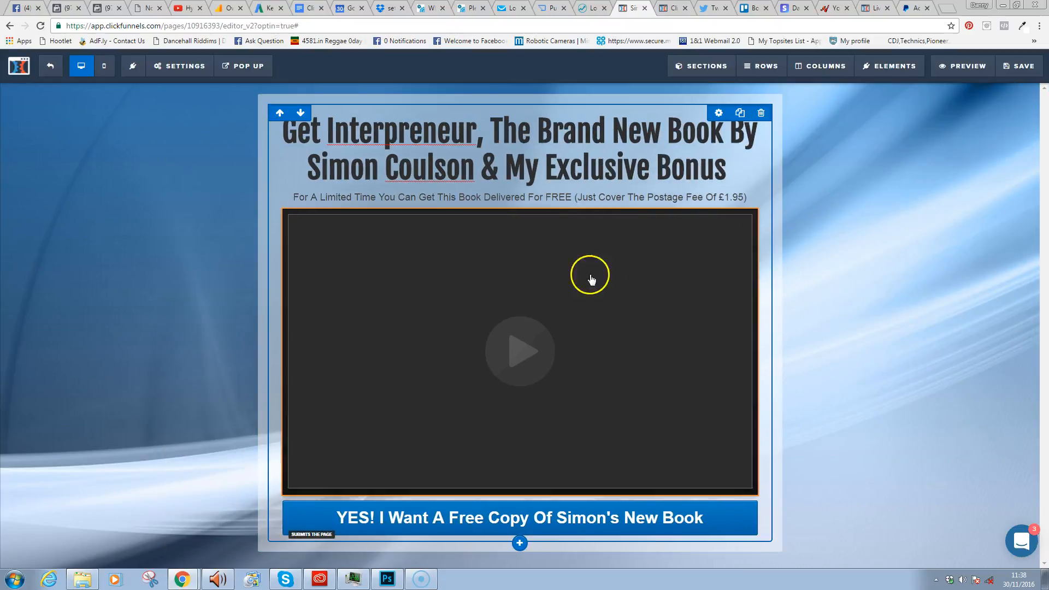
# - In the mobile layout, set the headline's mobile font size to 24px
pyautogui.click(105, 67)
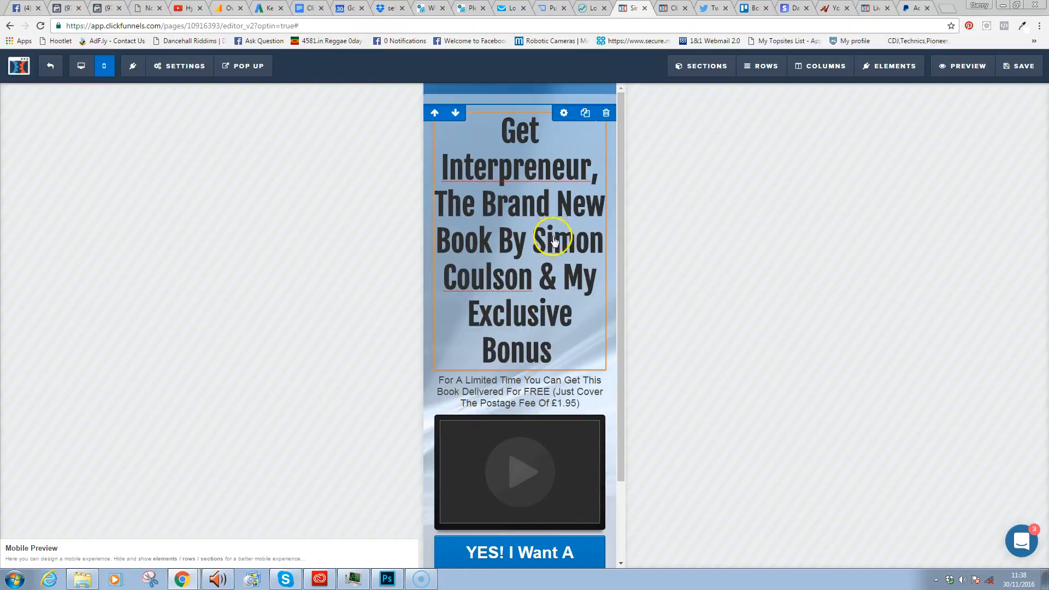
pyautogui.click(554, 203)
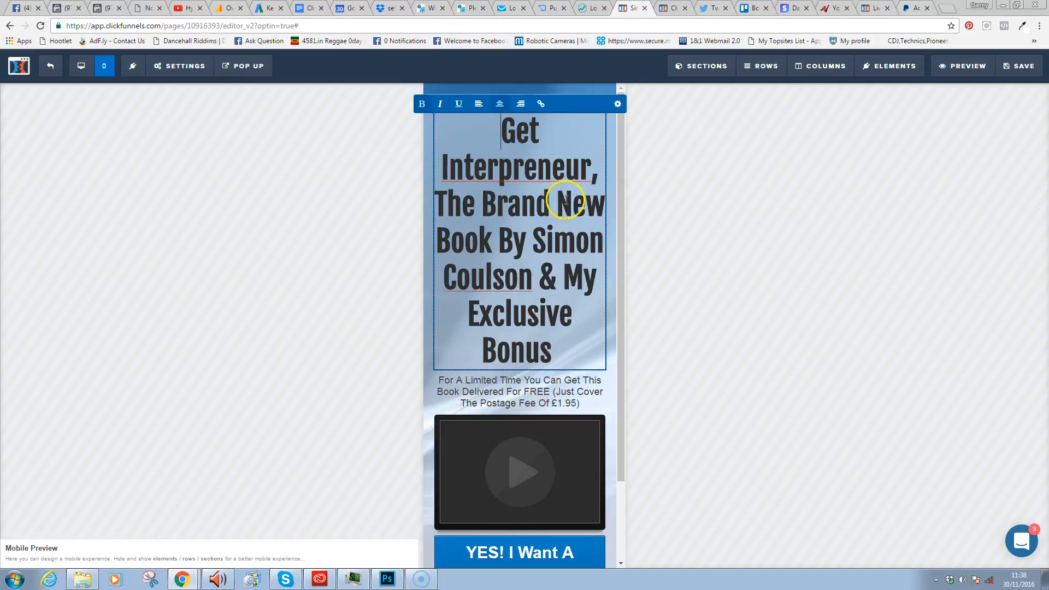
pyautogui.click(613, 204)
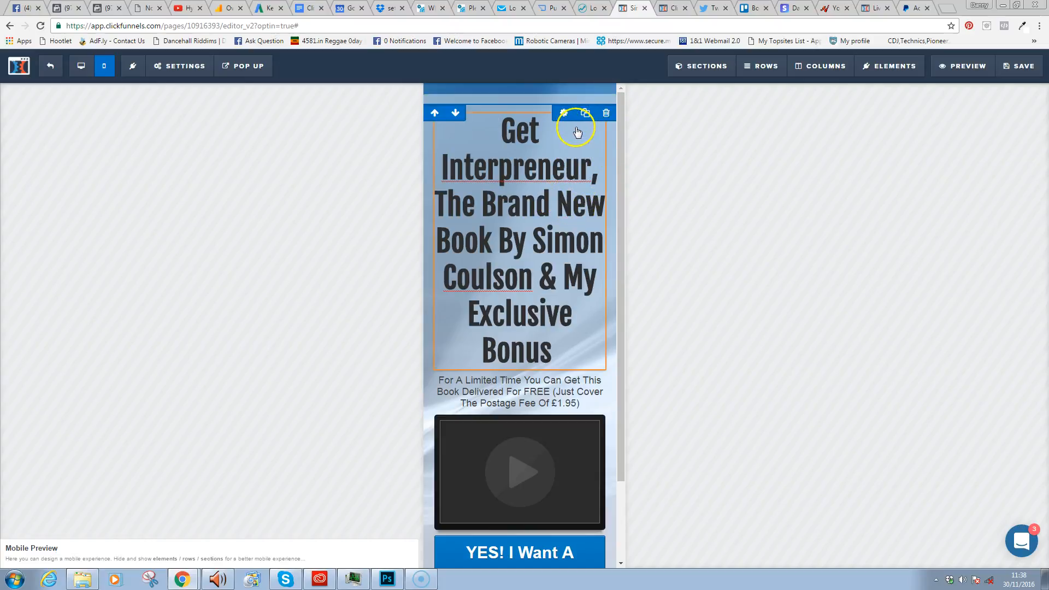
pyautogui.click(545, 129)
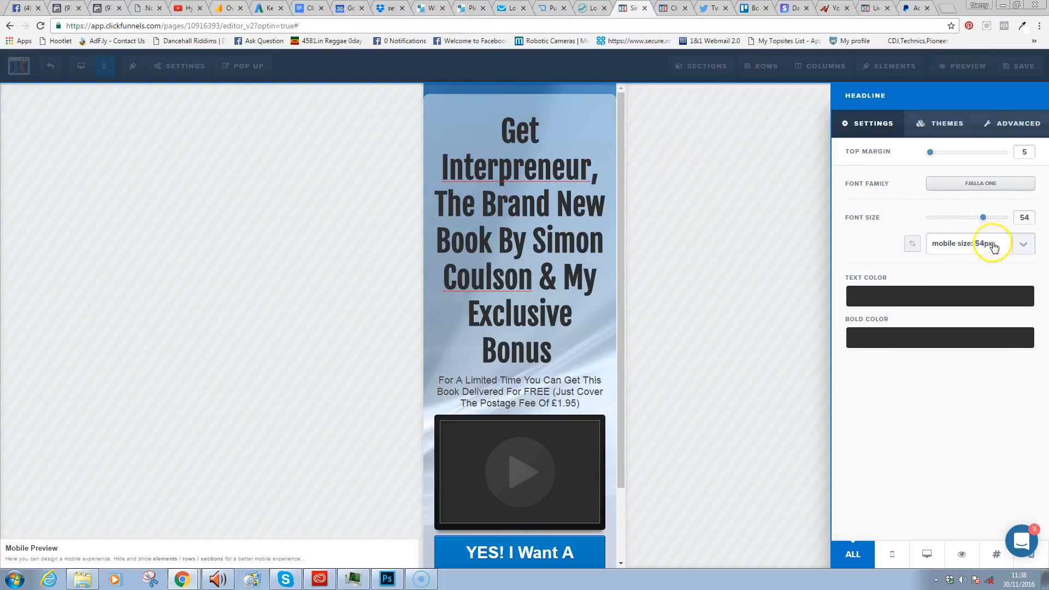
pyautogui.click(981, 244)
pyautogui.moveTo(1031, 352); pyautogui.dragTo(1027, 289)
pyautogui.click(996, 275)
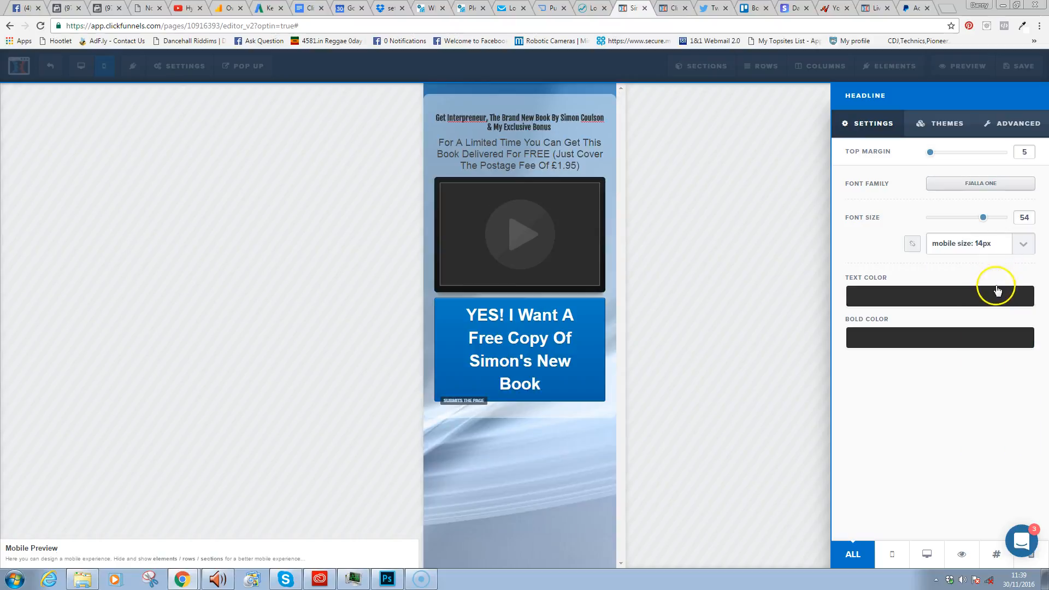
pyautogui.click(1023, 247)
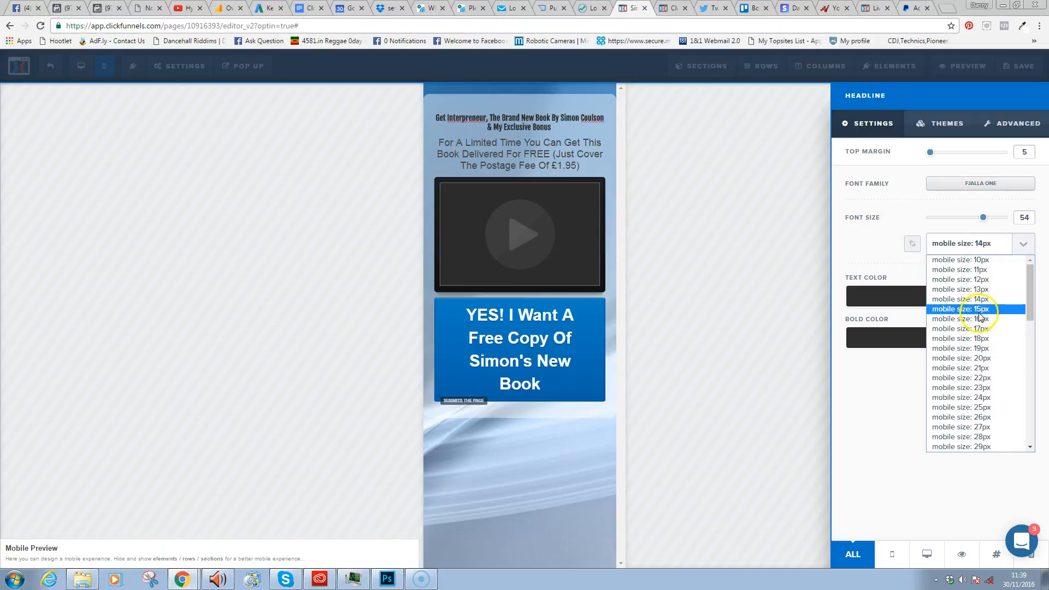
pyautogui.click(984, 348)
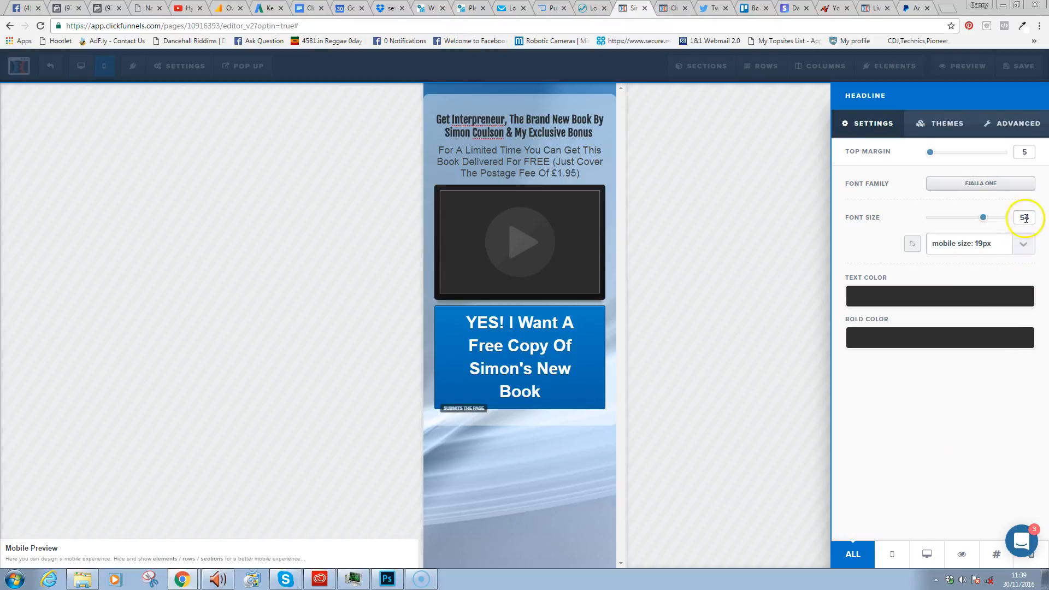
pyautogui.click(1022, 245)
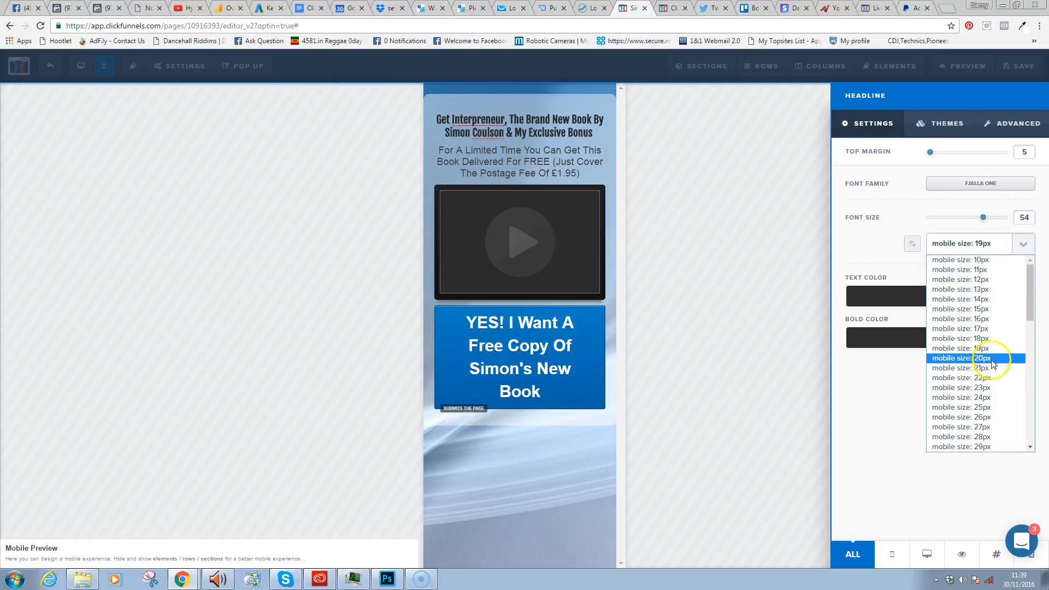
pyautogui.click(990, 397)
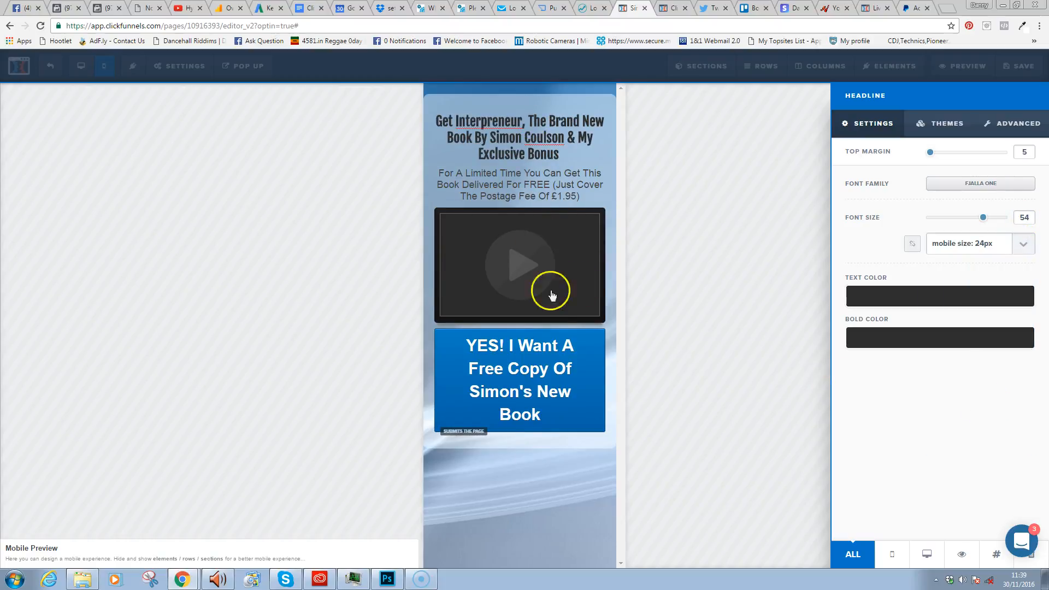
# - Set the YES! button text's mobile size to 18px
pyautogui.click(549, 378)
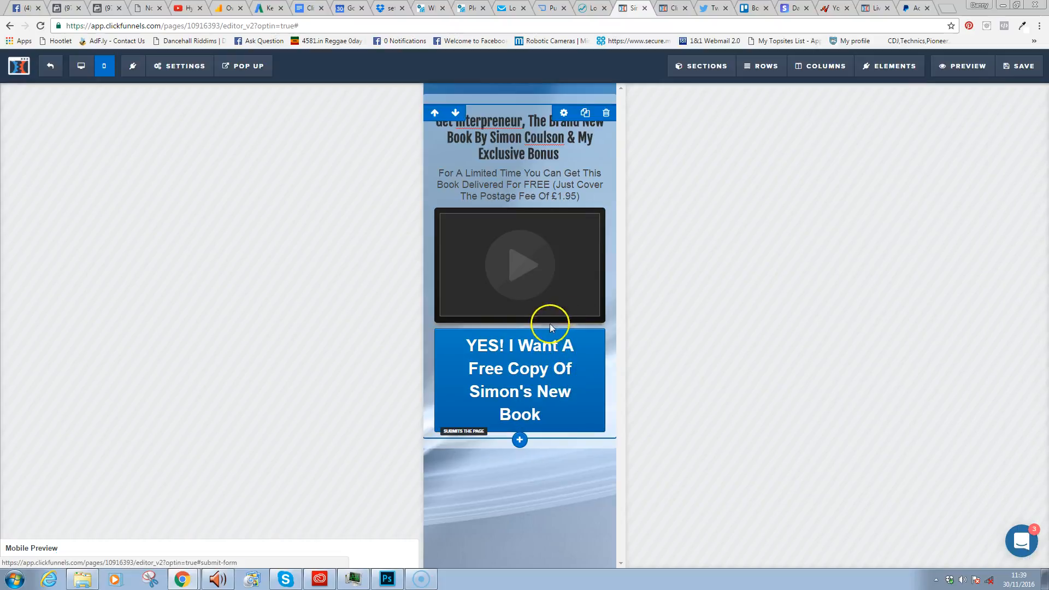
pyautogui.click(511, 323)
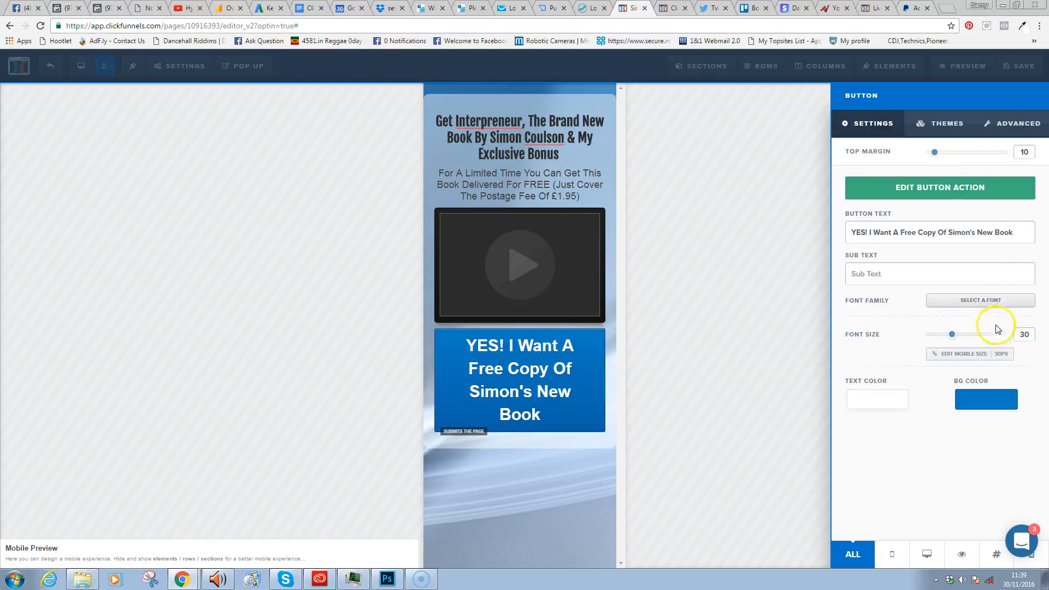
pyautogui.click(998, 361)
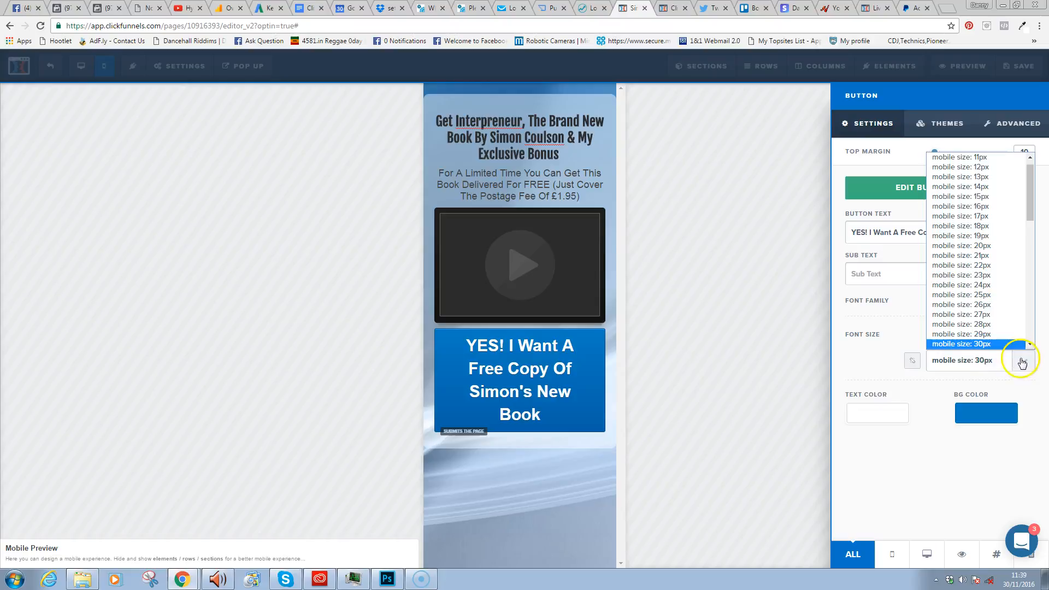
pyautogui.click(983, 226)
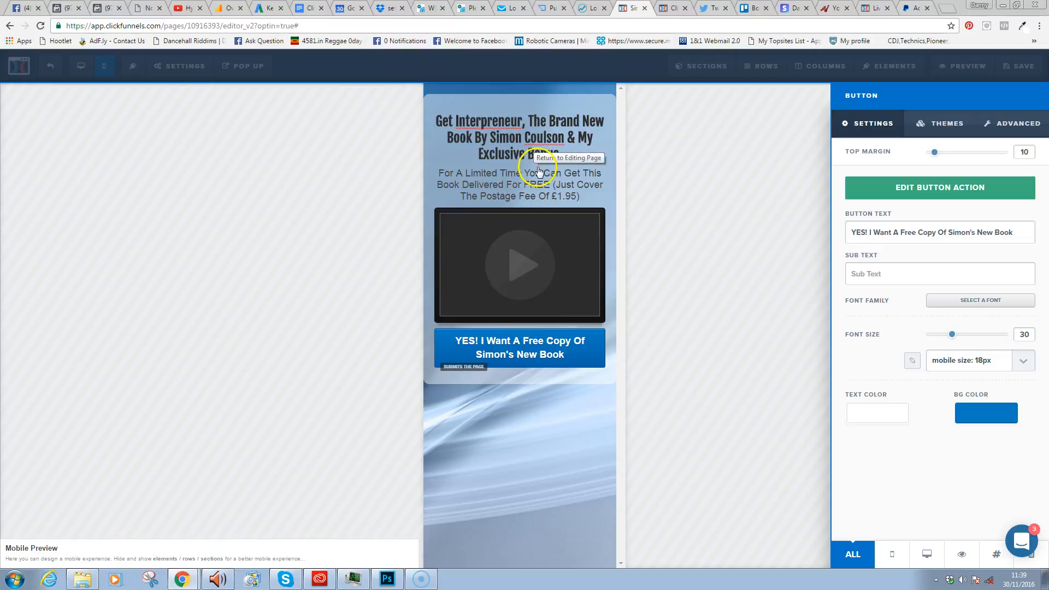
pyautogui.click(569, 192)
pyautogui.click(569, 192)
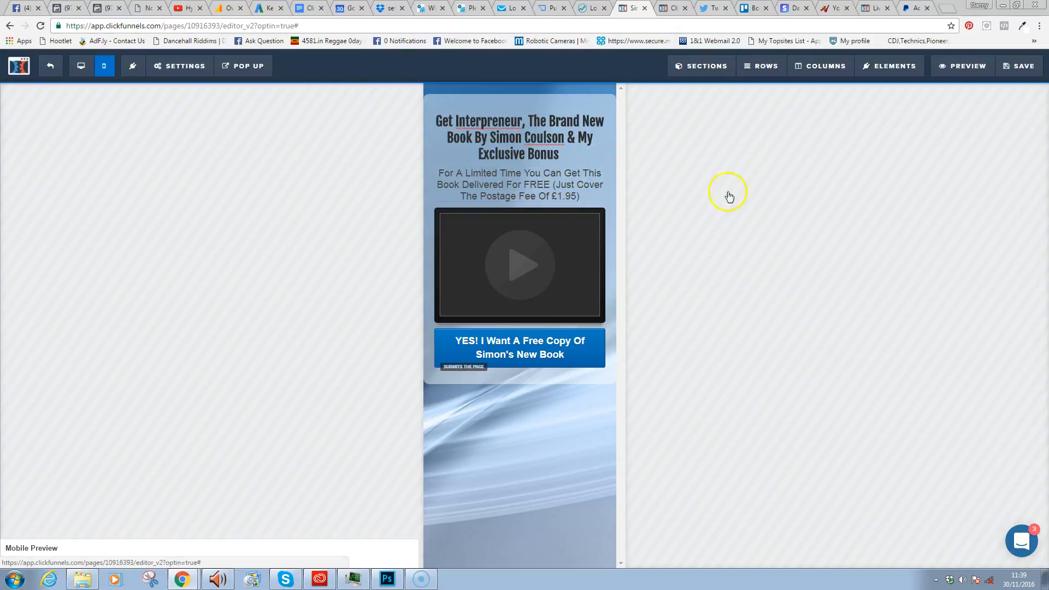
# - Give the sub-headline a mobile font size of 13px
pyautogui.click(992, 238)
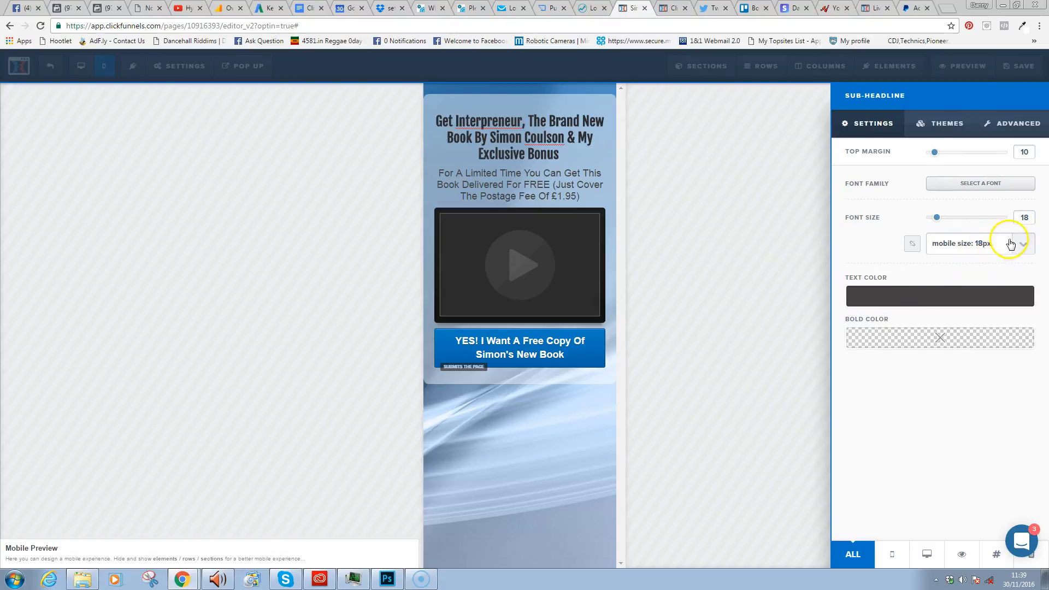
pyautogui.click(1008, 243)
pyautogui.click(987, 302)
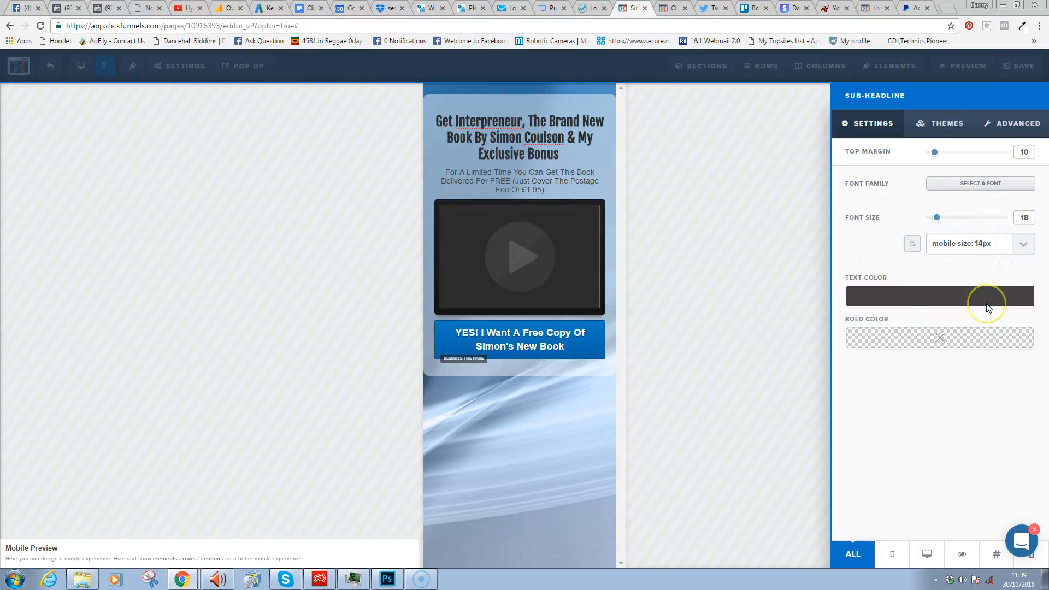
pyautogui.click(1013, 244)
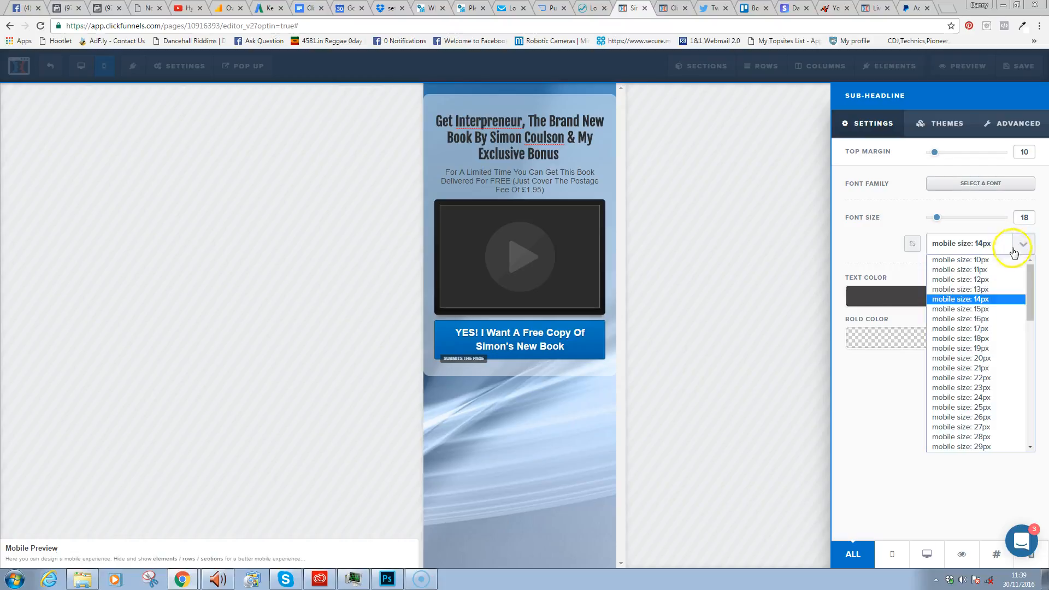
pyautogui.click(981, 289)
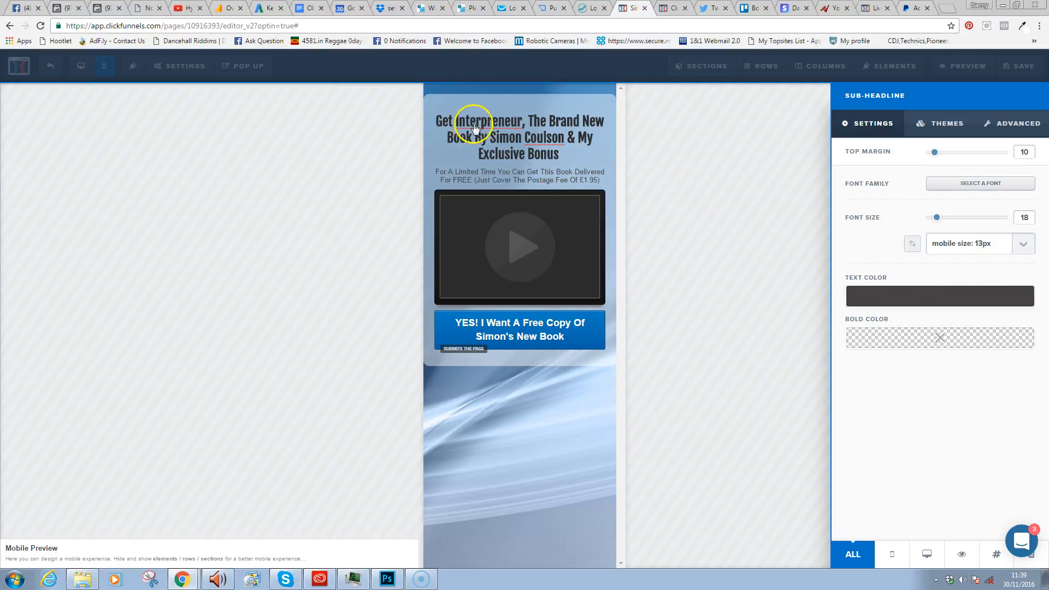
pyautogui.click(475, 122)
# - Raise the headline's mobile font size to 26px
pyautogui.click(595, 128)
pyautogui.click(611, 86)
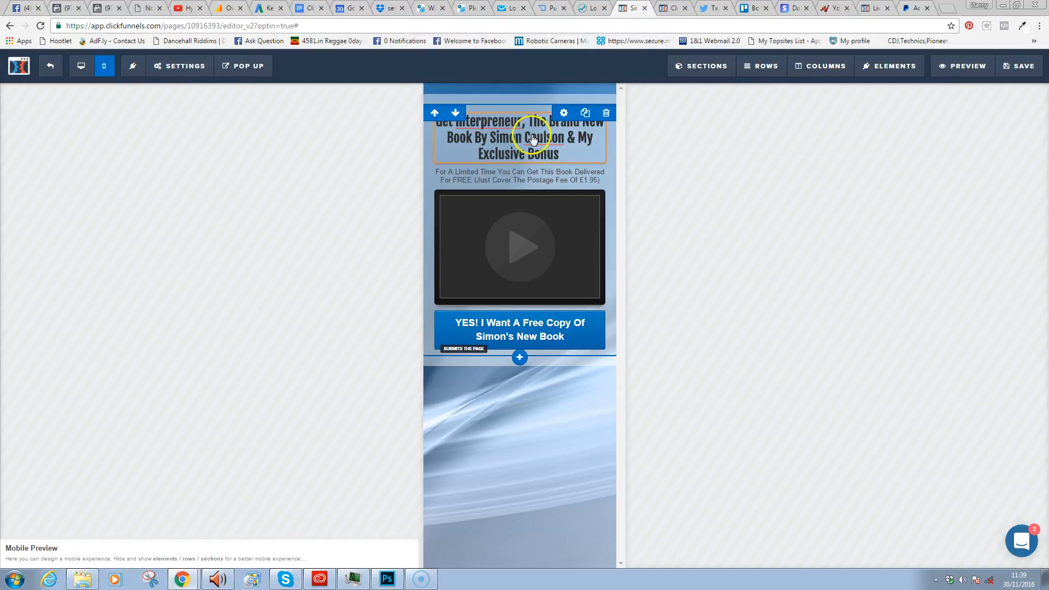
pyautogui.doubleClick(533, 144)
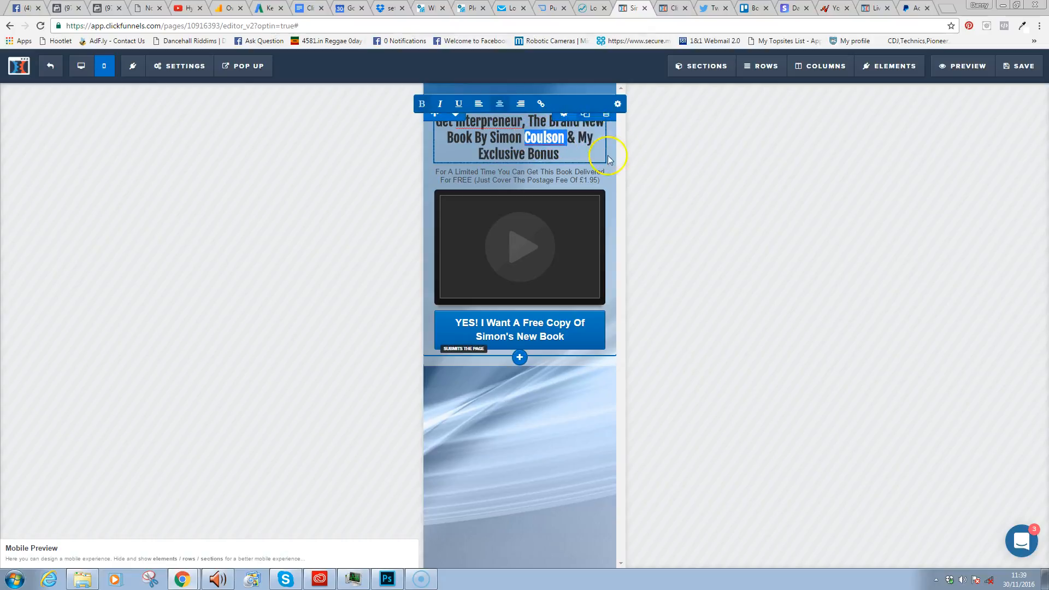
pyautogui.click(617, 106)
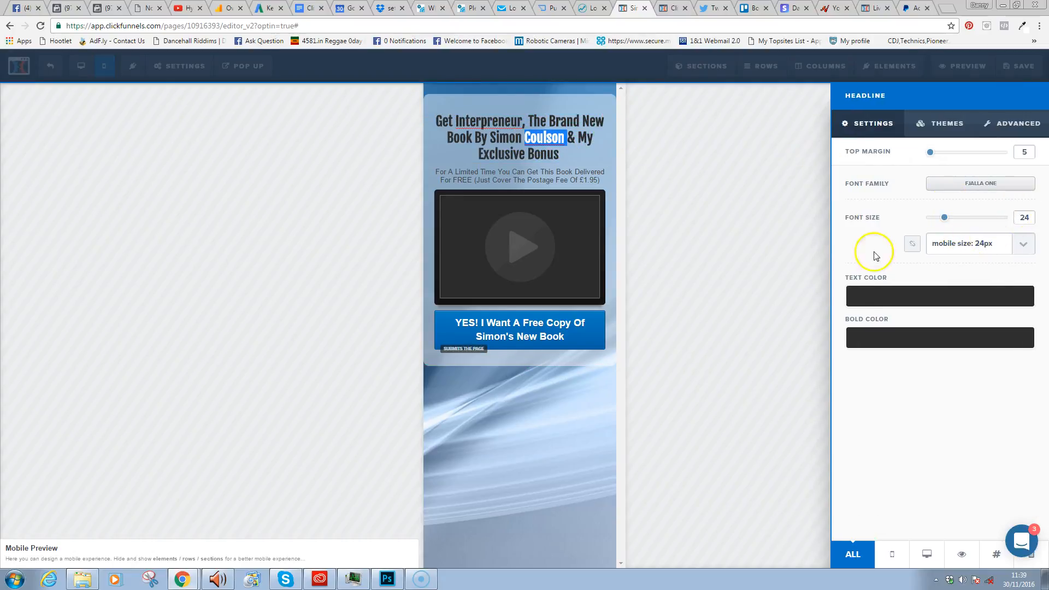
pyautogui.click(1005, 243)
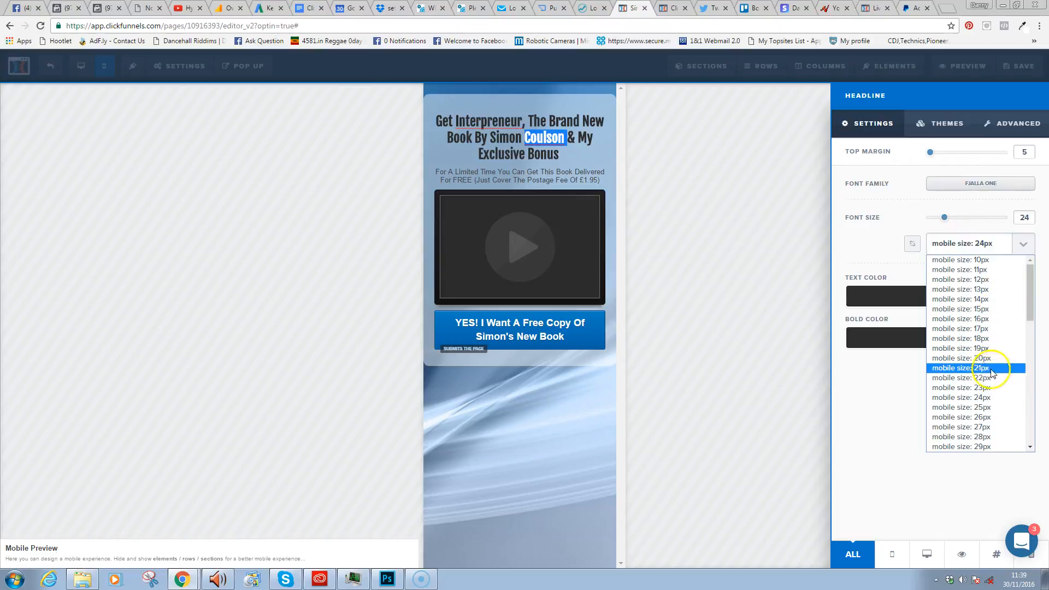
pyautogui.click(994, 408)
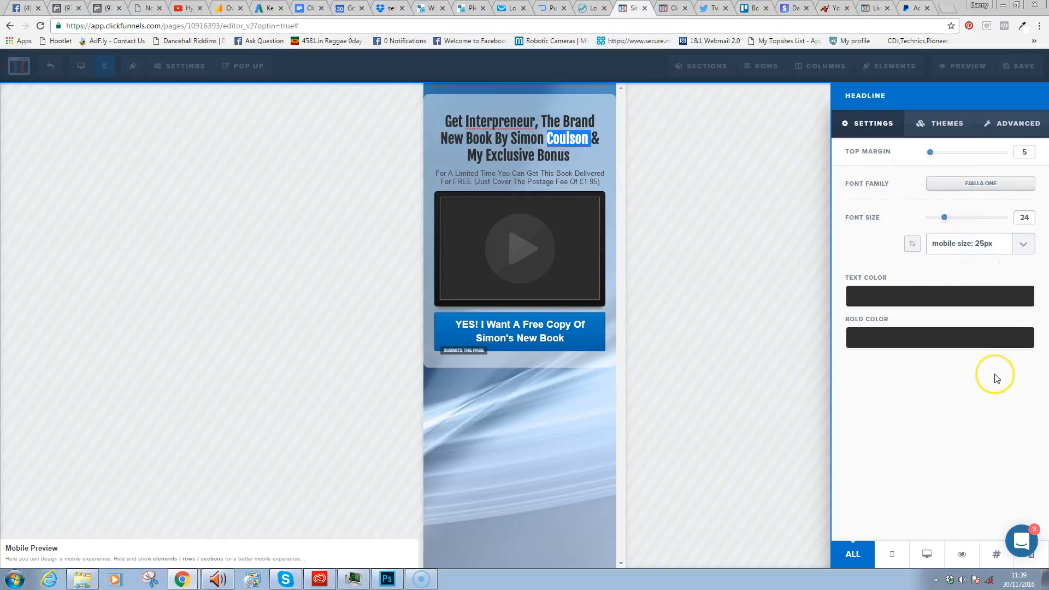
pyautogui.click(1025, 251)
pyautogui.click(994, 416)
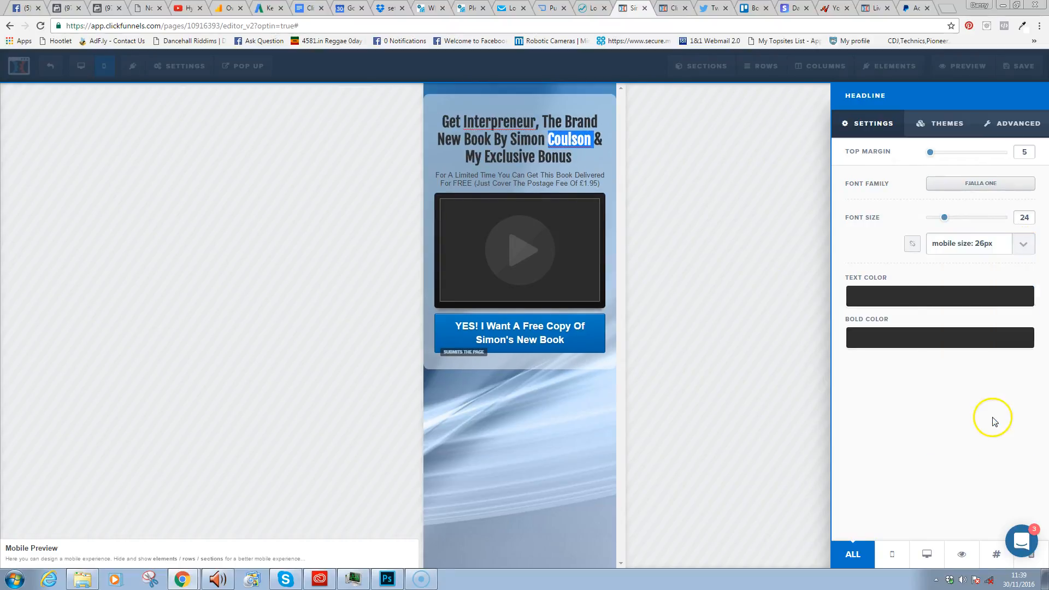
pyautogui.click(654, 213)
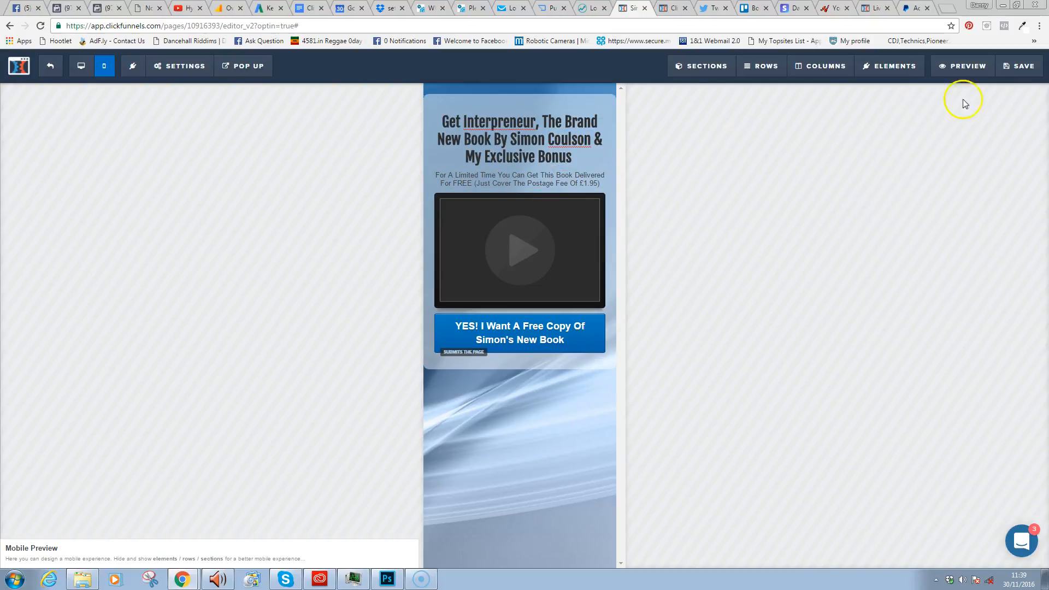
# - Save the page and switch between desktop and mobile layouts to compare them
pyautogui.click(1018, 71)
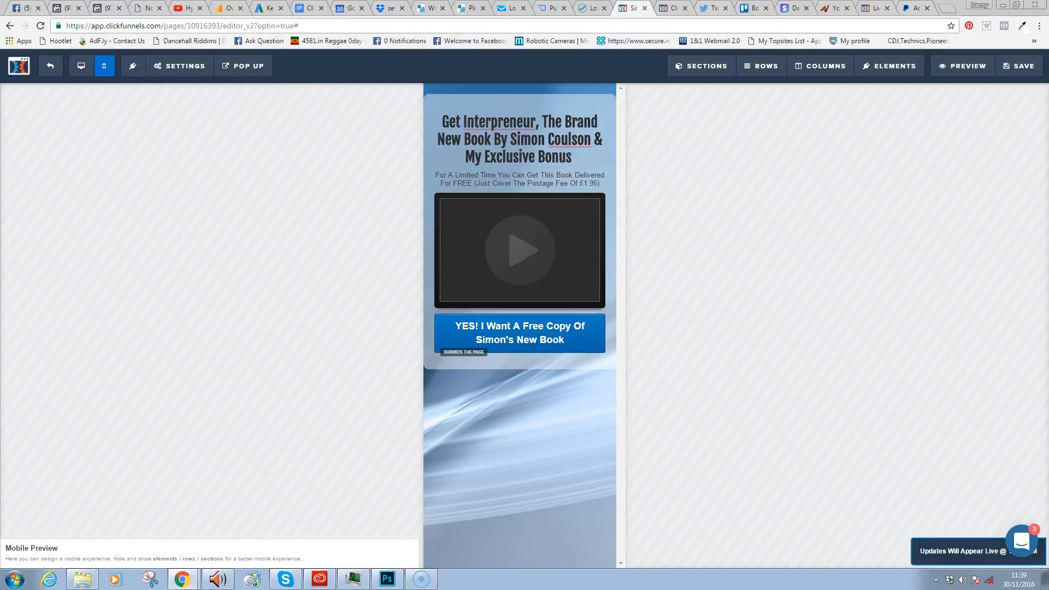
pyautogui.click(80, 66)
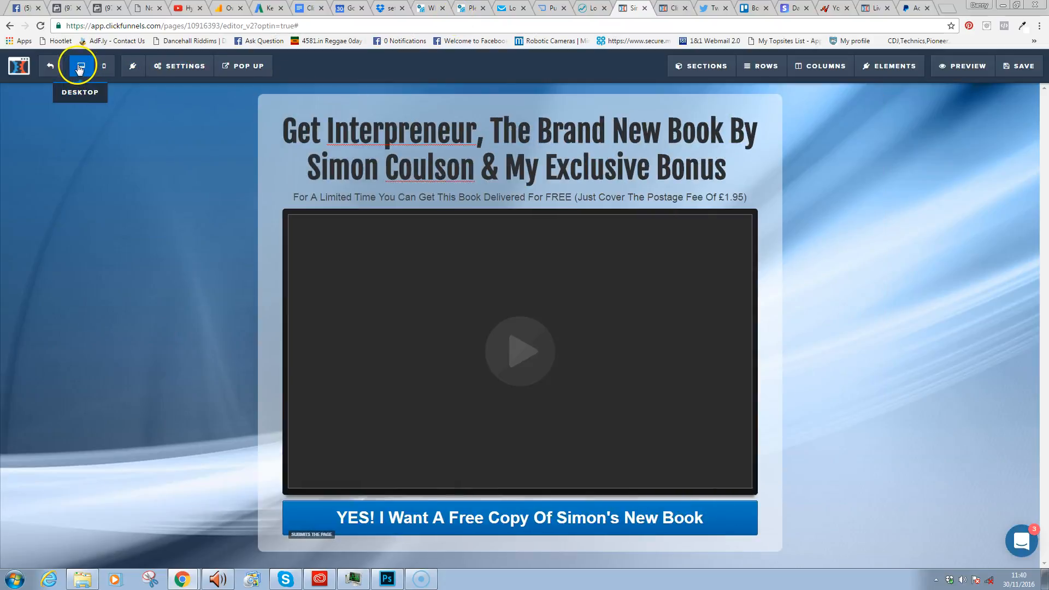
pyautogui.click(104, 66)
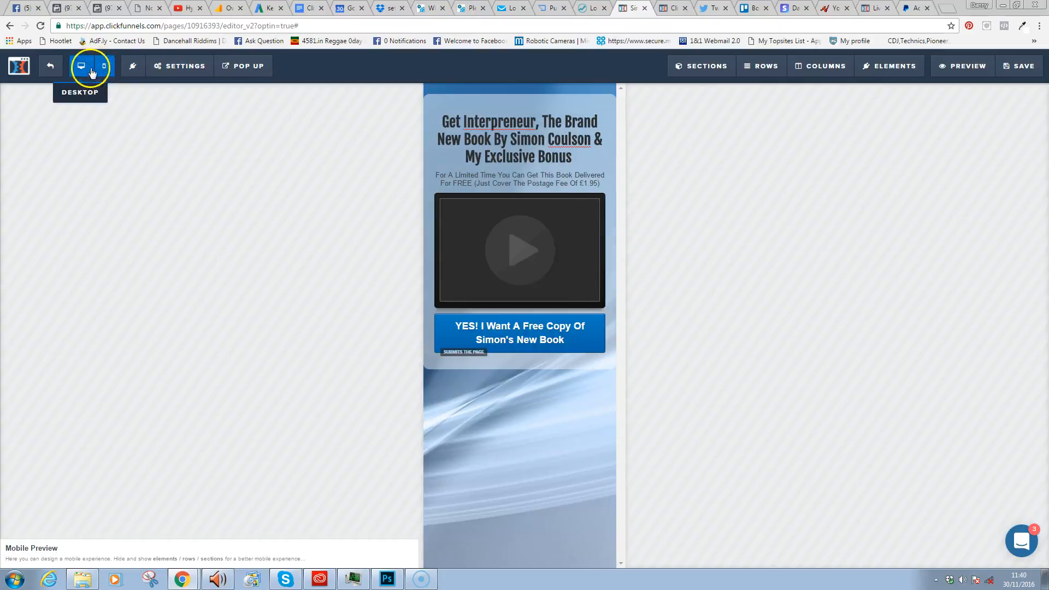
pyautogui.click(91, 69)
pyautogui.click(105, 66)
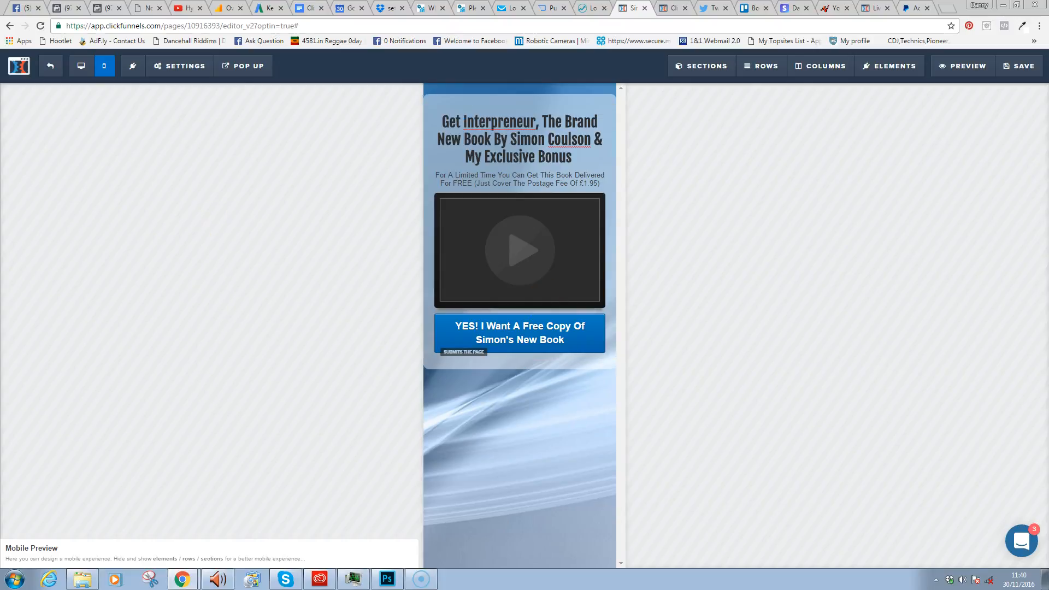
# - Switch back to the desktop layout and save the page again
pyautogui.click(80, 68)
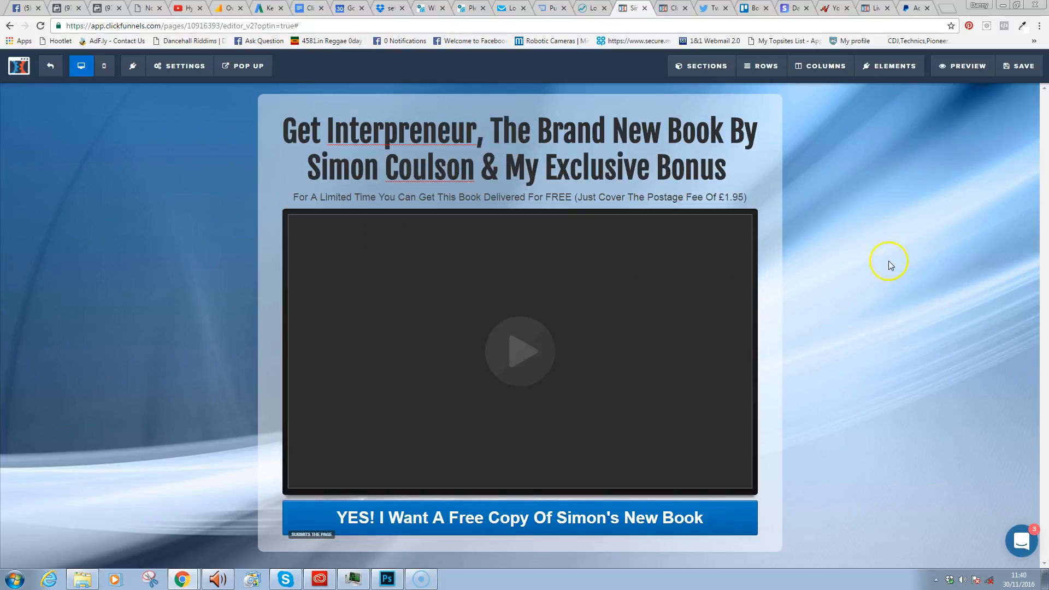
pyautogui.click(1021, 68)
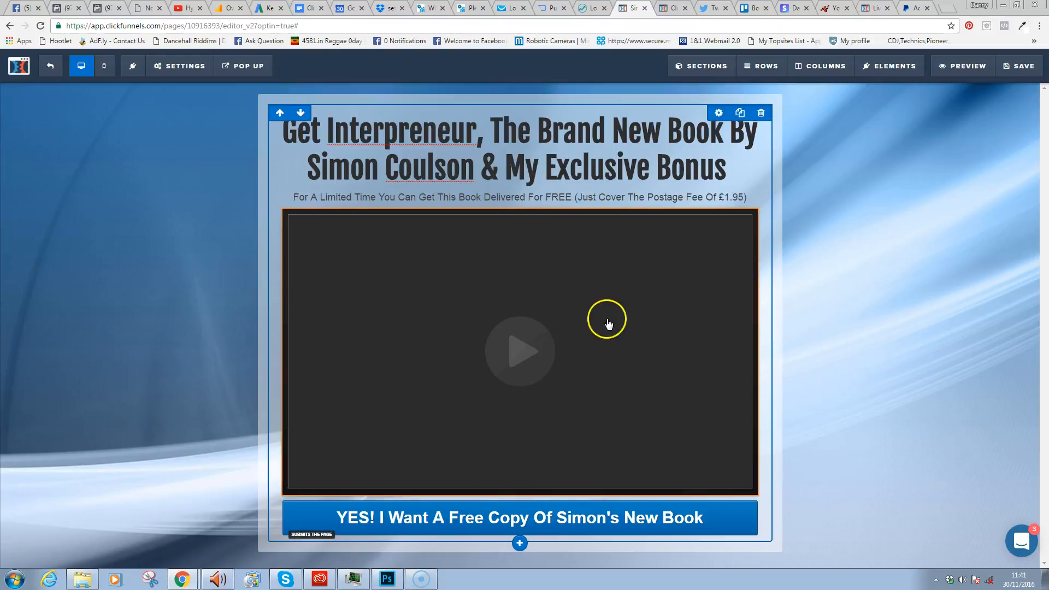
# - Set the YES! button's action to Go To Website URL instead of submitting the form
pyautogui.click(528, 516)
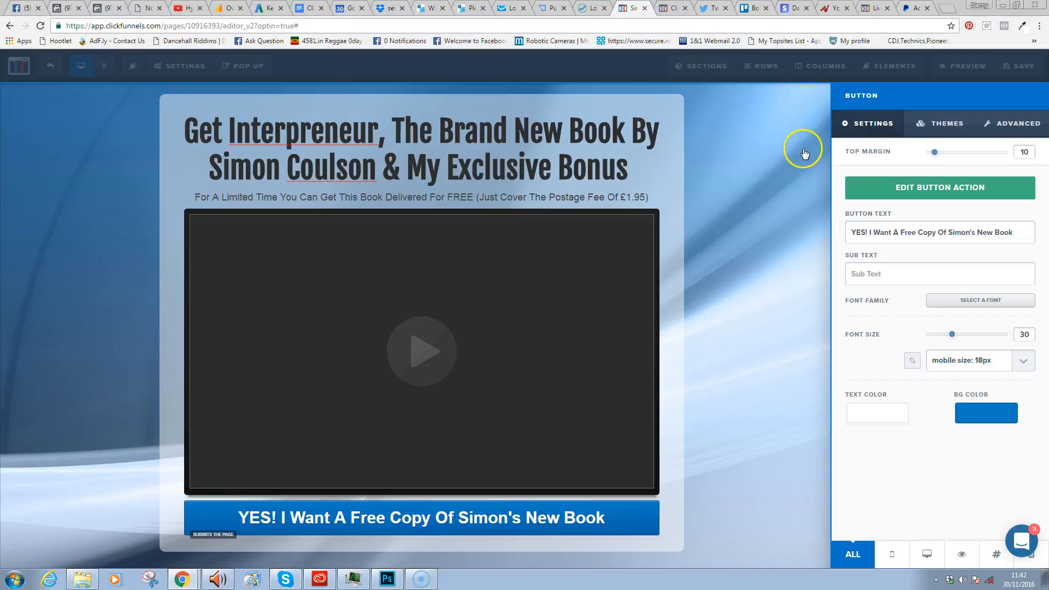
pyautogui.click(1009, 125)
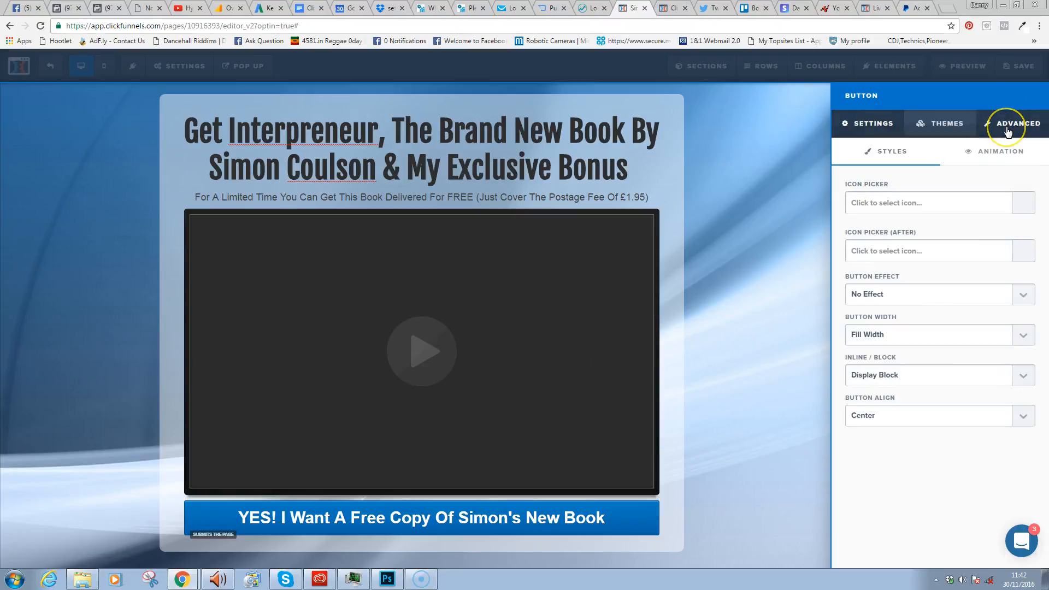
pyautogui.click(940, 124)
pyautogui.click(875, 135)
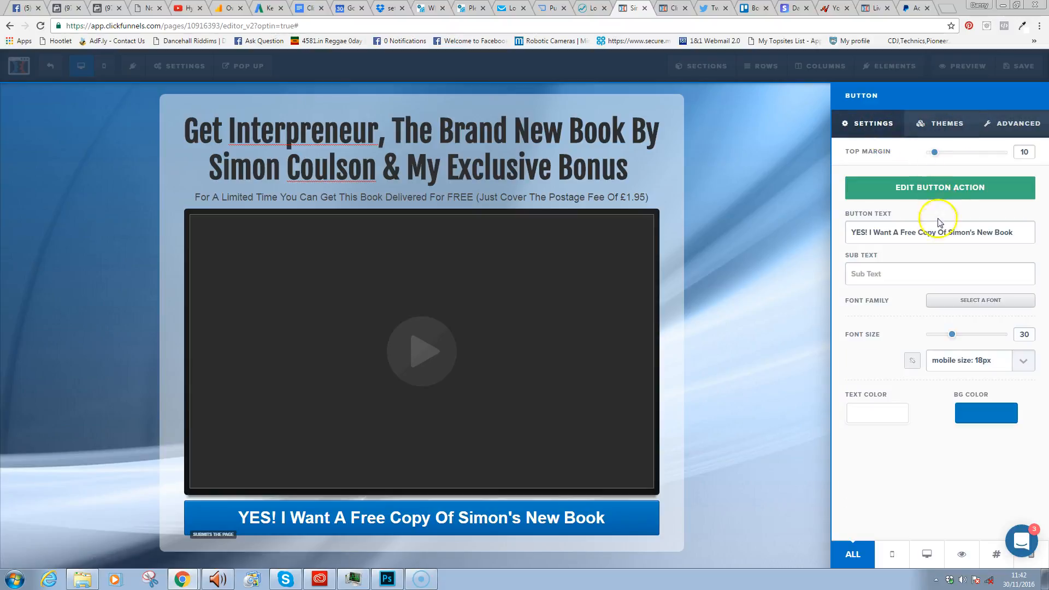
pyautogui.click(936, 190)
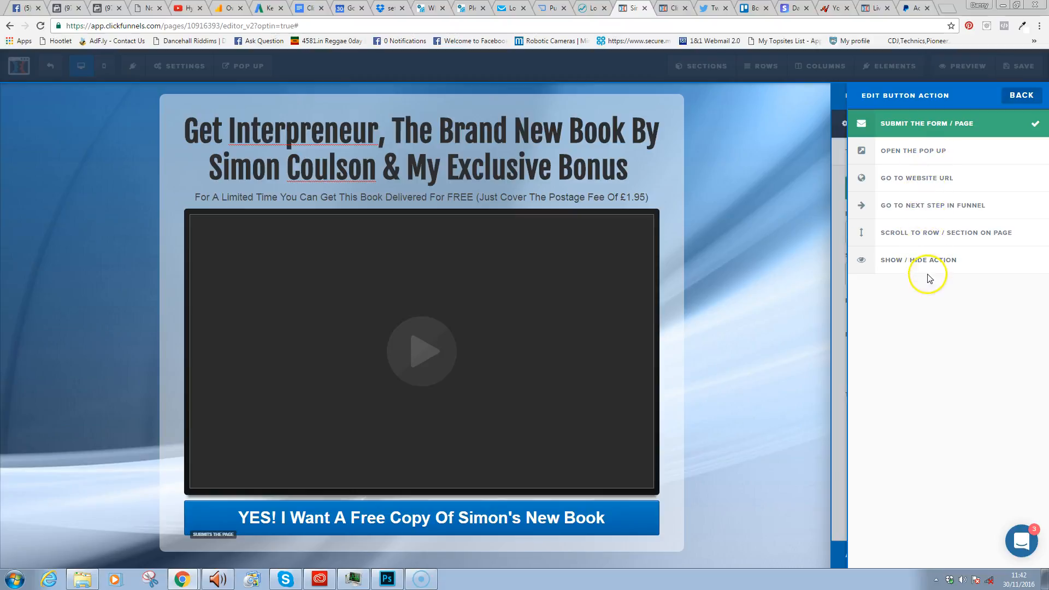
pyautogui.click(925, 178)
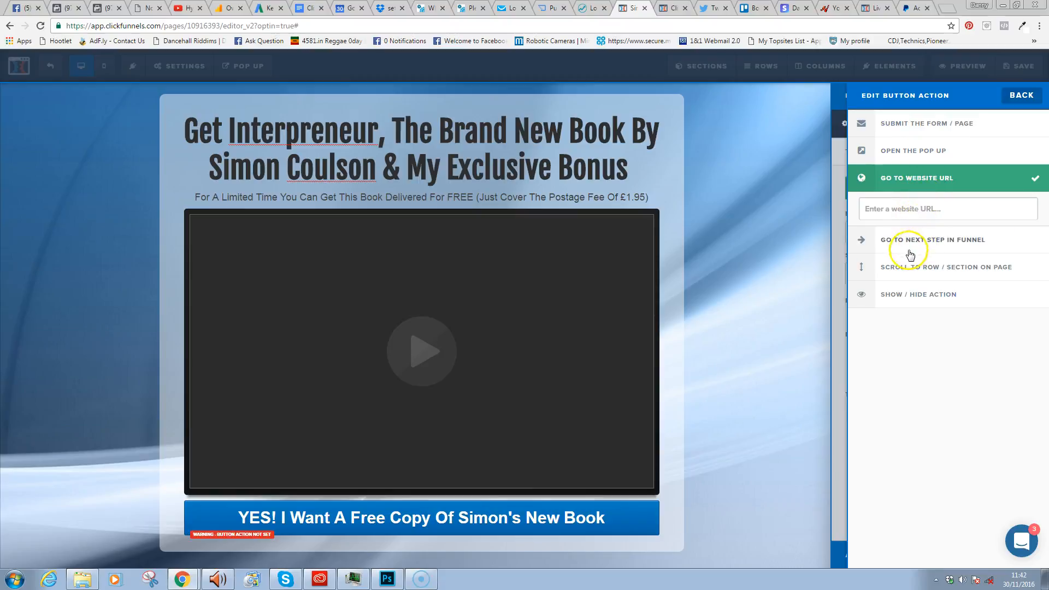
pyautogui.click(182, 579)
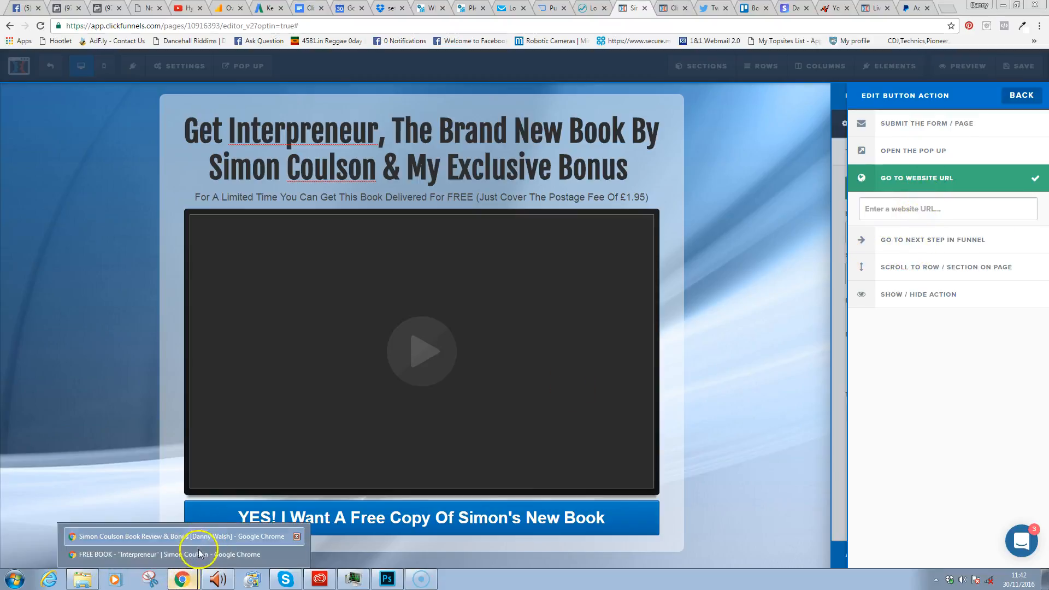
# - Copy the Interpreneur affiliate link from the affiliate area page and return to ClickFunnels
pyautogui.click(192, 556)
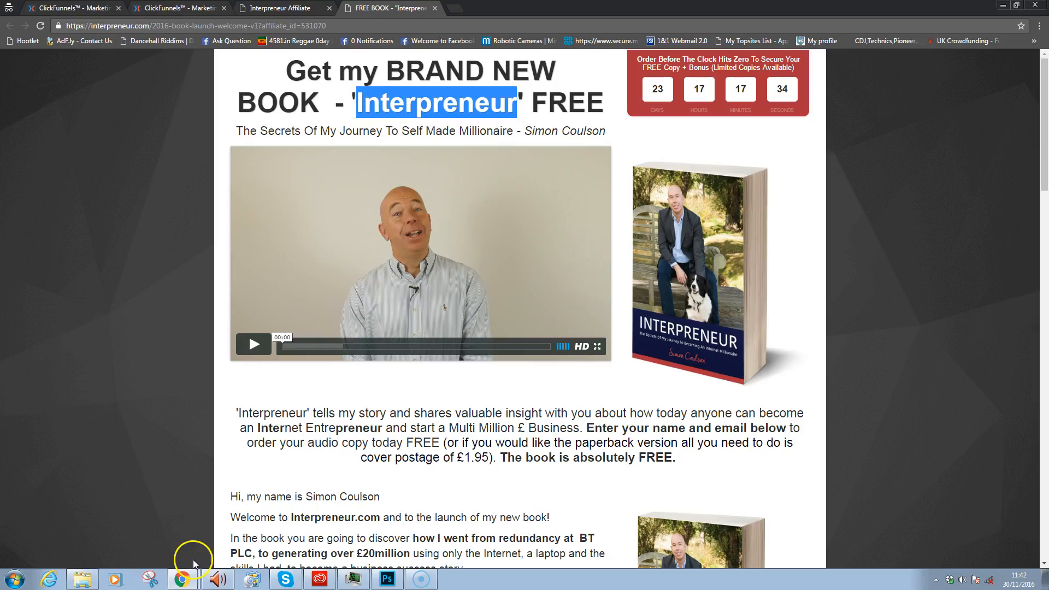
pyautogui.click(287, 8)
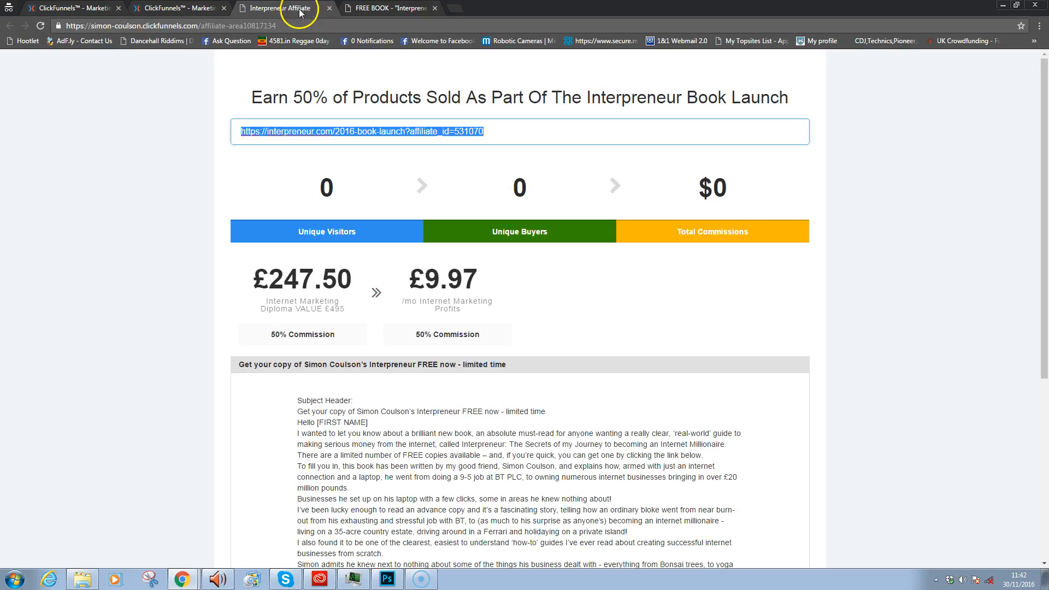
pyautogui.rightClick(450, 139)
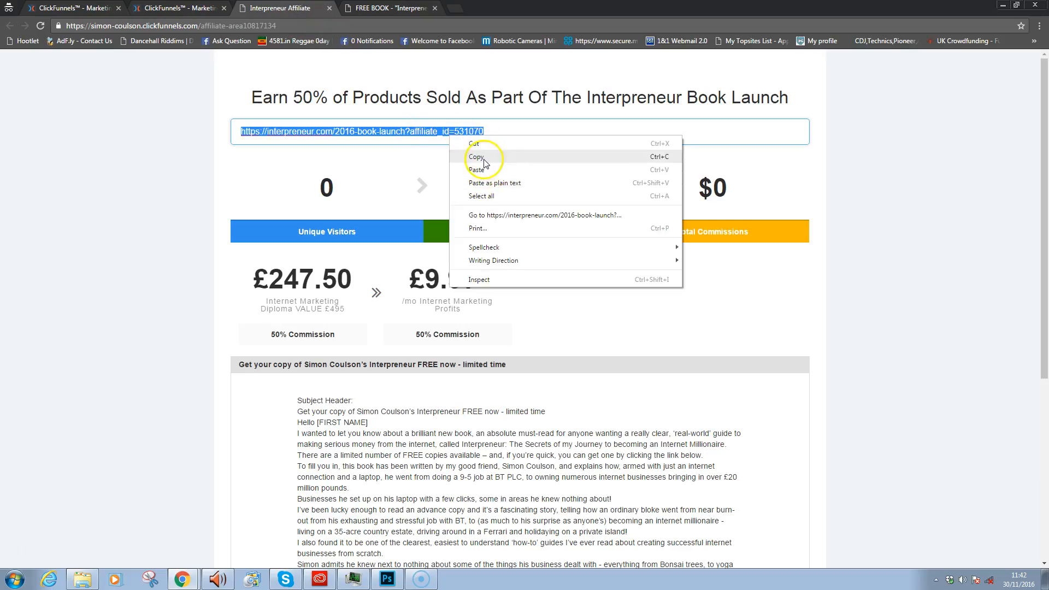
pyautogui.click(484, 159)
pyautogui.click(391, 8)
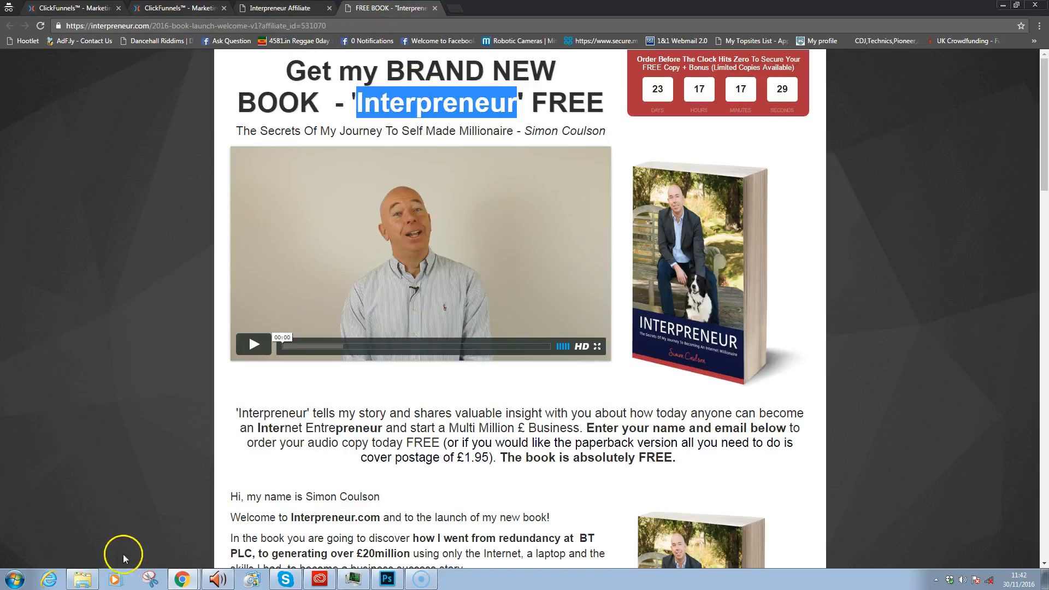
pyautogui.moveTo(185, 580)
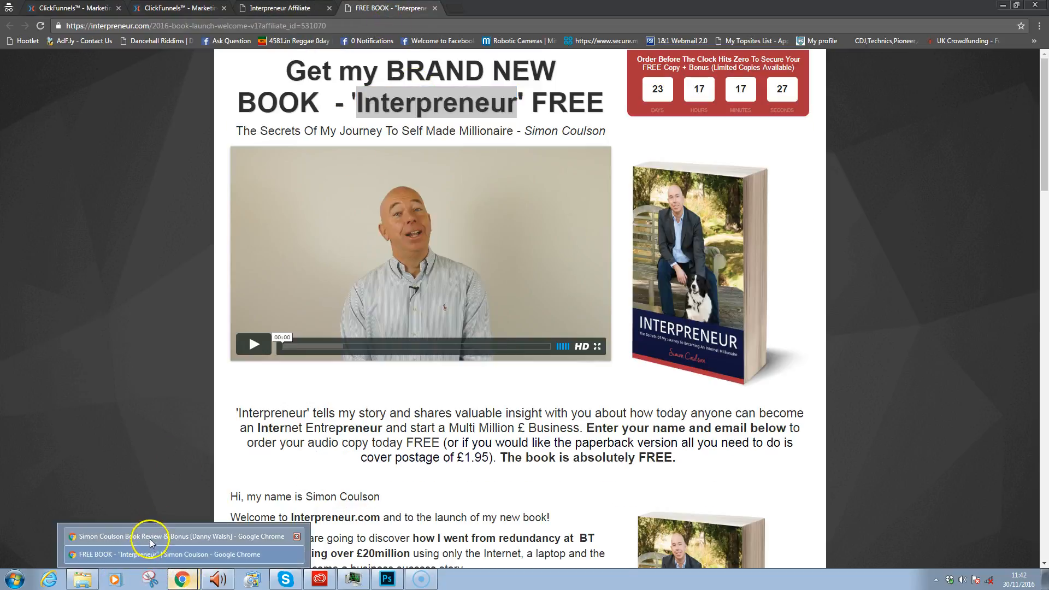
pyautogui.click(150, 539)
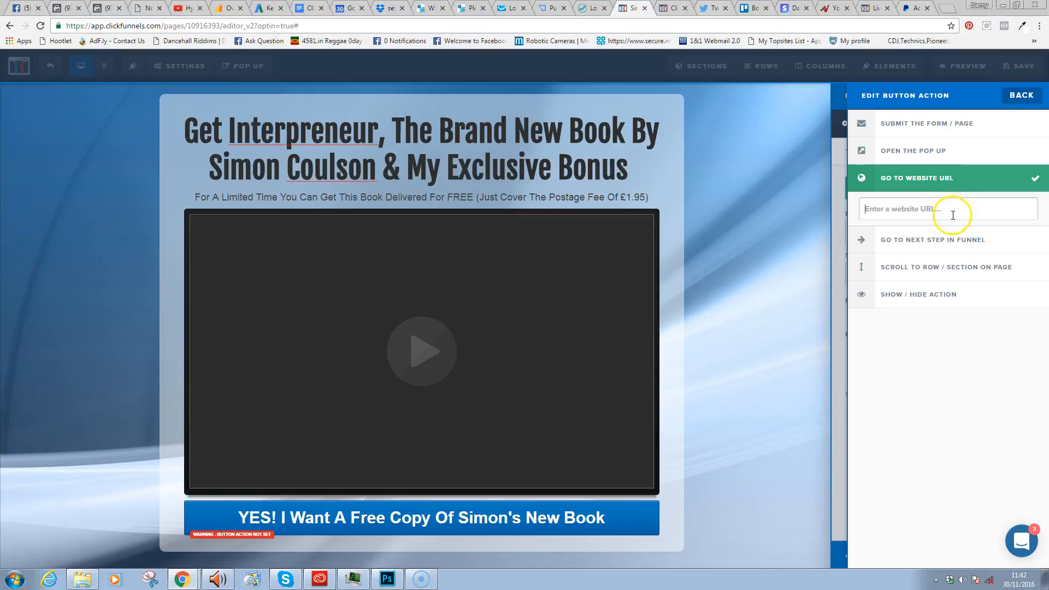
# - Paste the Interpreneur affiliate URL as the YES! button's link and save the page
pyautogui.hotkey('ctrl', 'v')
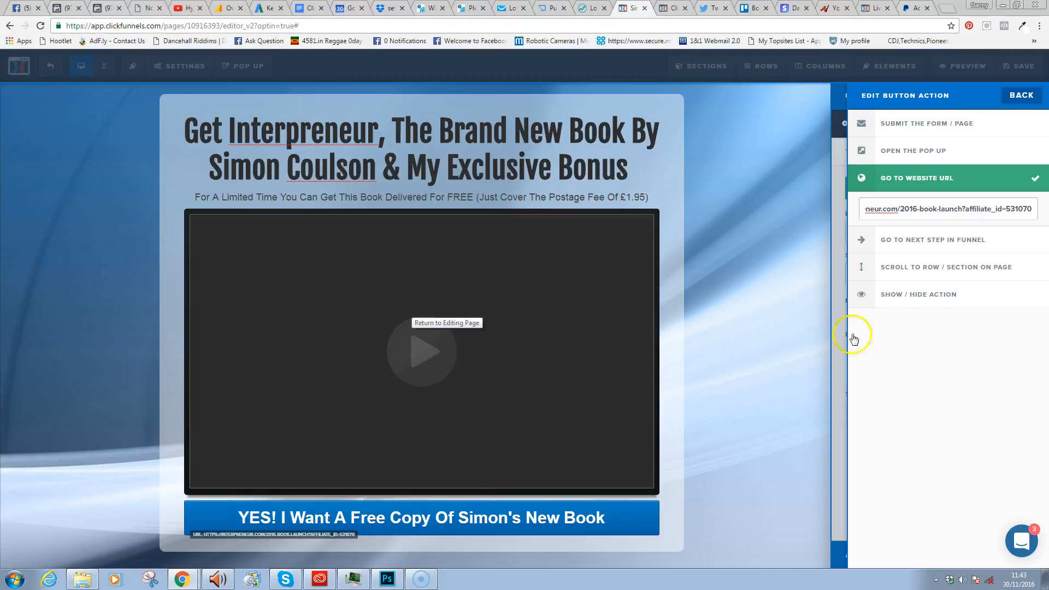
pyautogui.click(815, 198)
pyautogui.click(1021, 65)
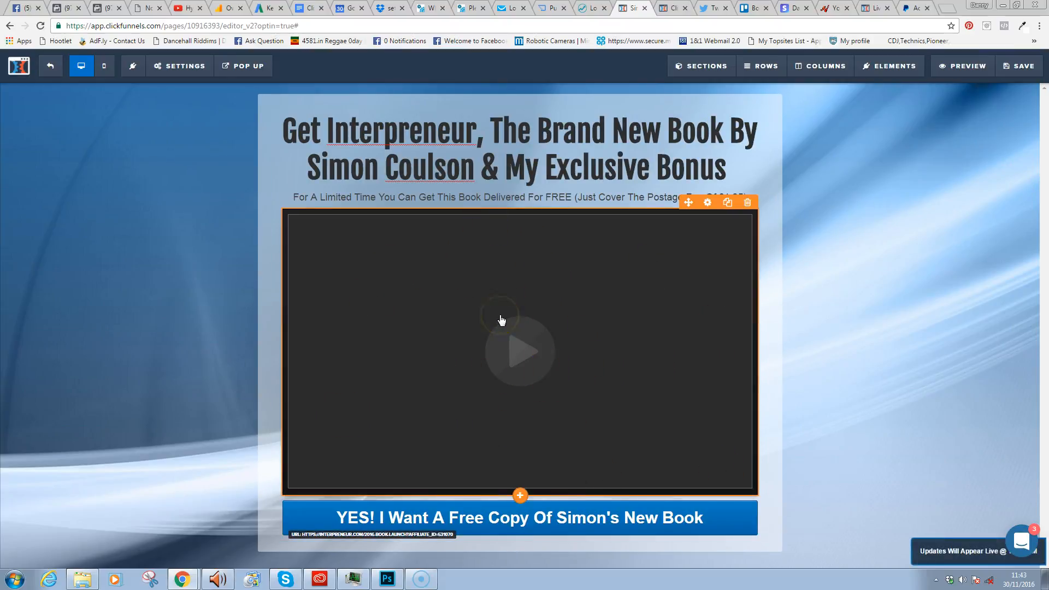
# - Preview the saved opt-in page live, decline the notification prompt, and return to the editor
pyautogui.click(961, 65)
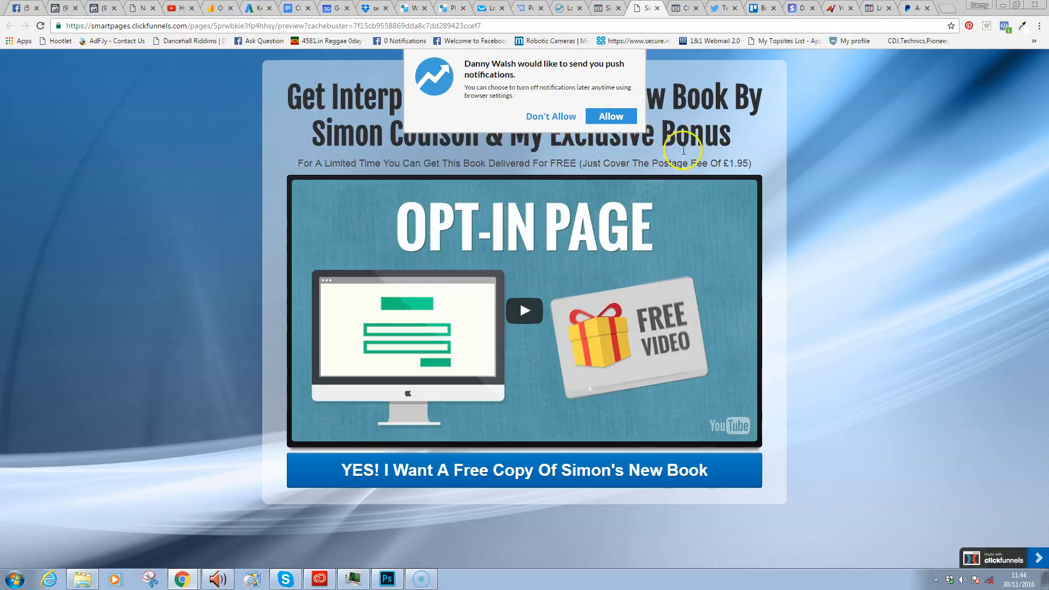
pyautogui.click(541, 118)
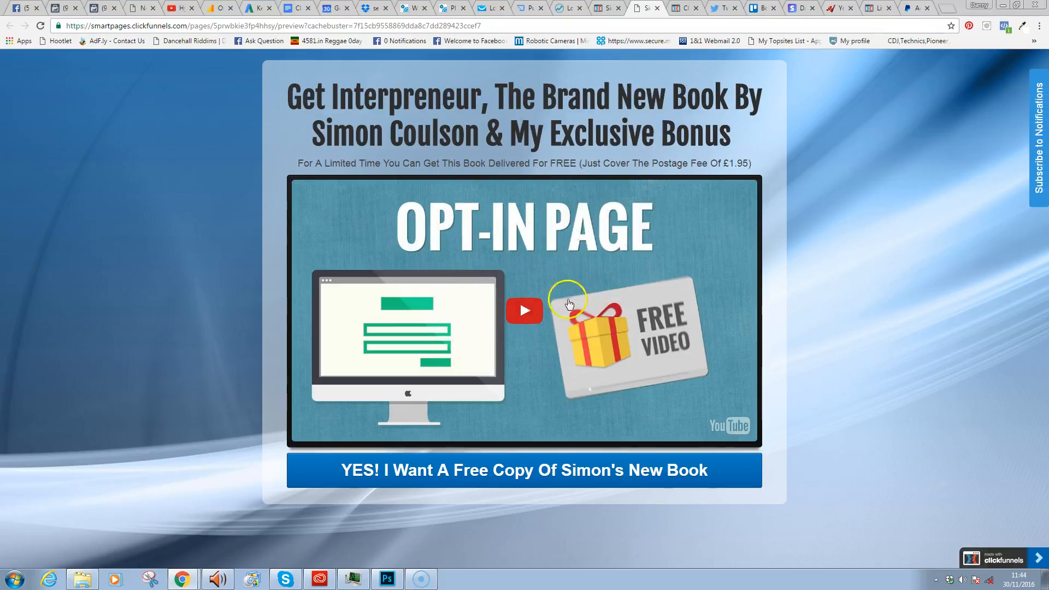
pyautogui.click(606, 9)
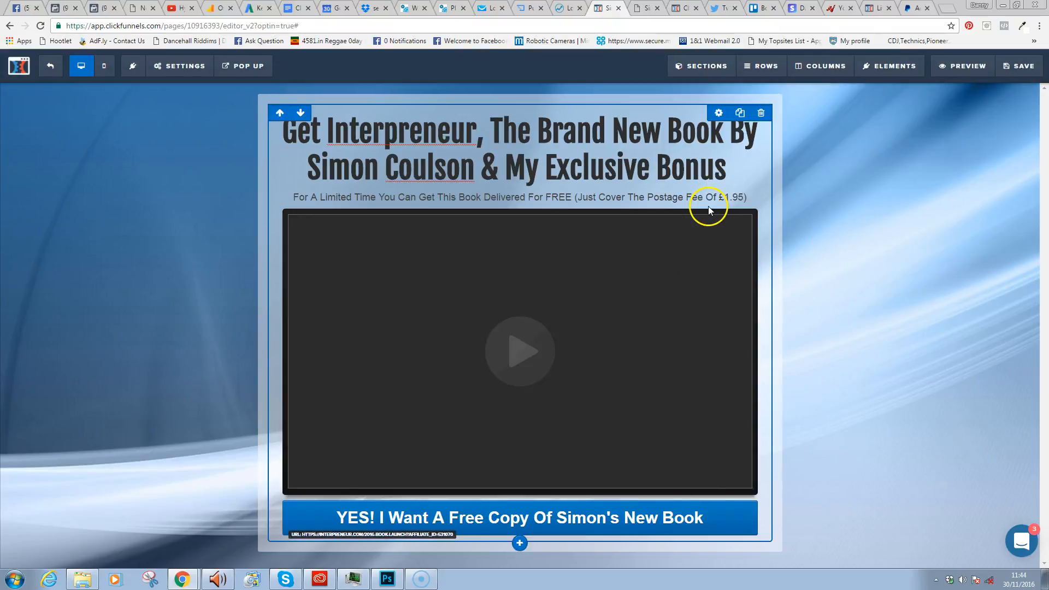
# - In the video's settings, switch Auto Play to On, then back to Off
pyautogui.click(698, 237)
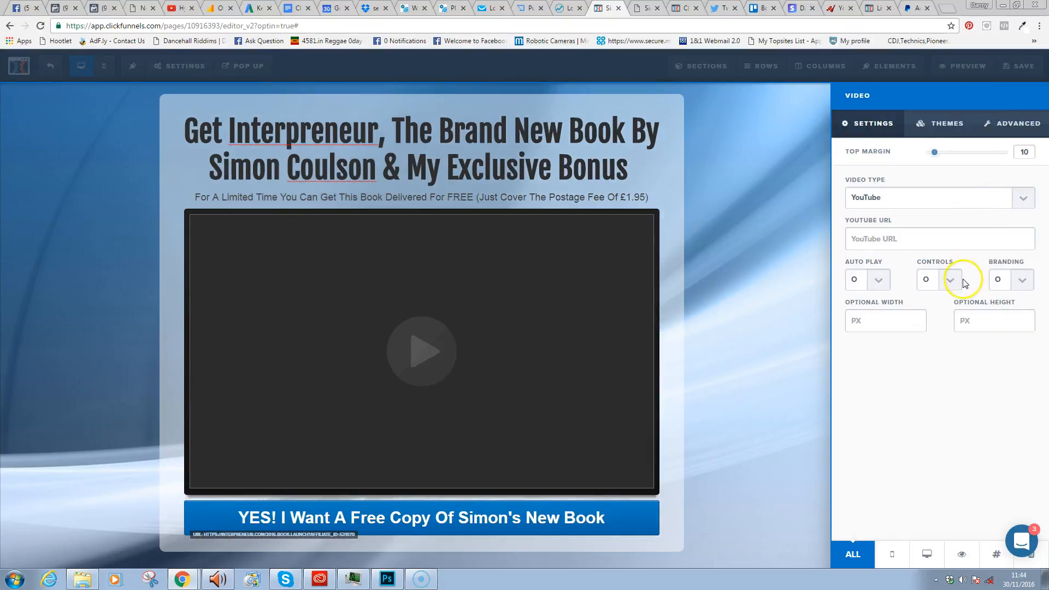
pyautogui.click(878, 280)
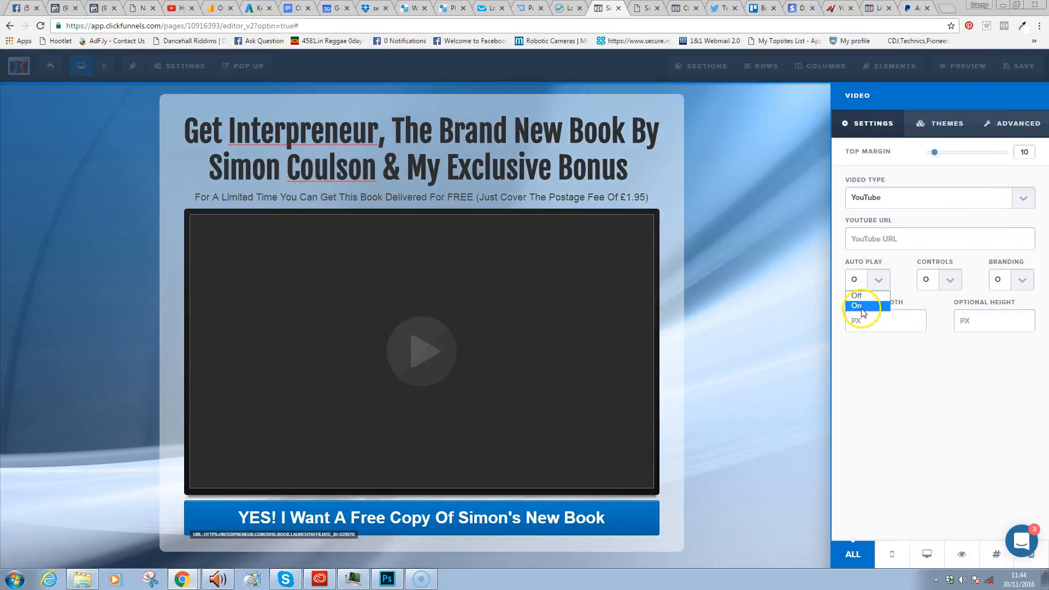
pyautogui.click(861, 310)
pyautogui.click(882, 282)
pyautogui.click(862, 298)
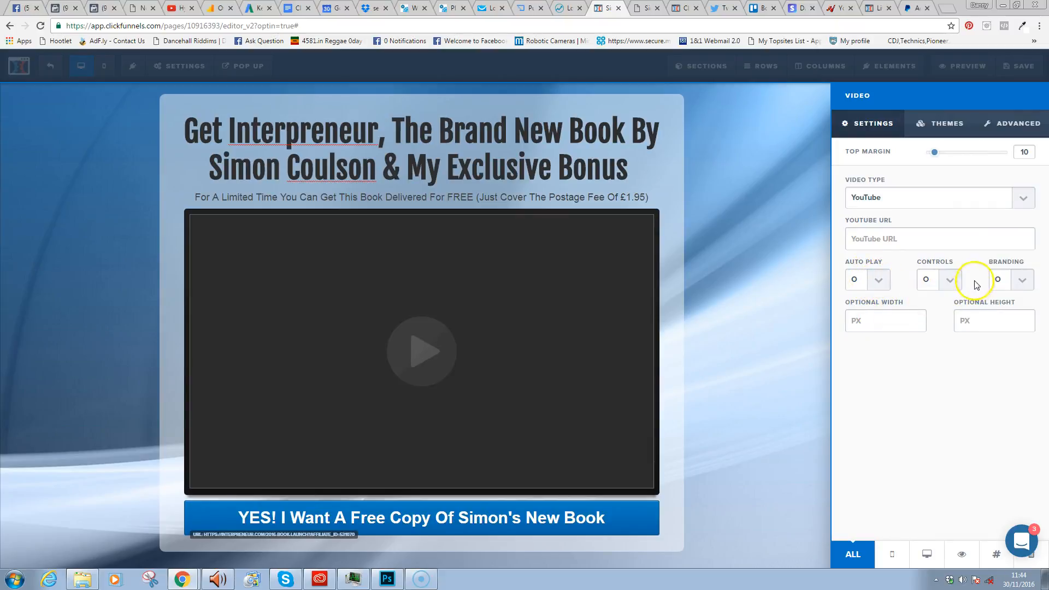
pyautogui.click(881, 285)
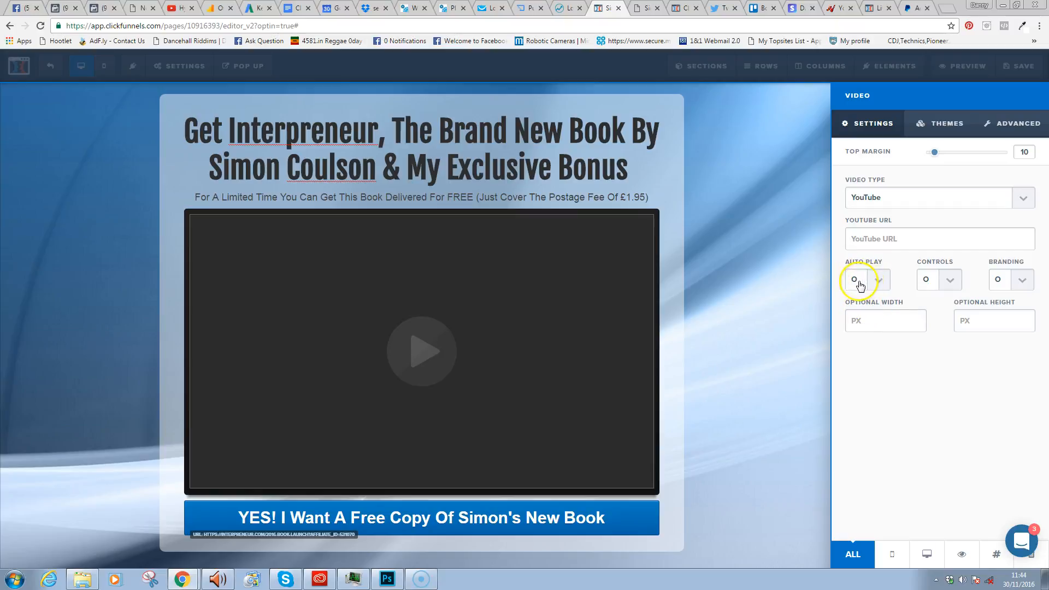
# - Choose the video controls option and set video branding to Off
pyautogui.click(950, 284)
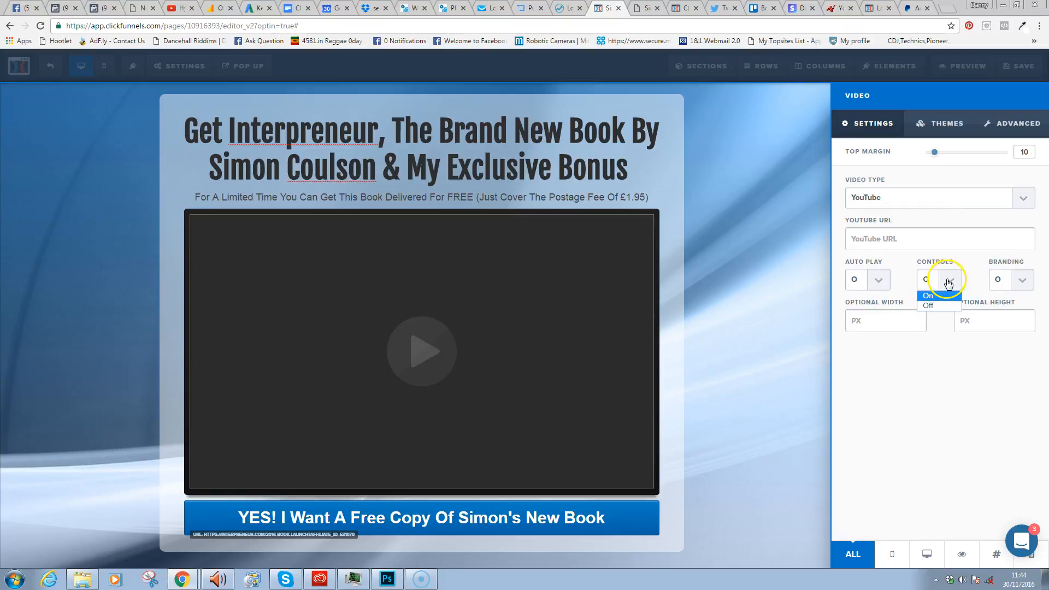
pyautogui.click(942, 304)
pyautogui.click(1022, 285)
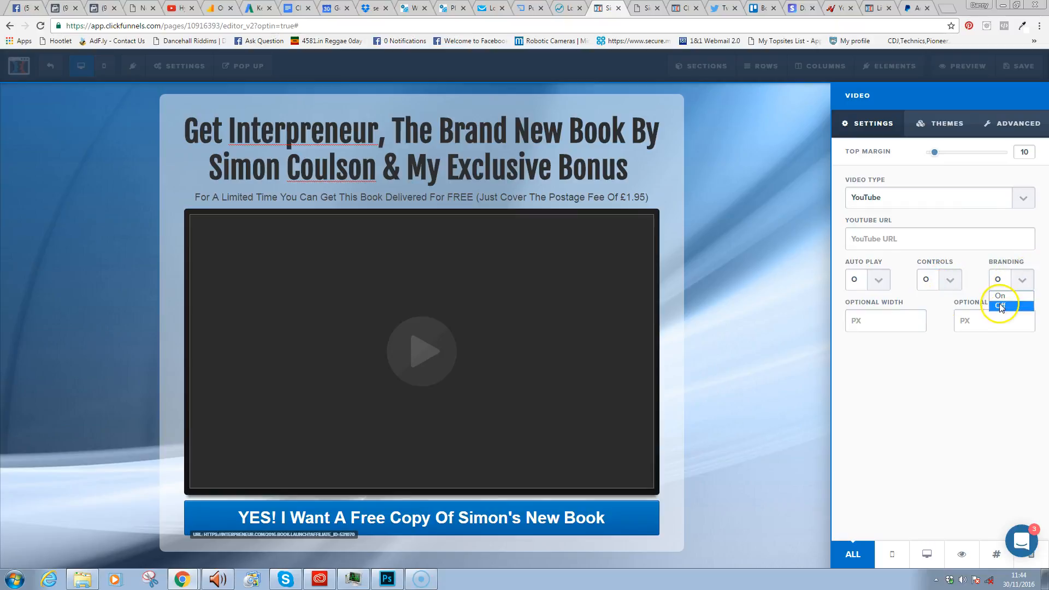
pyautogui.click(996, 317)
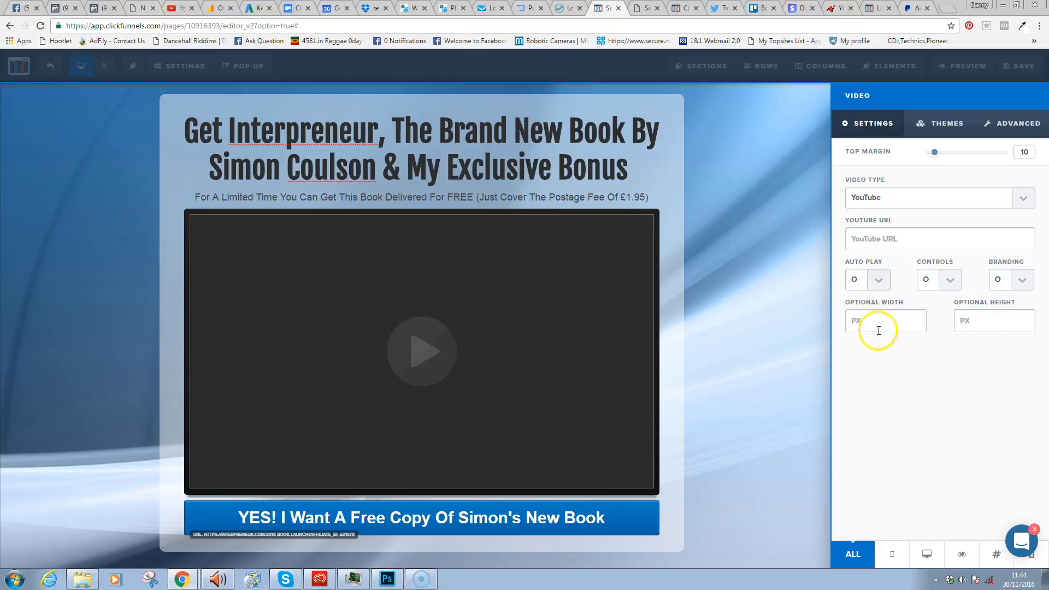
# - Turn the video's Auto Play On and save the page
pyautogui.click(878, 282)
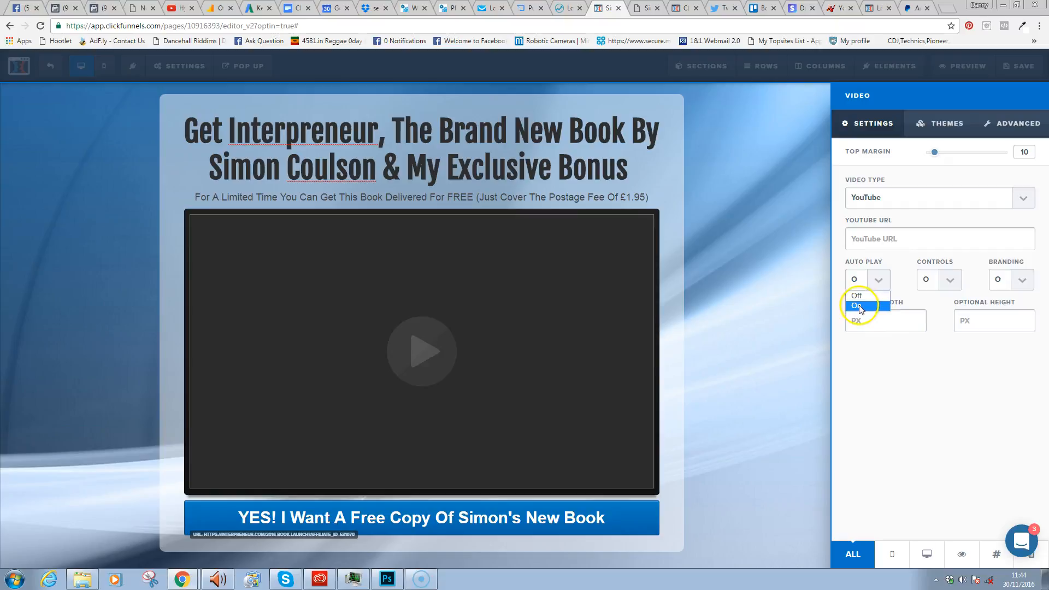
pyautogui.click(859, 307)
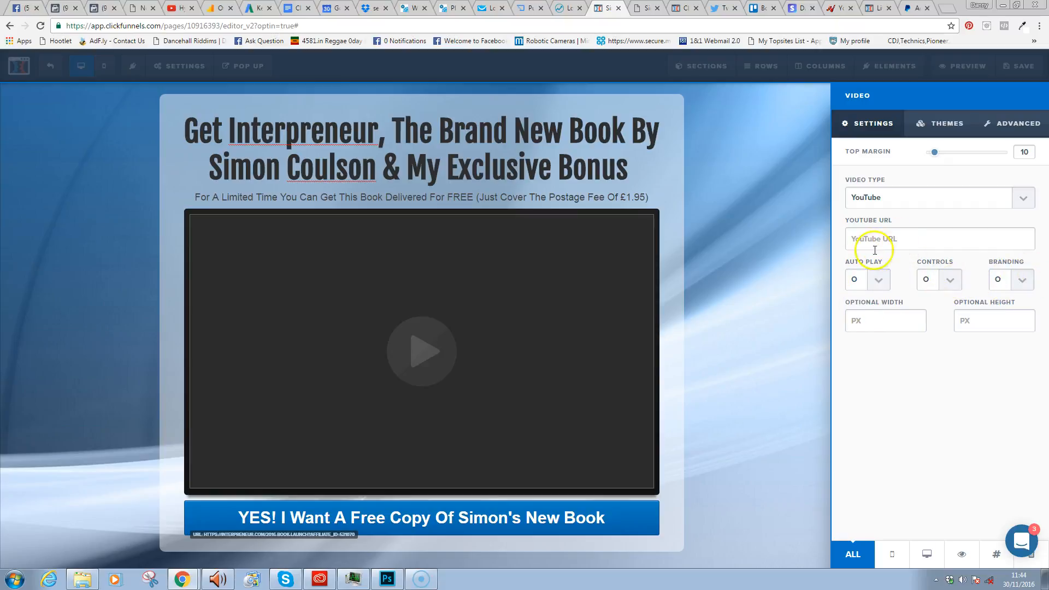
pyautogui.click(1019, 70)
pyautogui.click(1016, 67)
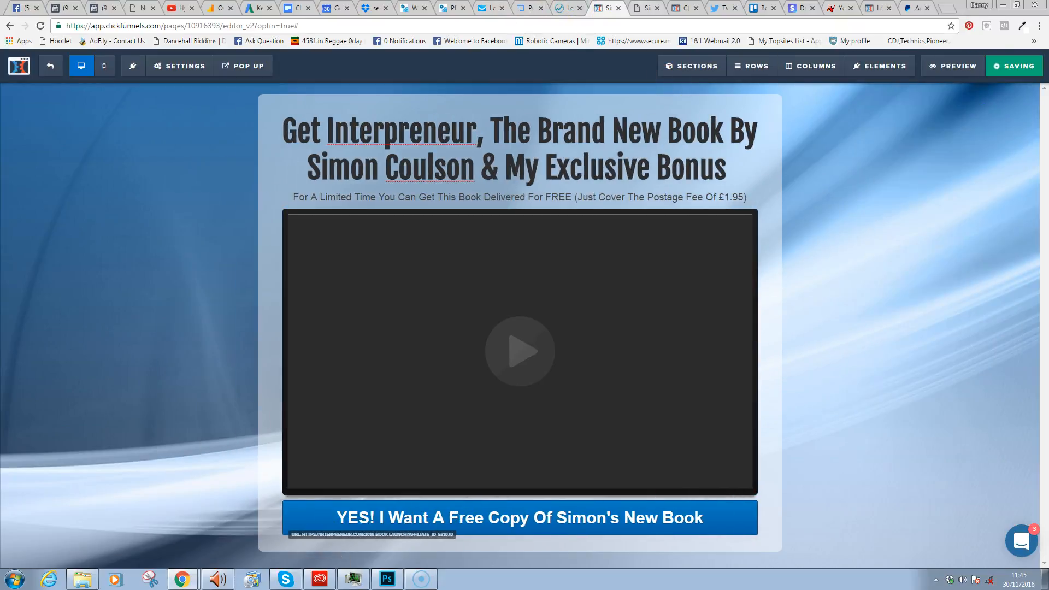
pyautogui.click(638, 9)
pyautogui.click(41, 26)
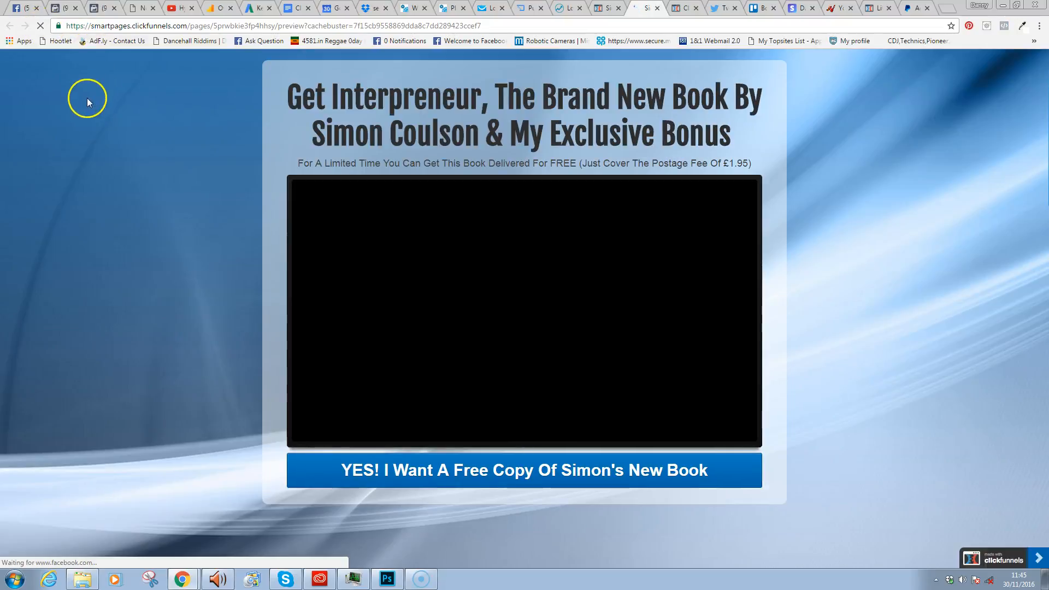
pyautogui.click(535, 317)
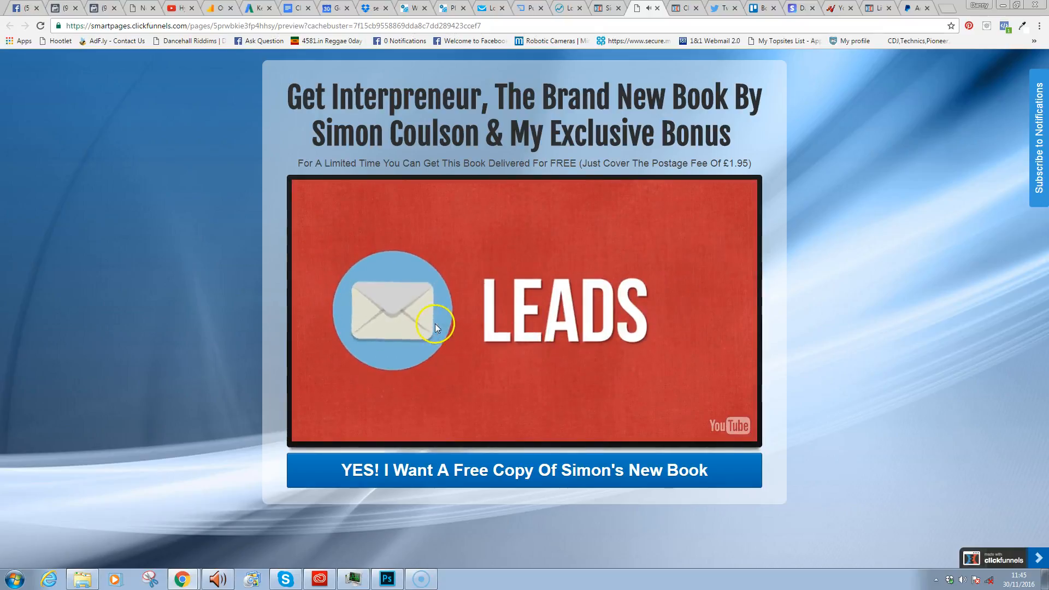
pyautogui.click(484, 335)
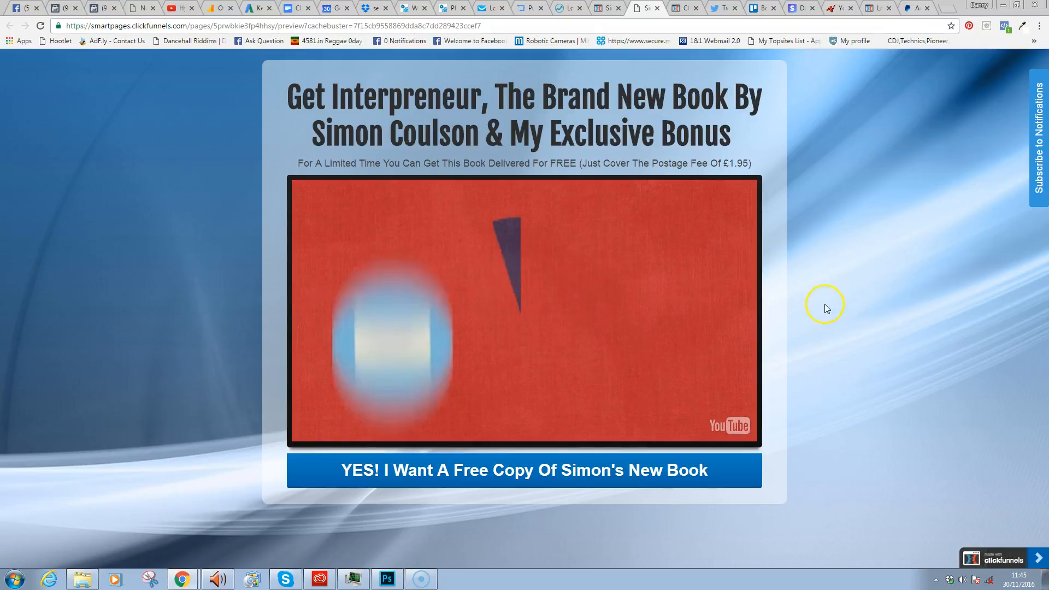
pyautogui.click(607, 9)
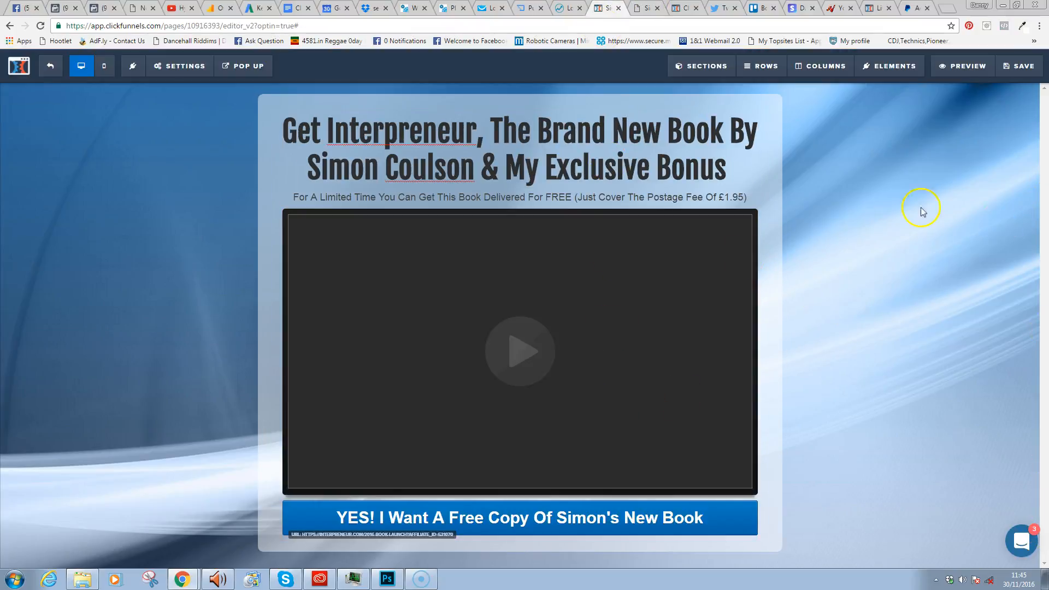
# - Clone the main headline and move the copy below the YES! button
pyautogui.moveTo(520, 539)
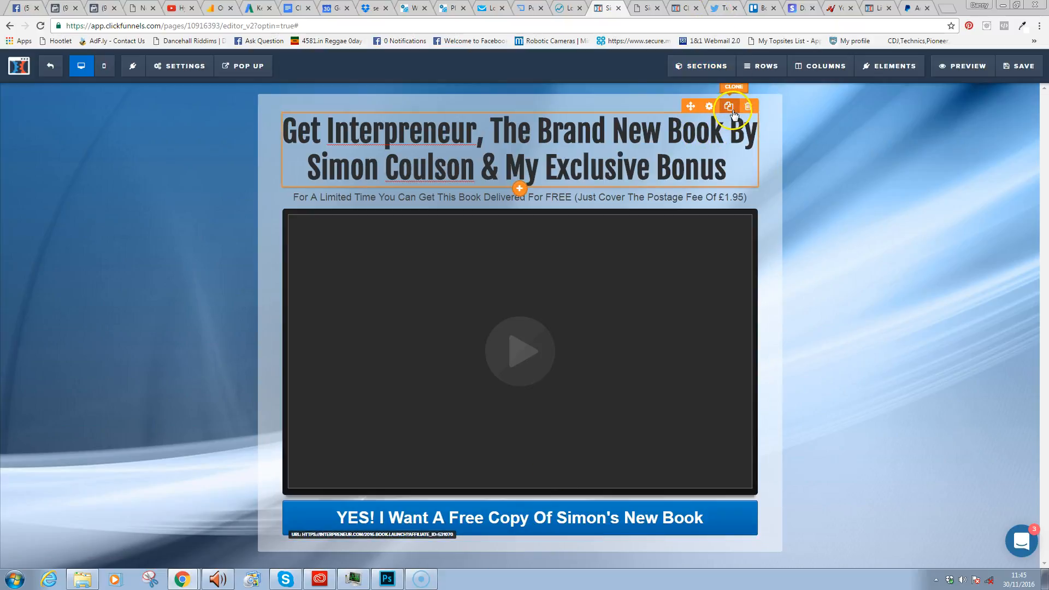
pyautogui.click(733, 107)
pyautogui.moveTo(628, 216)
pyautogui.mouseDown()
pyautogui.moveTo(616, 546)
pyautogui.moveTo(612, 506)
pyautogui.moveTo(574, 544)
pyautogui.moveTo(574, 172)
pyautogui.moveTo(574, 566)
pyautogui.moveTo(586, 534)
pyautogui.moveTo(578, 549)
pyautogui.moveTo(554, 462)
pyautogui.mouseUp()
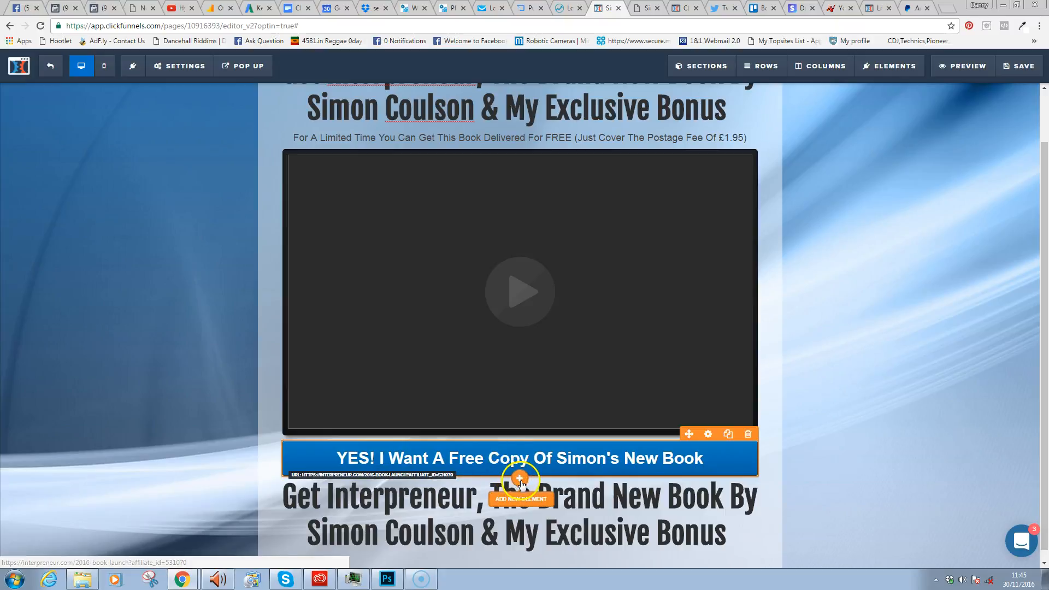
# - Insert a Divider element under the YES! button
pyautogui.click(521, 478)
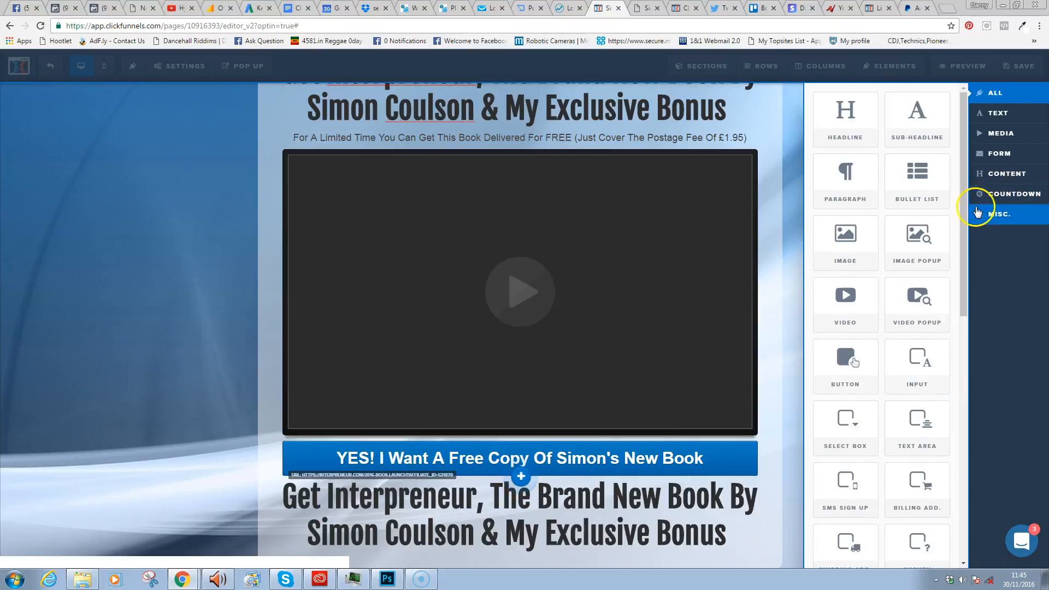
pyautogui.scroll(-7, 961, 246)
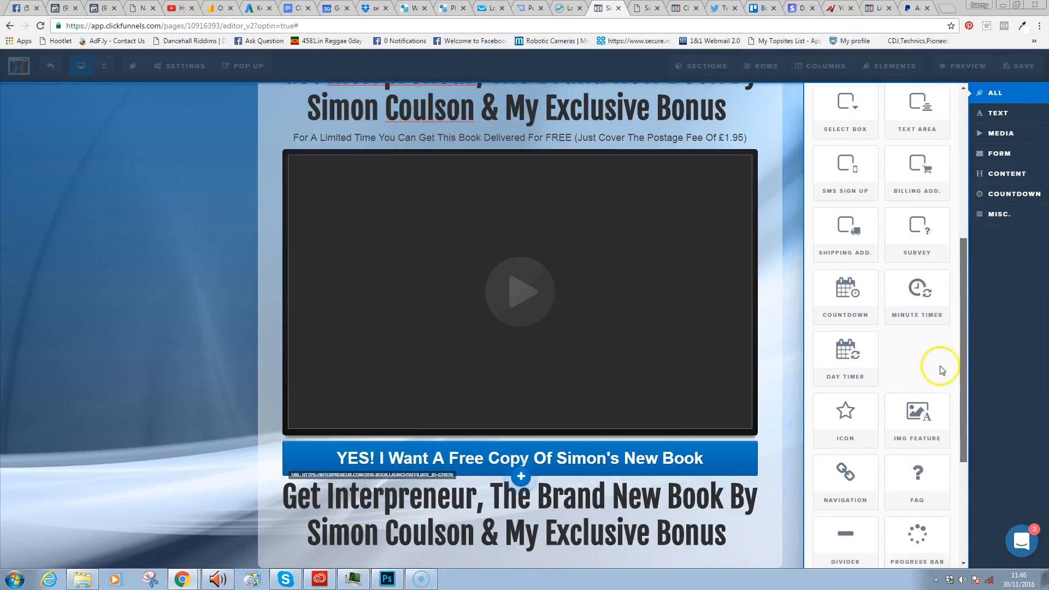
pyautogui.scroll(-1, 929, 413)
pyautogui.click(847, 417)
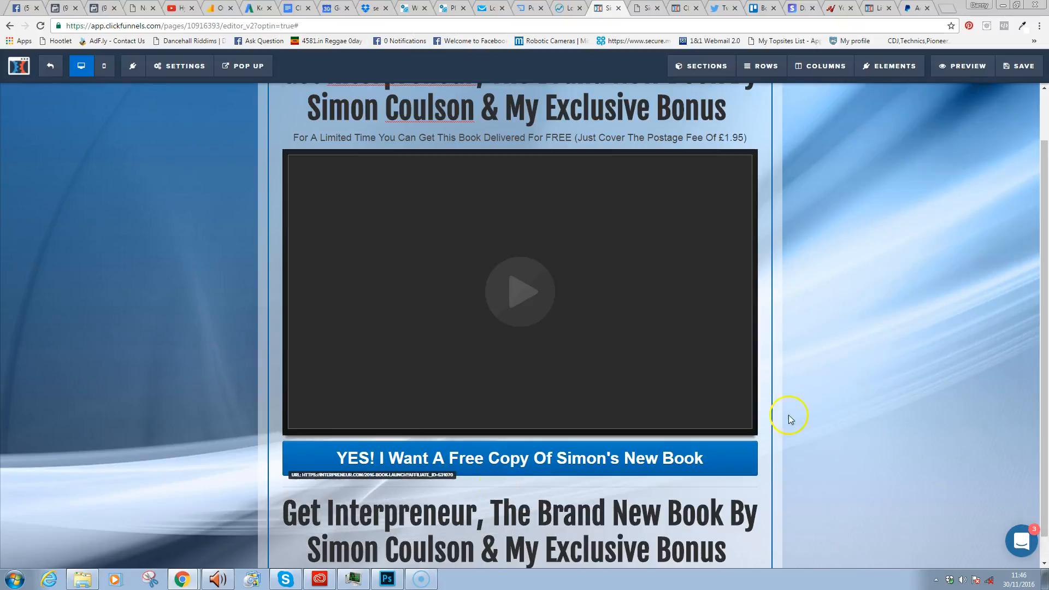
# - In the divider settings, set width to 40 Percent and alignment to Center
pyautogui.click(554, 488)
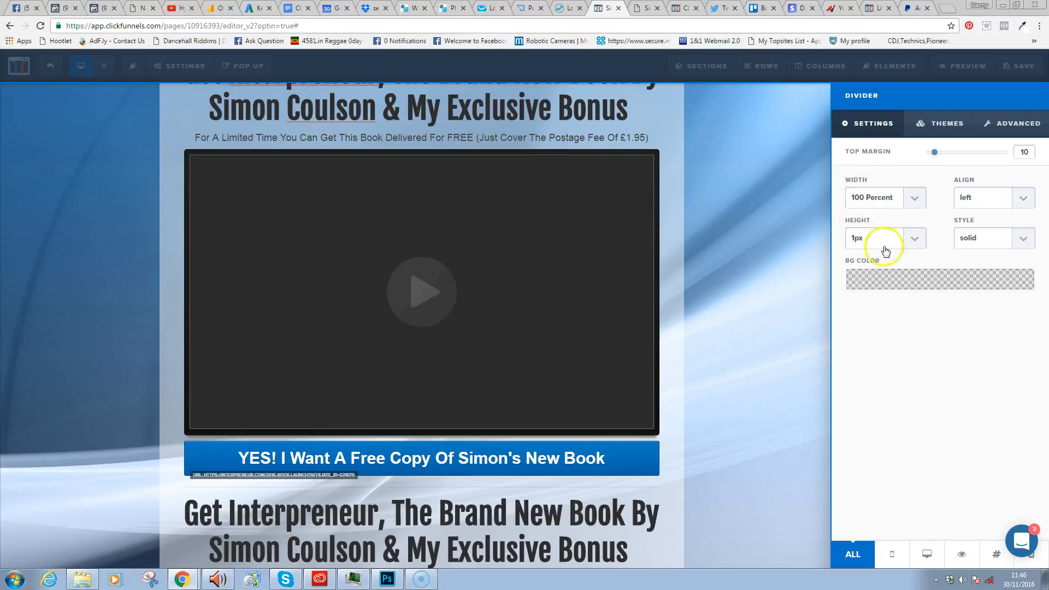
pyautogui.click(995, 129)
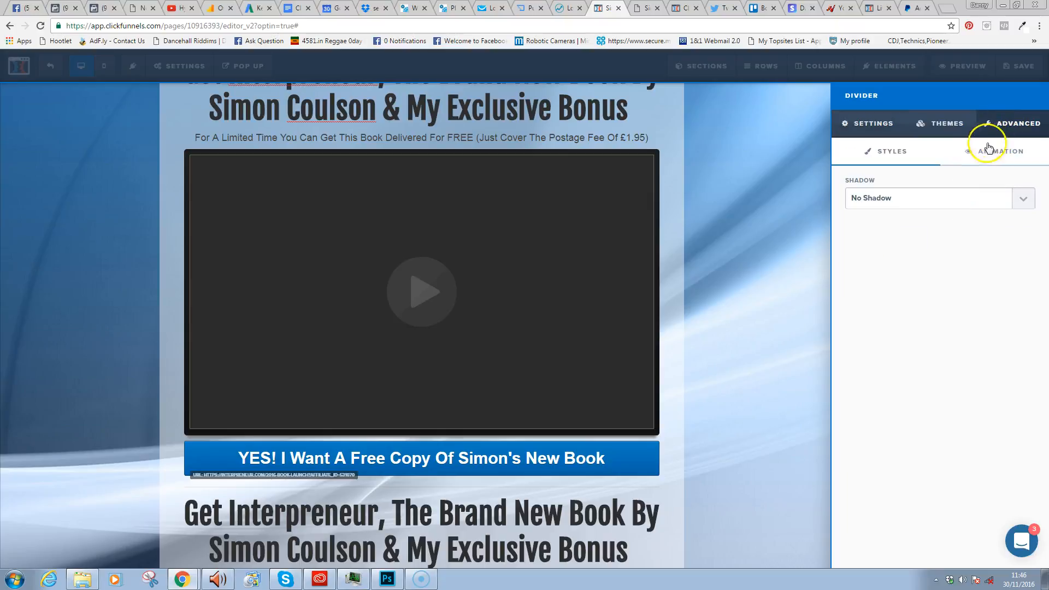
pyautogui.click(949, 123)
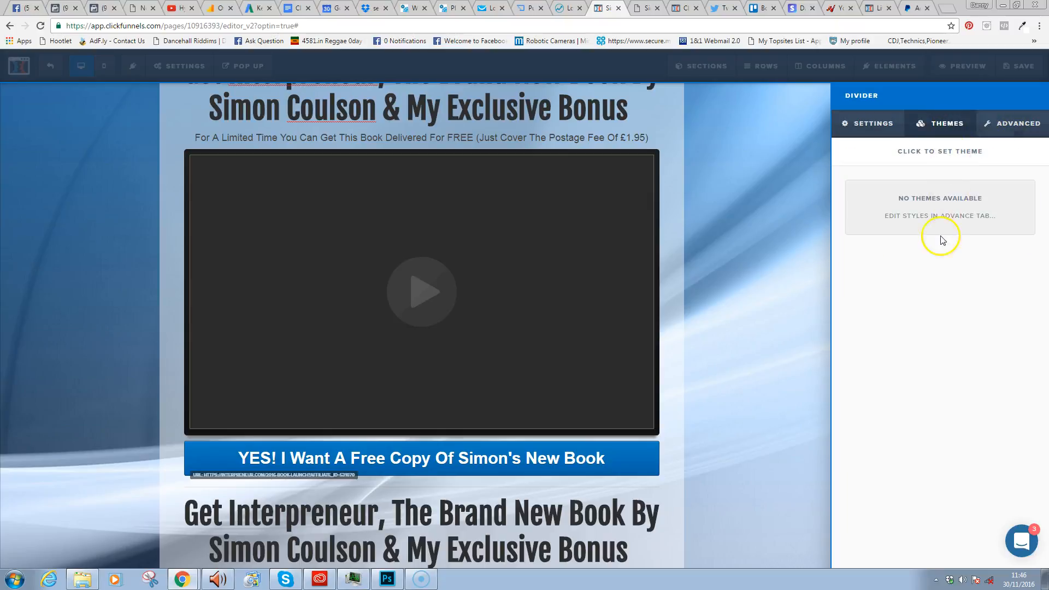
pyautogui.click(870, 134)
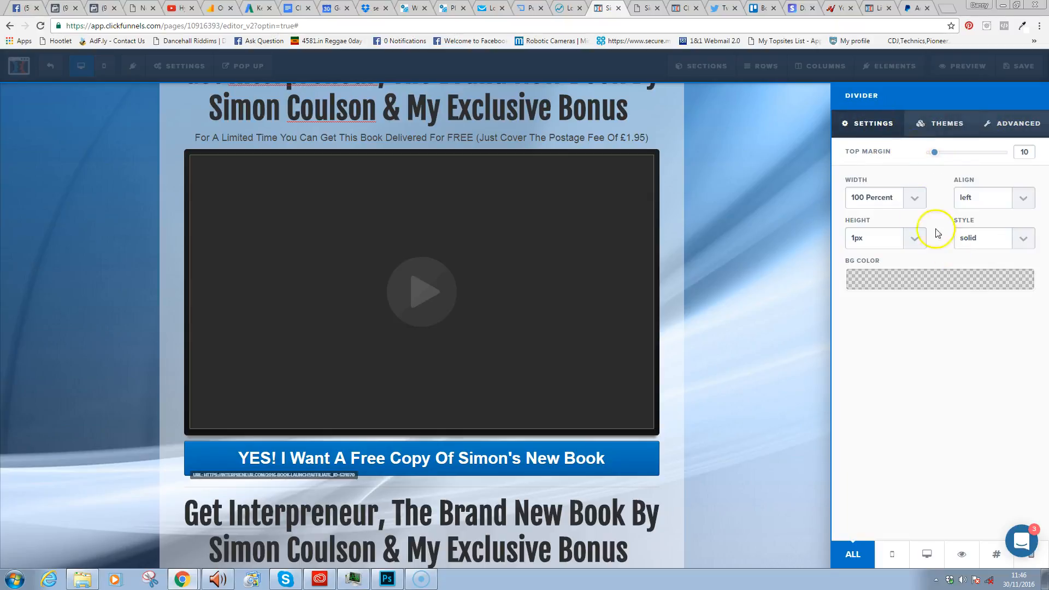
pyautogui.click(915, 199)
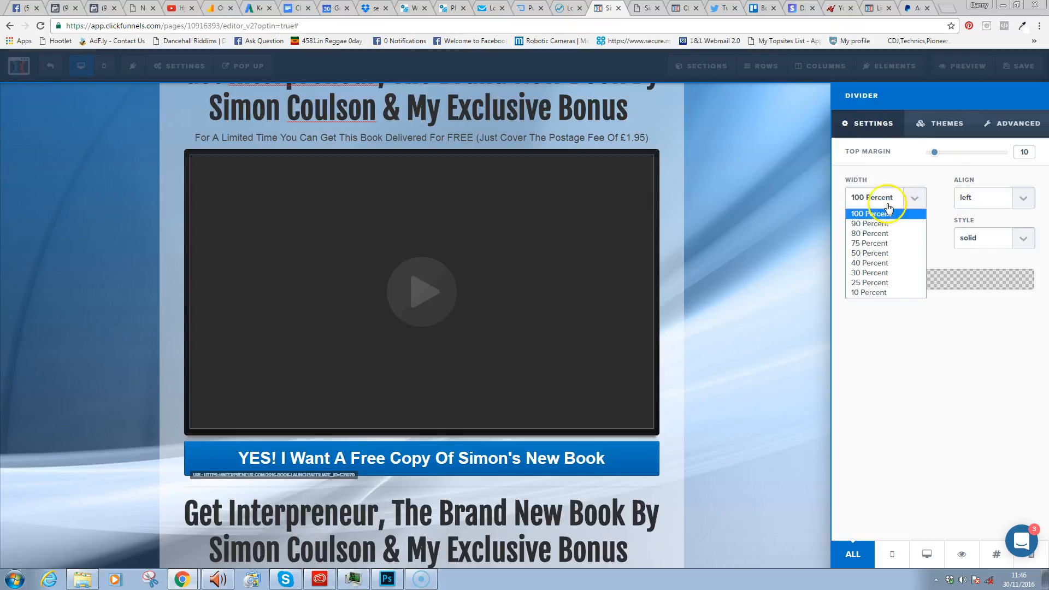
pyautogui.click(883, 263)
pyautogui.click(973, 200)
pyautogui.click(1002, 226)
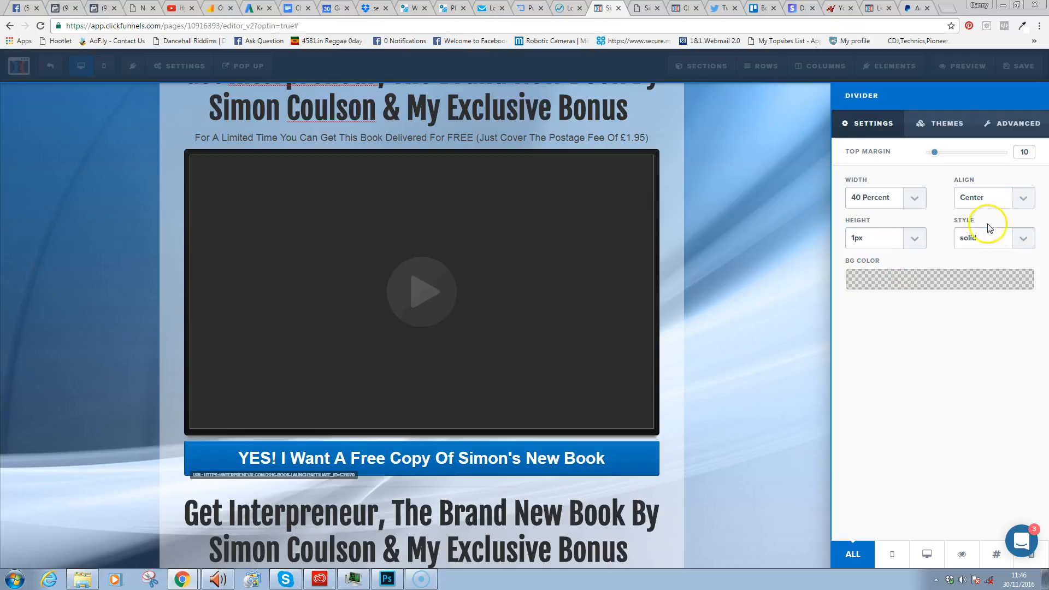
# - Change the divider width to 80 Percent and its height to 2px
pyautogui.click(909, 197)
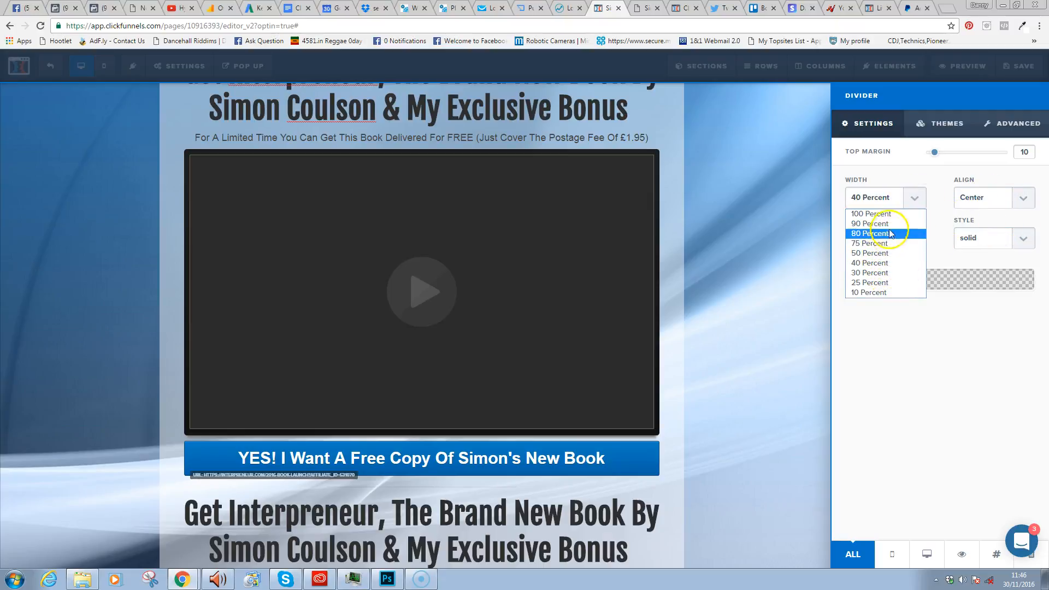
pyautogui.click(890, 233)
pyautogui.click(916, 279)
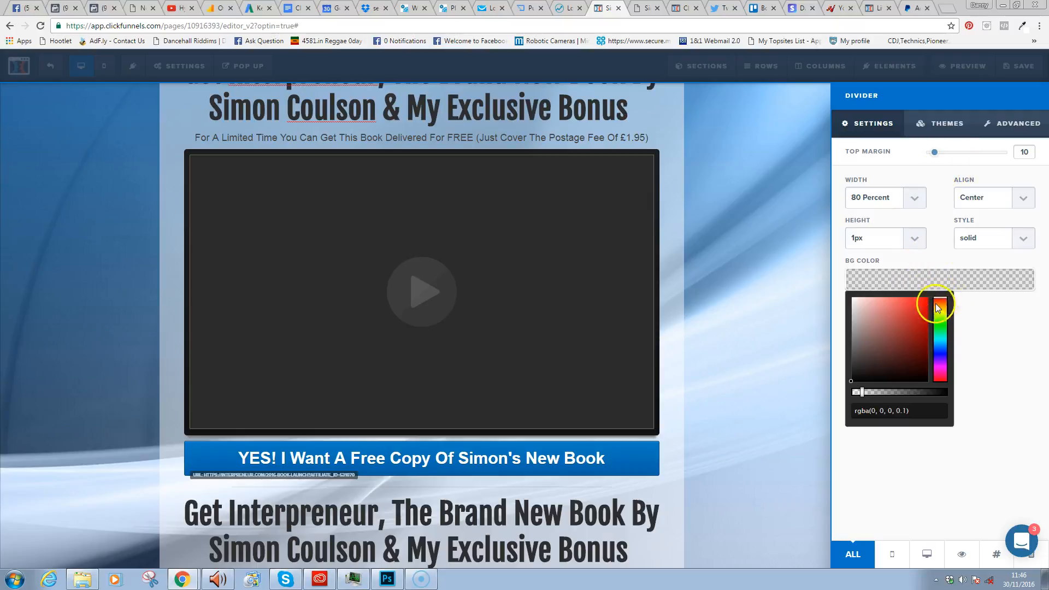
pyautogui.click(984, 325)
pyautogui.click(912, 238)
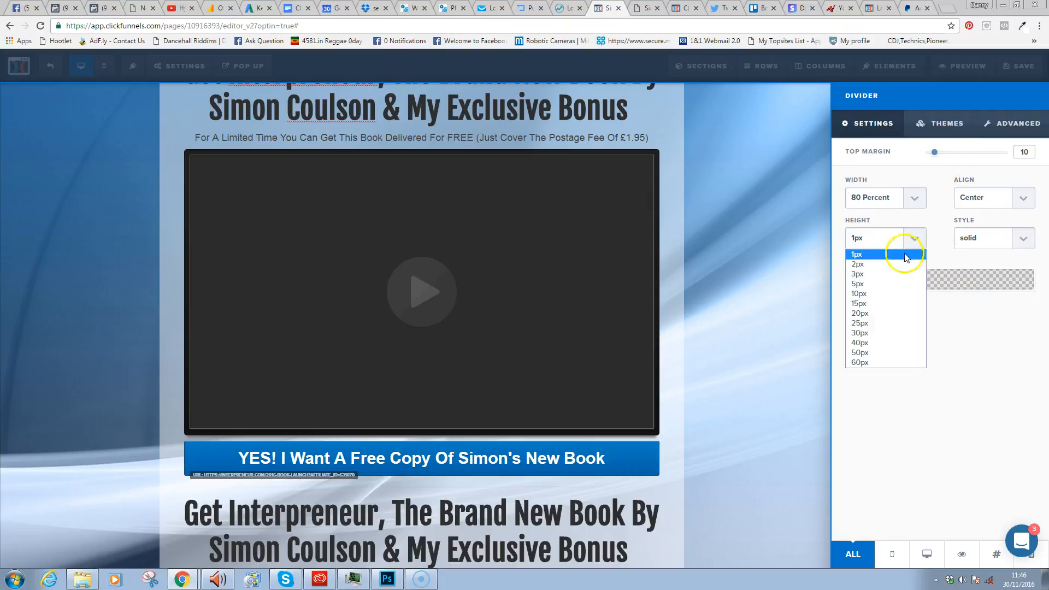
pyautogui.click(885, 265)
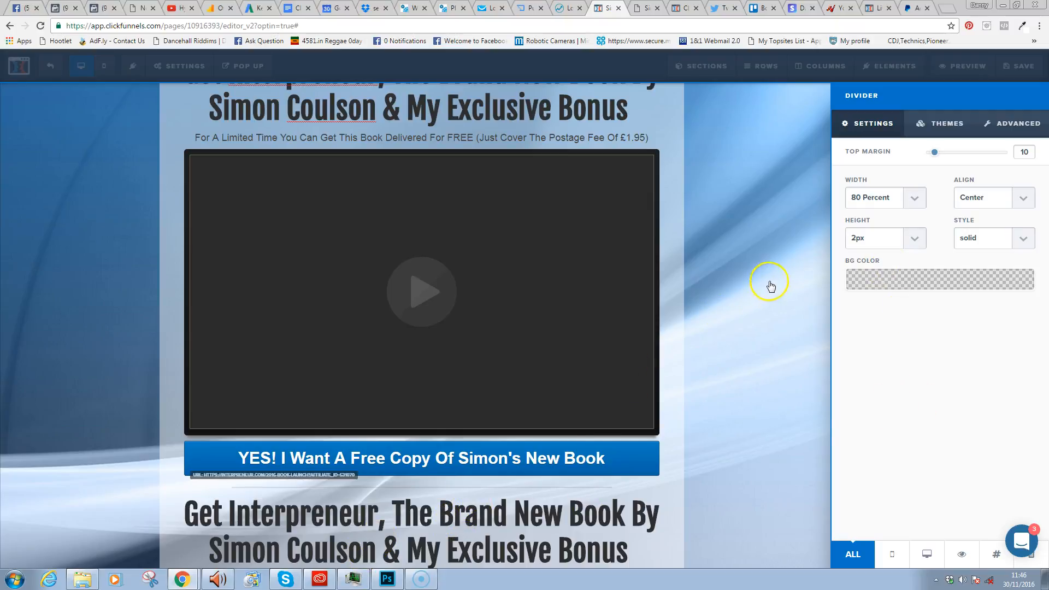
pyautogui.click(807, 280)
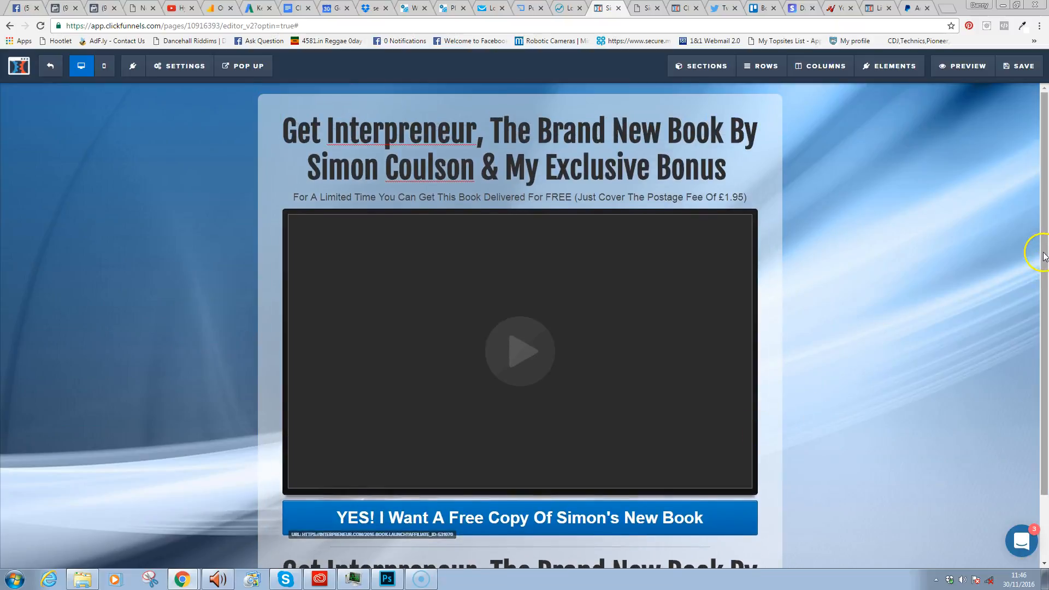
# - Add a new Full Width section below the page box
pyautogui.moveTo(1044, 256); pyautogui.dragTo(1039, 344)
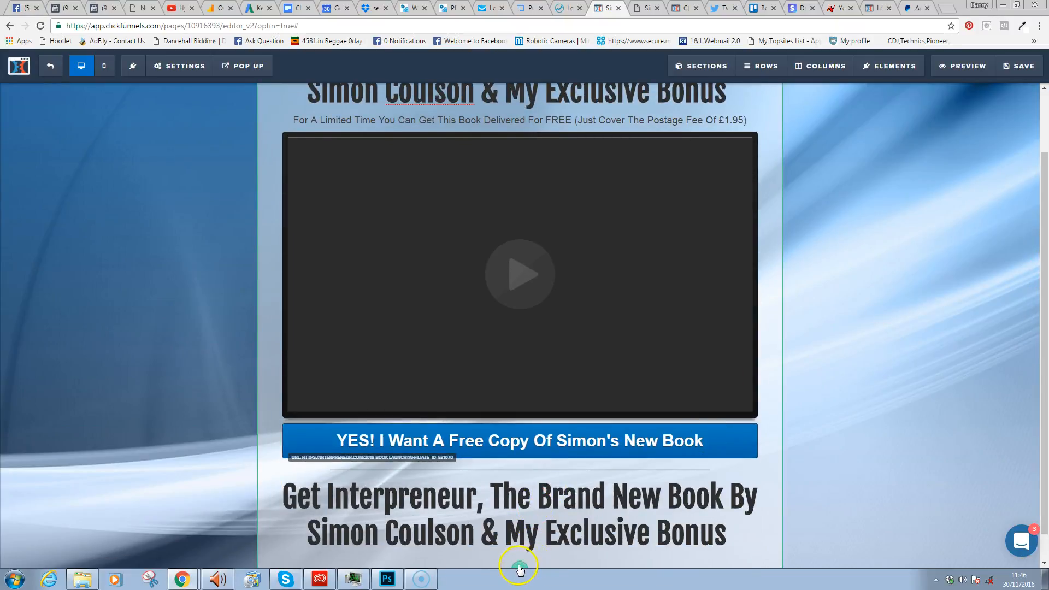
pyautogui.click(519, 568)
pyautogui.click(851, 115)
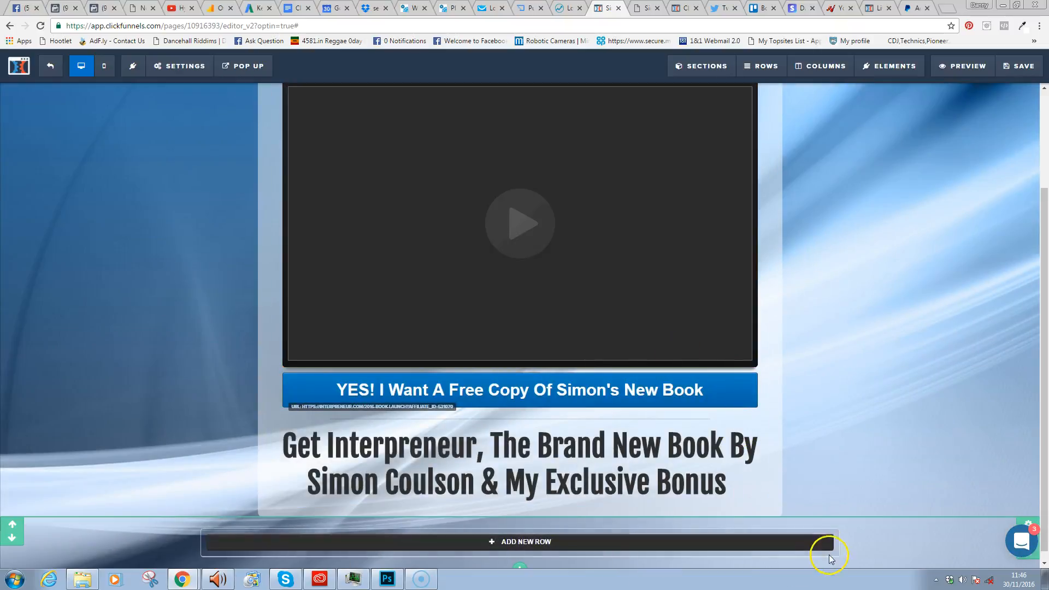
# - Raise the new section's top margin from 0 to 75
pyautogui.click(1030, 524)
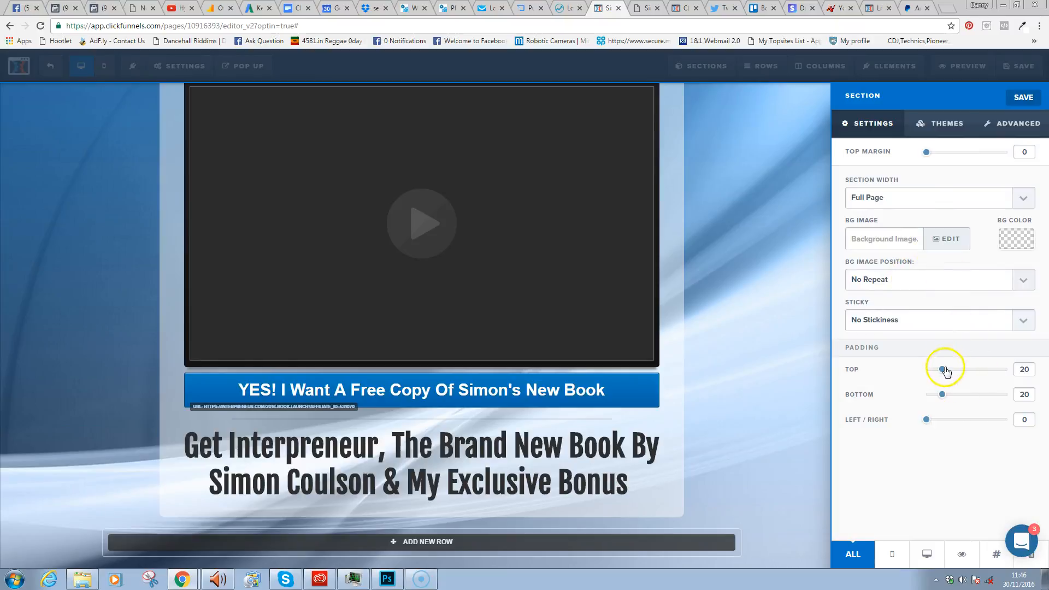
pyautogui.moveTo(920, 155); pyautogui.dragTo(986, 153)
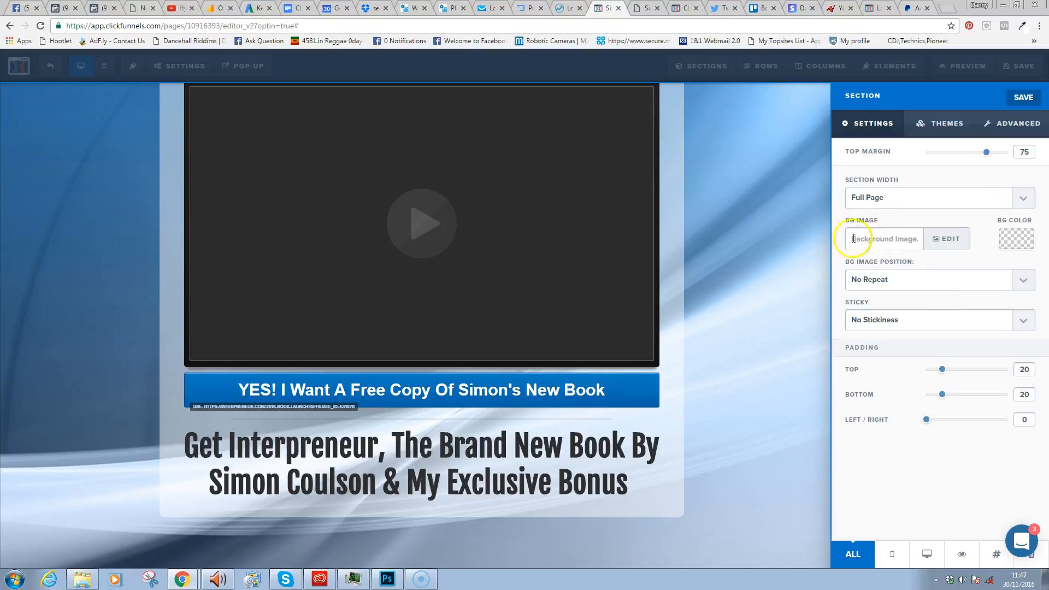
pyautogui.click(792, 282)
pyautogui.scroll(-1, 832, 320)
pyautogui.scroll(3, 831, 328)
pyautogui.scroll(-3, 829, 356)
pyautogui.scroll(1, 826, 353)
pyautogui.moveTo(1045, 232); pyautogui.dragTo(1044, 276)
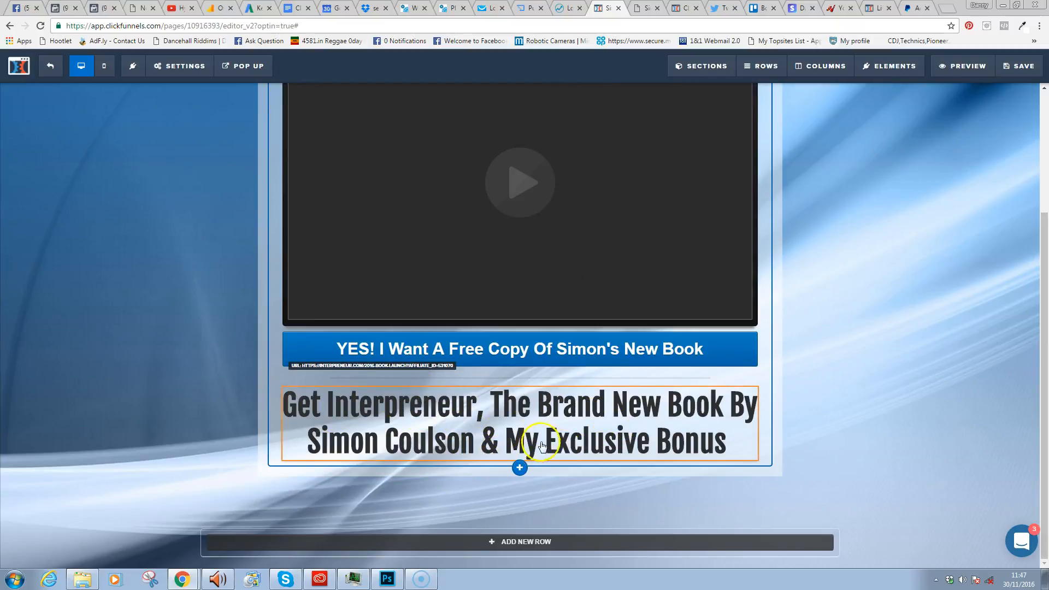
# - Retype the copied headline as 'Here Are The Bonuses You'll Also Receive When You Order Today!'
pyautogui.click(618, 408)
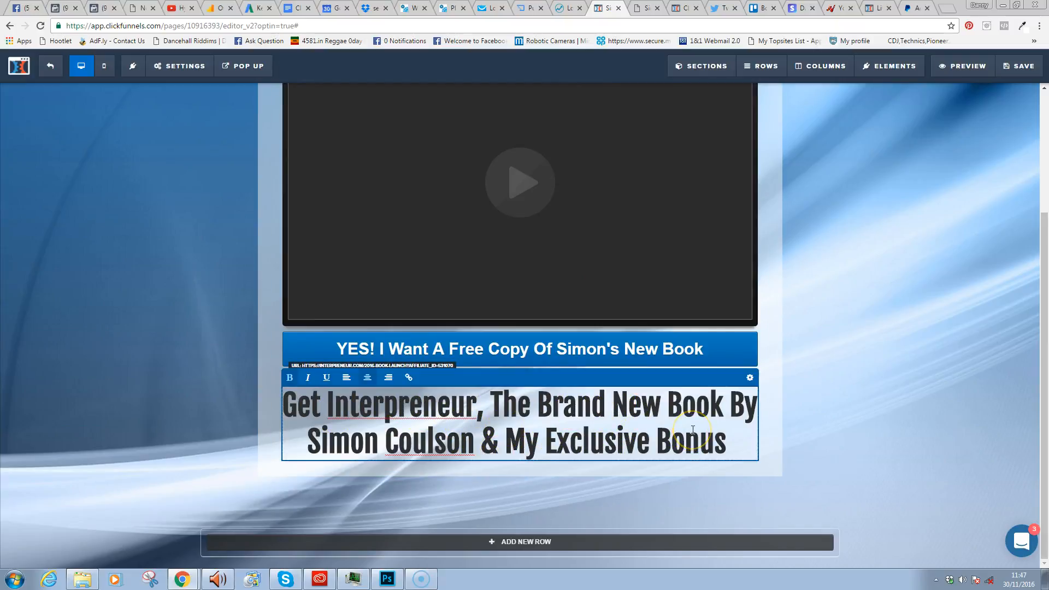
pyautogui.tripleClick(693, 430)
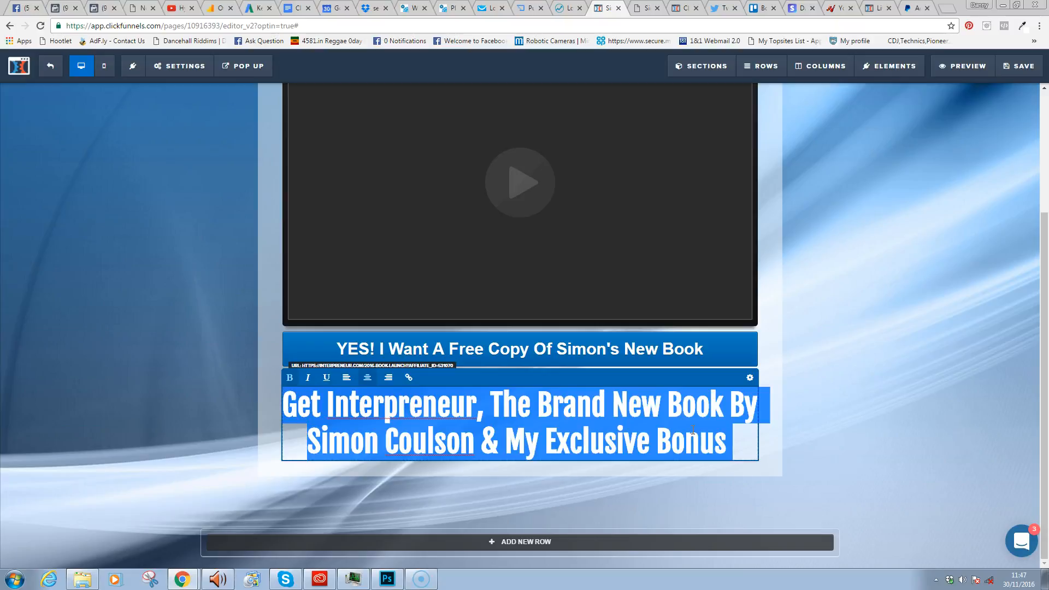
pyautogui.write('Here Are the')
pyautogui.press('BackSpace')
pyautogui.press('BackSpace')
pyautogui.press('BackSpace')
pyautogui.press('BackSpace')
pyautogui.write('thge')
pyautogui.press('BackSpace')
pyautogui.press('BackSpace')
pyautogui.press('BackSpace')
pyautogui.press('BackSpace')
pyautogui.press('BackSpace')
pyautogui.write('The Bonuses')
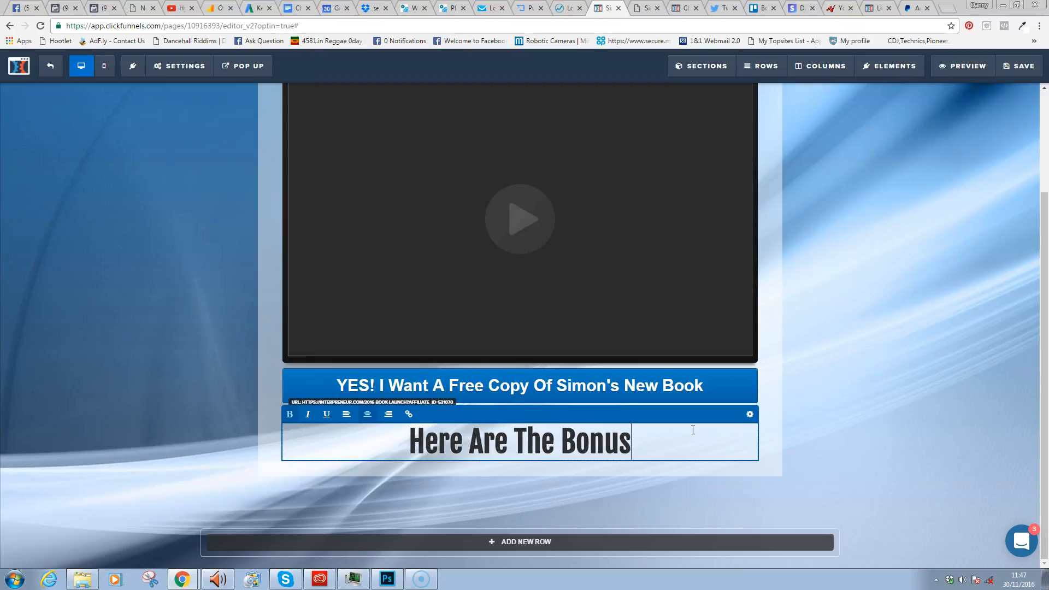
pyautogui.write(' You Will')
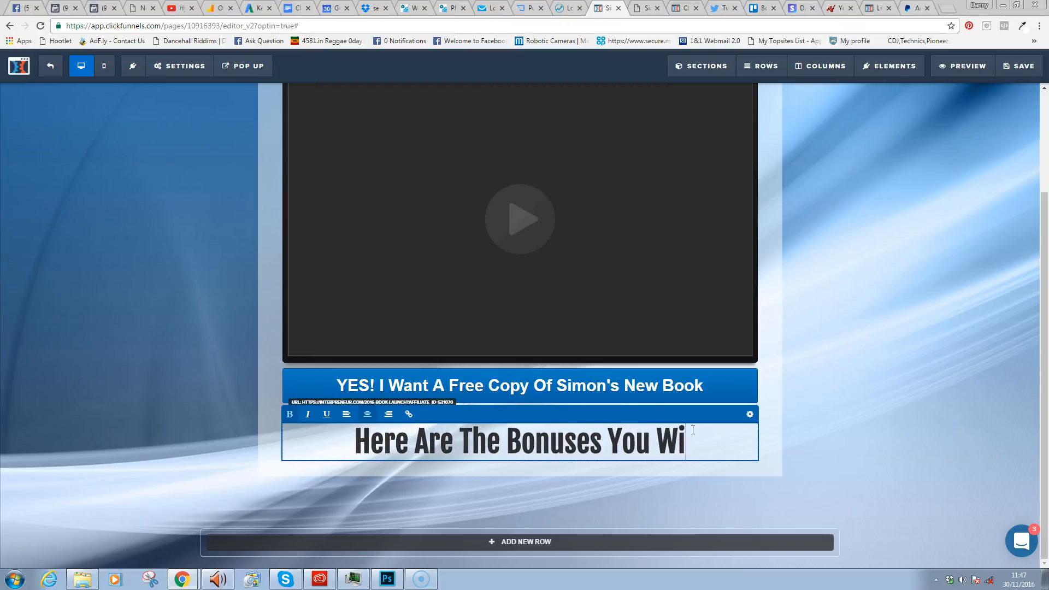
pyautogui.press('BackSpace')
pyautogui.press('BackSpace')
pyautogui.press('BackSpace')
pyautogui.press('BackSpace')
pyautogui.press('BackSpace')
pyautogui.write("'ll ")
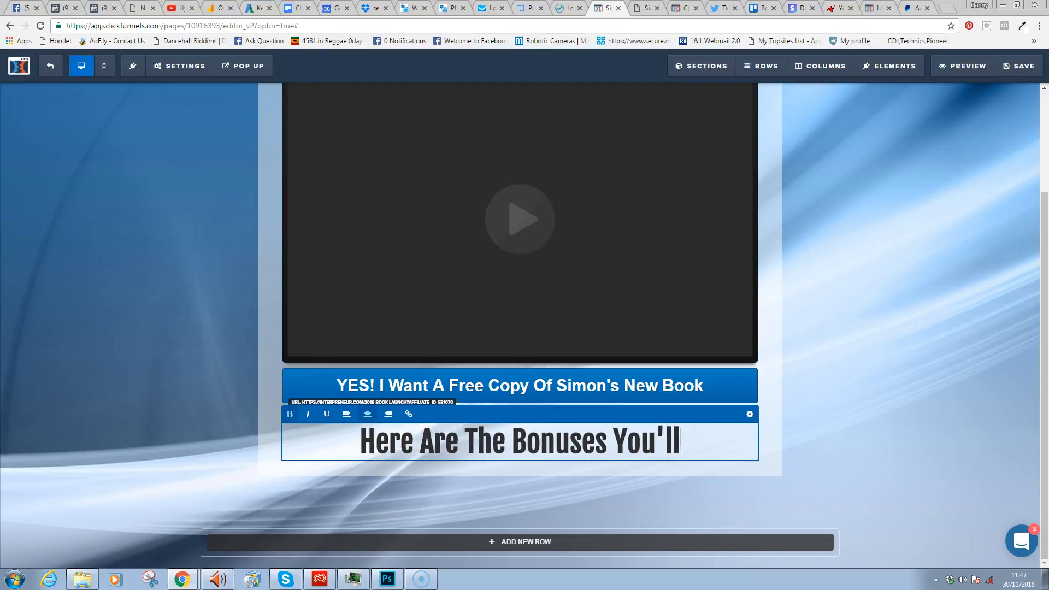
pyautogui.write('Also Get')
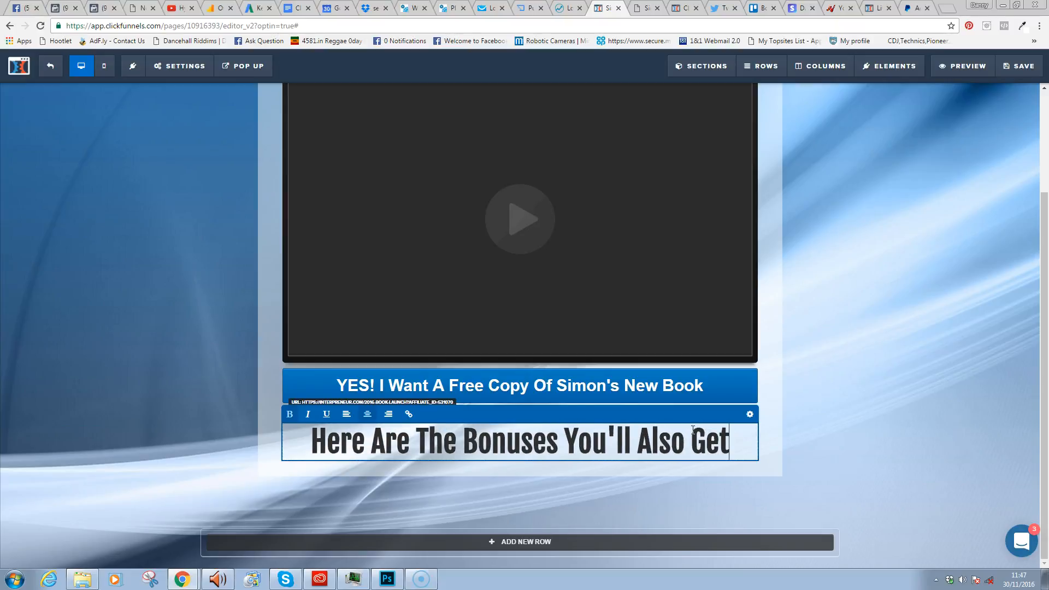
pyautogui.press('BackSpace')
pyautogui.press('BackSpace')
pyautogui.press('BackSpace')
pyautogui.write('receiuve')
pyautogui.press('BackSpace')
pyautogui.press('BackSpace')
pyautogui.press('BackSpace')
pyautogui.press('BackSpace')
pyautogui.press('BackSpace')
pyautogui.press('BackSpace')
pyautogui.press('BackSpace')
pyautogui.press('BackSpace')
pyautogui.write('recei')
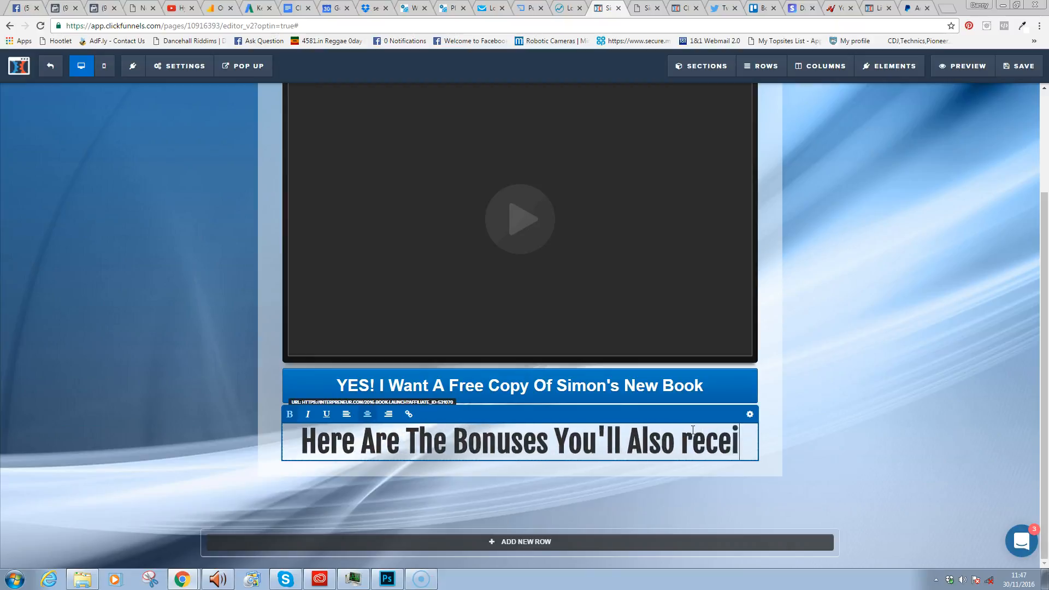
pyautogui.write('ve When You ')
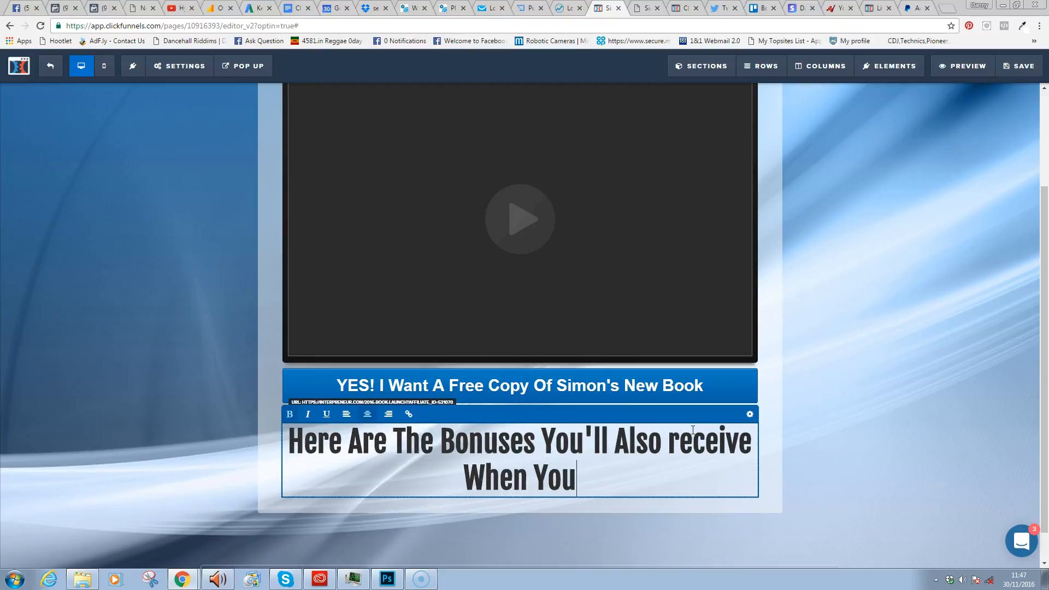
pyautogui.write('Order ')
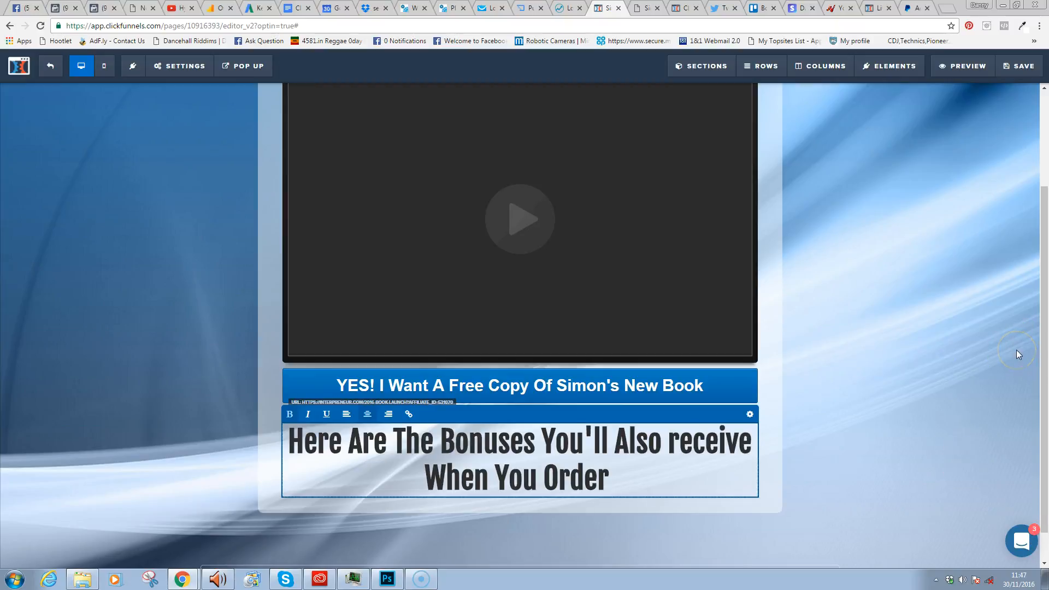
pyautogui.write('Today!')
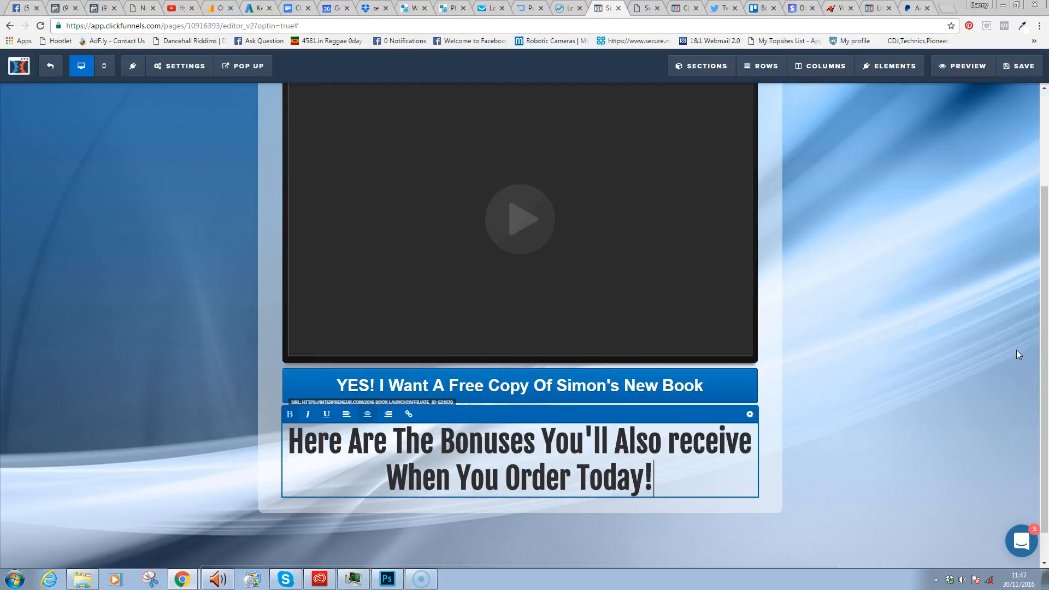
pyautogui.press('BackSpace')
# - Capitalise 'Receive' and enlarge the bonuses headline to font size 56
pyautogui.write('R')
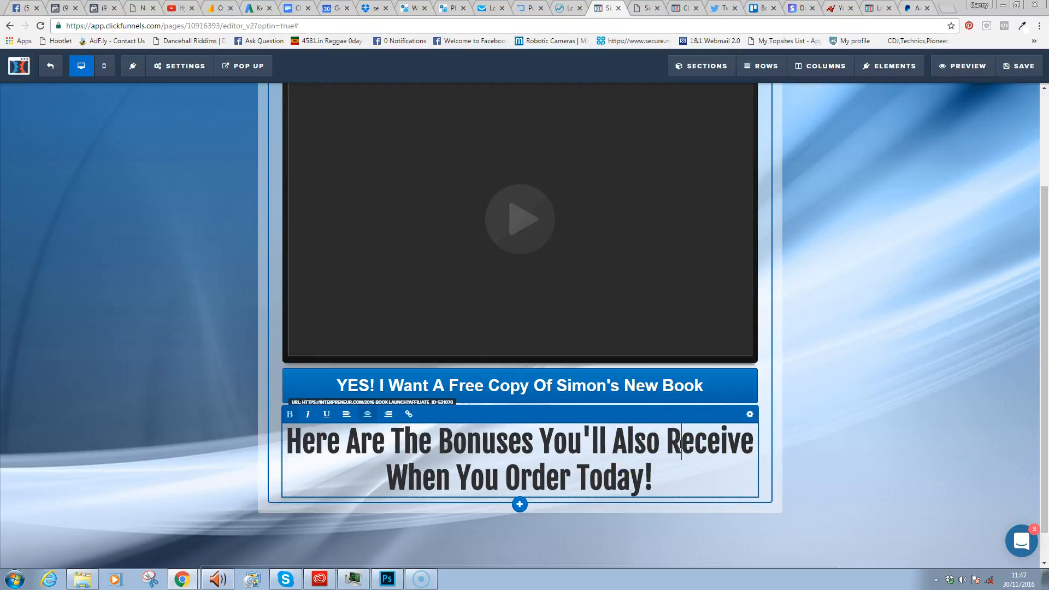
pyautogui.click(751, 416)
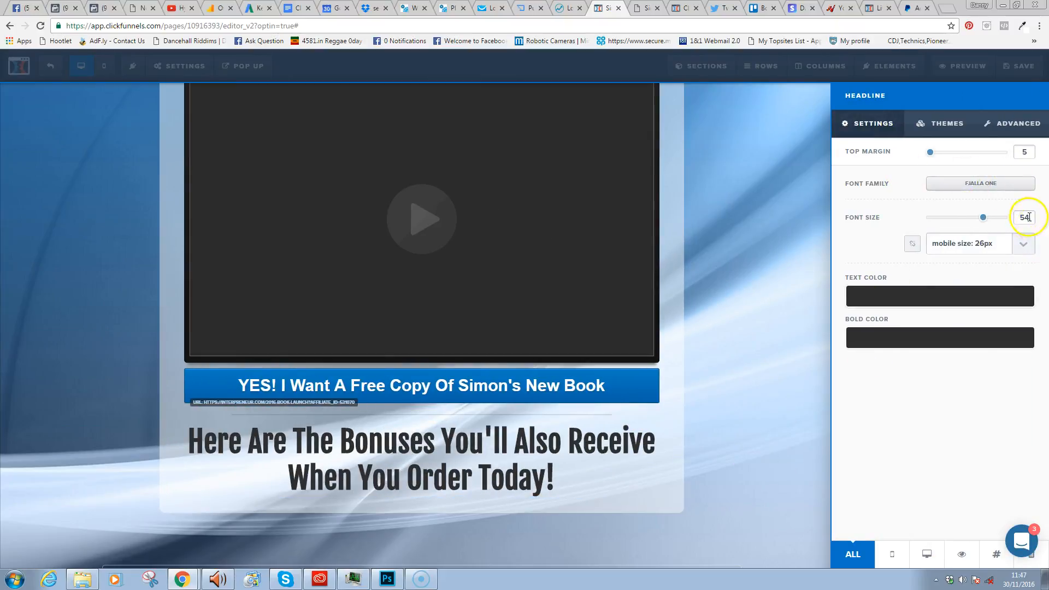
pyautogui.moveTo(984, 220); pyautogui.dragTo(957, 218)
pyautogui.click(914, 336)
pyautogui.moveTo(919, 358)
pyautogui.mouseDown()
pyautogui.moveTo(941, 350)
pyautogui.moveTo(945, 417)
pyautogui.mouseUp()
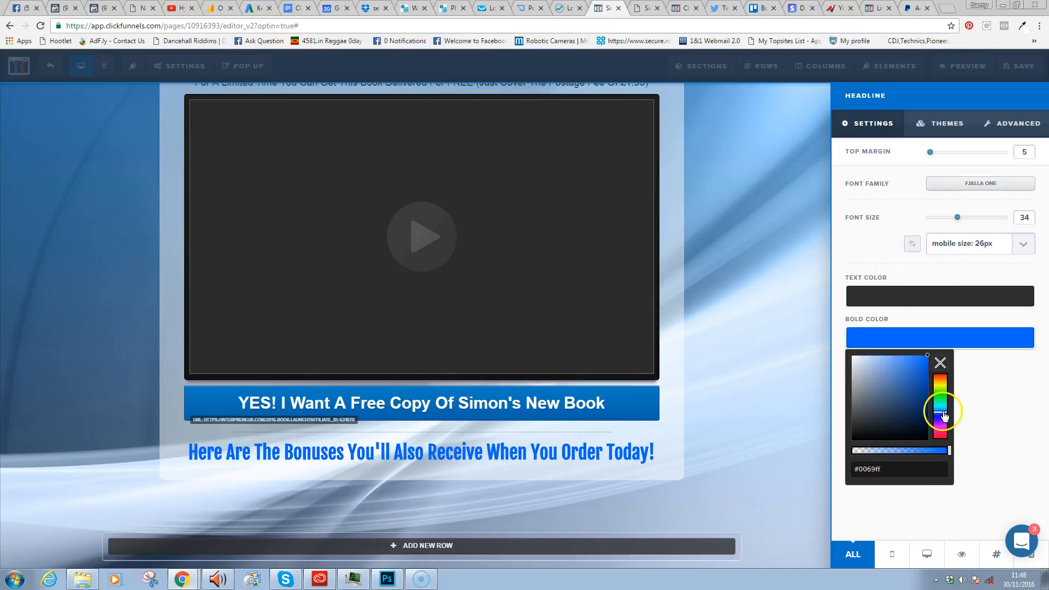
pyautogui.click(1007, 399)
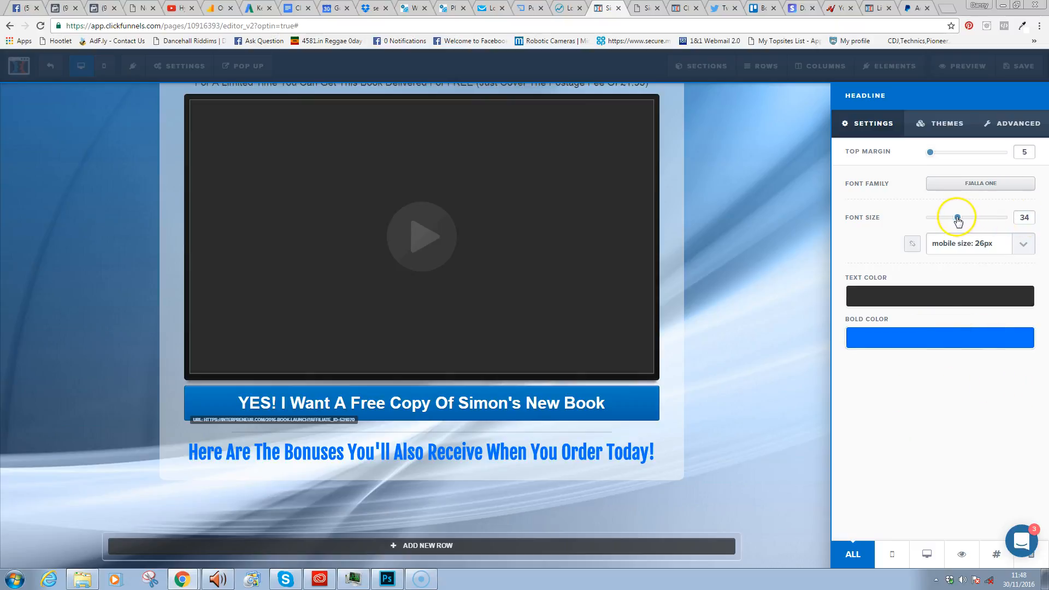
pyautogui.moveTo(959, 220); pyautogui.dragTo(986, 215)
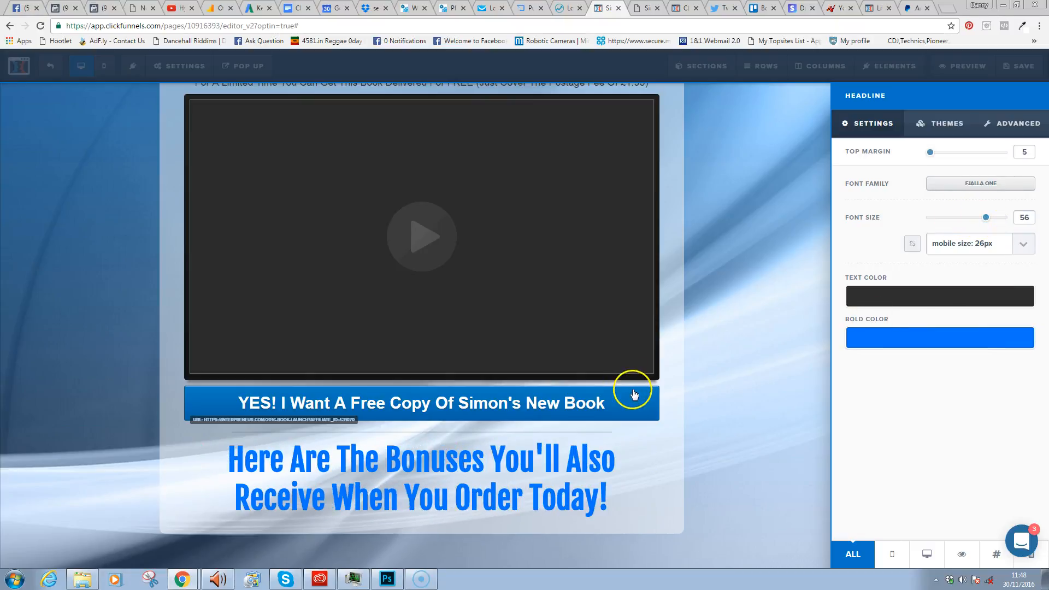
pyautogui.click(640, 457)
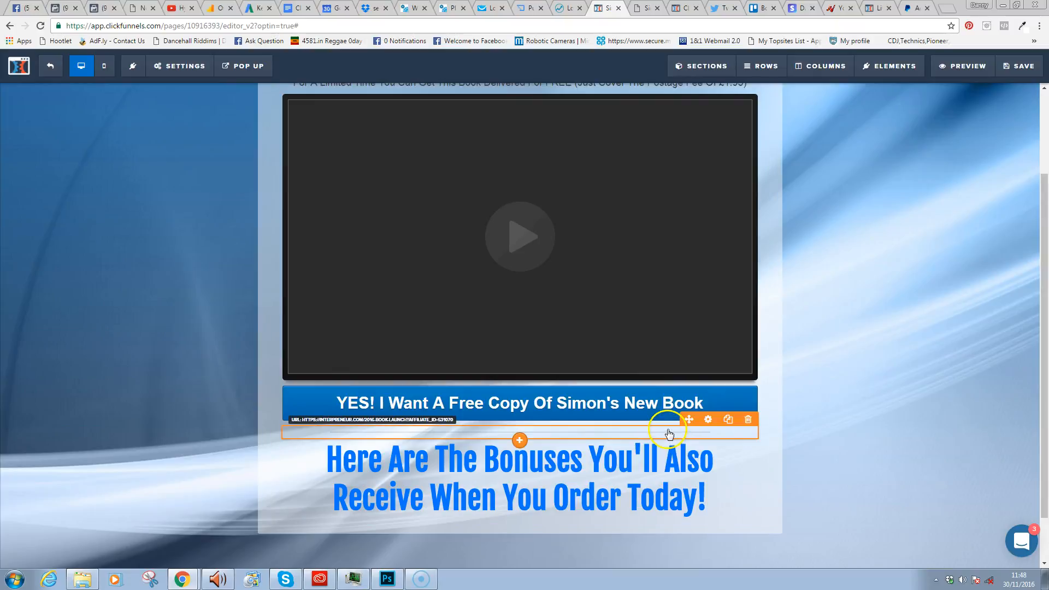
# - Copy the divider beneath the bonuses headline and set the headline's bold colour to near-black
pyautogui.click(729, 420)
pyautogui.moveTo(662, 455)
pyautogui.mouseDown()
pyautogui.moveTo(661, 510)
pyautogui.moveTo(662, 447)
pyautogui.moveTo(662, 465)
pyautogui.moveTo(569, 452)
pyautogui.moveTo(564, 479)
pyautogui.moveTo(597, 392)
pyautogui.moveTo(589, 445)
pyautogui.moveTo(504, 420)
pyautogui.moveTo(604, 422)
pyautogui.moveTo(606, 382)
pyautogui.moveTo(638, 375)
pyautogui.mouseUp()
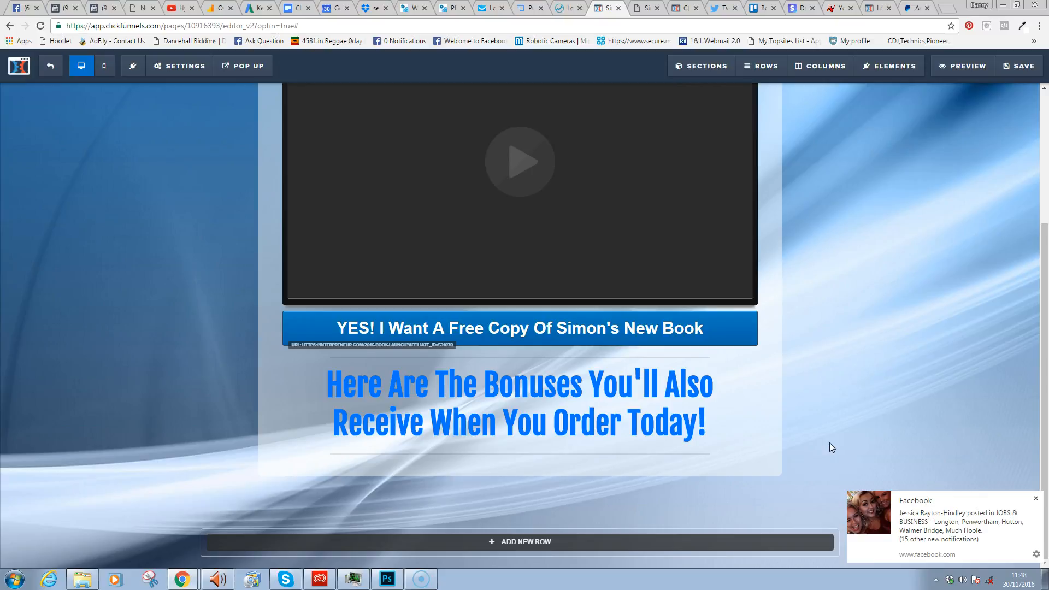
pyautogui.click(649, 428)
pyautogui.click(700, 364)
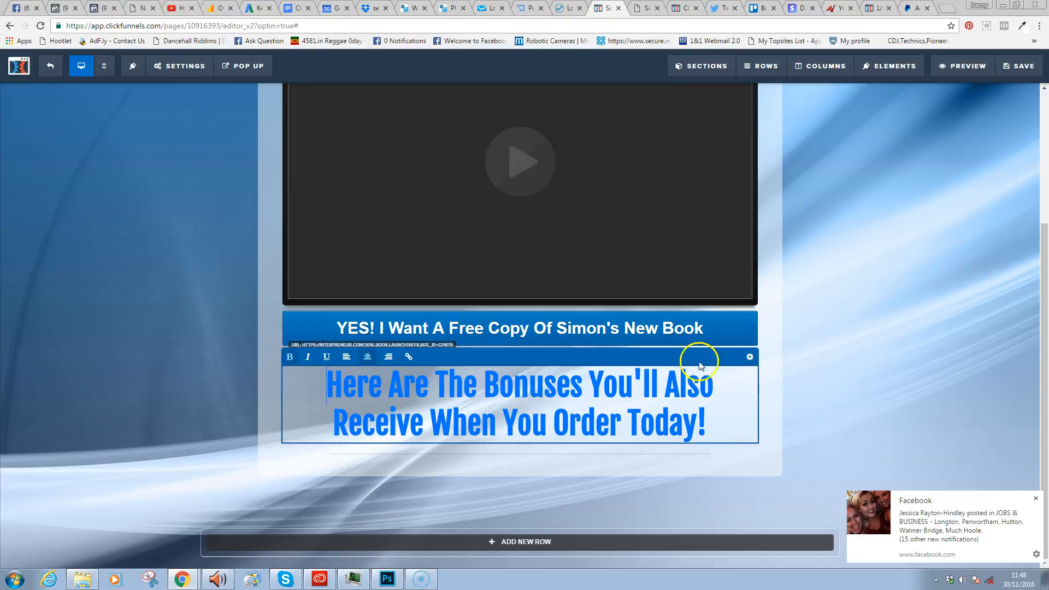
pyautogui.click(748, 357)
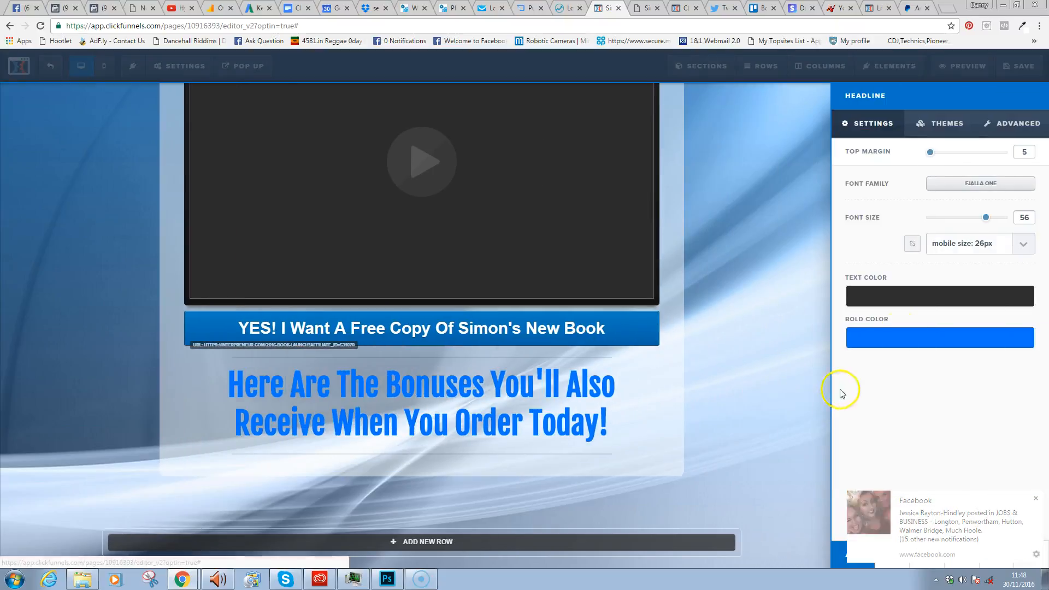
pyautogui.click(892, 334)
pyautogui.moveTo(881, 358); pyautogui.dragTo(798, 437)
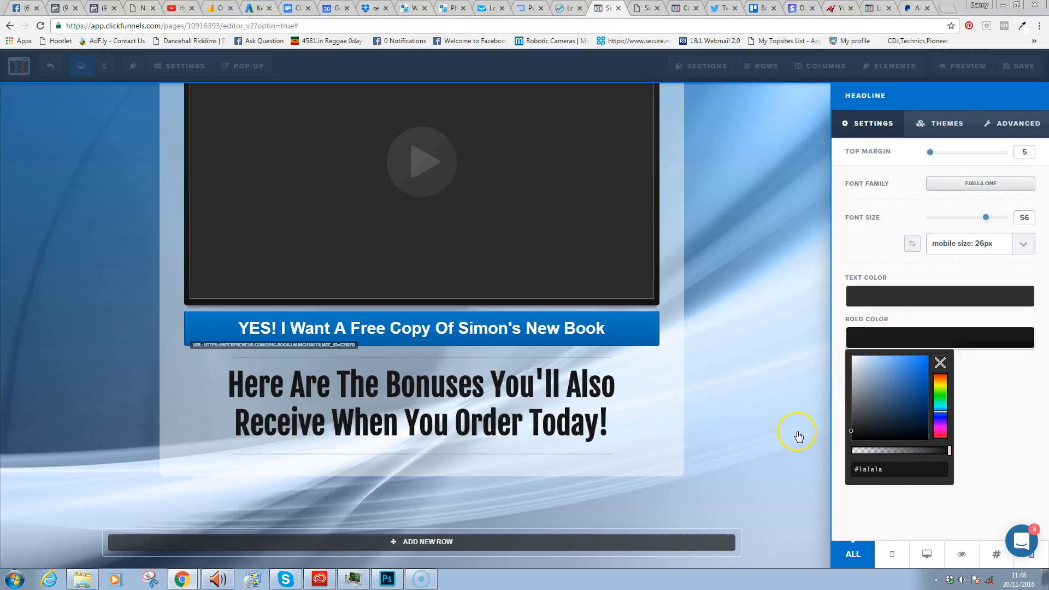
pyautogui.click(738, 361)
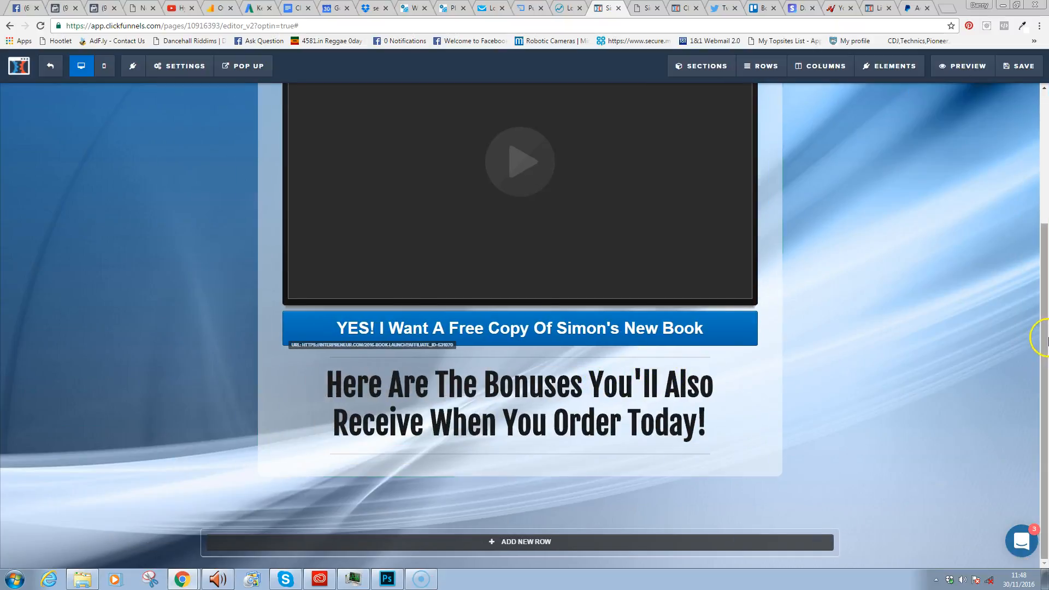
pyautogui.moveTo(1047, 327)
pyautogui.mouseDown()
pyautogui.moveTo(1035, 164)
pyautogui.moveTo(1030, 336)
pyautogui.mouseUp()
pyautogui.moveTo(1046, 282); pyautogui.dragTo(1045, 338)
# - Save the page, then add an Img Feature block under the bonuses headline
pyautogui.click(1022, 78)
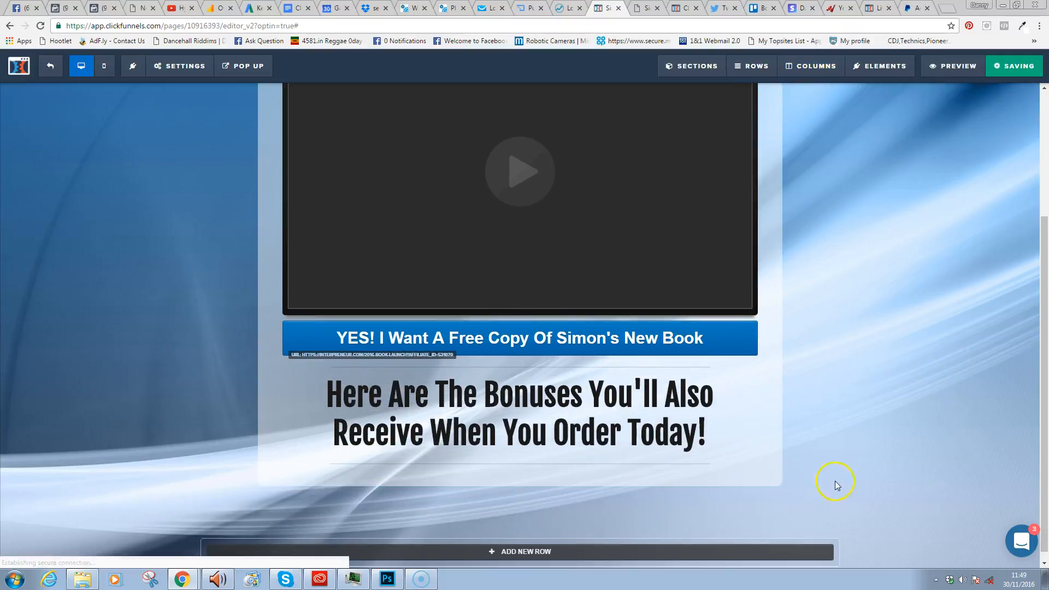
pyautogui.moveTo(1047, 410); pyautogui.dragTo(1046, 424)
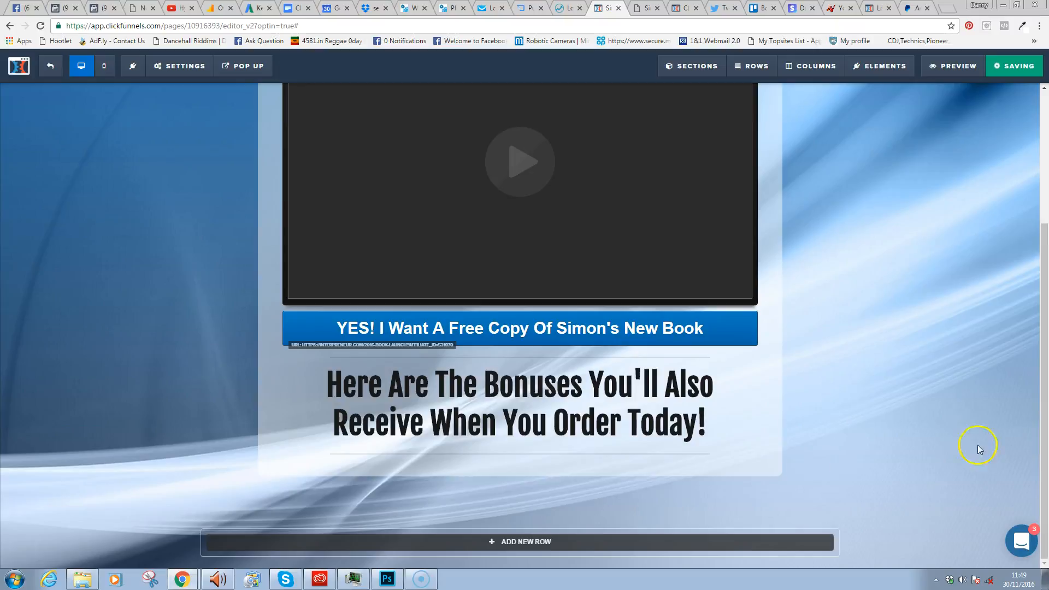
pyautogui.moveTo(512, 424)
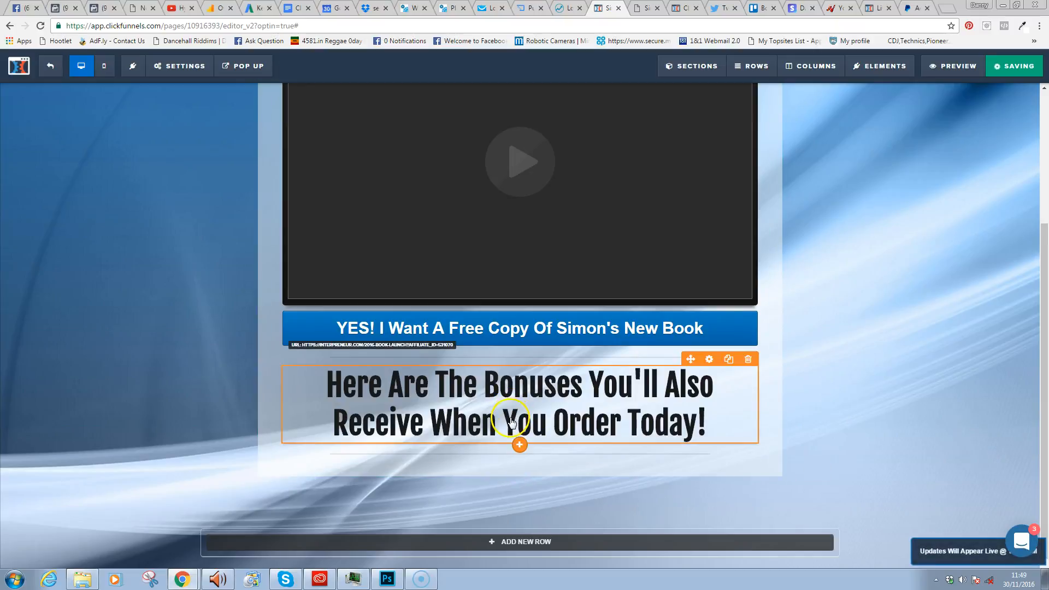
pyautogui.click(520, 446)
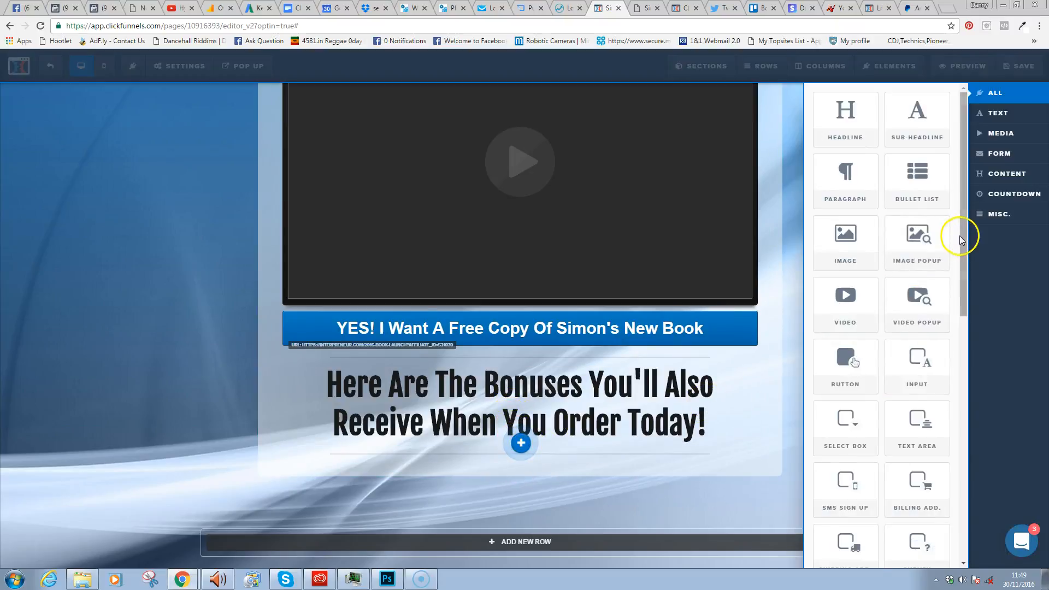
pyautogui.moveTo(963, 235); pyautogui.dragTo(969, 403)
pyautogui.click(917, 371)
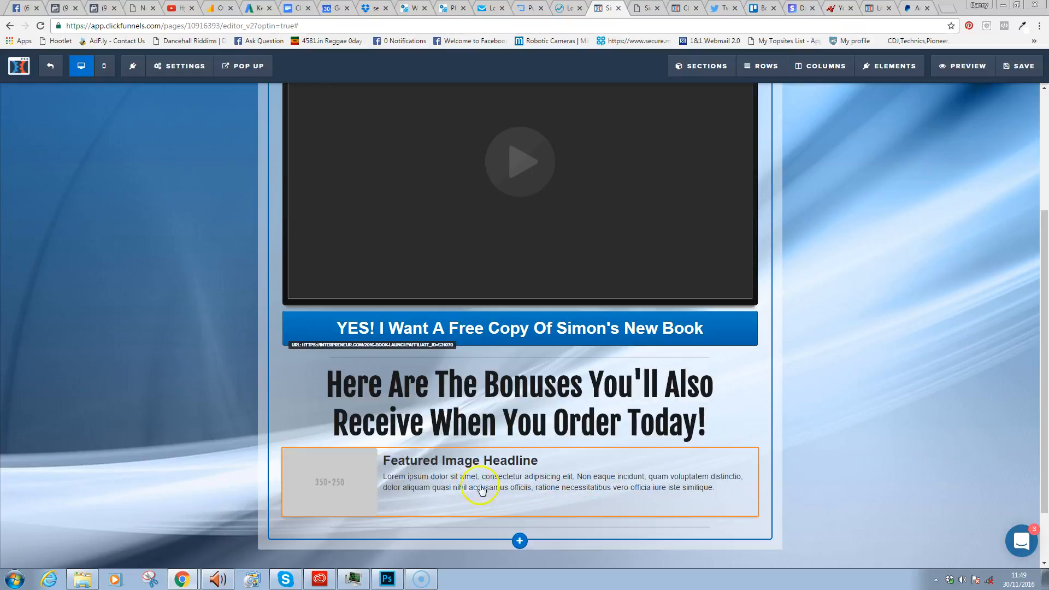
pyautogui.moveTo(504, 455)
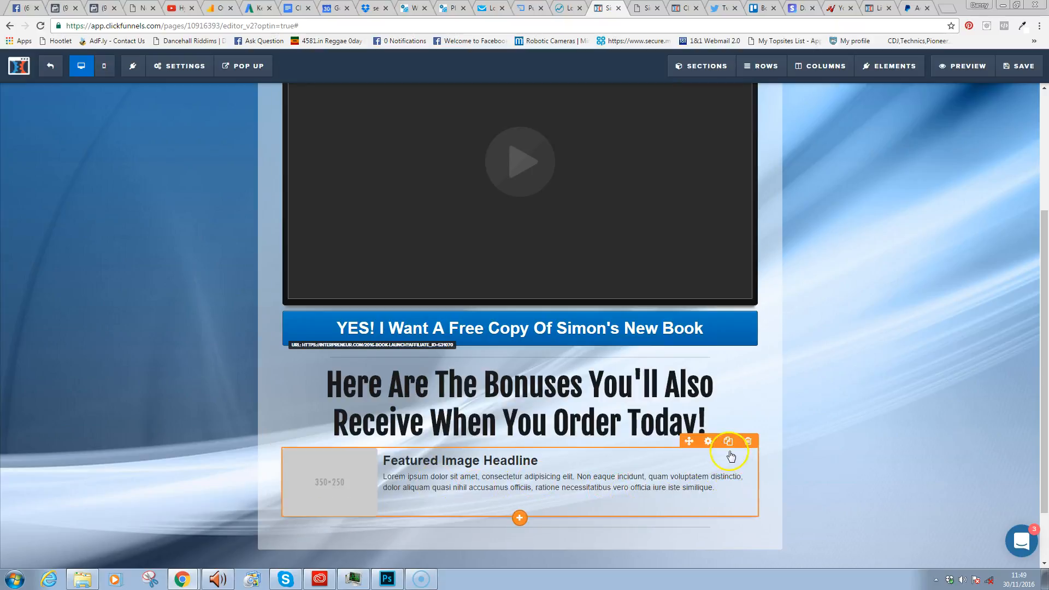
# - Clone the image feature block and set the copy's layout to Text / Image
pyautogui.click(739, 439)
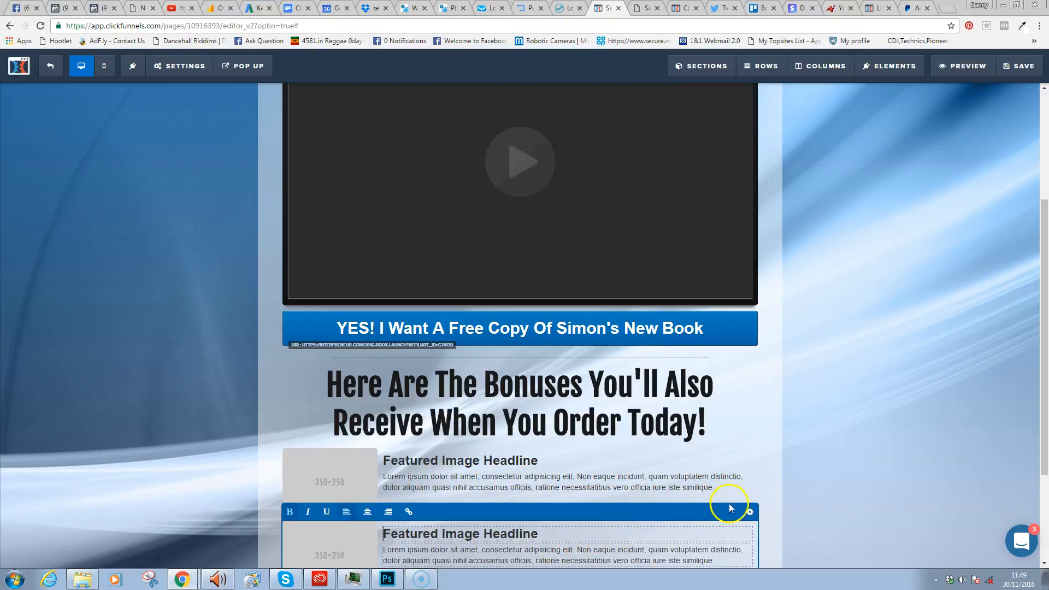
pyautogui.click(745, 511)
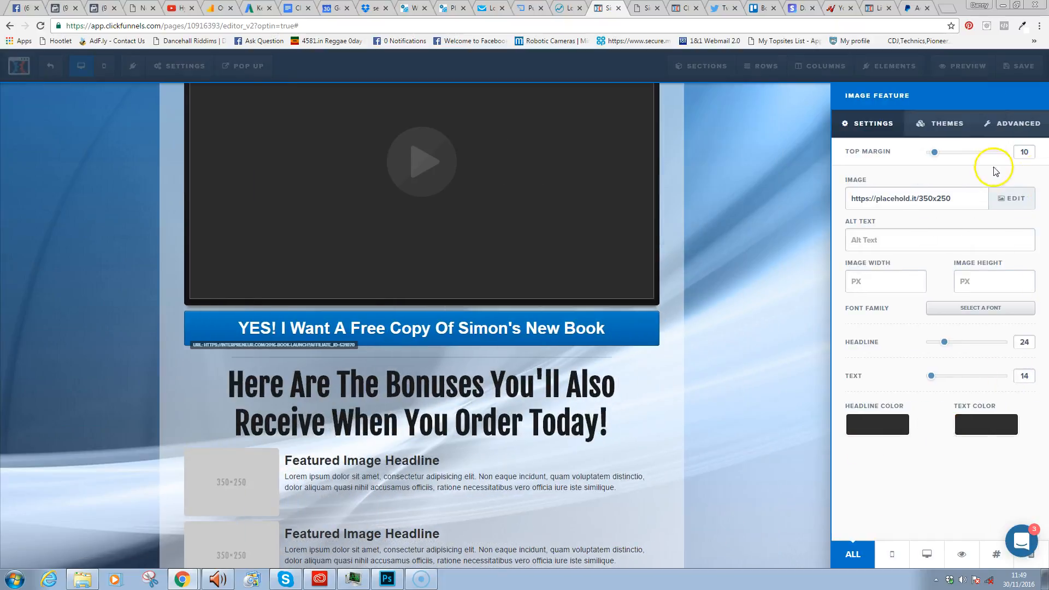
pyautogui.click(1016, 123)
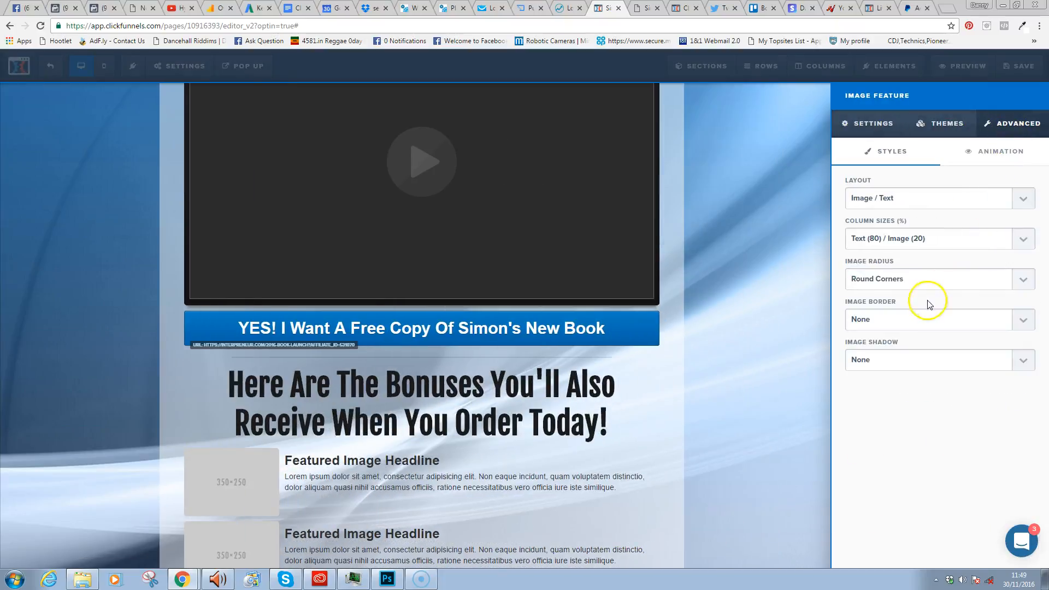
pyautogui.click(946, 199)
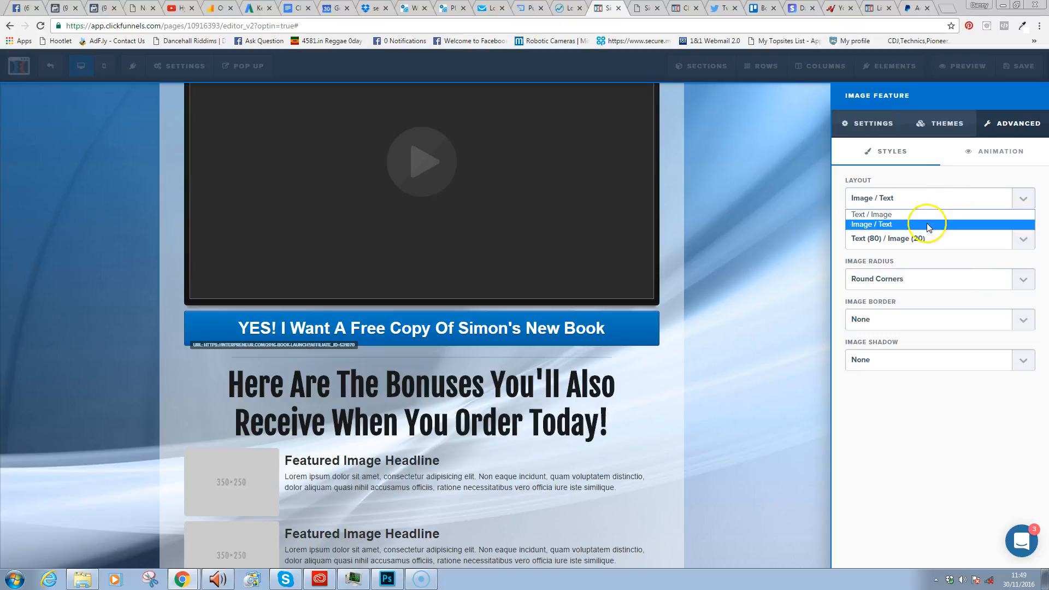
pyautogui.click(925, 214)
pyautogui.click(782, 275)
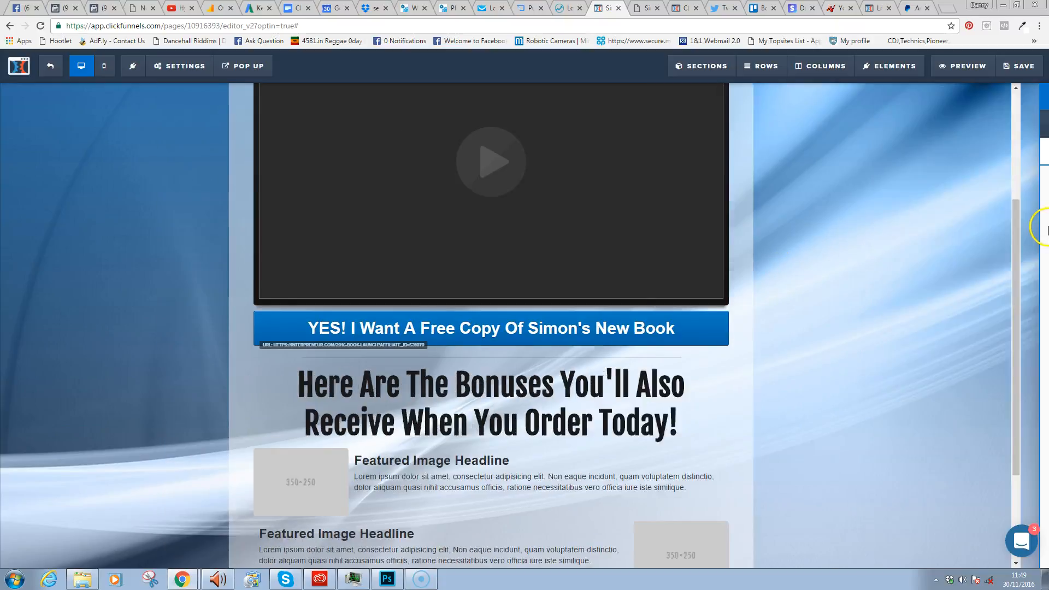
pyautogui.moveTo(1044, 240); pyautogui.dragTo(1047, 338)
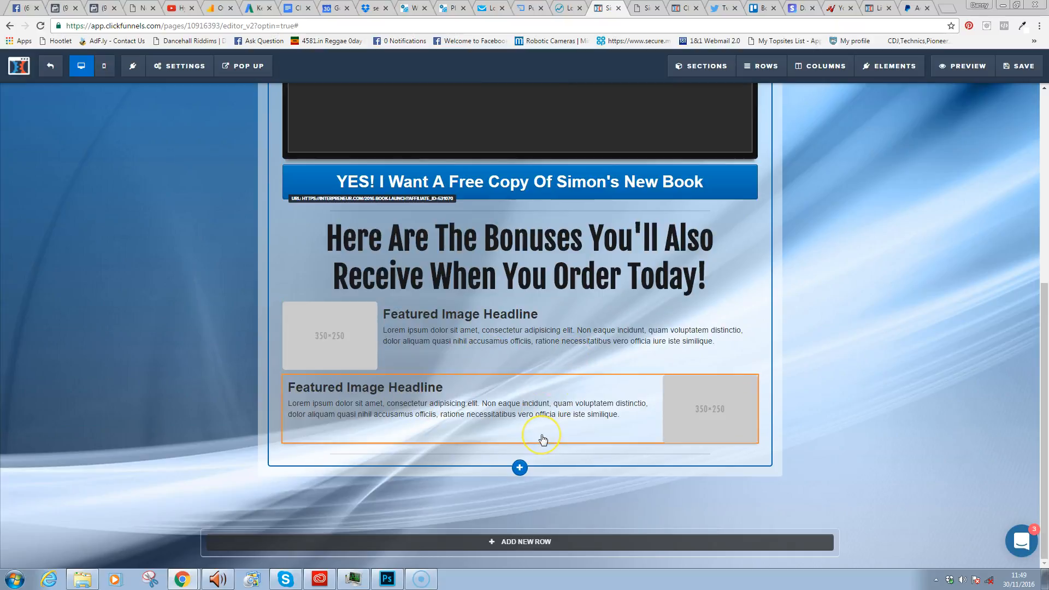
pyautogui.moveTo(543, 440)
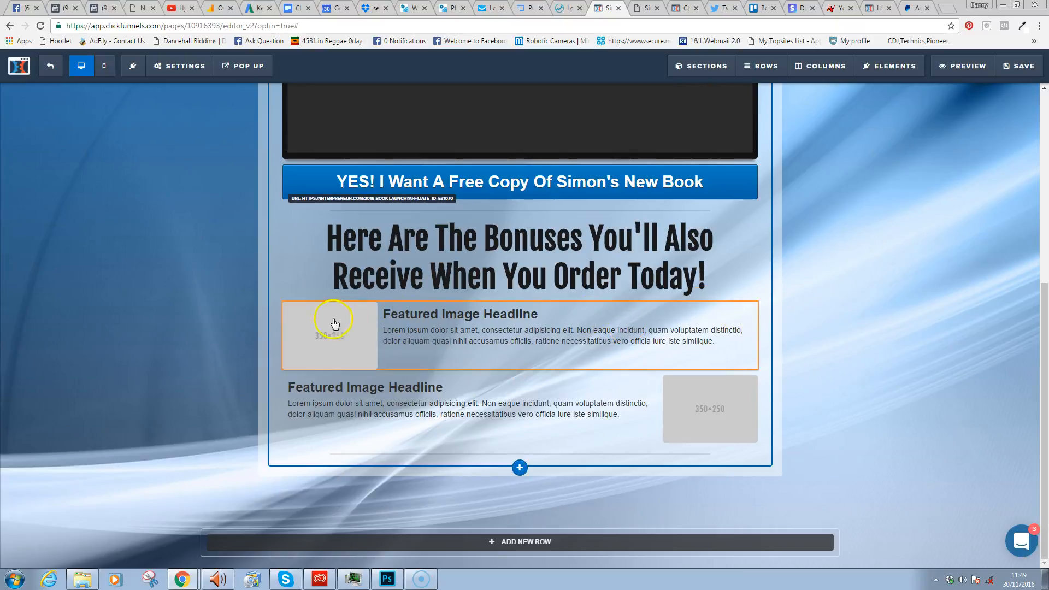
# - Give the first feature image the rounded oval theme
pyautogui.click(720, 304)
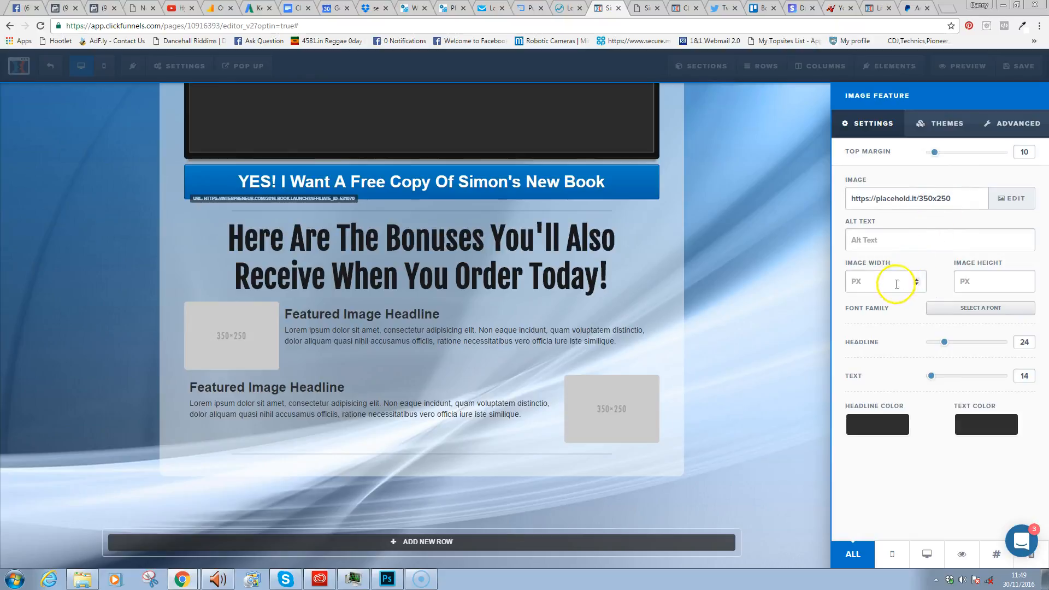
pyautogui.click(945, 123)
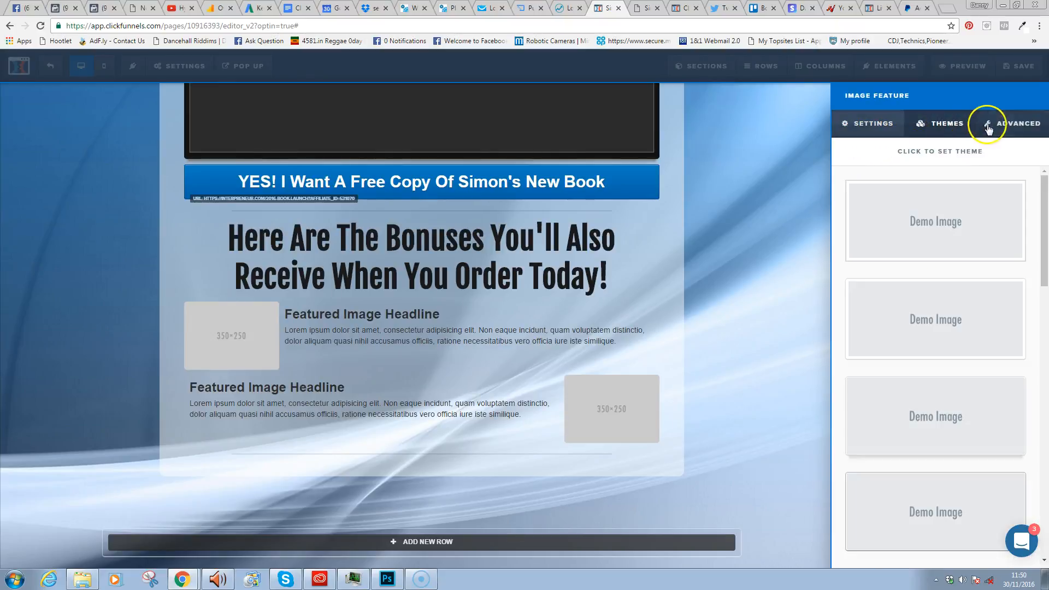
pyautogui.moveTo(1033, 213); pyautogui.dragTo(1040, 382)
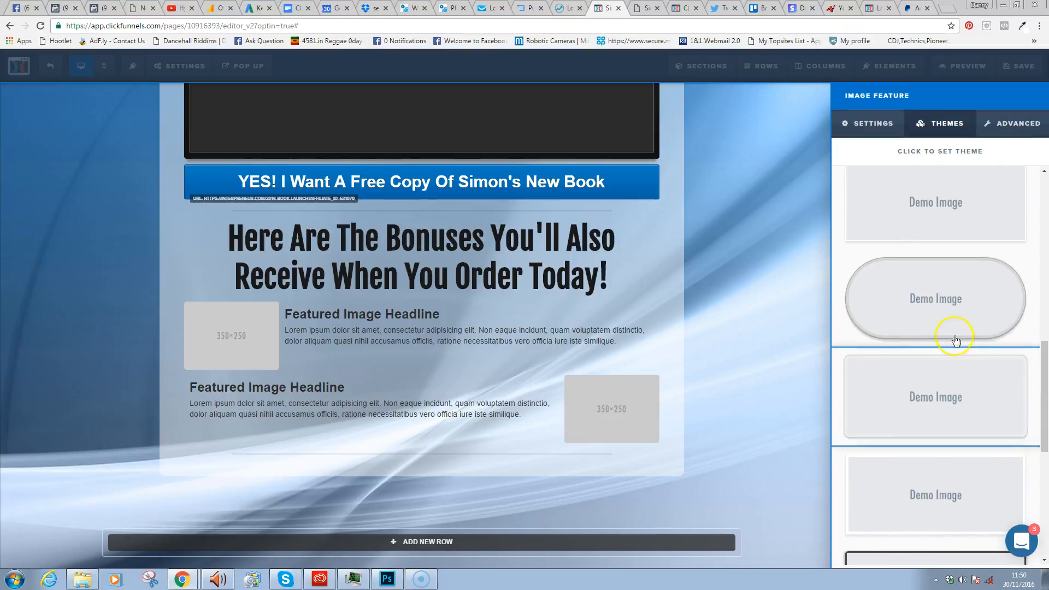
pyautogui.click(935, 308)
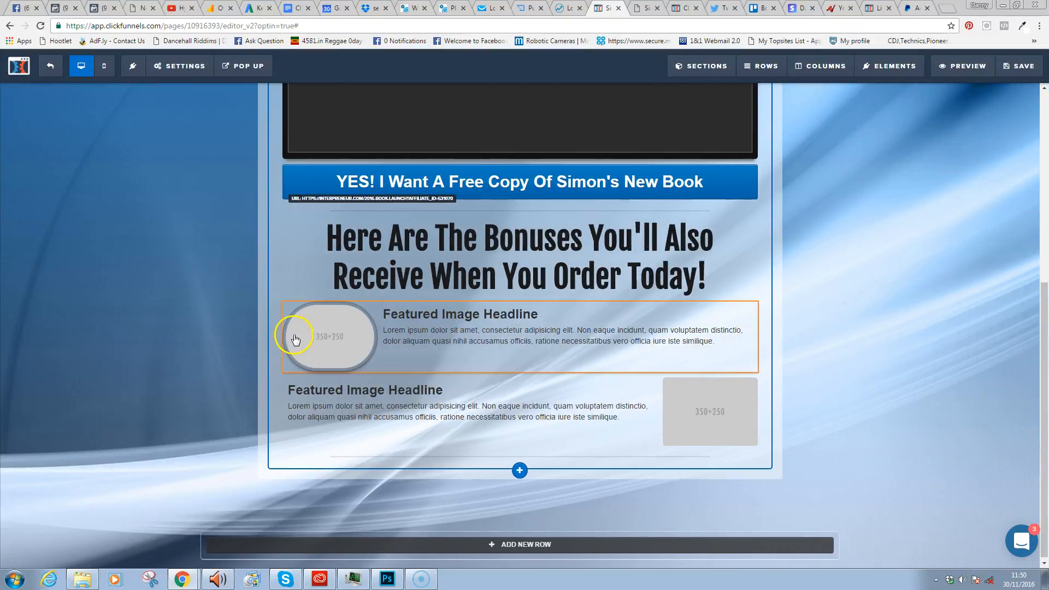
# - Give the second feature image the rounded theme, save, and move the divider beneath the bonuses headline
pyautogui.moveTo(740, 398)
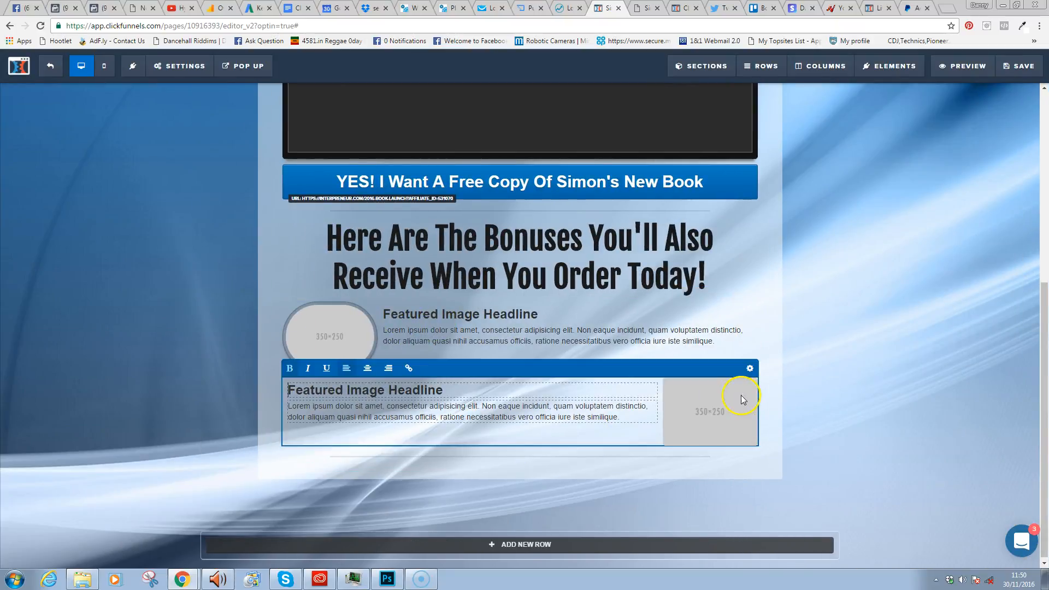
pyautogui.click(748, 368)
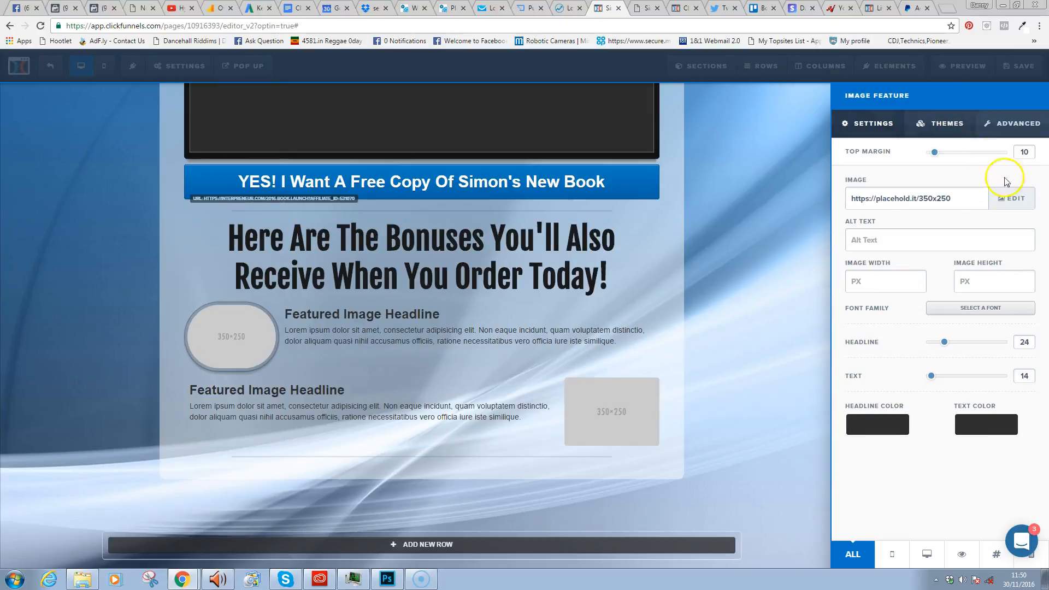
pyautogui.click(936, 133)
pyautogui.moveTo(1039, 227); pyautogui.dragTo(1045, 342)
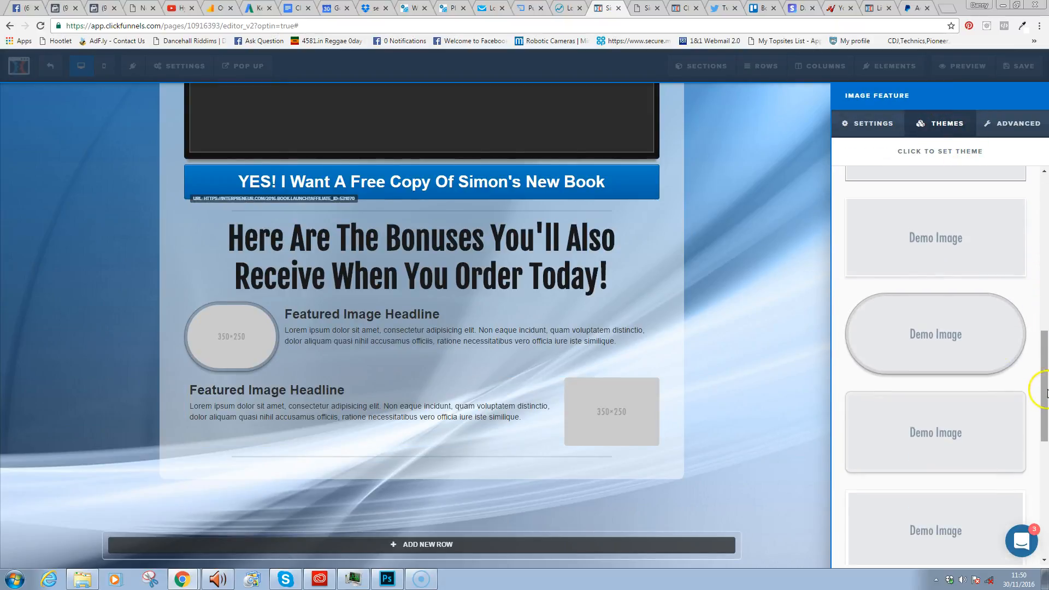
pyautogui.moveTo(1046, 360)
pyautogui.mouseDown()
pyautogui.moveTo(1047, 452)
pyautogui.moveTo(1035, 359)
pyautogui.mouseUp()
pyautogui.click(977, 383)
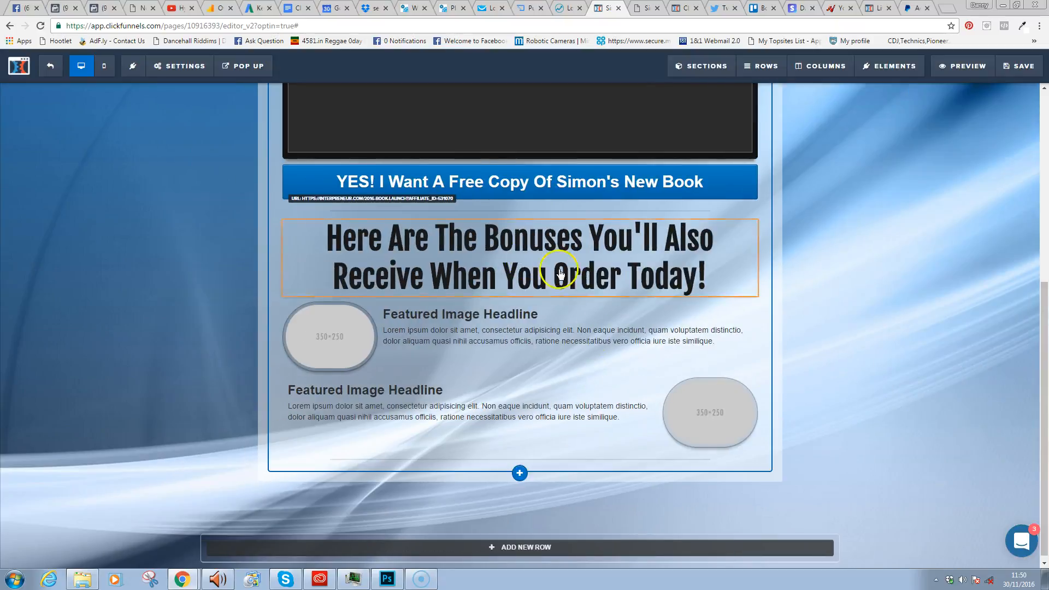
pyautogui.click(1010, 67)
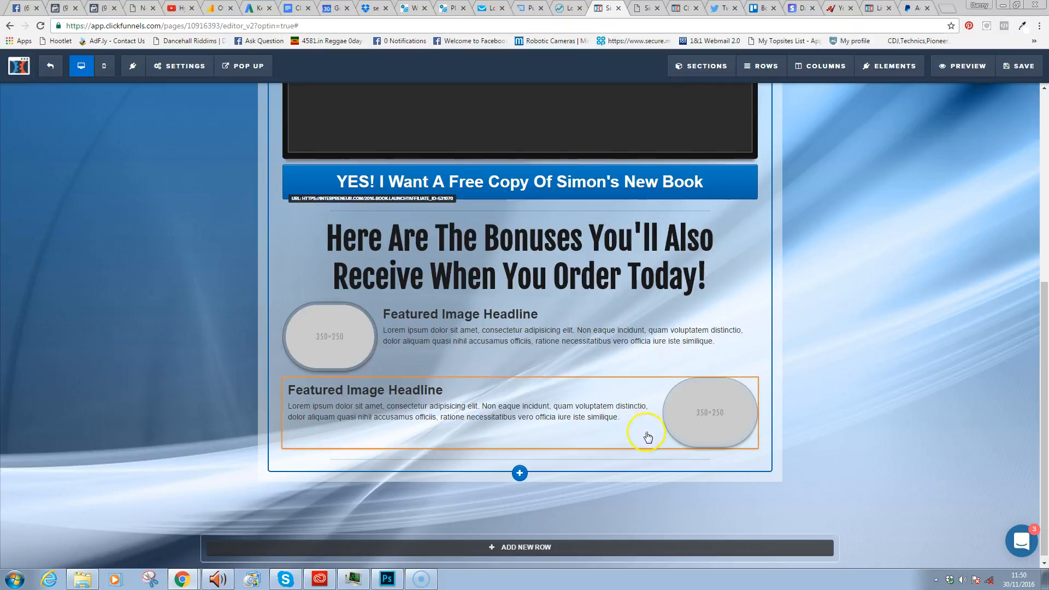
pyautogui.moveTo(637, 460); pyautogui.dragTo(634, 328)
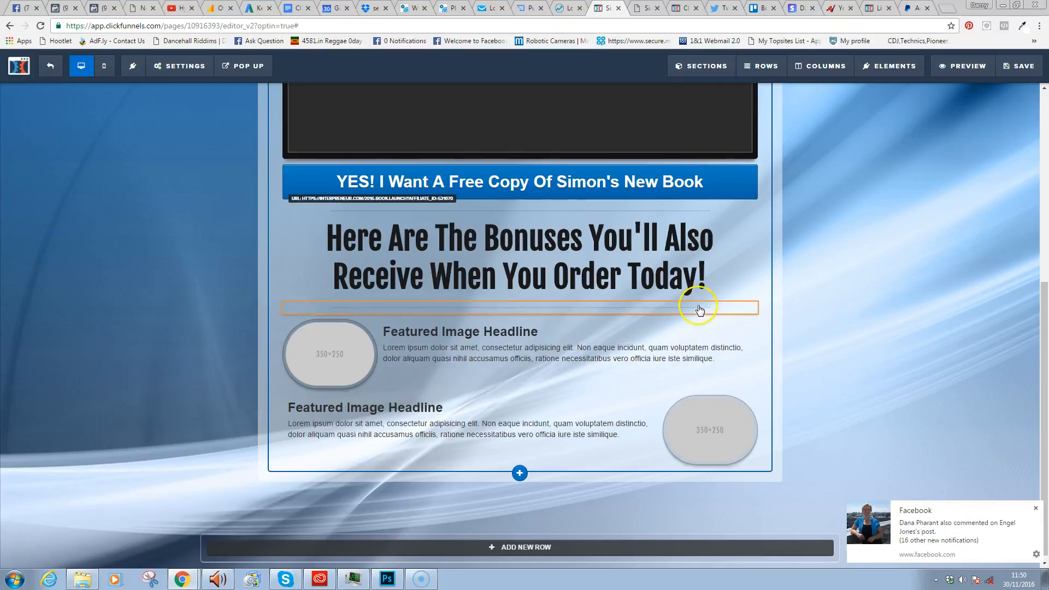
# - Place copies of the divider and YES! button below the second feature row, with button font size 54
pyautogui.click(734, 295)
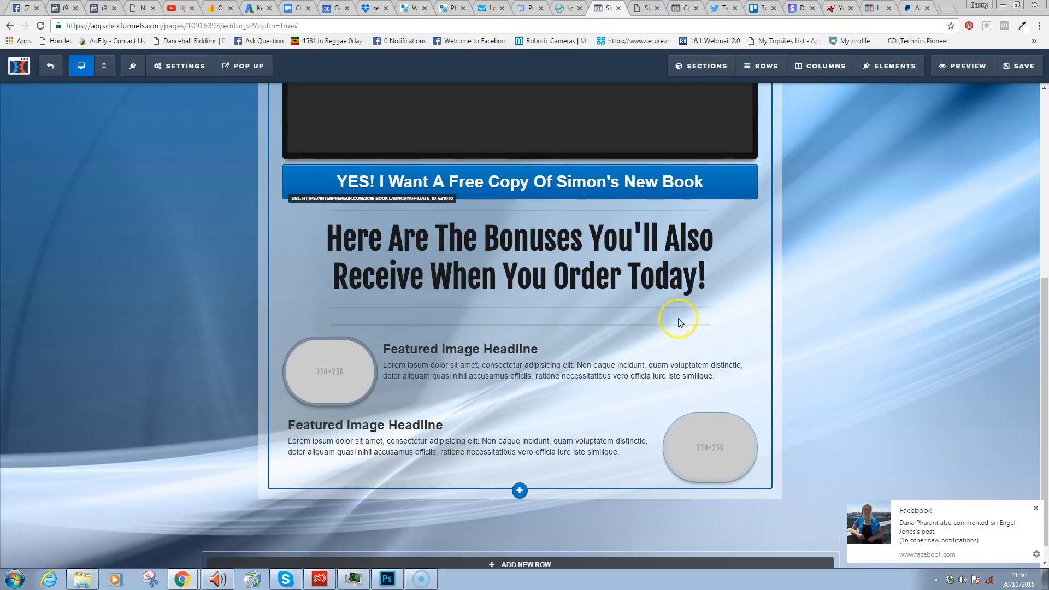
pyautogui.moveTo(658, 326); pyautogui.dragTo(637, 481)
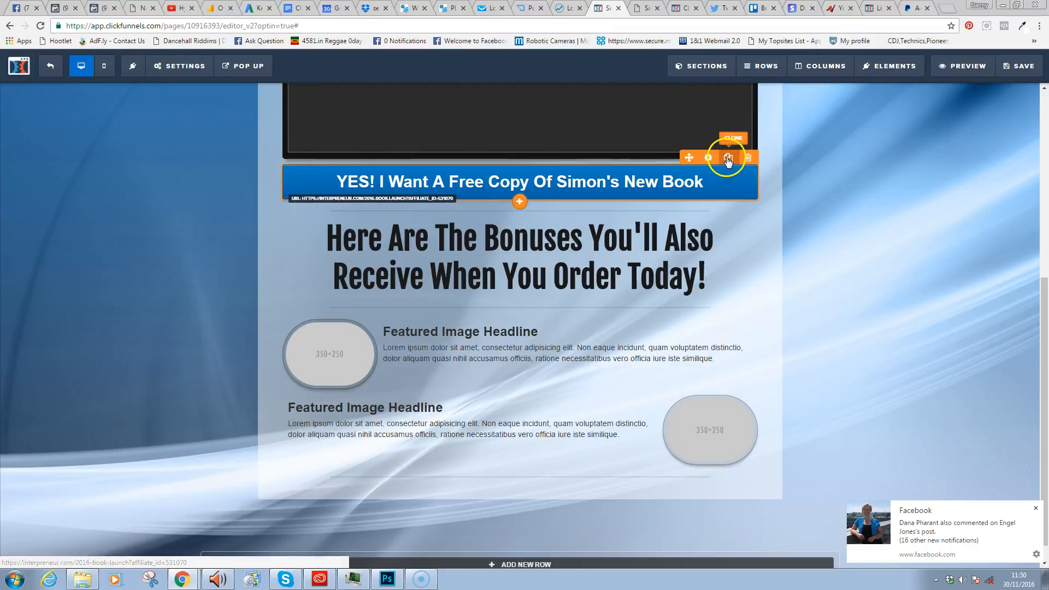
pyautogui.click(729, 157)
pyautogui.moveTo(644, 240); pyautogui.dragTo(644, 464)
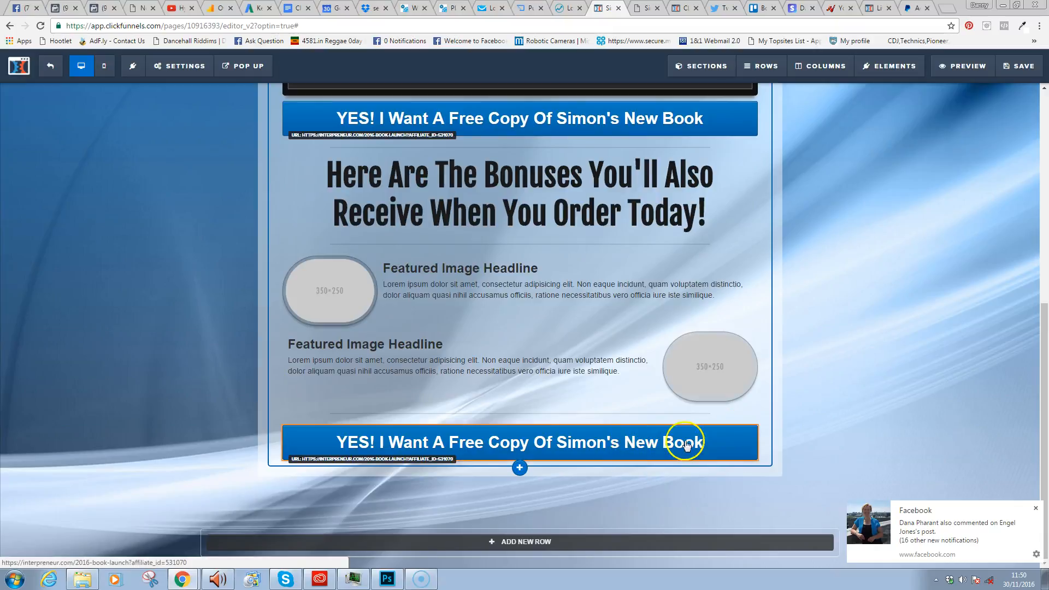
pyautogui.click(680, 443)
pyautogui.moveTo(952, 334); pyautogui.dragTo(984, 335)
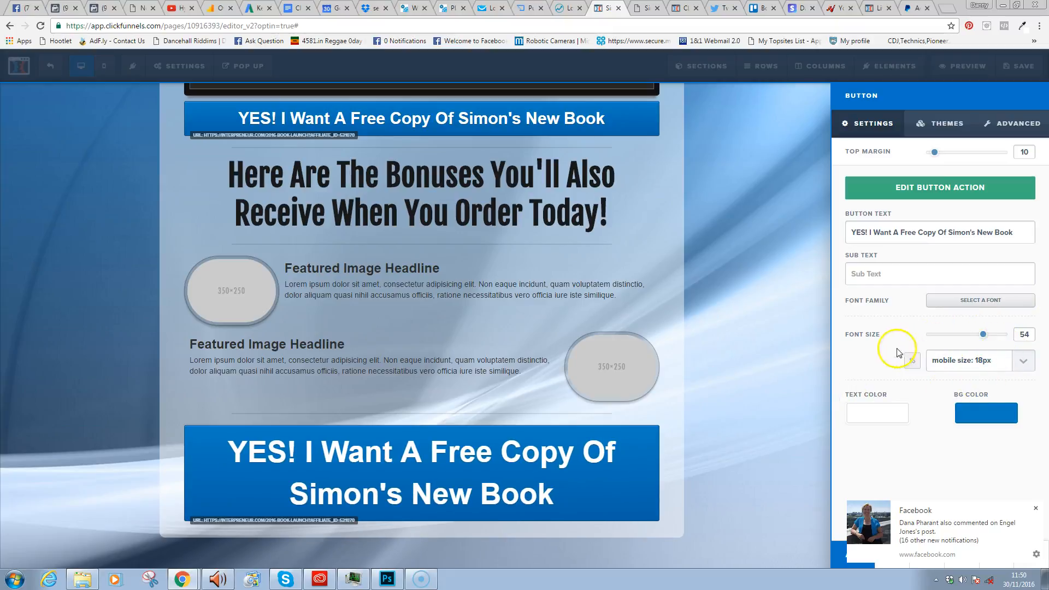
# - Enter 'Click Here To Secure Your Bonus' as the bottom YES! button's sub text
pyautogui.click(722, 287)
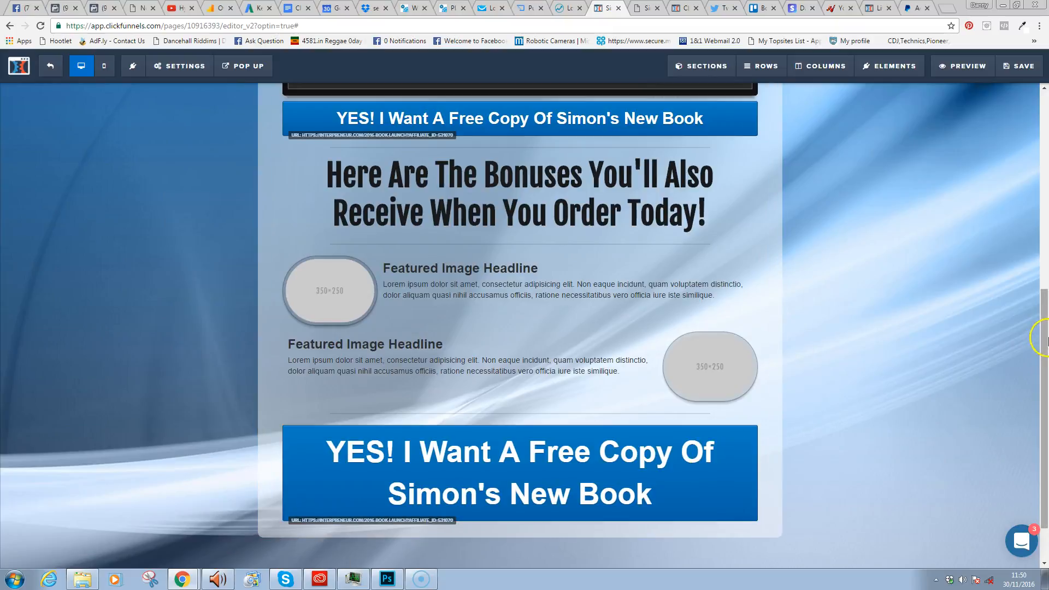
pyautogui.scroll(-1, 1042, 346)
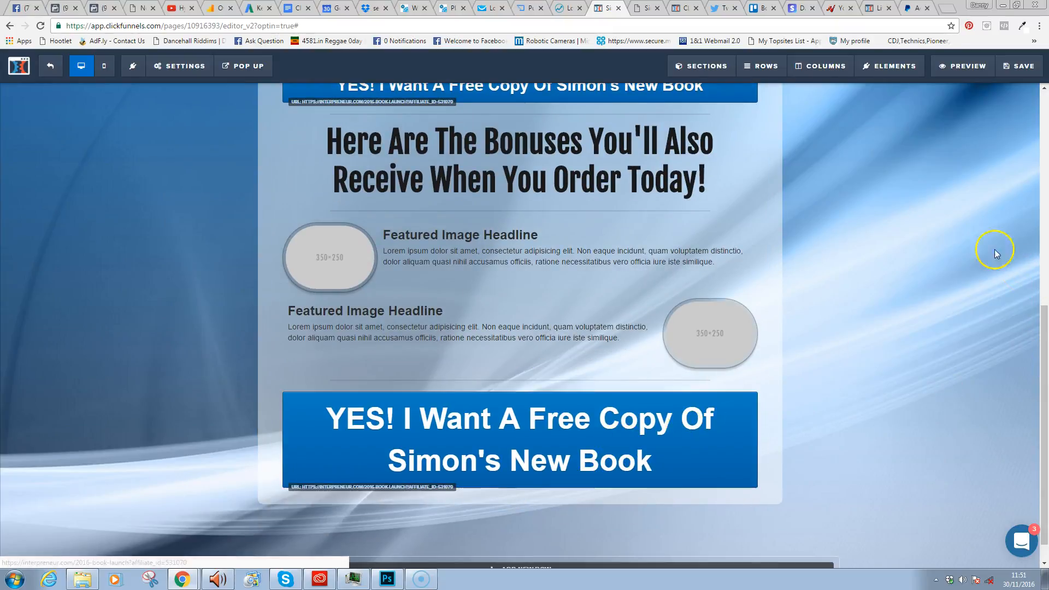
pyautogui.moveTo(738, 403)
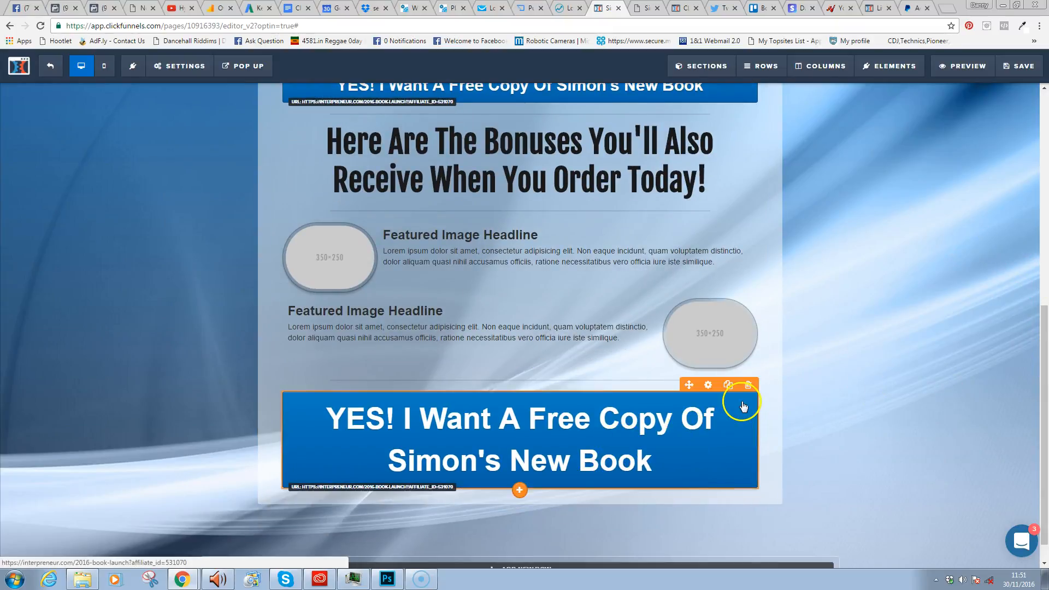
pyautogui.click(711, 387)
pyautogui.click(913, 280)
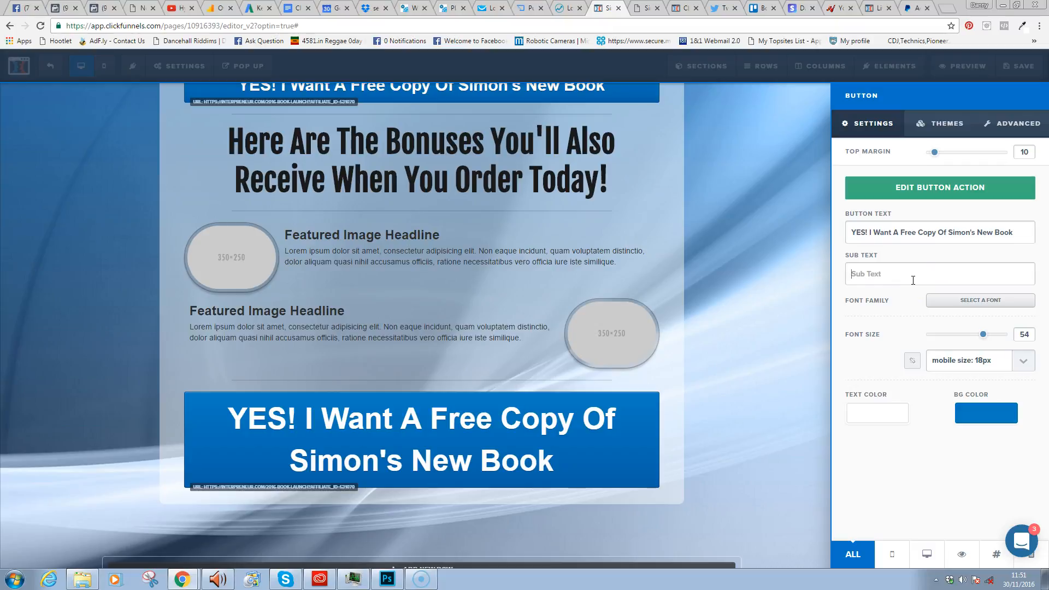
pyautogui.write('Clickj')
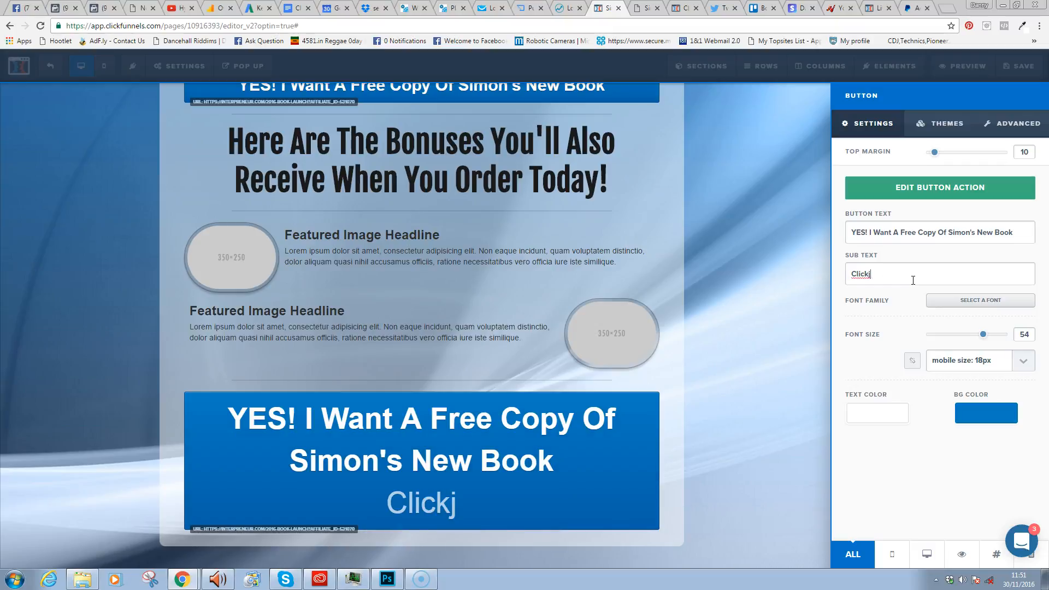
pyautogui.press('BackSpace')
pyautogui.write('Here to B')
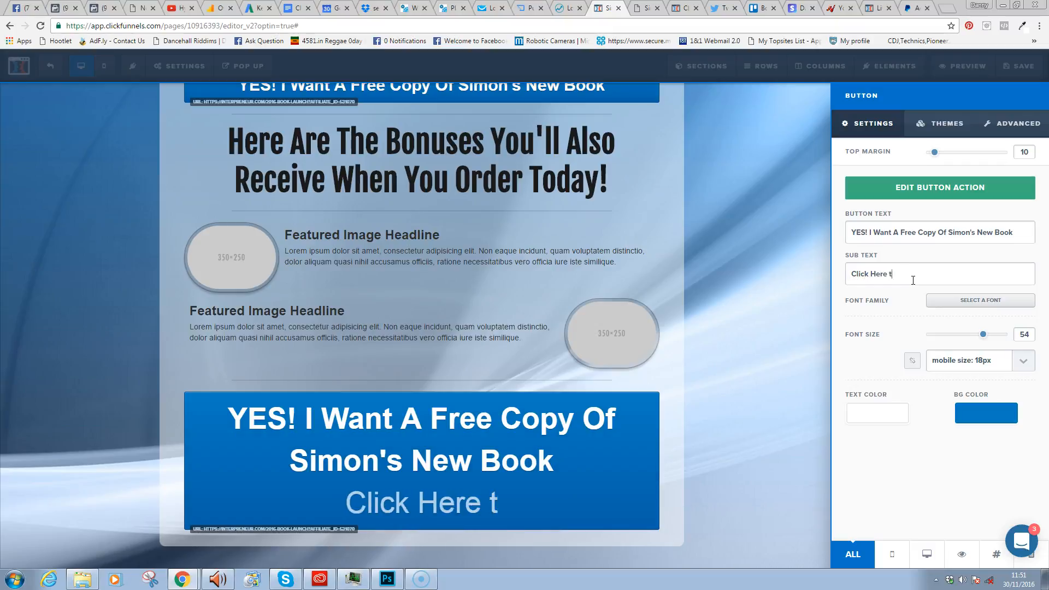
pyautogui.press('BackSpace')
pyautogui.press('BackSpace')
pyautogui.press('BackSpace')
pyautogui.press('BackSpace')
pyautogui.write('To Secure yo')
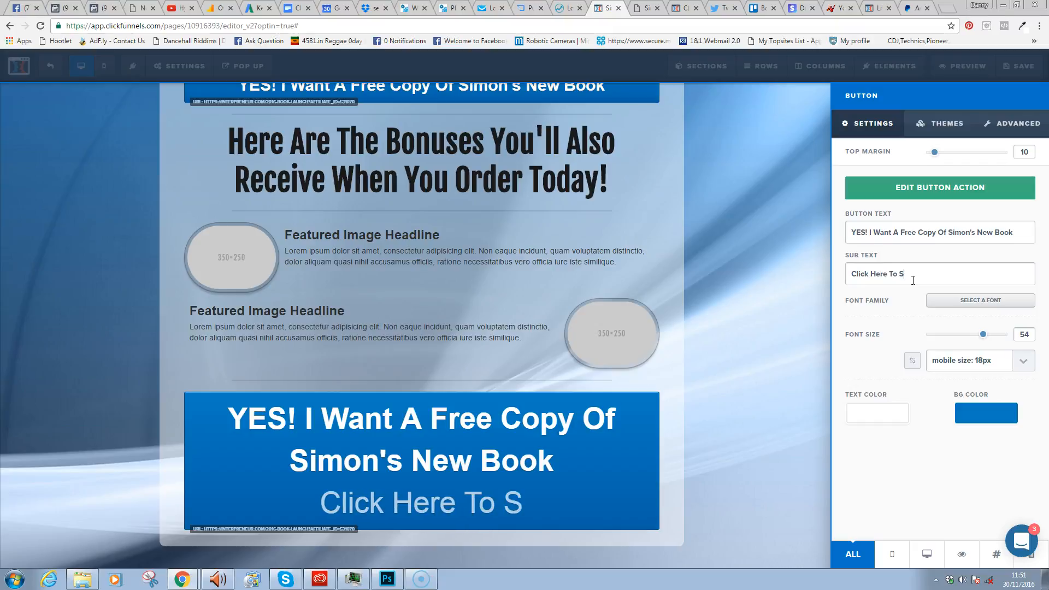
pyautogui.press('BackSpace')
pyautogui.press('BackSpace')
pyautogui.write('Your Bonus')
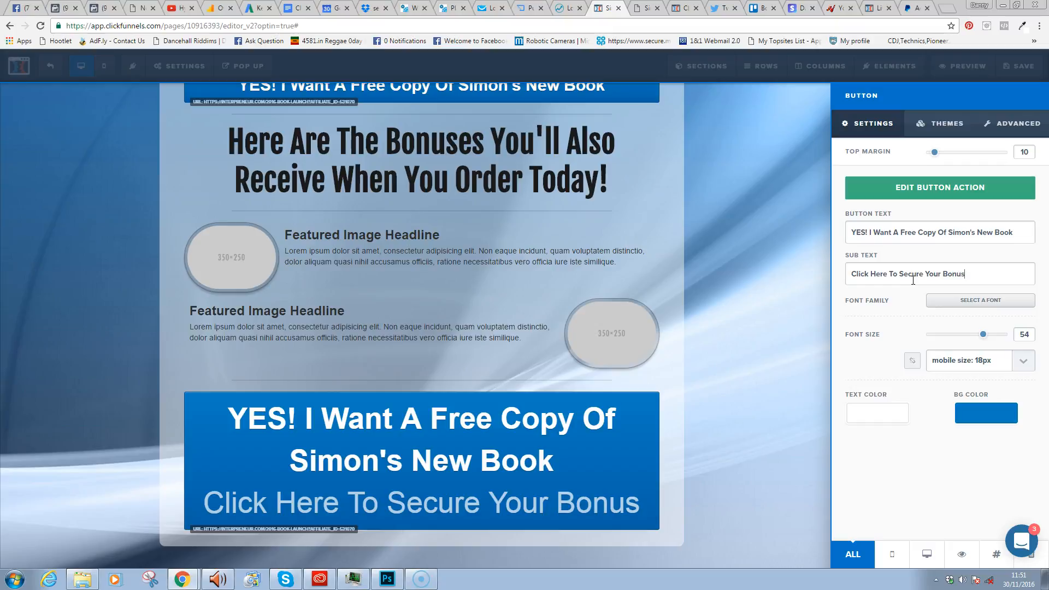
# - Delete the whole sub text again and close the button settings
pyautogui.click(983, 275)
pyautogui.moveTo(974, 277); pyautogui.dragTo(850, 276)
pyautogui.press('BackSpace')
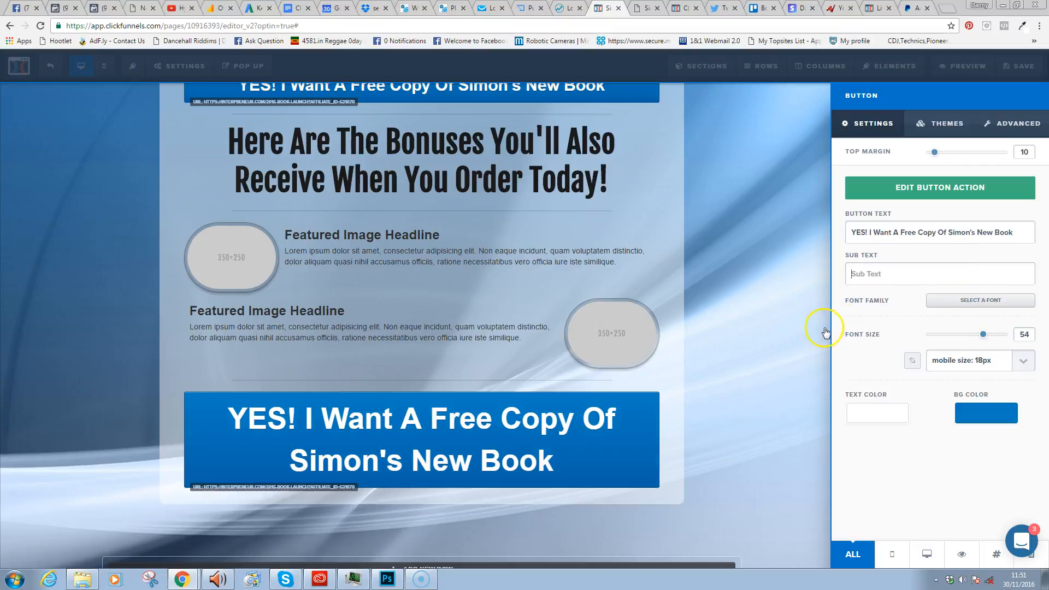
pyautogui.click(809, 302)
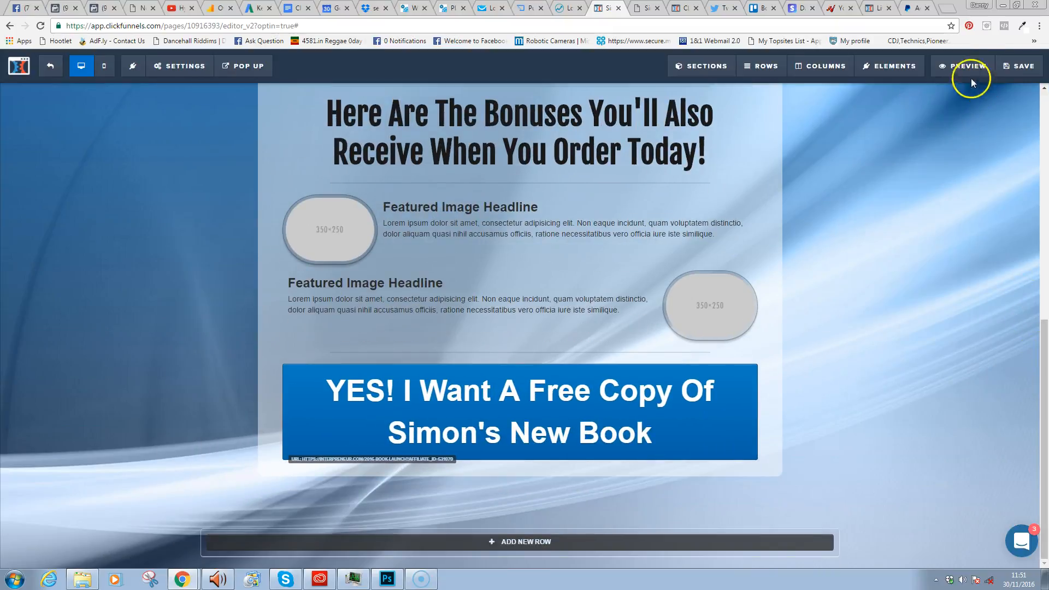
# - Save the page and scroll from the video back down to the bonuses section
pyautogui.click(1020, 68)
pyautogui.moveTo(1047, 414); pyautogui.dragTo(1047, 123)
pyautogui.scroll(-1, 1045, 153)
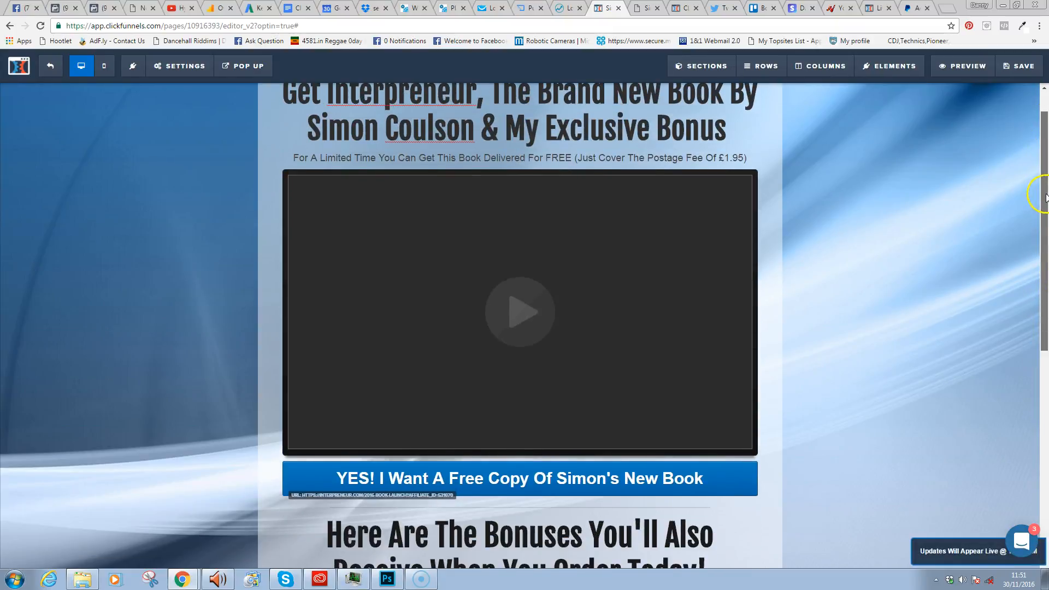
pyautogui.moveTo(1039, 198); pyautogui.dragTo(1039, 204)
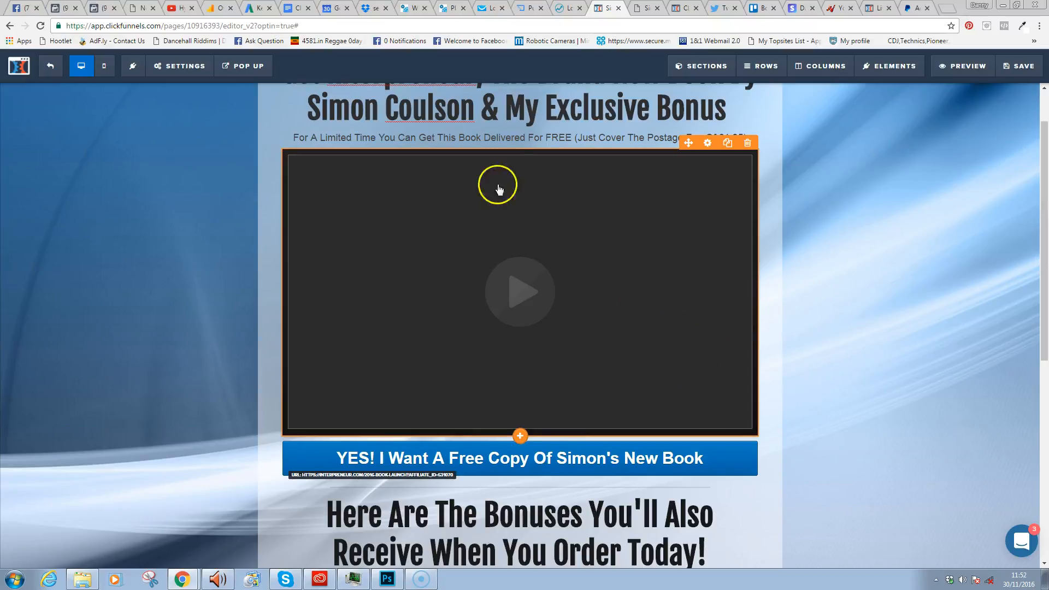
pyautogui.click(671, 252)
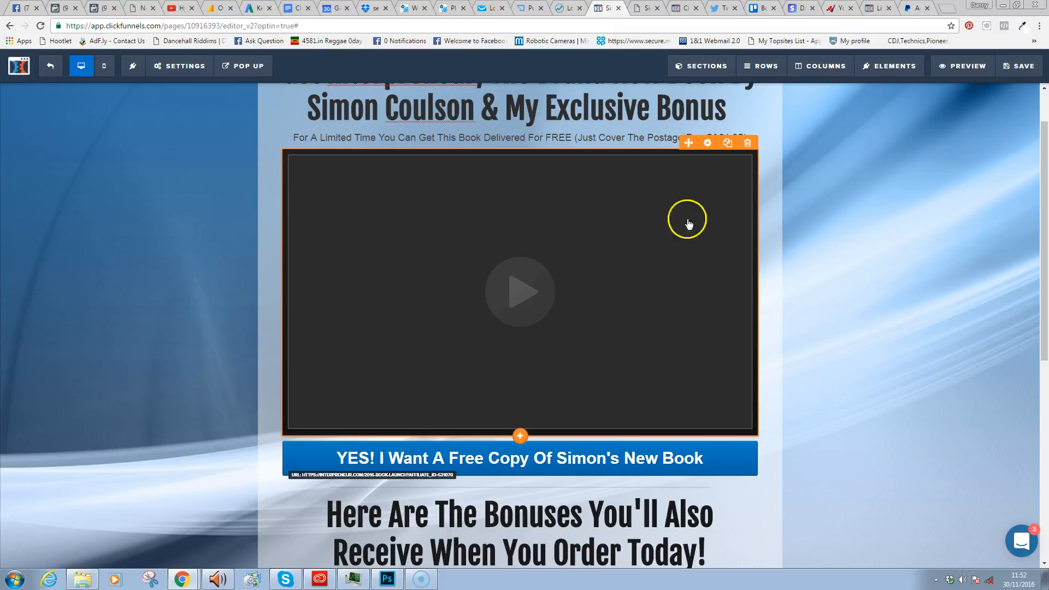
pyautogui.moveTo(1041, 215); pyautogui.dragTo(1020, 338)
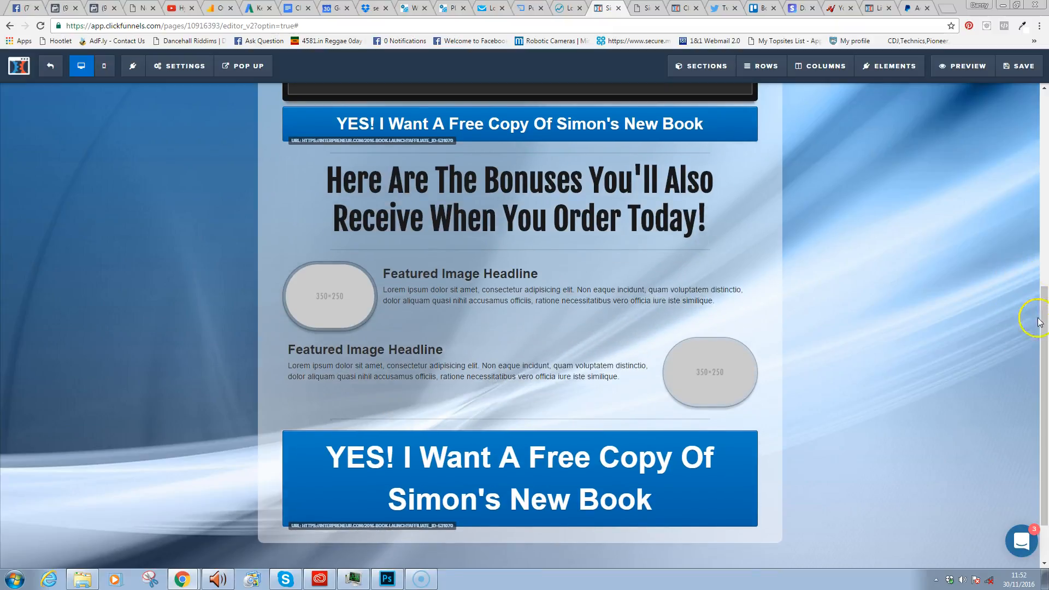
# - Duplicate the image-left feature row below the image-right row as a third bonus row, then save
pyautogui.scroll(1, 1042, 306)
pyautogui.scroll(-2, 1035, 361)
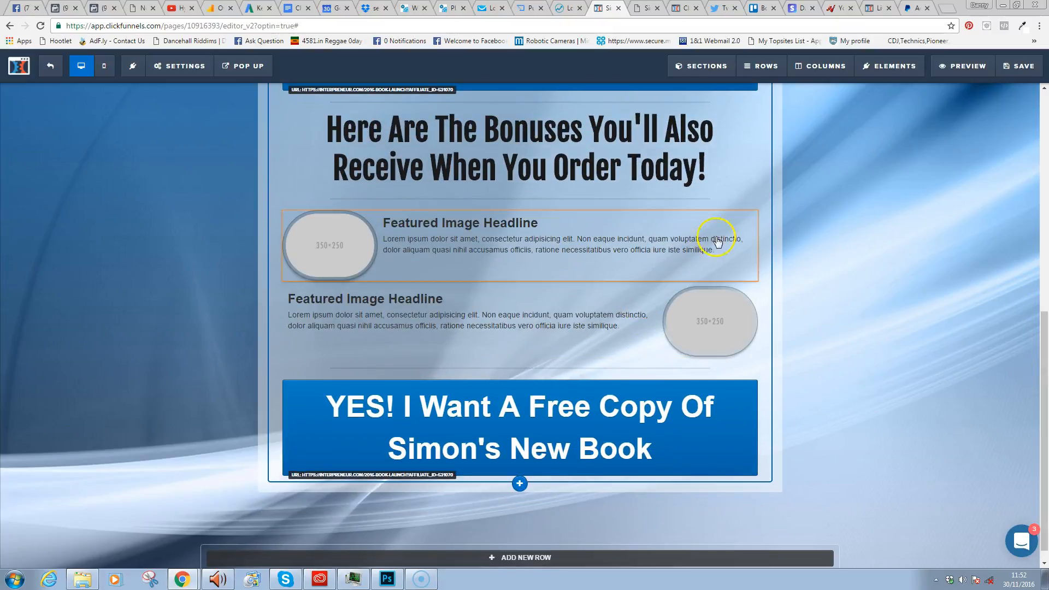
pyautogui.click(726, 203)
pyautogui.moveTo(589, 347); pyautogui.dragTo(571, 431)
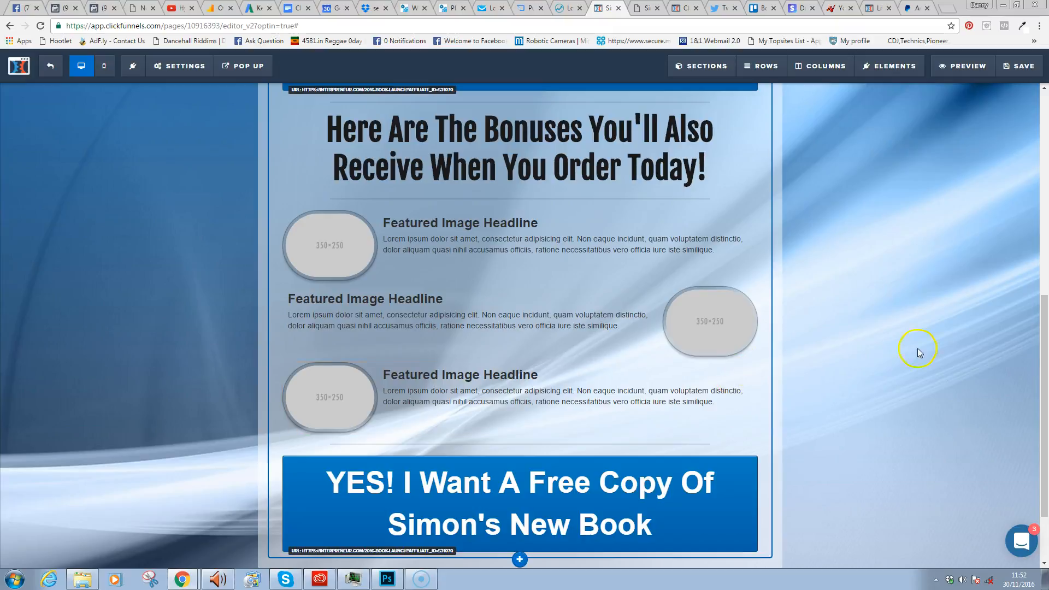
pyautogui.moveTo(1043, 328); pyautogui.dragTo(1044, 270)
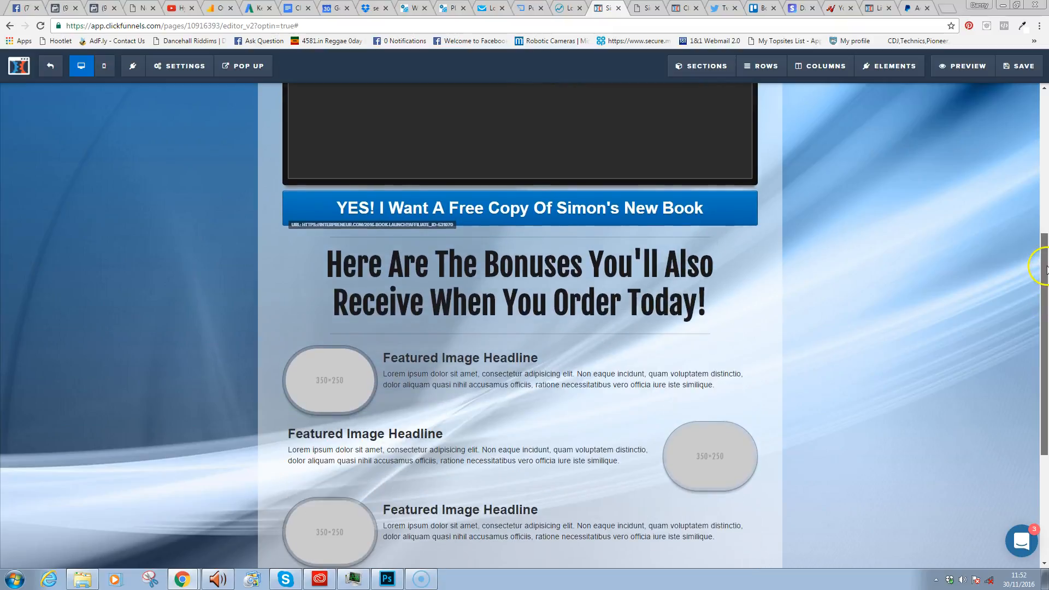
pyautogui.click(1024, 67)
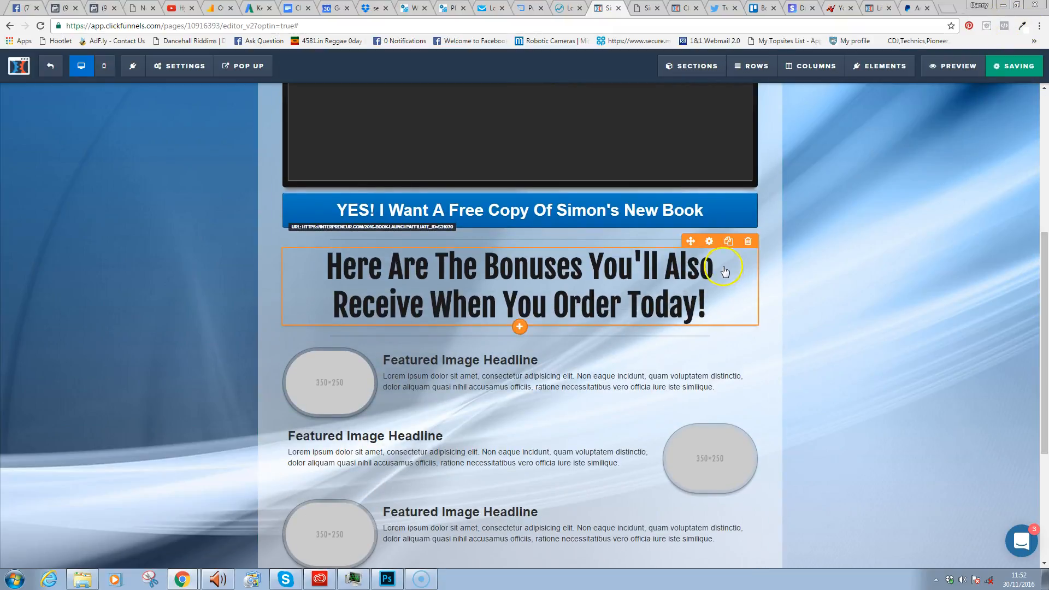
pyautogui.moveTo(1042, 262); pyautogui.dragTo(1040, 326)
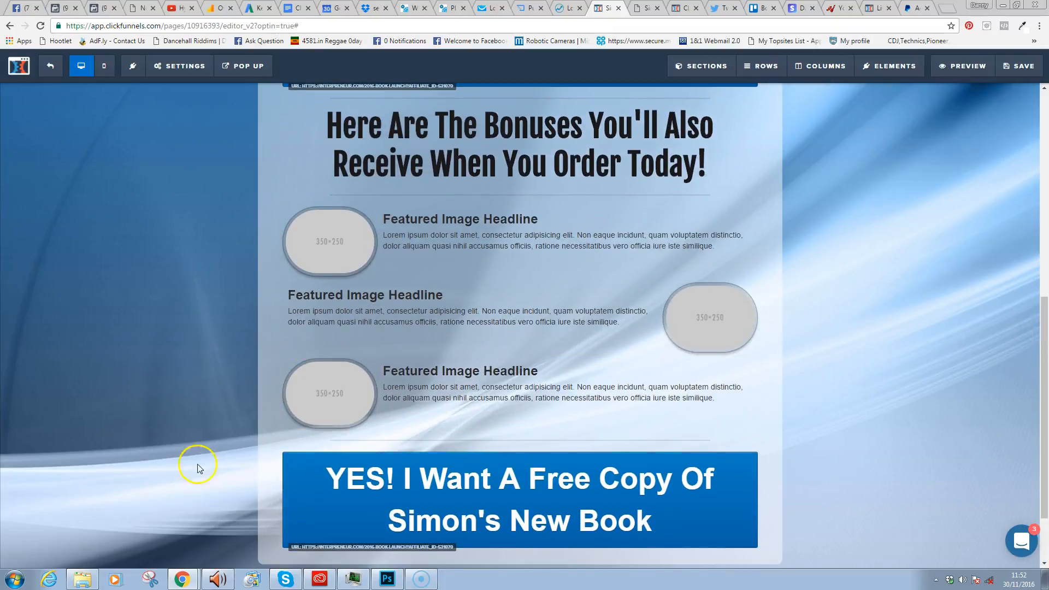
pyautogui.moveTo(194, 583)
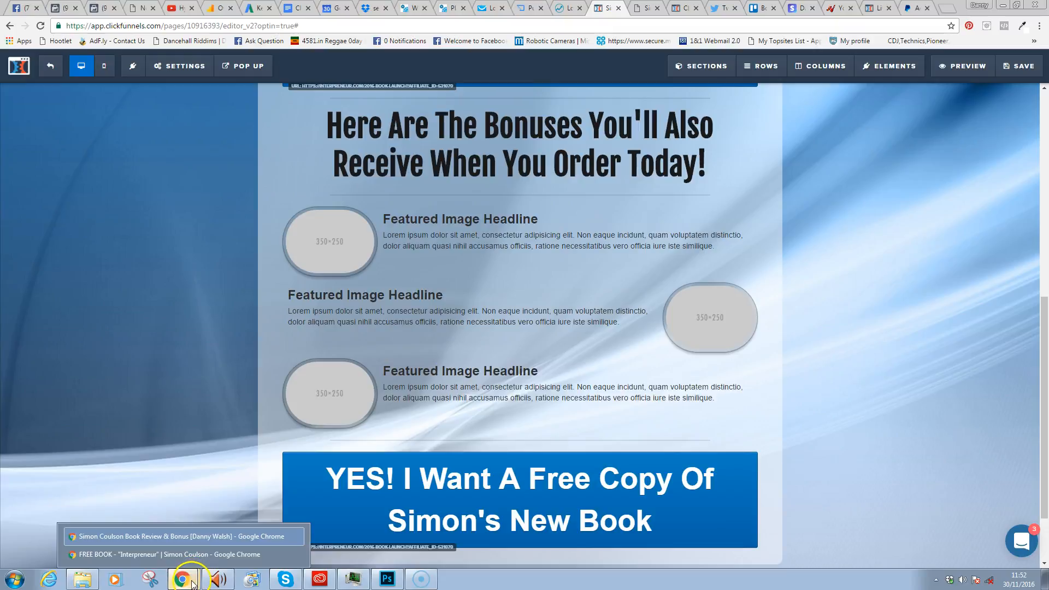
# - Switch to the Interpreneur free-book window and open its YES sign-up form
pyautogui.click(229, 555)
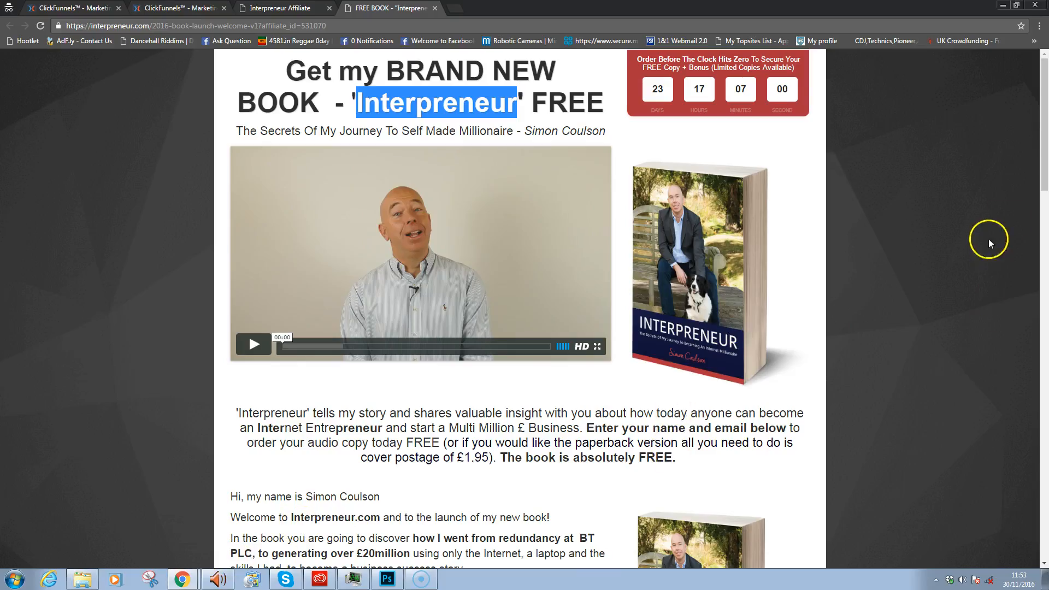
pyautogui.moveTo(1044, 157); pyautogui.dragTo(1020, 382)
pyautogui.click(429, 159)
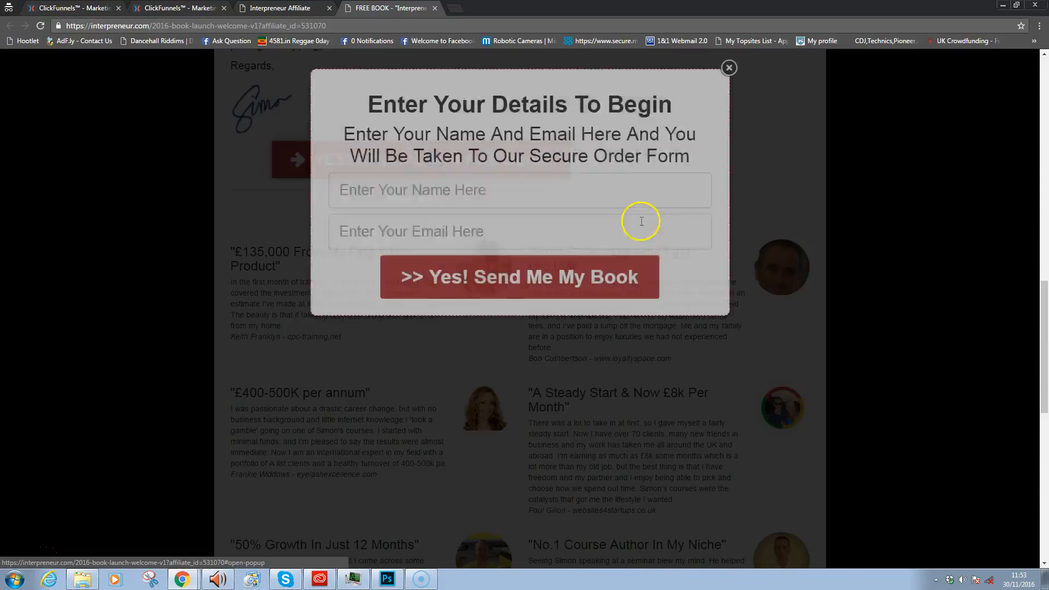
# - Enter an e-mail address in both the name and Email fields and submit the form
pyautogui.click(517, 195)
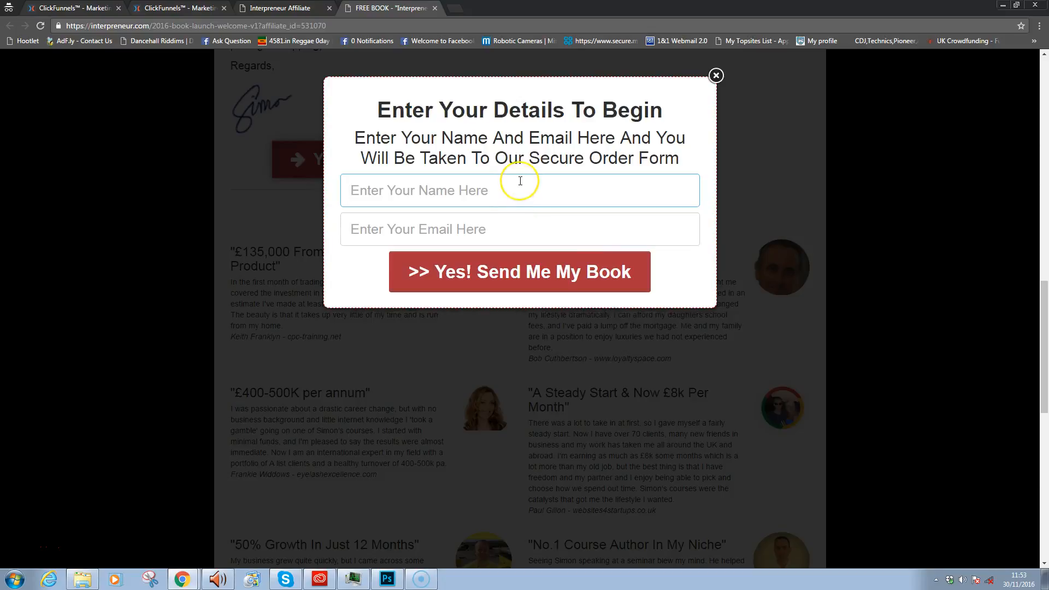
pyautogui.write('filter')
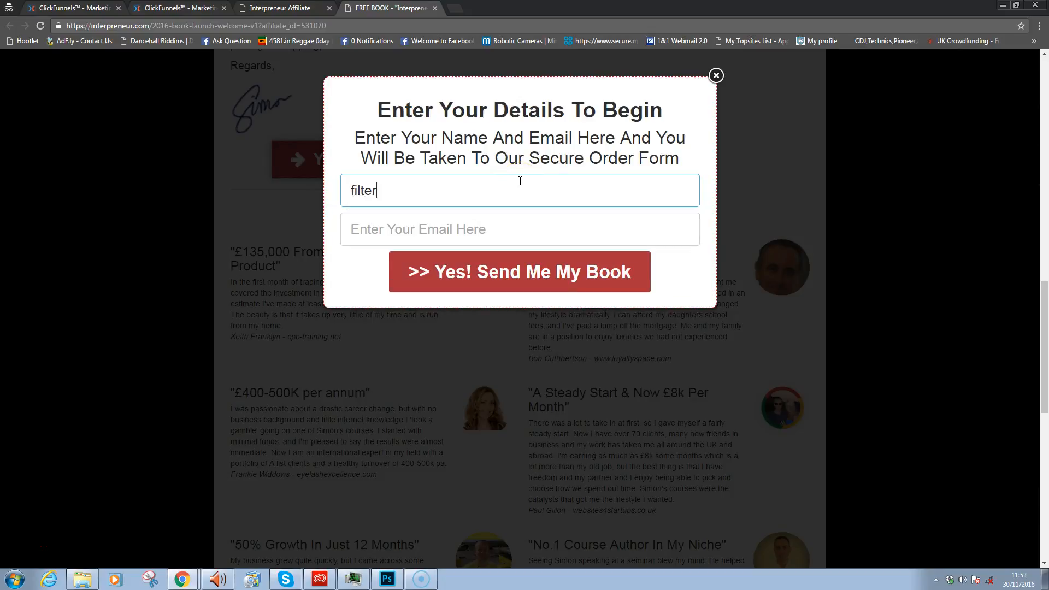
pyautogui.scroll(1, 521, 181)
pyautogui.write('ss')
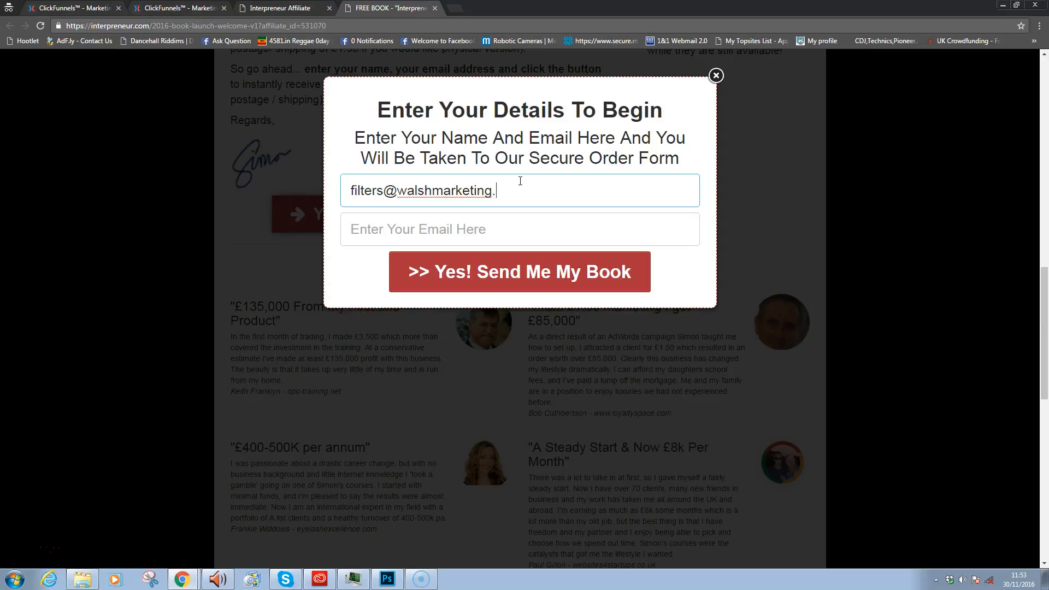
pyautogui.hotkey('ctrl', 'a')
pyautogui.hotkey('ctrl', 'c')
pyautogui.press('Tab')
pyautogui.hotkey('ctrl', 'v')
pyautogui.click(511, 240)
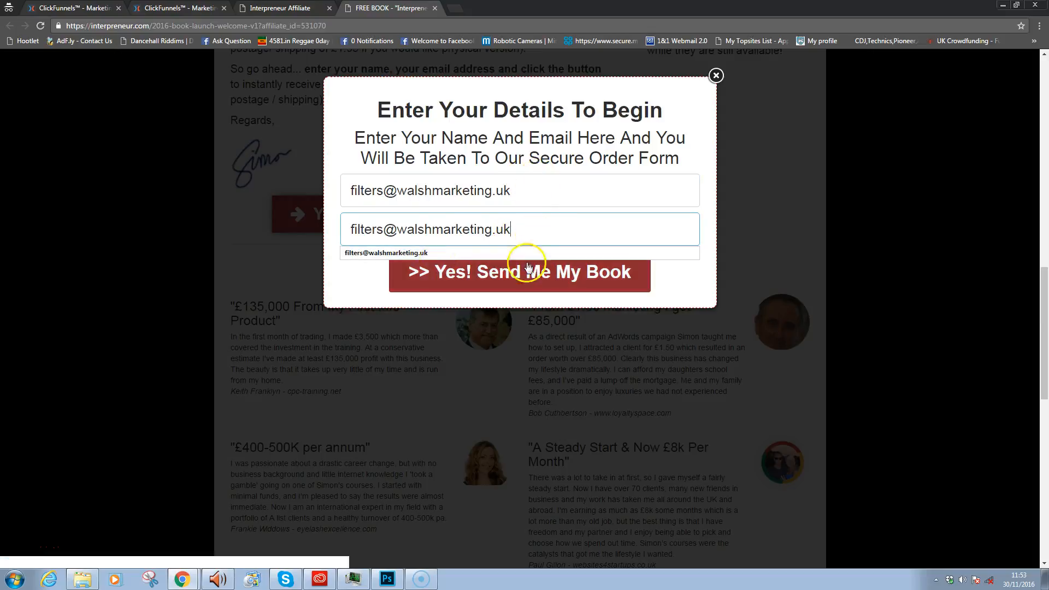
pyautogui.click(415, 274)
pyautogui.scroll(-1, 428, 272)
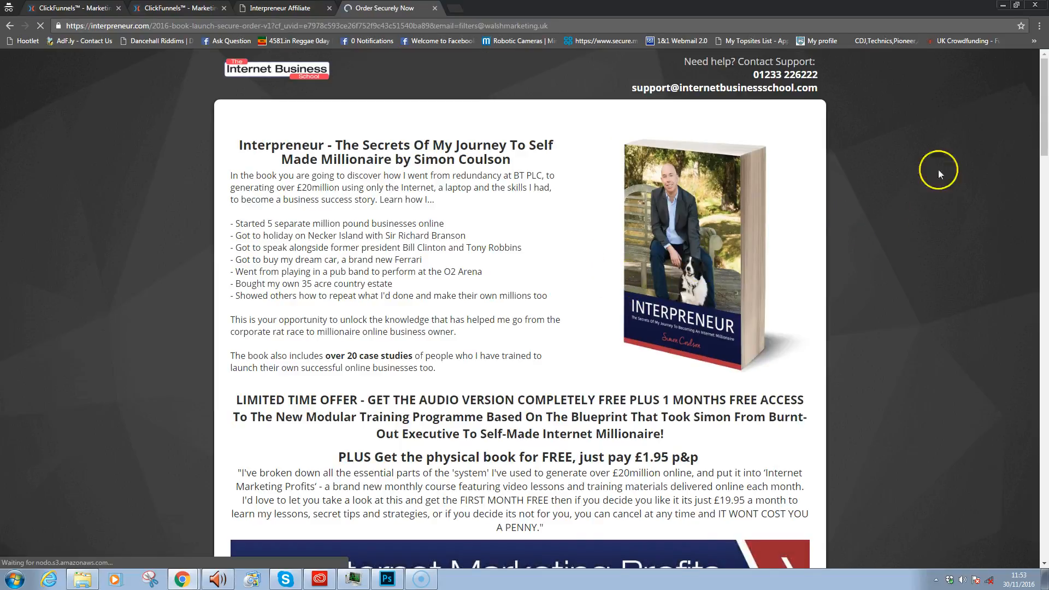
# - Review the order items, highlighting the course trial description, £19.95/month price and 0.00 book line
pyautogui.moveTo(1046, 127); pyautogui.dragTo(1045, 458)
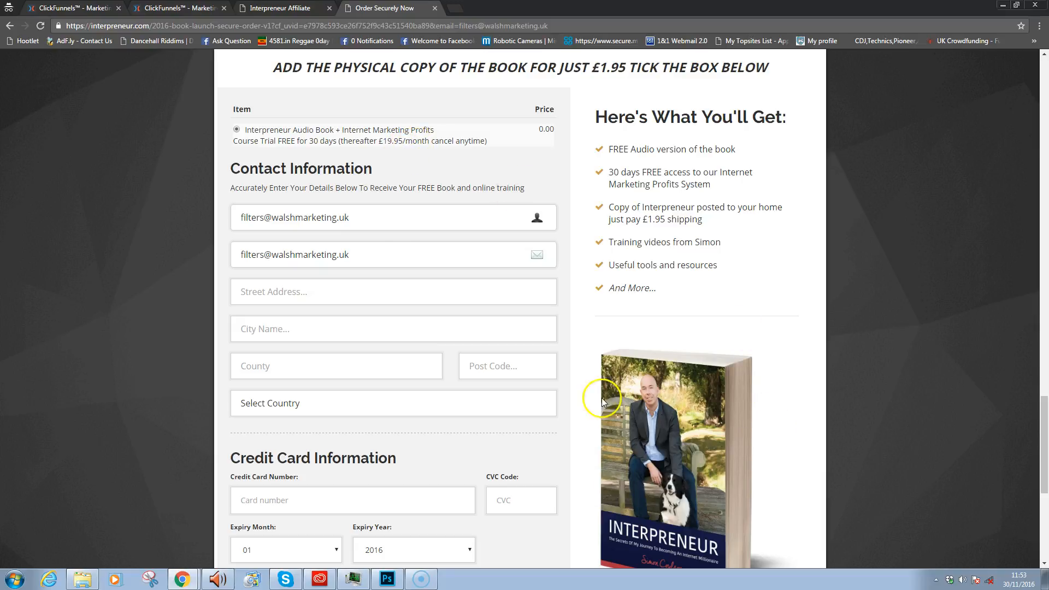
pyautogui.moveTo(254, 142); pyautogui.dragTo(418, 143)
pyautogui.click(401, 145)
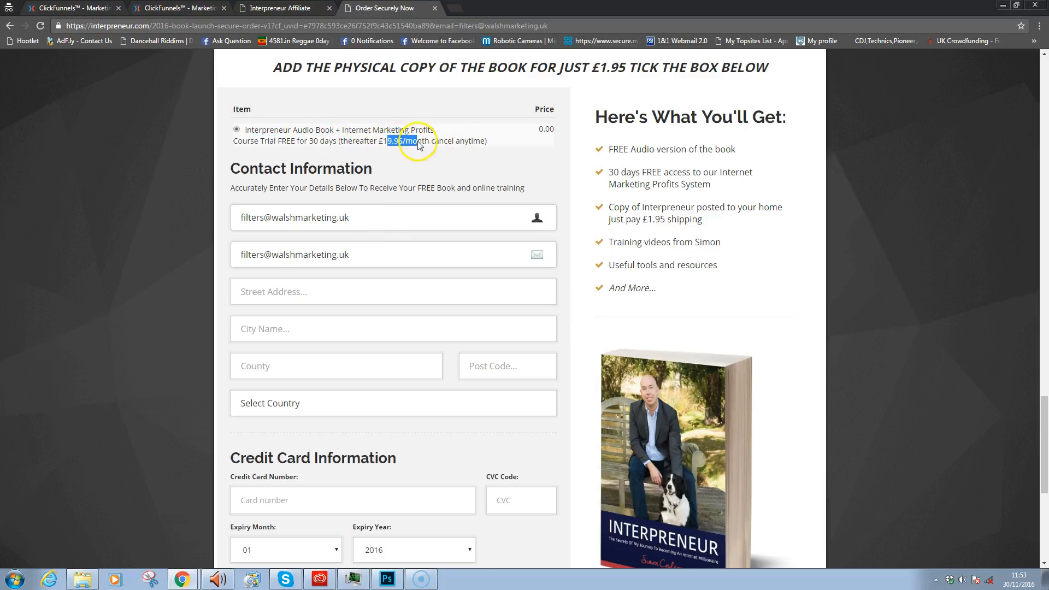
pyautogui.click(493, 141)
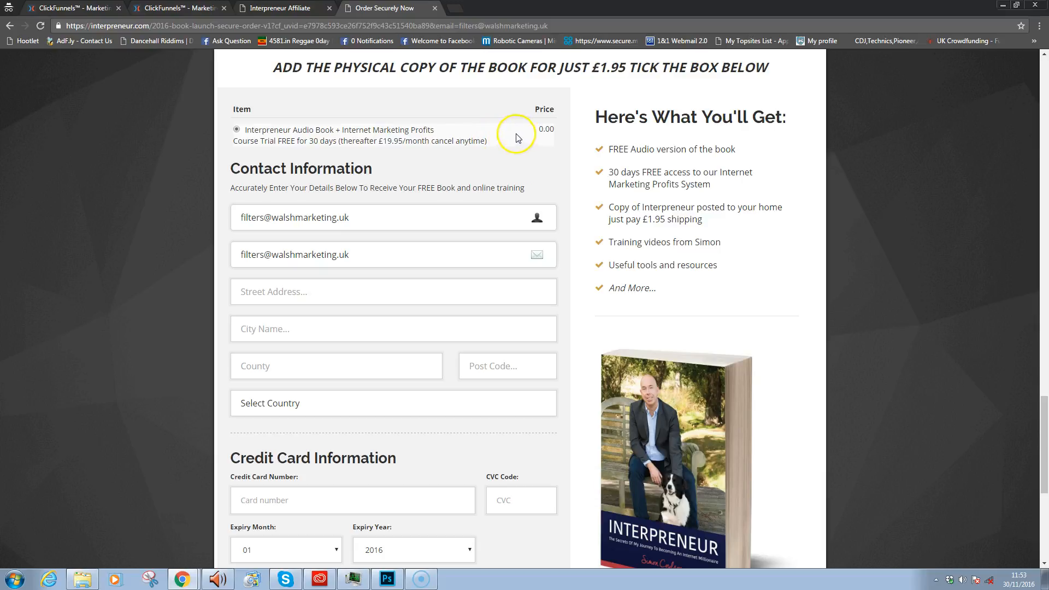
pyautogui.moveTo(569, 130); pyautogui.dragTo(519, 144)
pyautogui.click(533, 134)
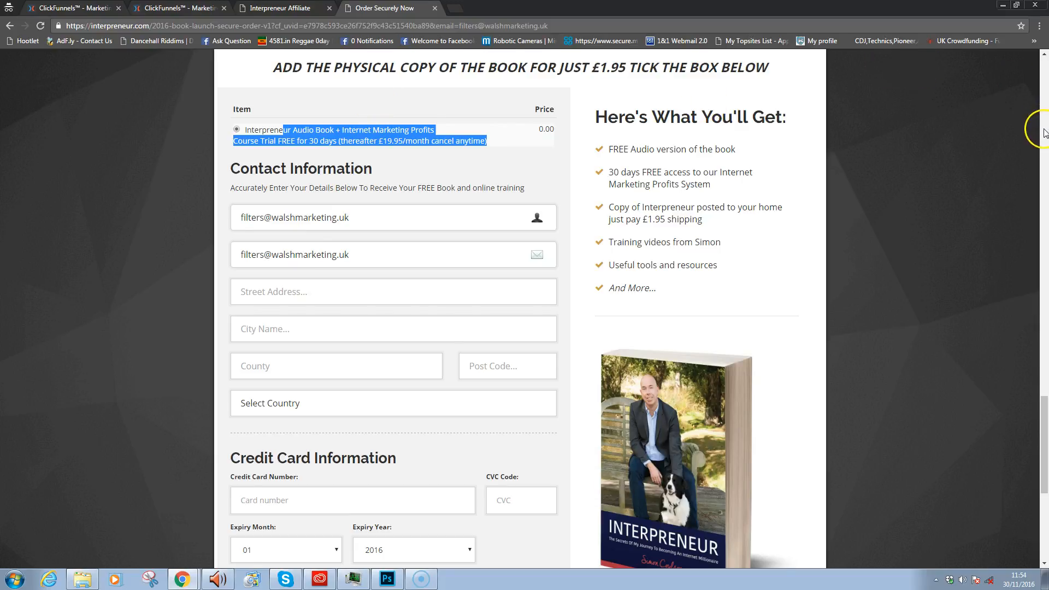
# - Tick the postage box to add the physical book with £1.95 UK shipping
pyautogui.click(1045, 358)
pyautogui.moveTo(1045, 361); pyautogui.dragTo(1038, 459)
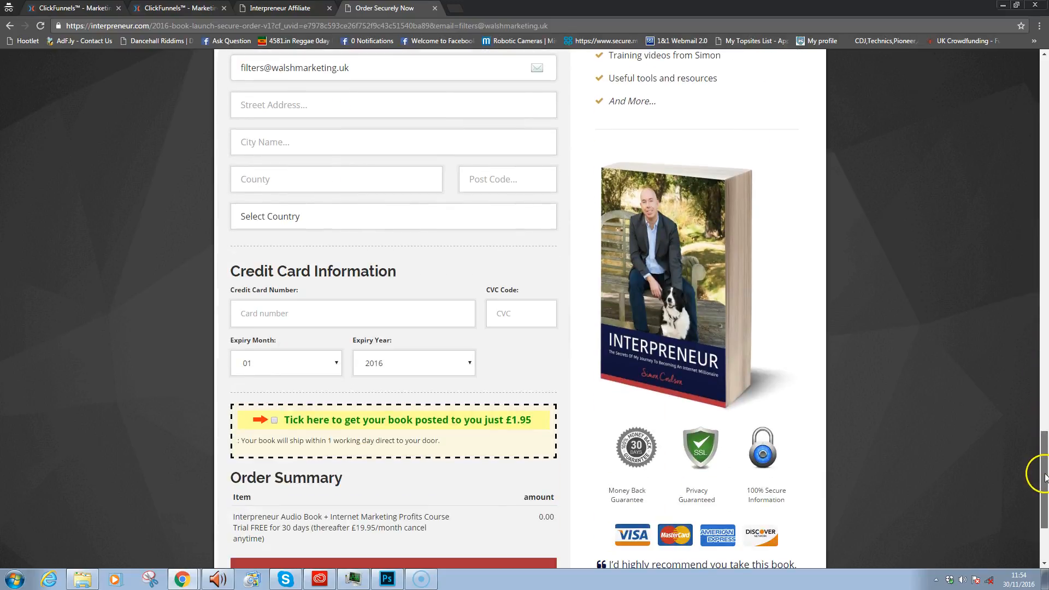
pyautogui.click(274, 422)
pyautogui.moveTo(1044, 462); pyautogui.dragTo(1045, 487)
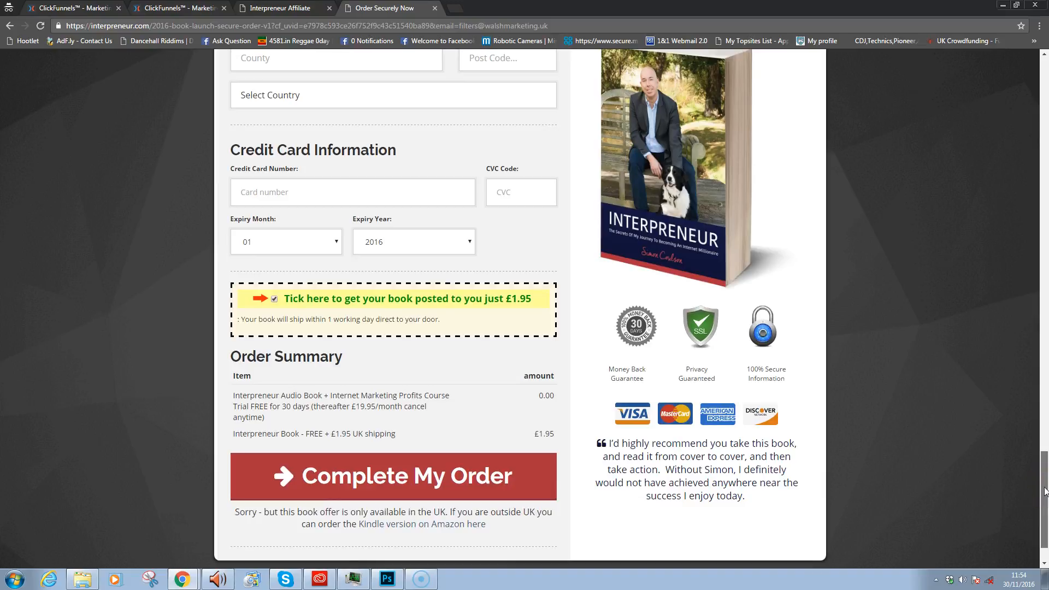
# - Highlight the item row with its 0.00 price and the 1.95 price in the heading
pyautogui.moveTo(1041, 487); pyautogui.dragTo(1048, 412)
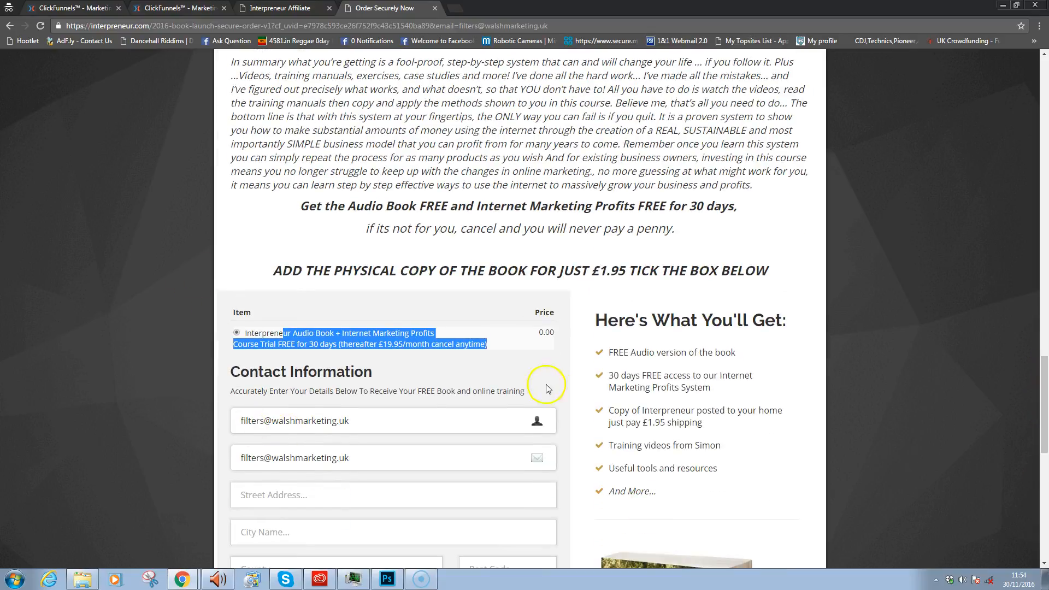
pyautogui.click(357, 362)
pyautogui.moveTo(490, 351); pyautogui.dragTo(234, 346)
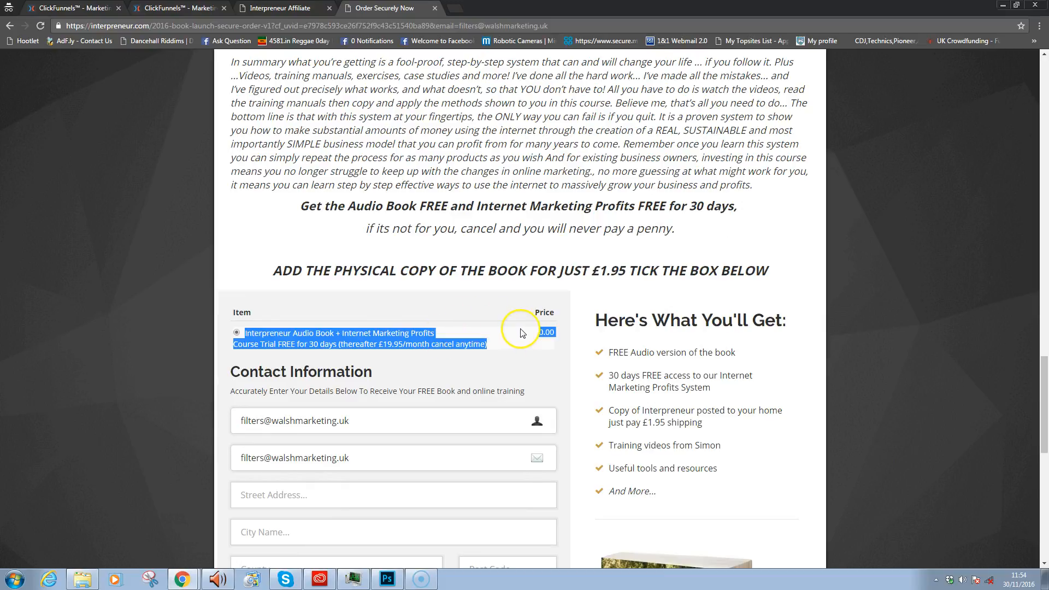
pyautogui.moveTo(600, 272); pyautogui.dragTo(623, 268)
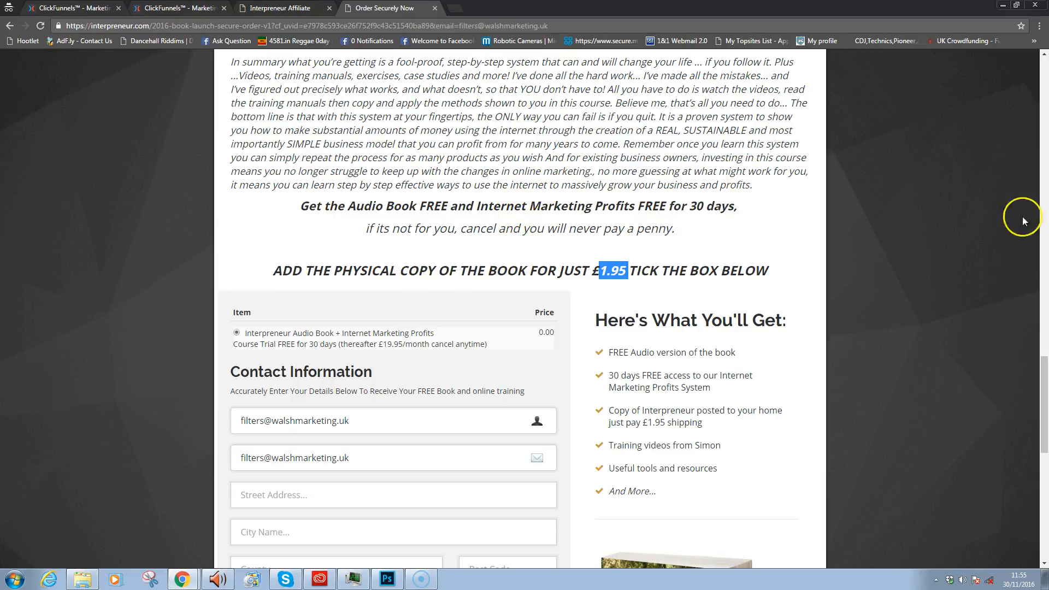
# - Scroll down to Complete My Order and back until the exit offer pop-up appears
pyautogui.moveTo(1045, 385); pyautogui.dragTo(1021, 503)
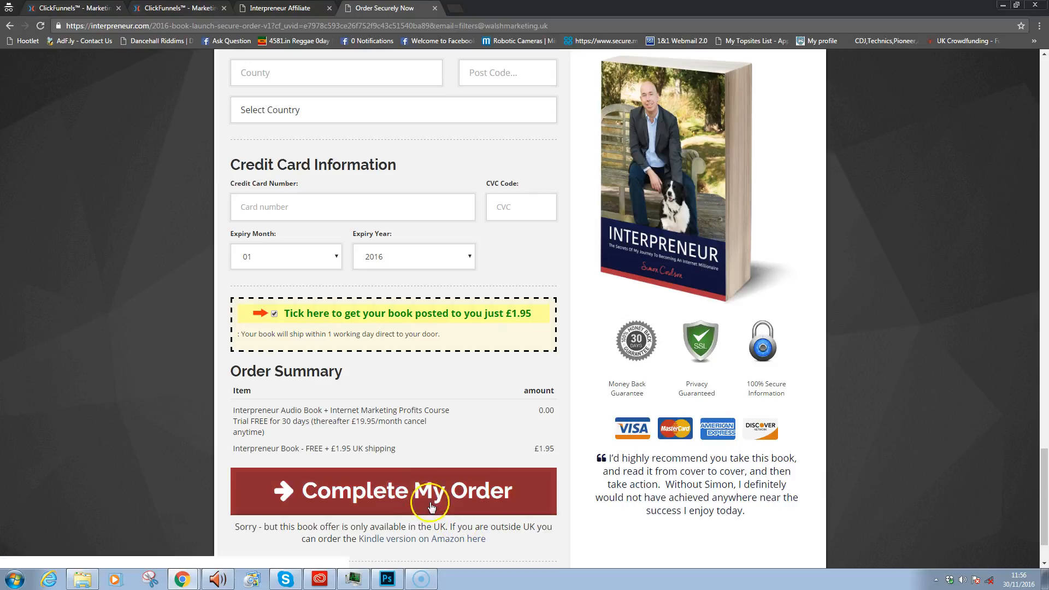
pyautogui.click(660, 505)
pyautogui.moveTo(1042, 469); pyautogui.dragTo(1046, 508)
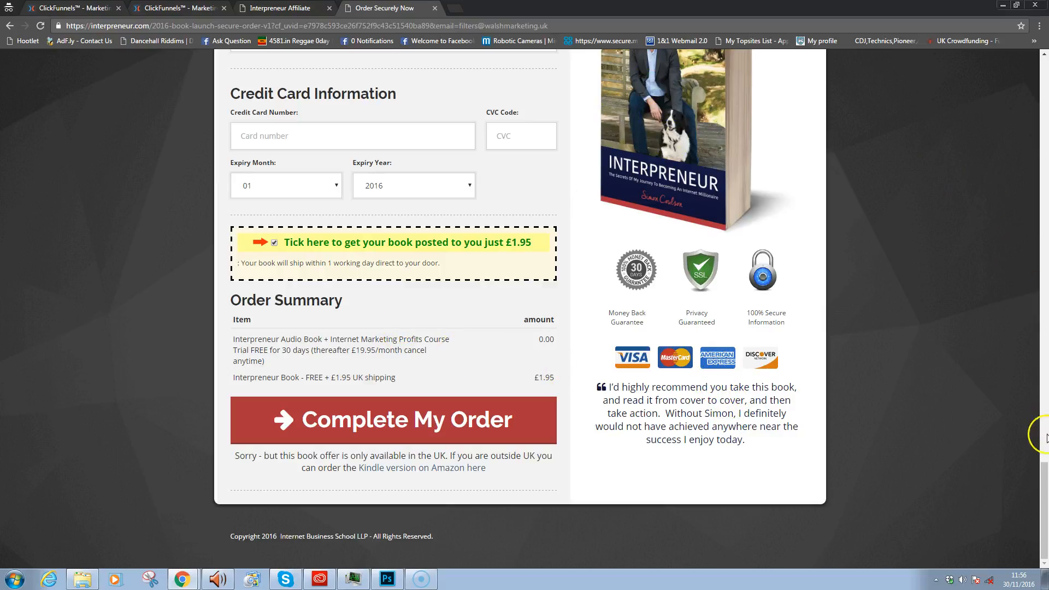
pyautogui.scroll(2, 1042, 469)
pyautogui.moveTo(1044, 470); pyautogui.dragTo(1045, 479)
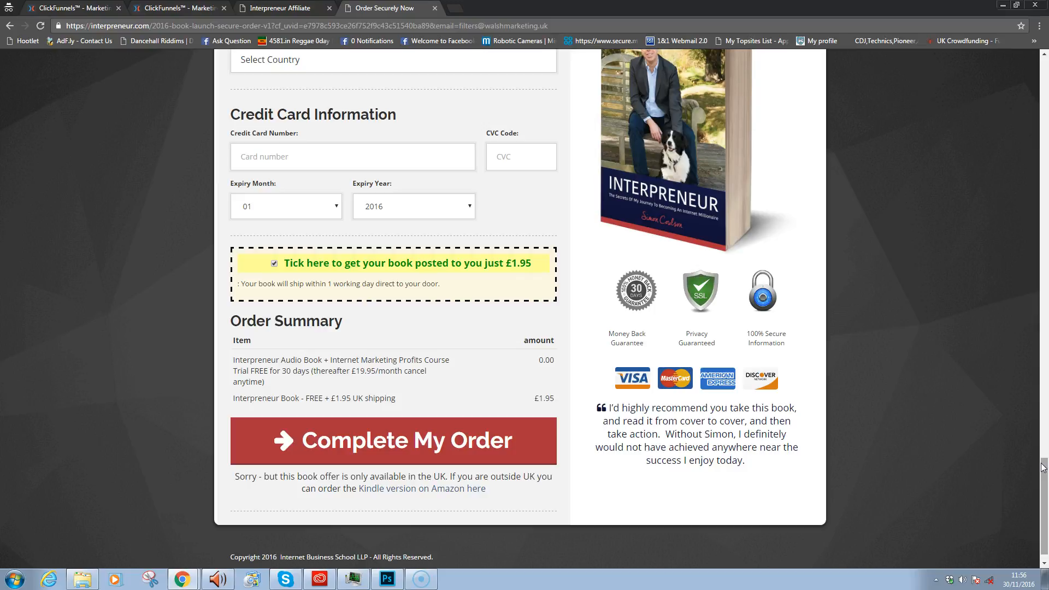
pyautogui.click(1045, 459)
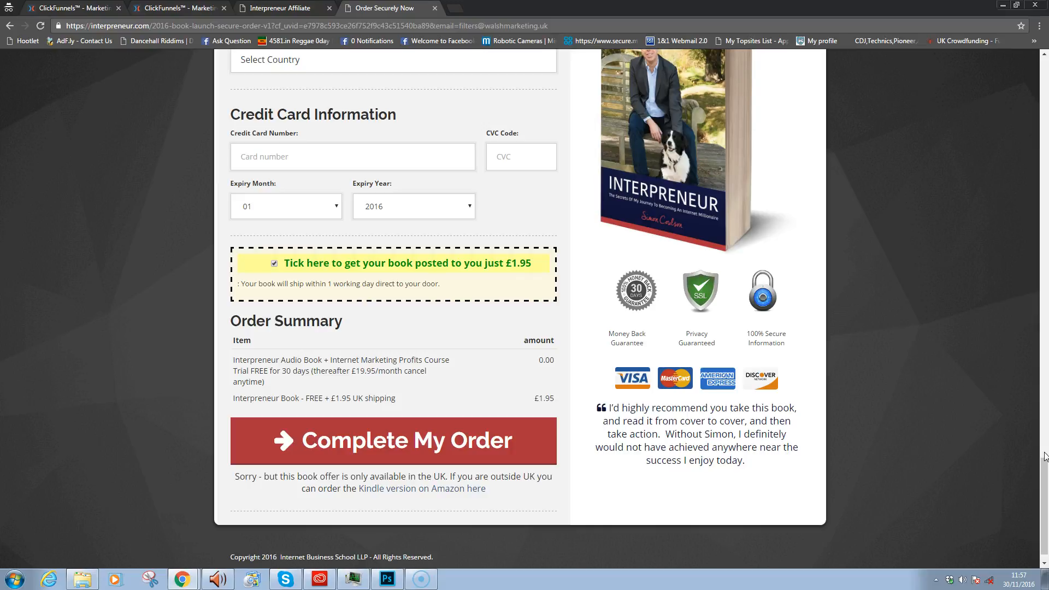
pyautogui.moveTo(1044, 485); pyautogui.dragTo(1045, 409)
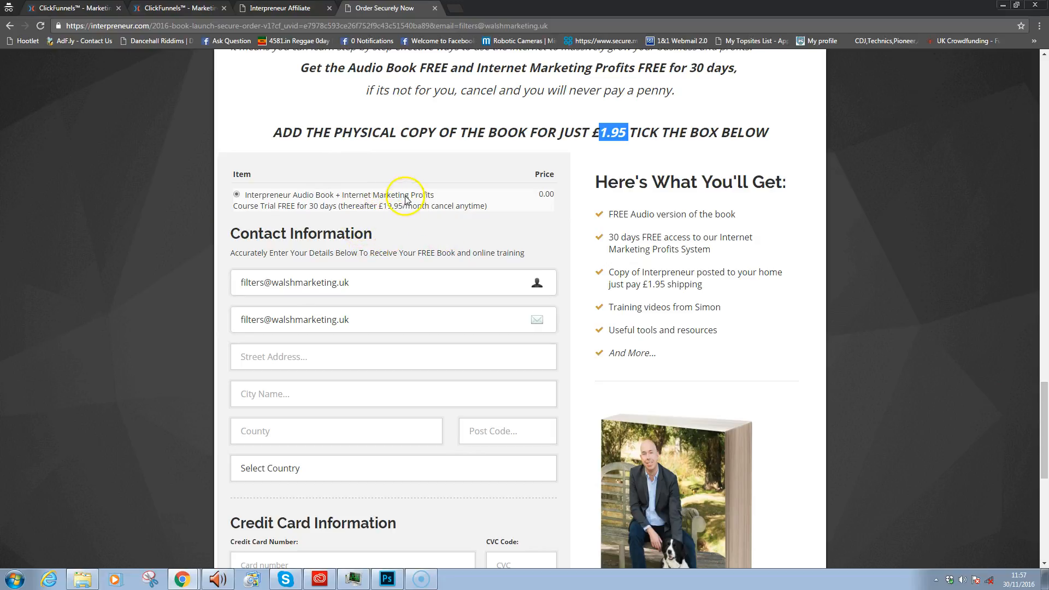
pyautogui.scroll(-4, 1038, 422)
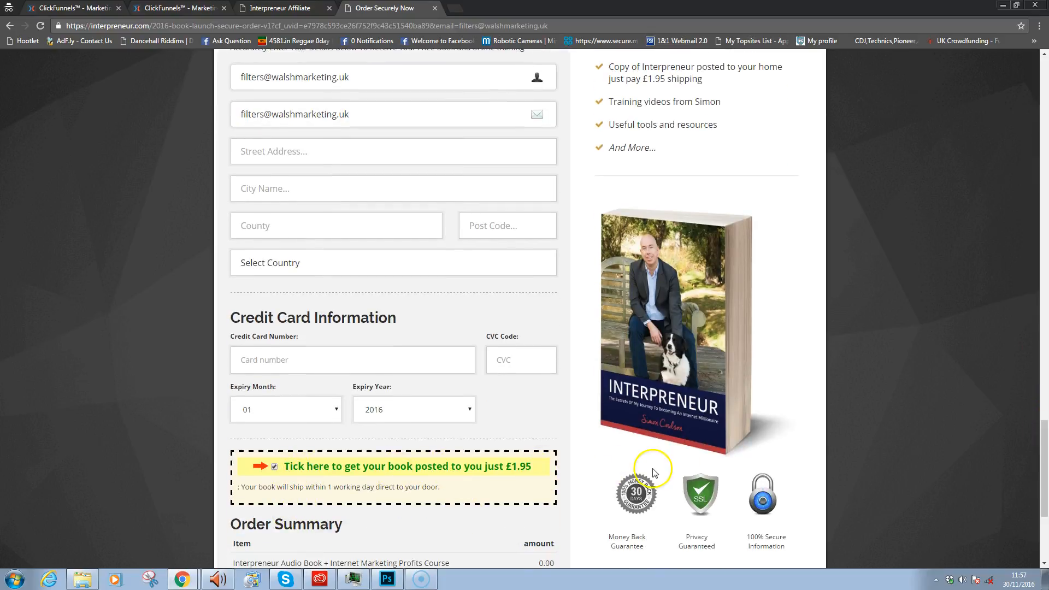
pyautogui.scroll(4, 1033, 490)
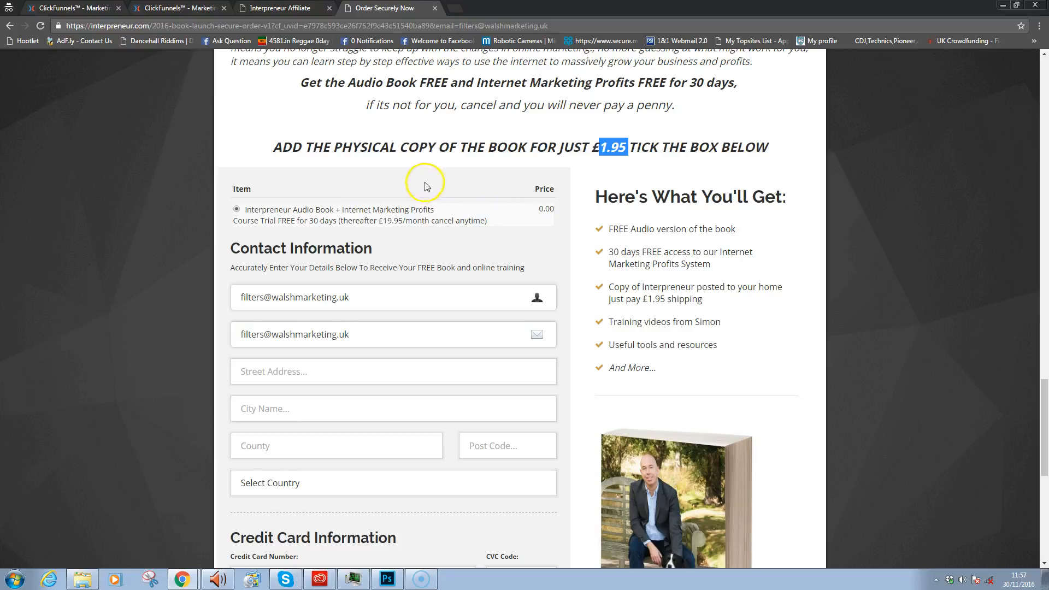
# - Close the Amazon exit pop-up, scroll to the top, and return to the ClickFunnels editor window
pyautogui.moveTo(497, 32)
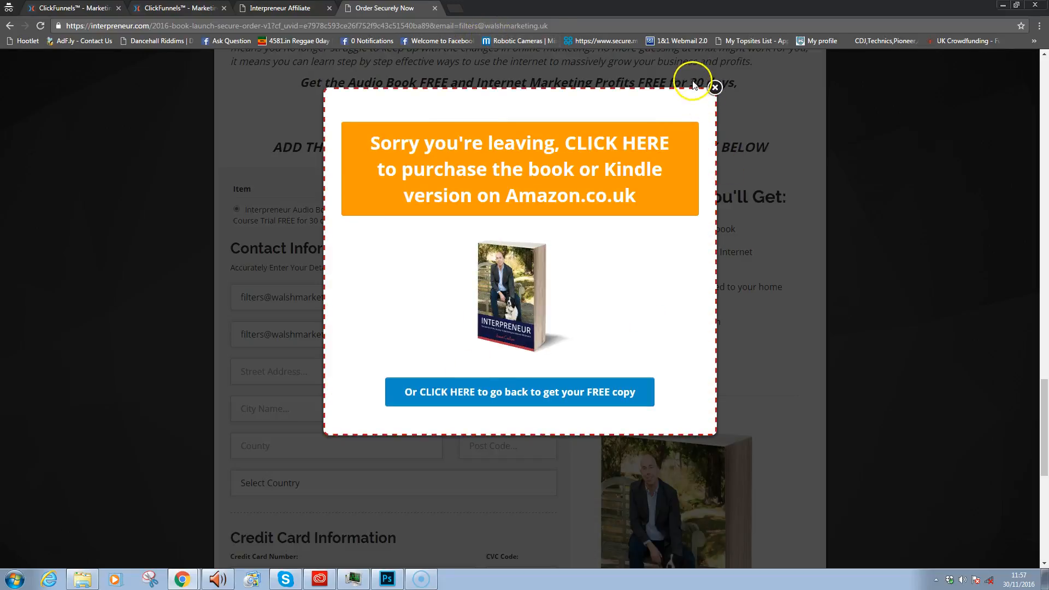
pyautogui.click(715, 87)
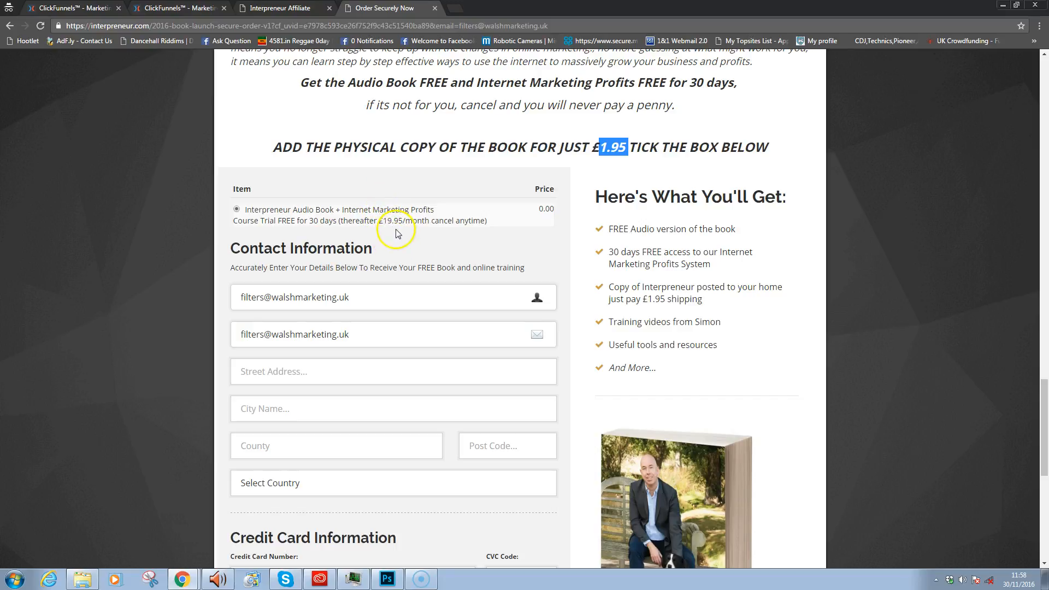
pyautogui.moveTo(1044, 413); pyautogui.dragTo(1038, 57)
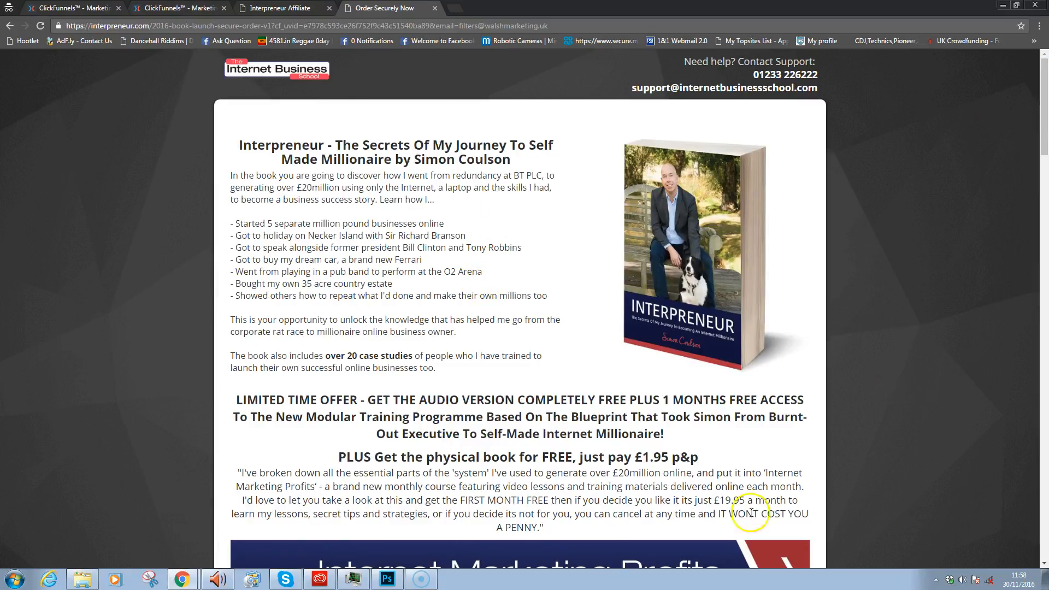
pyautogui.moveTo(1038, 72); pyautogui.dragTo(1025, 99)
pyautogui.click(1026, 100)
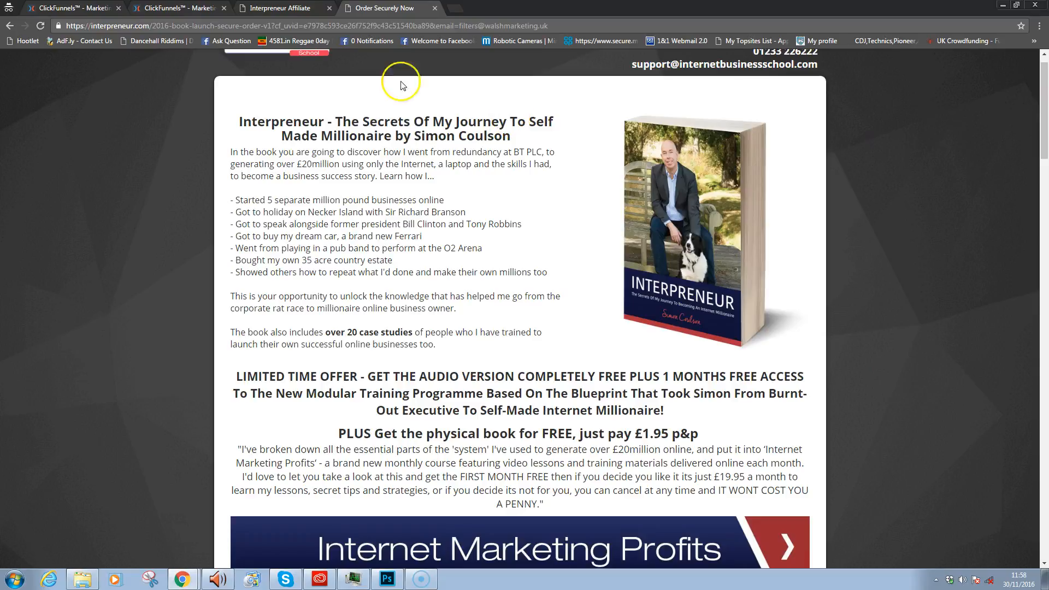
pyautogui.click(182, 579)
pyautogui.click(173, 536)
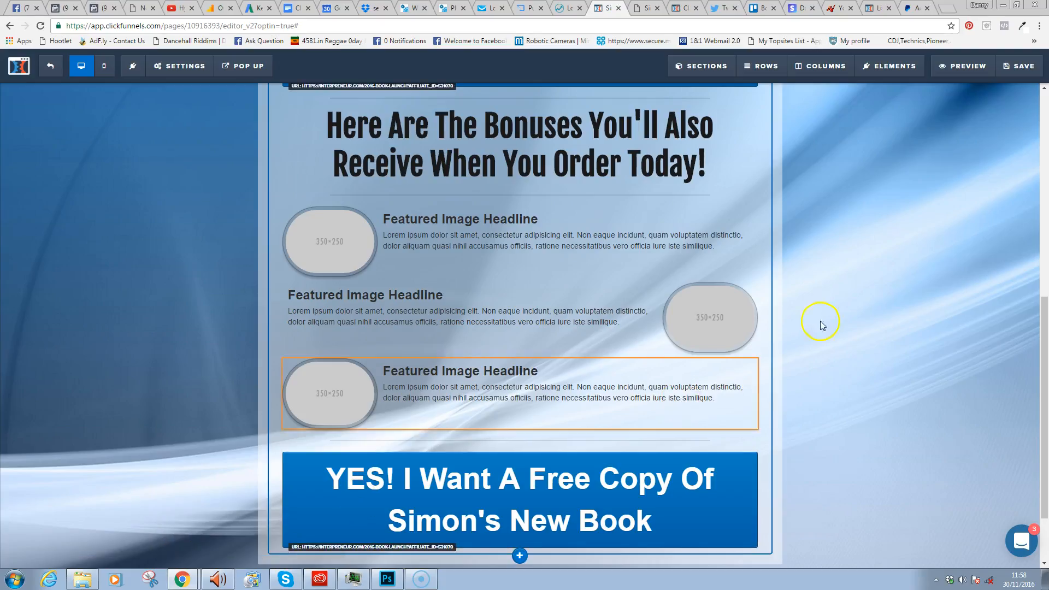
# - Select all the text of the first bonus feature's headline
pyautogui.moveTo(1045, 300)
pyautogui.mouseDown()
pyautogui.moveTo(1043, 321)
pyautogui.moveTo(1045, 99)
pyautogui.moveTo(1046, 305)
pyautogui.moveTo(1045, 290)
pyautogui.mouseUp()
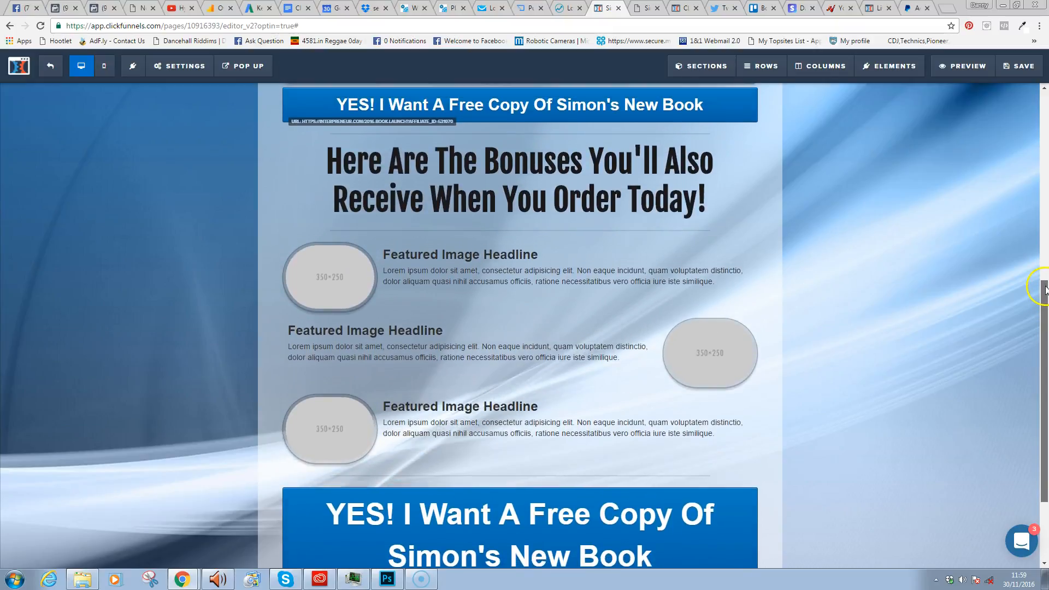
pyautogui.click(568, 256)
pyautogui.click(541, 254)
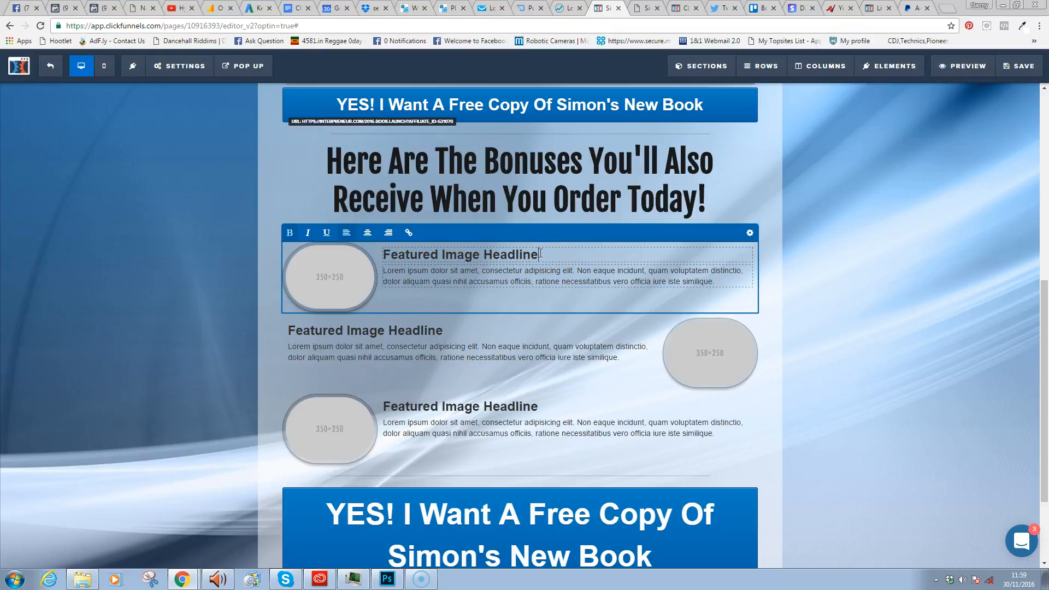
pyautogui.click(534, 261)
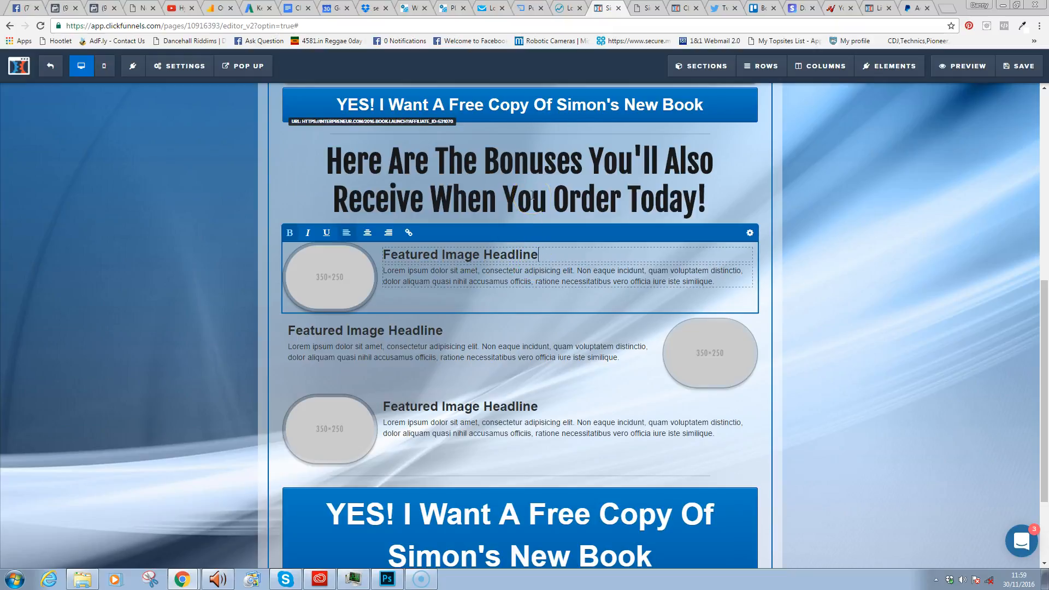
pyautogui.hotkey('ctrl', 'a')
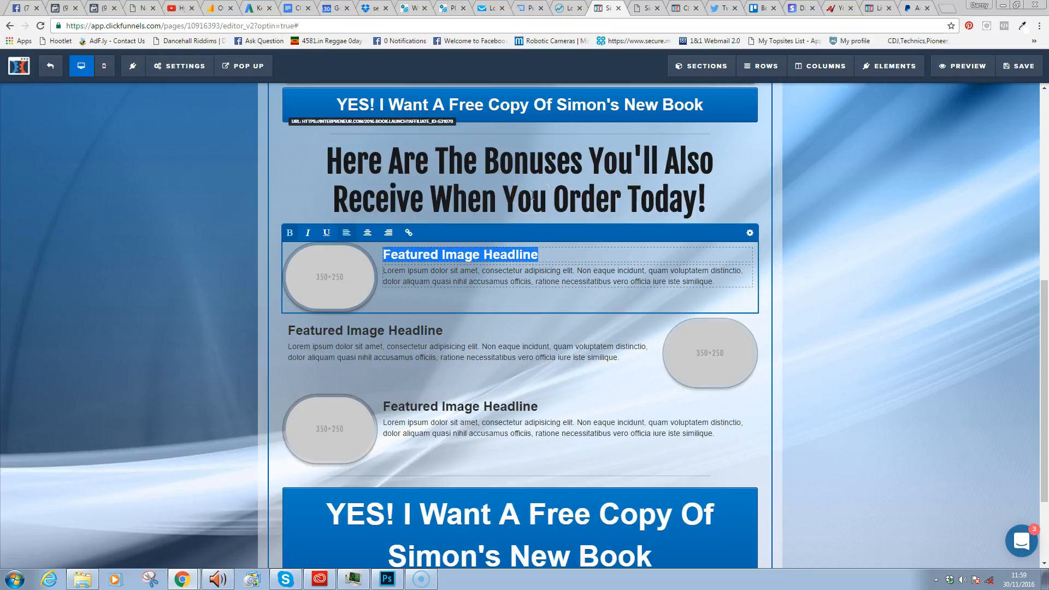
# - Replace it with '40 Minute Complimentary Skype Call With' followed by the coach's name
pyautogui.write('1 Hour Complimn')
pyautogui.press('BackSpace')
pyautogui.write('entar')
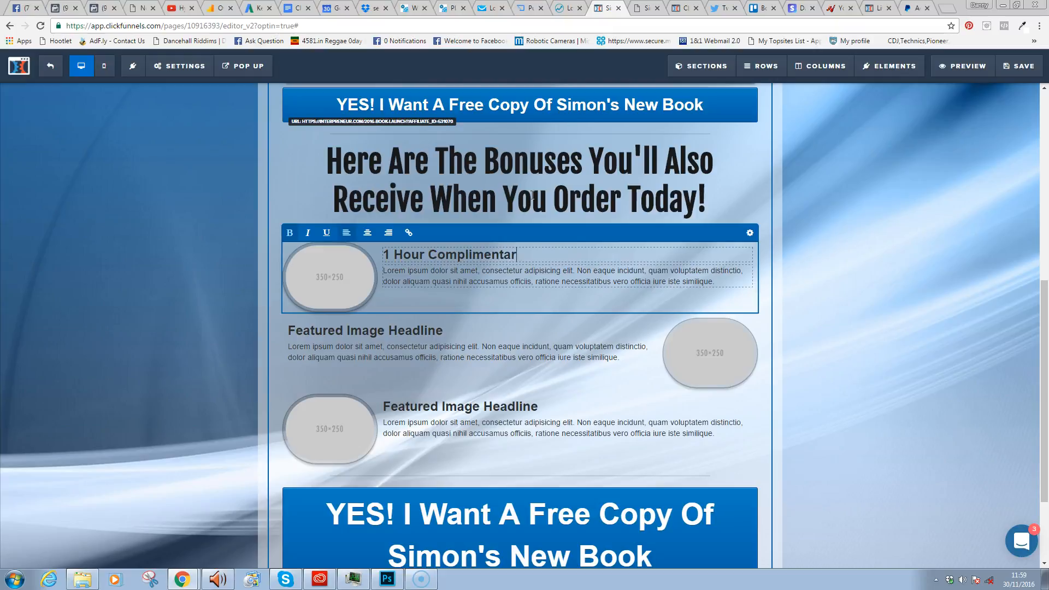
pyautogui.write('y Skype Call With Danny Walsh.')
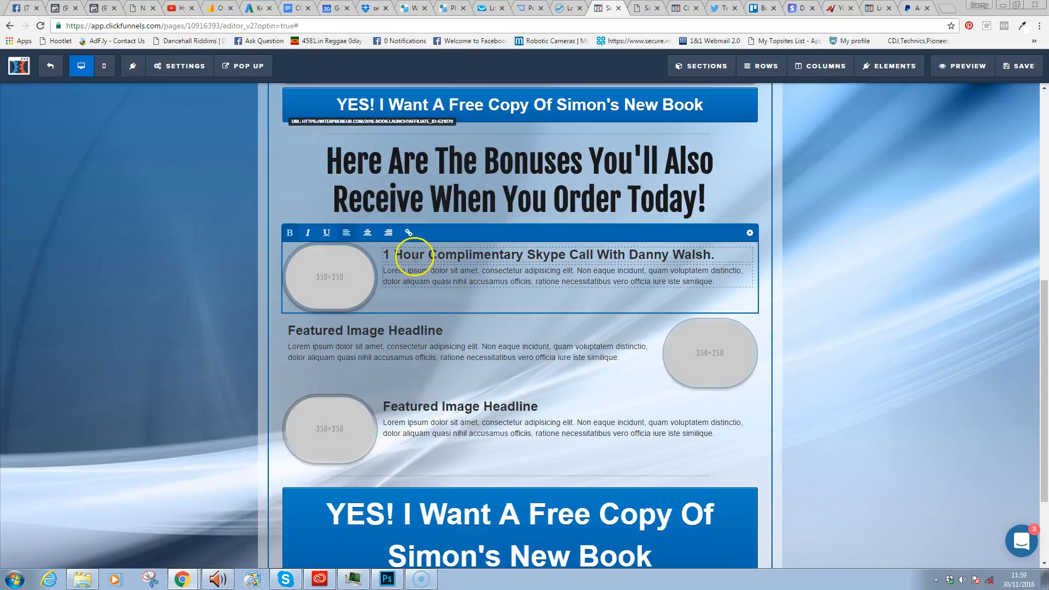
pyautogui.moveTo(428, 254); pyautogui.dragTo(364, 274)
pyautogui.write('40 Minute')
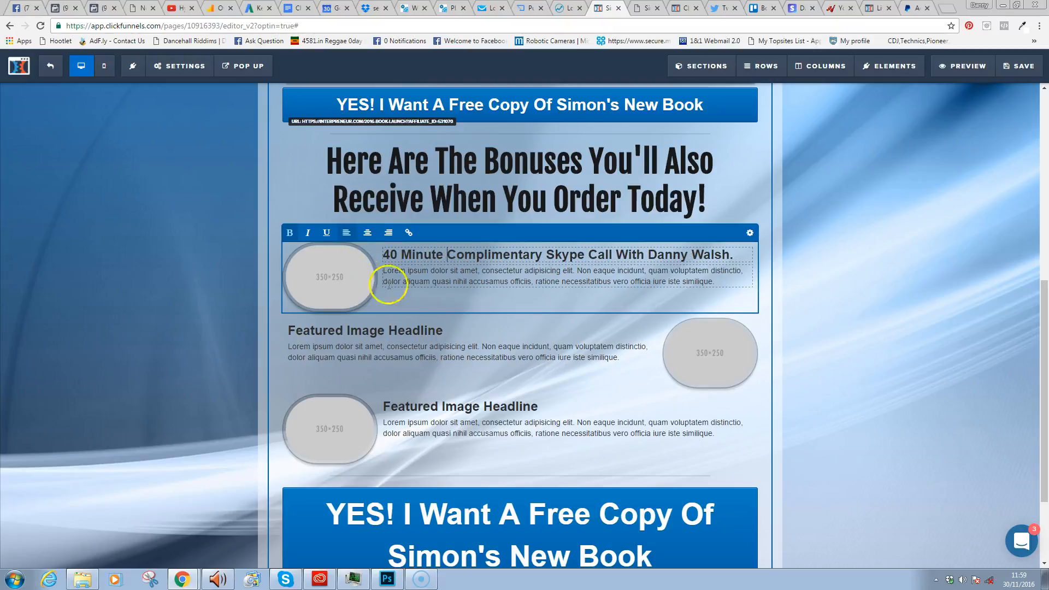
# - Replace the placeholder with a sentence offering a Skype/Phone call to improve positioning, marketing and online presence
pyautogui.click(498, 280)
pyautogui.hotkey('ctrl', 'a')
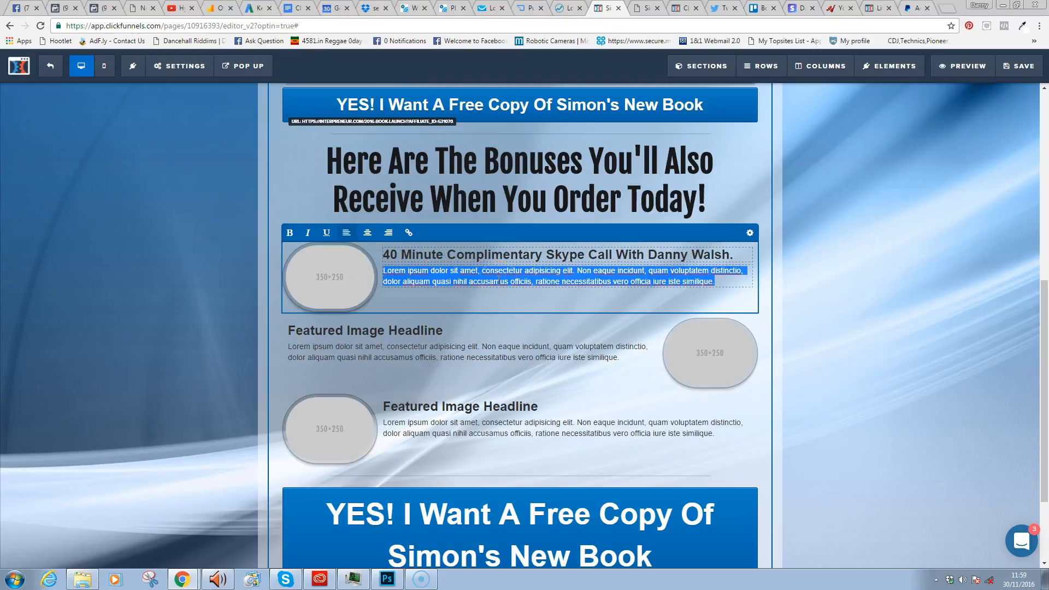
pyautogui.write('I will spend some time')
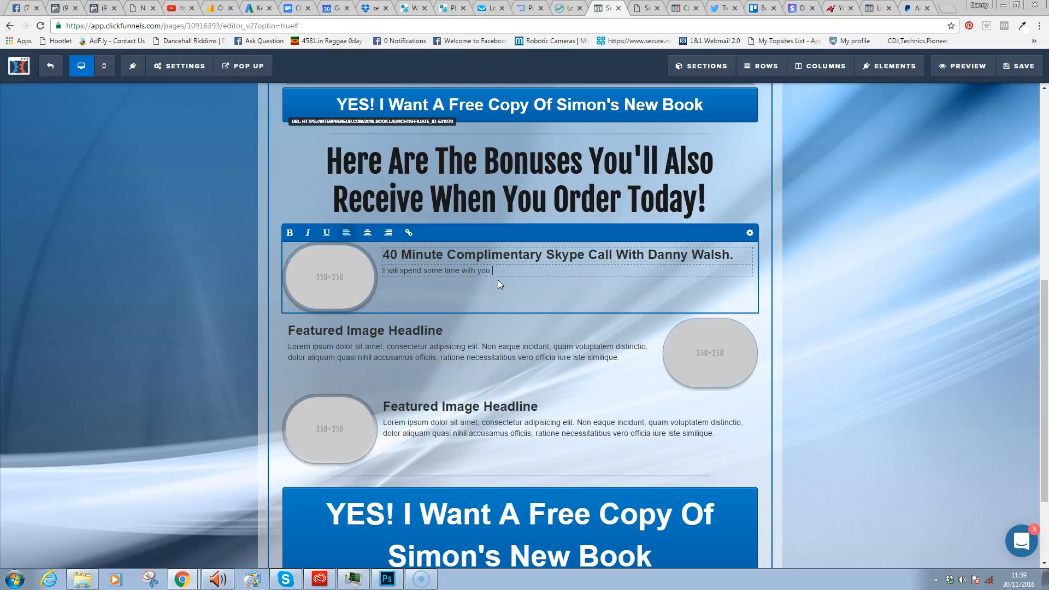
pyautogui.write('with you on Skype / Phone to go through your current marketing strategy and see if we can get ')
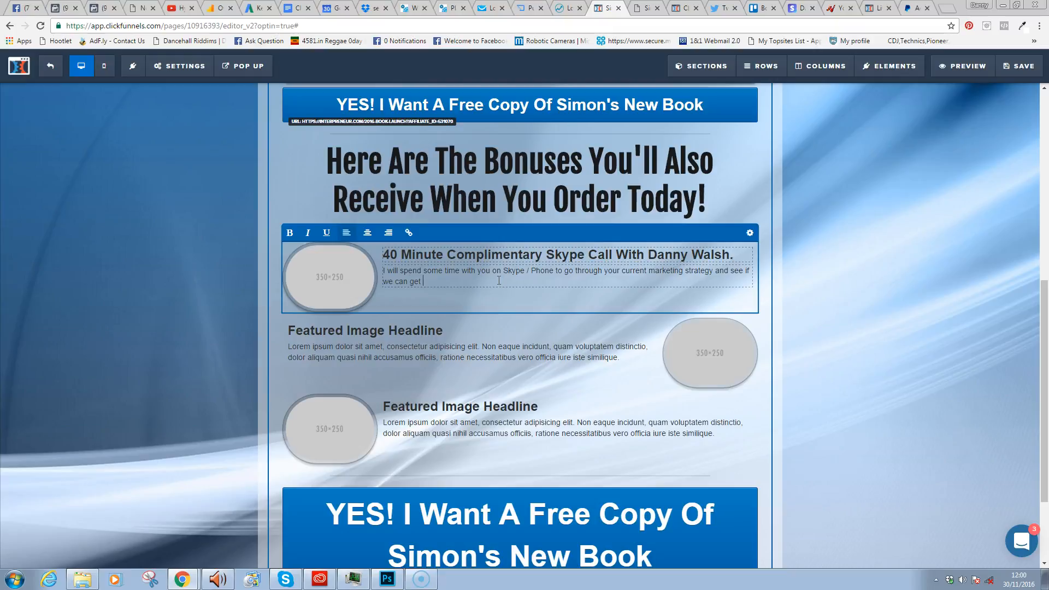
pyautogui.write('you some quick winse')
pyautogui.press('BackSpace')
pyautogui.write('to i')
pyautogui.write('mporve')
pyautogui.press('BackSpace')
pyautogui.press('BackSpace')
pyautogui.press('BackSpace')
pyautogui.press('BackSpace')
pyautogui.write('rov')
pyautogui.press('BackSpace')
pyautogui.press('BackSpace')
pyautogui.press('BackSpace')
pyautogui.write('our poisi')
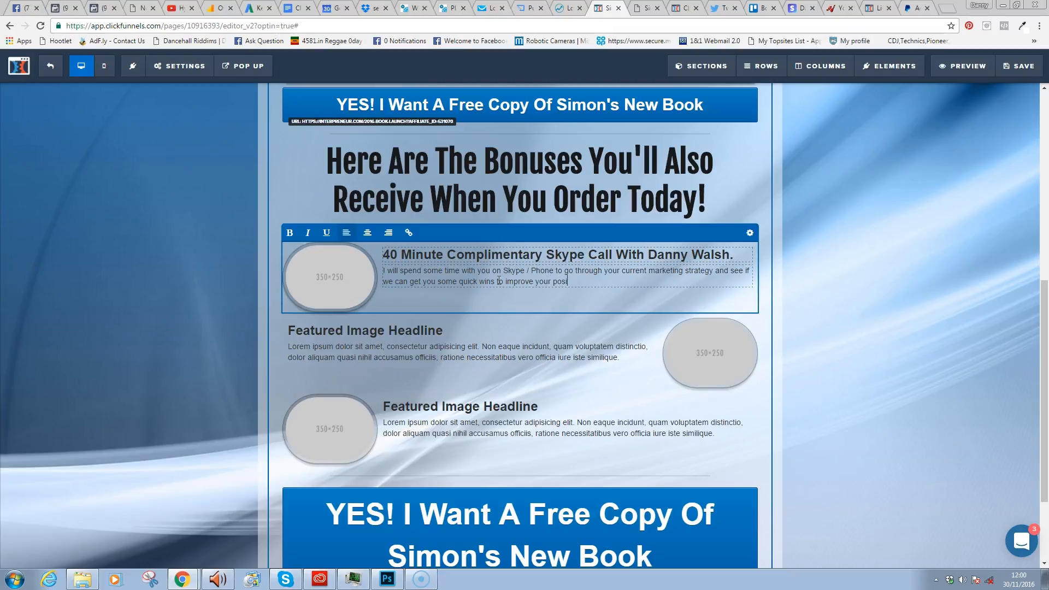
pyautogui.write('tioning an')
pyautogui.press('BackSpace')
pyautogui.press('BackSpace')
pyautogui.press('BackSpace')
pyautogui.write('and')
pyautogui.press('BackSpace')
pyautogui.press('BackSpace')
pyautogui.press('BackSpace')
pyautogui.press('BackSpace')
pyautogui.press('BackSpace')
pyautogui.write('marketing and overall ojnlin')
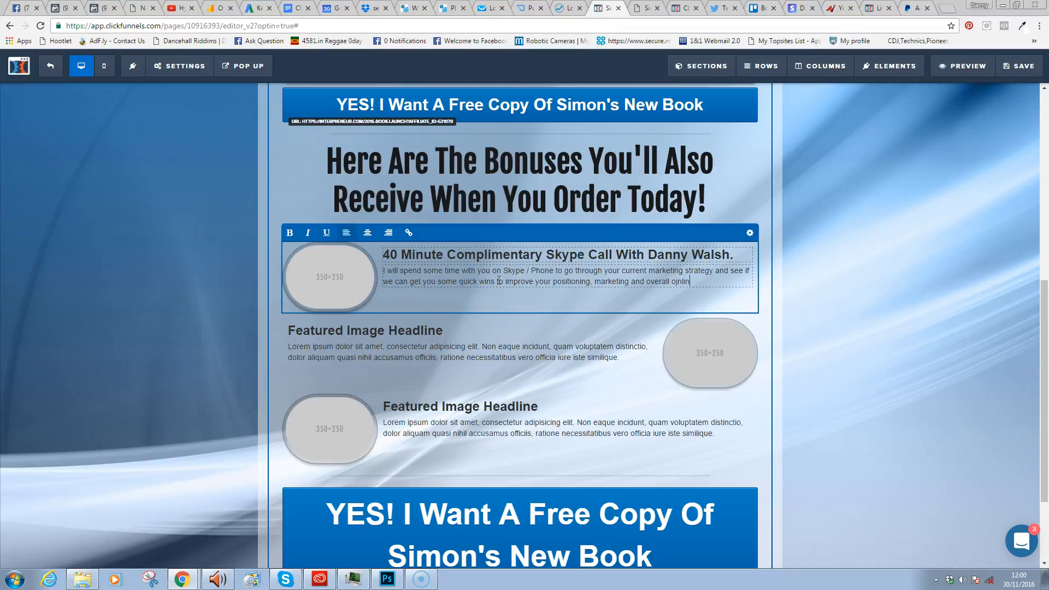
pyautogui.press('BackSpace')
pyautogui.write('nline prese')
pyautogui.write('nce. ')
pyautogui.write('These caqll')
pyautogui.press('BackSpace')
pyautogui.press('BackSpace')
pyautogui.press('BackSpace')
pyautogui.write('lls are')
# - Add the sentence about asking questions and building out your own personal action plan
pyautogui.press('BackSpace')
pyautogui.press('BackSpace')
pyautogui.press('BackSpace')
pyautogui.press('BackSpace')
pyautogui.press('BackSpace')
pyautogui.press('BackSpace')
pyautogui.press('BackSpace')
pyautogui.press('BackSpace')
pyautogui.press('BackSpace')
pyautogui.press('BackSpace')
pyautogui.press('BackSpace')
pyautogui.press('BackSpace')
pyautogui.press('BackSpace')
pyautogui.press('BackSpace')
pyautogui.press('BackSpace')
pyautogui.write('On this ca')
pyautogui.write('ll yo')
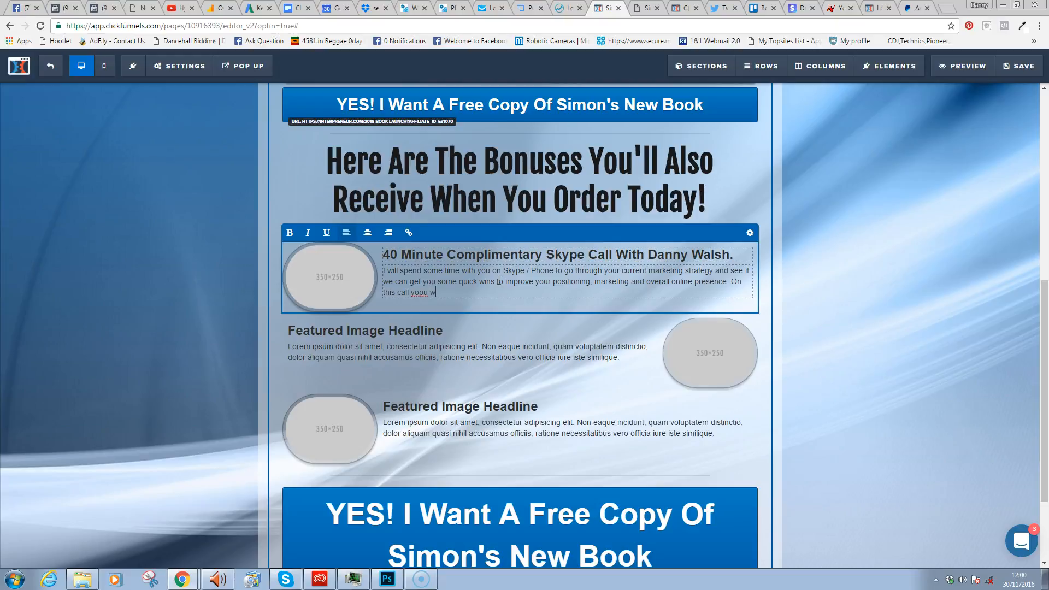
pyautogui.write('u will haev')
pyautogui.press('BackSpace')
pyautogui.press('BackSpace')
pyautogui.write('ve the opportunity to ask questions and we ')
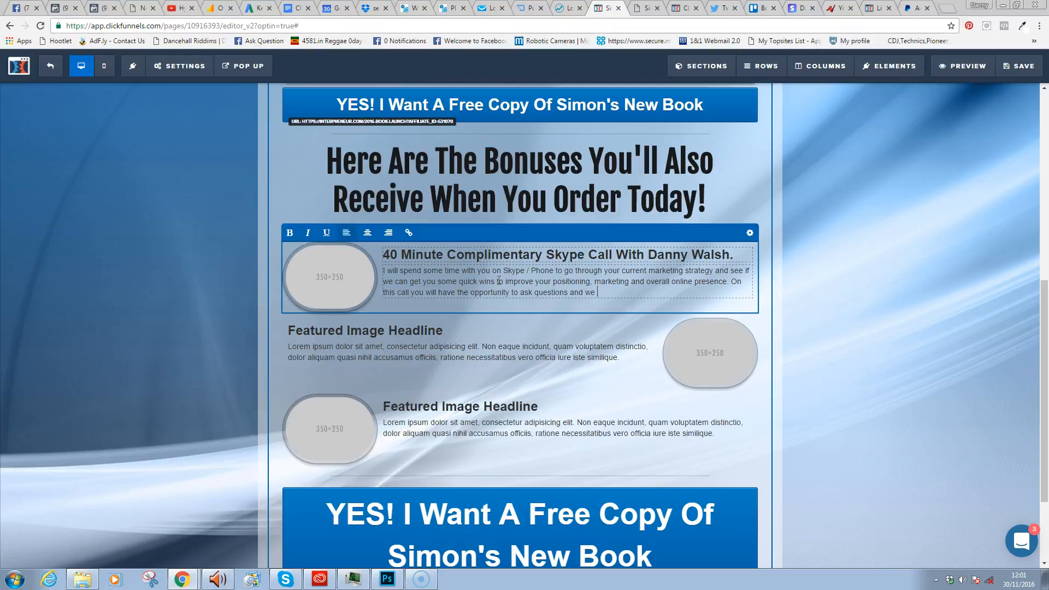
pyautogui.write('will build ou')
pyautogui.write('t your own personal action plan.')
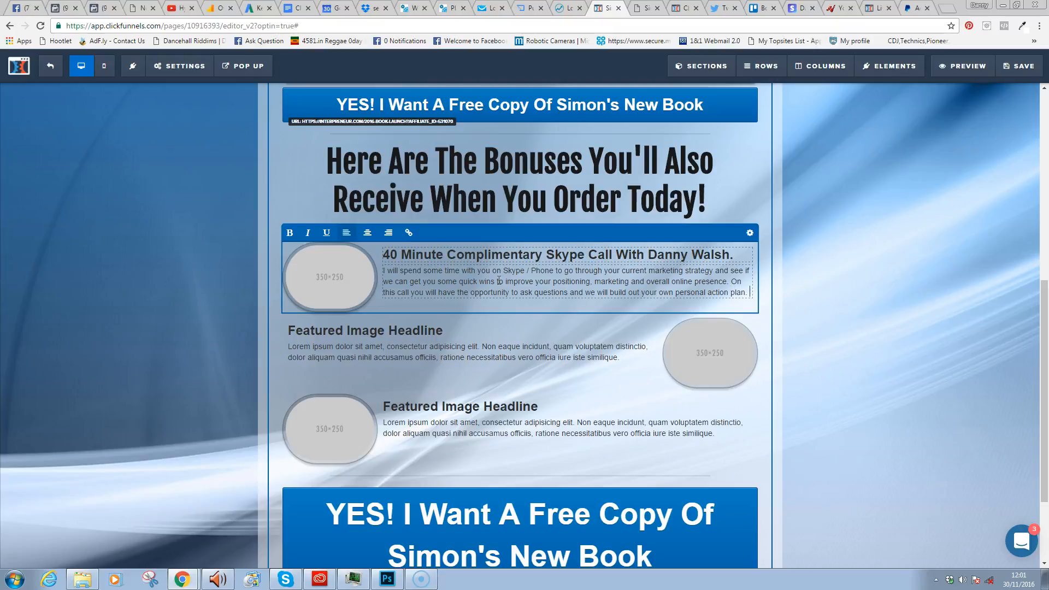
# - Swap the first bonus block's placeholder image for the blue Skype logo from page 3 of Uploaded Images
pyautogui.click(749, 232)
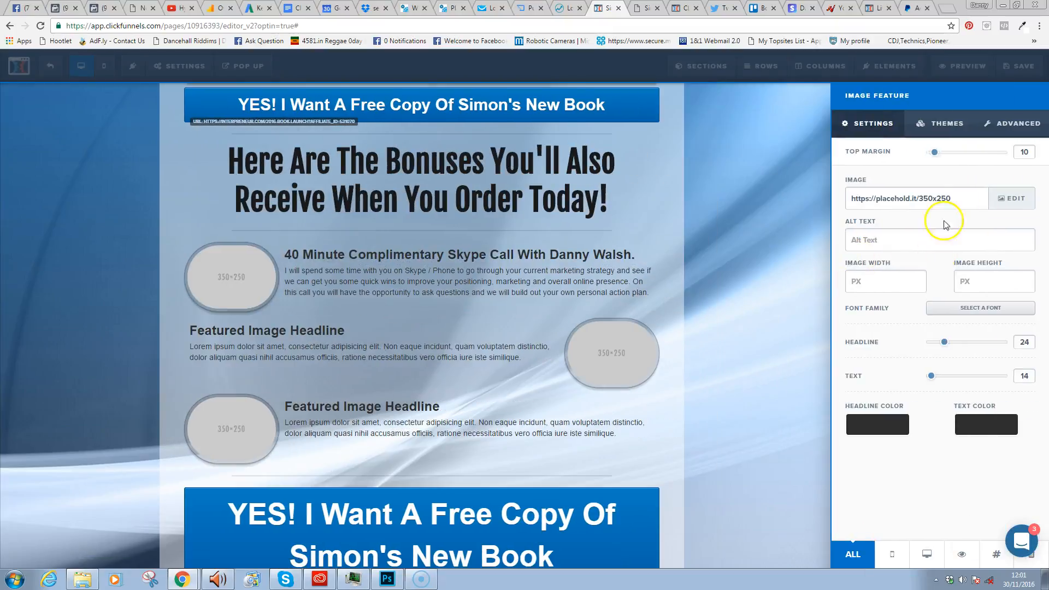
pyautogui.click(1015, 124)
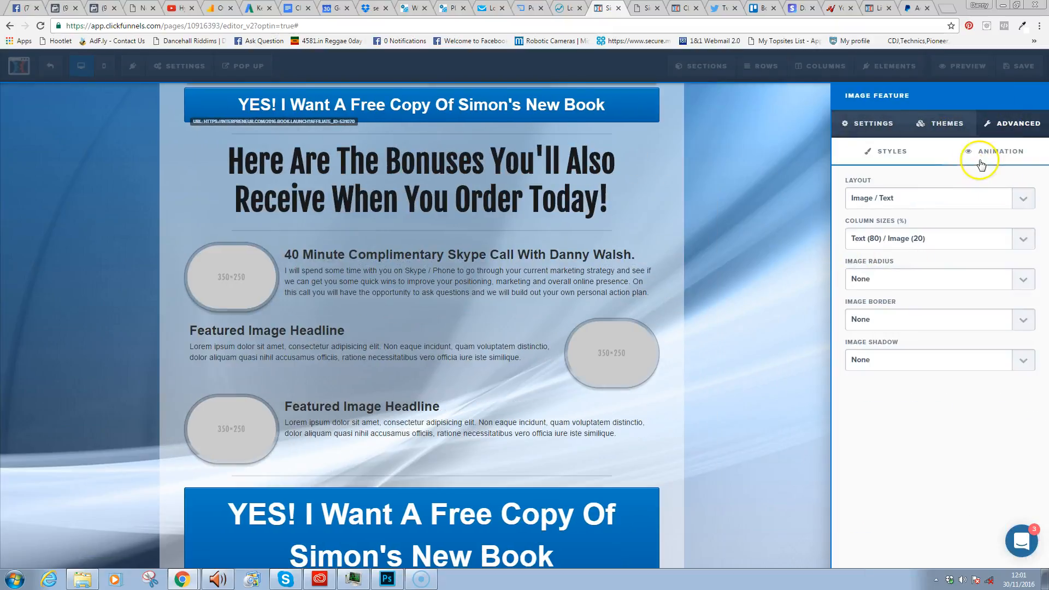
pyautogui.click(952, 129)
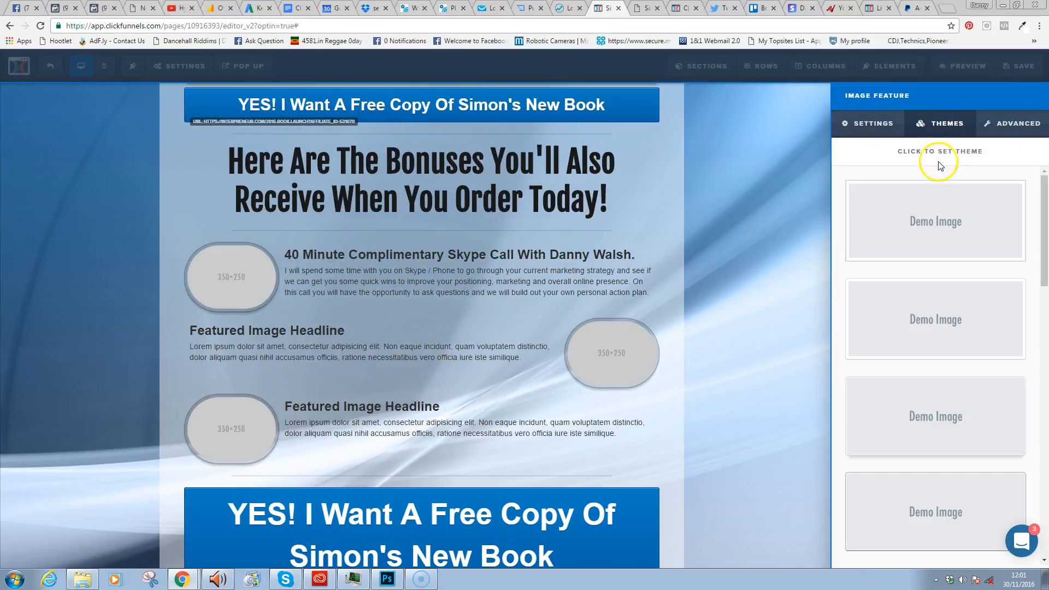
pyautogui.click(866, 129)
pyautogui.click(1011, 200)
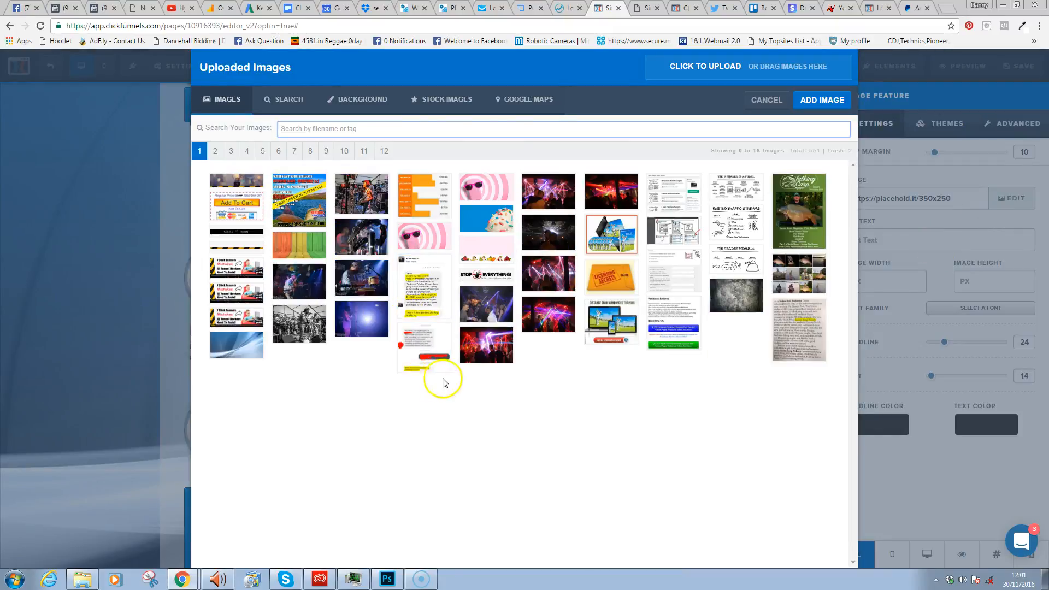
pyautogui.click(215, 151)
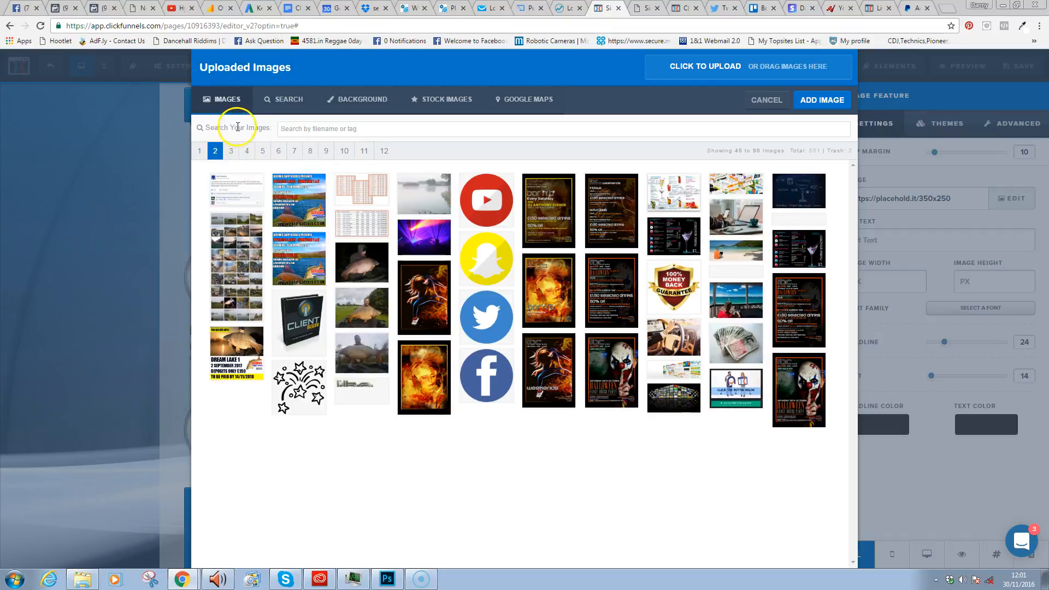
pyautogui.click(231, 154)
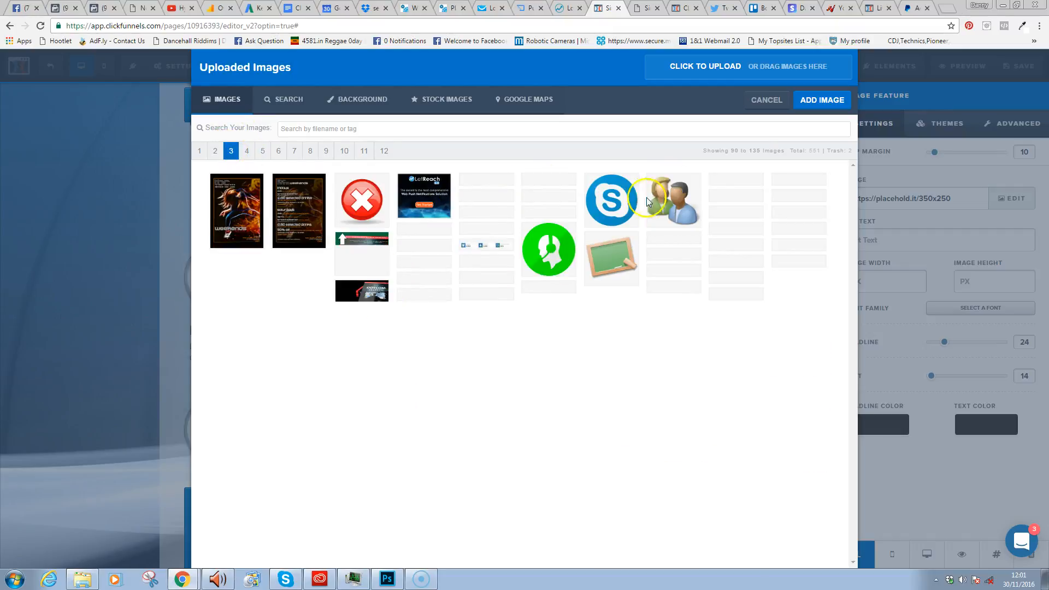
pyautogui.click(621, 196)
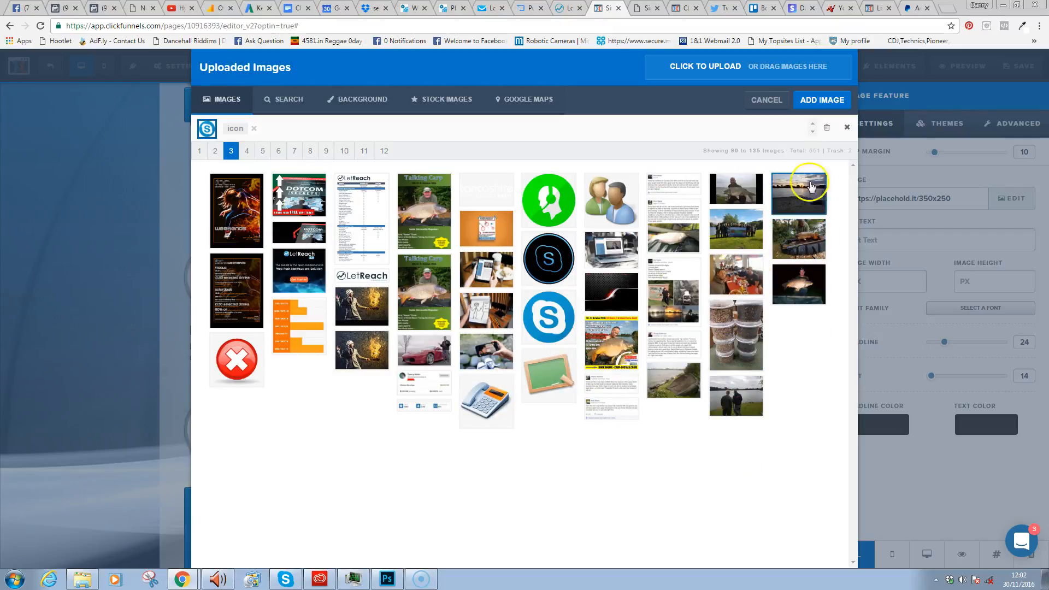
pyautogui.doubleClick(537, 335)
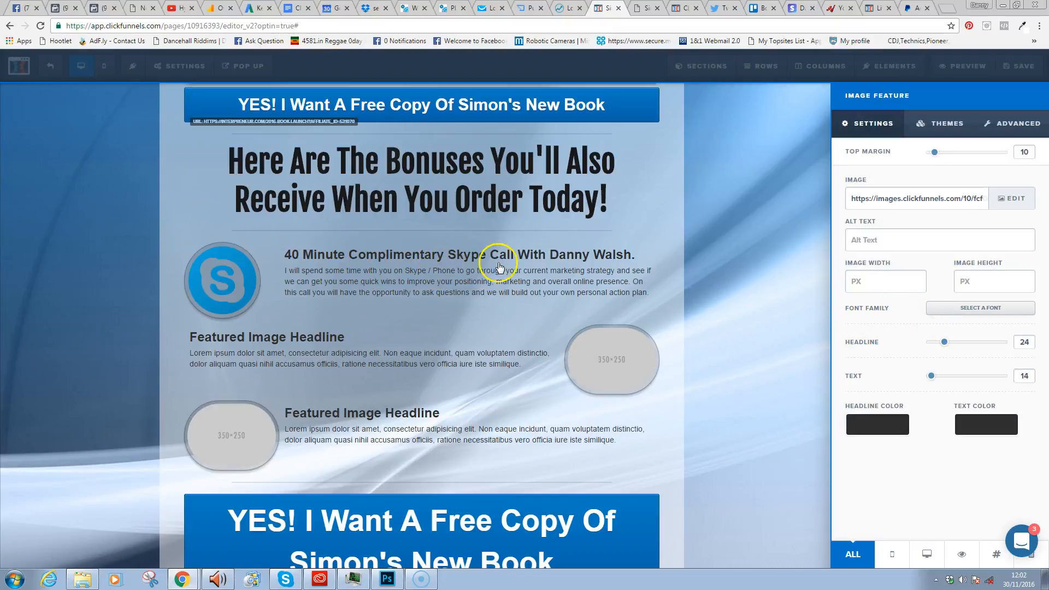
pyautogui.click(803, 208)
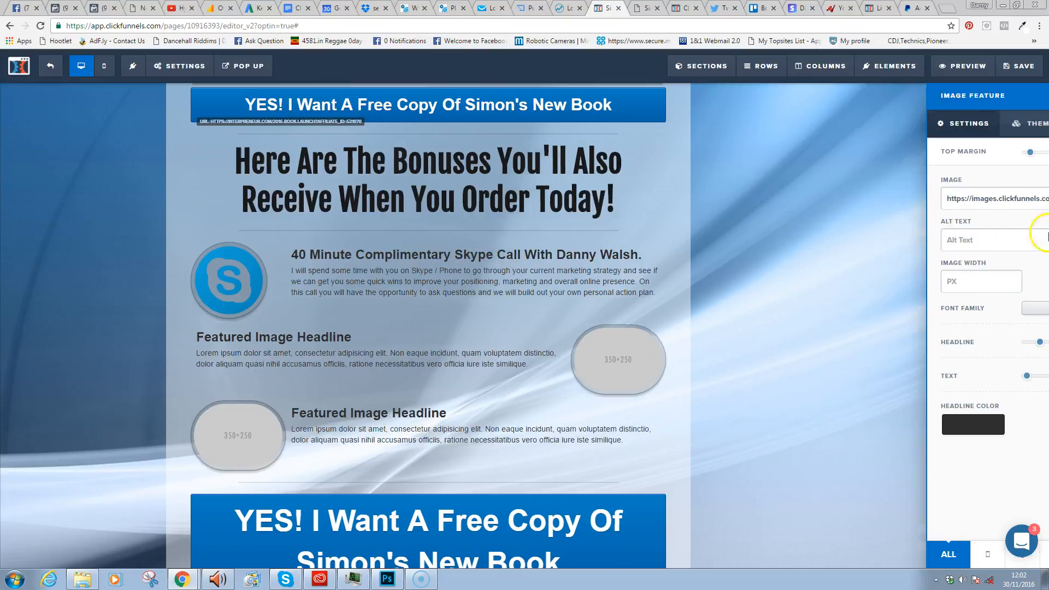
pyautogui.moveTo(1045, 305); pyautogui.dragTo(1042, 71)
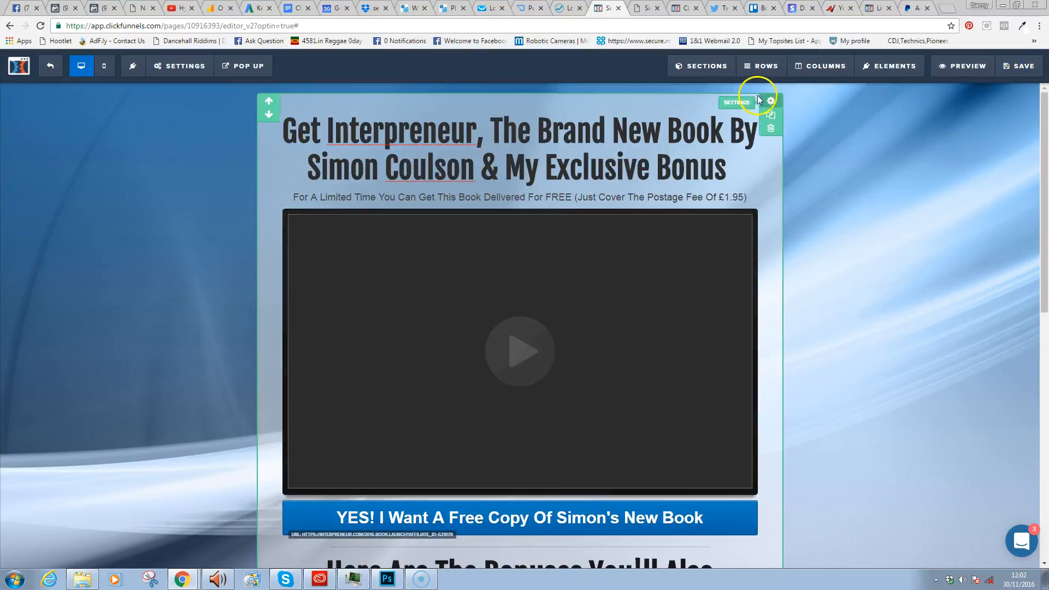
# - Set the section's BG Color to fully opaque white and save the page
pyautogui.click(768, 102)
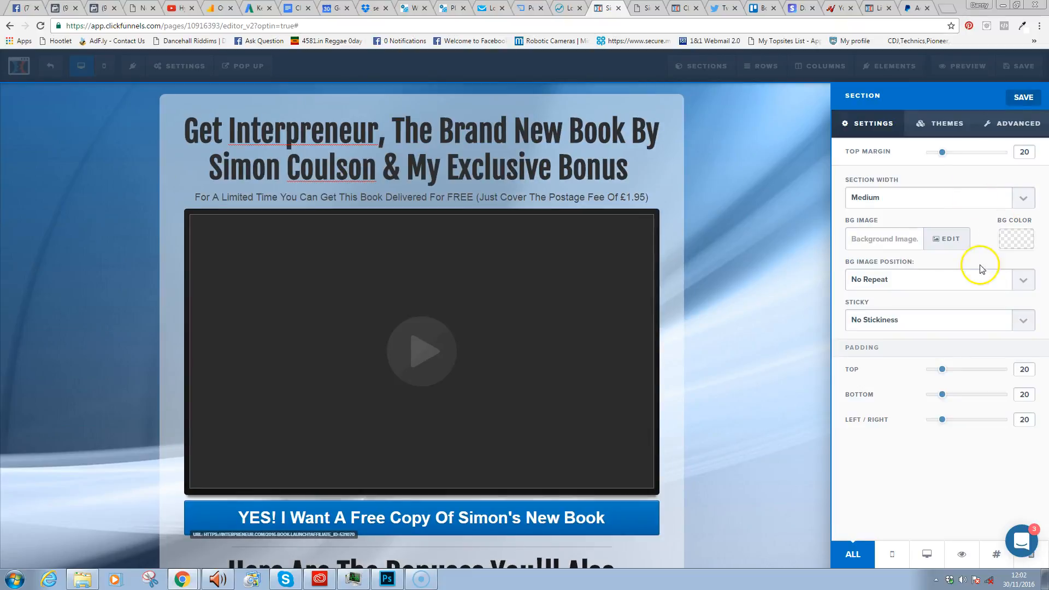
pyautogui.click(1016, 246)
pyautogui.moveTo(1008, 351); pyautogui.dragTo(1045, 352)
pyautogui.click(766, 234)
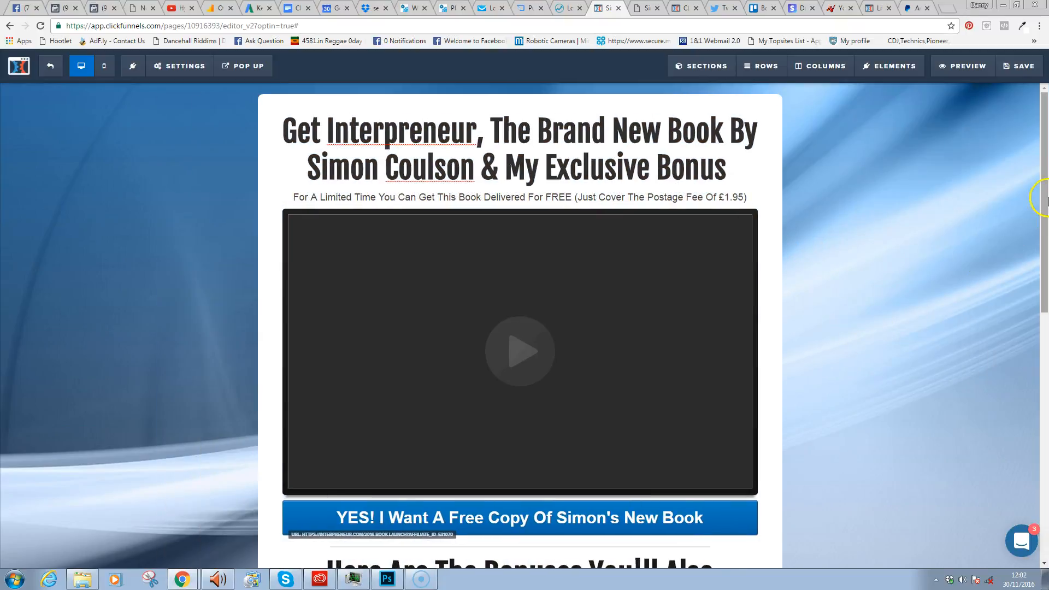
pyautogui.moveTo(1045, 227); pyautogui.dragTo(1038, 429)
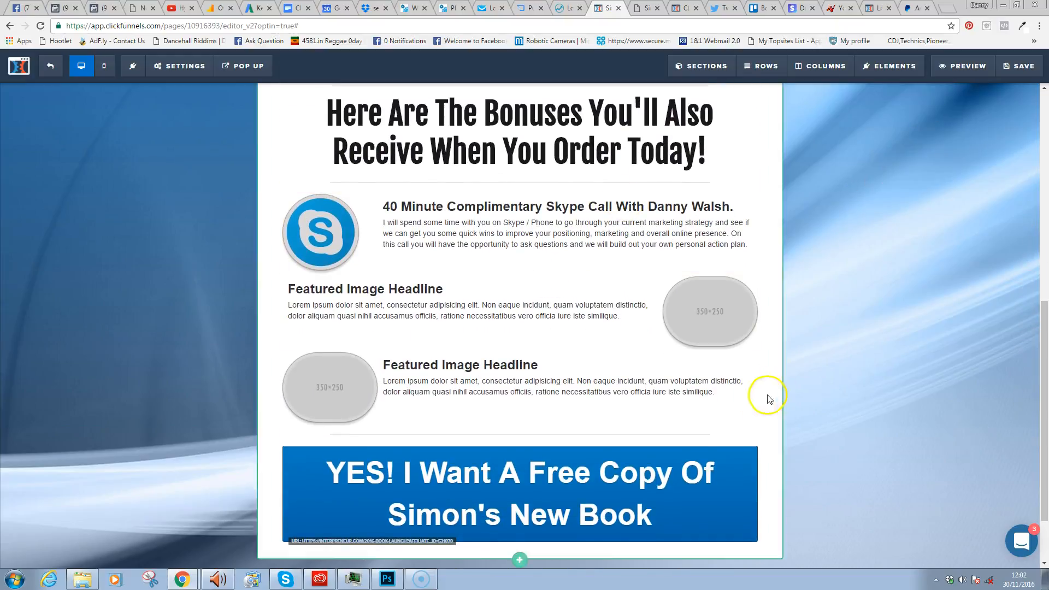
pyautogui.click(1020, 65)
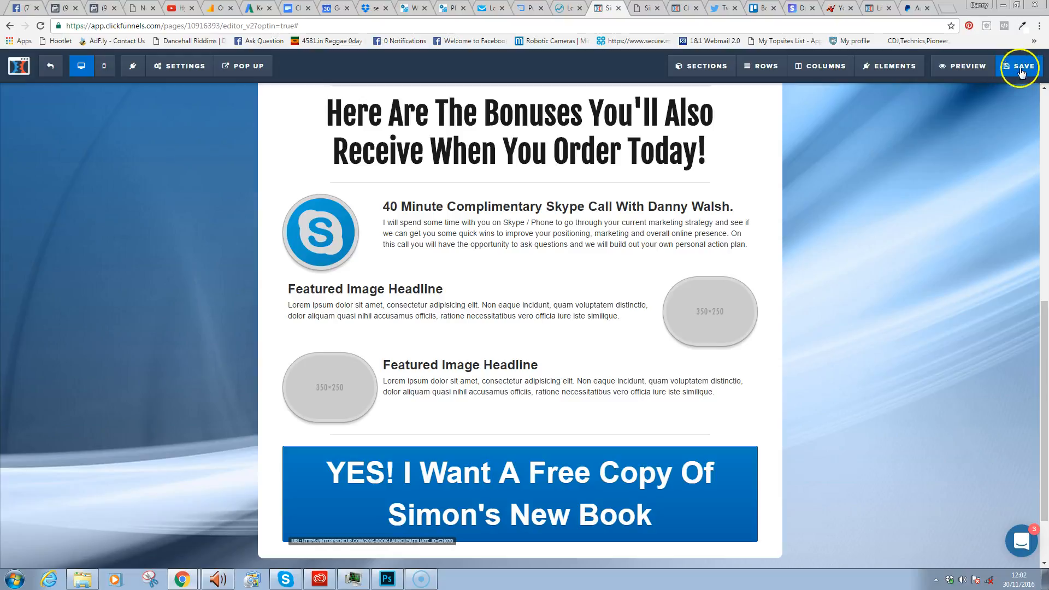
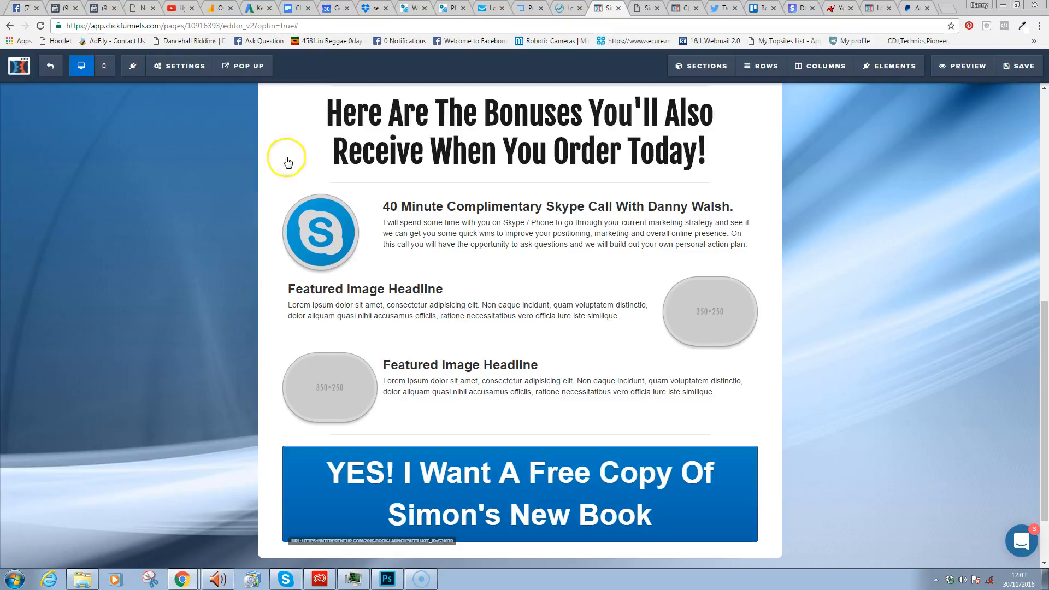
# - Change the second bonus headline to 'Full Access To My $11k Click Funnels Bonus Package'
pyautogui.click(427, 295)
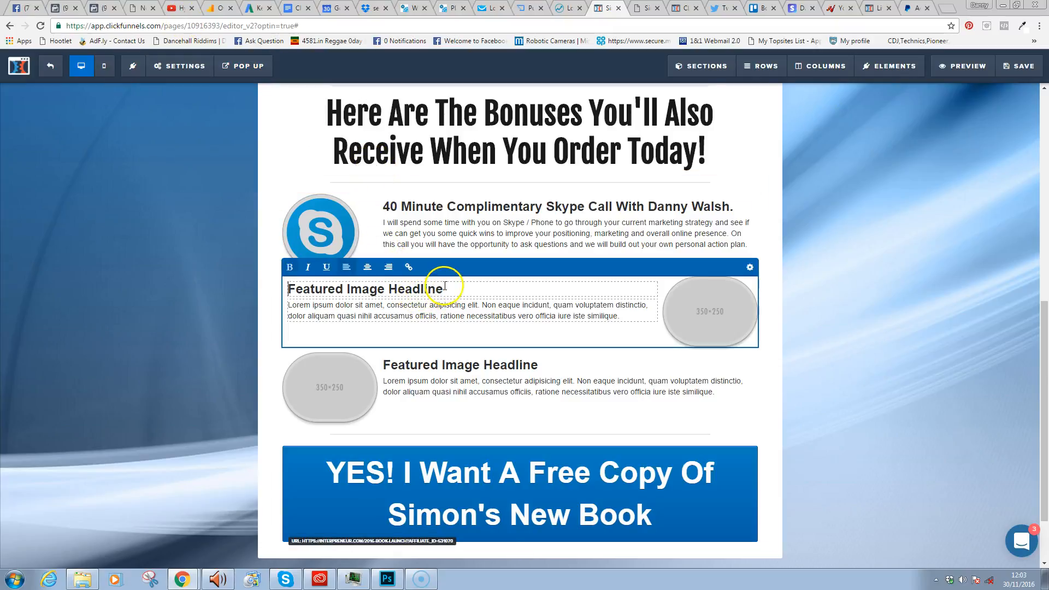
pyautogui.hotkey('ctrl', 'a')
pyautogui.write('Fulslk')
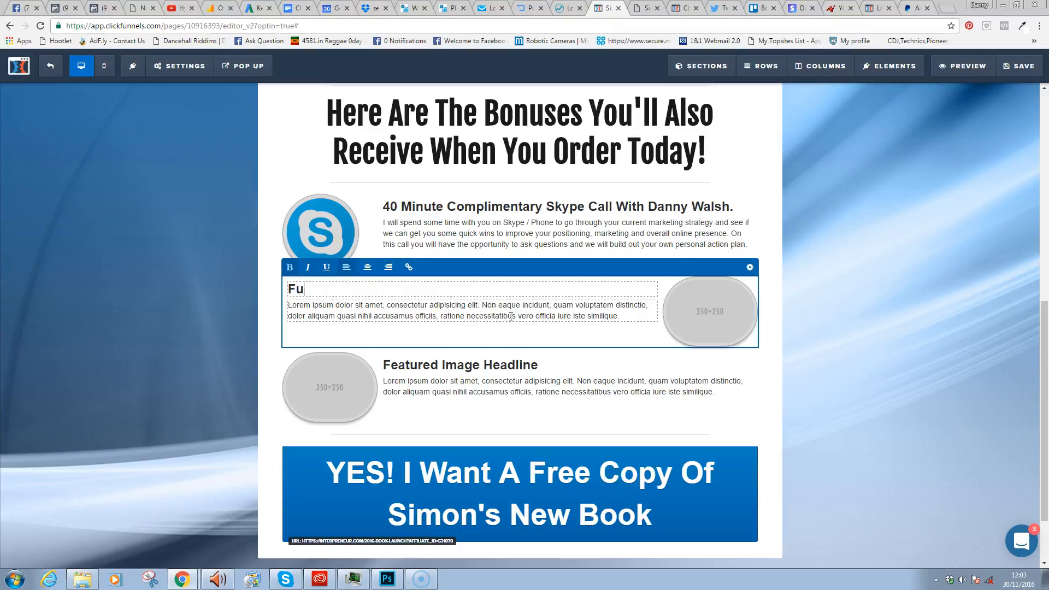
pyautogui.press('BackSpace')
pyautogui.press('BackSpace')
pyautogui.press('BackSpace')
pyautogui.write('l Access To My ')
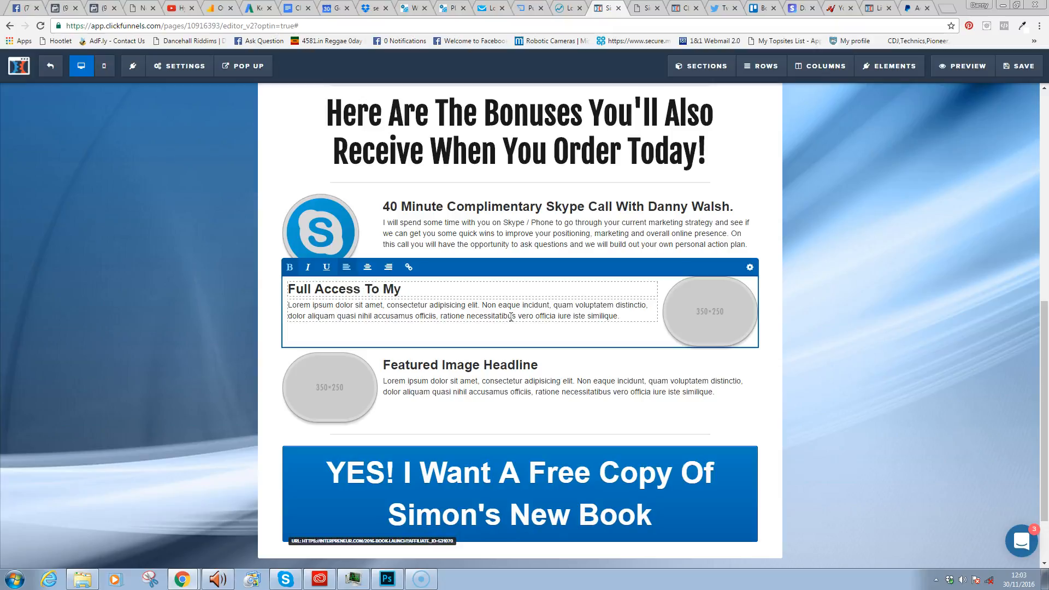
pyautogui.write('$11k')
pyautogui.write('Click Funnels ')
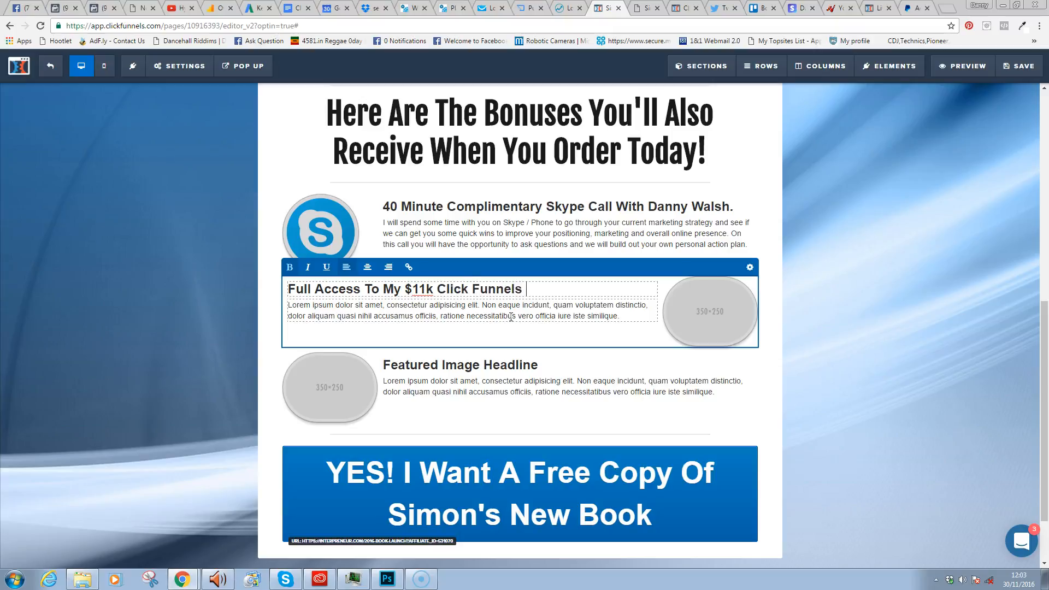
pyautogui.write('Bonus Package')
pyautogui.click(515, 314)
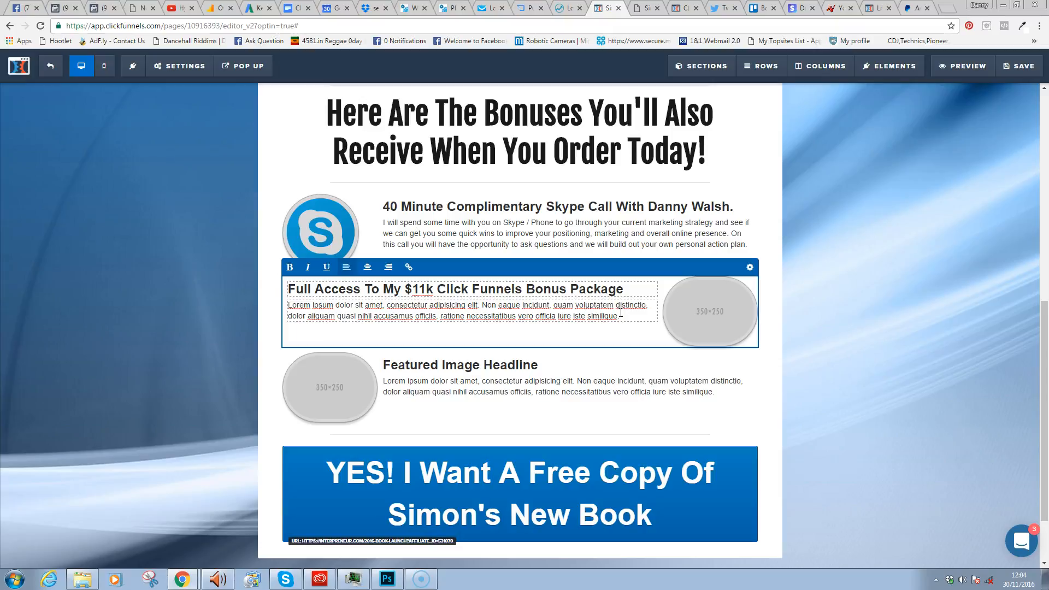
pyautogui.click(638, 313)
# - Describe the second bonus: website and landing page templates, training videos, software worth $97, and more
pyautogui.tripleClick(638, 313)
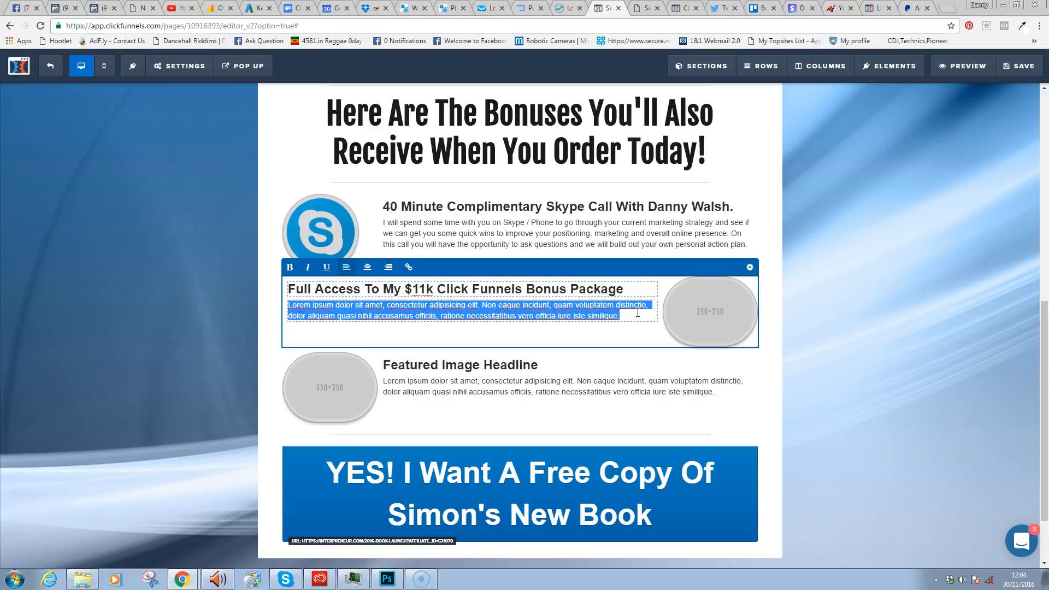
pyautogui.write('Thius')
pyautogui.press('BackSpace')
pyautogui.press('BackSpace')
pyautogui.write('s inlcude')
pyautogui.press('BackSpace')
pyautogui.press('BackSpace')
pyautogui.press('BackSpace')
pyautogui.press('BackSpace')
pyautogui.press('BackSpace')
pyautogui.write('cludes ')
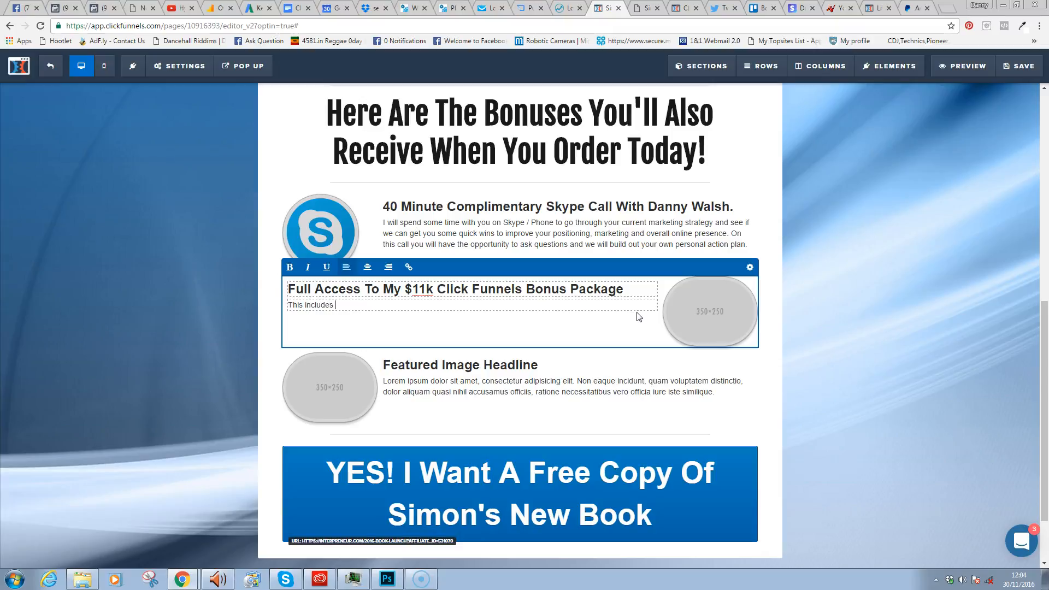
pyautogui.write('ready to ')
pyautogui.write('use ')
pyautogui.write('websi')
pyautogui.write('te and landing p')
pyautogui.write('age templ')
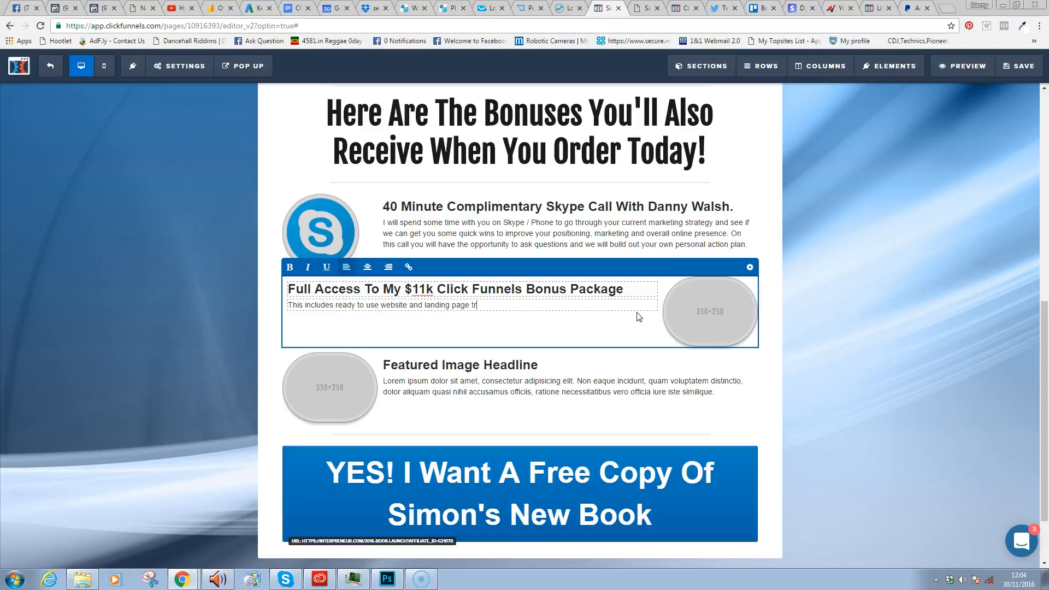
pyautogui.write('ates, training videos, access to my ')
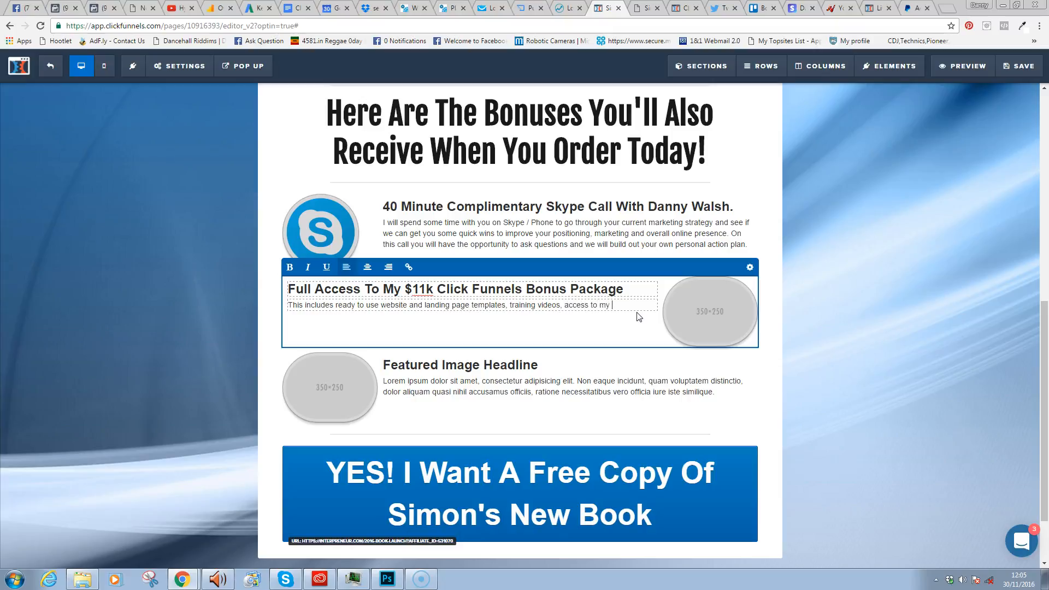
pyautogui.write('easy design suite softe')
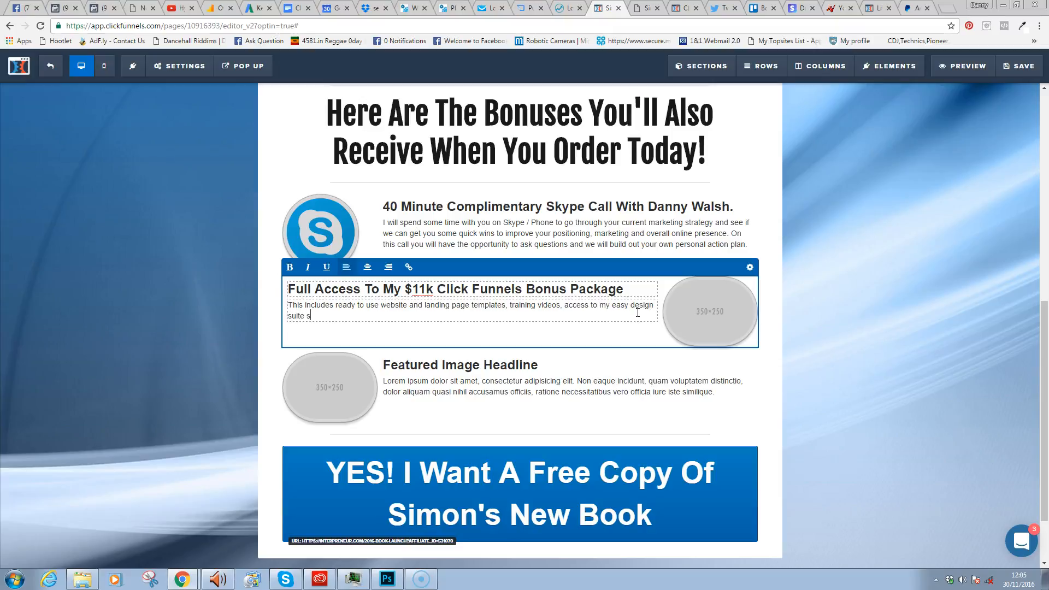
pyautogui.press('BackSpace')
pyautogui.write('ware (')
pyautogui.write('worth ')
pyautogui.write('$97(')
pyautogui.press('BackSpace')
pyautogui.press('BackSpace')
pyautogui.write('7) and so much moire')
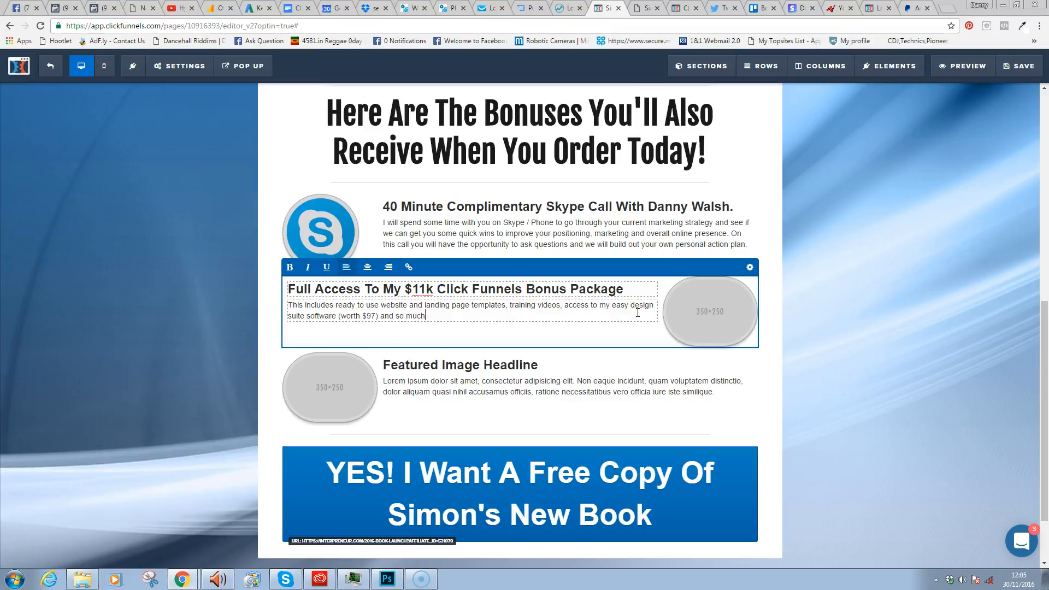
pyautogui.press('BackSpace')
pyautogui.press('BackSpace')
pyautogui.press('BackSpace')
pyautogui.write('re. You get all of this just for or')
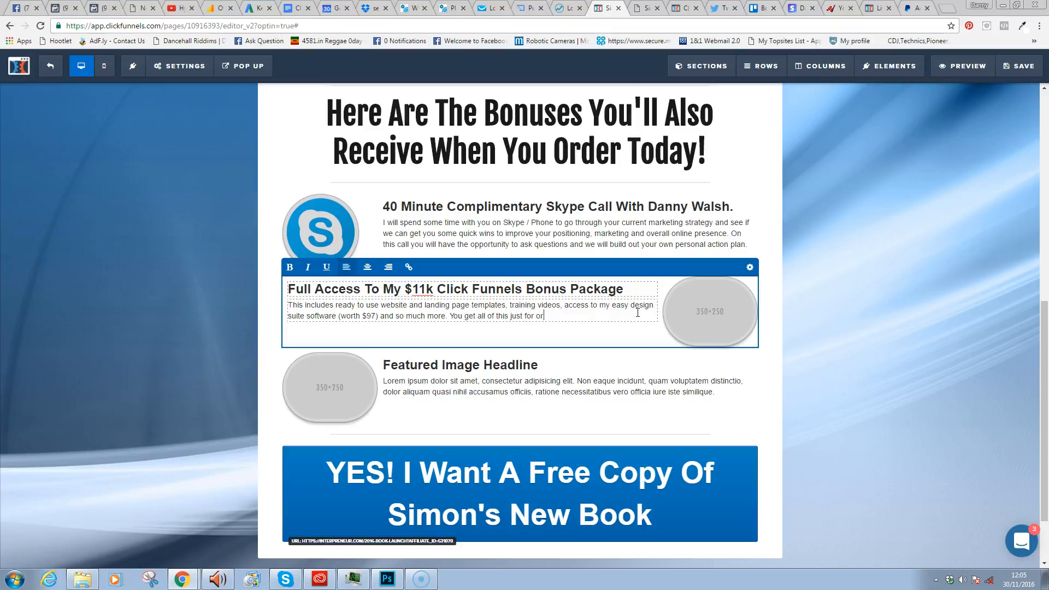
pyautogui.write("dering Simon's Book.")
# - Use the green chalkboard picture from Uploaded Images page 3 as the second bonus image, then save
pyautogui.click(749, 267)
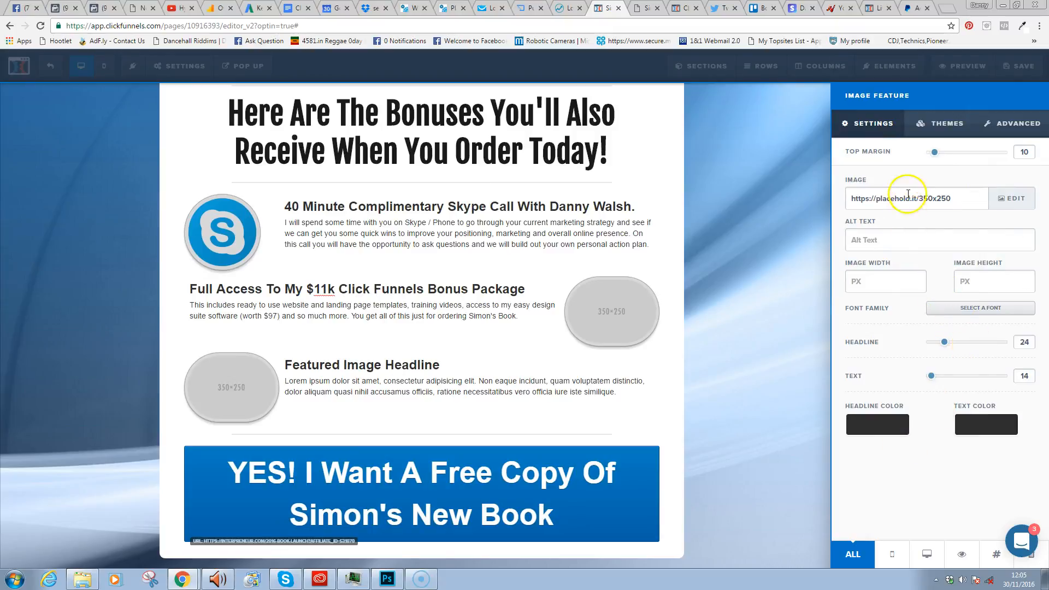
pyautogui.click(1014, 199)
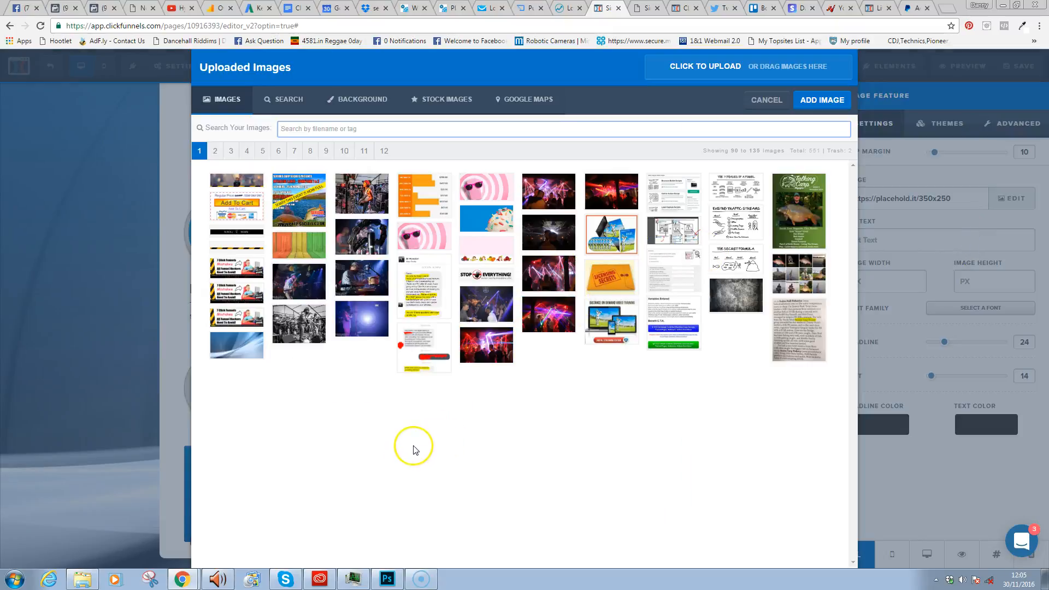
pyautogui.click(215, 150)
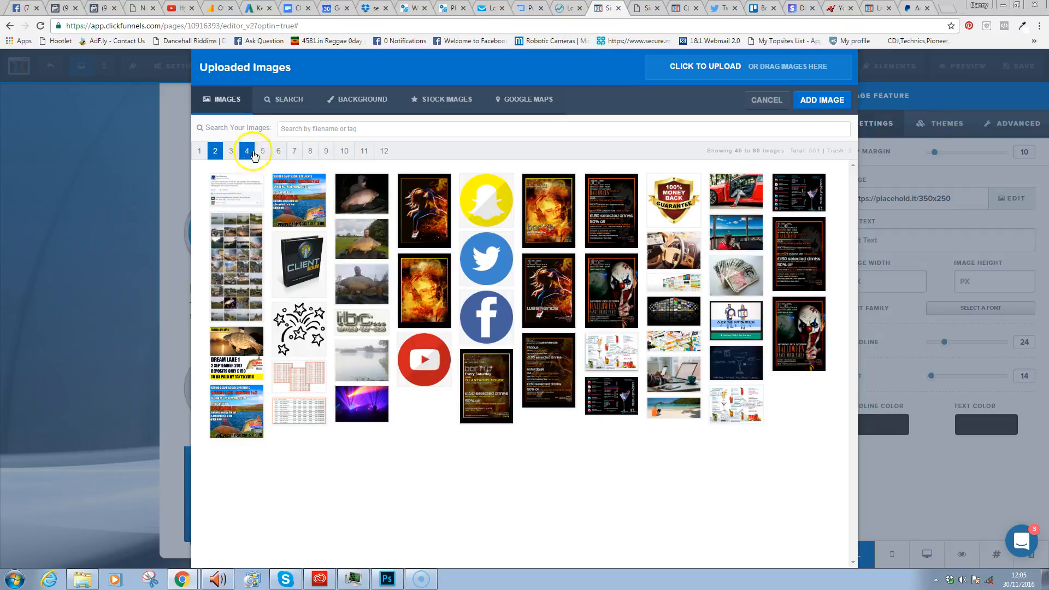
pyautogui.click(232, 153)
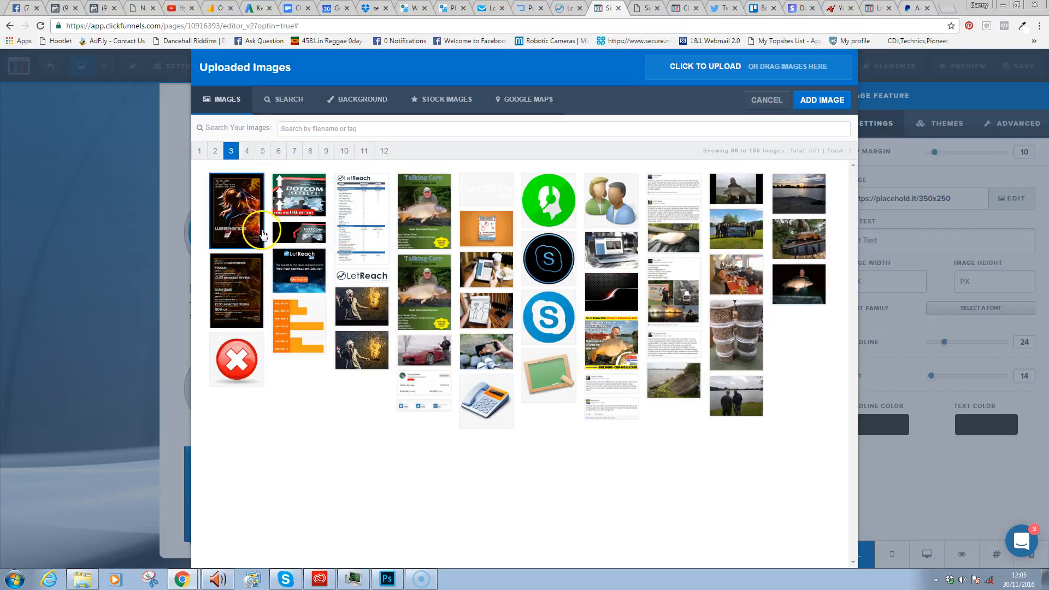
pyautogui.click(550, 372)
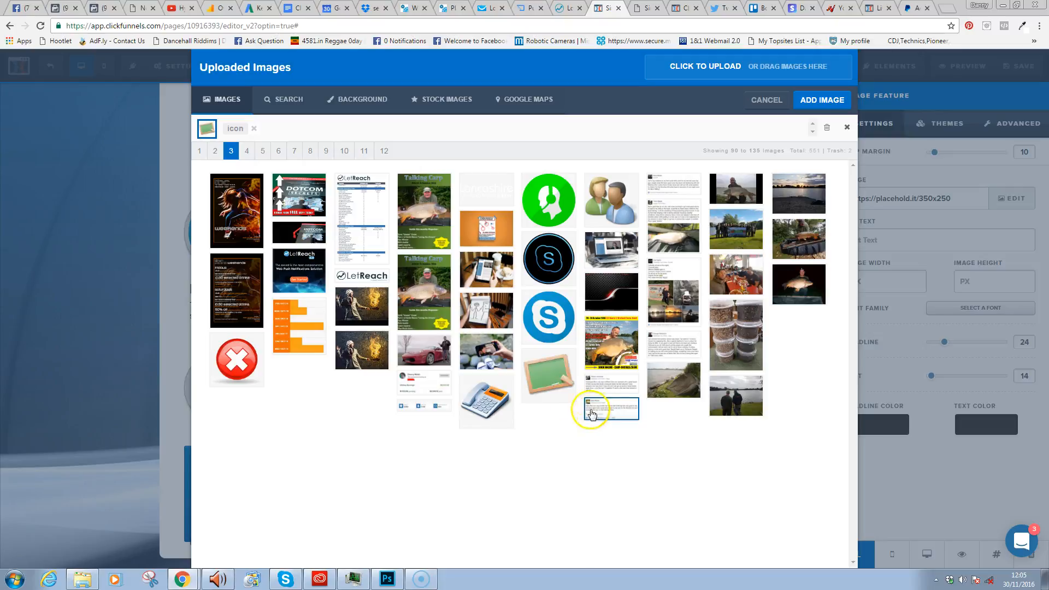
pyautogui.doubleClick(550, 377)
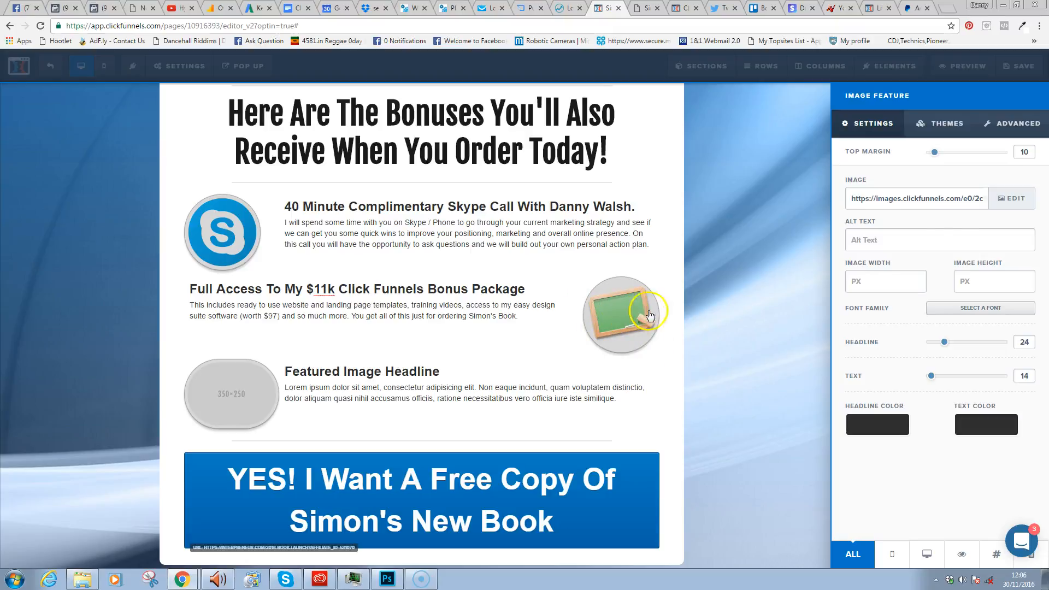
pyautogui.click(1027, 71)
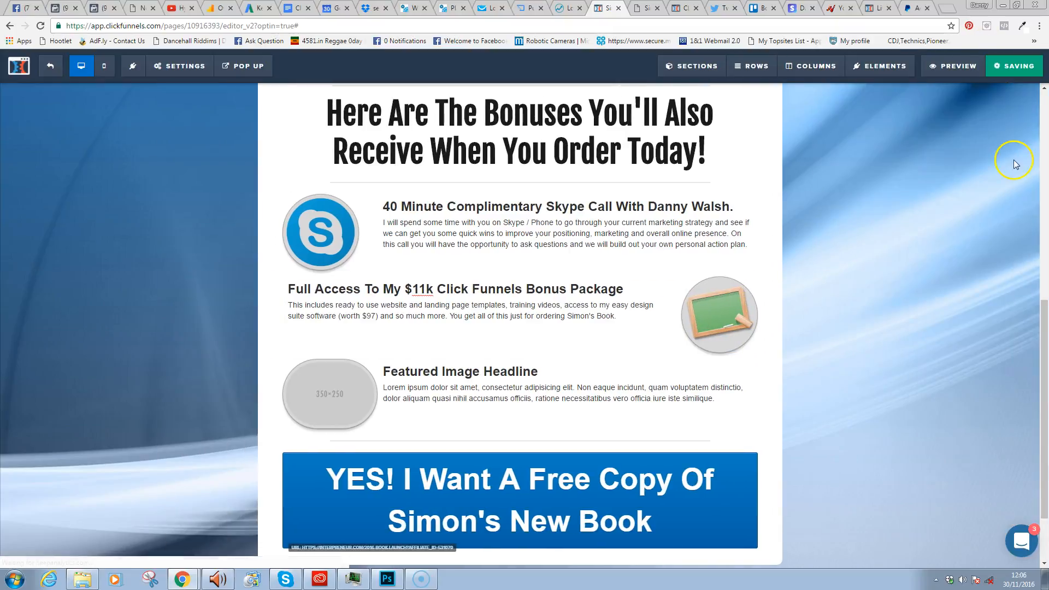
# - Change the third bonus headline to 'Access To My "Client Overload" Training'
pyautogui.moveTo(1044, 318); pyautogui.dragTo(1036, 340)
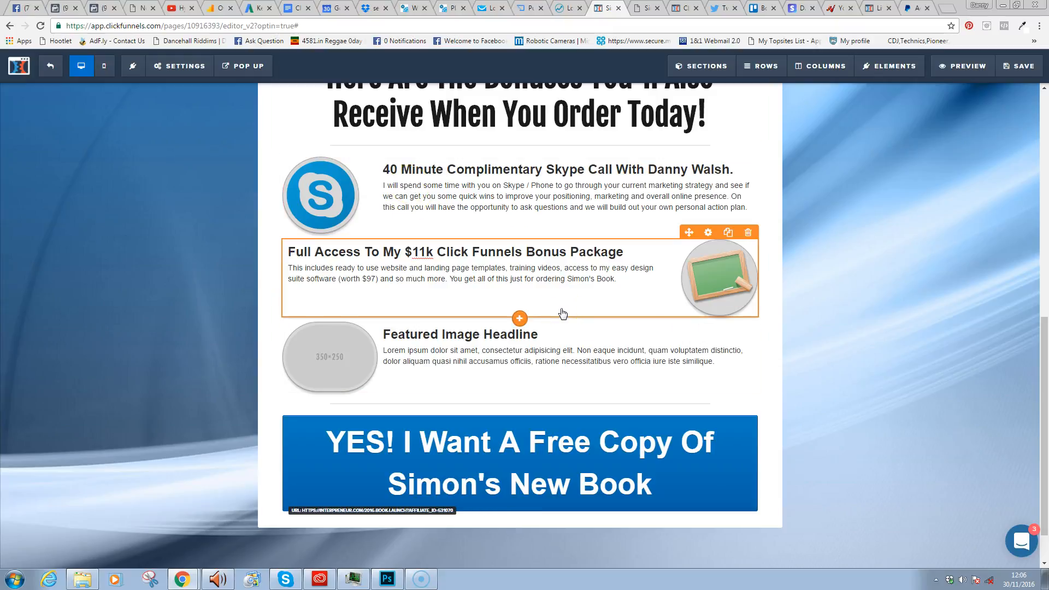
pyautogui.click(386, 337)
pyautogui.click(435, 334)
pyautogui.moveTo(538, 334); pyautogui.dragTo(382, 331)
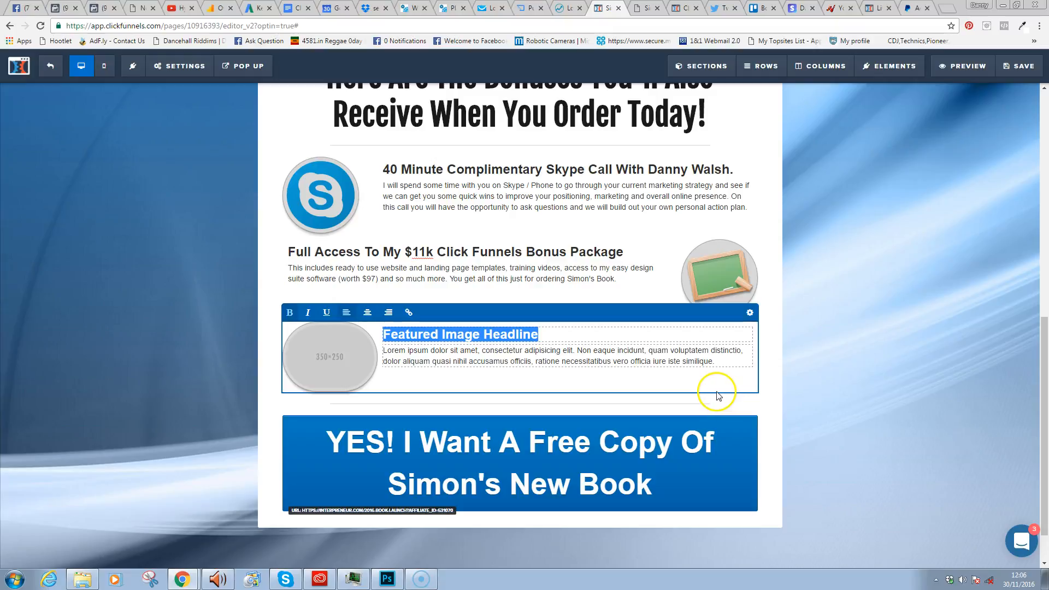
pyautogui.click(715, 369)
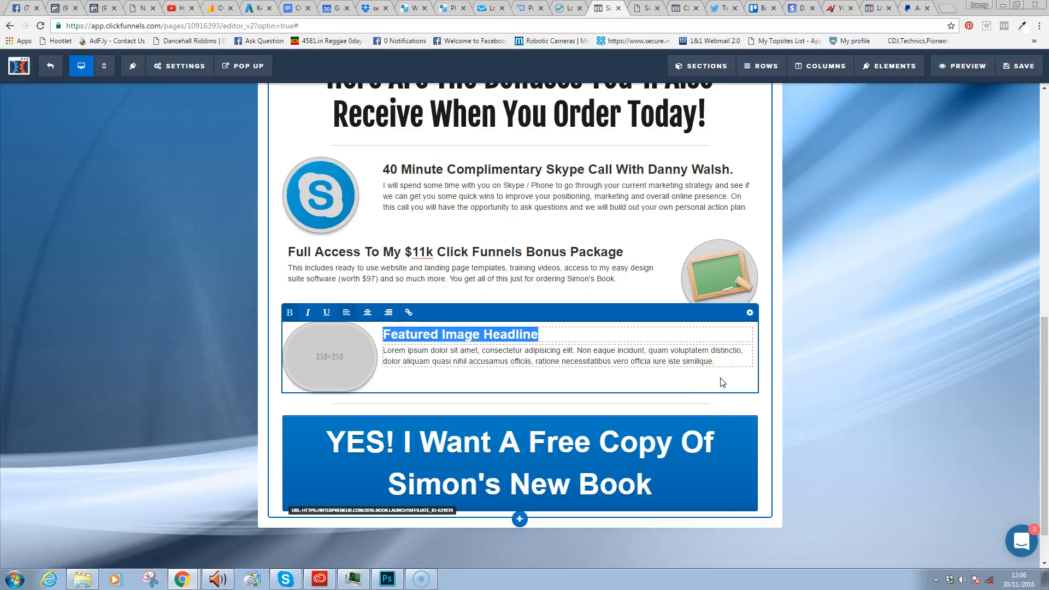
pyautogui.write('Ac')
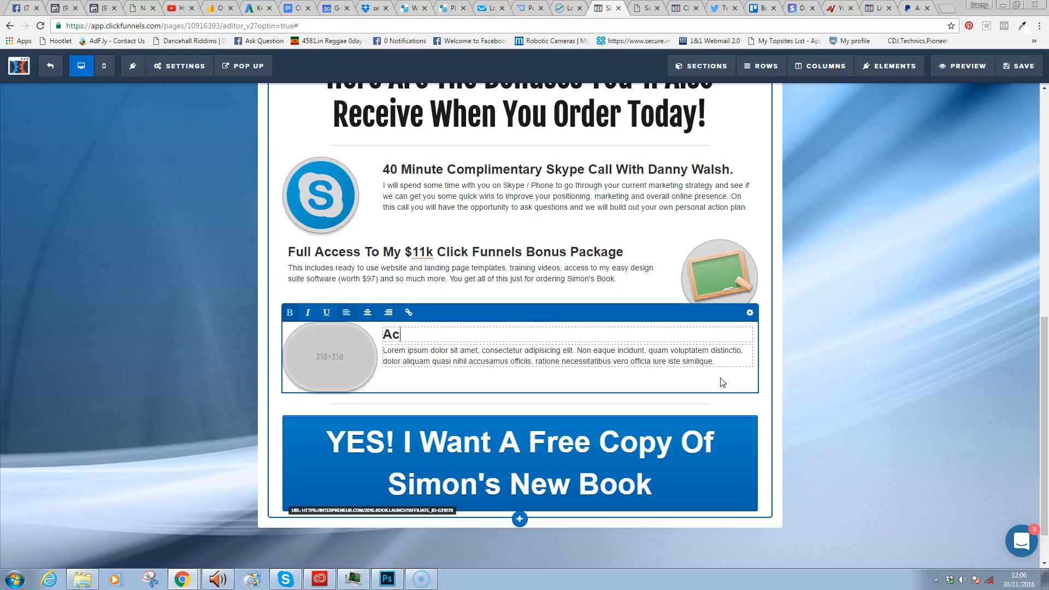
pyautogui.write('cess To My "Client ')
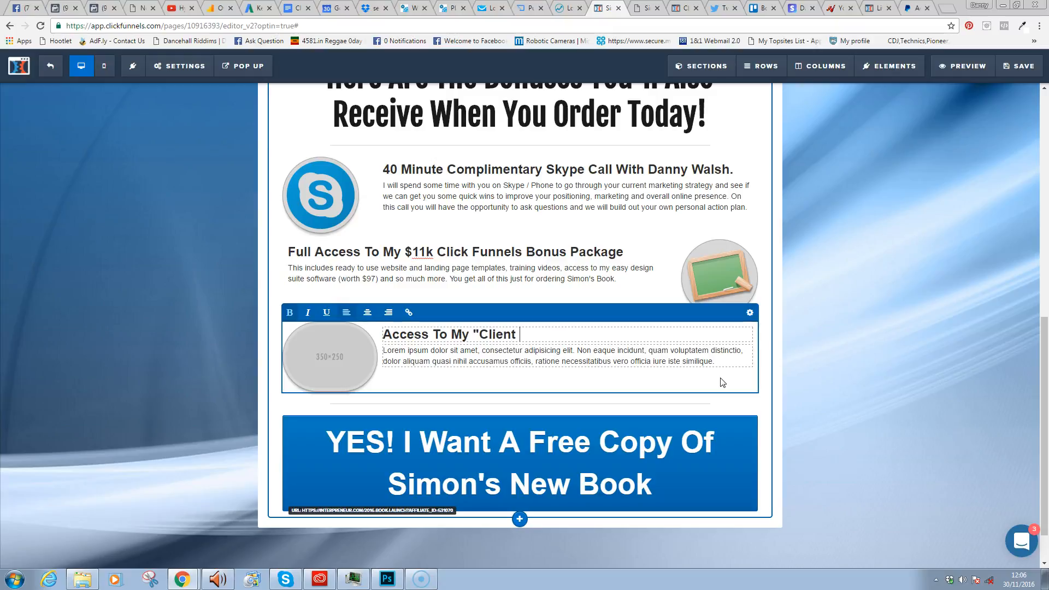
pyautogui.write('Overload" Training')
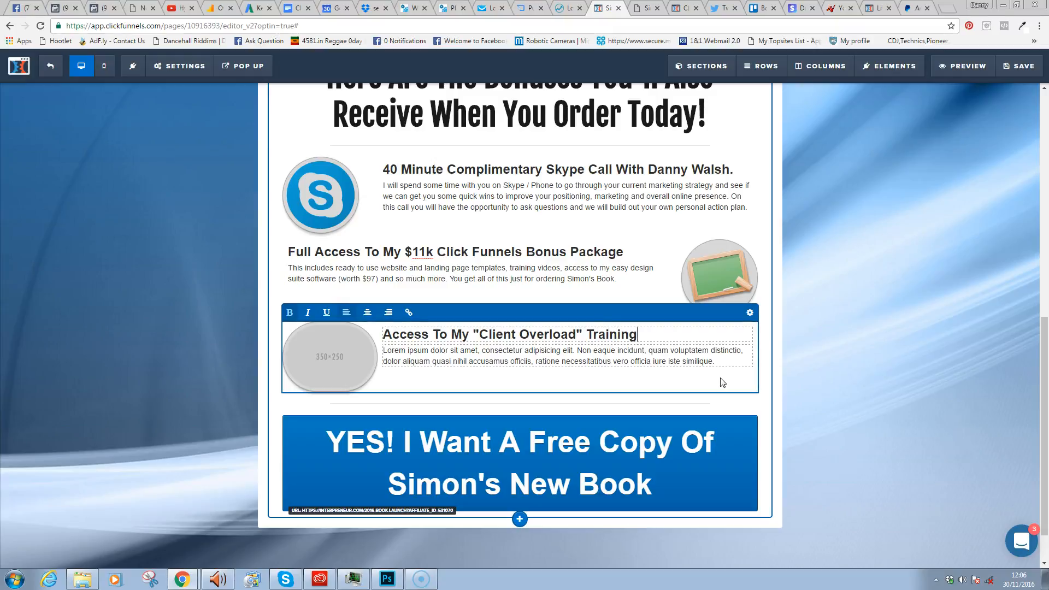
# - Write the Client Overload description about getting new clients, ending with the client grabbing download
pyautogui.tripleClick(692, 360)
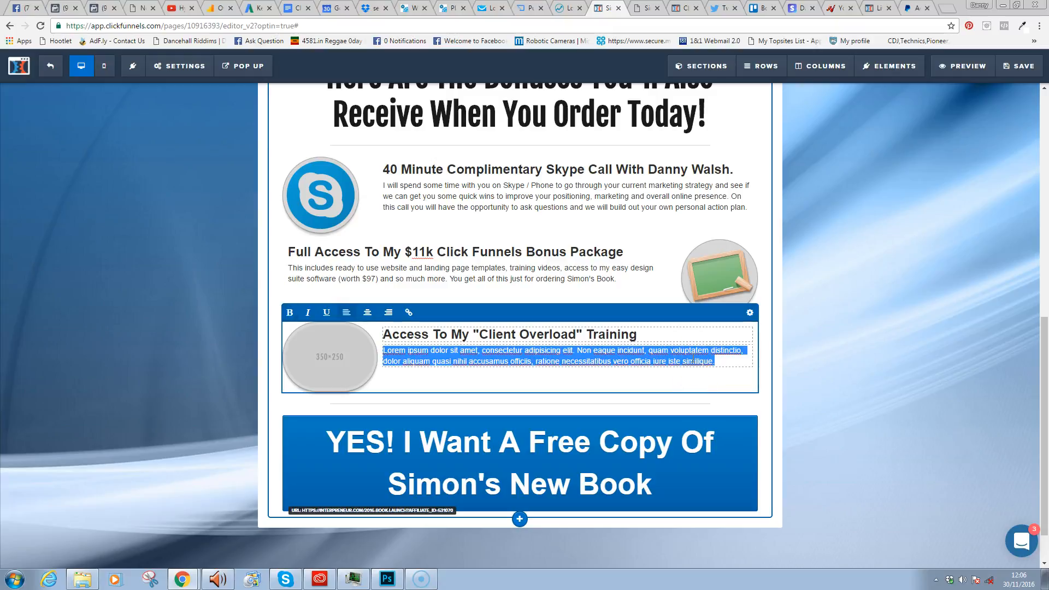
pyautogui.write('One of t')
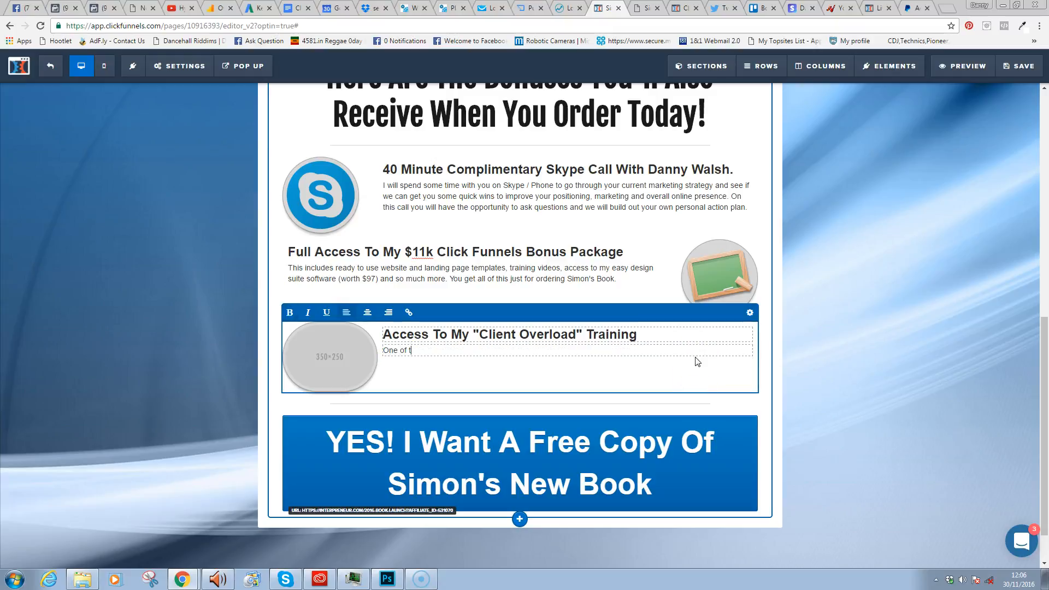
pyautogui.write('he biggest things people ask me a bout i')
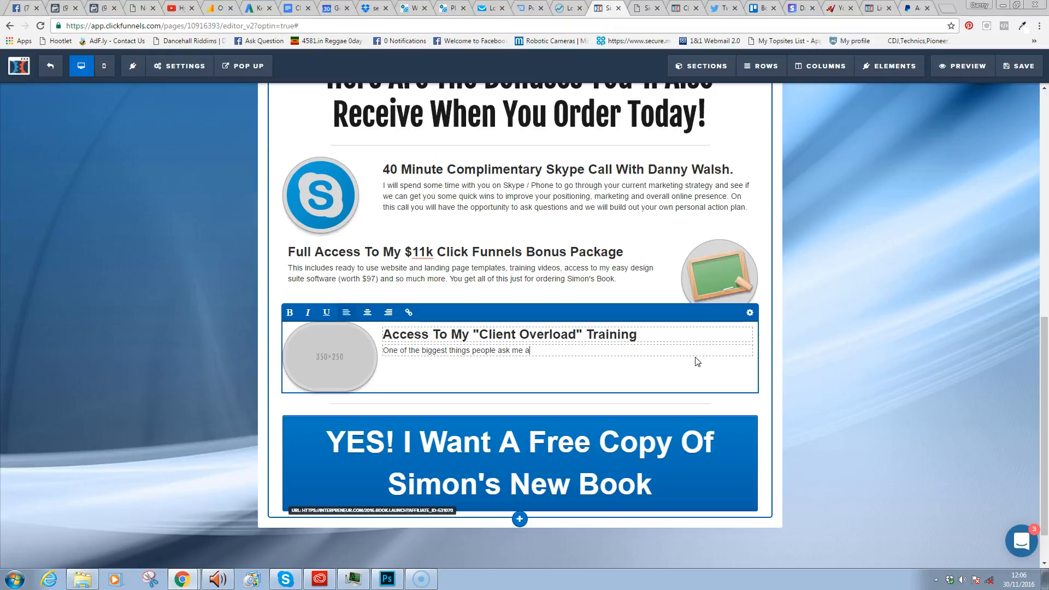
pyautogui.press('BackSpace')
pyautogui.press('BackSpace')
pyautogui.press('BackSpace')
pyautogui.write('bout is how to get new clie')
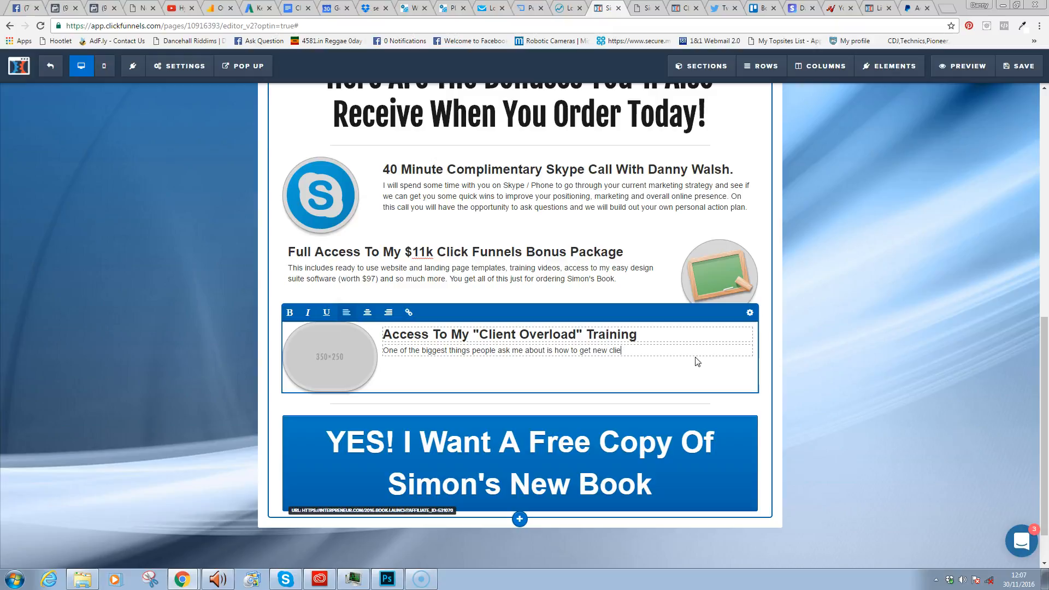
pyautogui.write('nts. Well. I have put together a training cour')
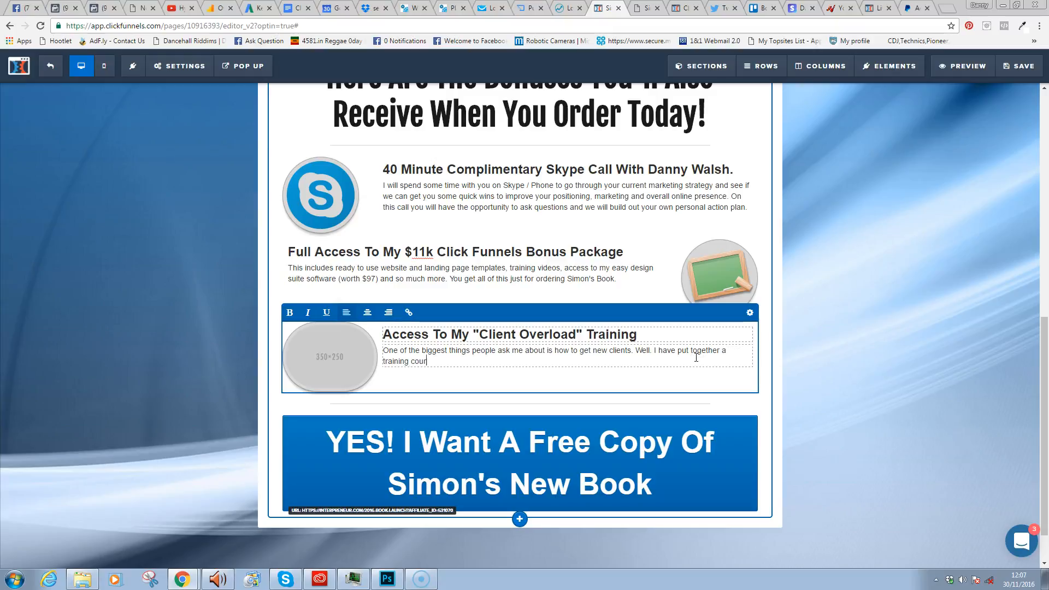
pyautogui.write('se that I am releasing soon, the initial content is al')
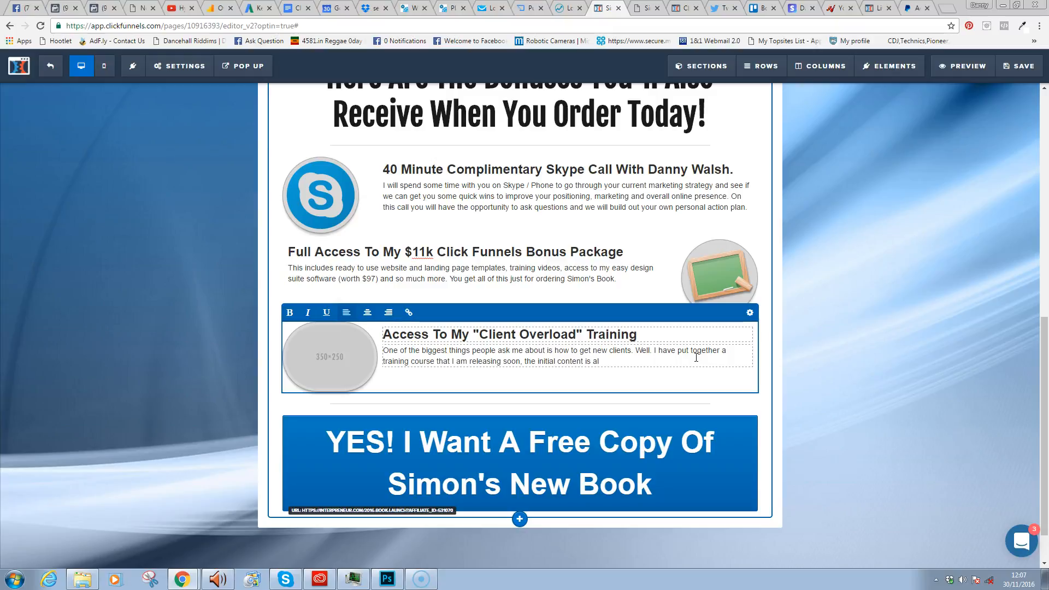
pyautogui.write('ready')
pyautogui.press('BackSpace')
pyautogui.write("mon's bv")
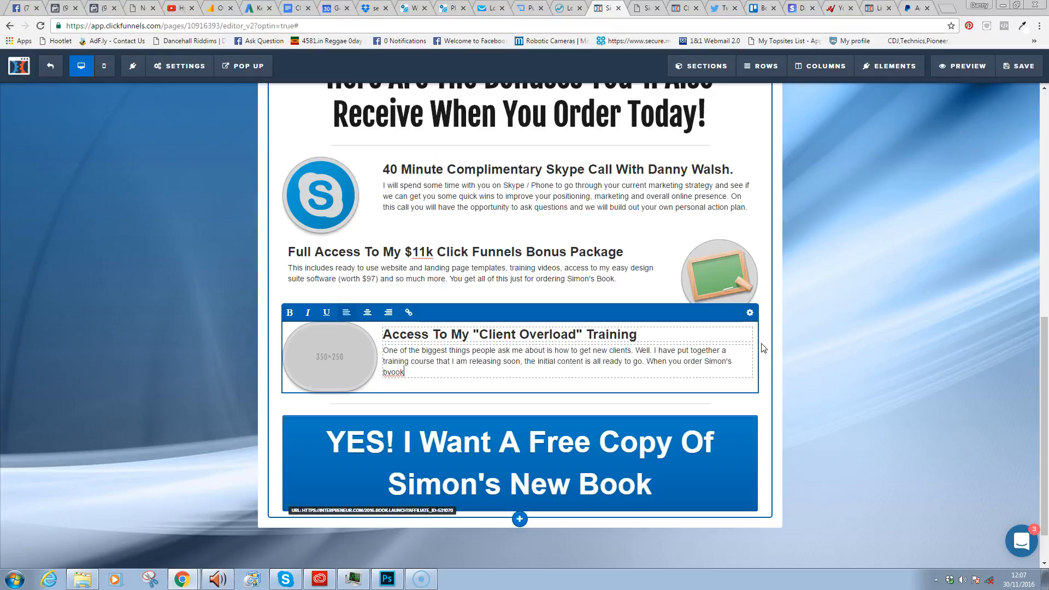
pyautogui.write('ok I wi')
pyautogui.write('ll immediately send you a copy of this exclusive, client grabbing downlaod')
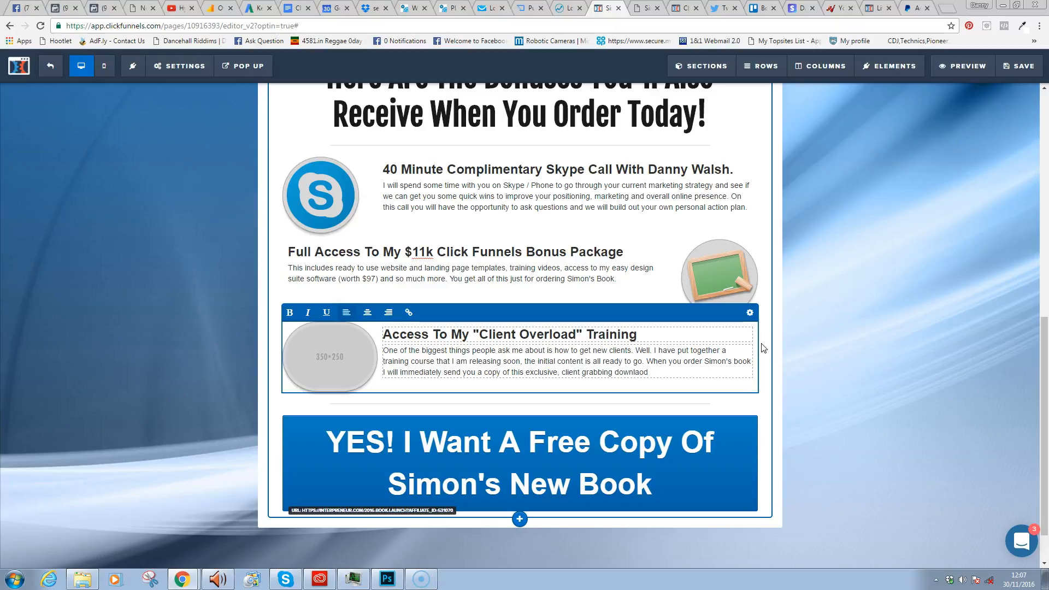
pyautogui.press('BackSpace')
pyautogui.press('BackSpace')
pyautogui.press('BackSpace')
pyautogui.write('oad.')
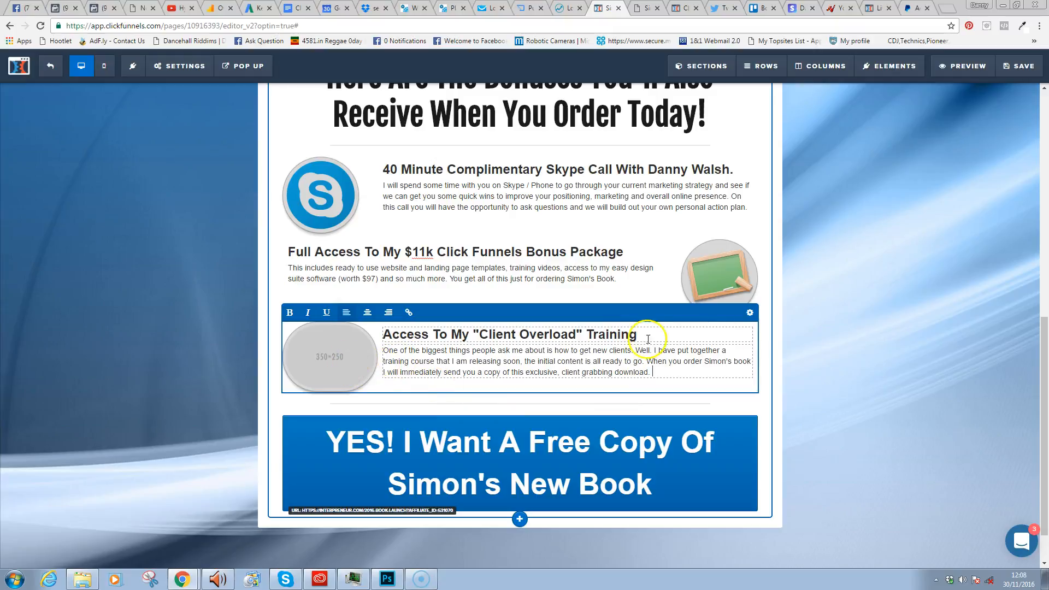
# - Swap the third bonus placeholder for the Client Overload book image from gallery page 2
pyautogui.click(750, 312)
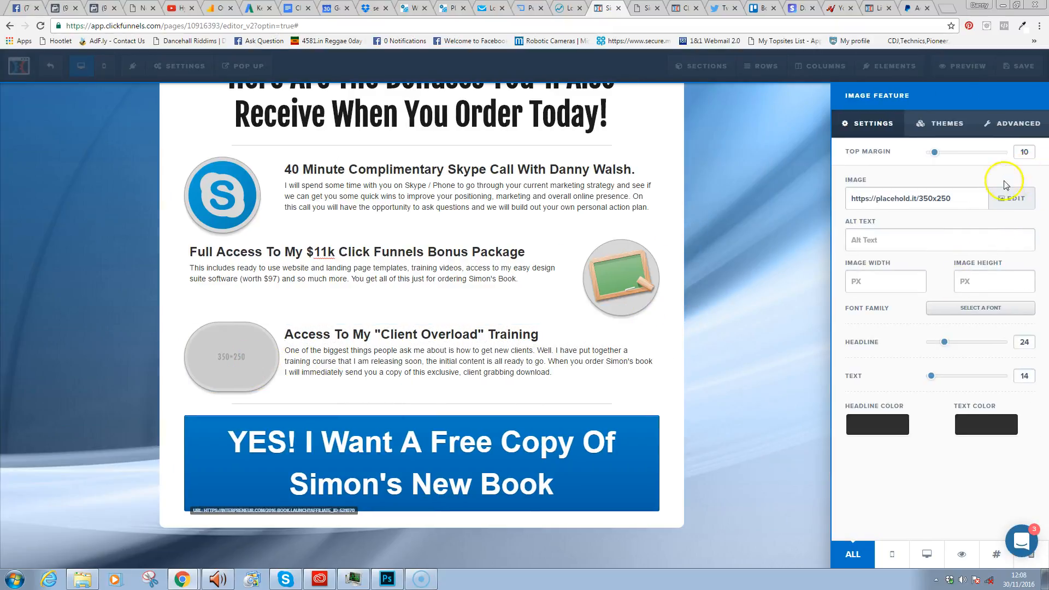
pyautogui.click(1011, 198)
pyautogui.click(214, 151)
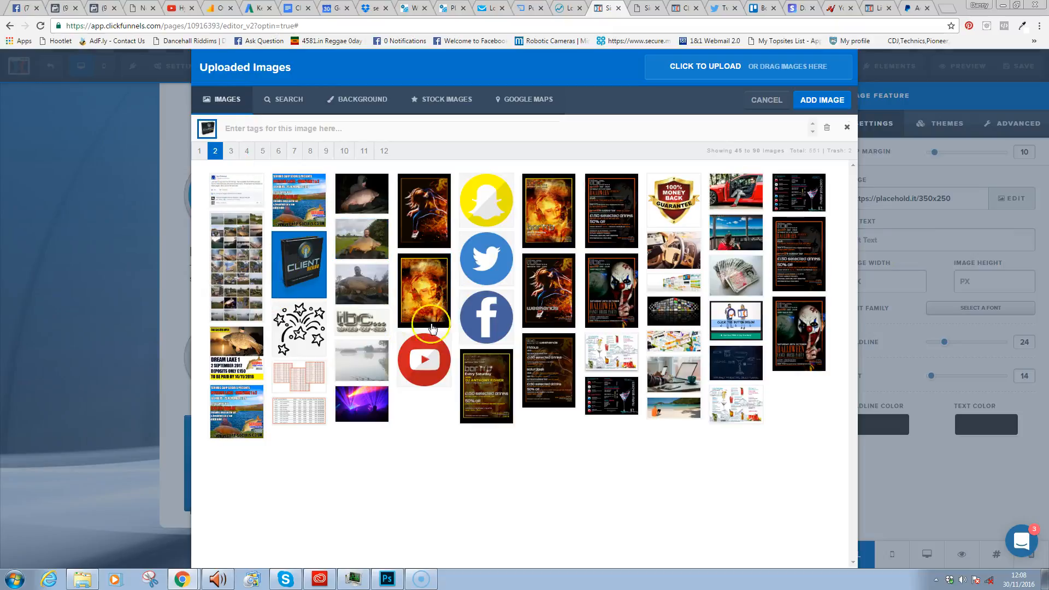
pyautogui.click(281, 265)
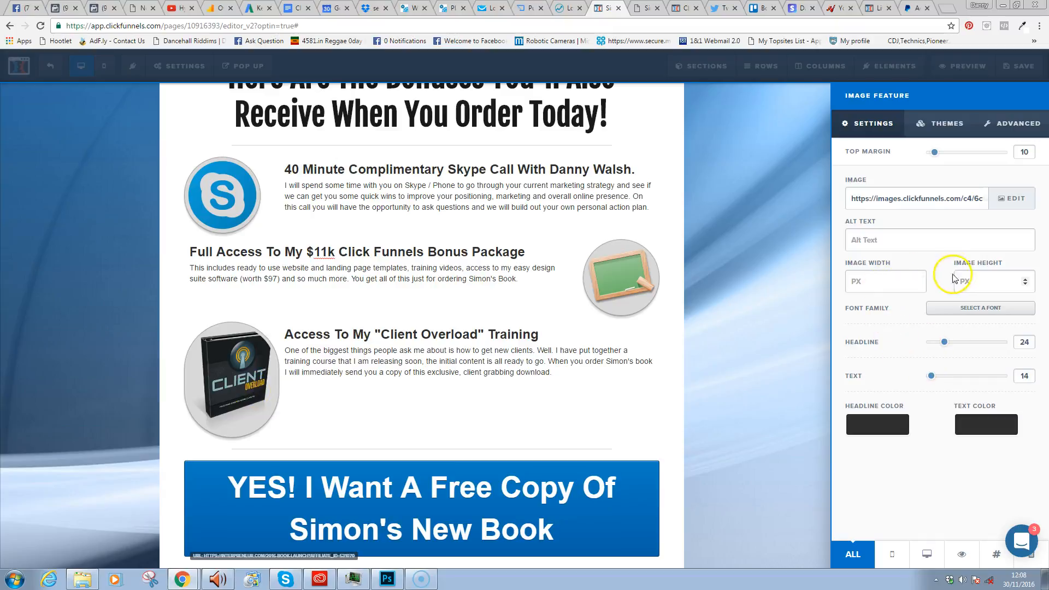
# - Resize the Client Overload image to 128 wide by 131 high
pyautogui.click(1026, 280)
pyautogui.moveTo(1025, 280); pyautogui.dragTo(1025, 281)
pyautogui.click(878, 281)
pyautogui.write('151')
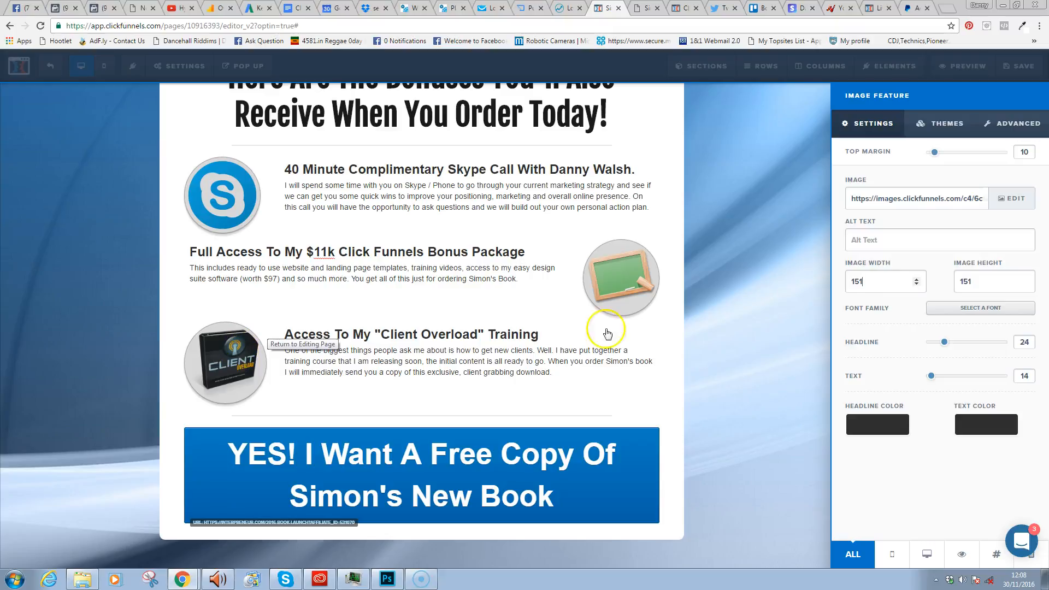
pyautogui.moveTo(862, 282); pyautogui.dragTo(856, 281)
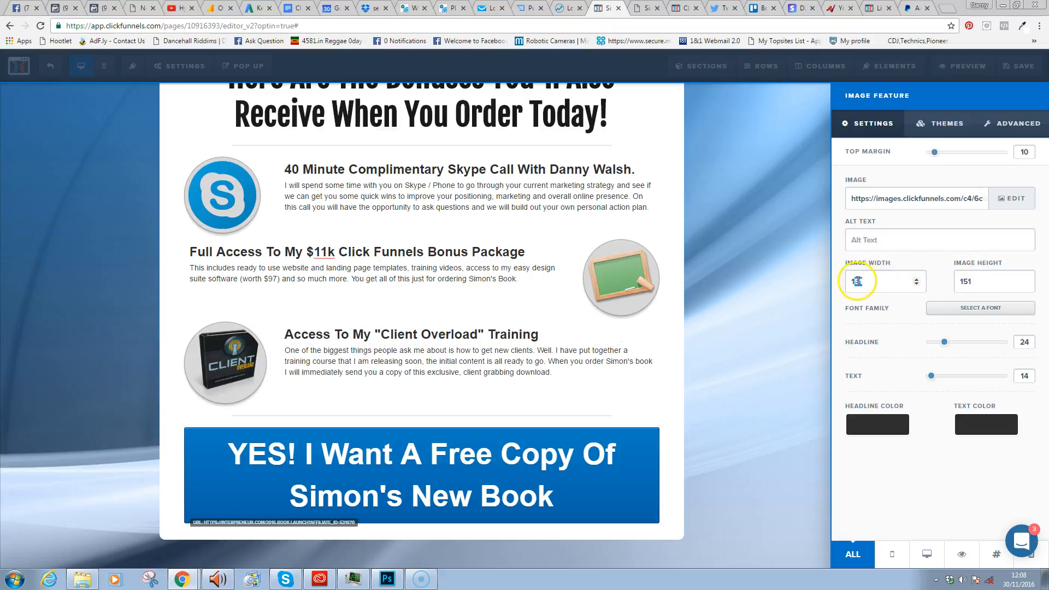
pyautogui.write('41')
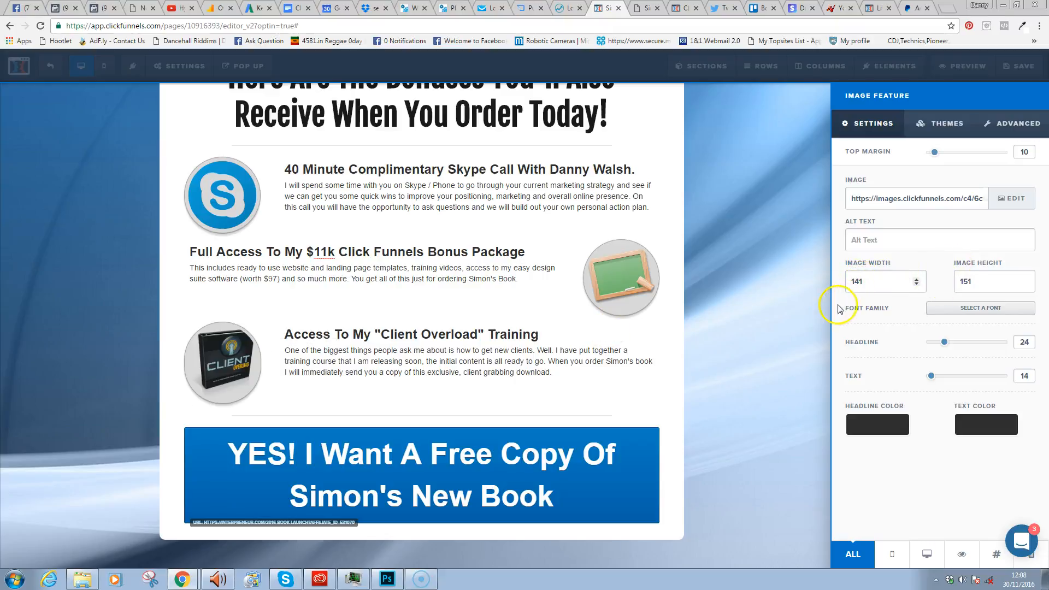
pyautogui.press('BackSpace')
pyautogui.write('8')
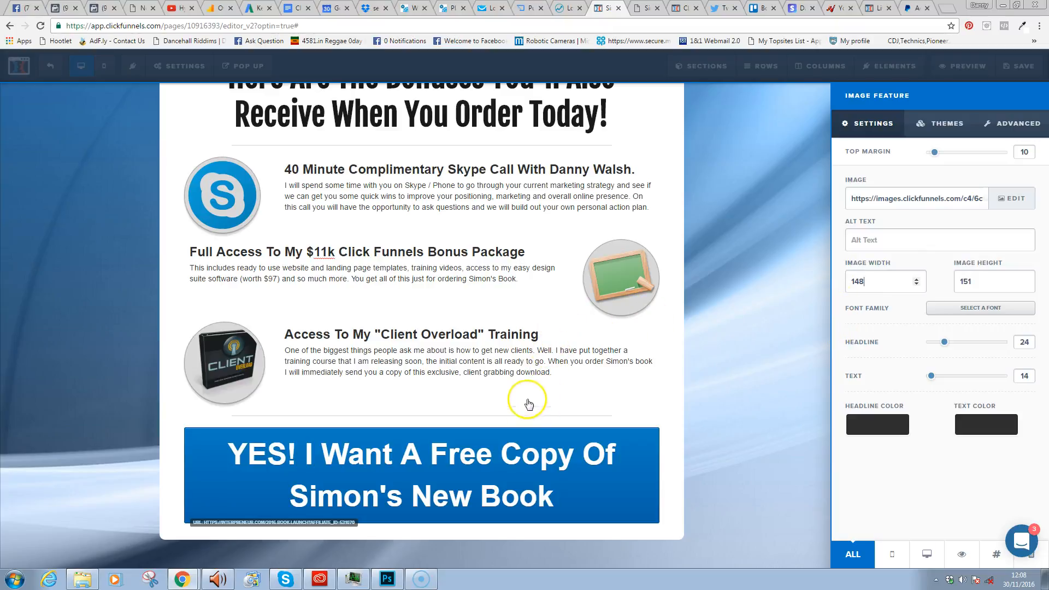
pyautogui.click(966, 282)
pyautogui.moveTo(968, 281); pyautogui.dragTo(965, 281)
pyautogui.write('3')
pyautogui.click(856, 280)
pyautogui.write('2')
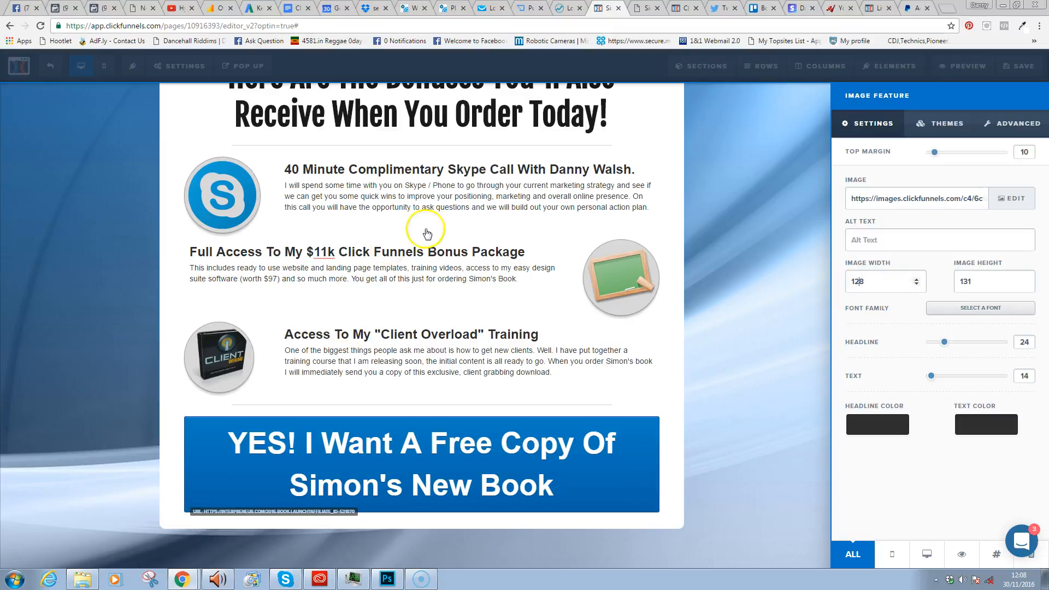
pyautogui.click(879, 299)
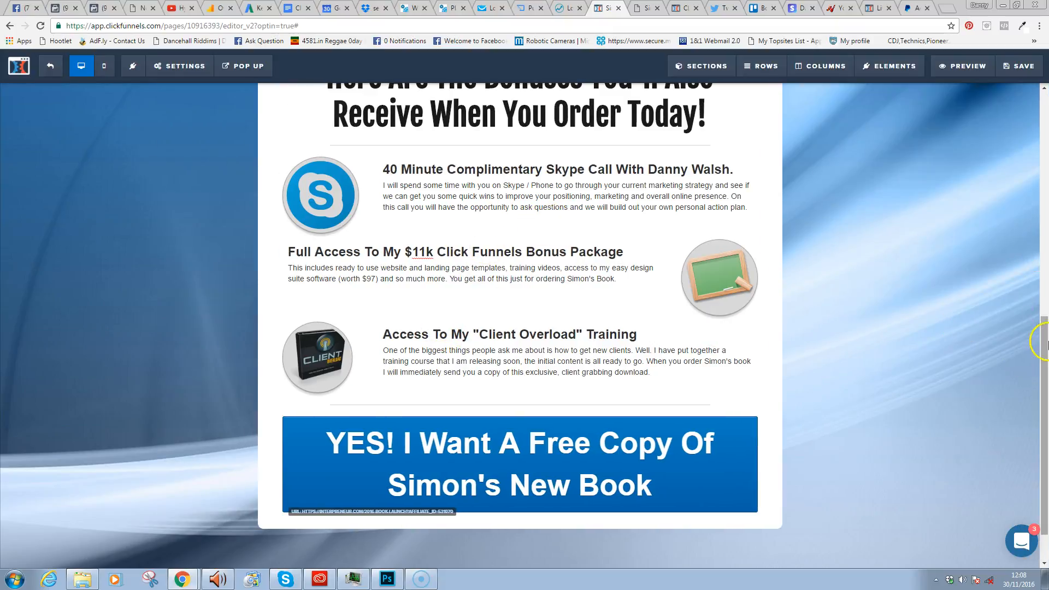
# - Save the page and open the element picker below the blue free-copy button
pyautogui.moveTo(1045, 356); pyautogui.dragTo(1045, 197)
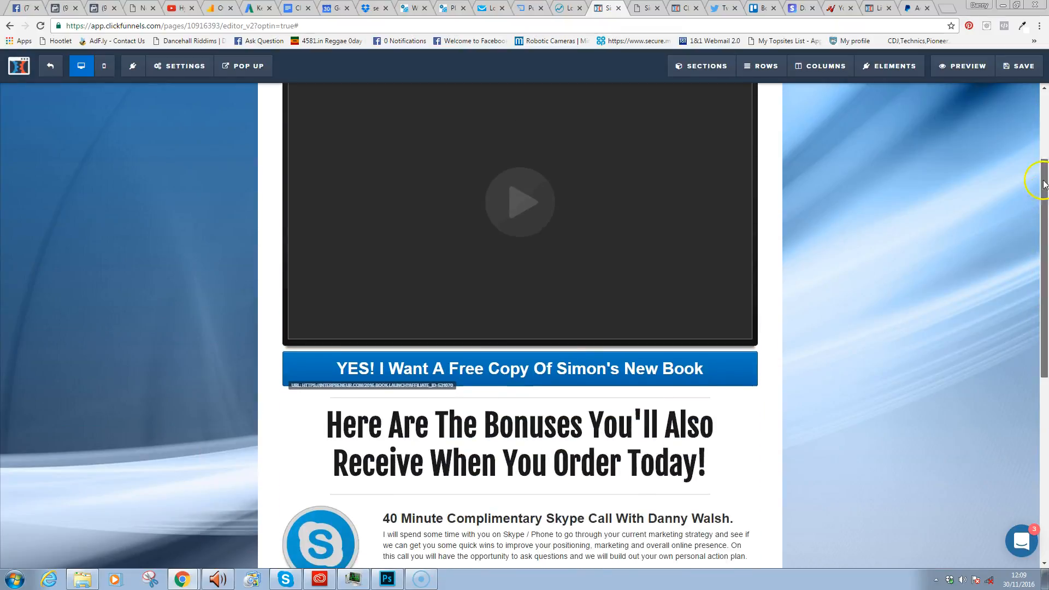
pyautogui.click(1020, 66)
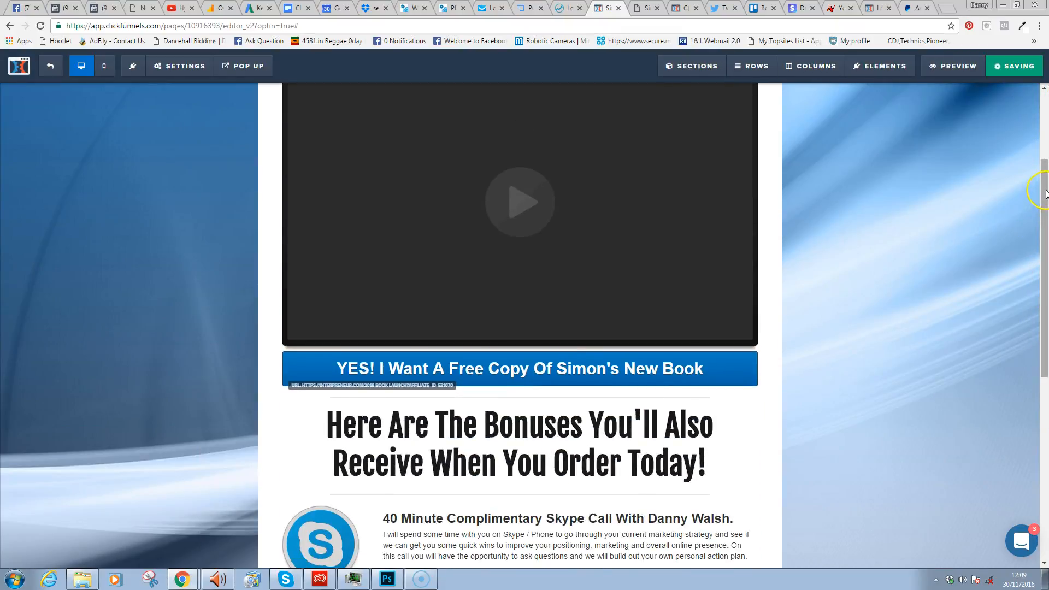
pyautogui.moveTo(1044, 192); pyautogui.dragTo(1024, 375)
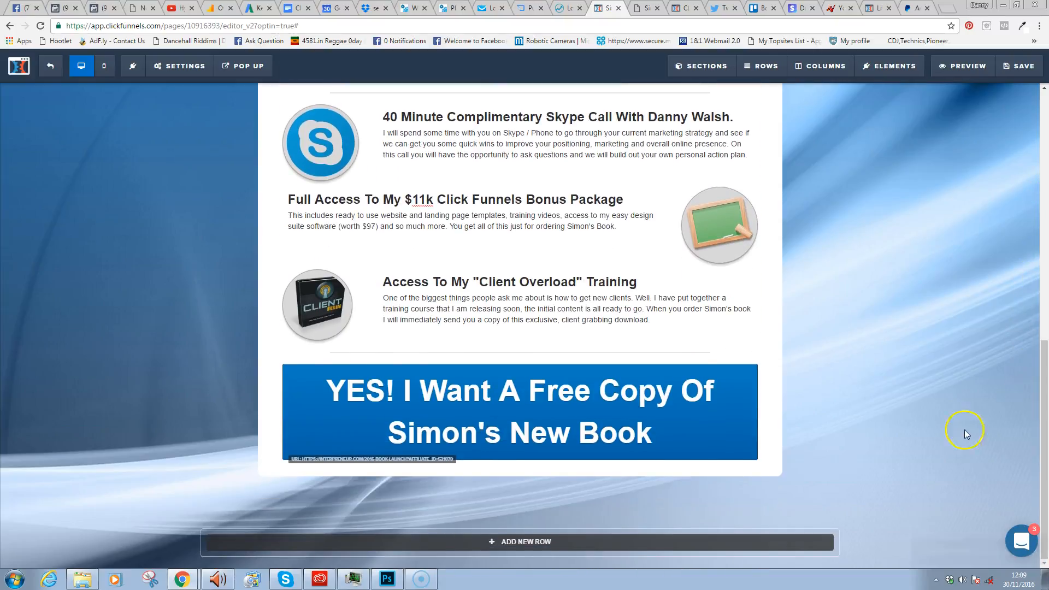
pyautogui.moveTo(1041, 447)
pyautogui.mouseDown()
pyautogui.moveTo(1042, 159)
pyautogui.moveTo(1036, 438)
pyautogui.moveTo(1047, 451)
pyautogui.moveTo(1040, 308)
pyautogui.moveTo(1034, 445)
pyautogui.mouseUp()
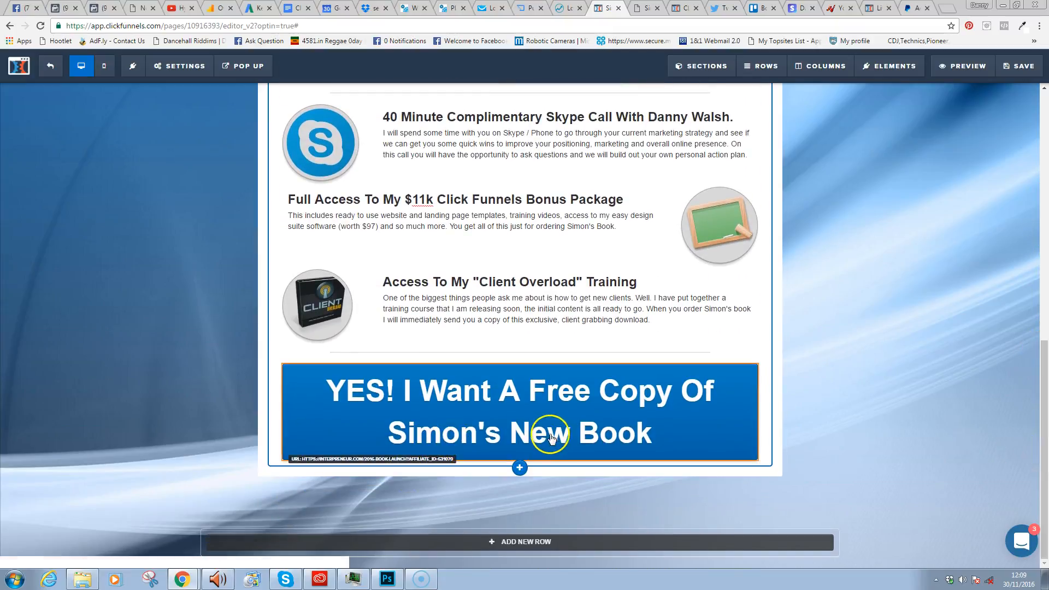
pyautogui.click(520, 463)
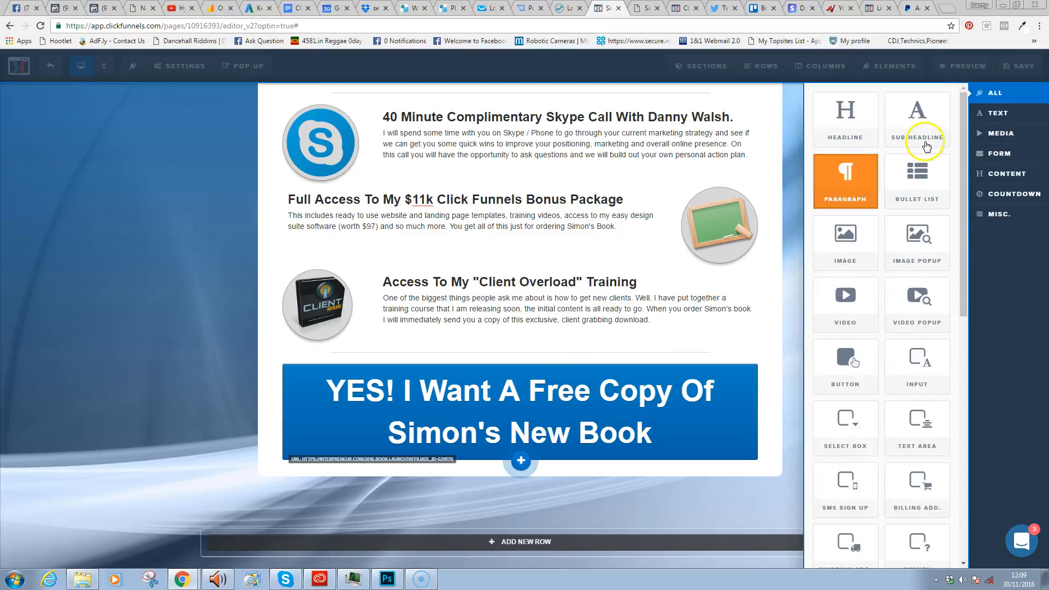
# - Add a headline under the button: 'IMPORTANT! Once you Have Ordered Your Book EMAIL' plus the support e-mail address
pyautogui.click(866, 115)
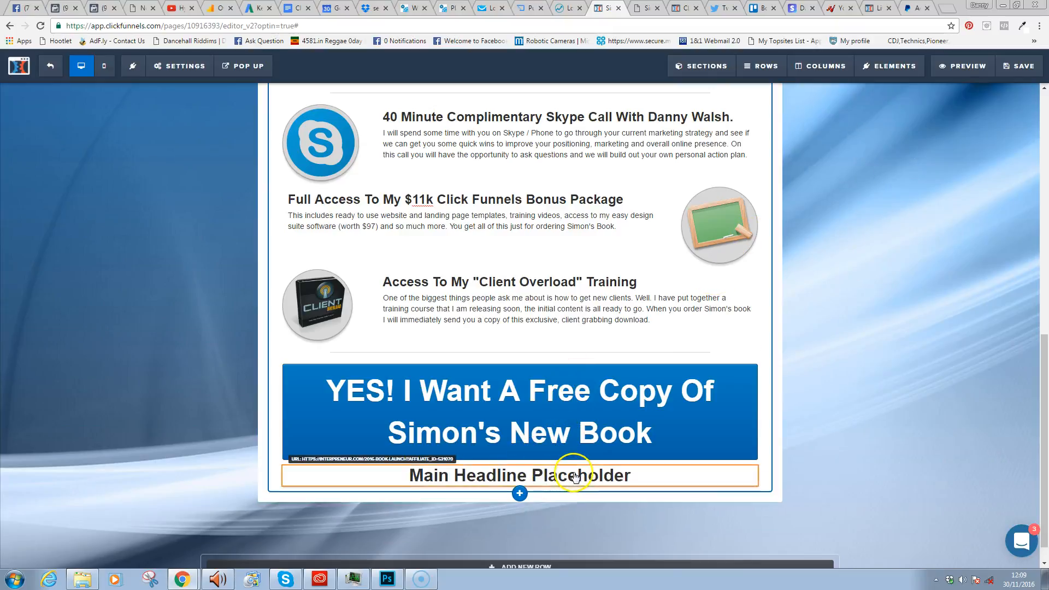
pyautogui.doubleClick(600, 476)
pyautogui.tripleClick(601, 482)
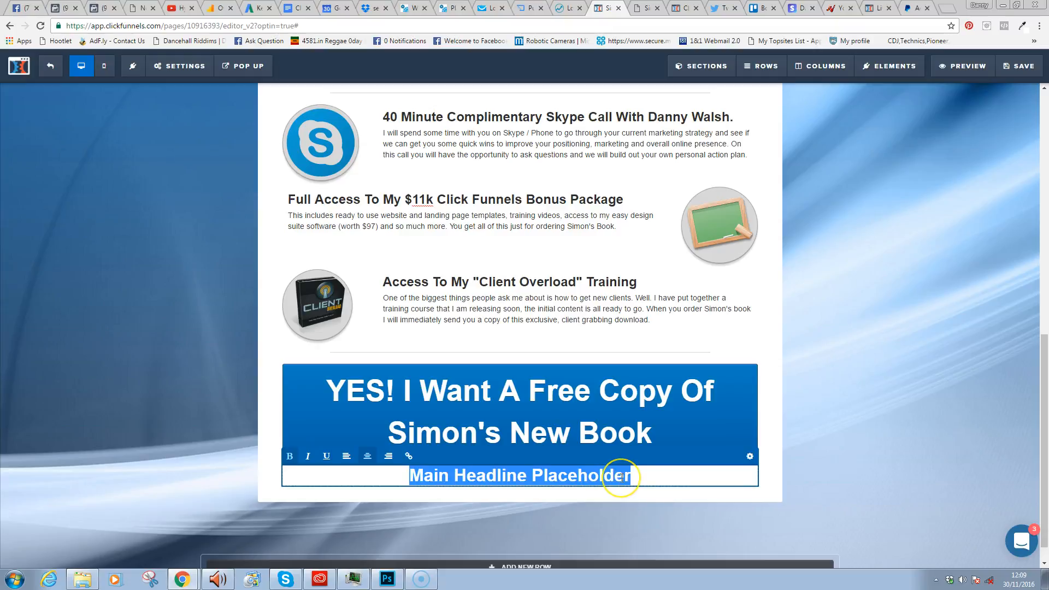
pyautogui.write('IMPO')
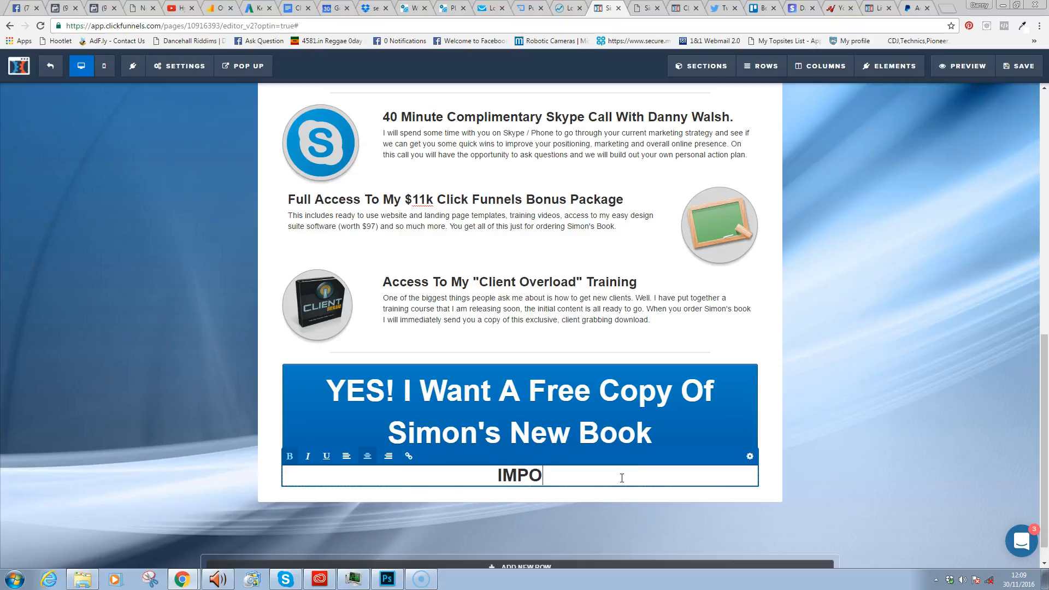
pyautogui.write('RTANT! ')
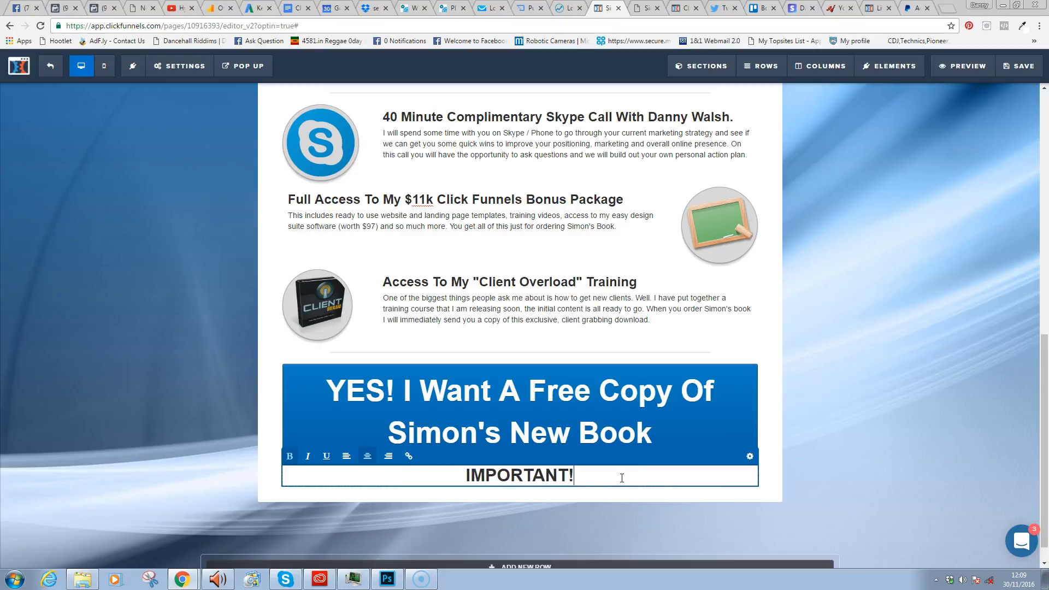
pyautogui.write('Once ')
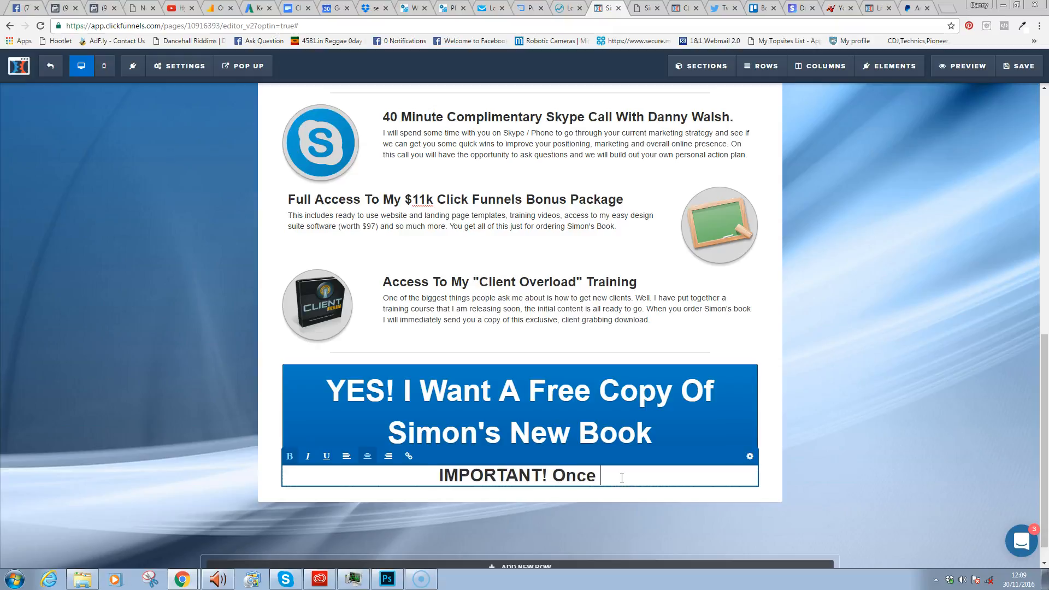
pyautogui.write('you Have Or')
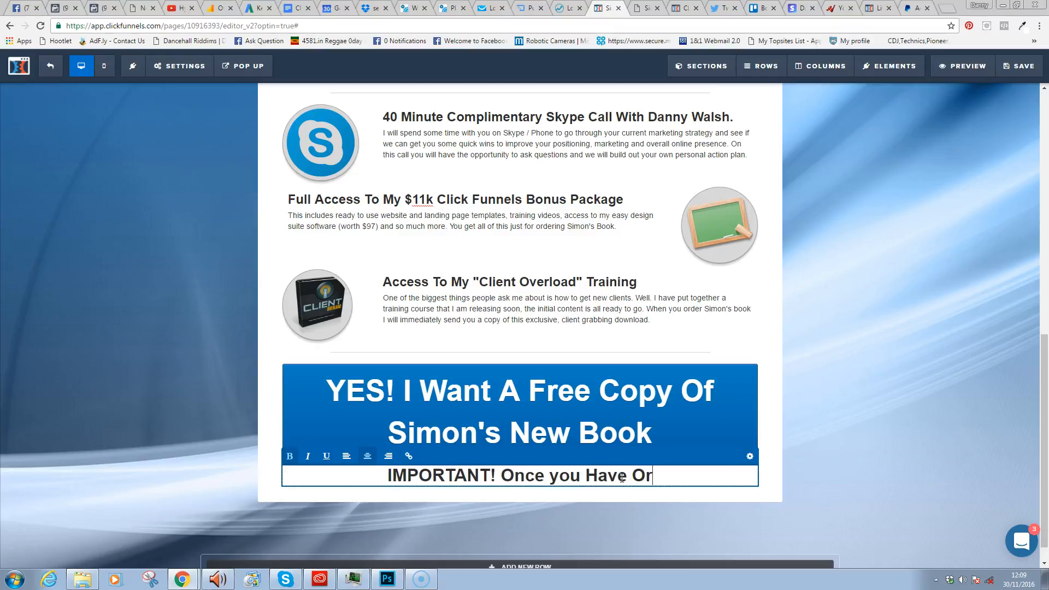
pyautogui.write('dered Your Bo')
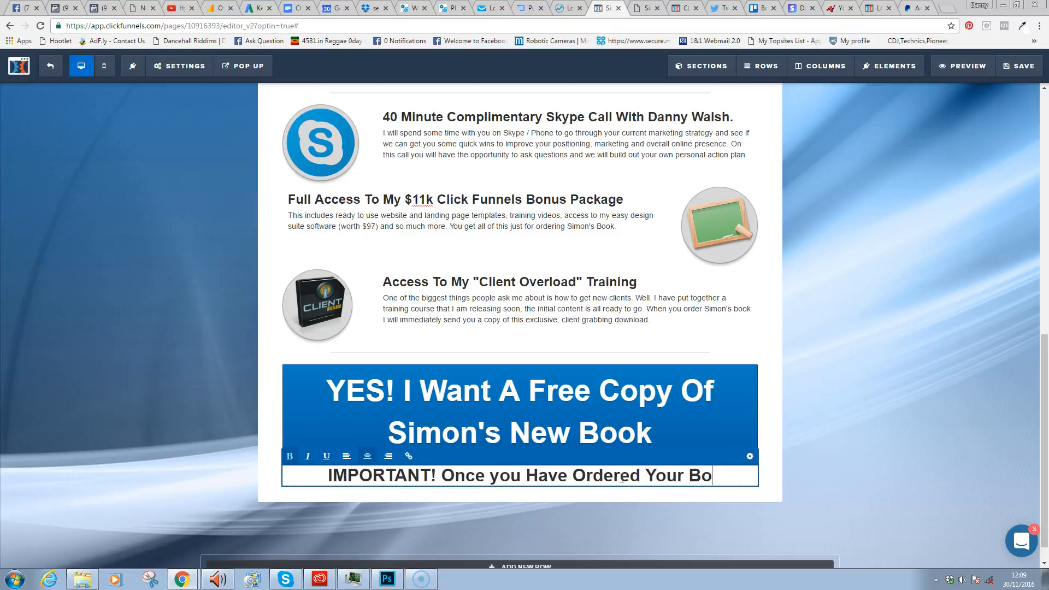
pyautogui.write('ok EMAIL ME')
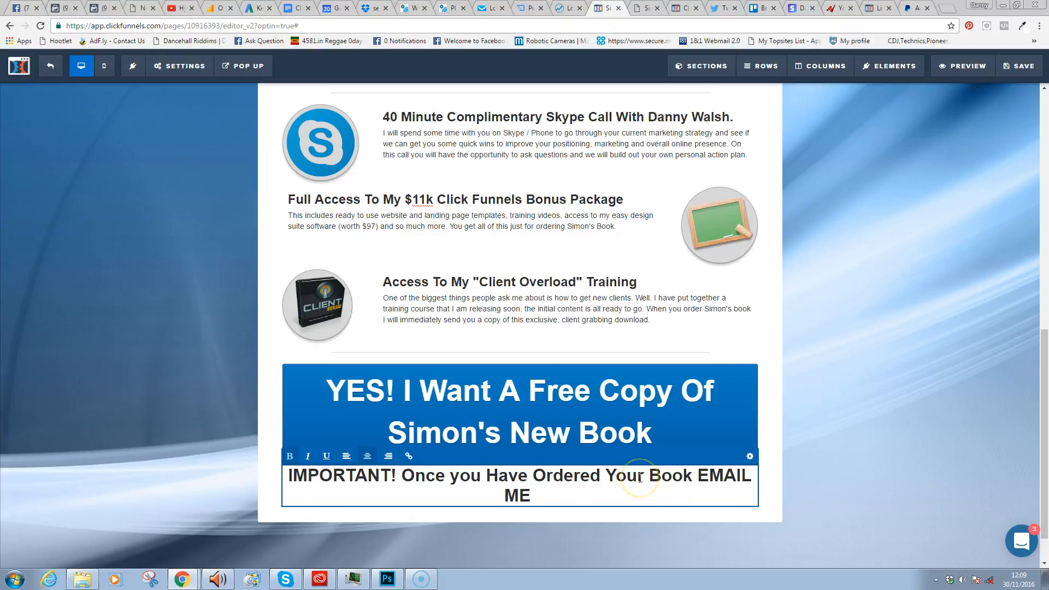
pyautogui.press('BackSpace')
pyautogui.press('BackSpace')
pyautogui.press('BackSpace')
pyautogui.press('capslock')
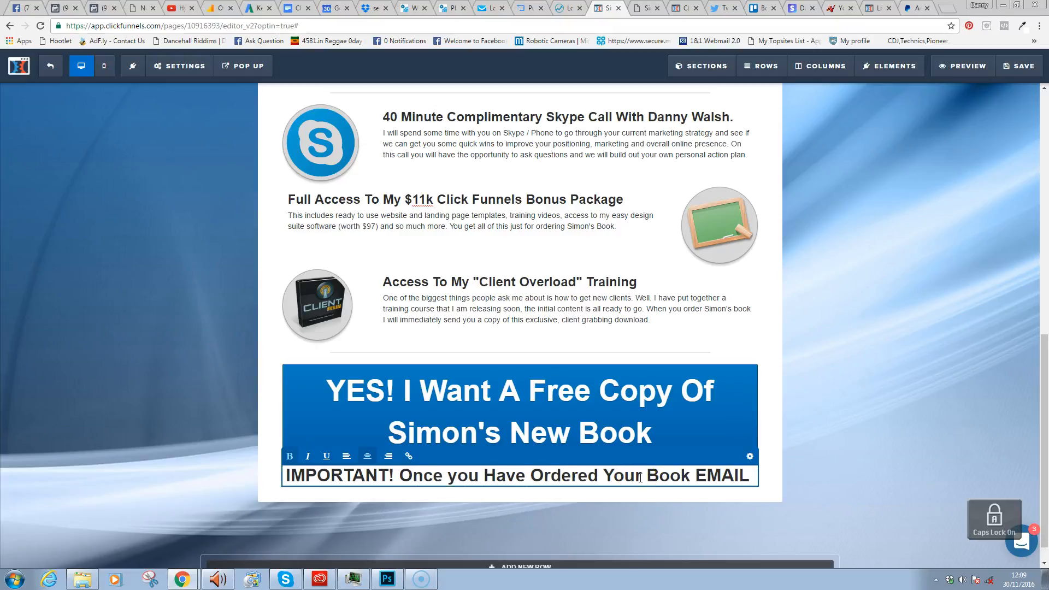
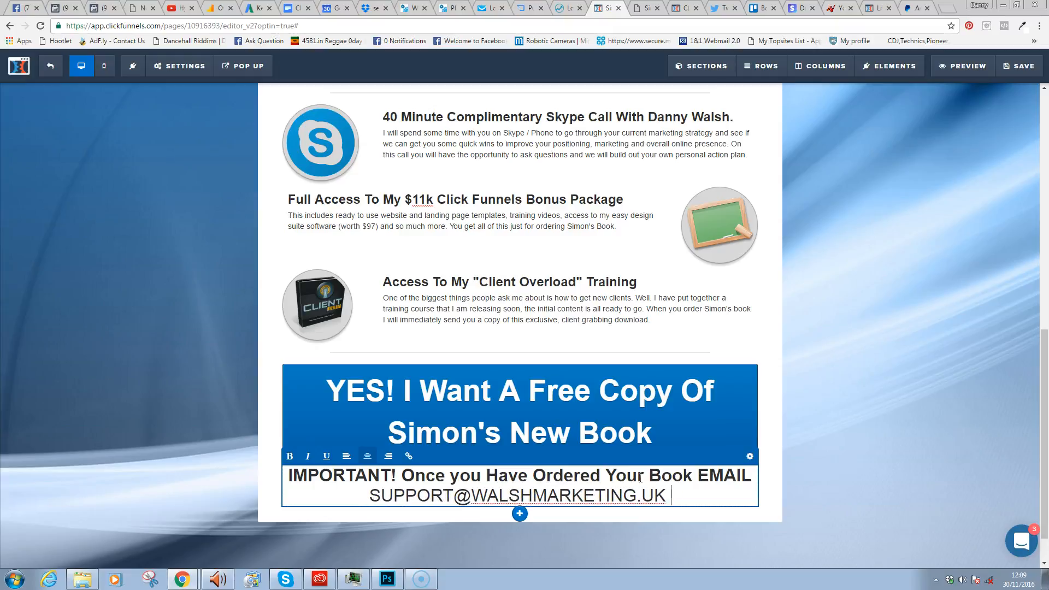
pyautogui.press('capslock')
# - Finish the notice with the order-copy request ending 'Listed Above.' and make it all bold
pyautogui.write('With A')
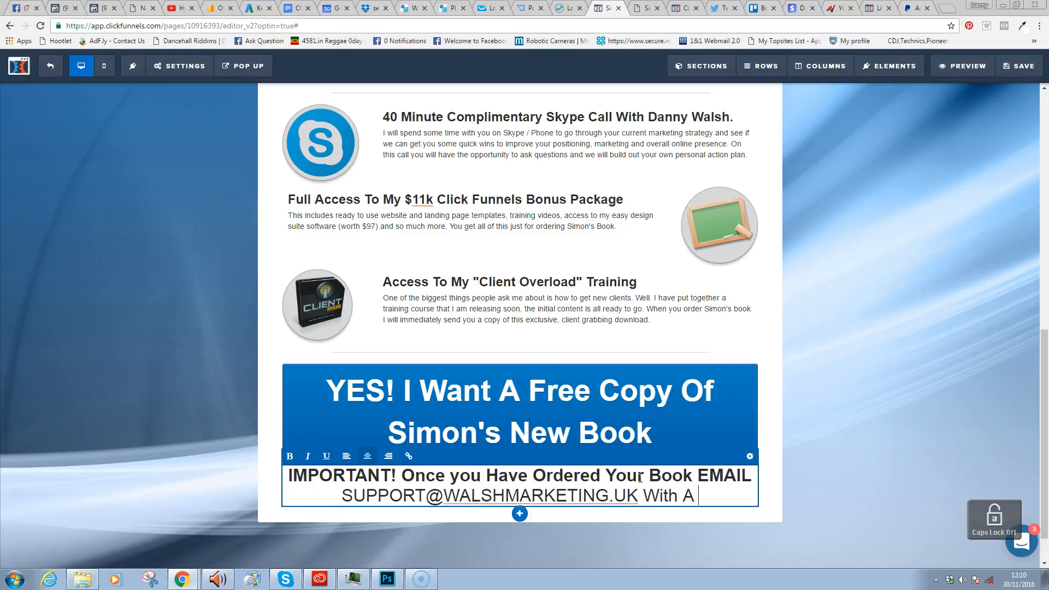
pyautogui.write(' Copy Og')
pyautogui.press('BackSpace')
pyautogui.write('f Your Order Confirmation From Simon And I wi')
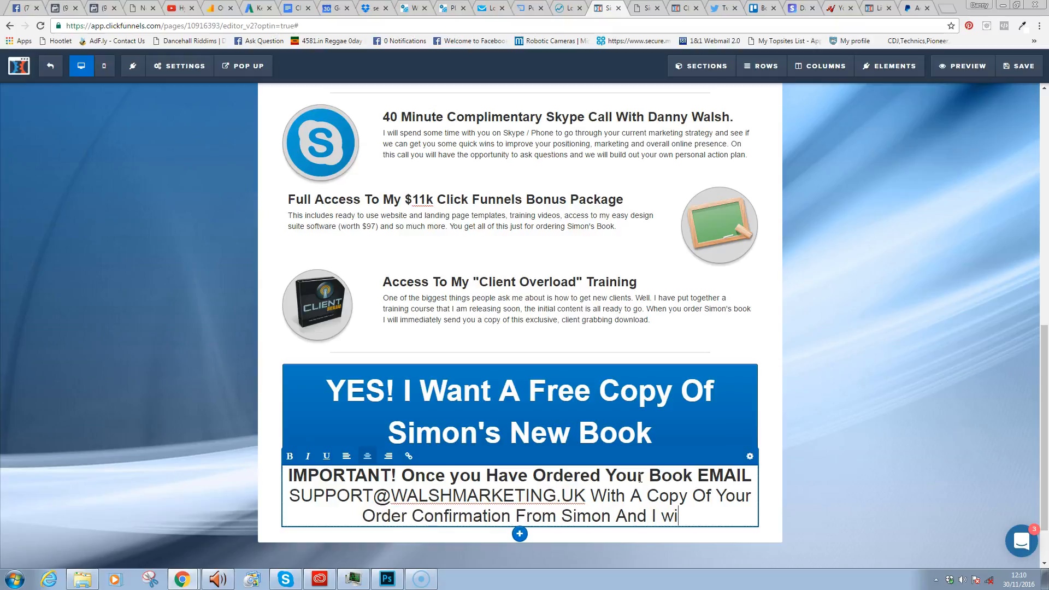
pyautogui.write('Send UYo')
pyautogui.press('BackSpace')
pyautogui.press('BackSpace')
pyautogui.press('BackSpace')
pyautogui.write('You All POf')
pyautogui.press('BackSpace')
pyautogui.press('BackSpace')
pyautogui.press('BackSpace')
pyautogui.write('Of')
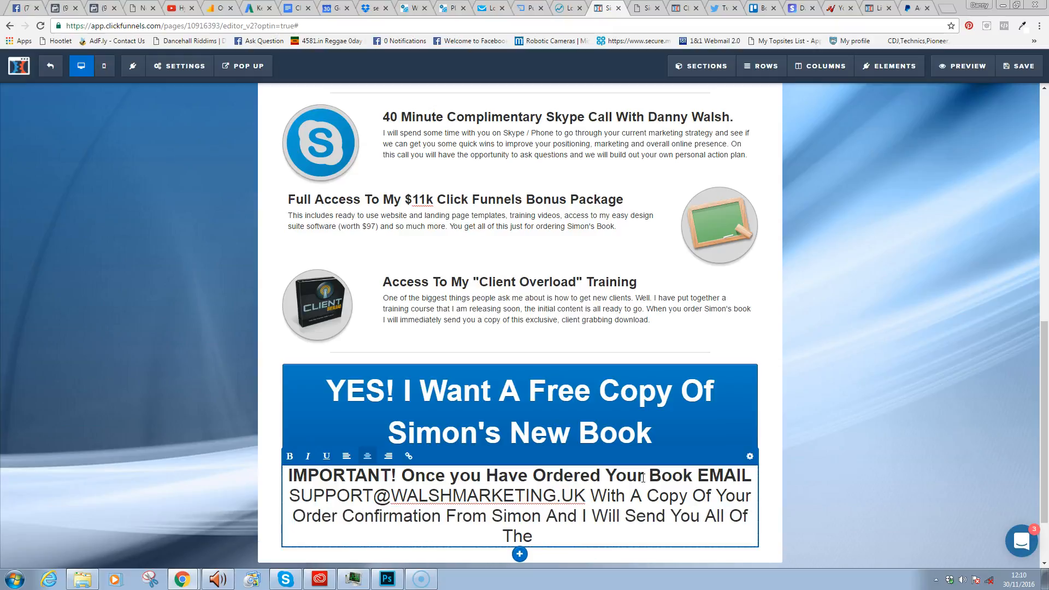
pyautogui.write('Material Listed Av')
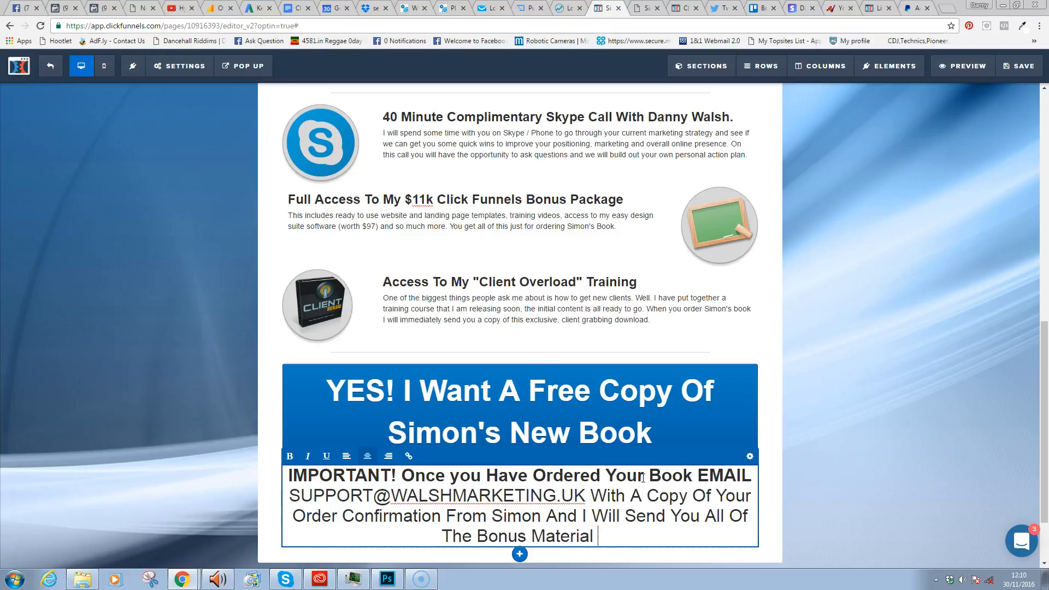
pyautogui.press('BackSpace')
pyautogui.write('bove.')
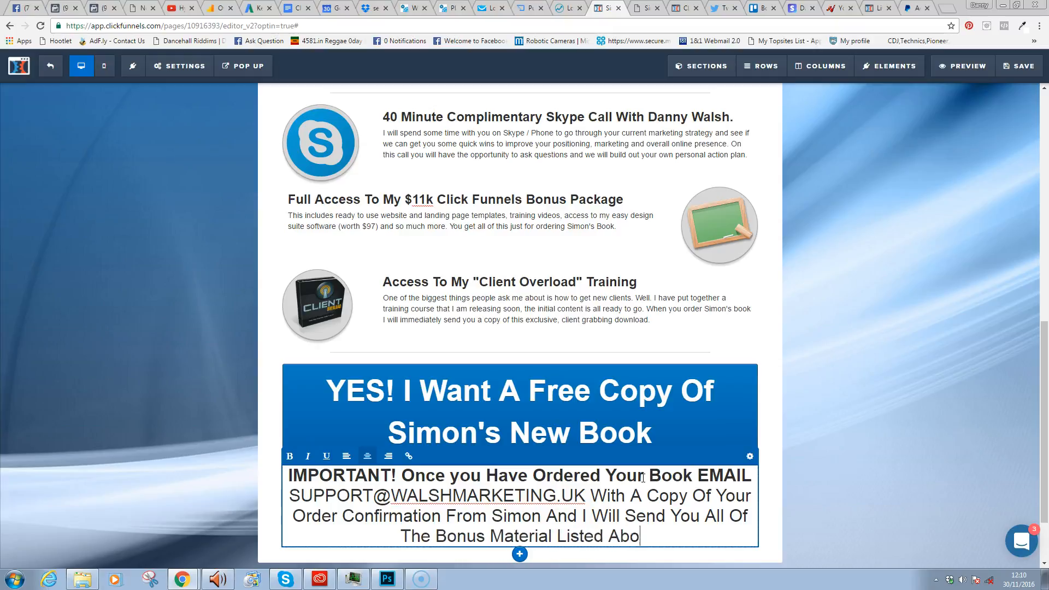
pyautogui.press('BackSpace')
pyautogui.click(665, 209)
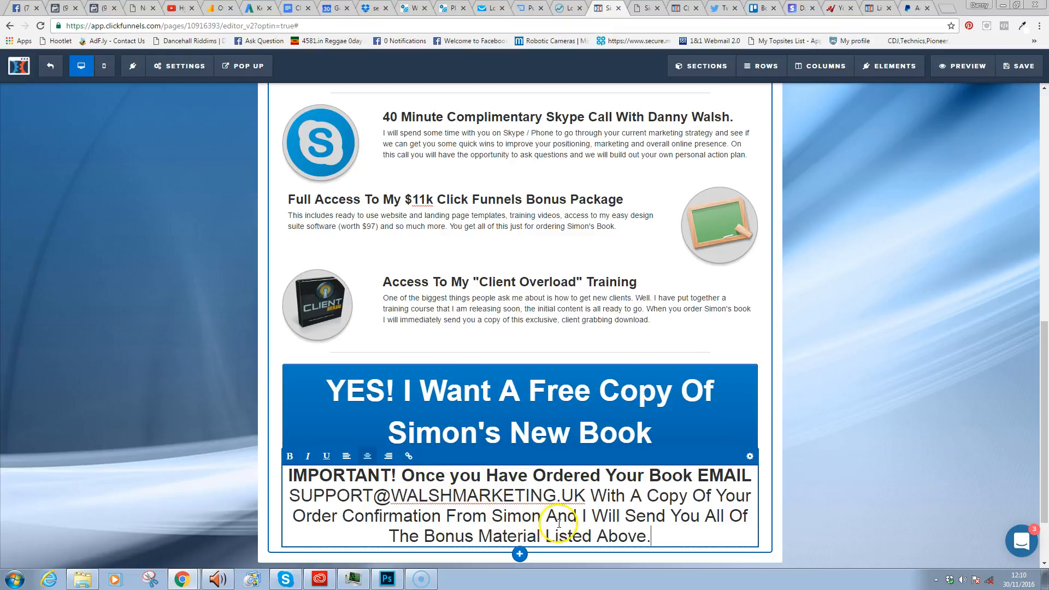
pyautogui.hotkey('ctrl', 'a')
pyautogui.hotkey('ctrl', 'b')
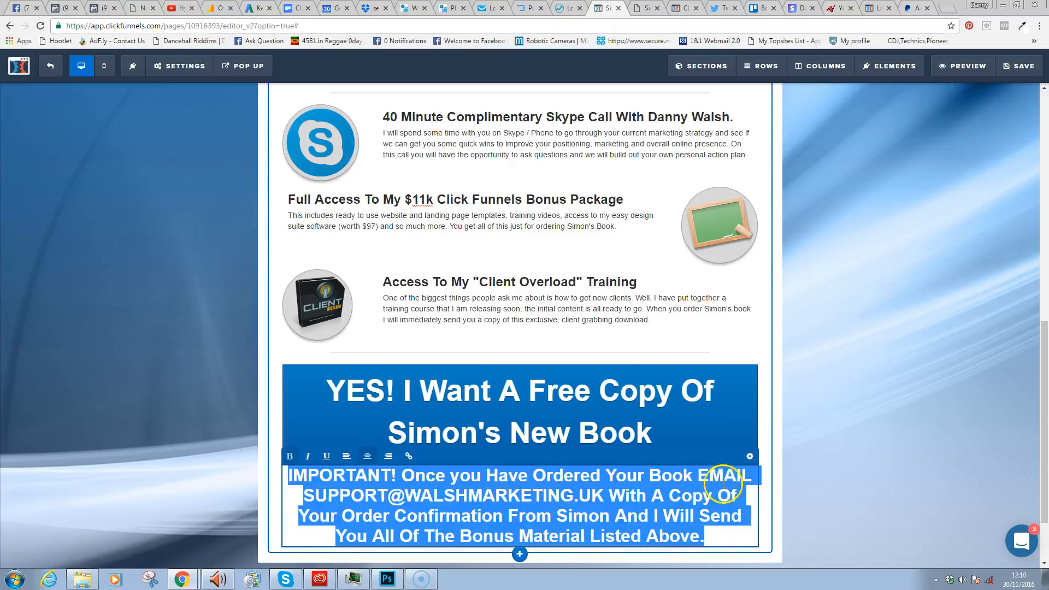
# - Give the notice a spinning fa-bullhorn start icon and raise its top margin from 10 to 20
pyautogui.click(767, 492)
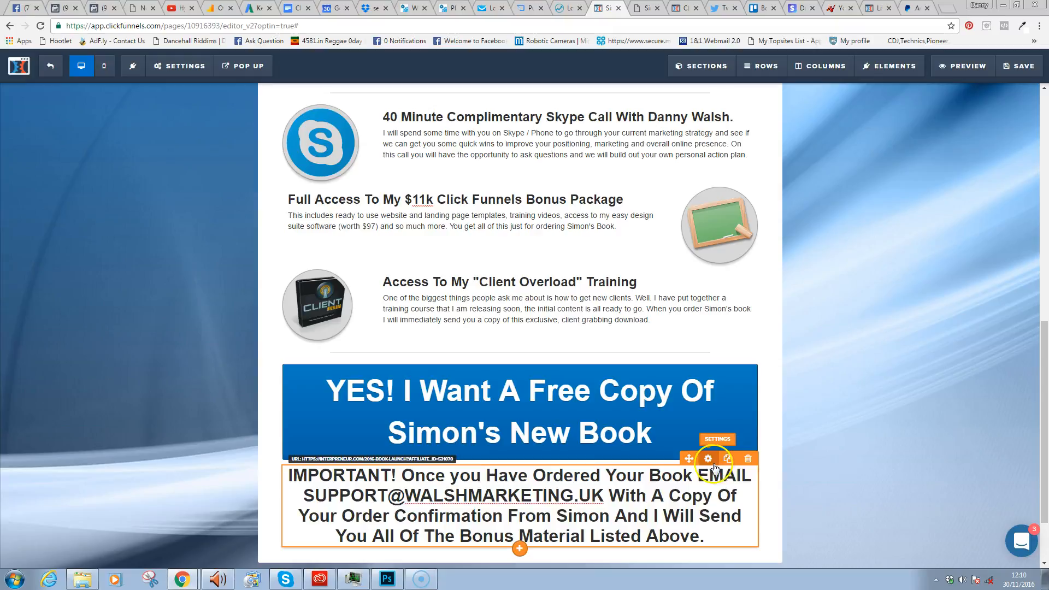
pyautogui.click(709, 462)
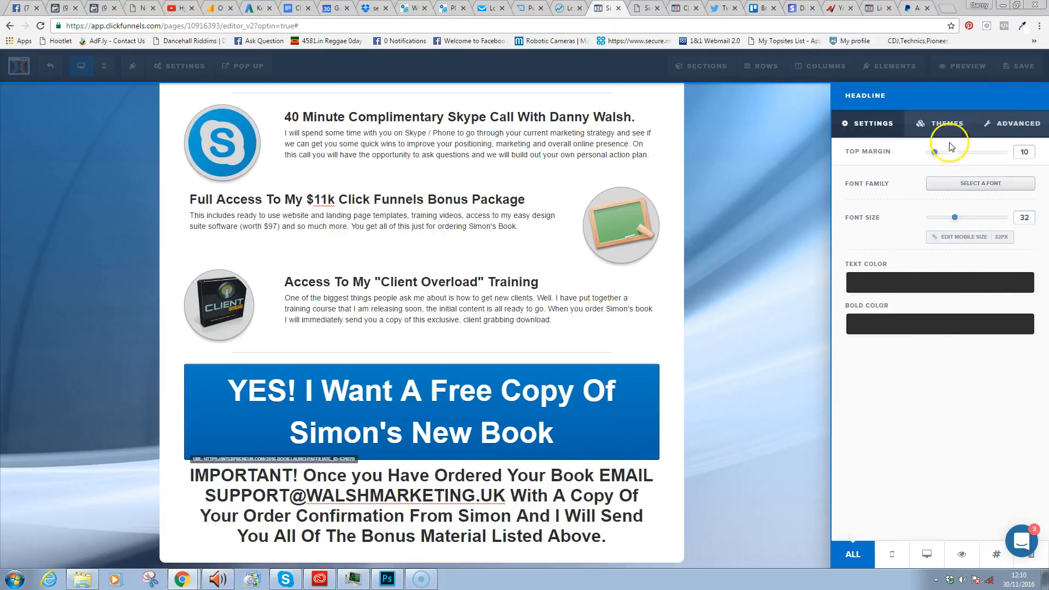
pyautogui.click(1011, 124)
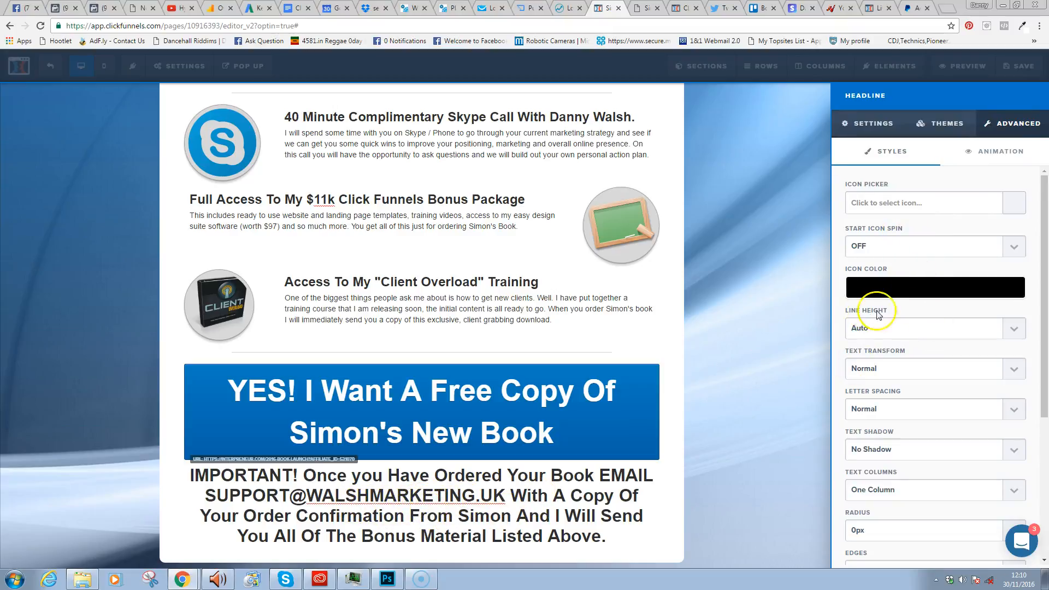
pyautogui.click(908, 247)
pyautogui.click(874, 274)
pyautogui.click(1018, 209)
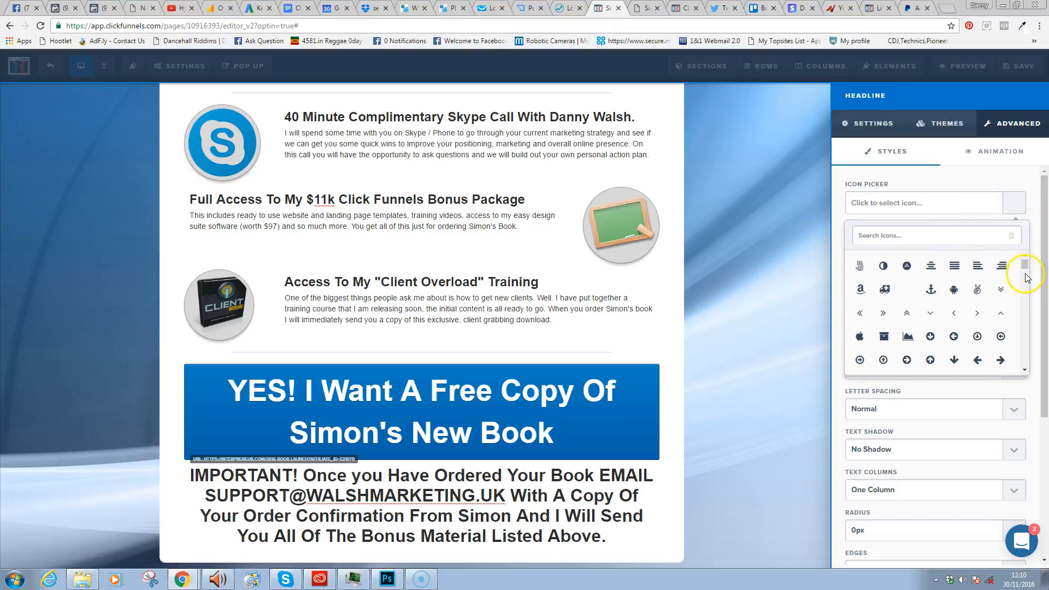
pyautogui.moveTo(1025, 268); pyautogui.dragTo(1026, 282)
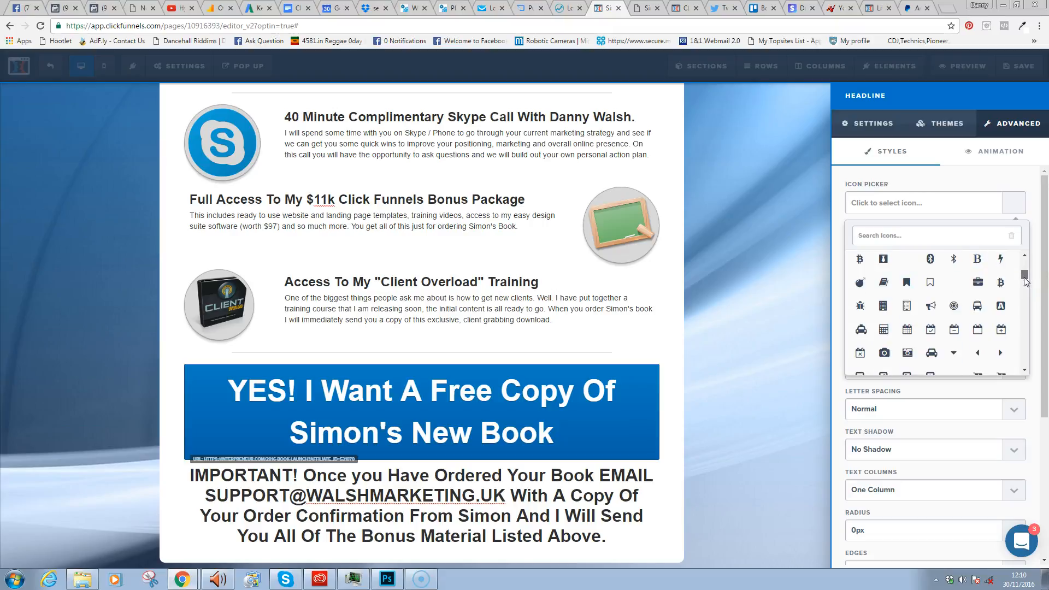
pyautogui.click(930, 305)
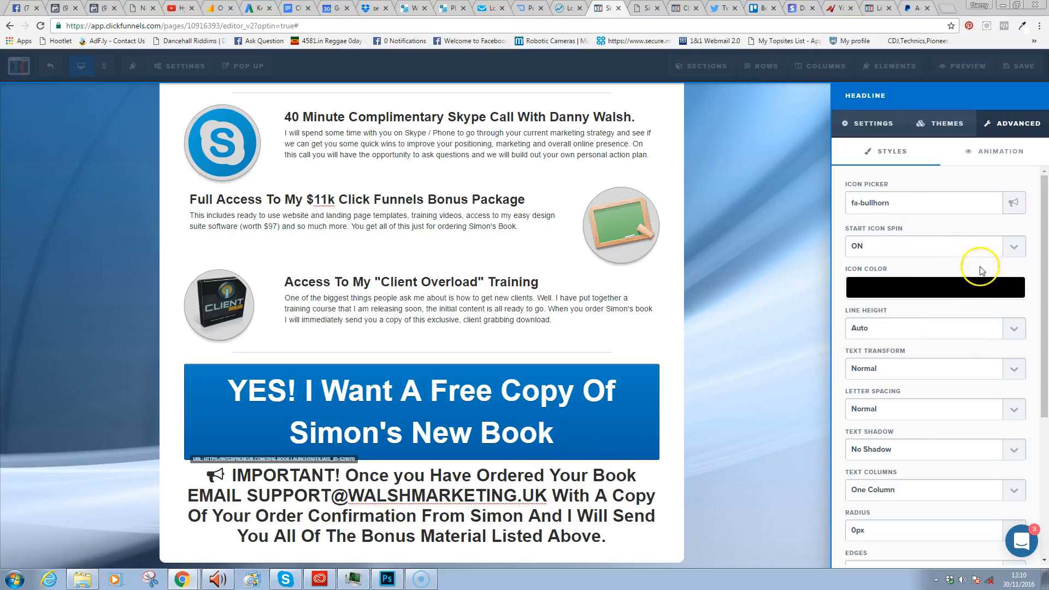
pyautogui.click(886, 130)
pyautogui.moveTo(936, 153); pyautogui.dragTo(943, 154)
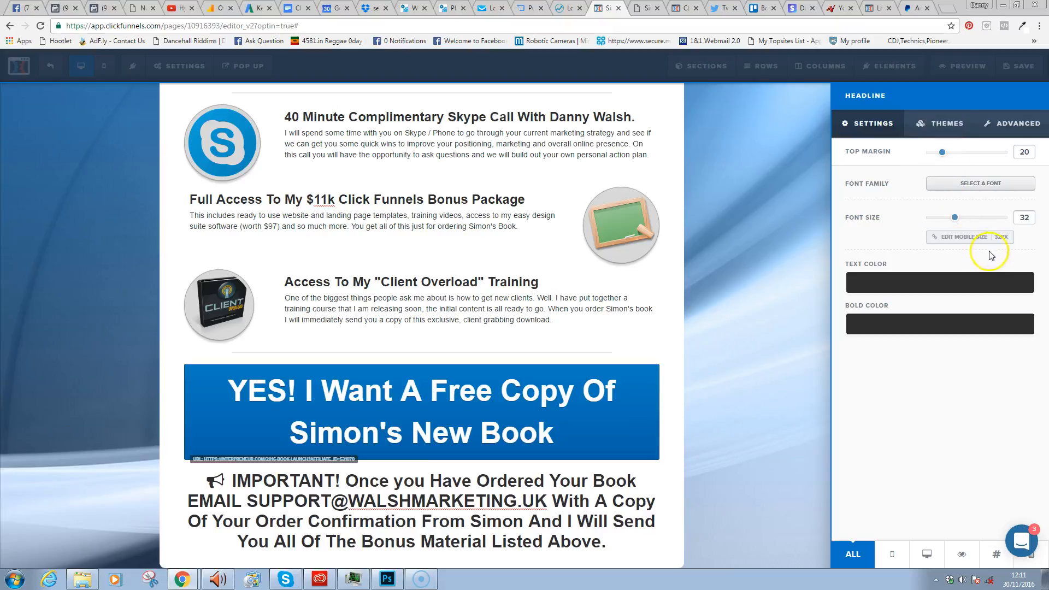
# - Set the notice font to Raleway, unbold it, and bold only the EMAIL address portion
pyautogui.click(978, 183)
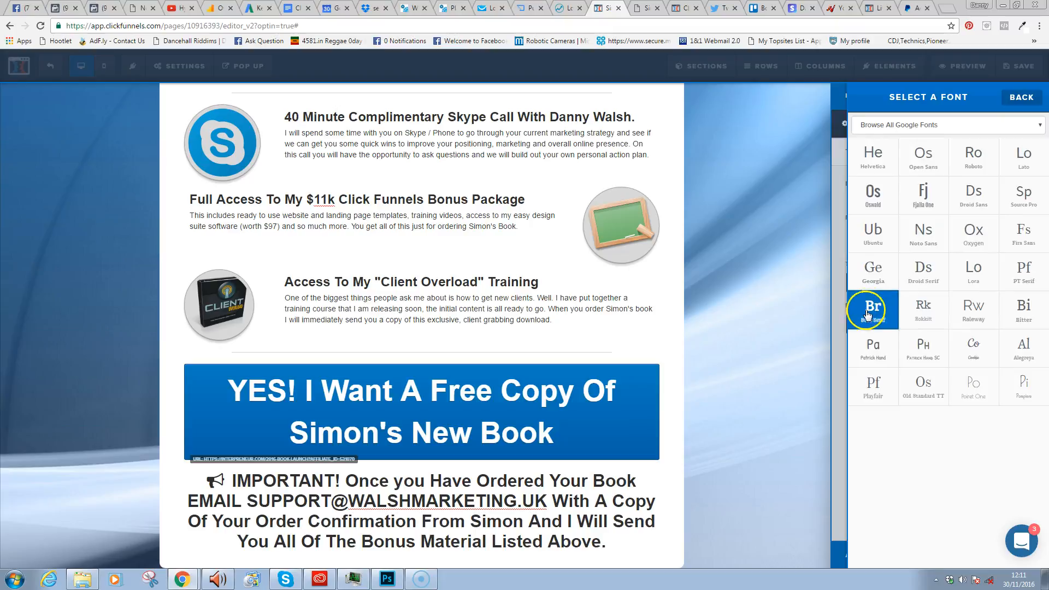
pyautogui.click(987, 312)
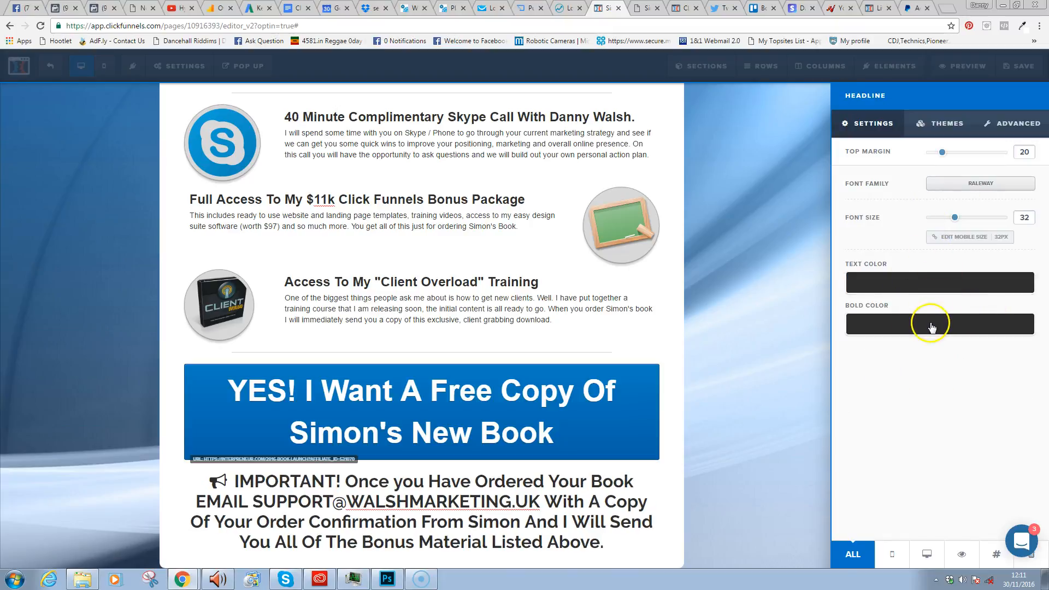
pyautogui.click(533, 494)
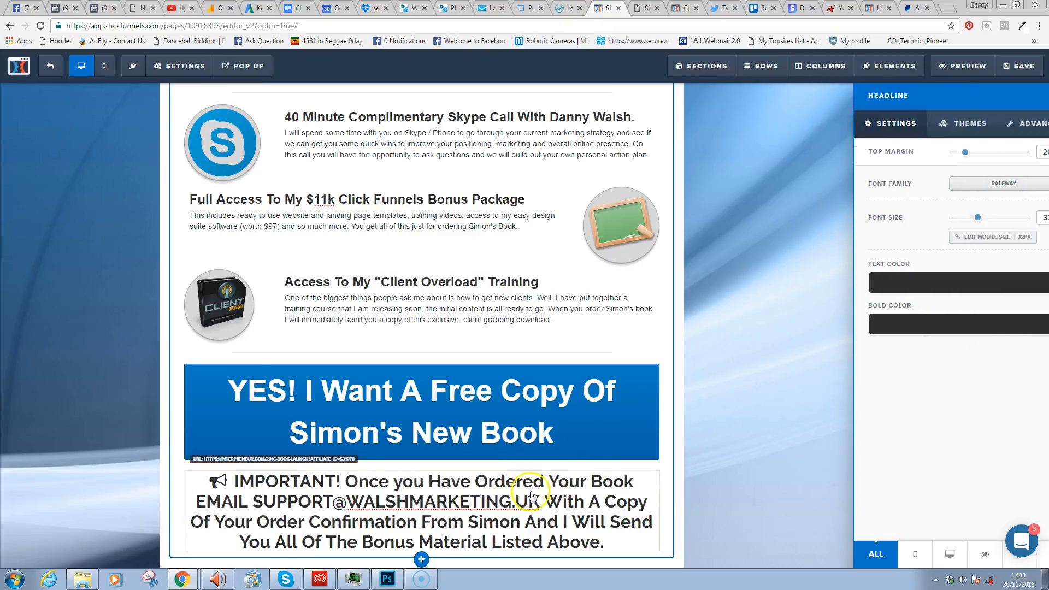
pyautogui.tripleClick(536, 504)
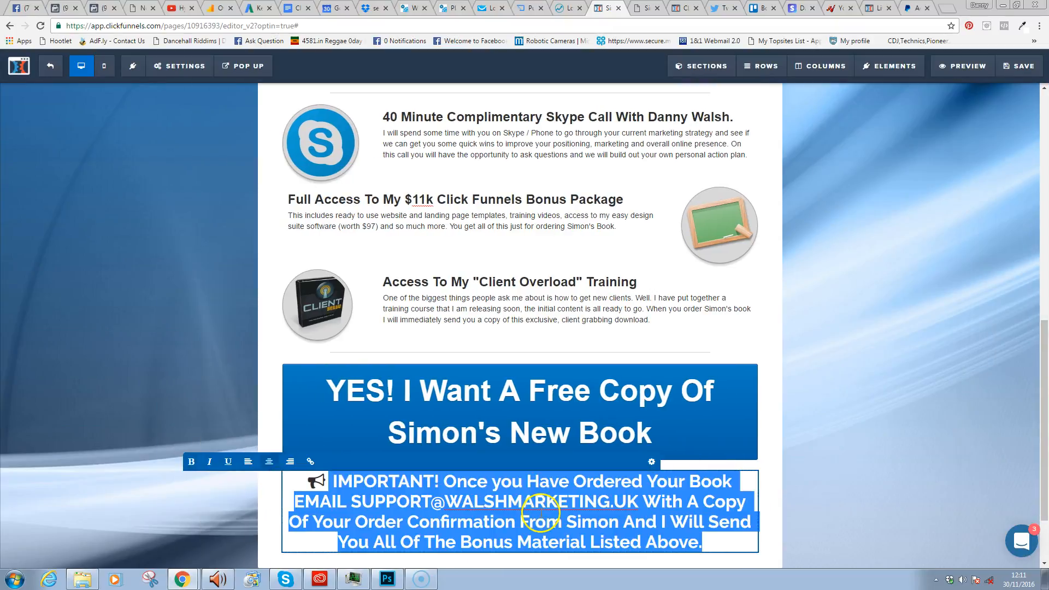
pyautogui.click(191, 462)
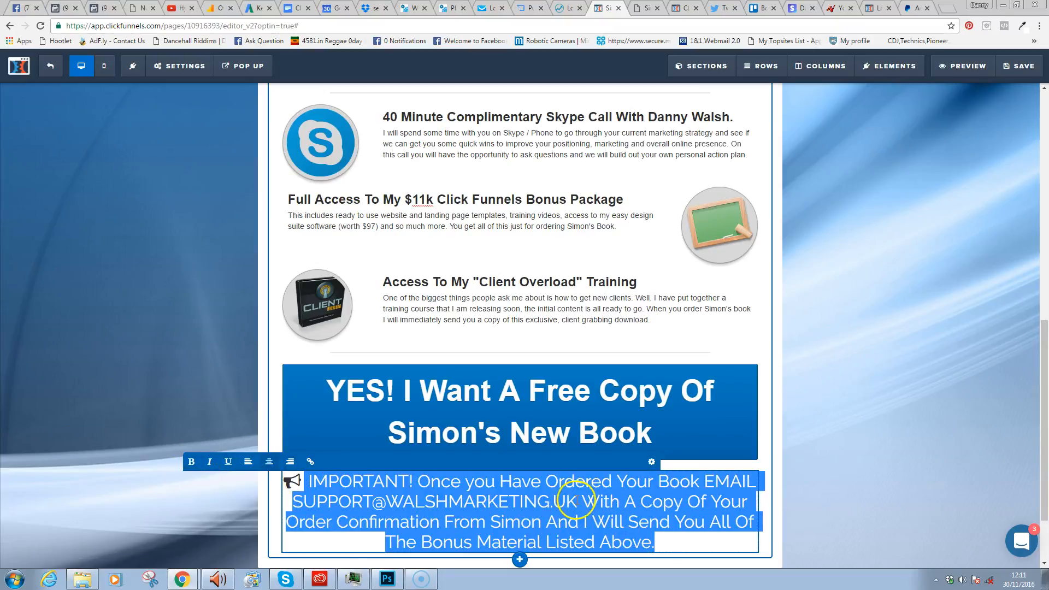
pyautogui.click(915, 462)
pyautogui.doubleClick(644, 511)
pyautogui.click(577, 501)
pyautogui.moveTo(577, 501); pyautogui.dragTo(707, 474)
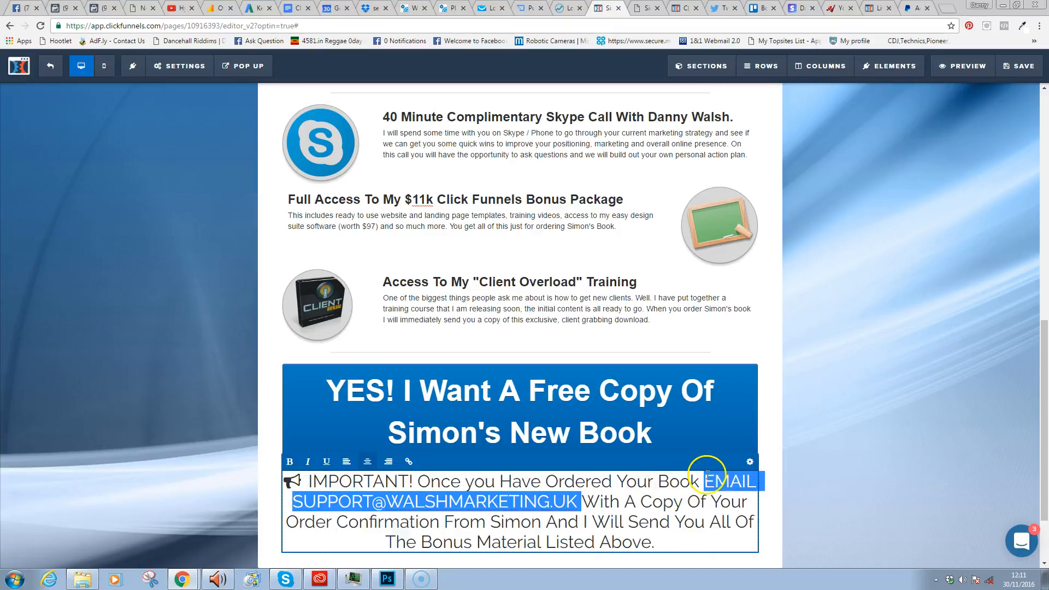
pyautogui.hotkey('ctrl', 'b')
pyautogui.click(890, 480)
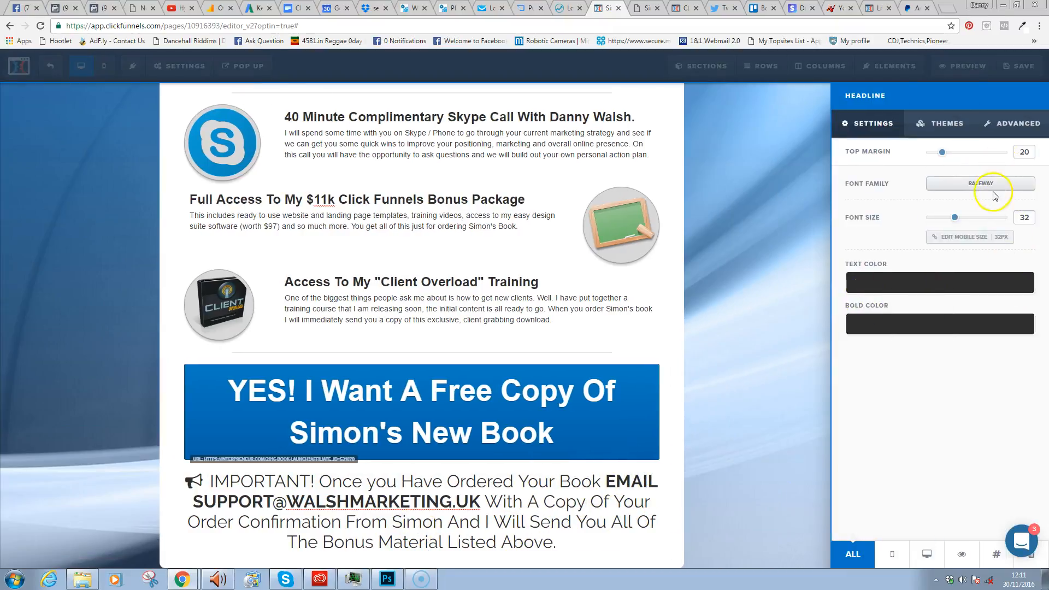
# - Try Fira Sans, then switch the notice to the Bitter font
pyautogui.click(990, 185)
pyautogui.click(1026, 236)
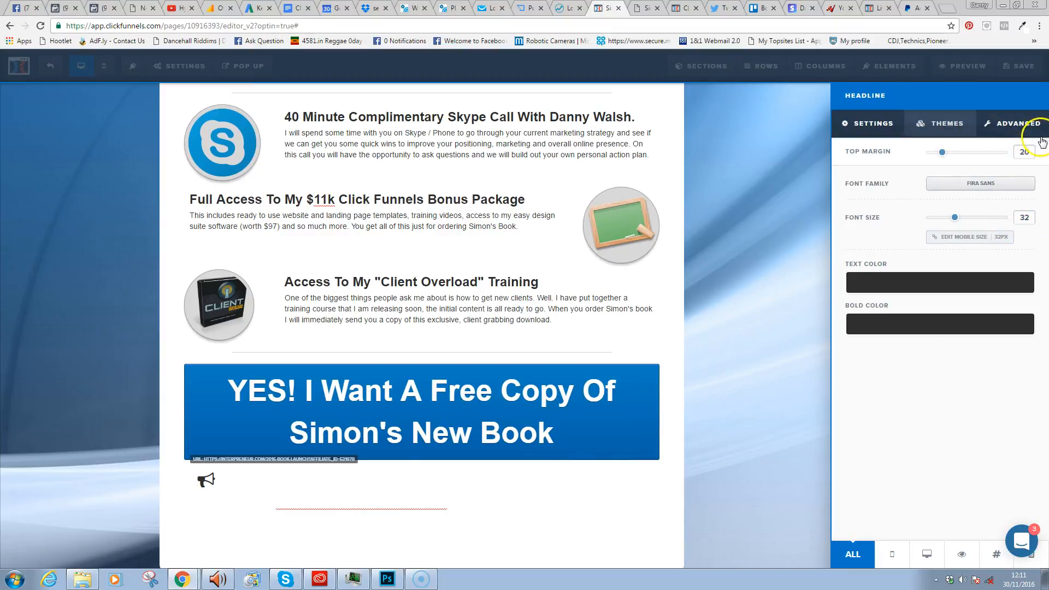
pyautogui.click(979, 184)
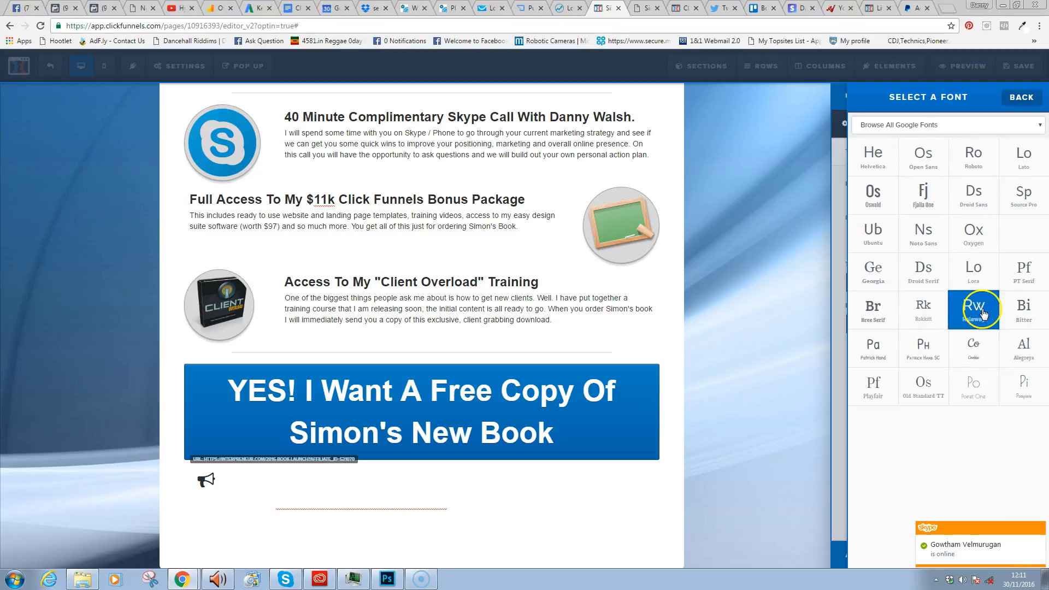
pyautogui.click(1018, 309)
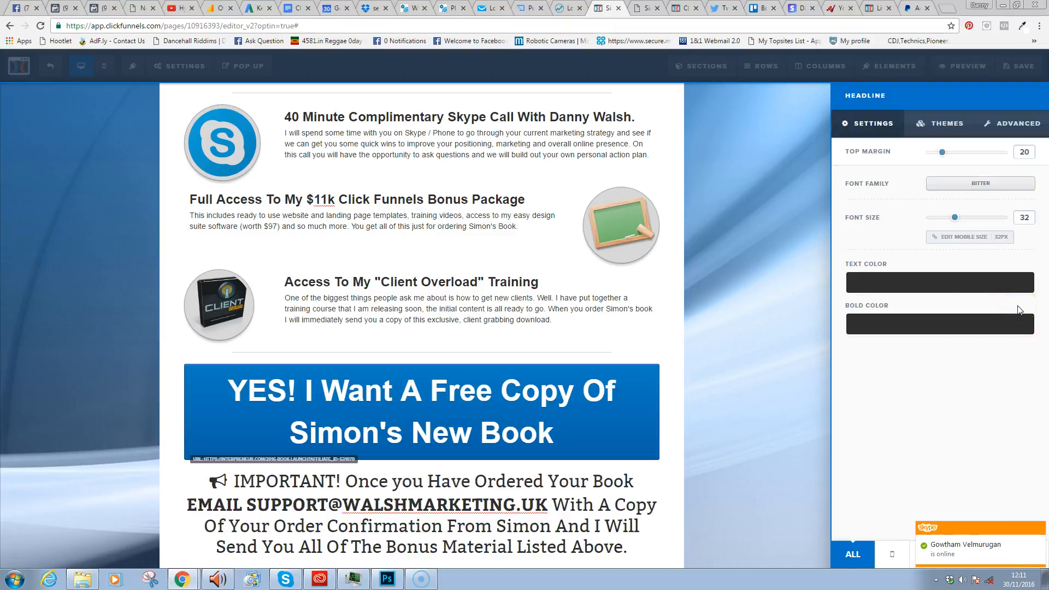
pyautogui.click(979, 183)
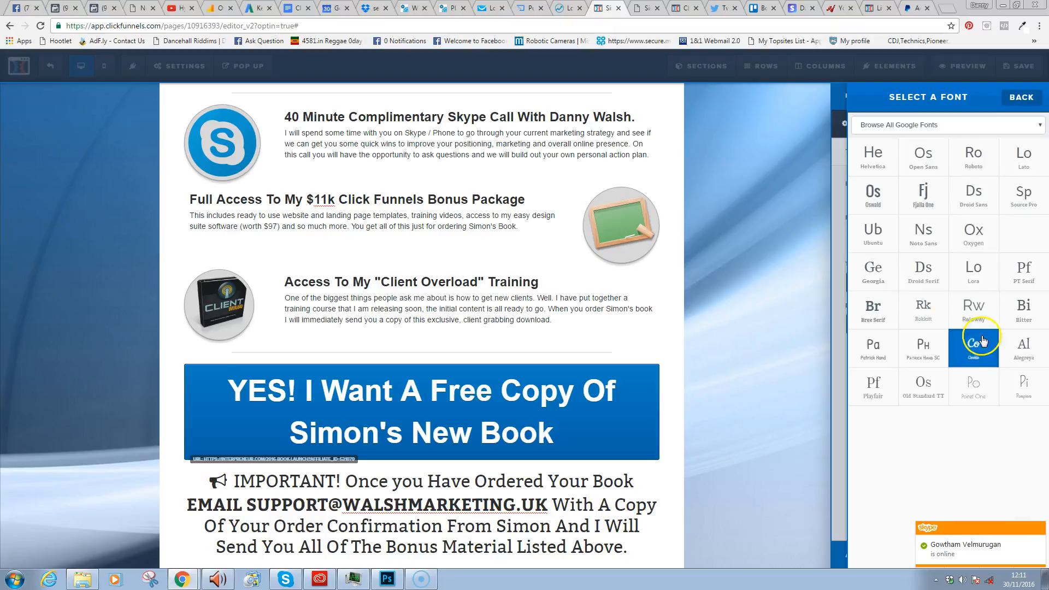
# - Set the IMPORTANT notice to Pompiere, push it lower, and enlarge its text to 50
pyautogui.click(1028, 387)
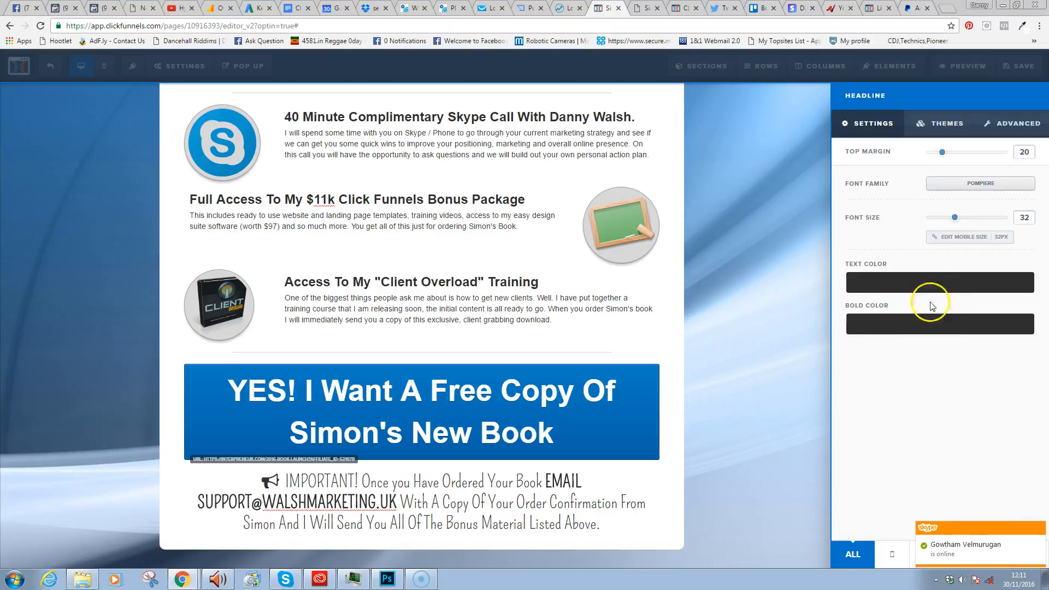
pyautogui.moveTo(950, 149); pyautogui.dragTo(961, 157)
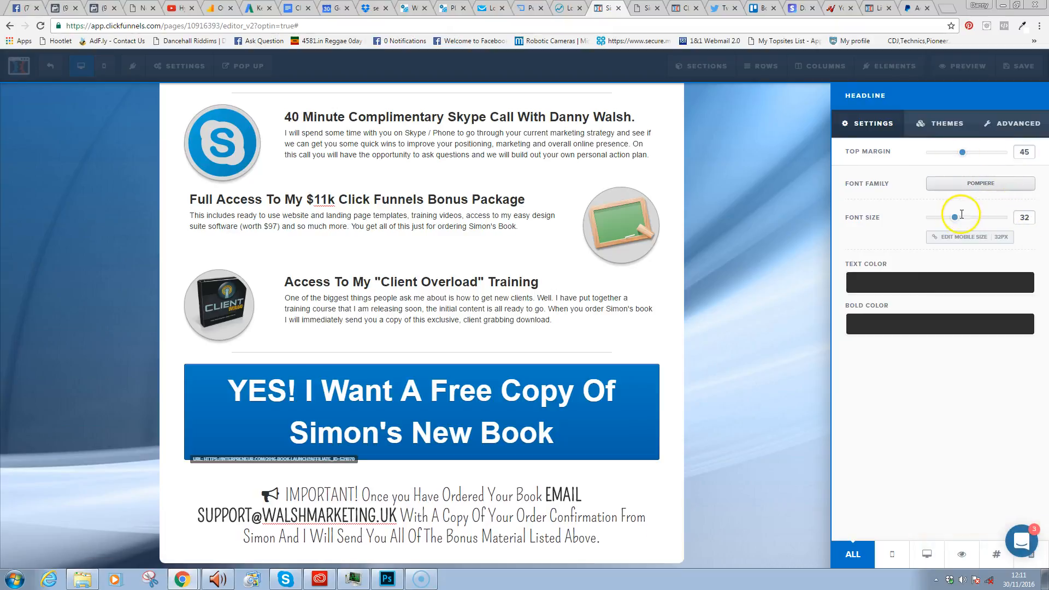
pyautogui.moveTo(965, 222); pyautogui.dragTo(975, 224)
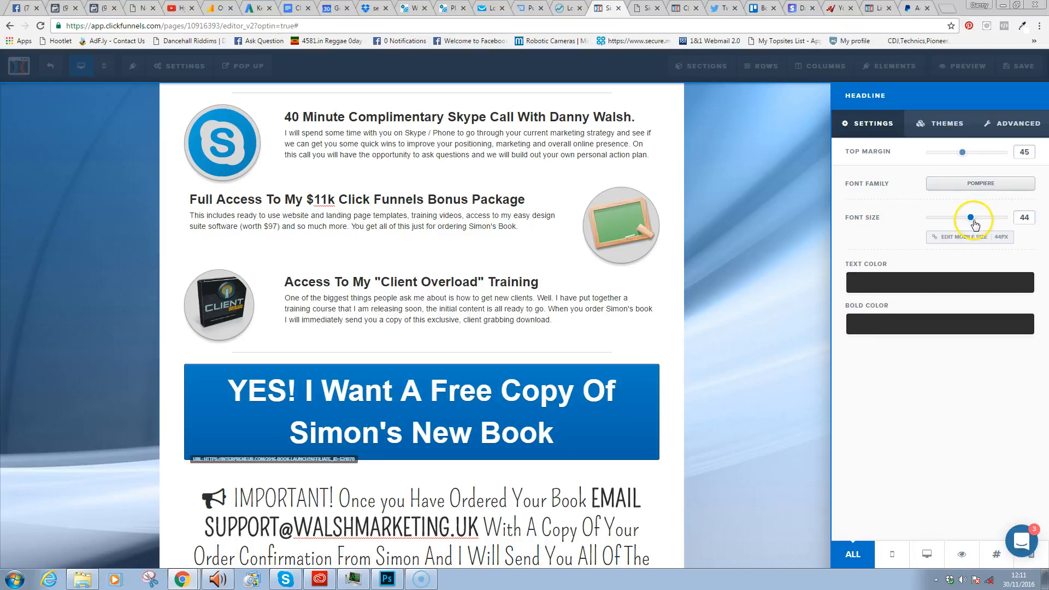
pyautogui.click(784, 327)
pyautogui.scroll(-3, 749, 426)
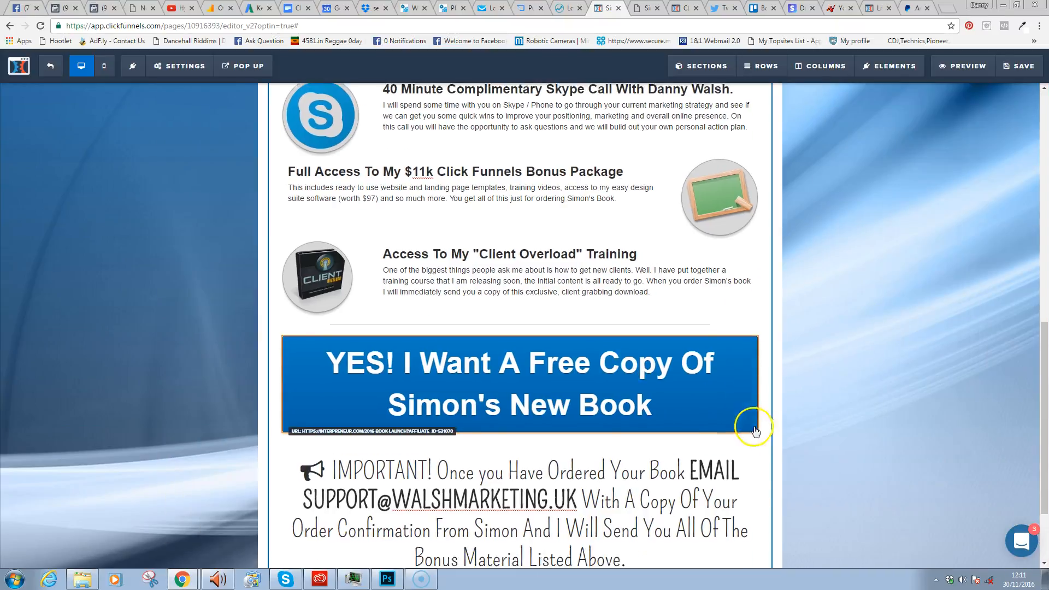
pyautogui.click(527, 426)
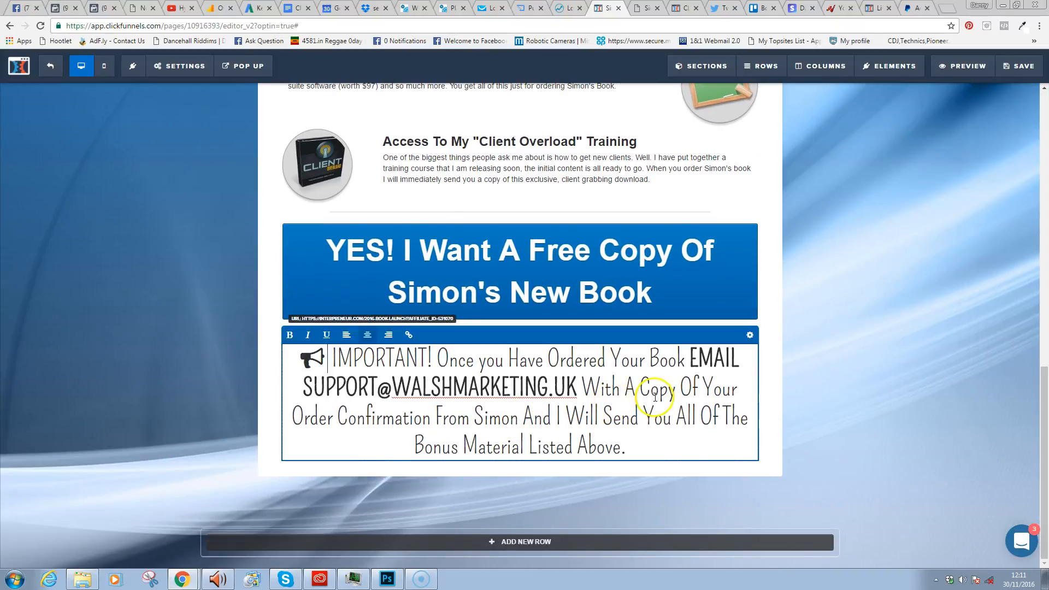
pyautogui.click(751, 335)
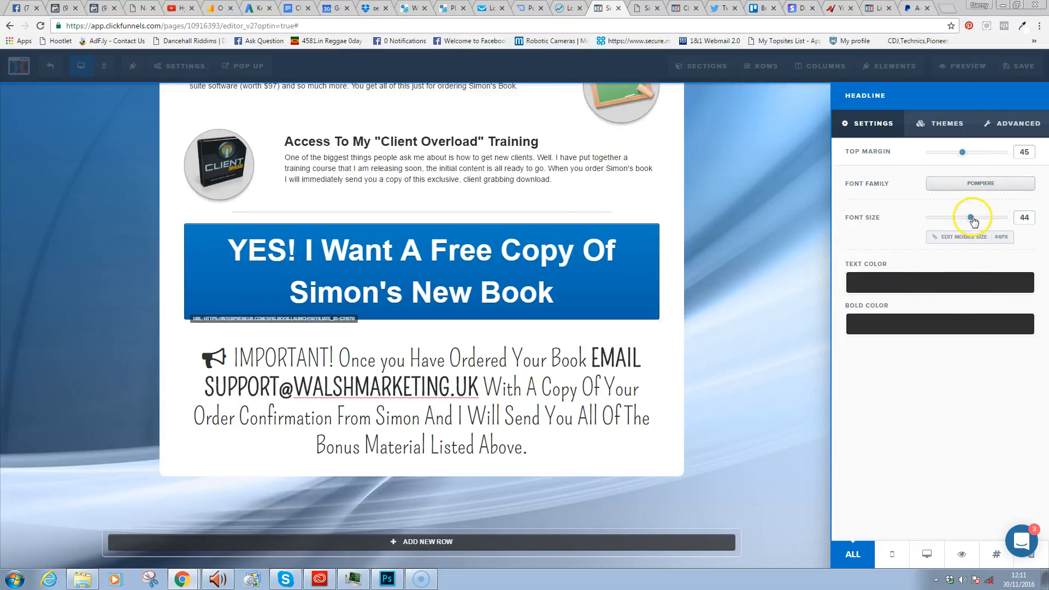
pyautogui.moveTo(973, 220); pyautogui.dragTo(981, 222)
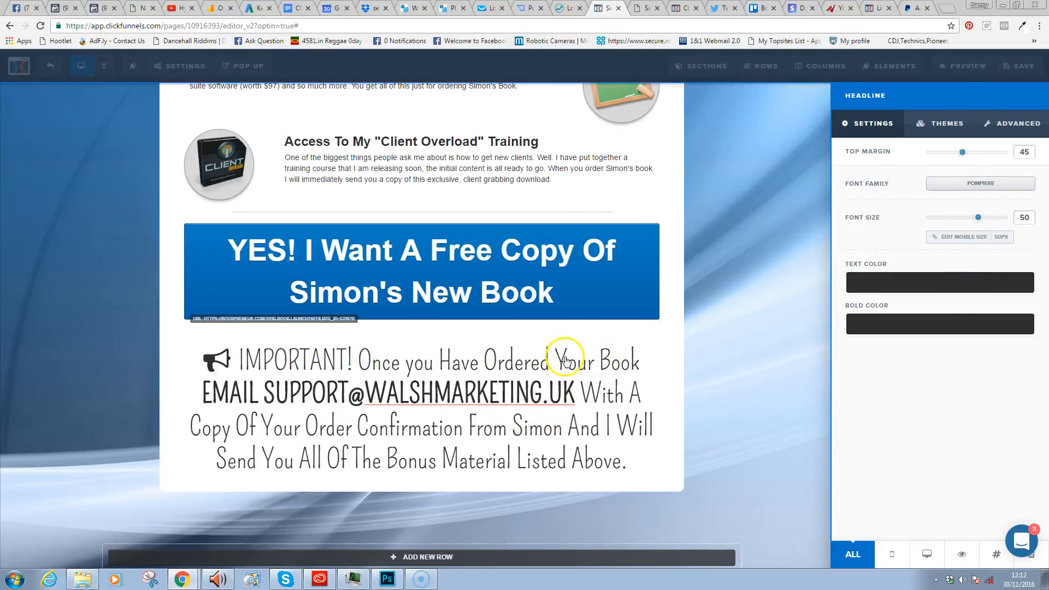
pyautogui.click(575, 184)
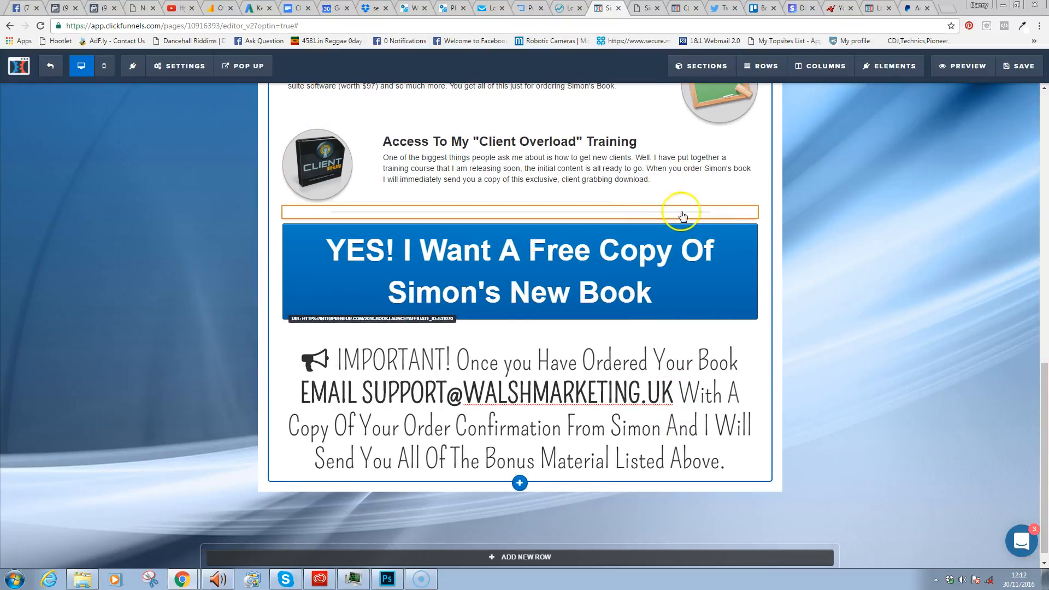
# - Duplicate the divider below the YES button and give the notice an 18px mobile font size
pyautogui.click(730, 200)
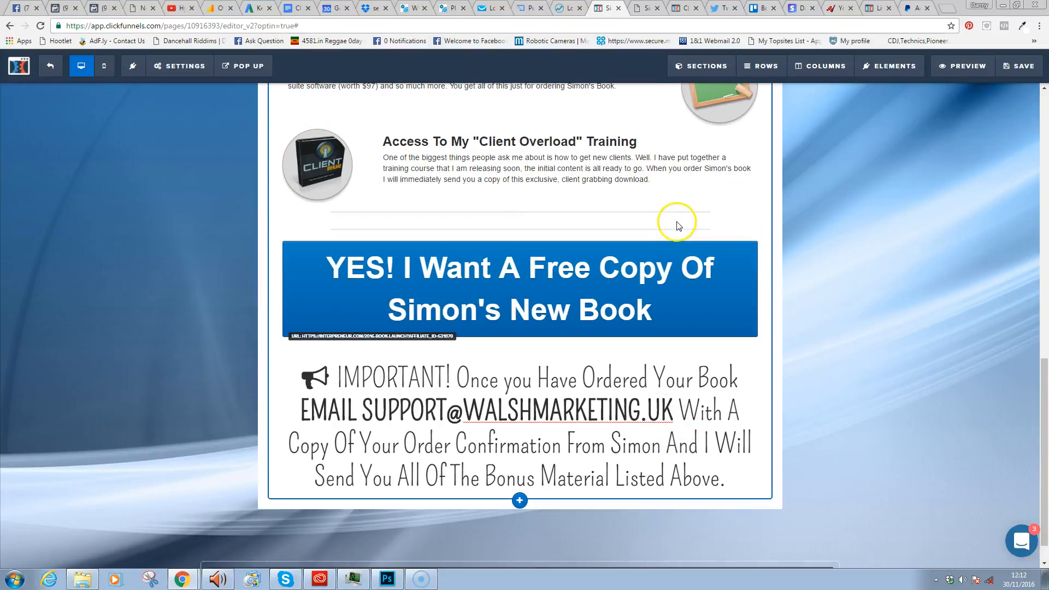
pyautogui.moveTo(673, 227); pyautogui.dragTo(655, 323)
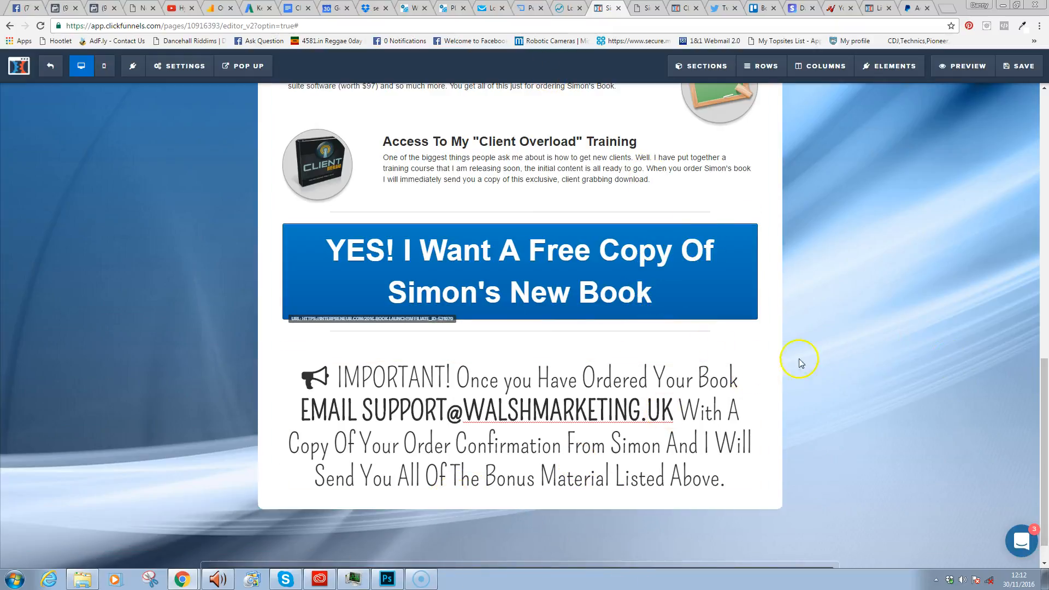
pyautogui.click(731, 371)
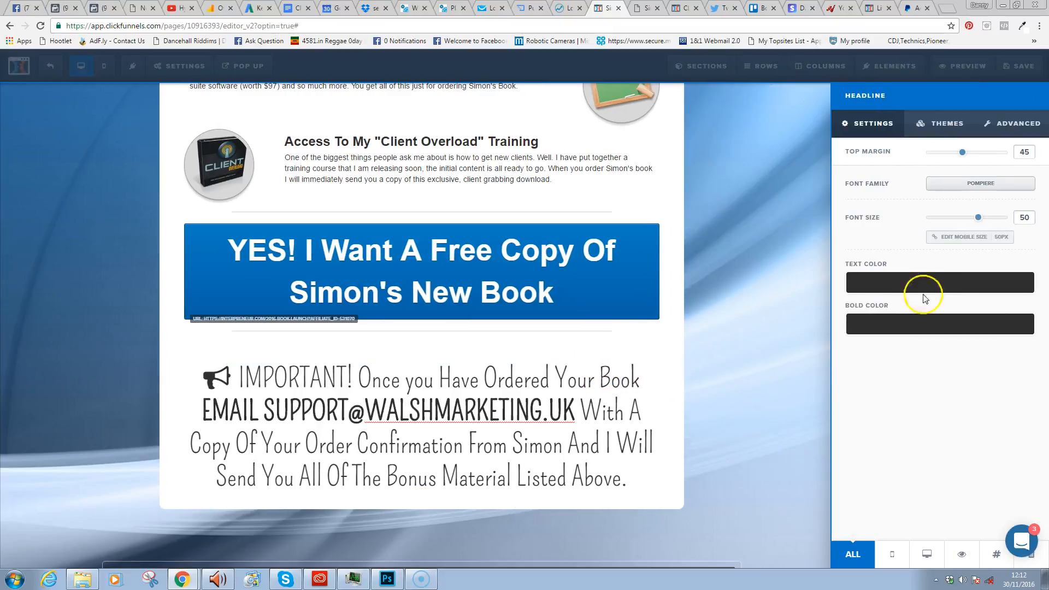
pyautogui.click(1000, 236)
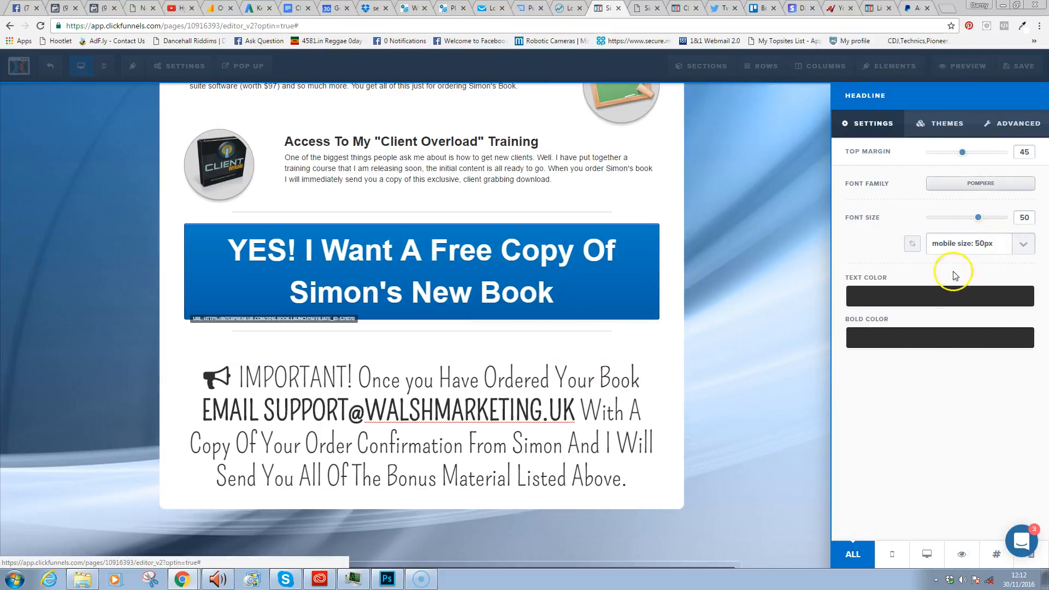
pyautogui.click(1023, 244)
pyautogui.click(988, 289)
pyautogui.click(1023, 243)
pyautogui.scroll(5, 1027, 287)
pyautogui.moveTo(1034, 291); pyautogui.dragTo(1033, 290)
pyautogui.click(989, 305)
# - Save the page and copy the divider again for use under the notice
pyautogui.click(766, 165)
pyautogui.click(1017, 65)
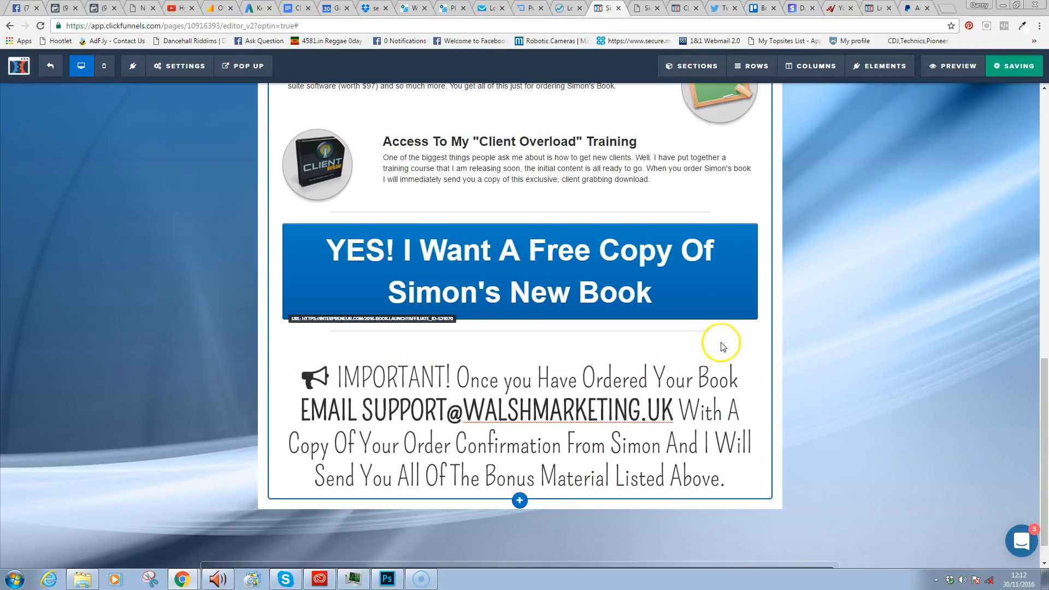
pyautogui.moveTo(710, 339)
pyautogui.click(729, 319)
# - Place the copied divider under the IMPORTANT notice and cut the notice's top margin to 40
pyautogui.moveTo(689, 336)
pyautogui.mouseDown()
pyautogui.moveTo(678, 352)
pyautogui.moveTo(675, 502)
pyautogui.moveTo(674, 453)
pyautogui.moveTo(726, 457)
pyautogui.mouseUp()
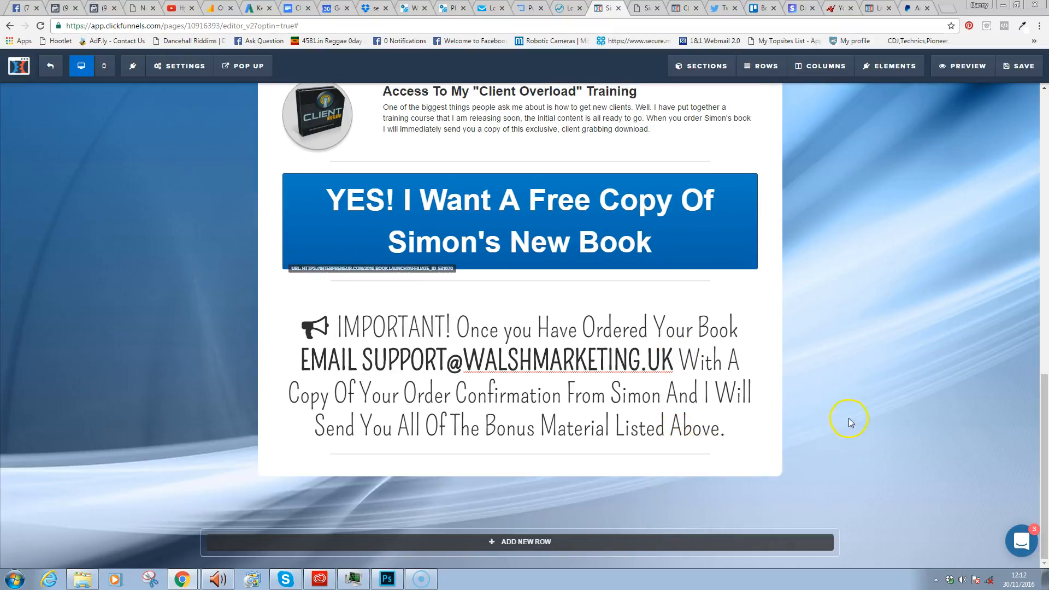
pyautogui.click(746, 300)
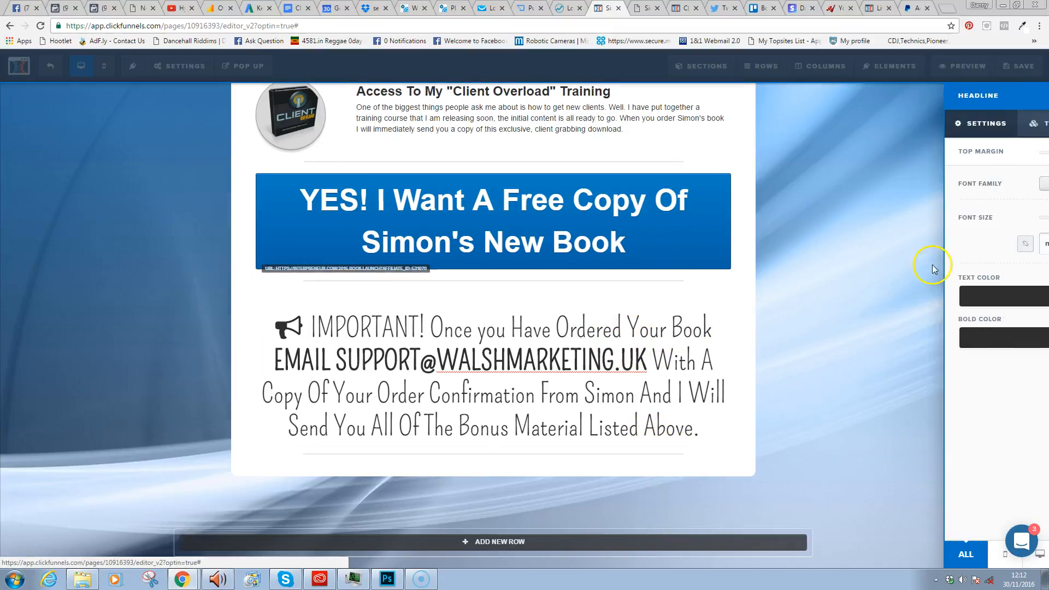
pyautogui.moveTo(966, 157); pyautogui.dragTo(943, 158)
pyautogui.click(801, 305)
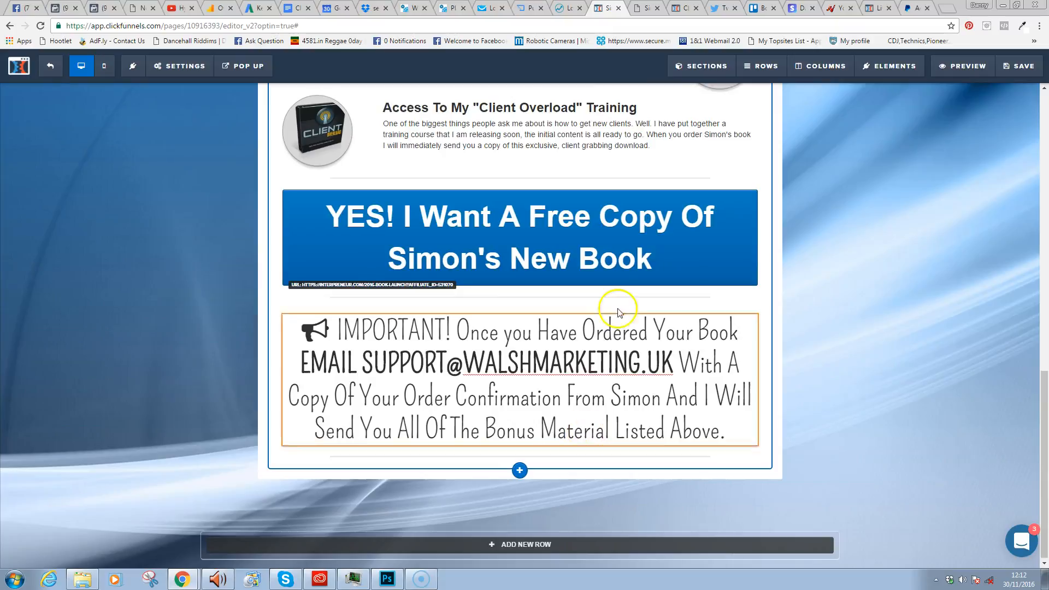
# - Save the page and review its mobile layout down to the IMPORTANT notice
pyautogui.click(1013, 77)
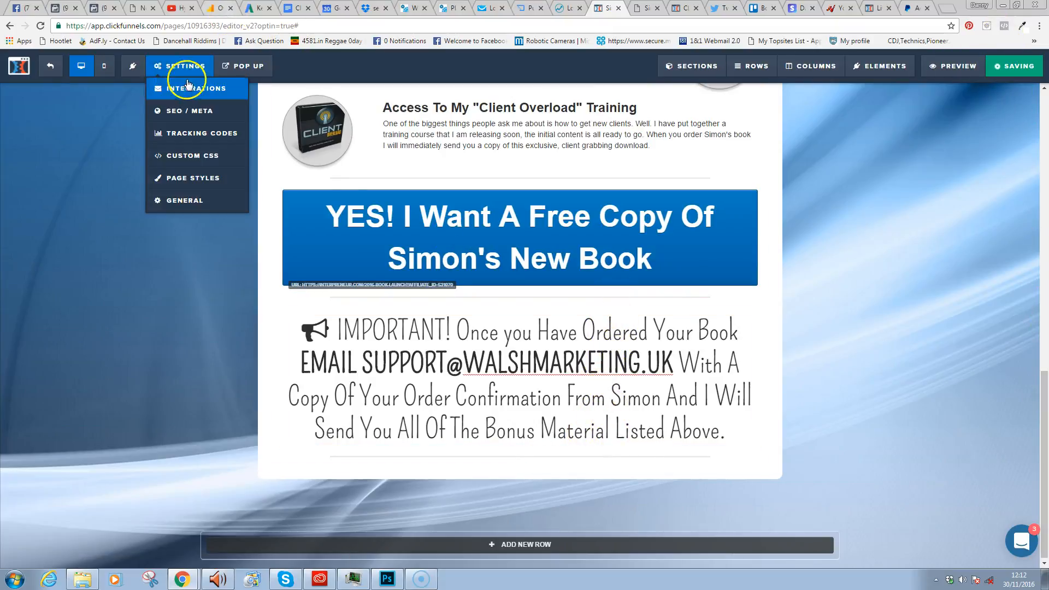
pyautogui.click(104, 68)
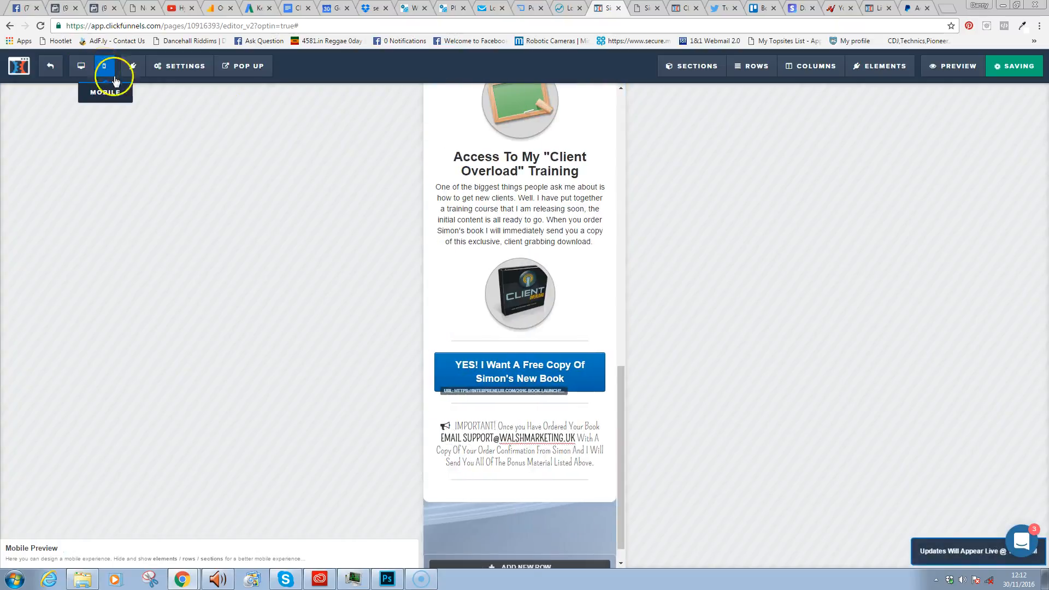
pyautogui.moveTo(622, 385); pyautogui.dragTo(596, 79)
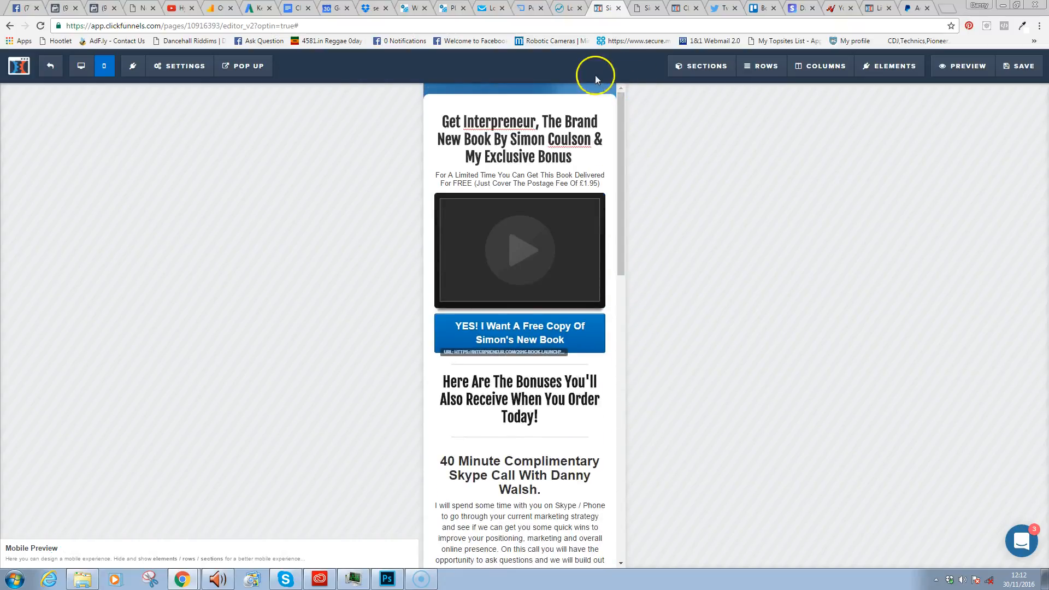
# - Return to desktop view and delete the empty row at the bottom of the page
pyautogui.click(81, 65)
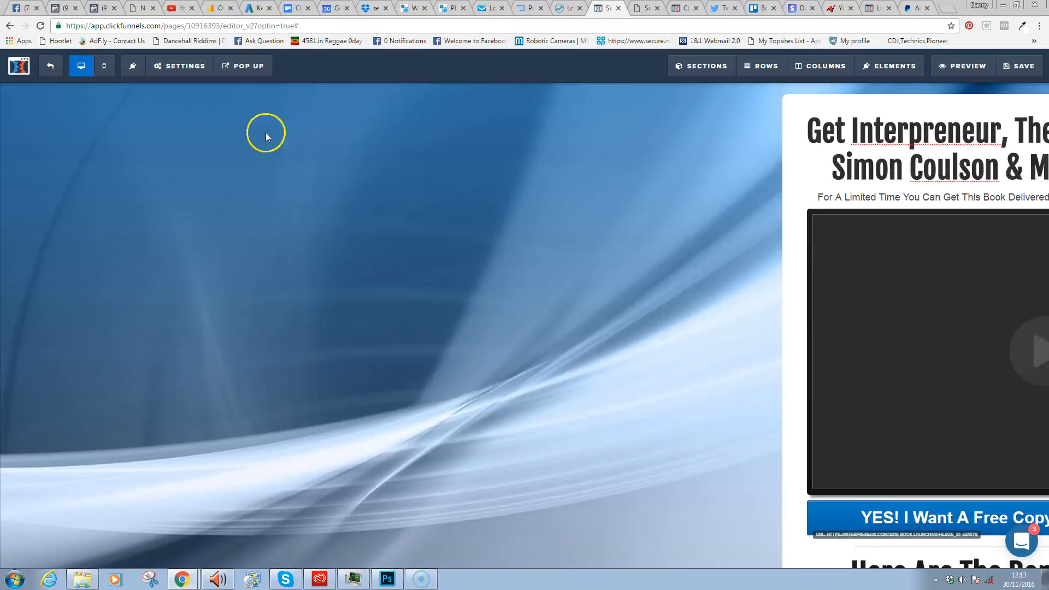
pyautogui.moveTo(1044, 241); pyautogui.dragTo(1044, 547)
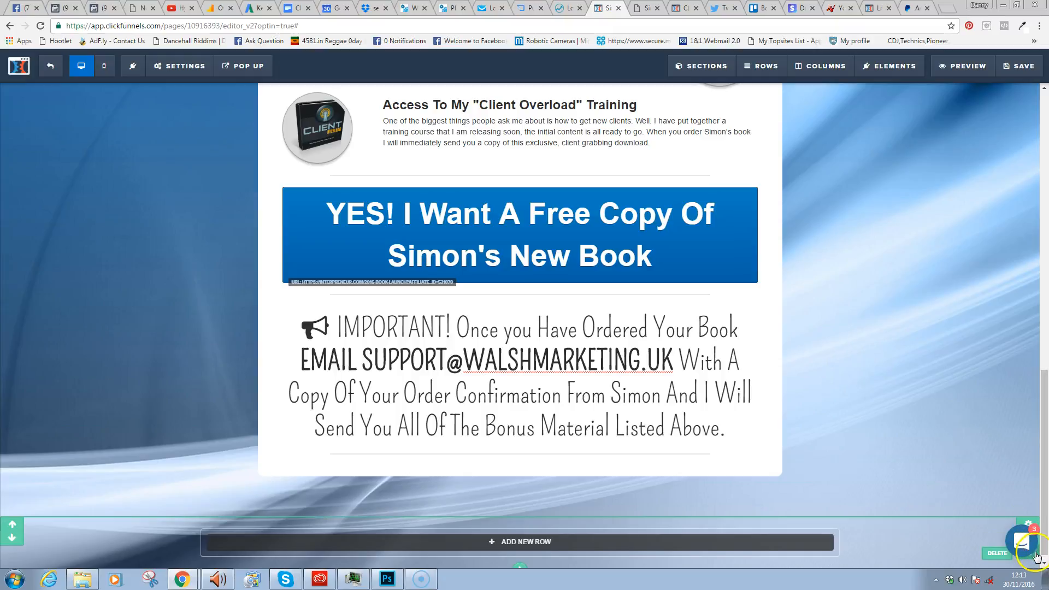
pyautogui.click(998, 553)
pyautogui.click(569, 104)
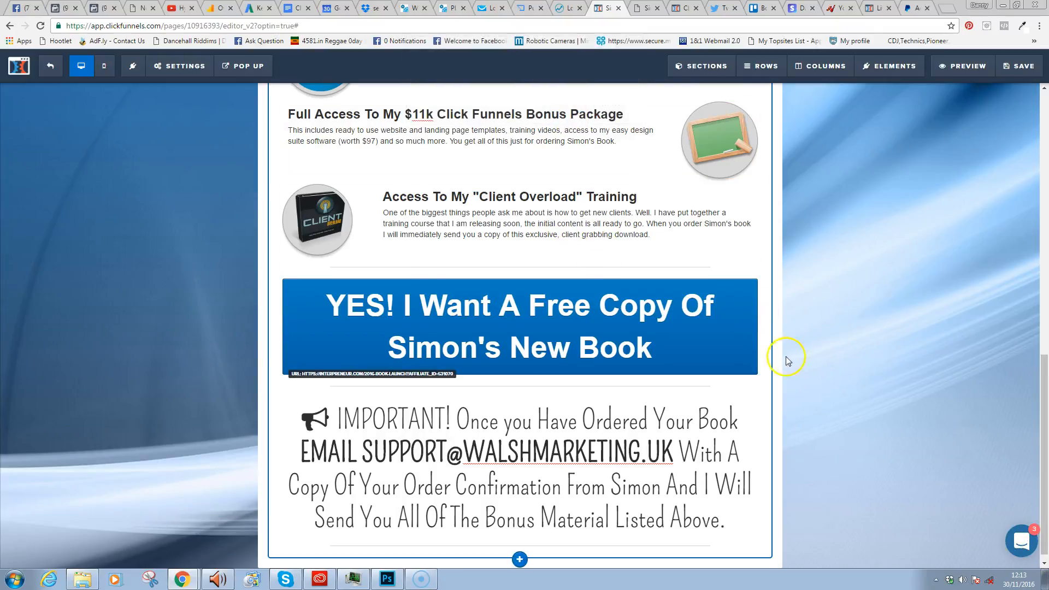
# - Save the page and open its live preview
pyautogui.moveTo(1044, 456); pyautogui.dragTo(1044, 518)
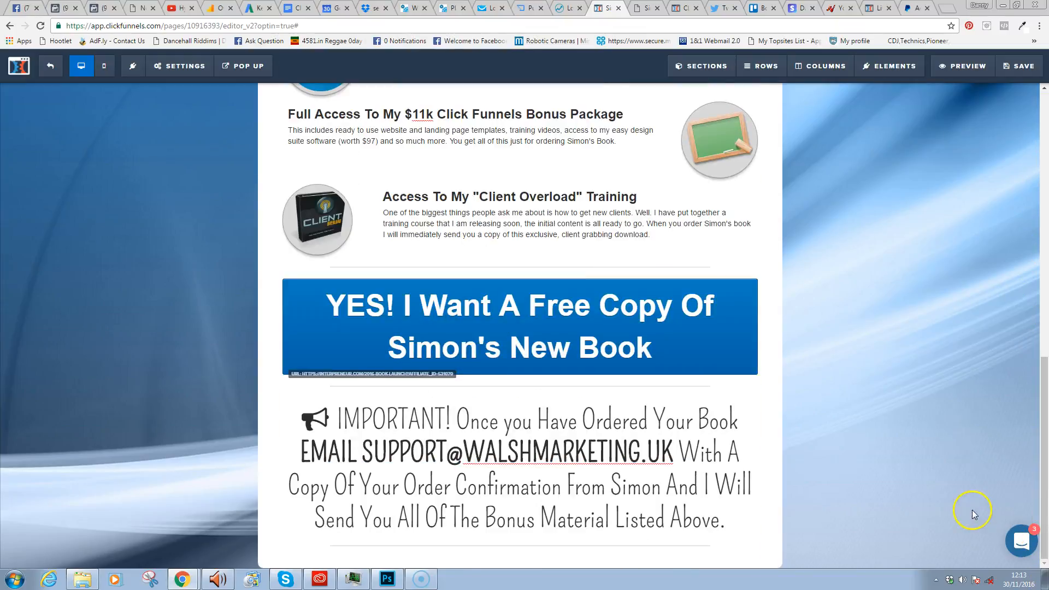
pyautogui.moveTo(1043, 462); pyautogui.dragTo(1043, 85)
pyautogui.click(1021, 67)
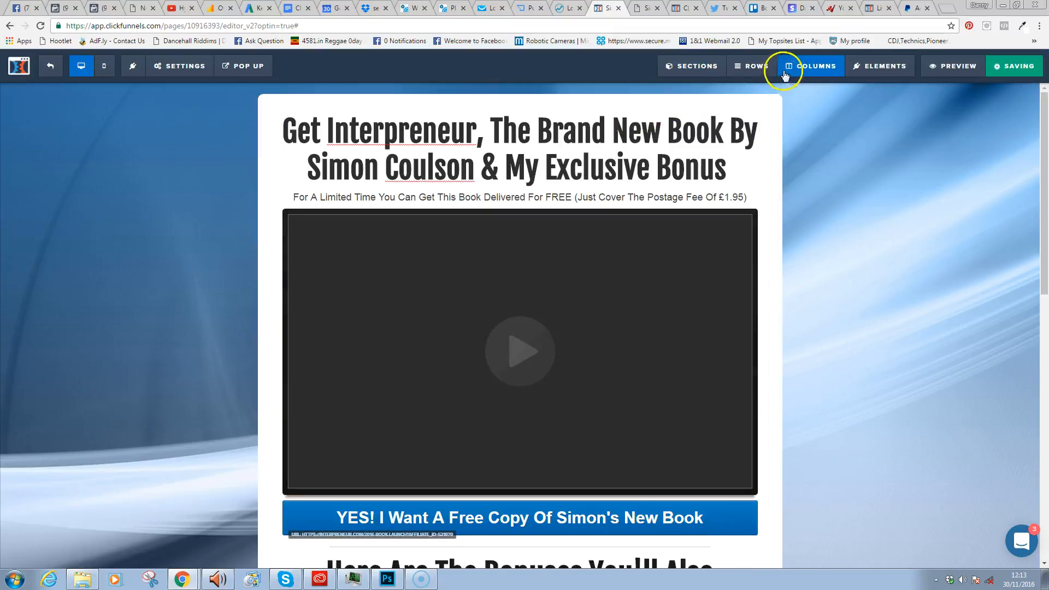
pyautogui.click(950, 70)
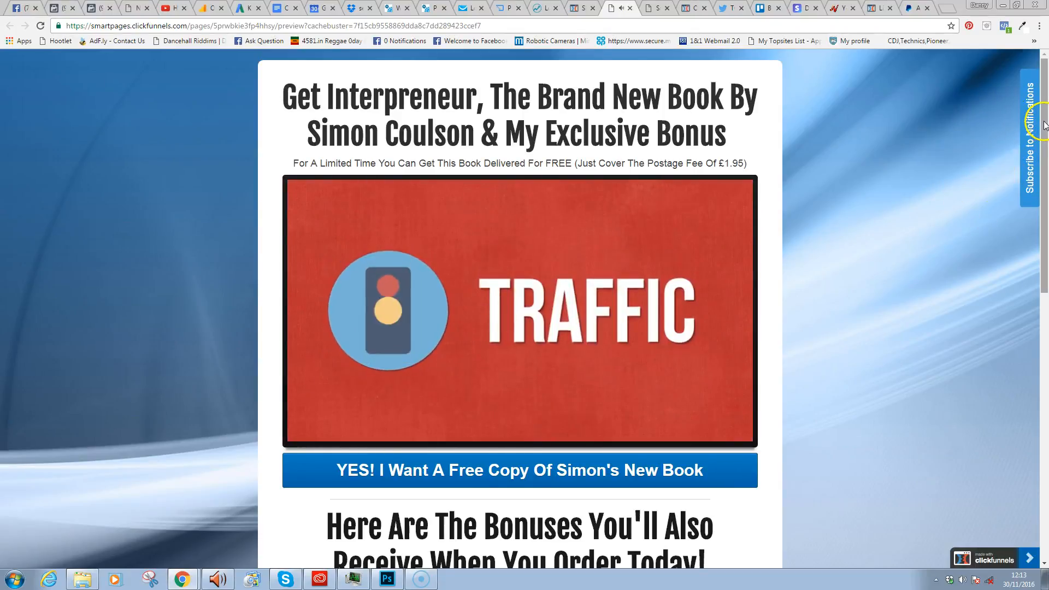
# - Scroll the preview to the bonuses section and test the YES button's link
pyautogui.scroll(-1, 1045, 124)
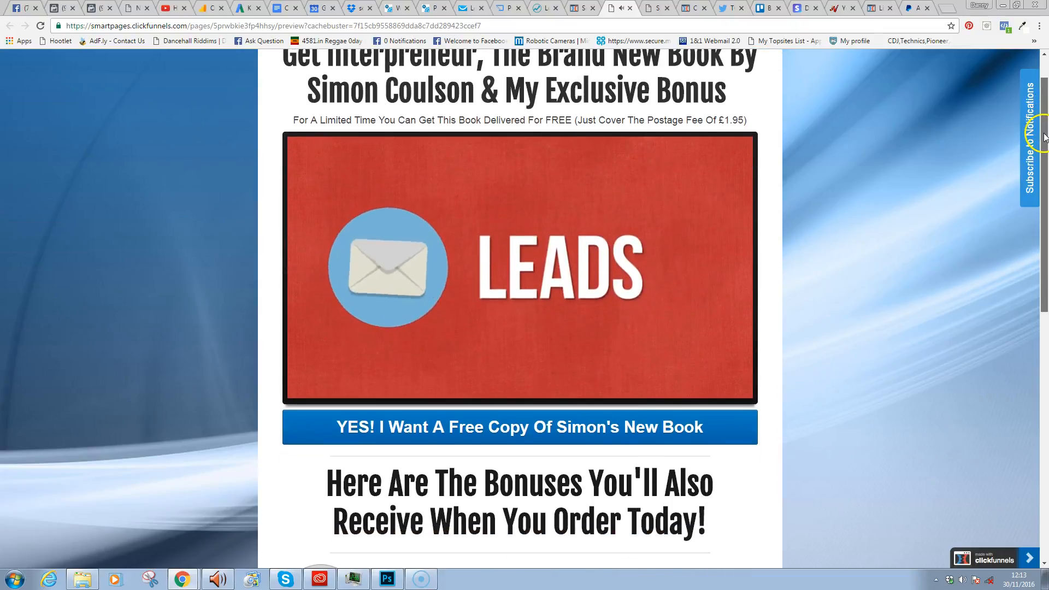
pyautogui.scroll(-4, 1045, 124)
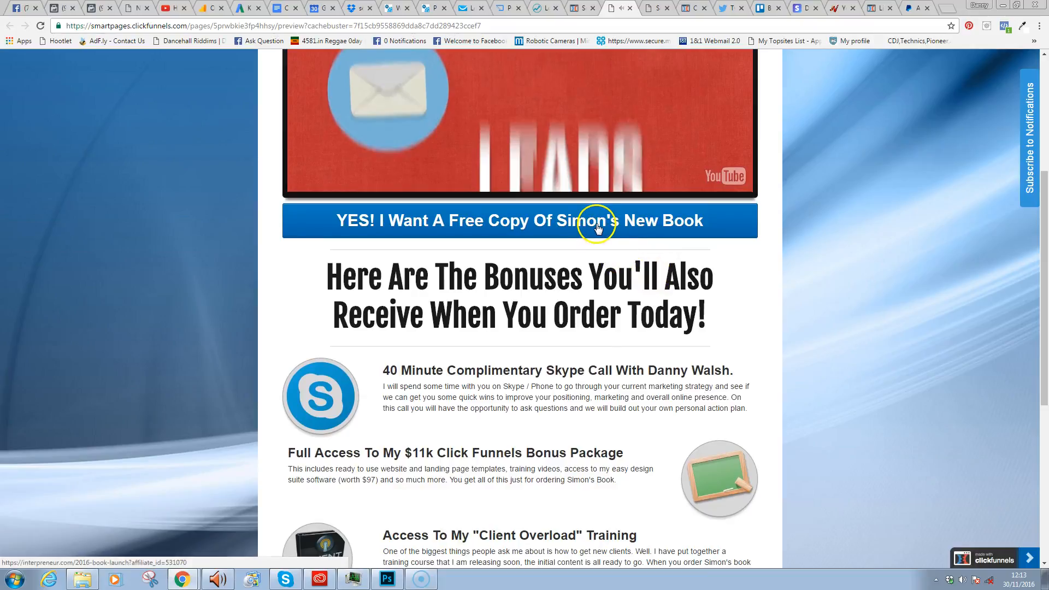
pyautogui.click(598, 229)
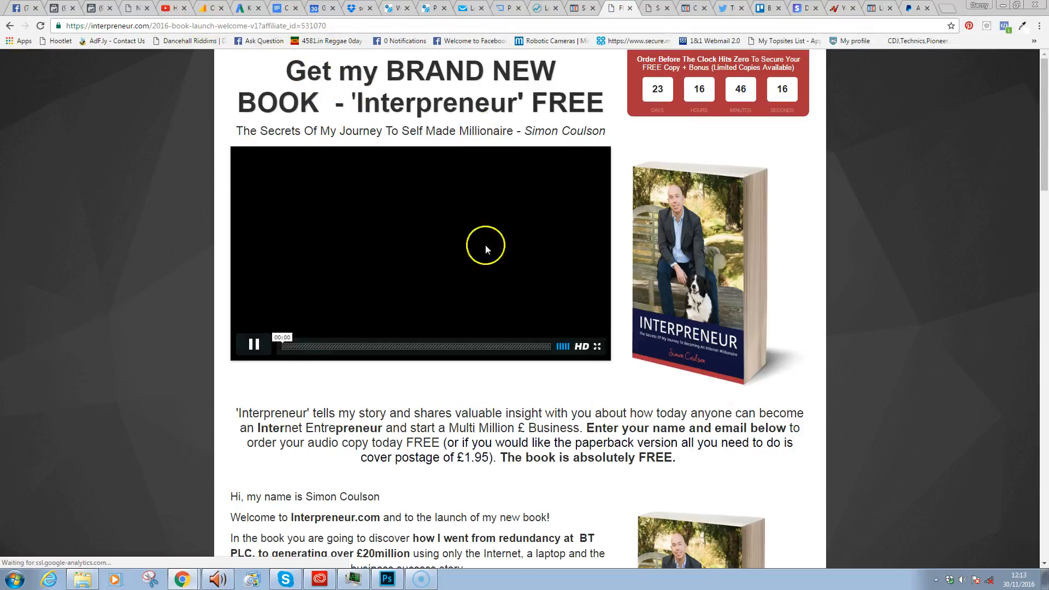
# - Pause the video on the Interpreneur book page, then go back to the ClickFunnels editor
pyautogui.click(257, 347)
pyautogui.moveTo(1041, 186); pyautogui.dragTo(1040, 159)
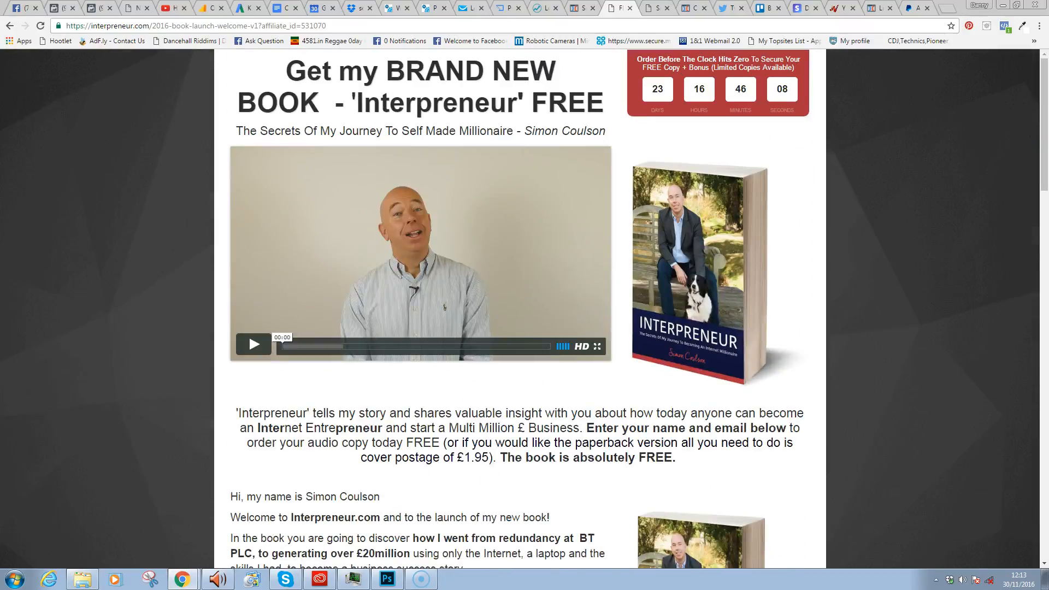
pyautogui.moveTo(584, 6)
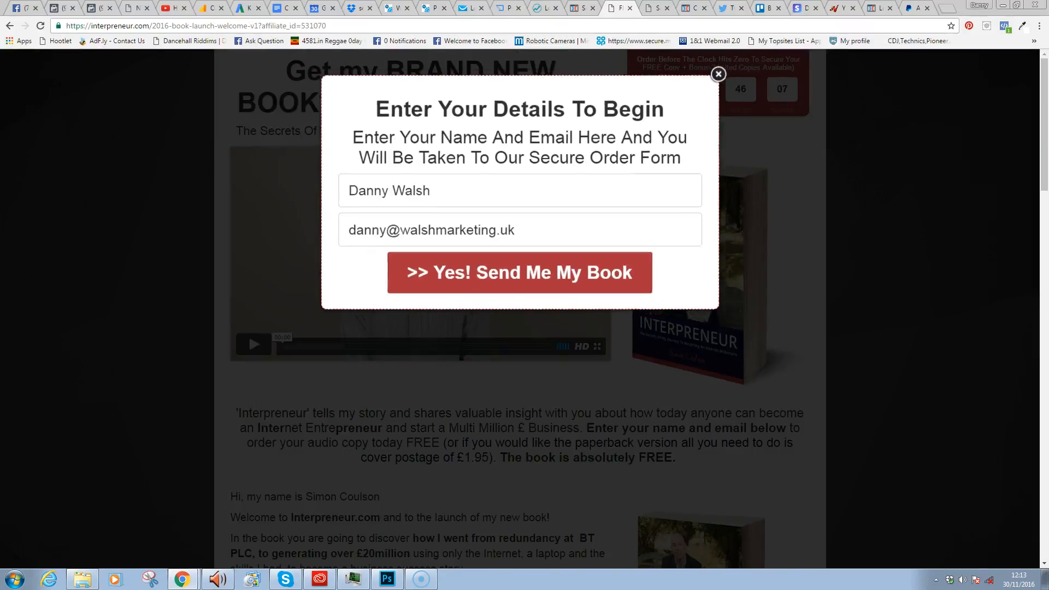
pyautogui.click(578, 9)
pyautogui.moveTo(1046, 154); pyautogui.dragTo(1044, 252)
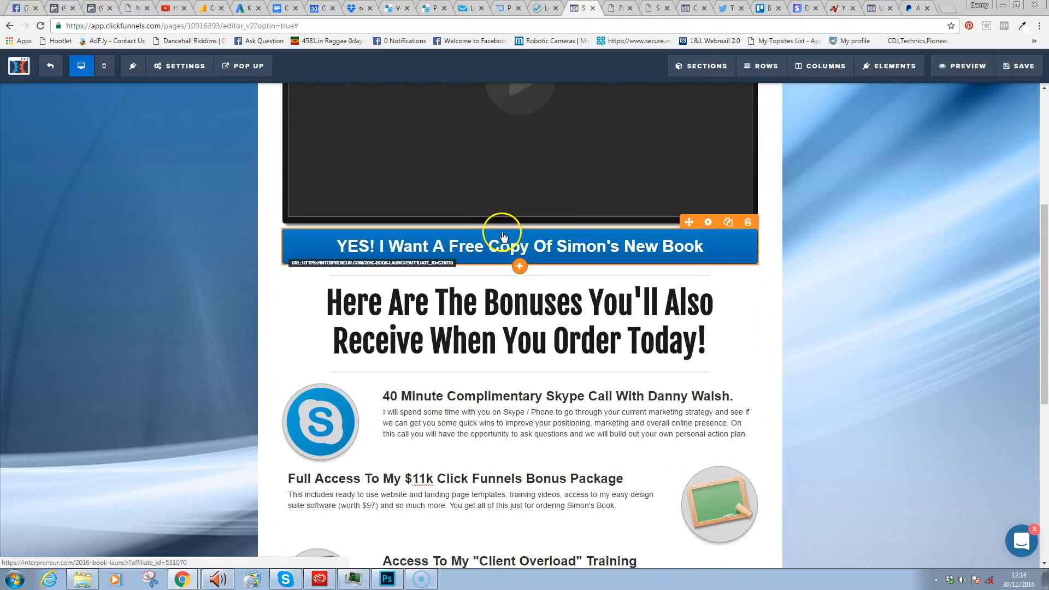
# - Dismiss the Elements panel under the CTA without adding anything, then save the finished page
pyautogui.click(521, 267)
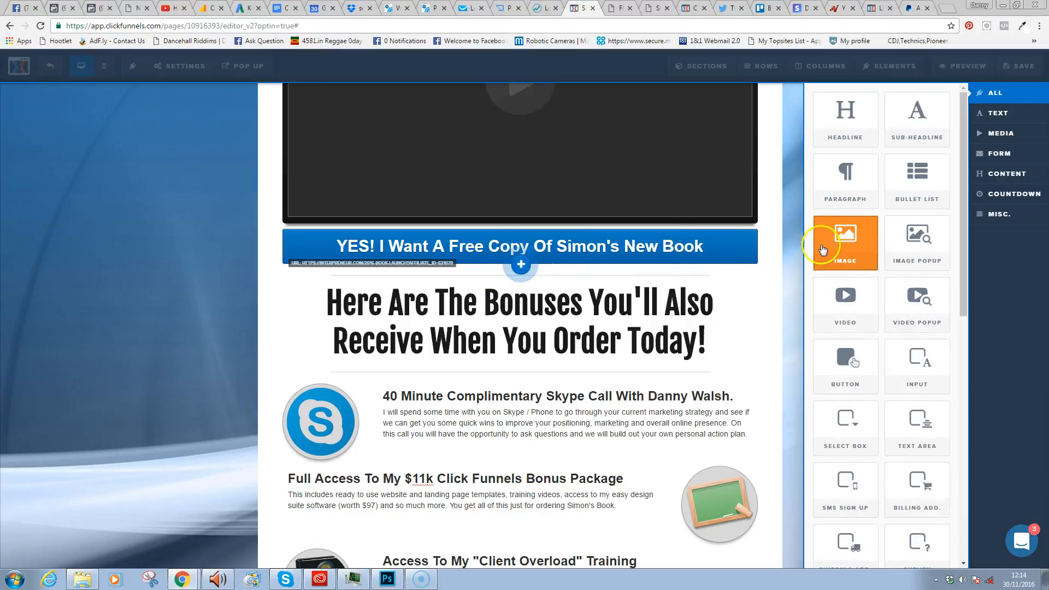
pyautogui.click(851, 251)
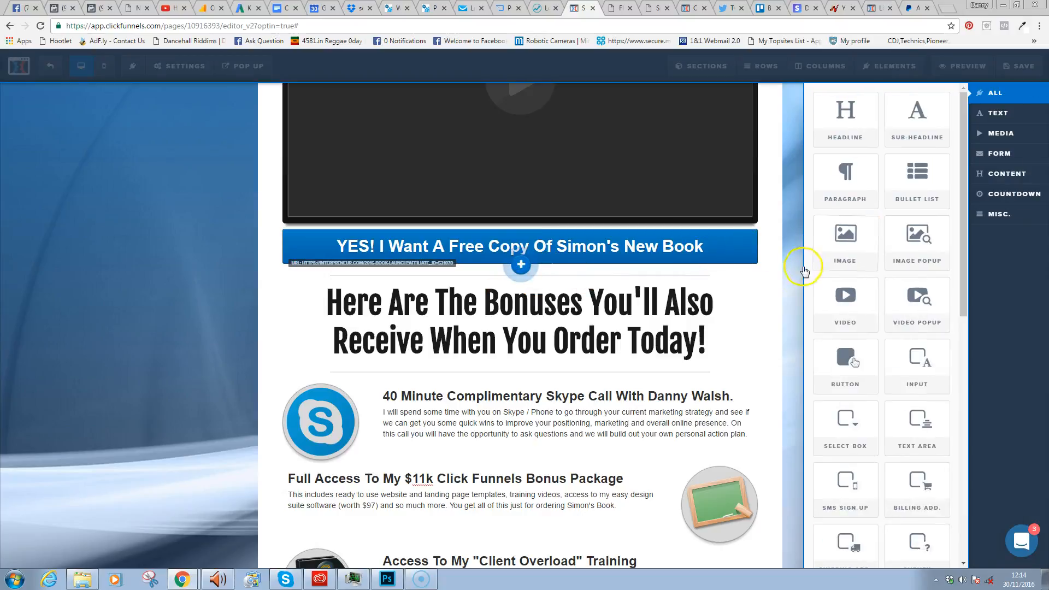
pyautogui.click(779, 297)
pyautogui.moveTo(1044, 284); pyautogui.dragTo(1037, 131)
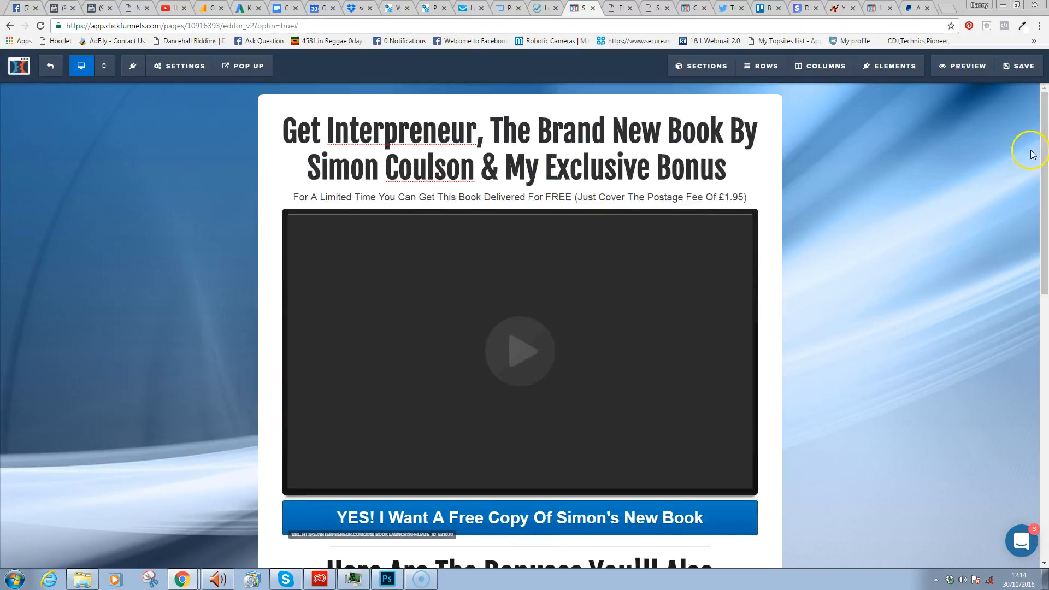
pyautogui.moveTo(1044, 183); pyautogui.dragTo(1044, 445)
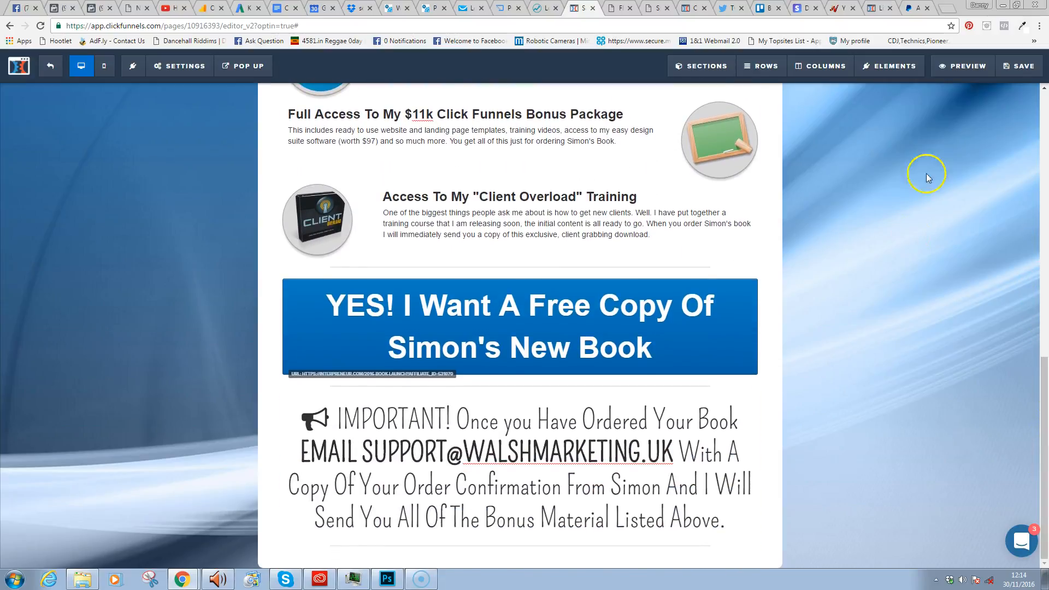
pyautogui.click(1008, 74)
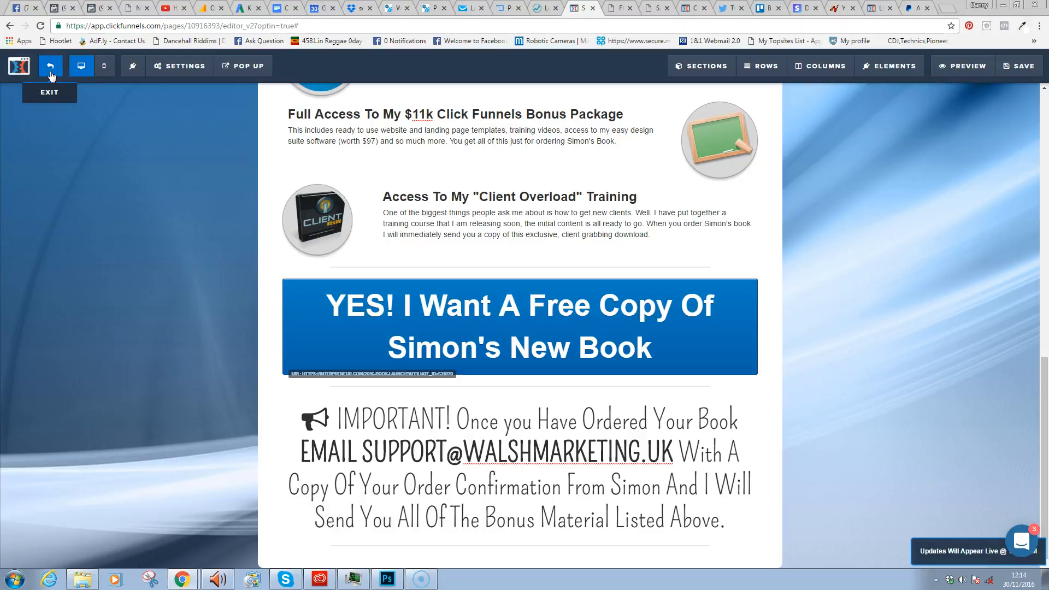
pyautogui.click(50, 71)
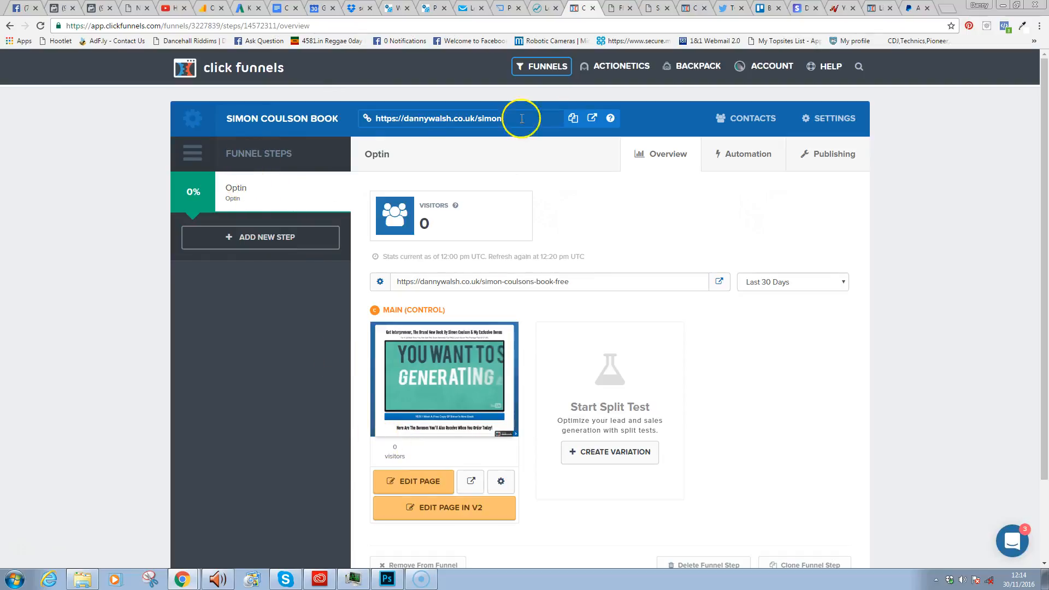
# - Exit to the Simon Coulson Book funnel's Optin step and dismiss the Facebook notification
pyautogui.click(445, 117)
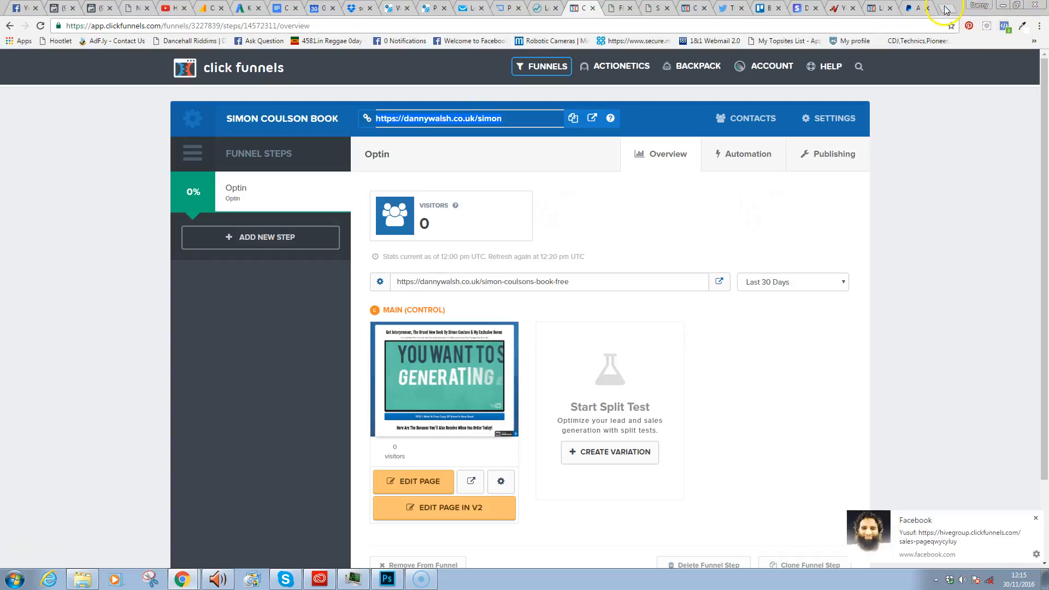
pyautogui.click(1037, 518)
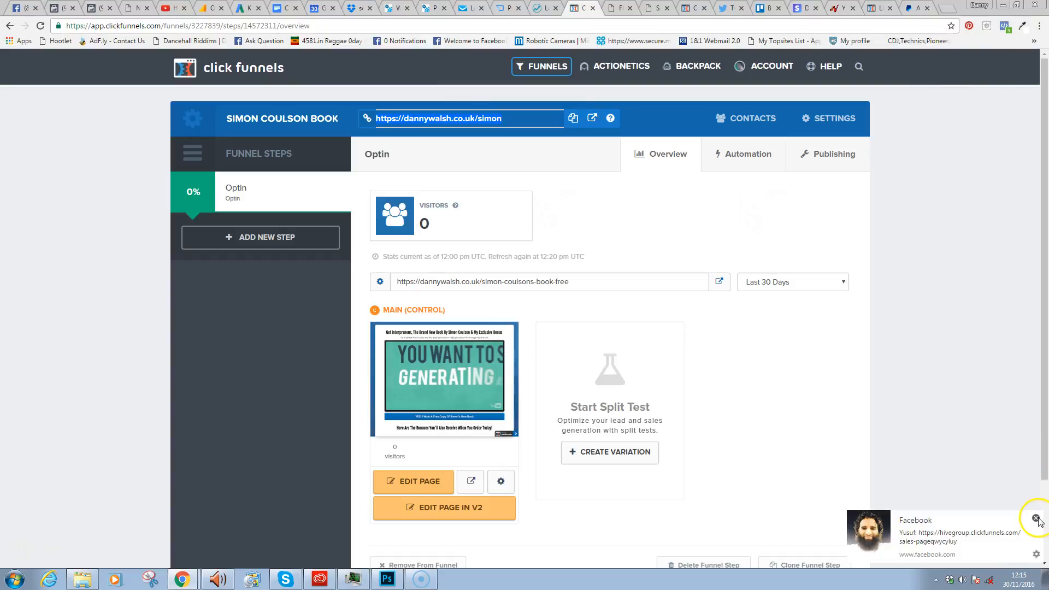
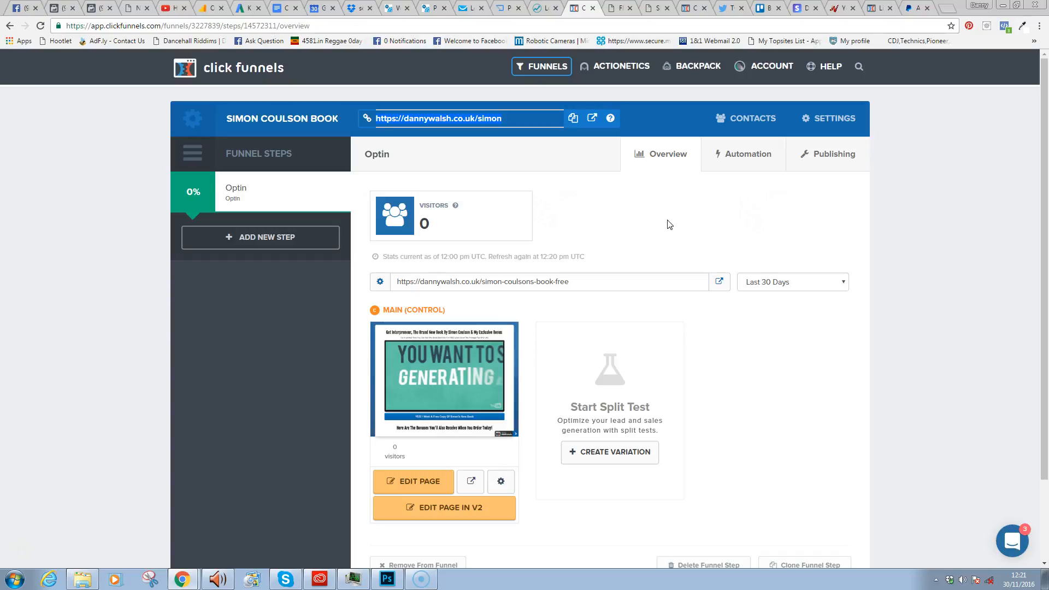
# - Show the Simon Coulson Book Optin step overview with its free-book URL and 0 visitors
pyautogui.click(680, 217)
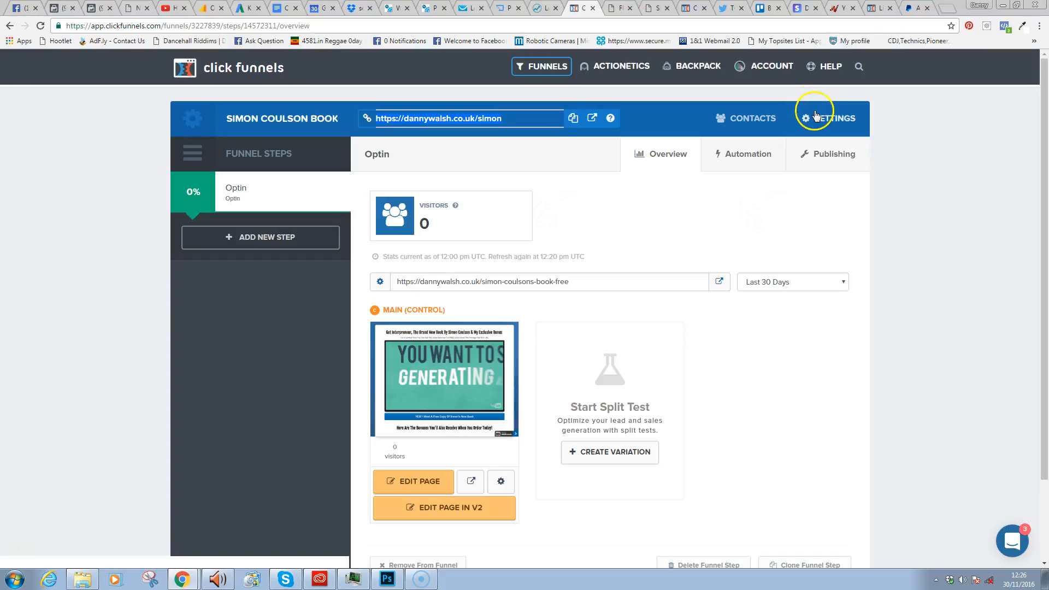
pyautogui.click(940, 182)
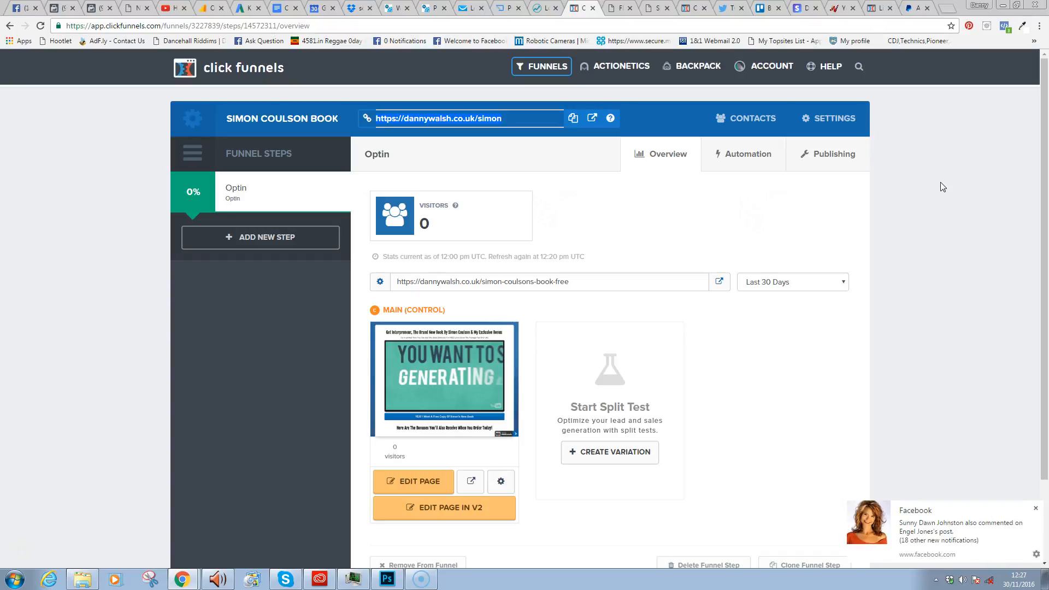
pyautogui.click(908, 526)
pyautogui.click(1036, 509)
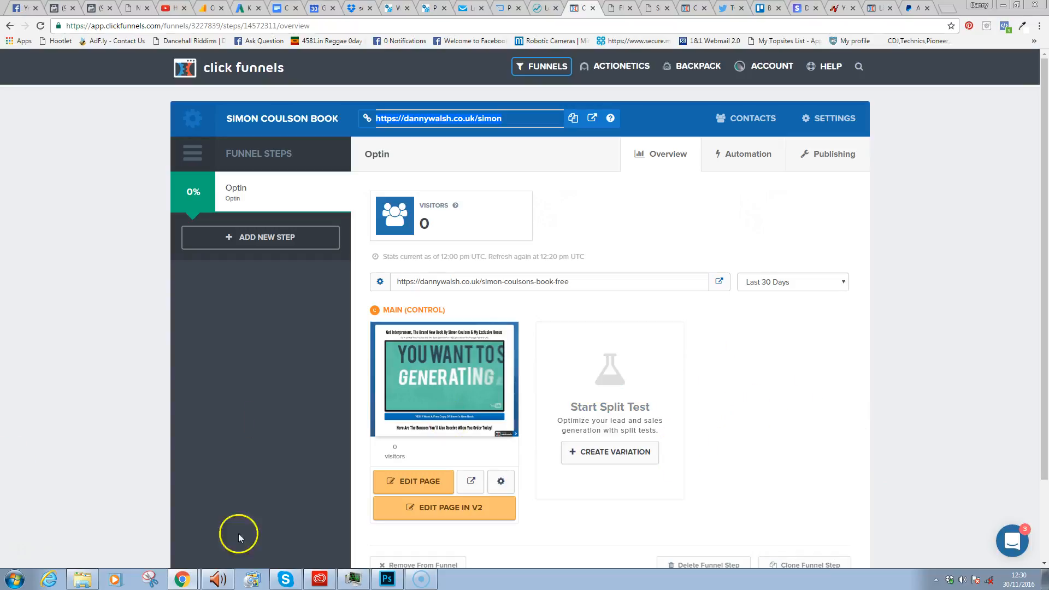
pyautogui.click(193, 579)
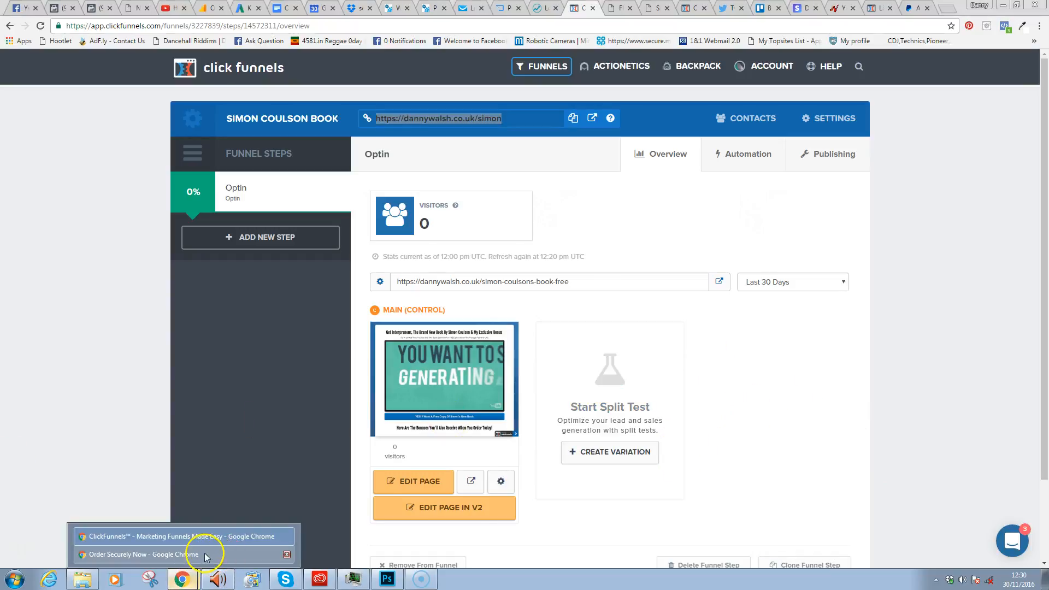
# - Switch to the Interpreneur 'Order Securely Now' window and scroll through the offer and back up
pyautogui.click(205, 555)
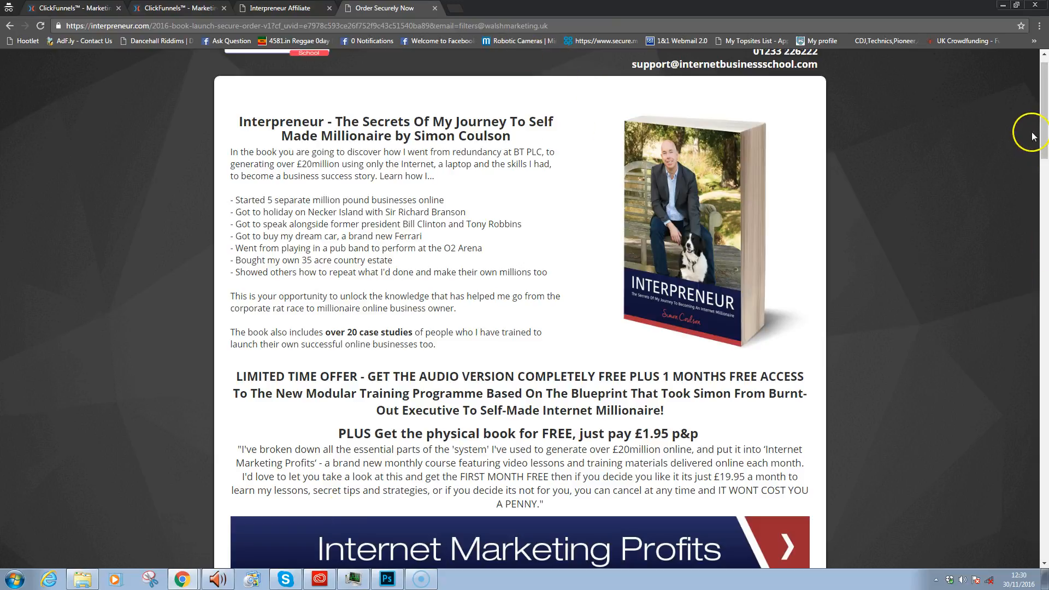
pyautogui.moveTo(1042, 70); pyautogui.dragTo(1043, 287)
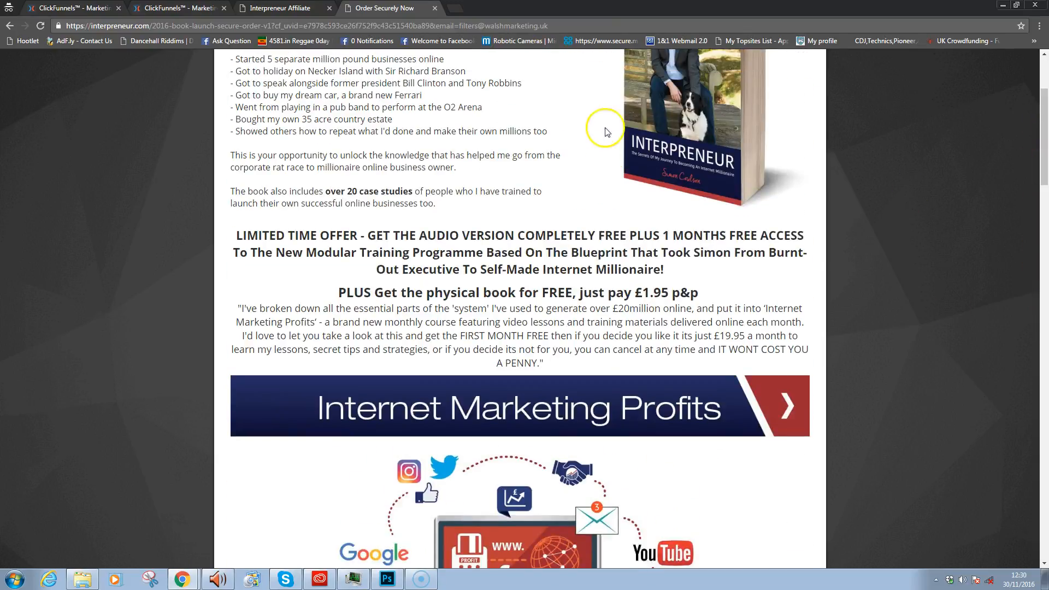
pyautogui.moveTo(1045, 159); pyautogui.dragTo(1031, 474)
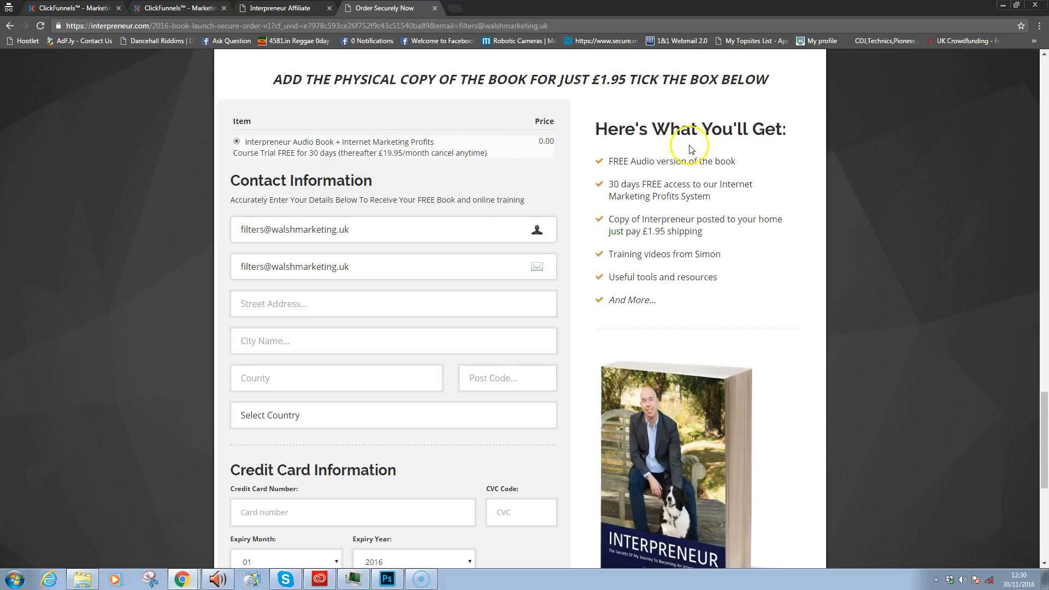
pyautogui.moveTo(1043, 424)
pyautogui.mouseDown()
pyautogui.moveTo(1044, 177)
pyautogui.moveTo(1046, 506)
pyautogui.moveTo(1031, 415)
pyautogui.mouseUp()
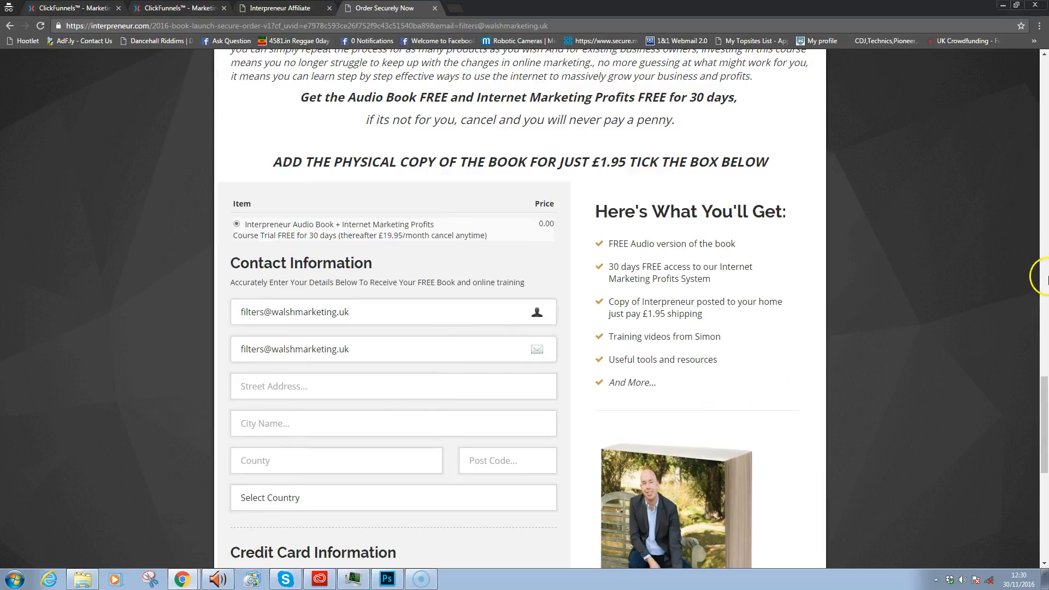
pyautogui.moveTo(1044, 378); pyautogui.dragTo(1031, 58)
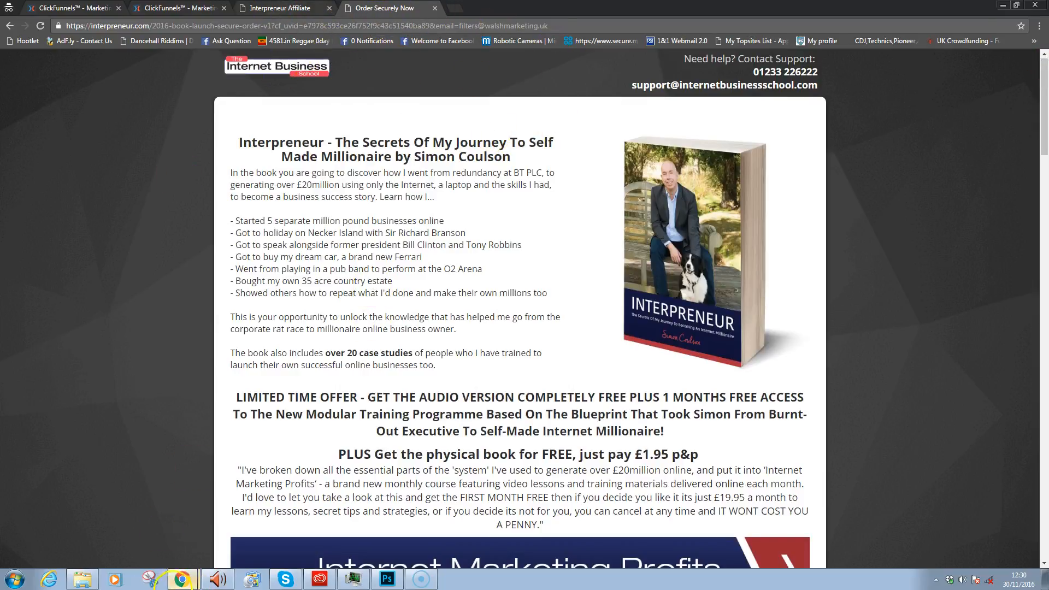
pyautogui.moveTo(179, 581)
pyautogui.click(164, 540)
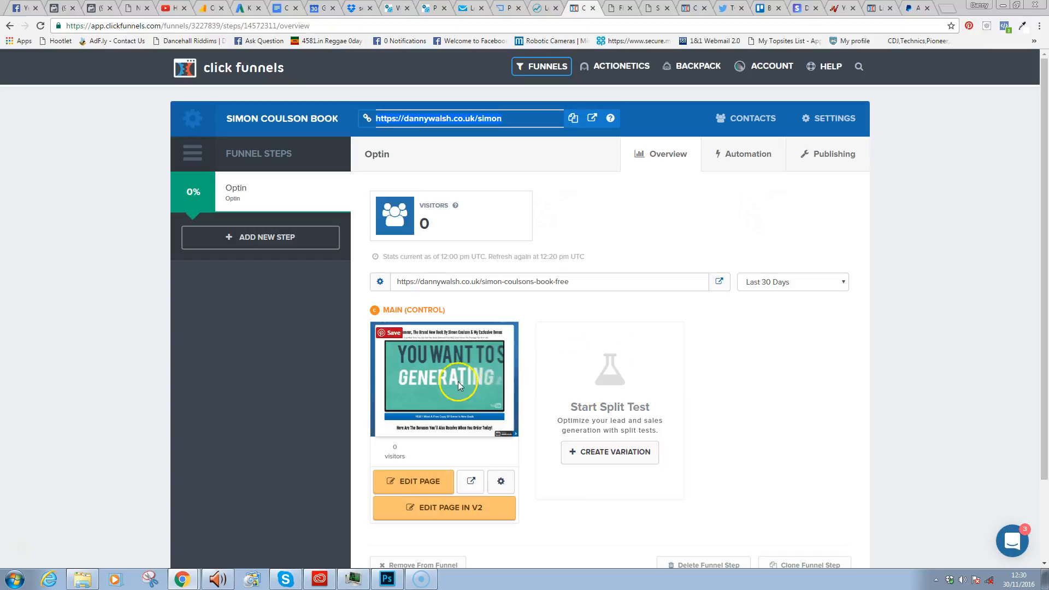
pyautogui.click(471, 481)
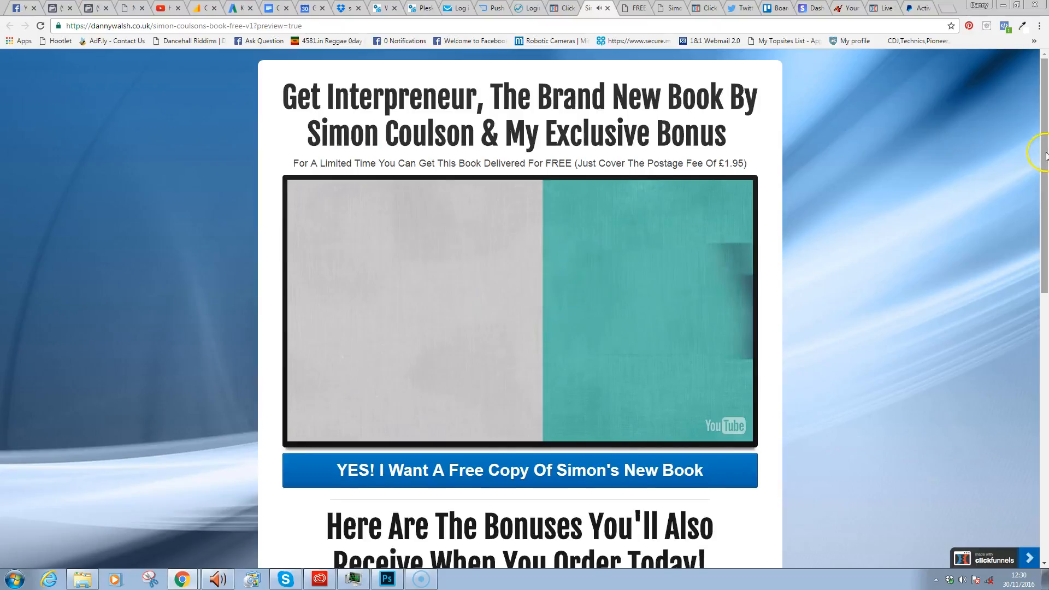
pyautogui.scroll(-2, 1045, 156)
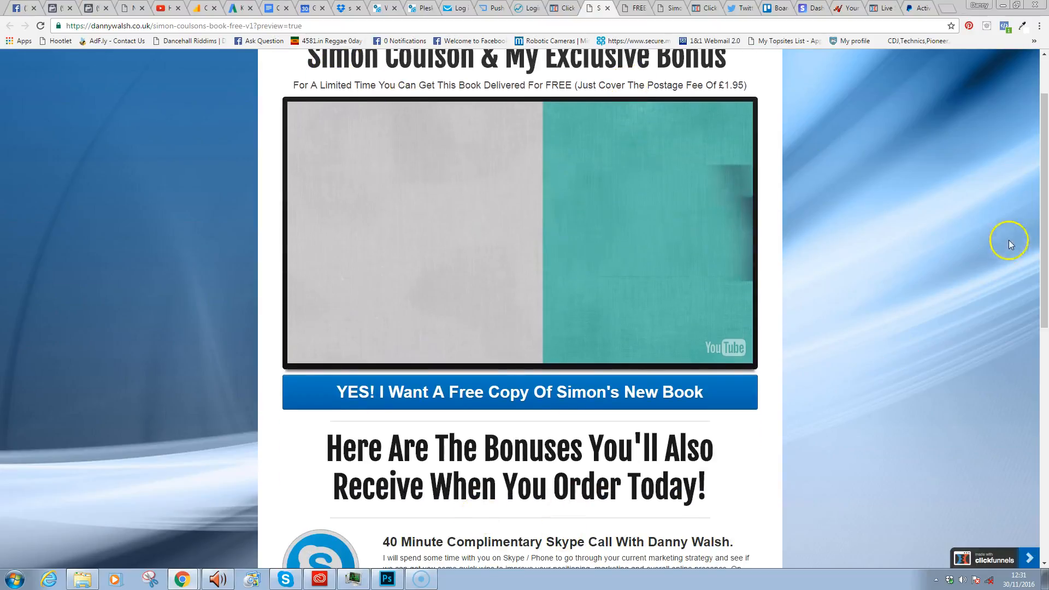
pyautogui.scroll(-1, 1045, 299)
pyautogui.scroll(-5, 1041, 306)
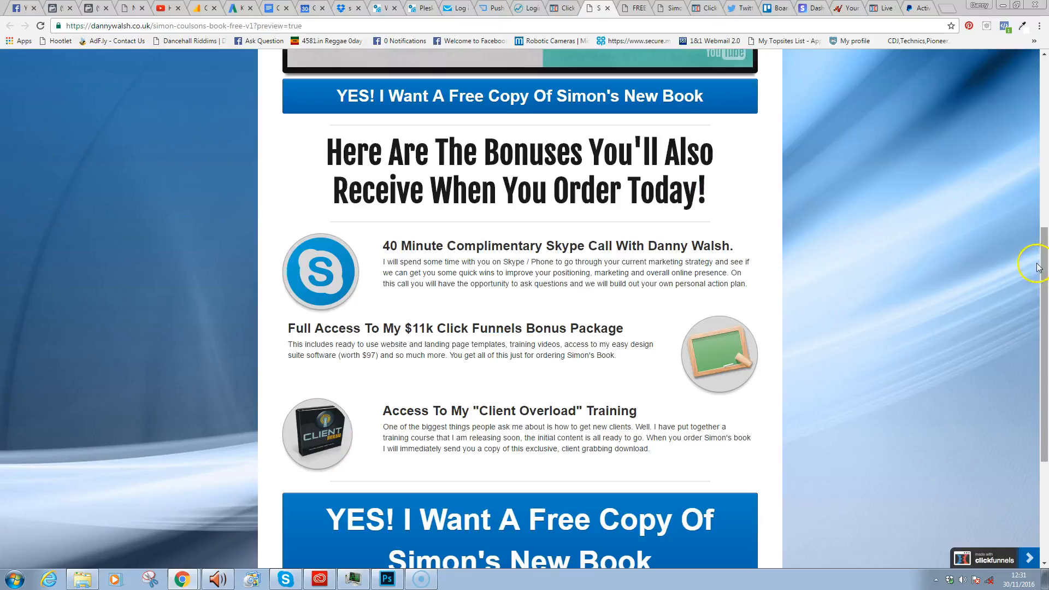
pyautogui.moveTo(1046, 261); pyautogui.dragTo(1043, 361)
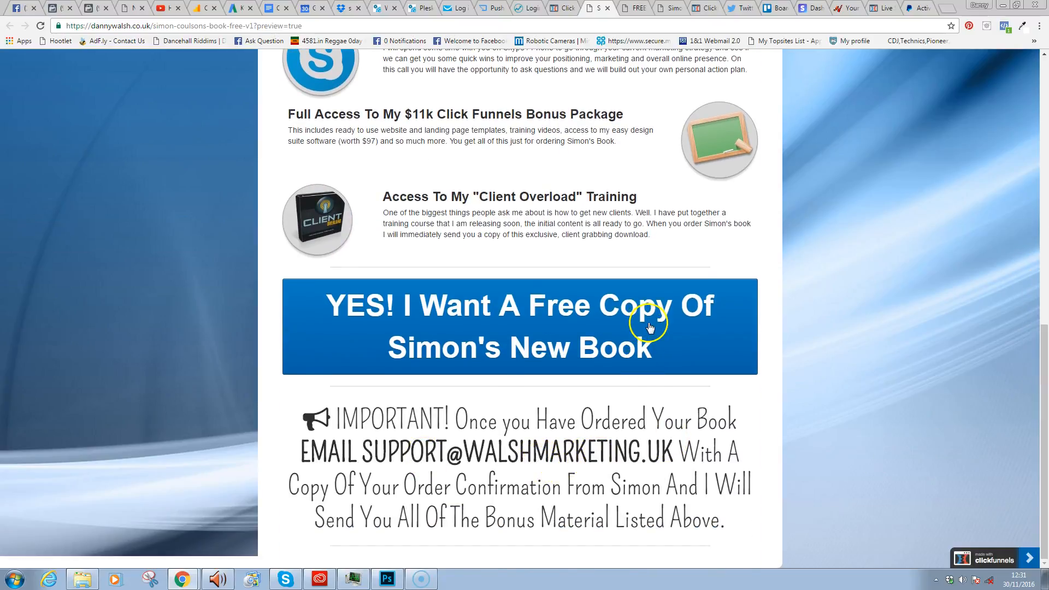
pyautogui.moveTo(1043, 321); pyautogui.dragTo(1044, 71)
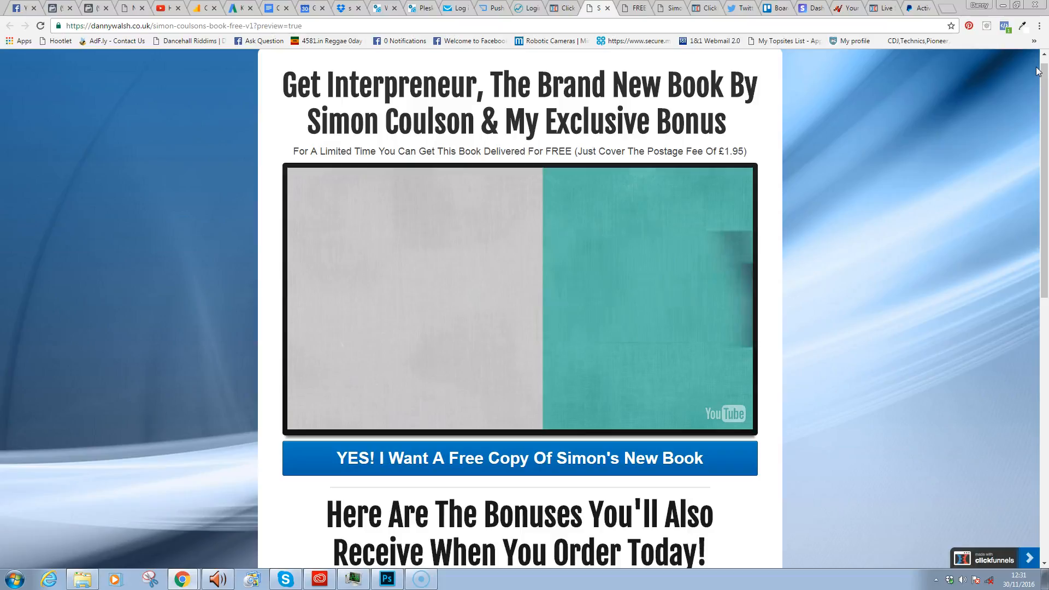
# - Load dannywalsh.co.uk's get-click-funnels welcome page in a new tab and scroll through its bonuses
pyautogui.click(946, 9)
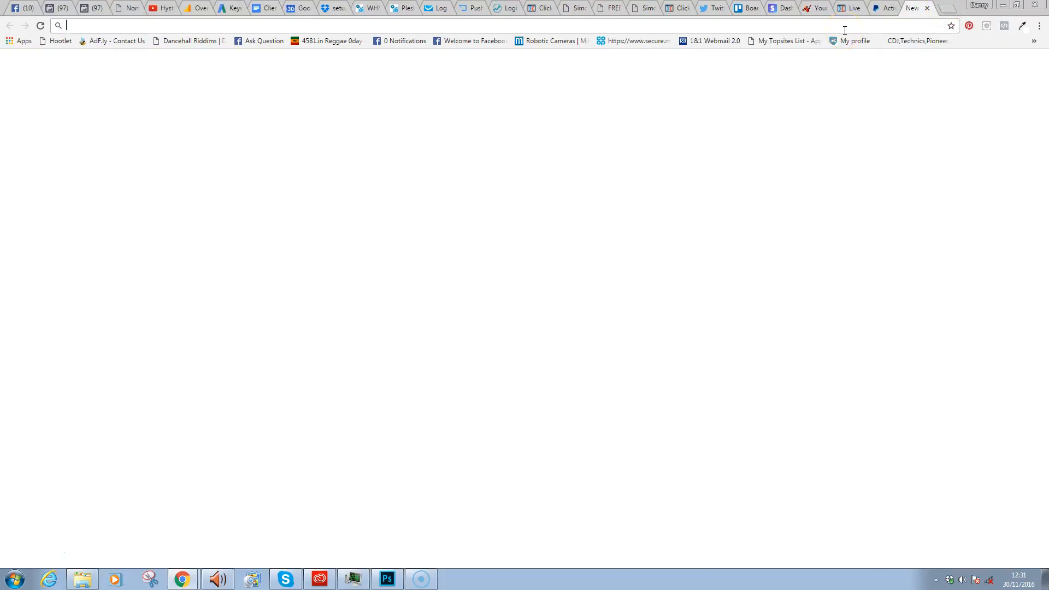
pyautogui.write('dannywalsh.co')
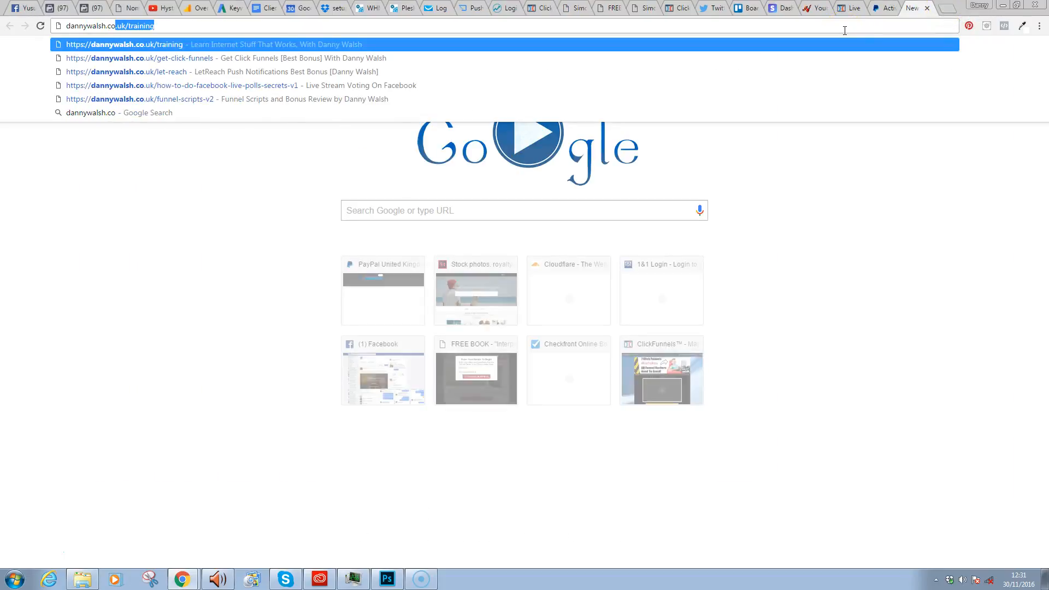
pyautogui.write('.uk/get-')
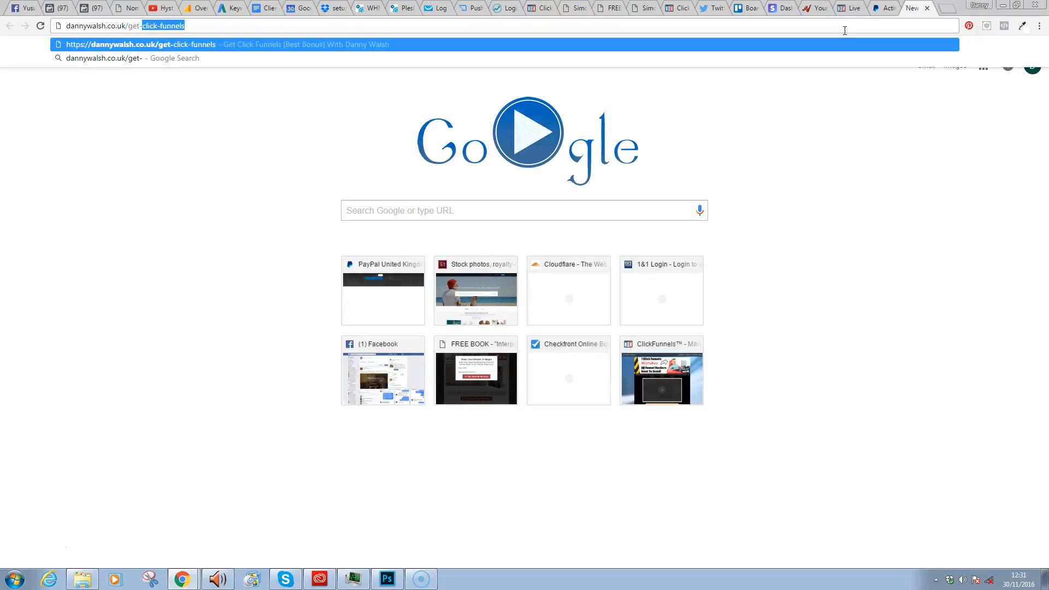
pyautogui.press('Return')
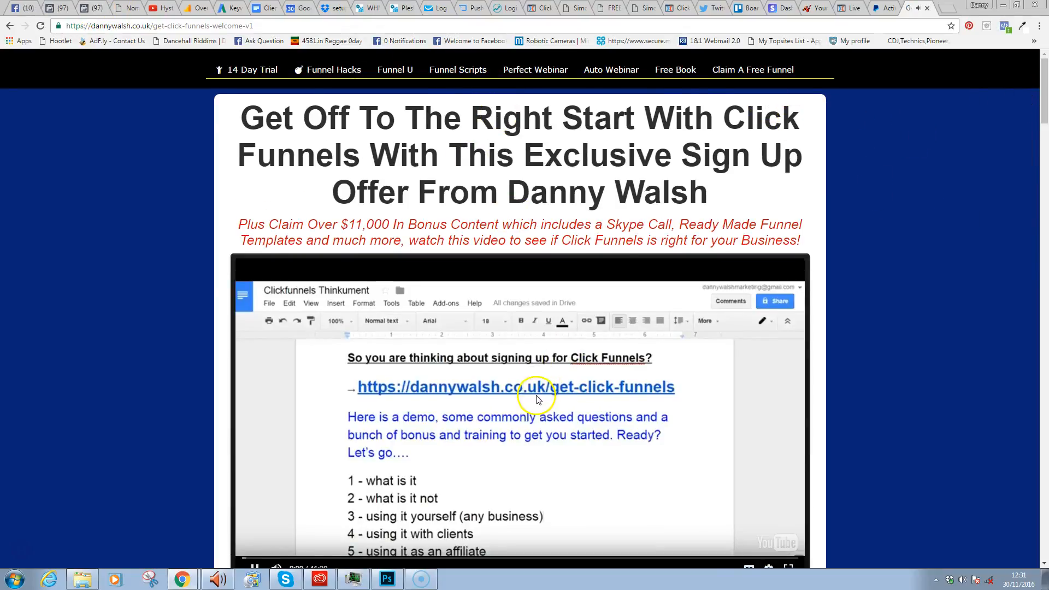
pyautogui.scroll(-4, 1033, 82)
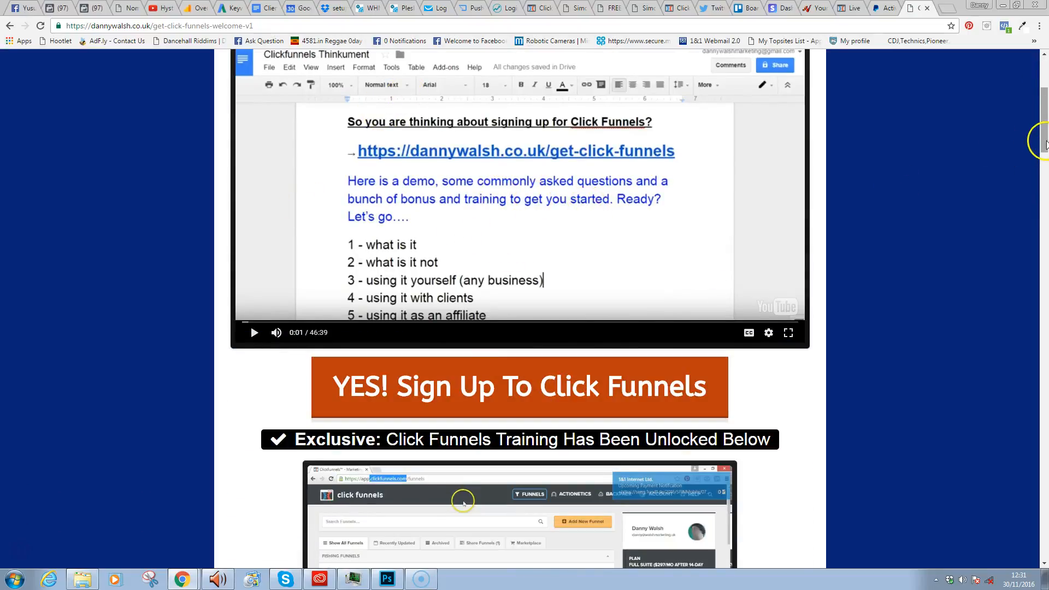
pyautogui.scroll(-5, 1044, 112)
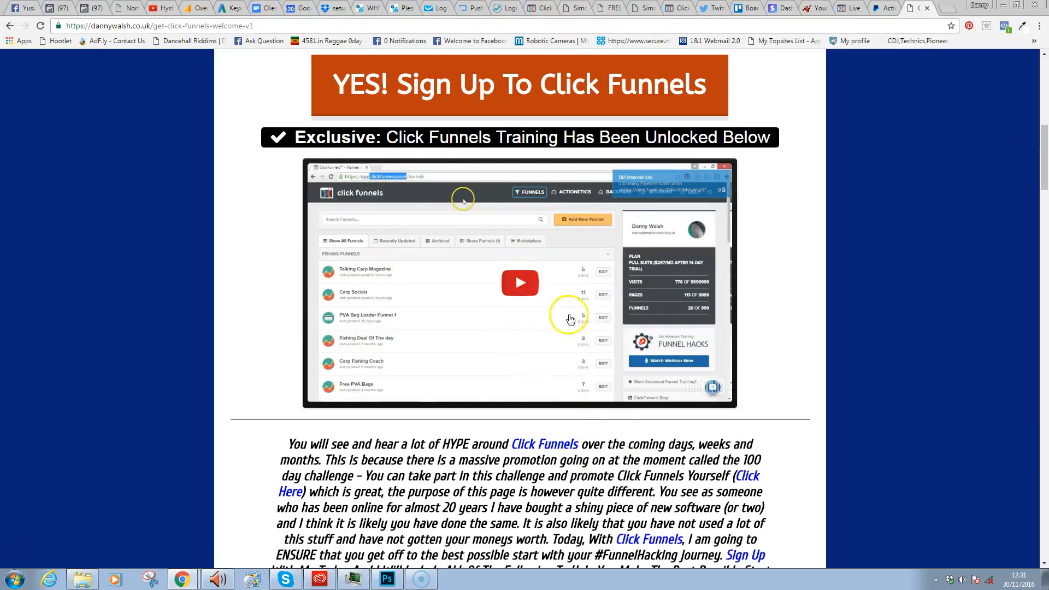
pyautogui.moveTo(1042, 185); pyautogui.dragTo(1047, 231)
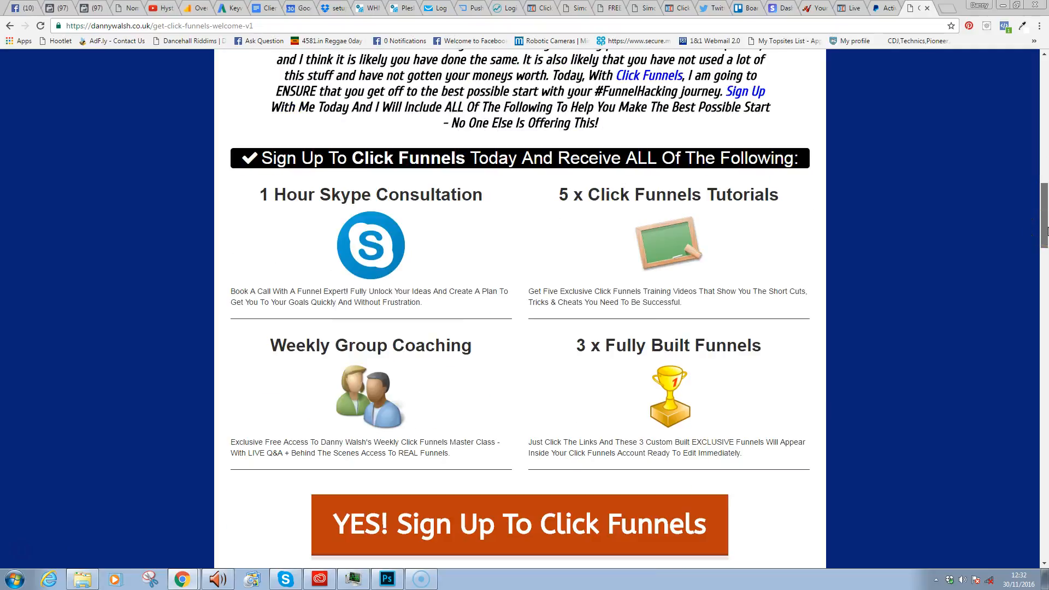
pyautogui.moveTo(1047, 230); pyautogui.dragTo(1044, 298)
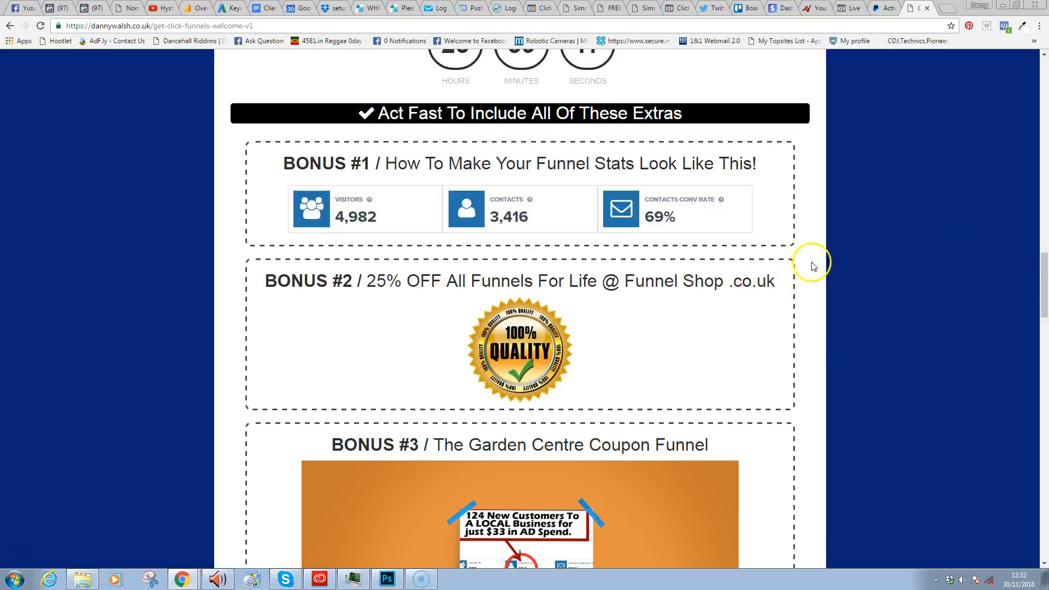
pyautogui.moveTo(1045, 290); pyautogui.dragTo(1043, 325)
pyautogui.moveTo(1048, 279); pyautogui.dragTo(1045, 346)
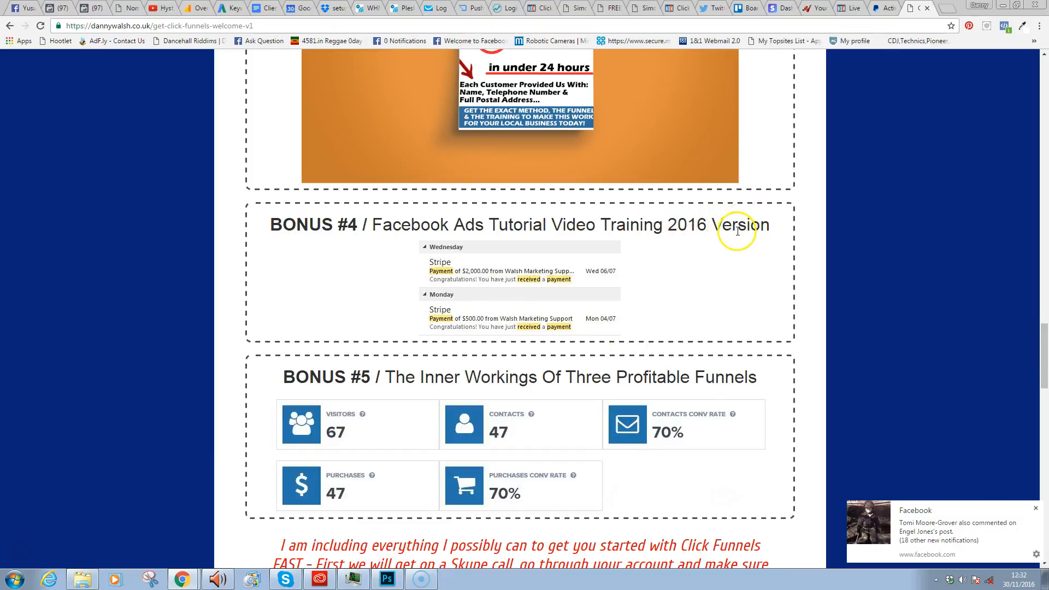
pyautogui.click(1036, 508)
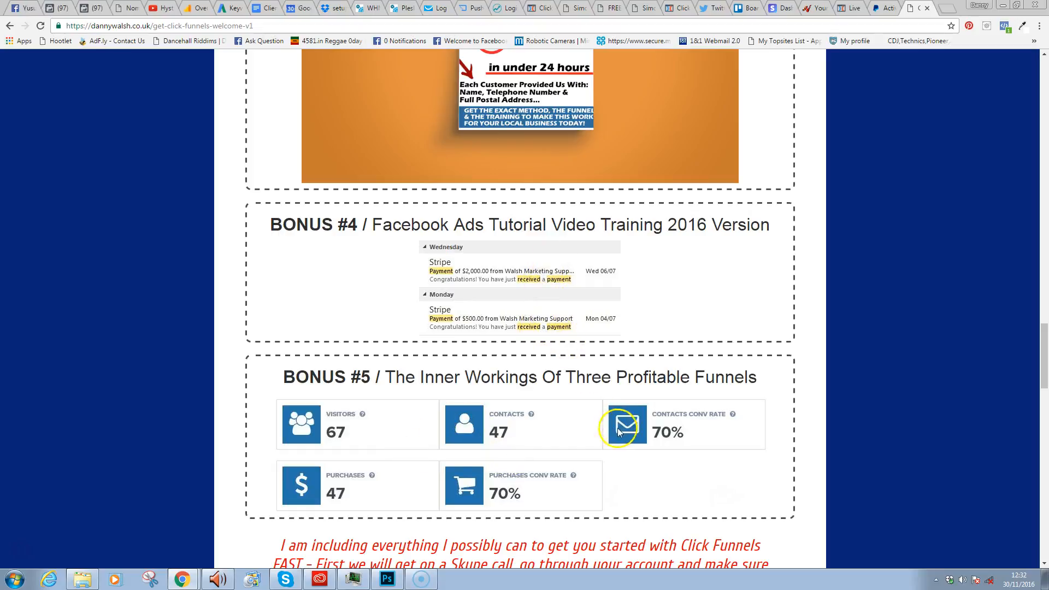
pyautogui.moveTo(1041, 352); pyautogui.dragTo(1043, 377)
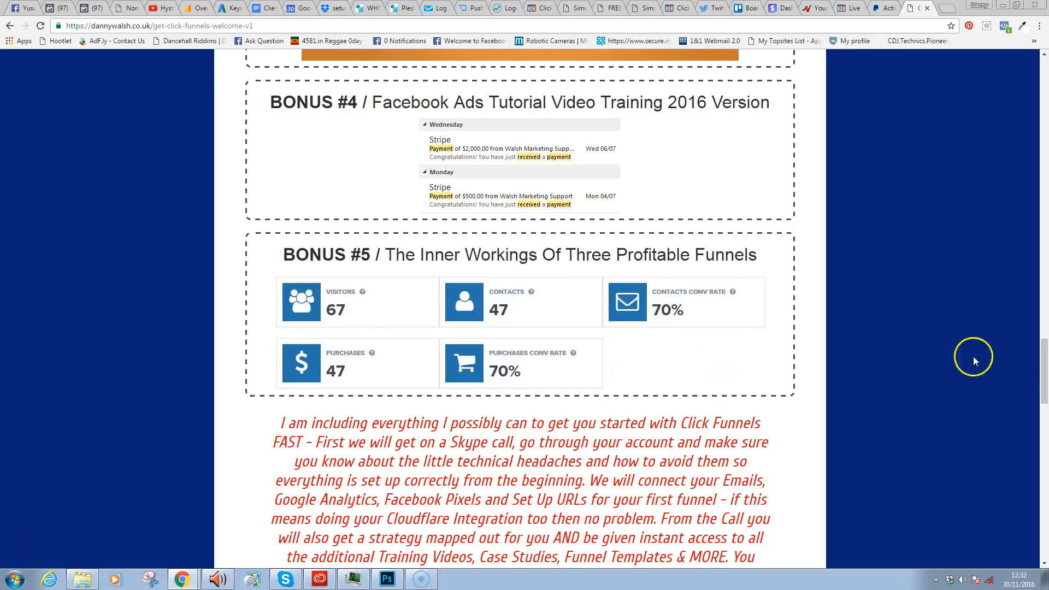
pyautogui.moveTo(1046, 355); pyautogui.dragTo(1041, 369)
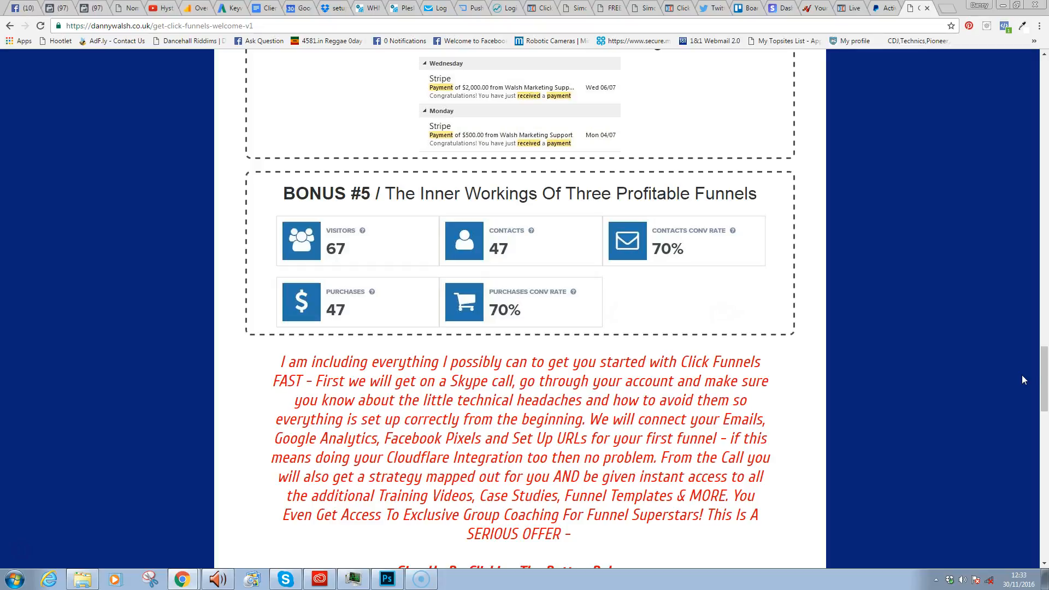
pyautogui.click(1045, 363)
pyautogui.moveTo(1045, 363); pyautogui.dragTo(1044, 365)
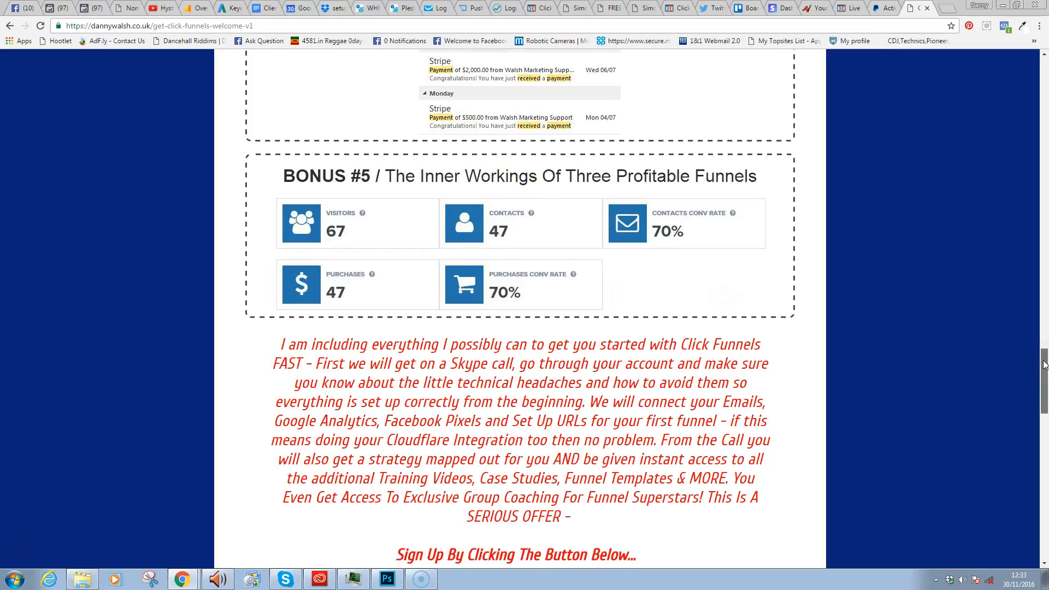
pyautogui.moveTo(1045, 365); pyautogui.dragTo(1047, 192)
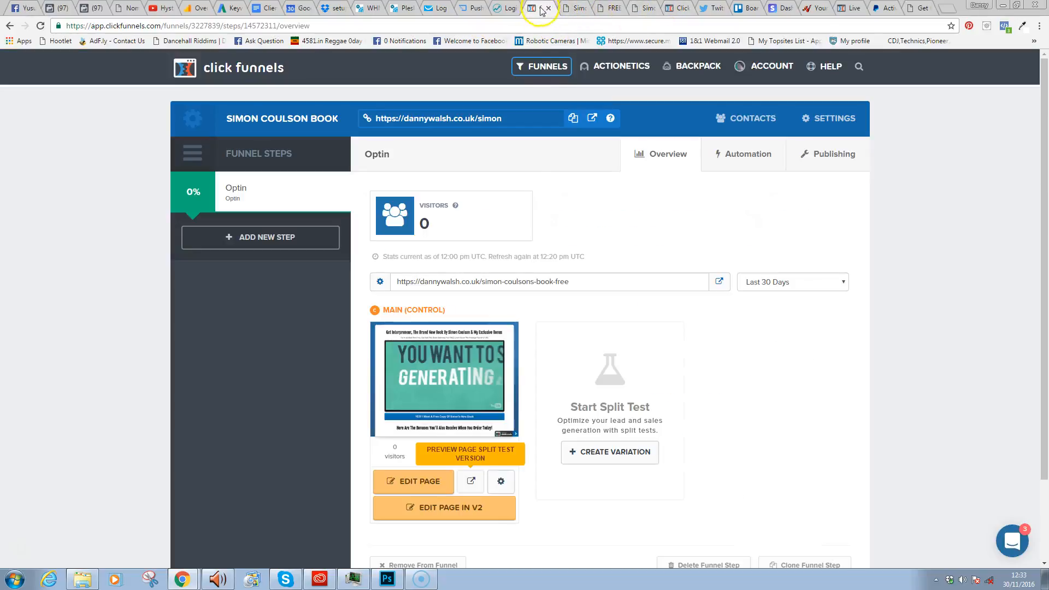
pyautogui.click(536, 8)
pyautogui.click(785, 464)
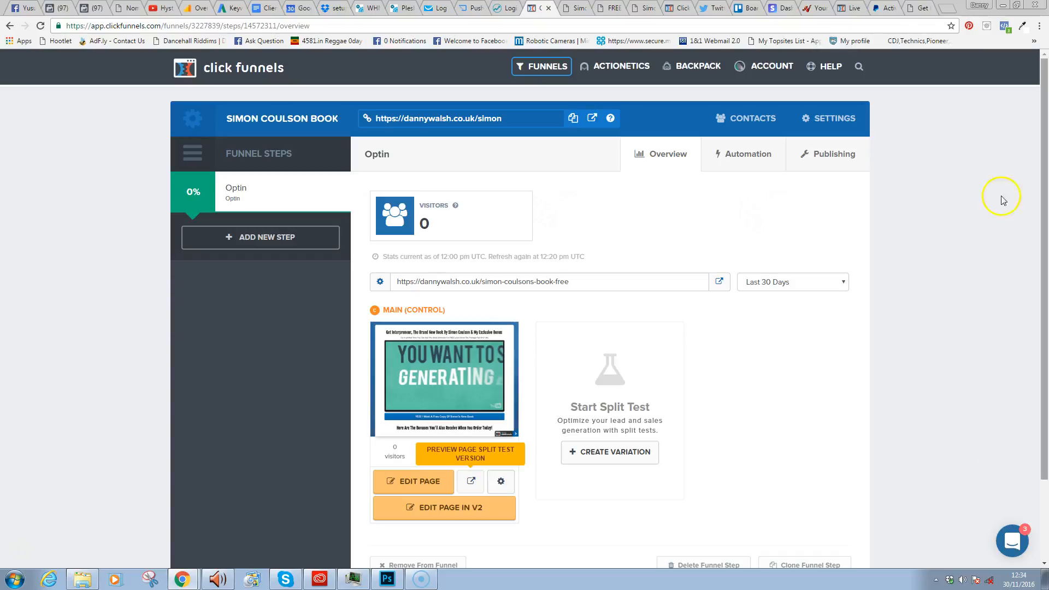
pyautogui.click(920, 9)
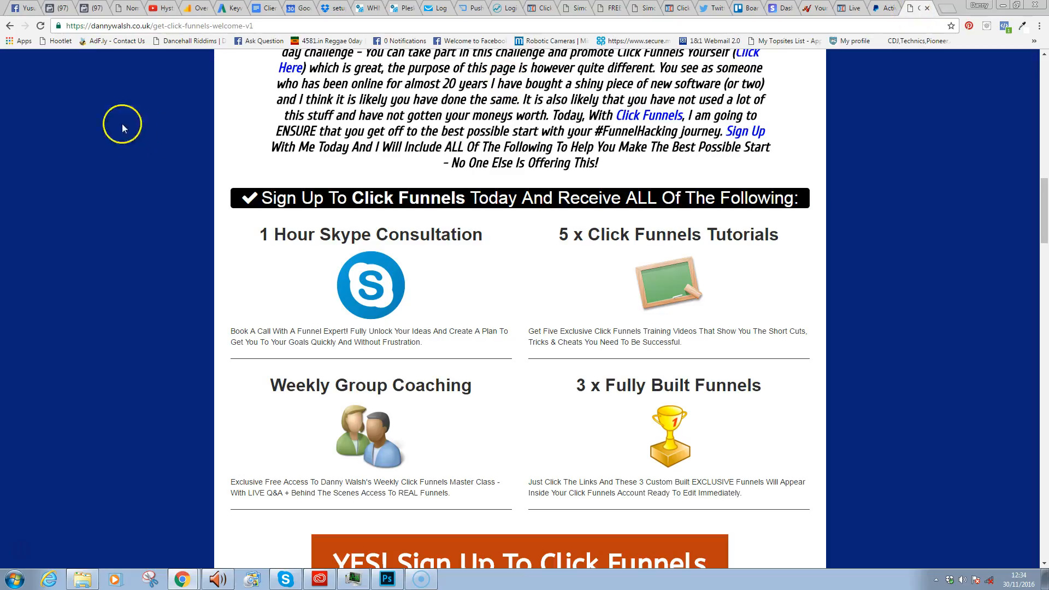
pyautogui.moveTo(155, 26); pyautogui.dragTo(210, 25)
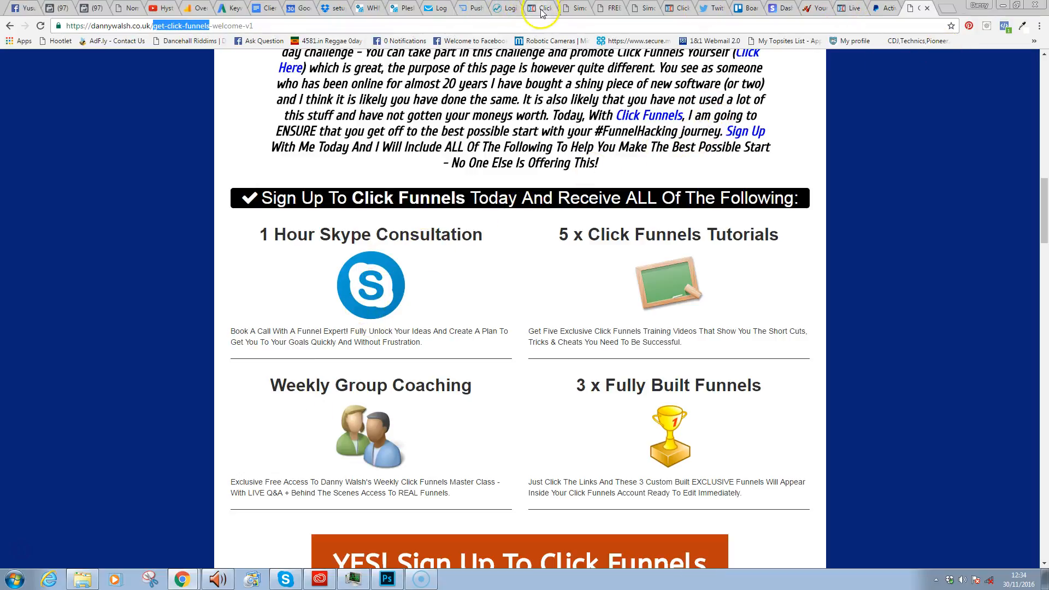
# - Return to the Interpreneur free-book opt-in preview and close the Facebook notification
pyautogui.click(566, 9)
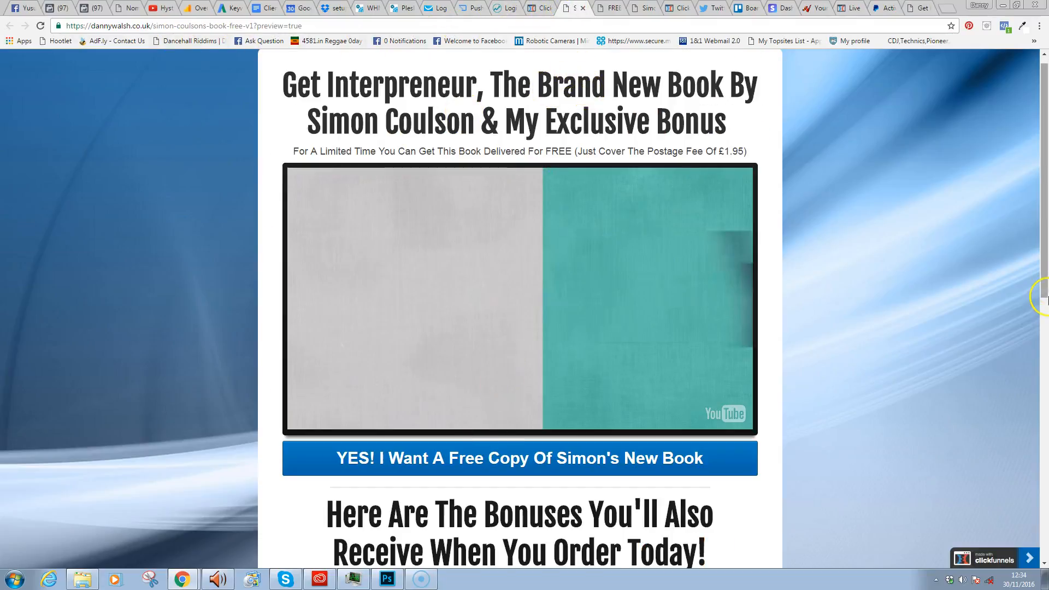
pyautogui.moveTo(1044, 241); pyautogui.dragTo(1044, 206)
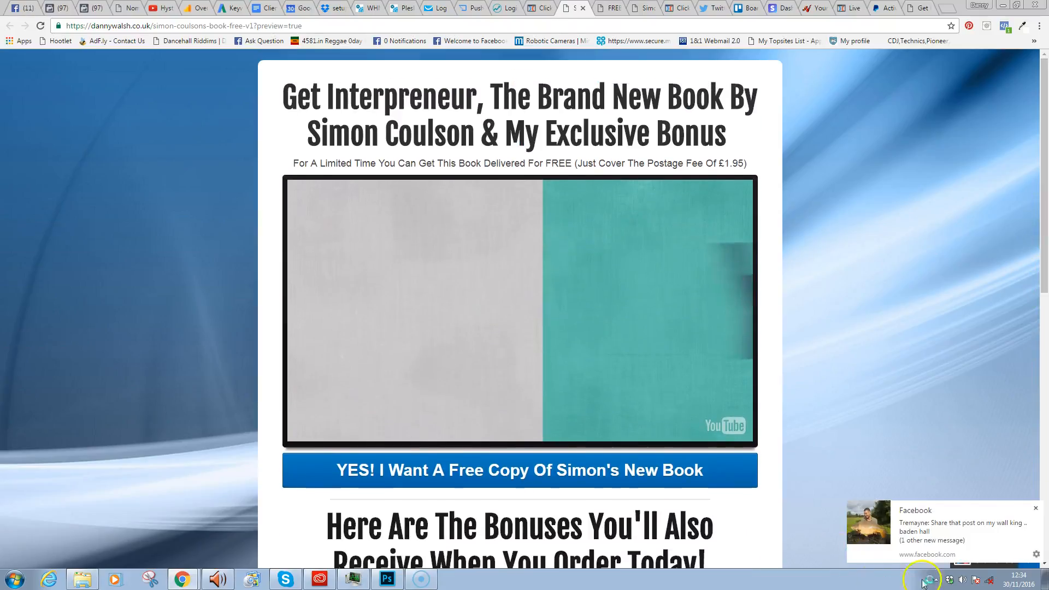
pyautogui.click(1036, 509)
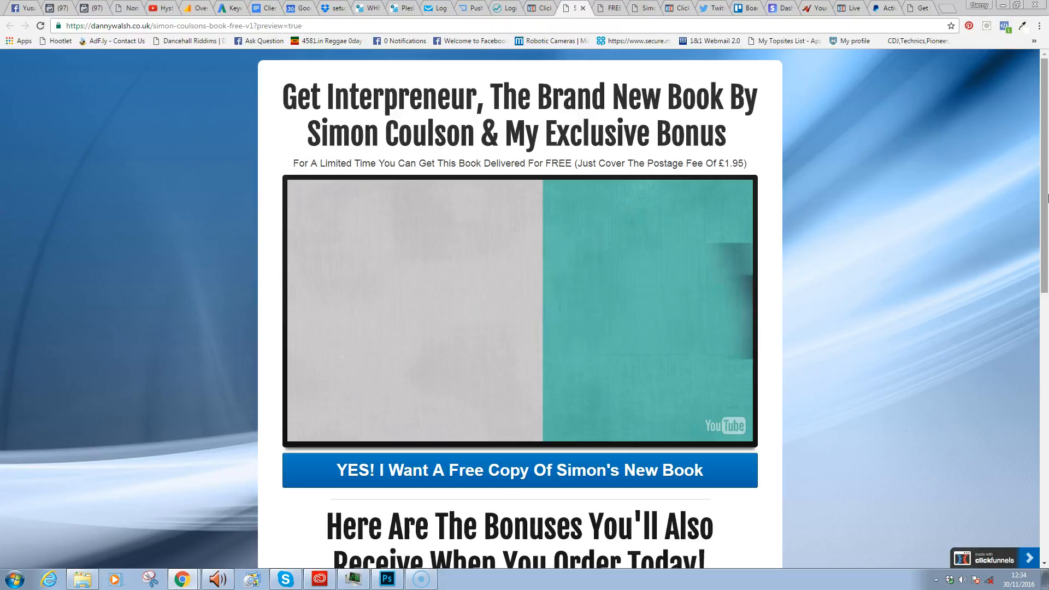
pyautogui.click(546, 9)
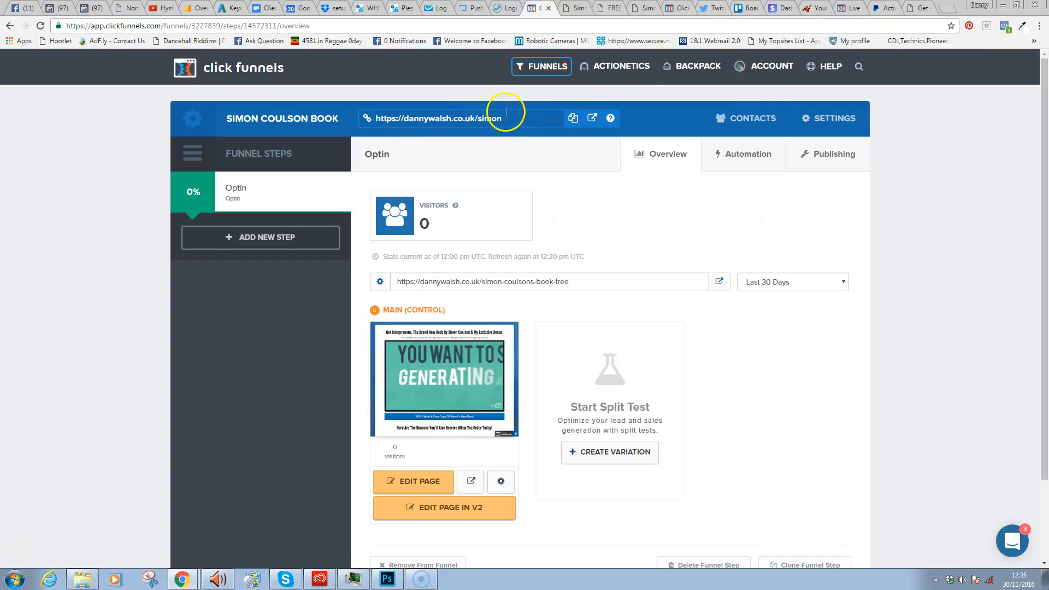
pyautogui.click(919, 8)
pyautogui.moveTo(153, 25); pyautogui.dragTo(211, 39)
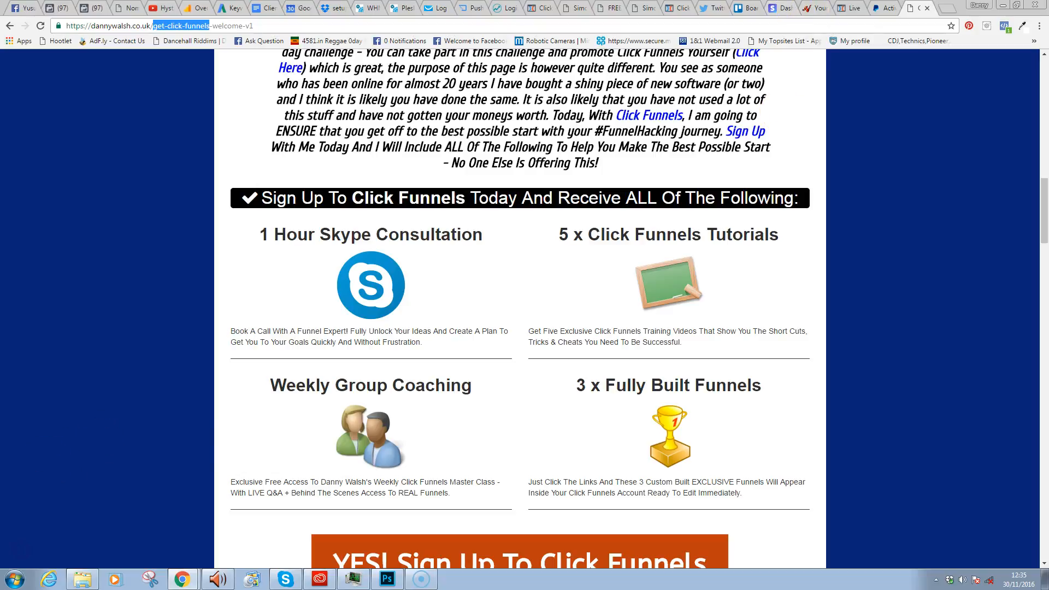
pyautogui.click(570, 6)
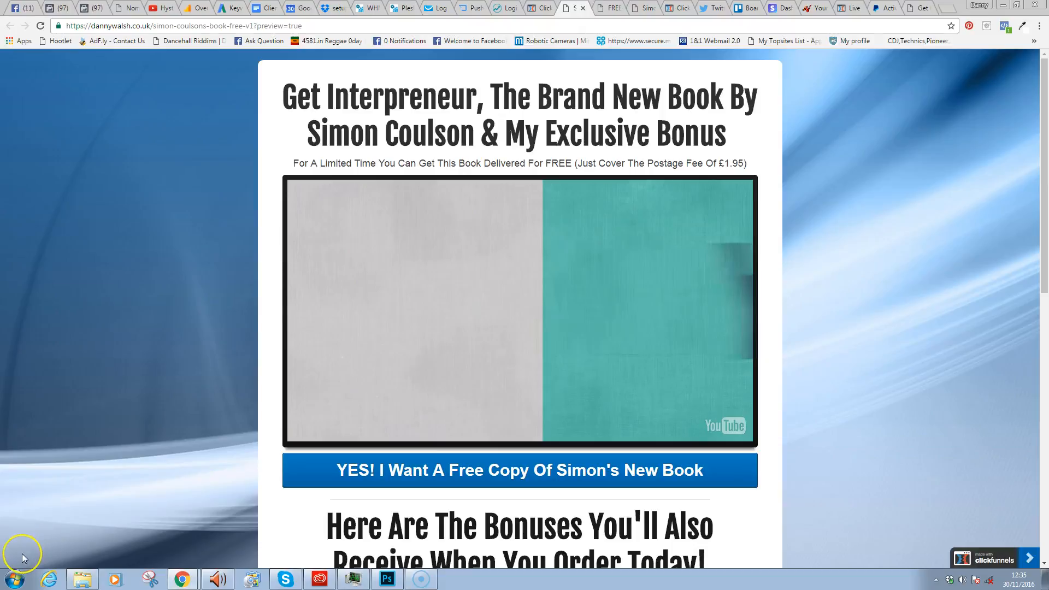